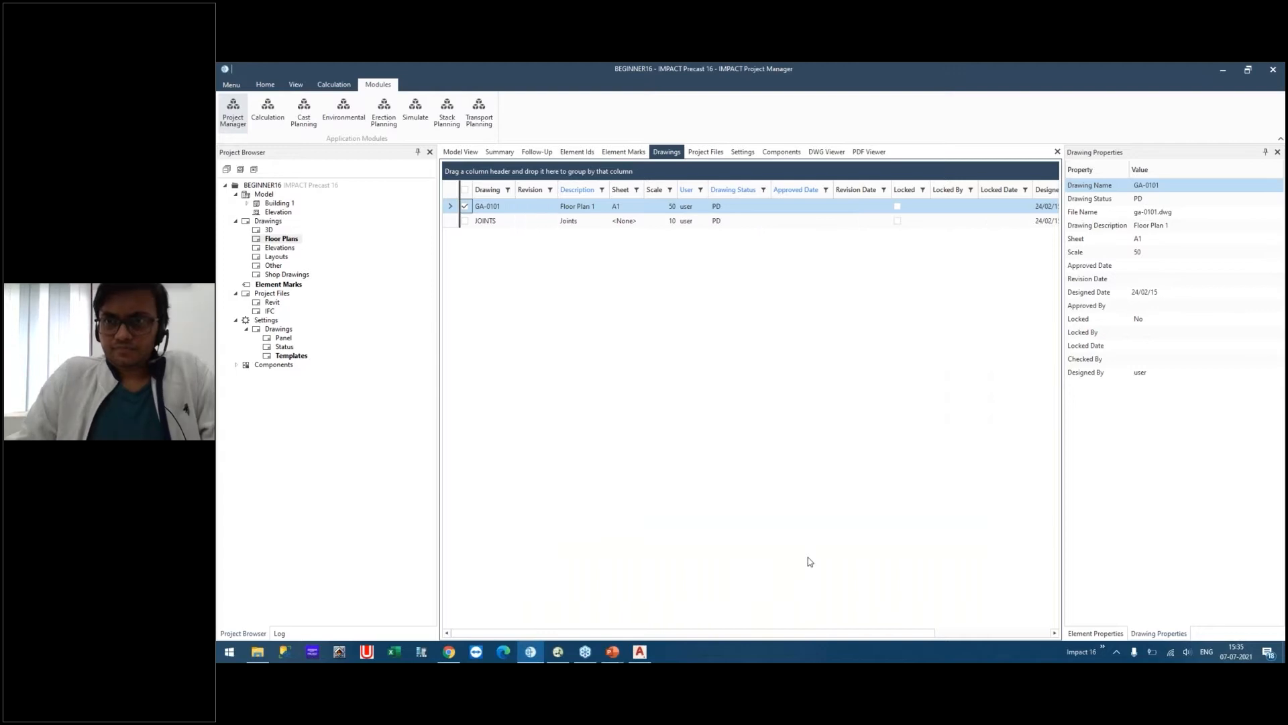
Switch to AutoCAD's ga-0101 floor plan drawing and bring the full grid into view.
{"action": "left_click", "coordinate": [639, 653]}
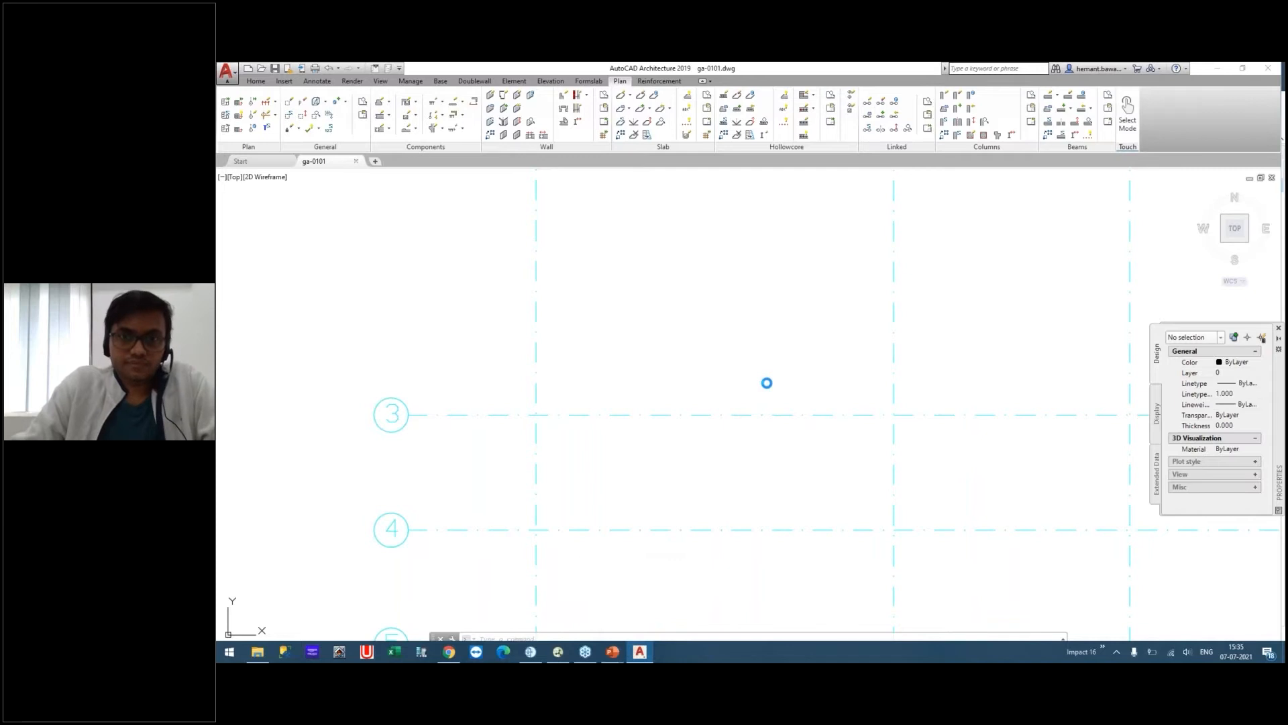
{"action": "left_click", "coordinate": [767, 314]}
{"action": "left_click", "coordinate": [711, 264]}
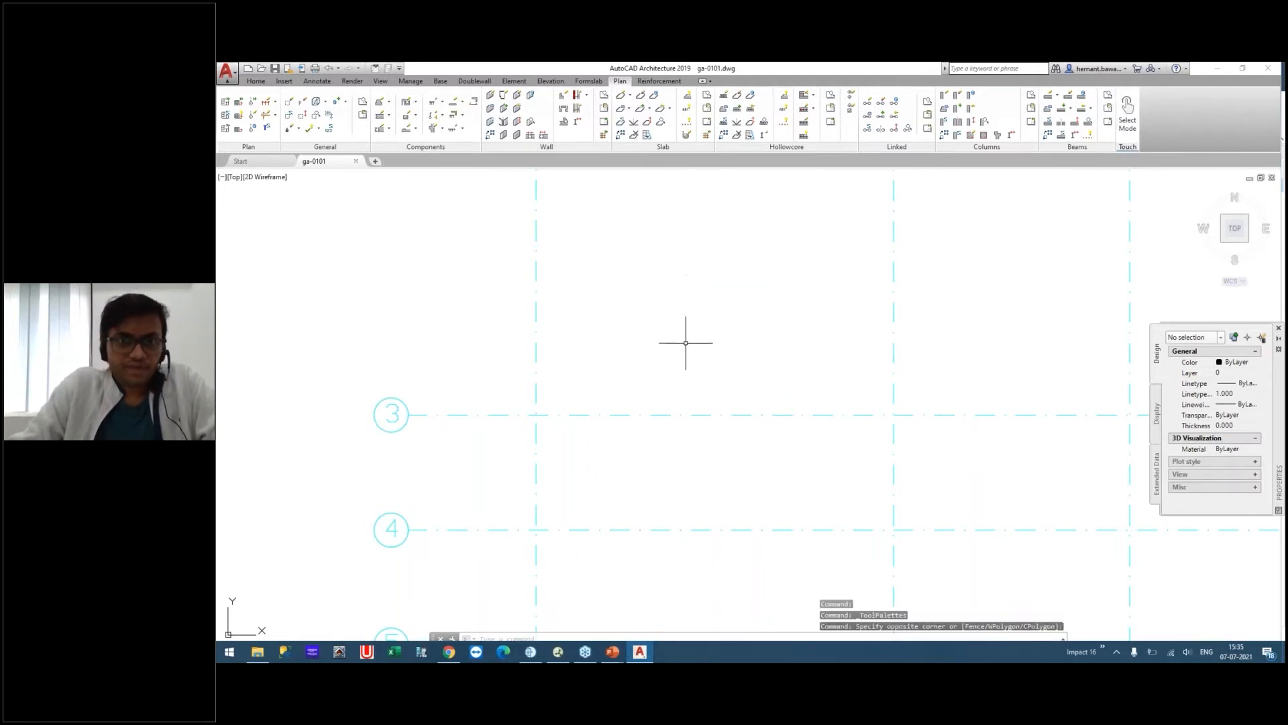
{"action": "middle_click", "coordinate": [698, 282]}
{"action": "middle_click", "coordinate": [698, 283]}
{"action": "mouse_move", "coordinate": [849, 243]}
{"action": "middle_mouse_down"}
{"action": "mouse_move", "coordinate": [719, 339]}
{"action": "mouse_move", "coordinate": [662, 349]}
{"action": "middle_mouse_up"}
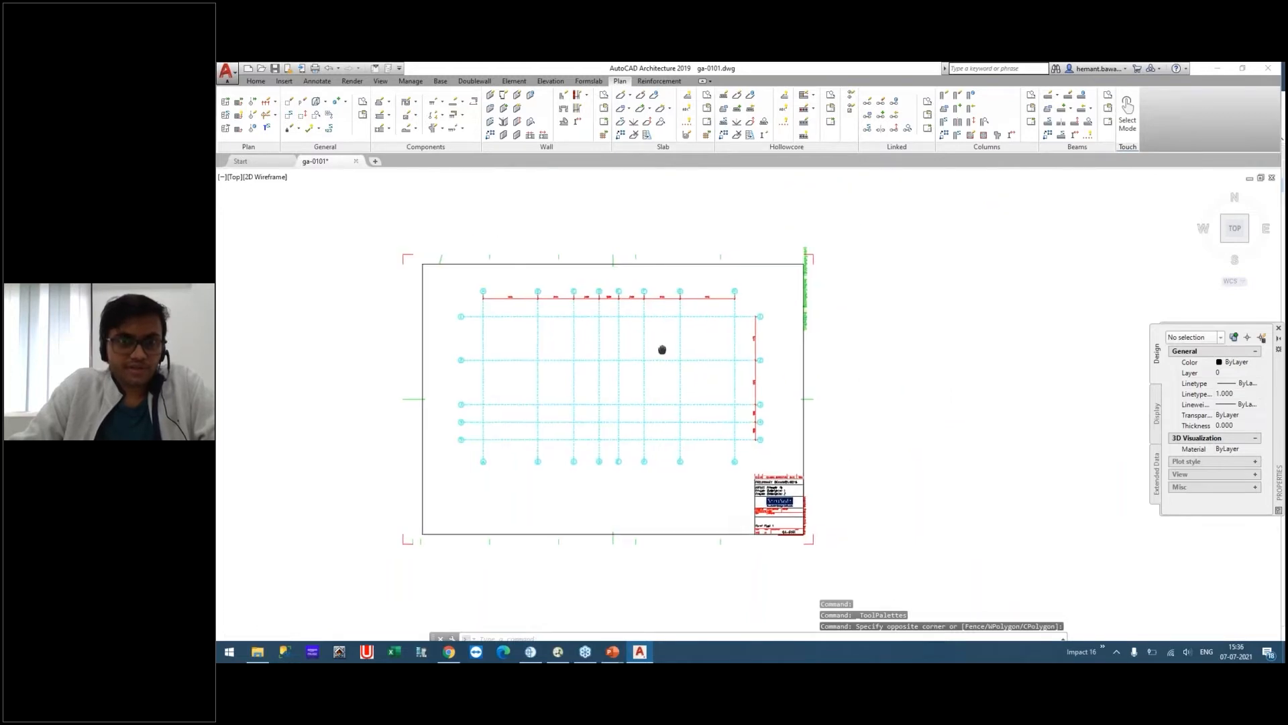
{"action": "scroll", "coordinate": [520, 436], "scroll_direction": "up", "scroll_amount": 2}
{"action": "mouse_move", "coordinate": [567, 331]}
{"action": "middle_mouse_down"}
{"action": "mouse_move", "coordinate": [633, 331]}
{"action": "mouse_move", "coordinate": [638, 345]}
{"action": "middle_mouse_up"}
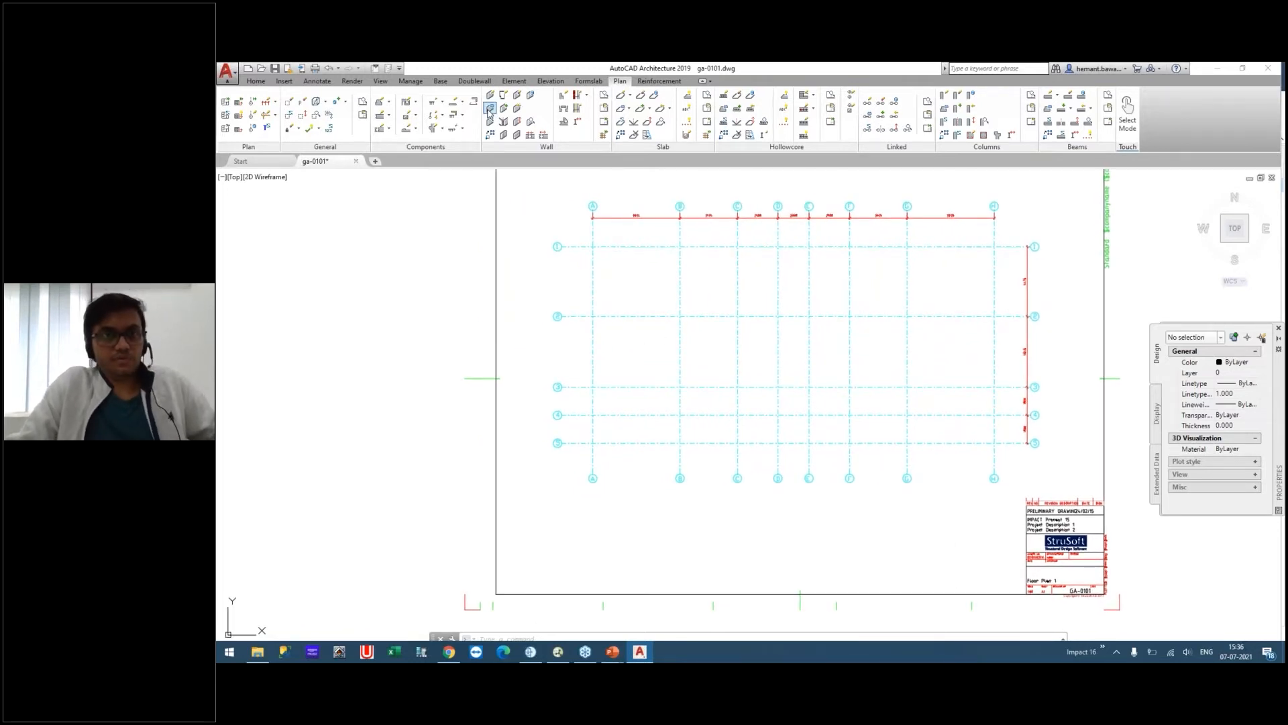
Open the wall definitions for BEGINNER16 and delete the existing Sandwich definition SW34.
{"action": "left_click", "coordinate": [490, 110]}
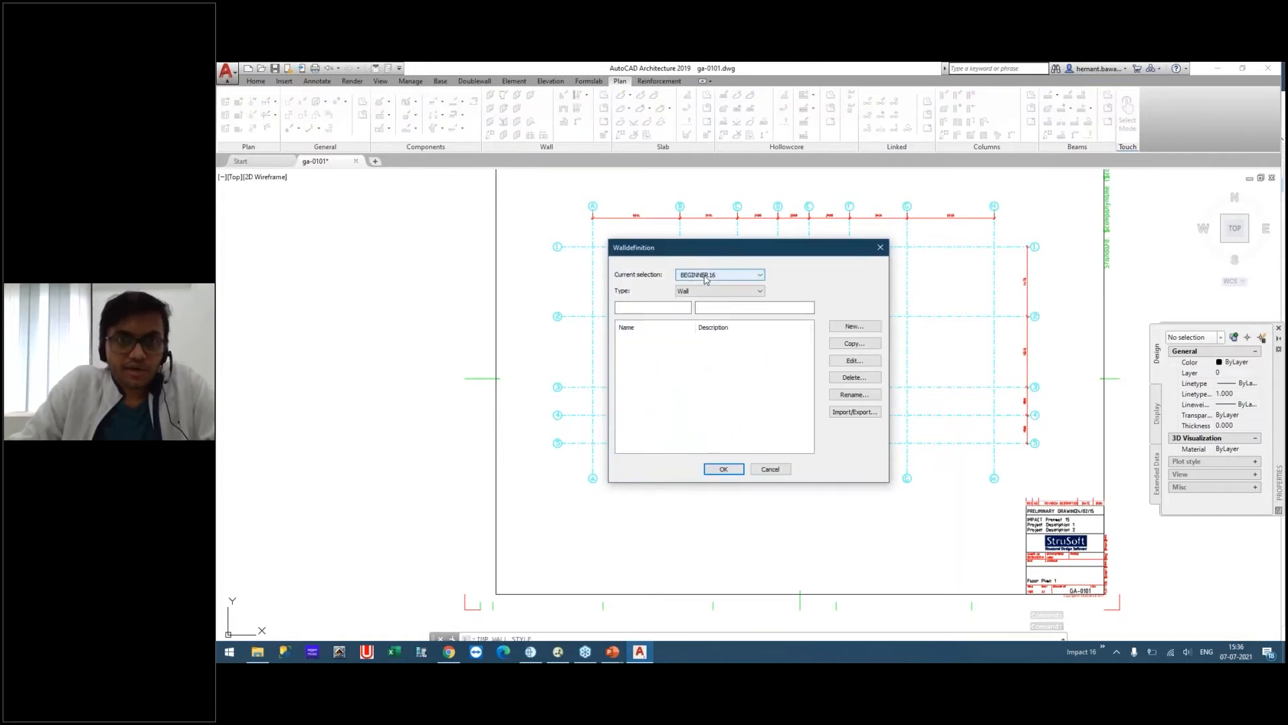
{"action": "left_click", "coordinate": [691, 293]}
{"action": "left_click", "coordinate": [697, 308]}
{"action": "left_click", "coordinate": [698, 293]}
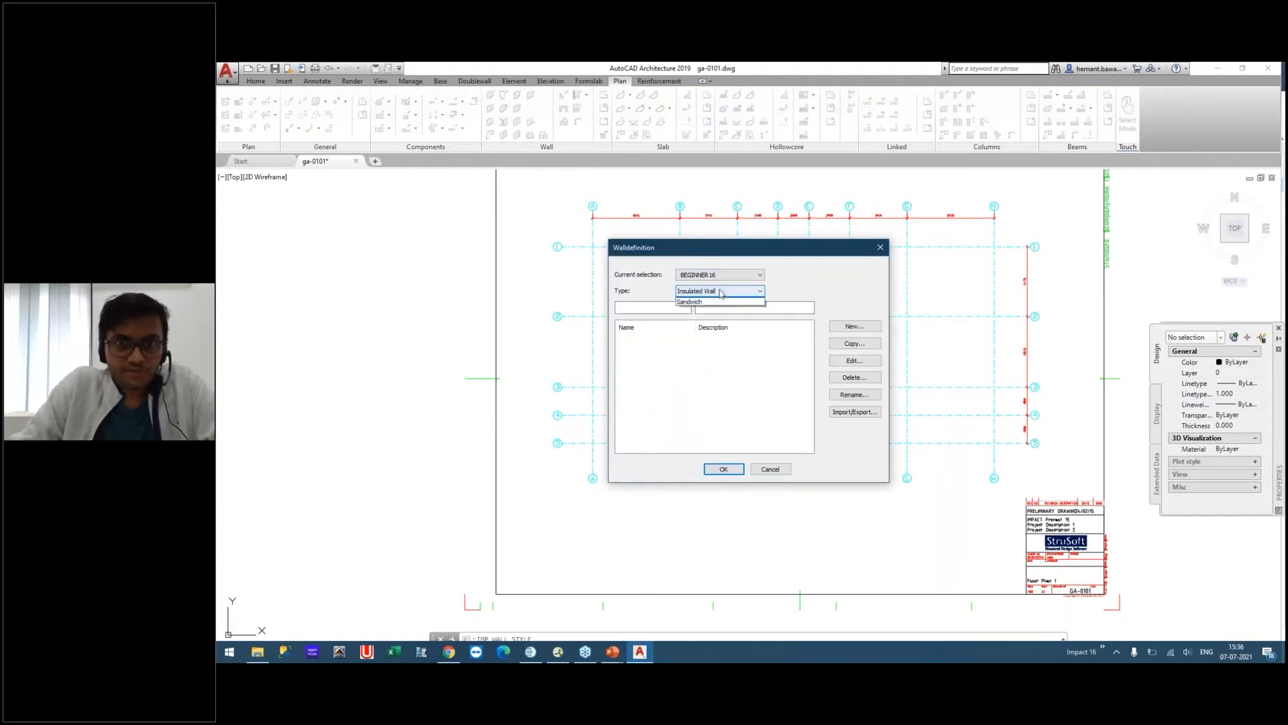
{"action": "left_click", "coordinate": [703, 316]}
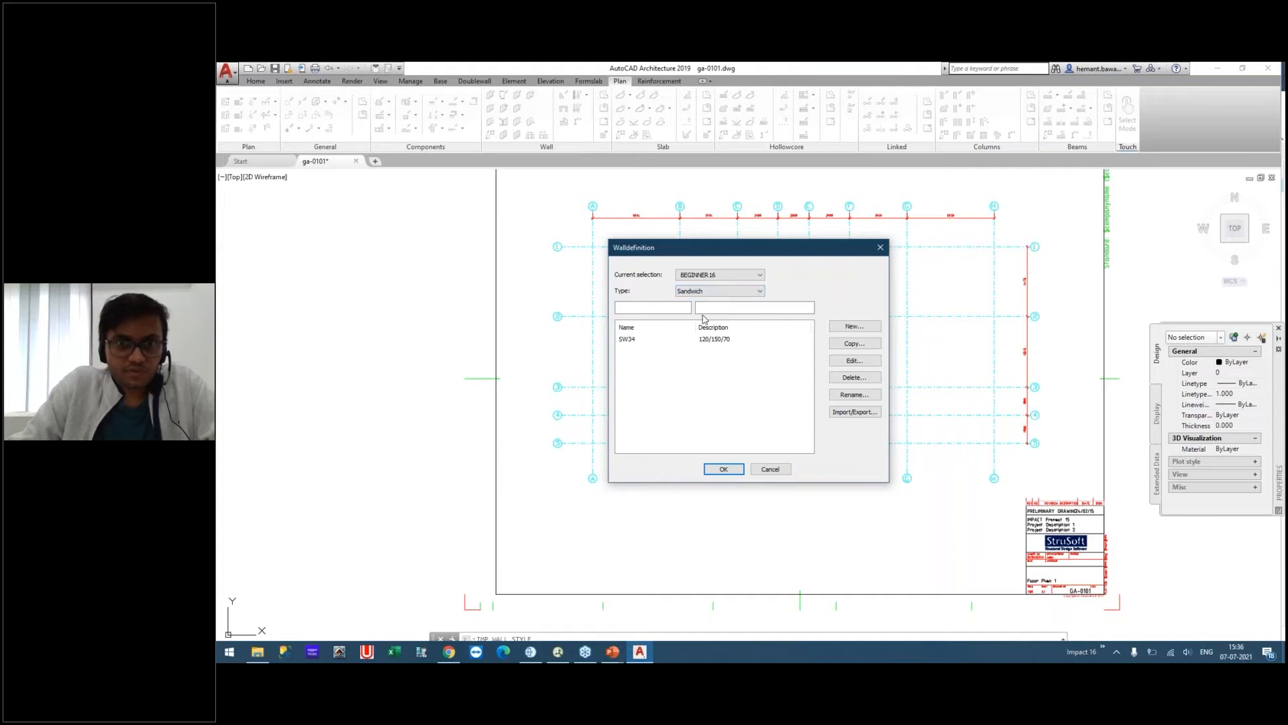
{"action": "left_click", "coordinate": [642, 341]}
{"action": "left_click", "coordinate": [861, 376]}
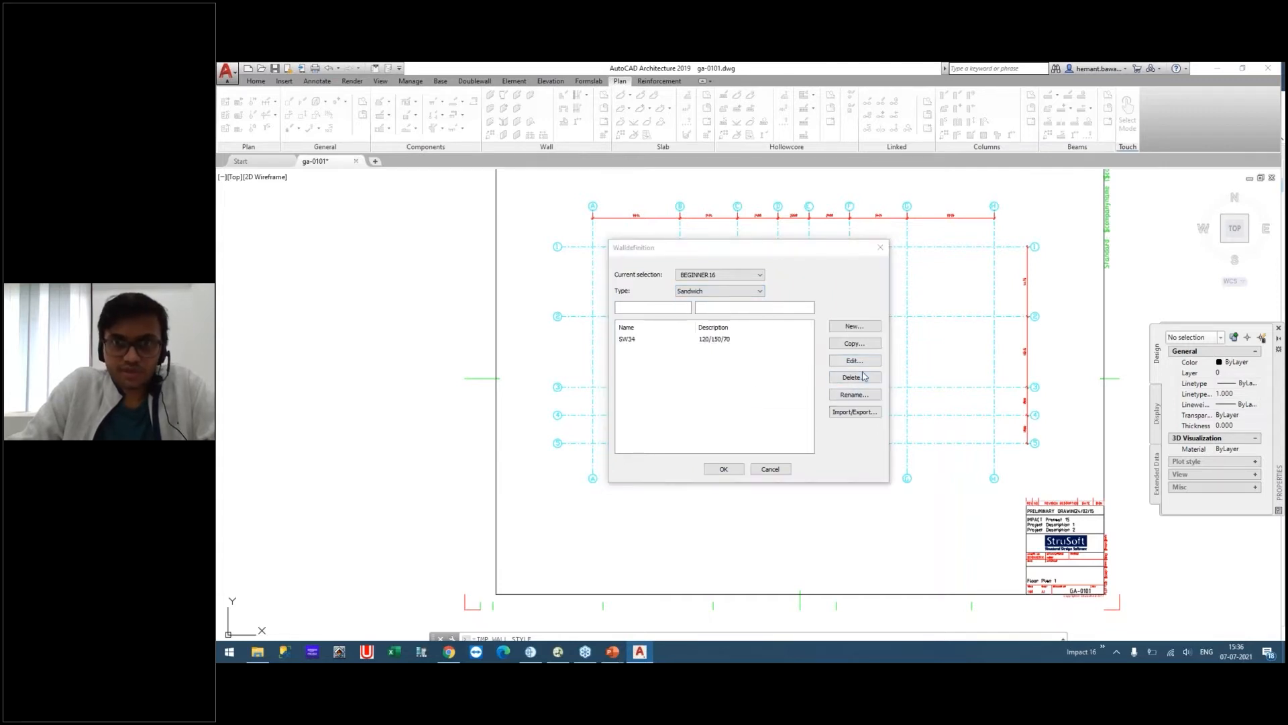
{"action": "left_click", "coordinate": [773, 386]}
Create a new Sandwich wall definition named SW34.
{"action": "left_click", "coordinate": [717, 292]}
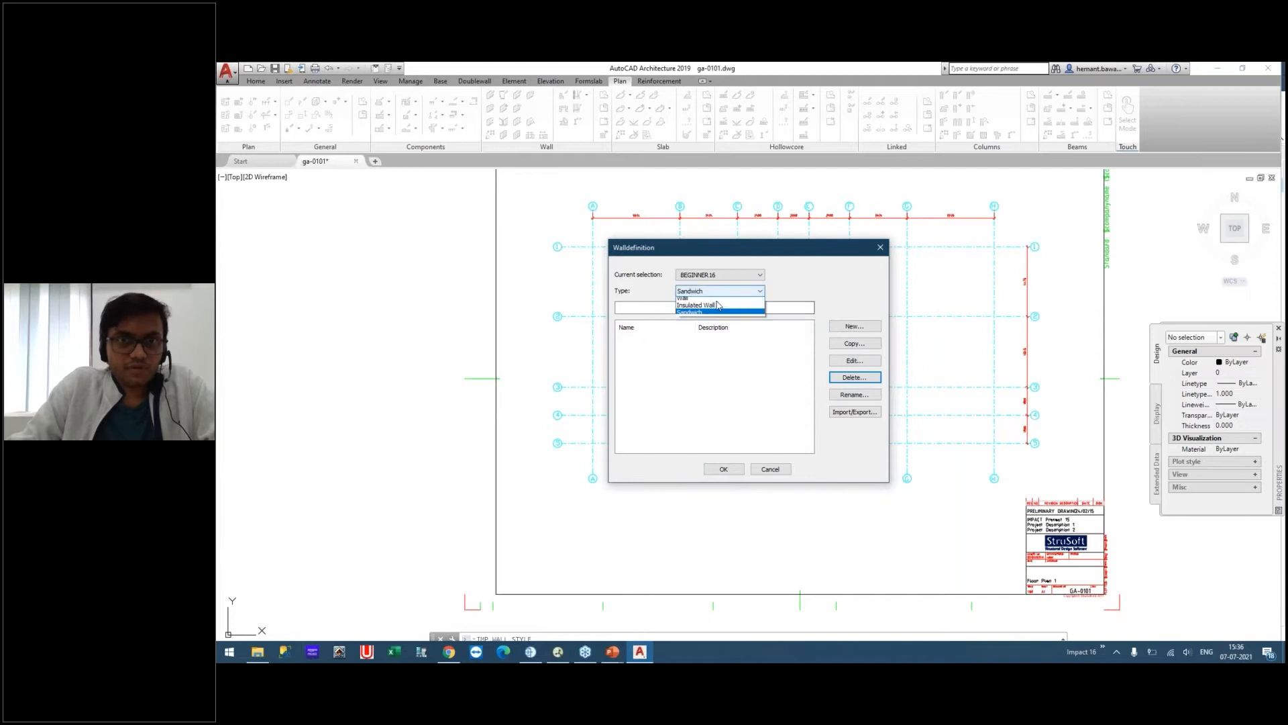
{"action": "left_click", "coordinate": [690, 316]}
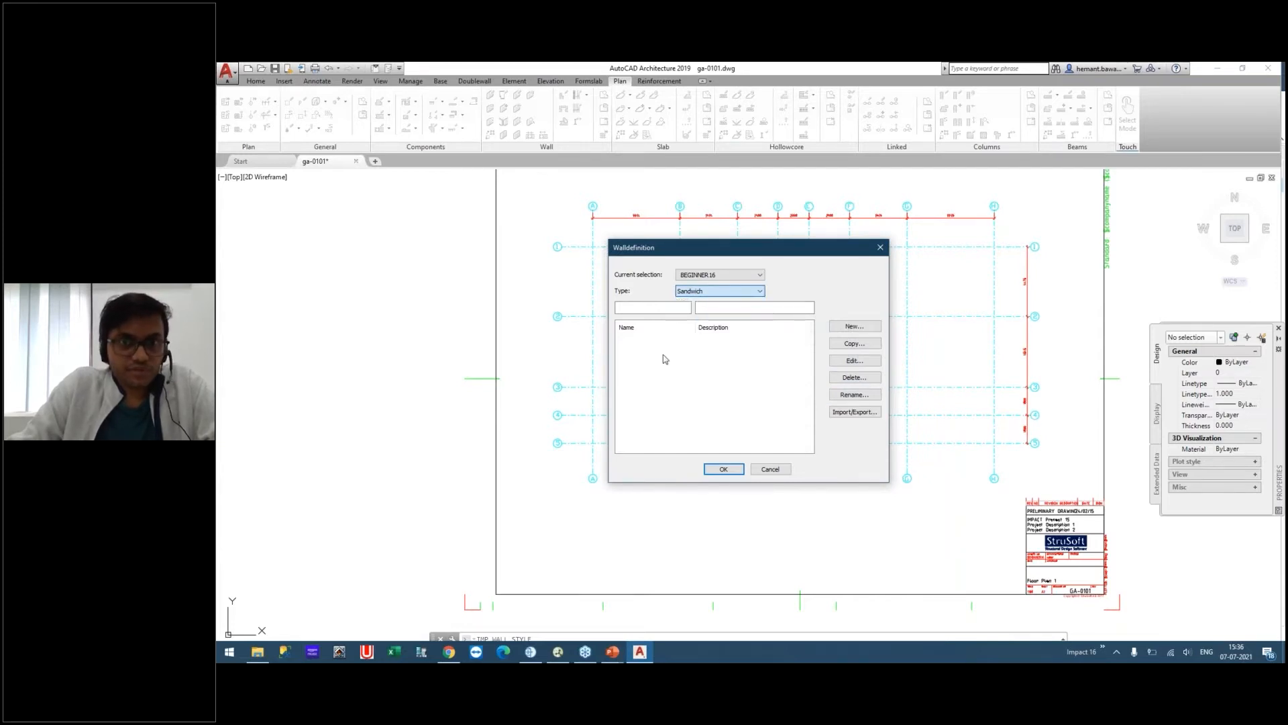
{"action": "left_click", "coordinate": [858, 328]}
{"action": "type", "text": "SW34"}
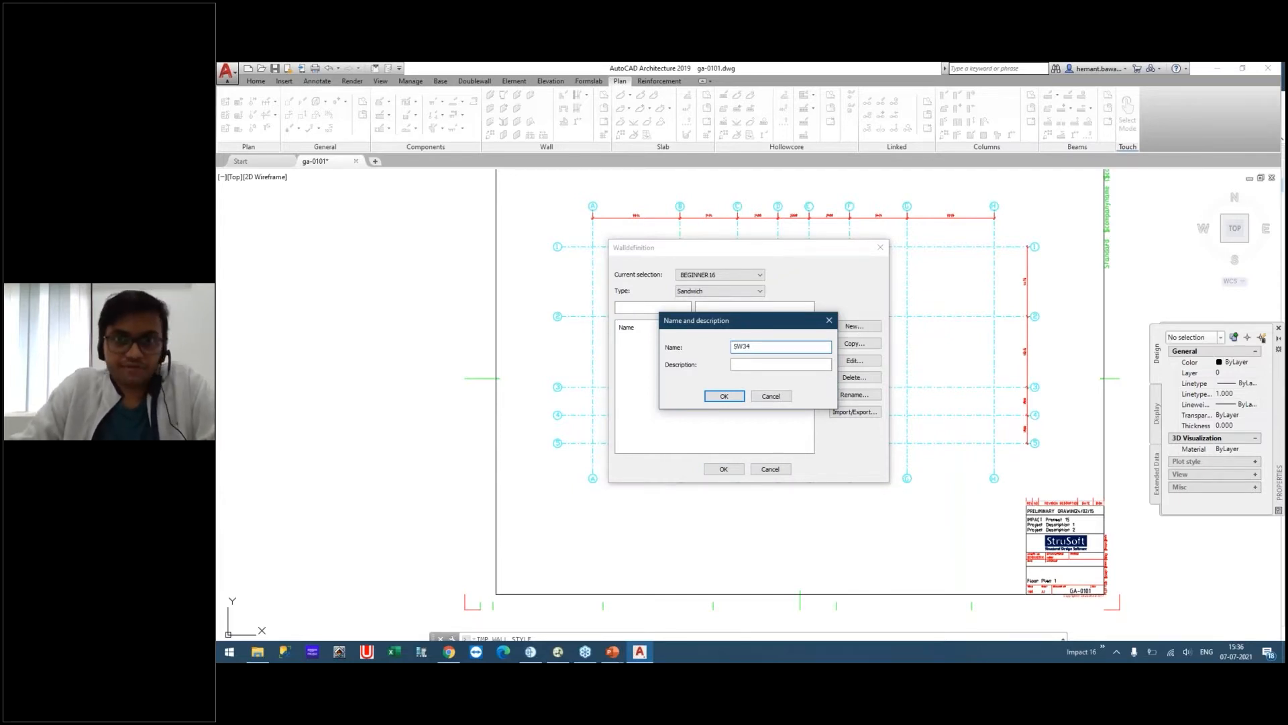
{"action": "left_click", "coordinate": [725, 397]}
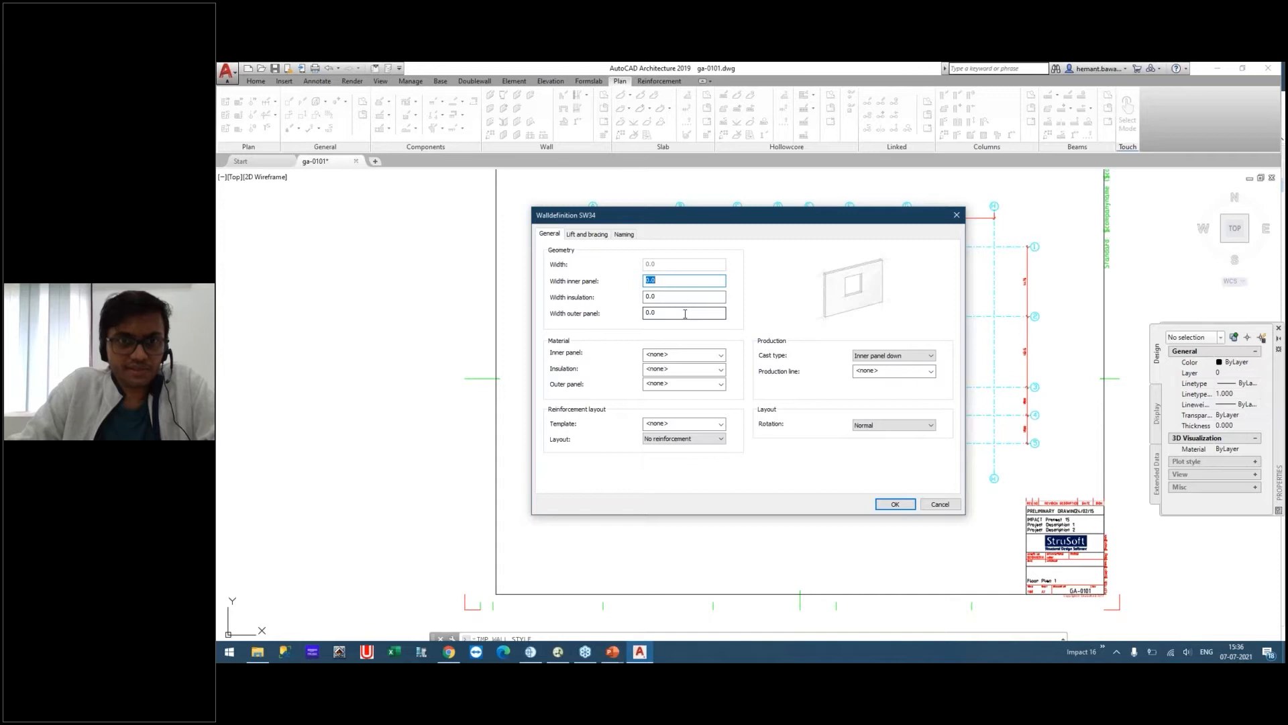
Set the SW34 widths to 120 for the inner panel, 150 for the insulation and 70 for the outer panel.
{"action": "left_click", "coordinate": [684, 283]}
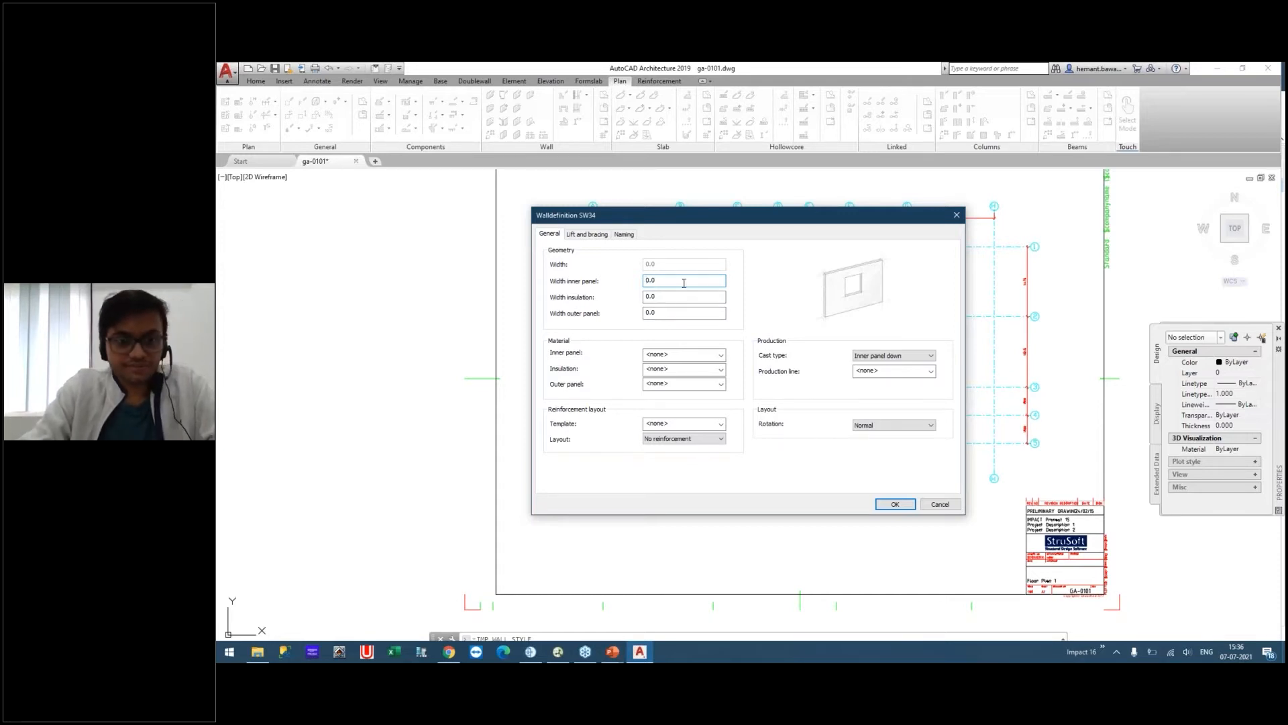
{"action": "type", "text": "12"}
{"action": "key", "text": "Tab"}
{"action": "type", "text": "150"}
{"action": "key", "text": "Tab"}
{"action": "type", "text": "70"}
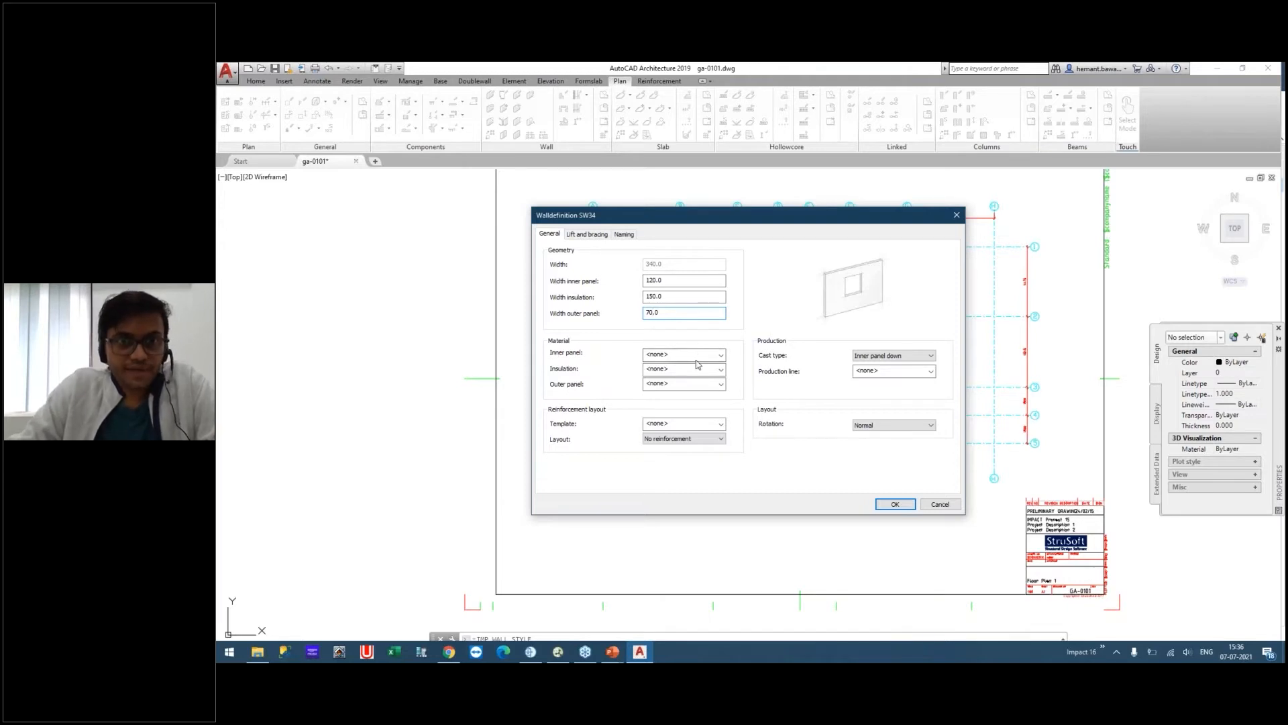
Assign Concrete to the inner and outer panels and Polystyrene to the insulation.
{"action": "left_click", "coordinate": [721, 355]}
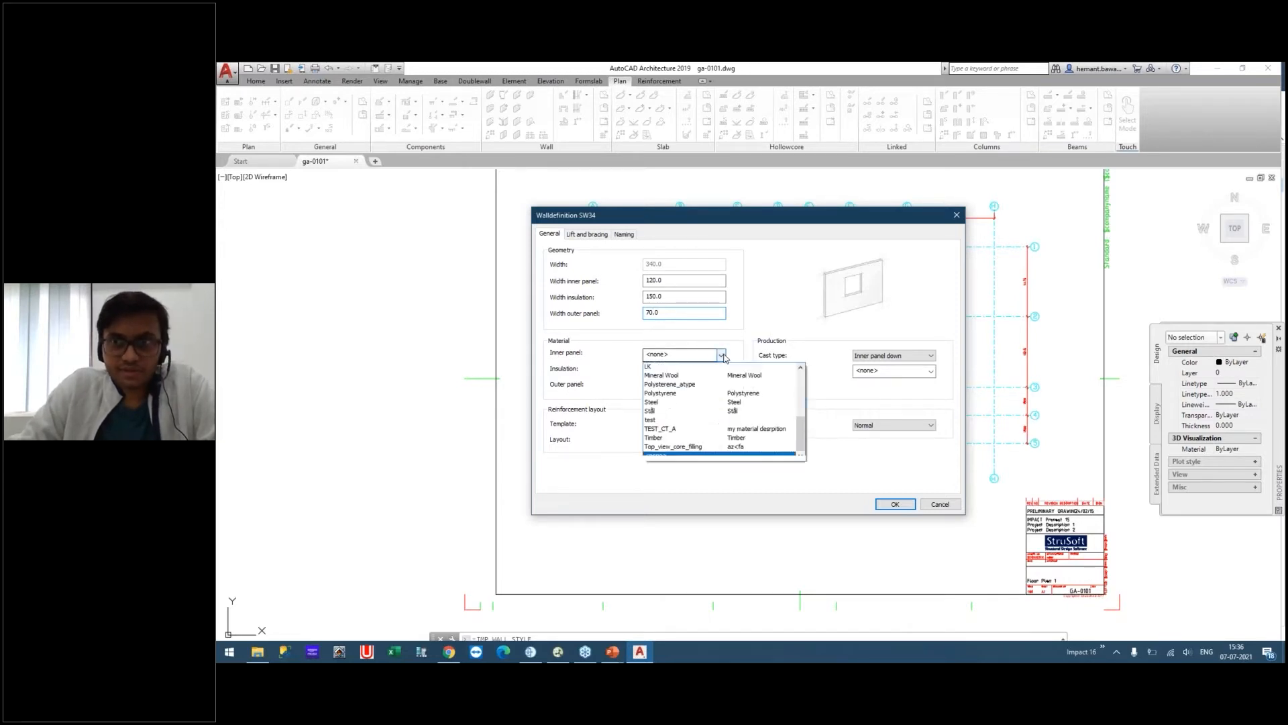
{"action": "scroll", "coordinate": [698, 412], "scroll_direction": "up", "scroll_amount": 5}
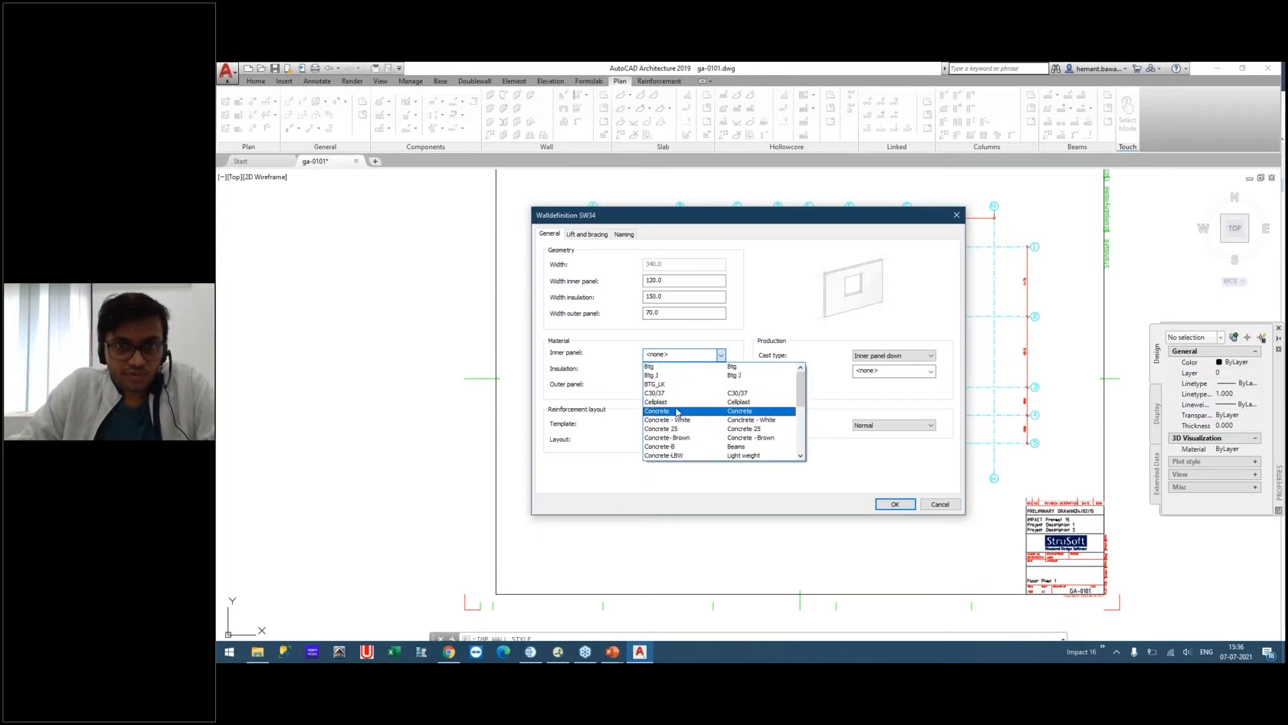
{"action": "left_click", "coordinate": [675, 409]}
{"action": "left_click", "coordinate": [721, 384]}
{"action": "scroll", "coordinate": [701, 411], "scroll_direction": "up", "scroll_amount": 5}
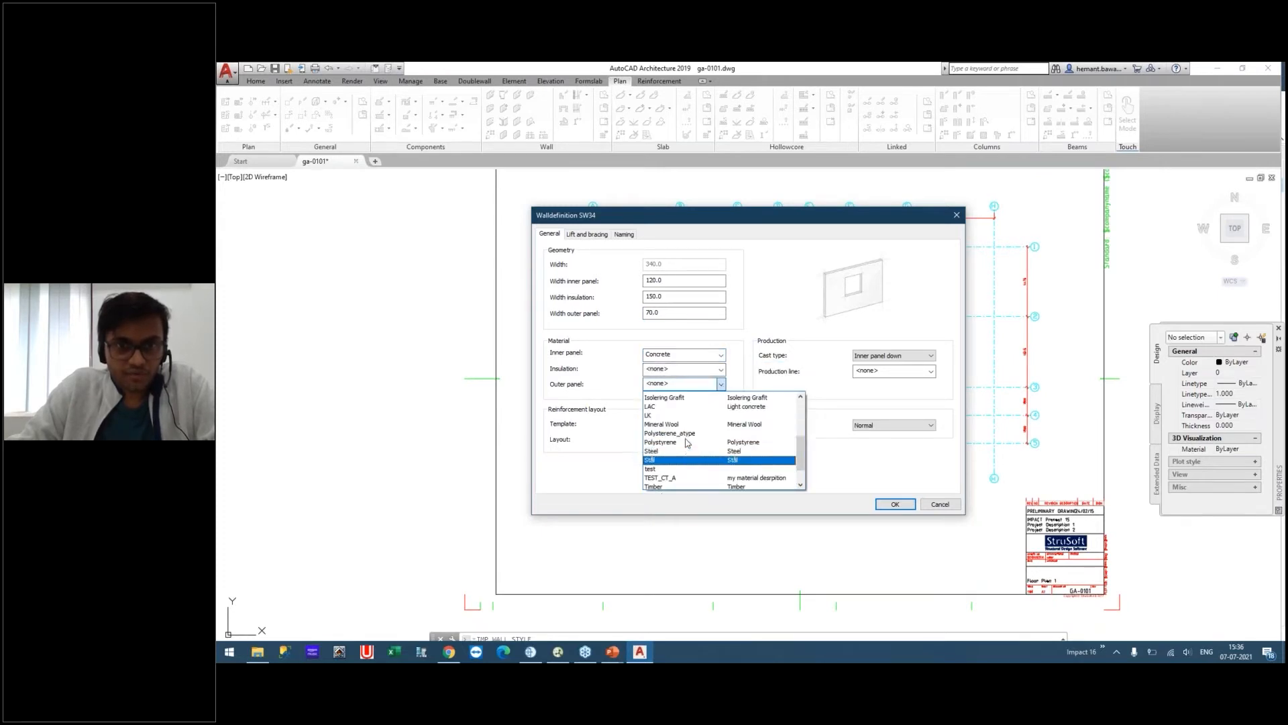
{"action": "left_click", "coordinate": [678, 440]}
{"action": "left_click", "coordinate": [721, 369]}
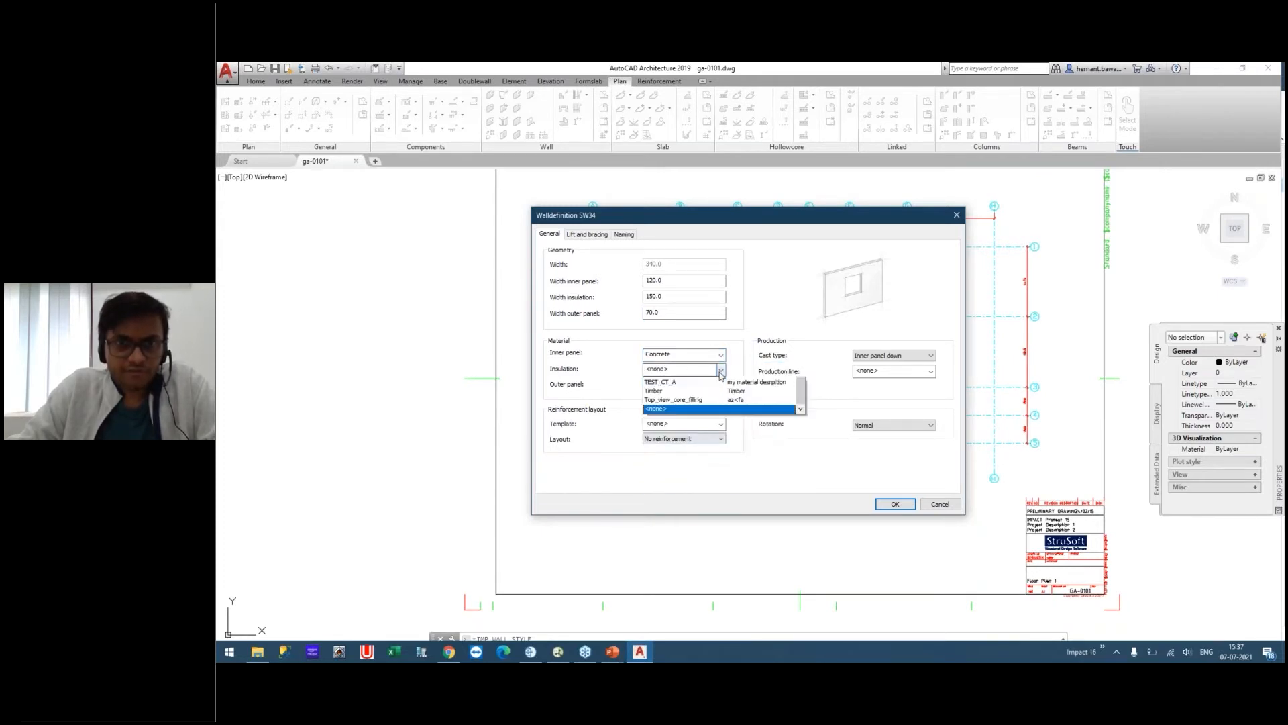
{"action": "left_click", "coordinate": [679, 410]}
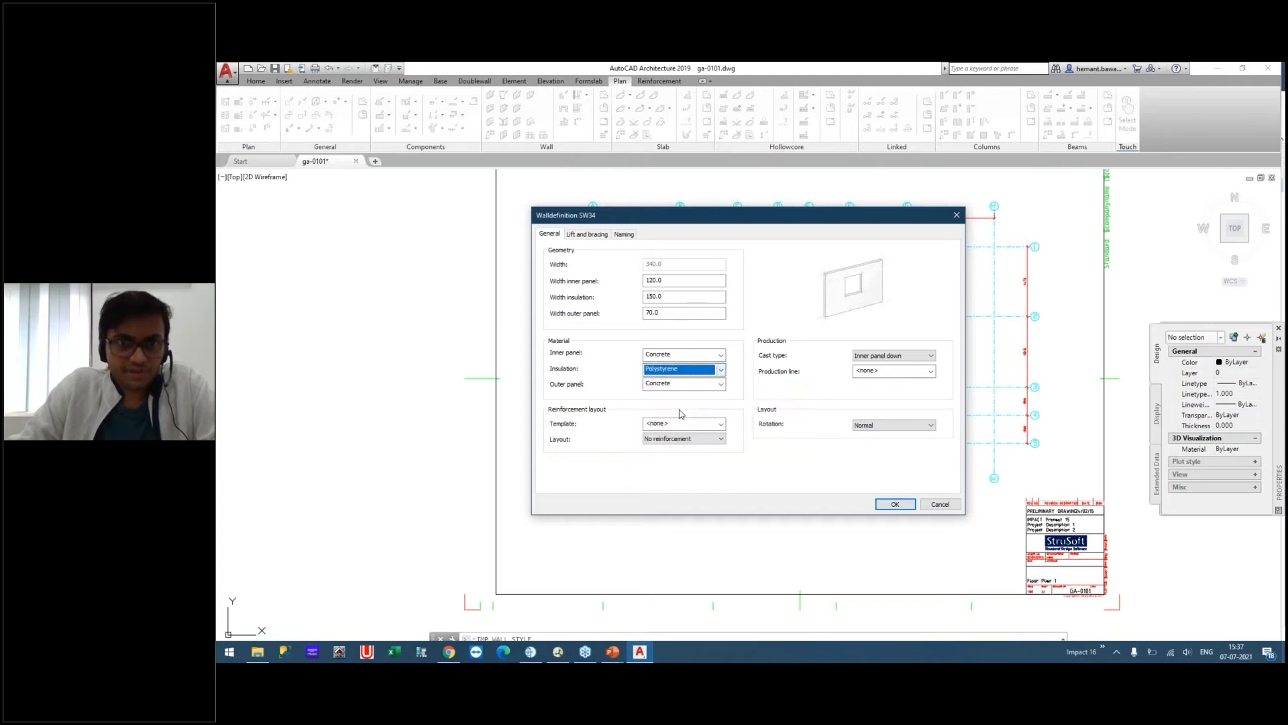
Set the reinforcement template to 24-RC with Normal layout, and keep the cast type as Inner panel down.
{"action": "left_click", "coordinate": [720, 423]}
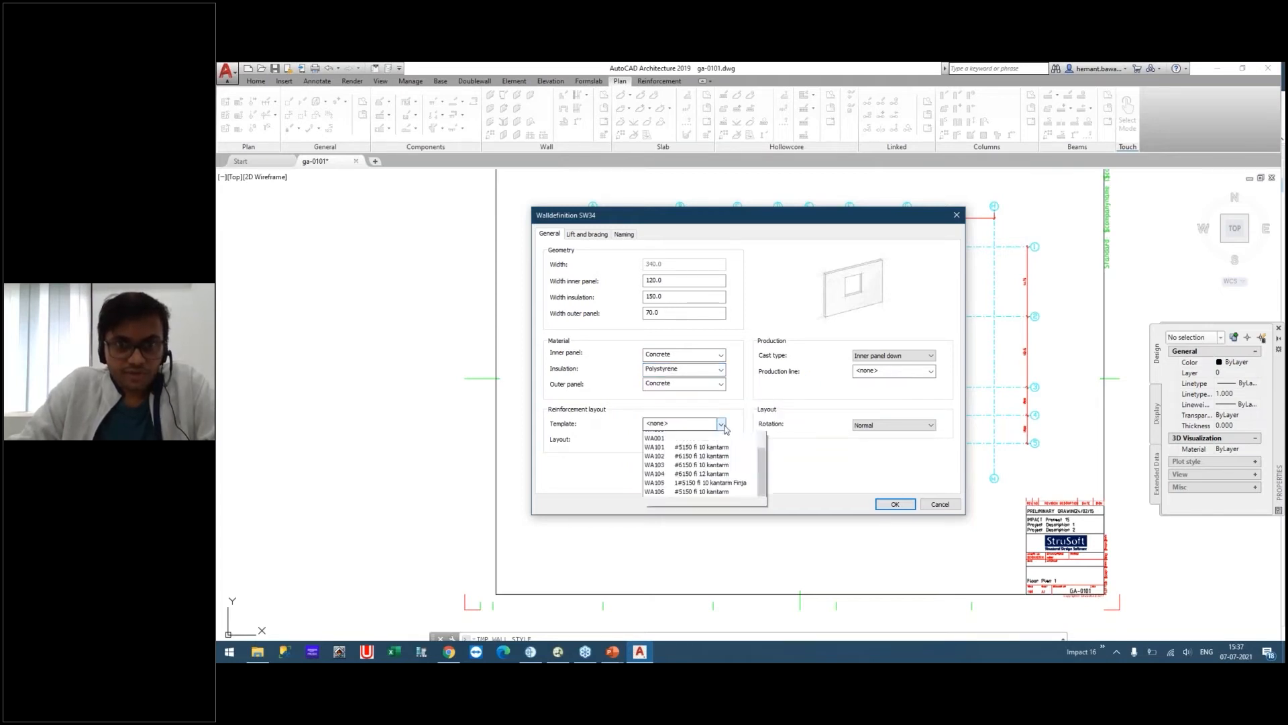
{"action": "scroll", "coordinate": [710, 469], "scroll_direction": "up", "scroll_amount": 3}
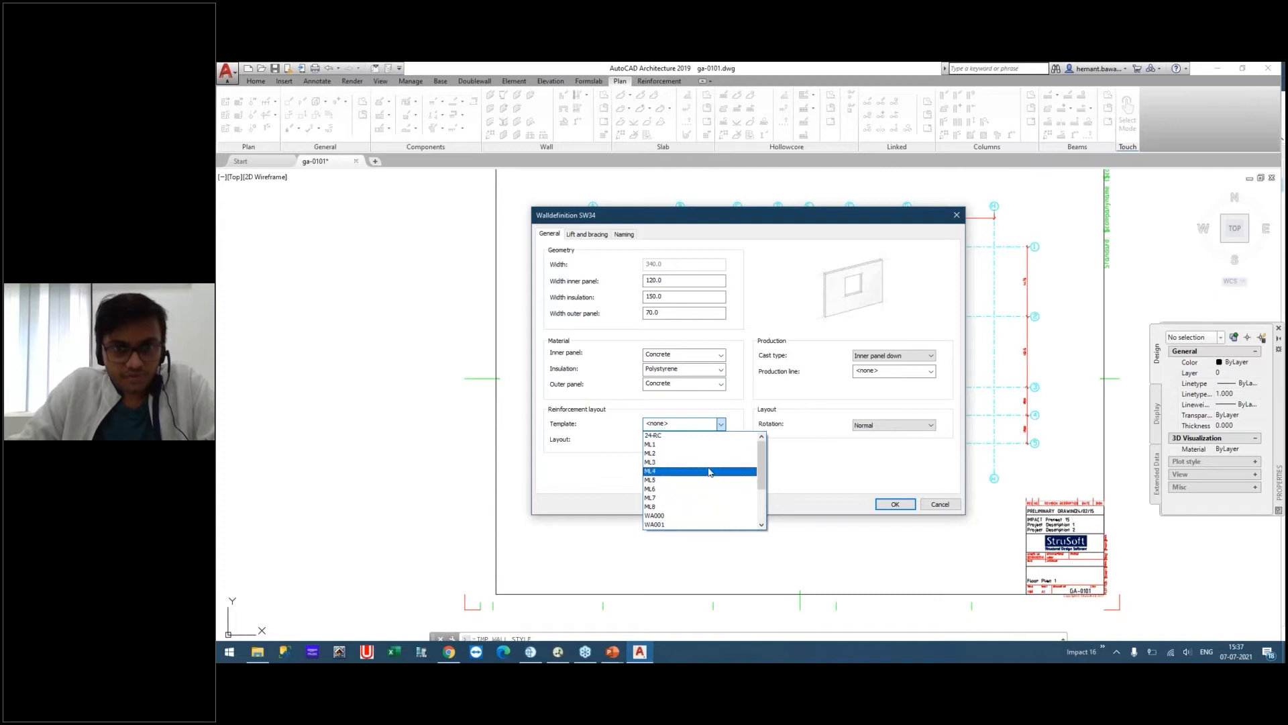
{"action": "left_click", "coordinate": [669, 436]}
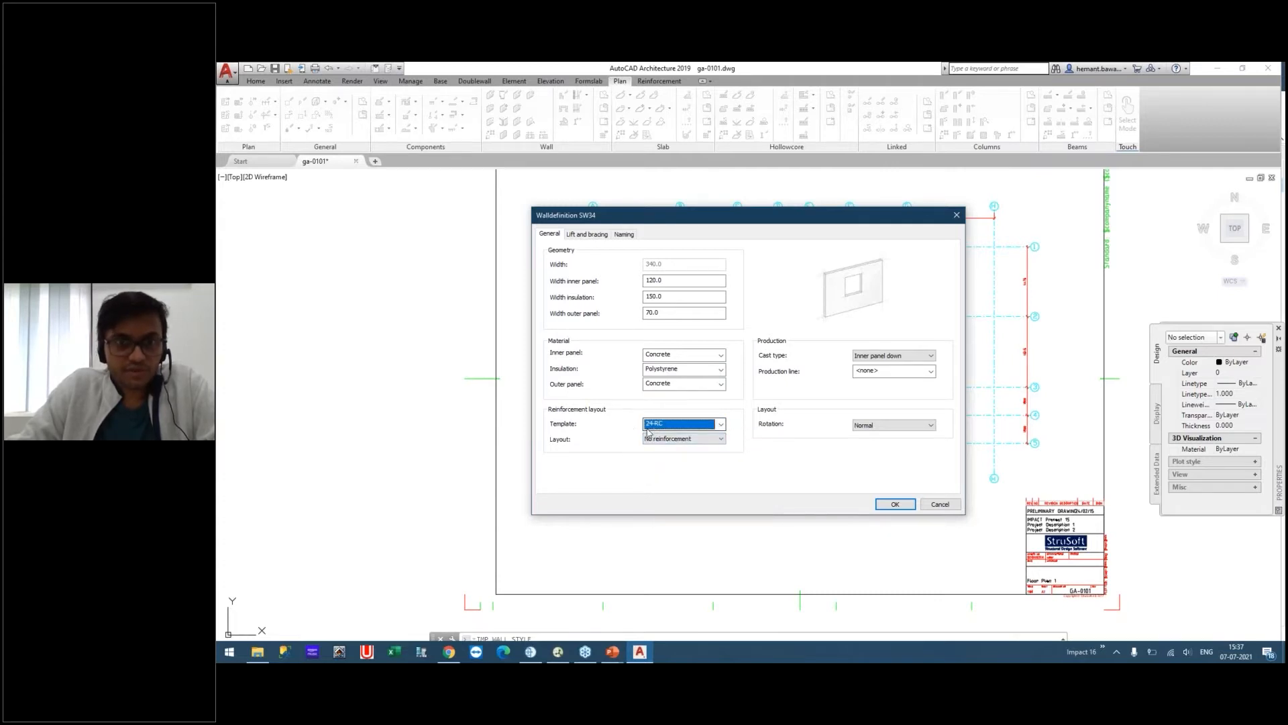
{"action": "left_click", "coordinate": [684, 439]}
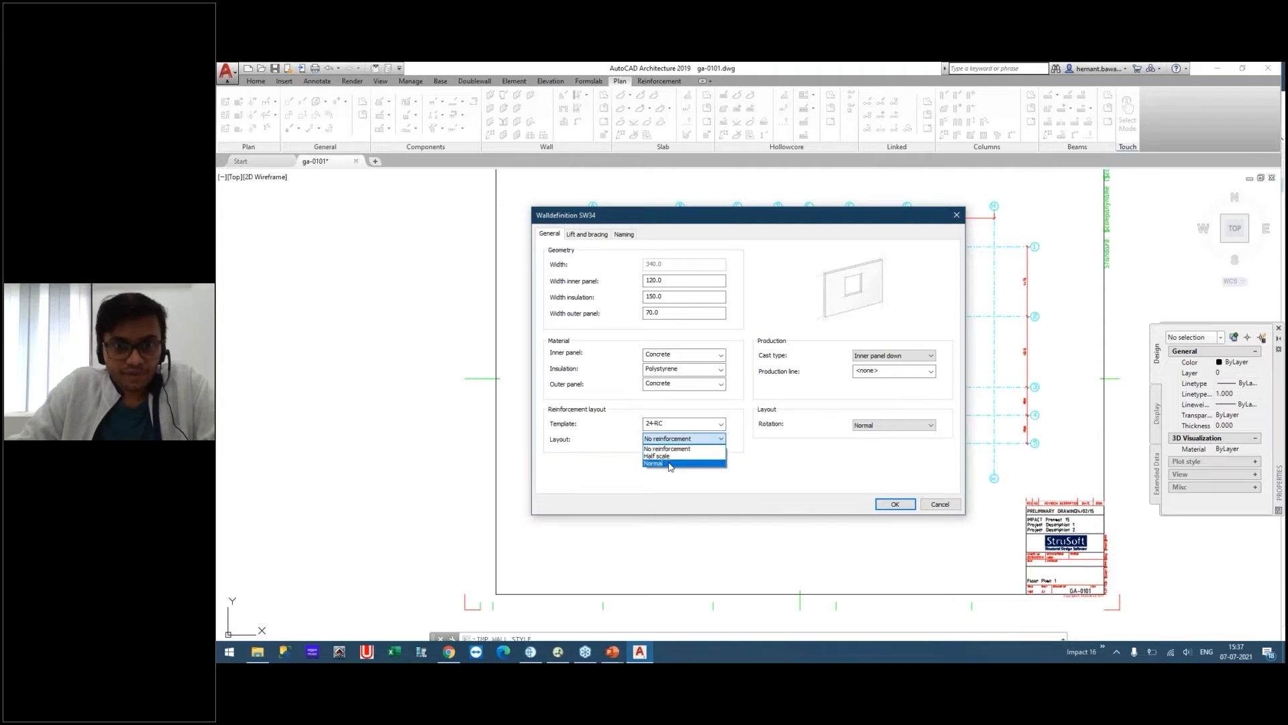
{"action": "left_click", "coordinate": [671, 464]}
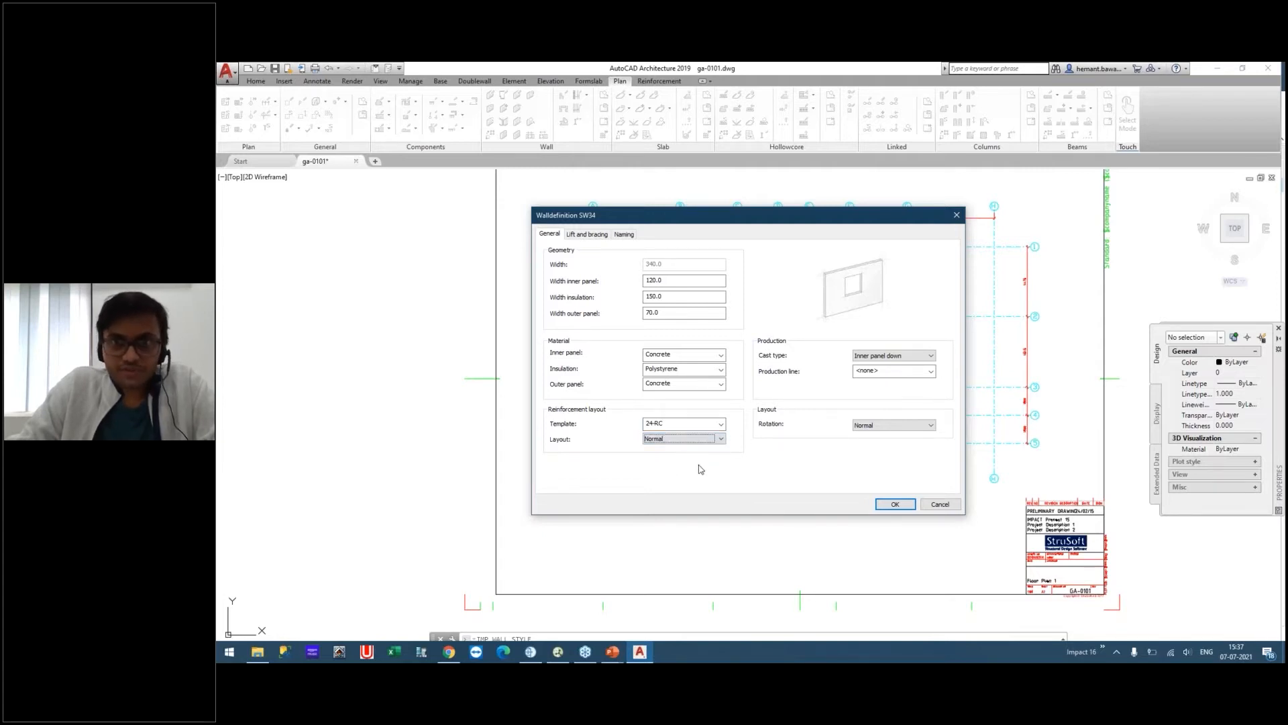
{"action": "left_click", "coordinate": [899, 356]}
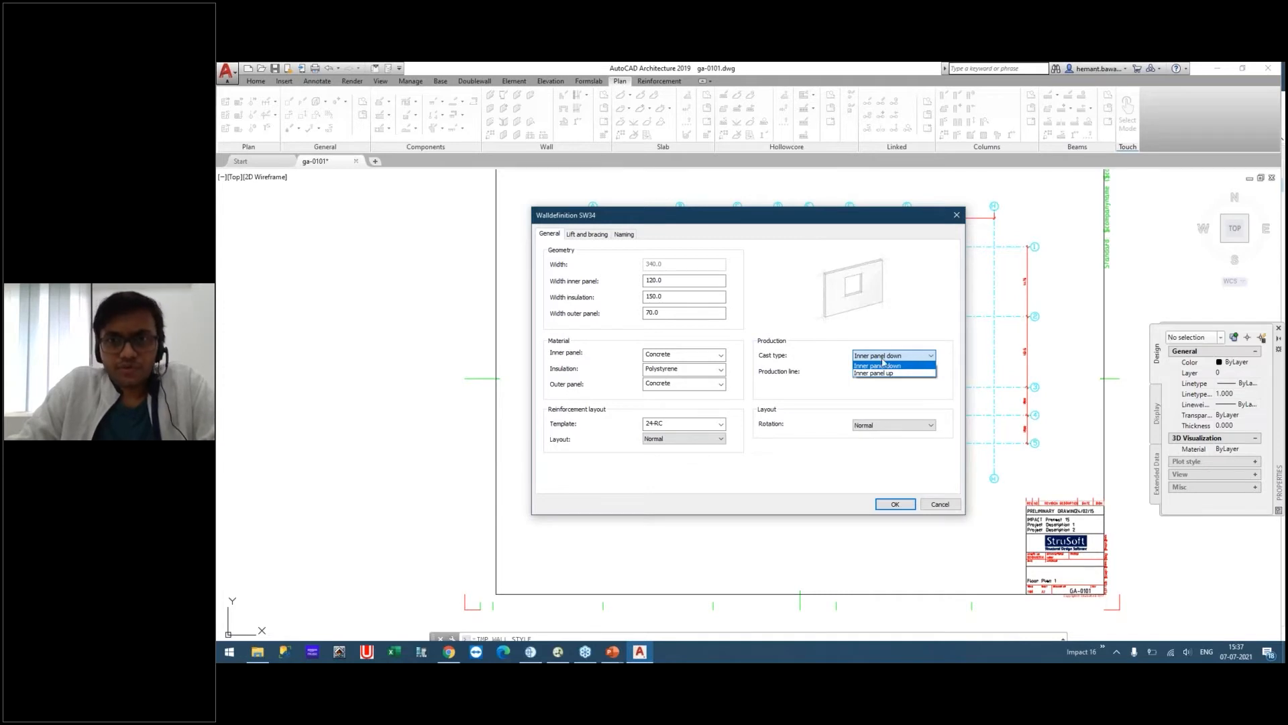
{"action": "left_click", "coordinate": [892, 401]}
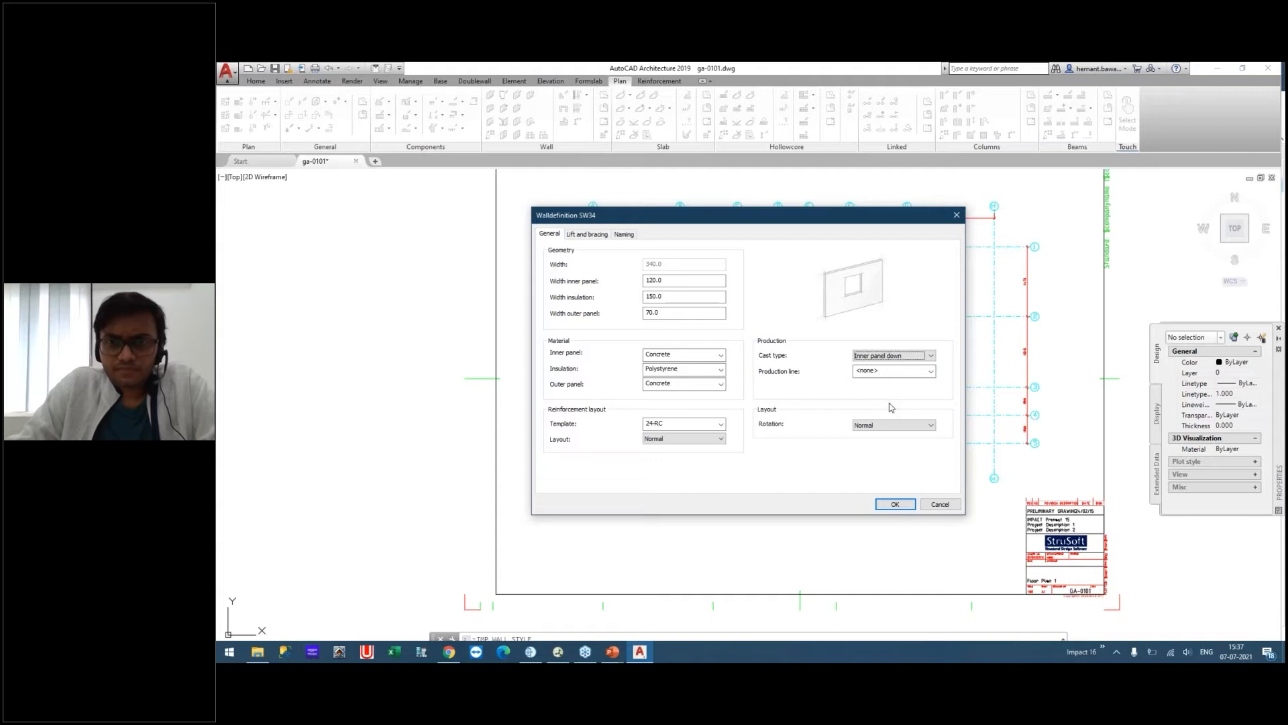
Set the lift point distances to 2000 minimum and 4500 maximum for two points, with 1000 spacing for four points.
{"action": "left_click", "coordinate": [587, 234]}
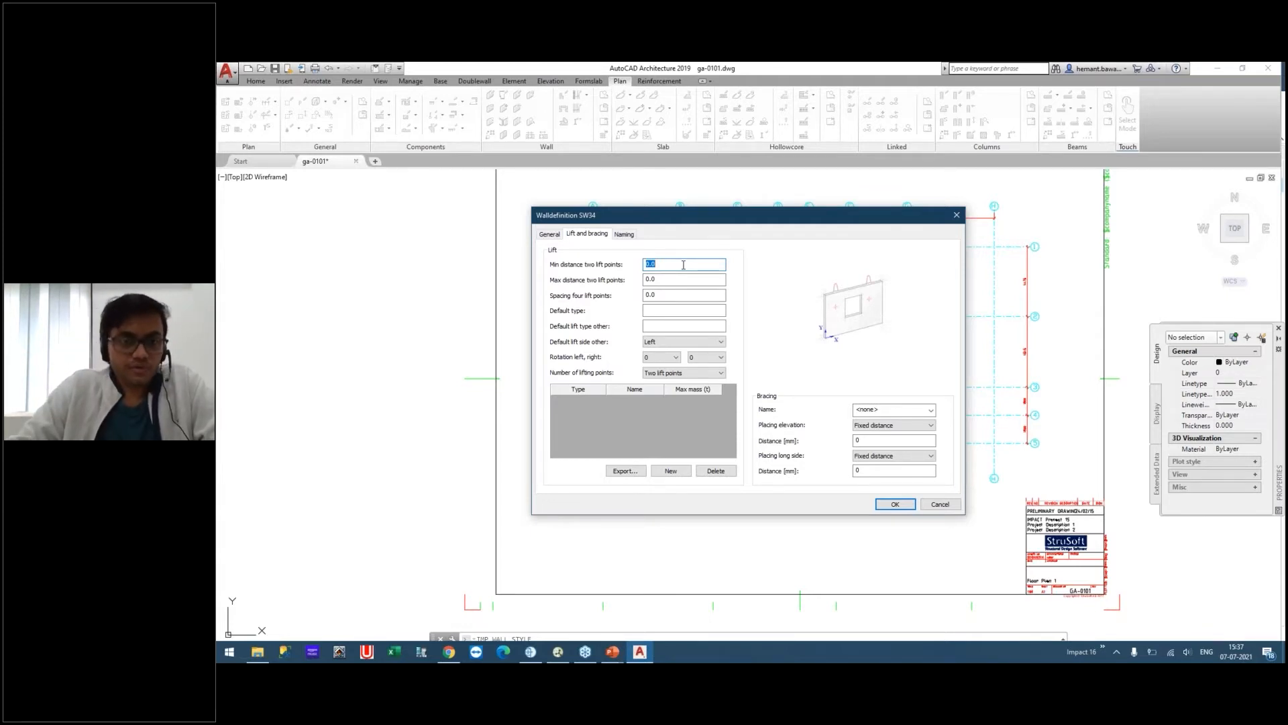
{"action": "type", "text": "2000"}
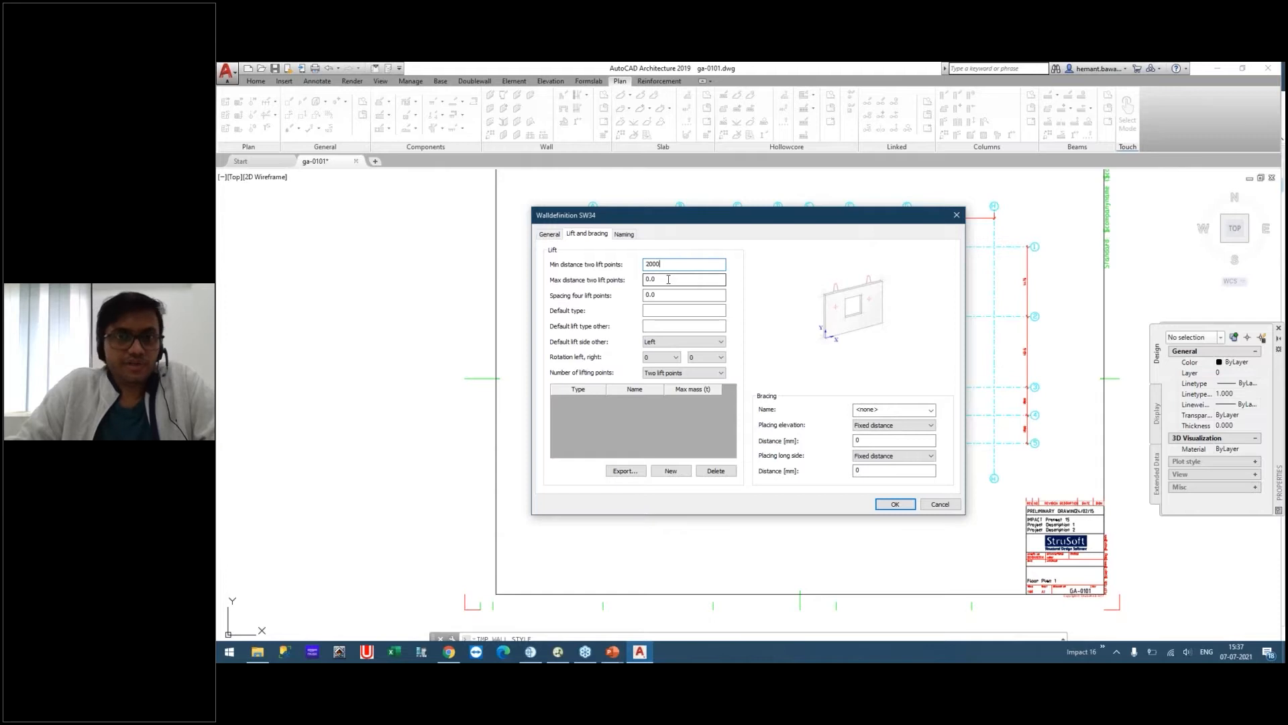
{"action": "key", "text": "Tab"}
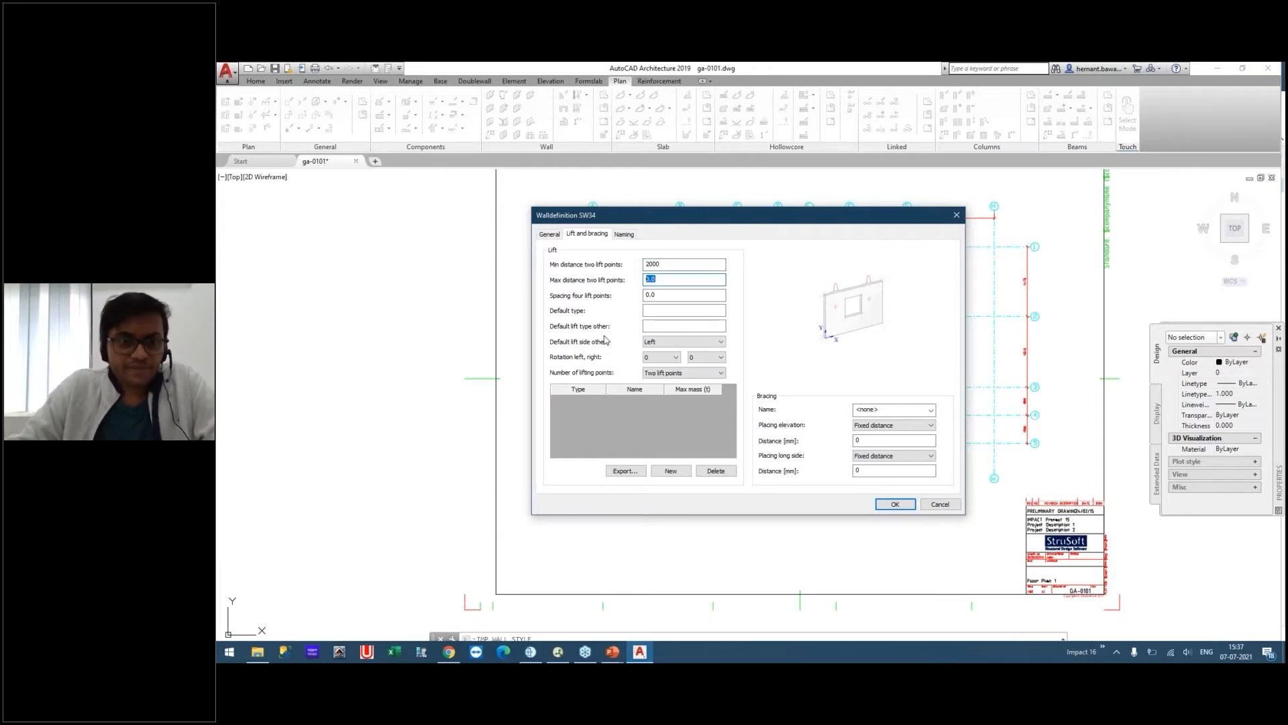
{"action": "type", "text": "45"}
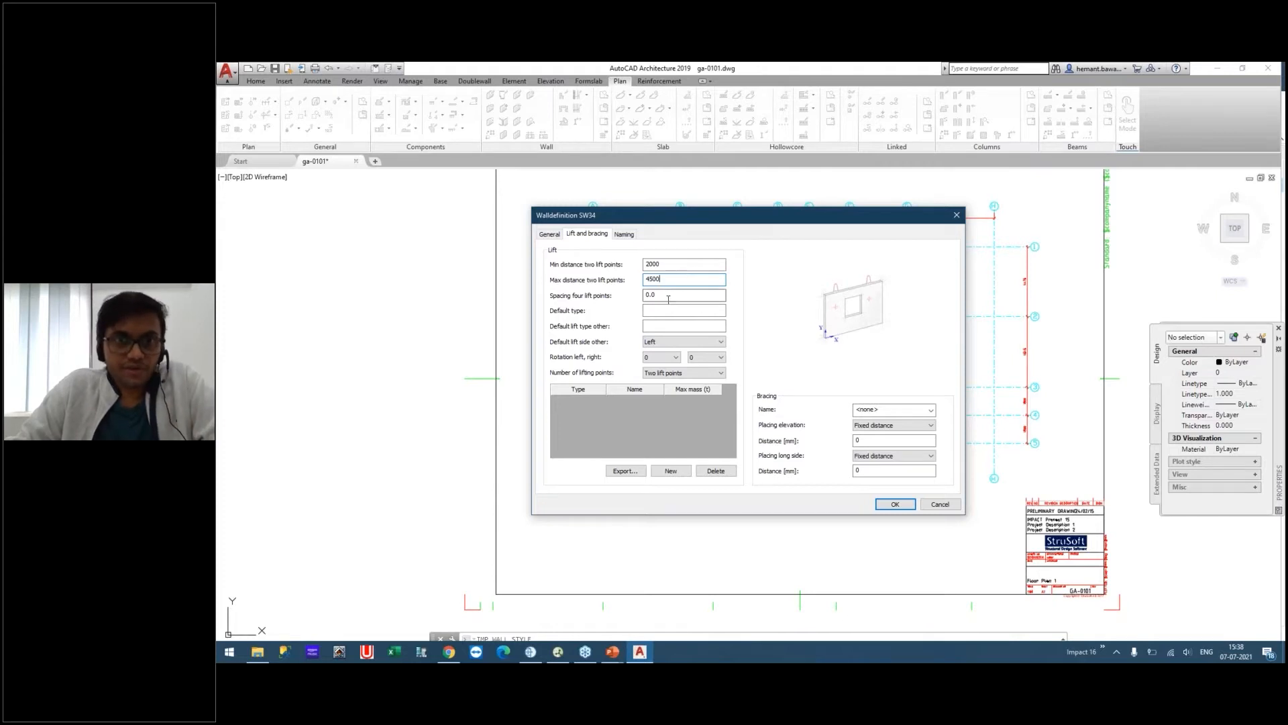
{"action": "left_click_drag", "start_coordinate": [671, 296], "coordinate": [573, 304]}
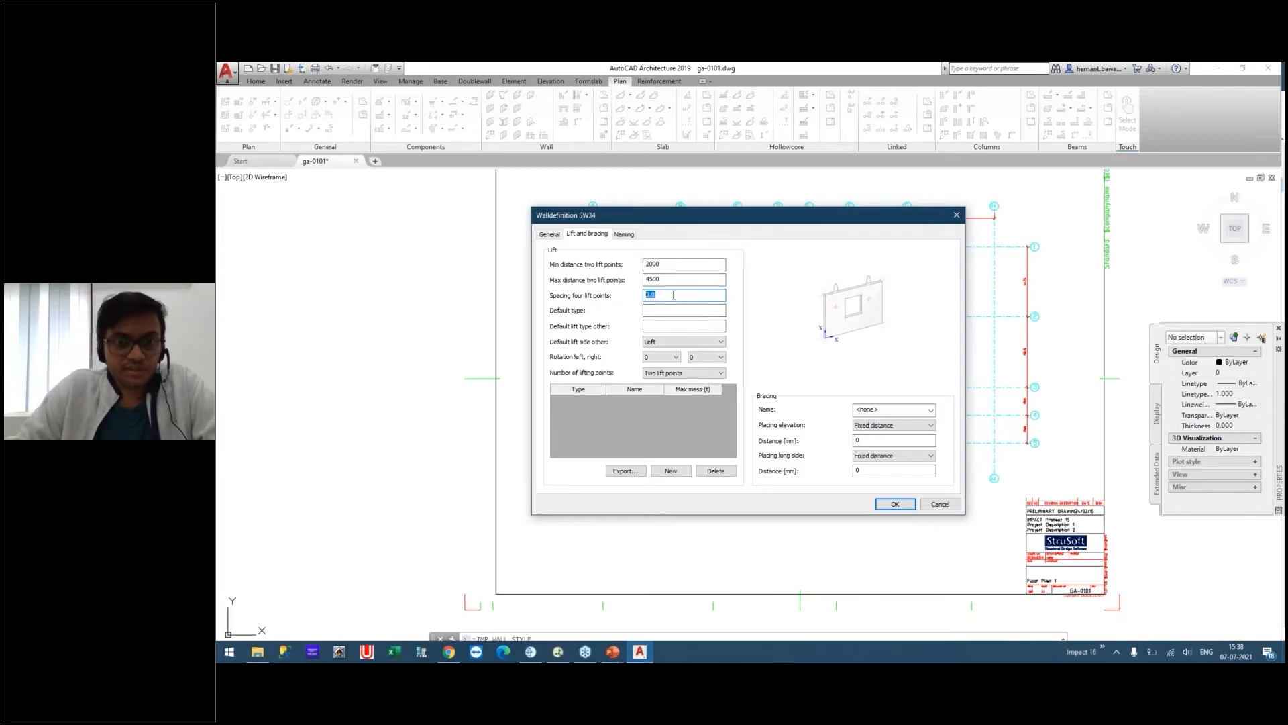
{"action": "type", "text": "1"}
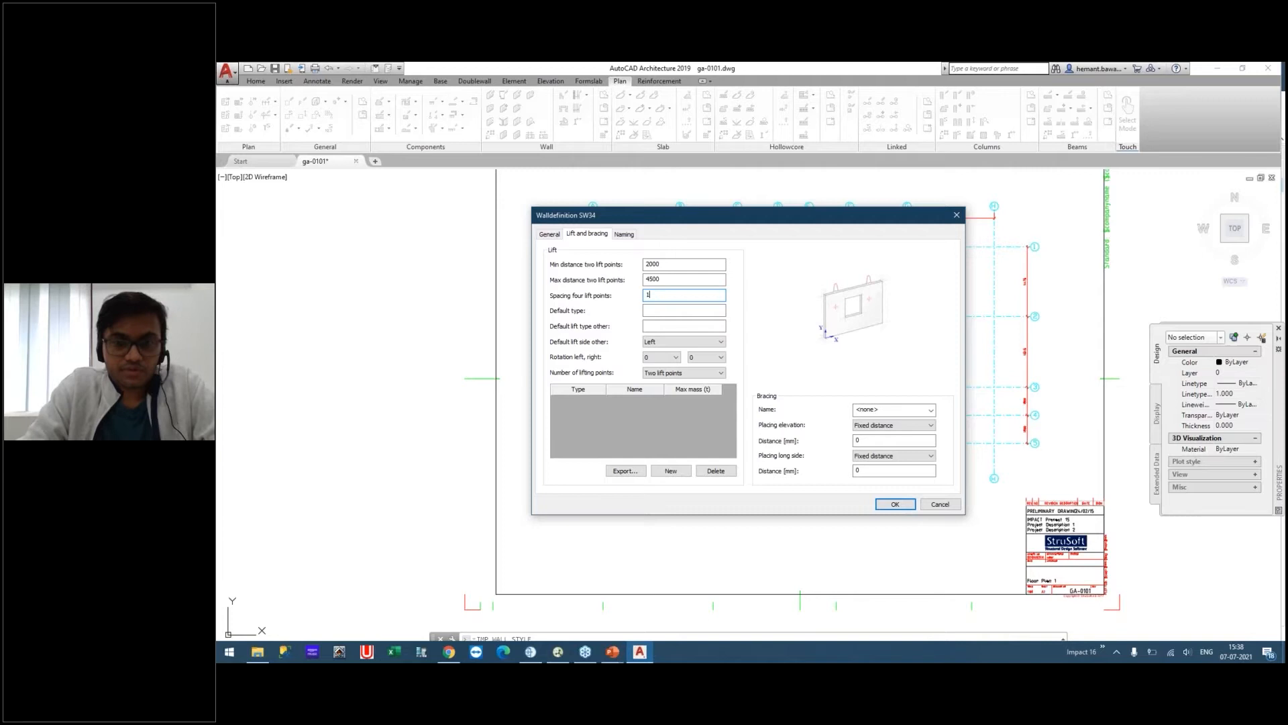
{"action": "type", "text": "000"}
{"action": "left_click", "coordinate": [654, 328]}
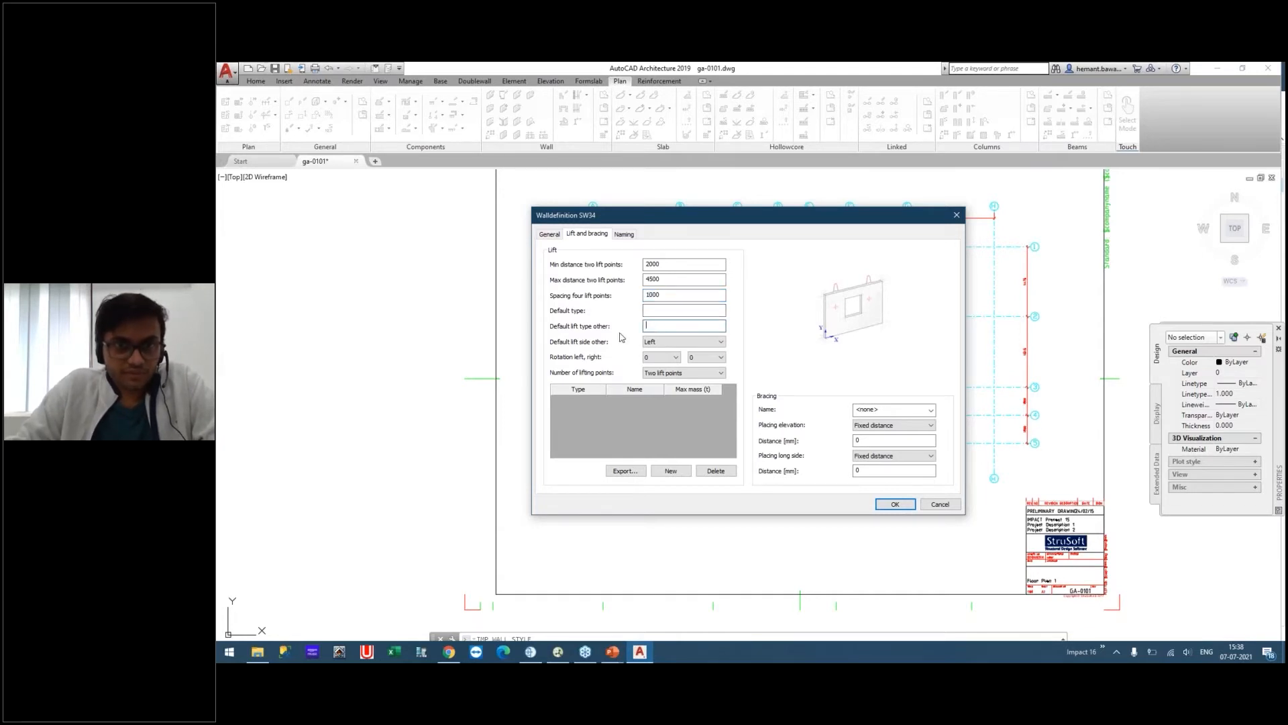
Add three empty lift entries to the list for two lift points.
{"action": "left_click", "coordinate": [622, 416]}
{"action": "right_click", "coordinate": [636, 421]}
{"action": "left_click", "coordinate": [647, 430]}
{"action": "right_click", "coordinate": [640, 428]}
{"action": "left_click", "coordinate": [651, 437]}
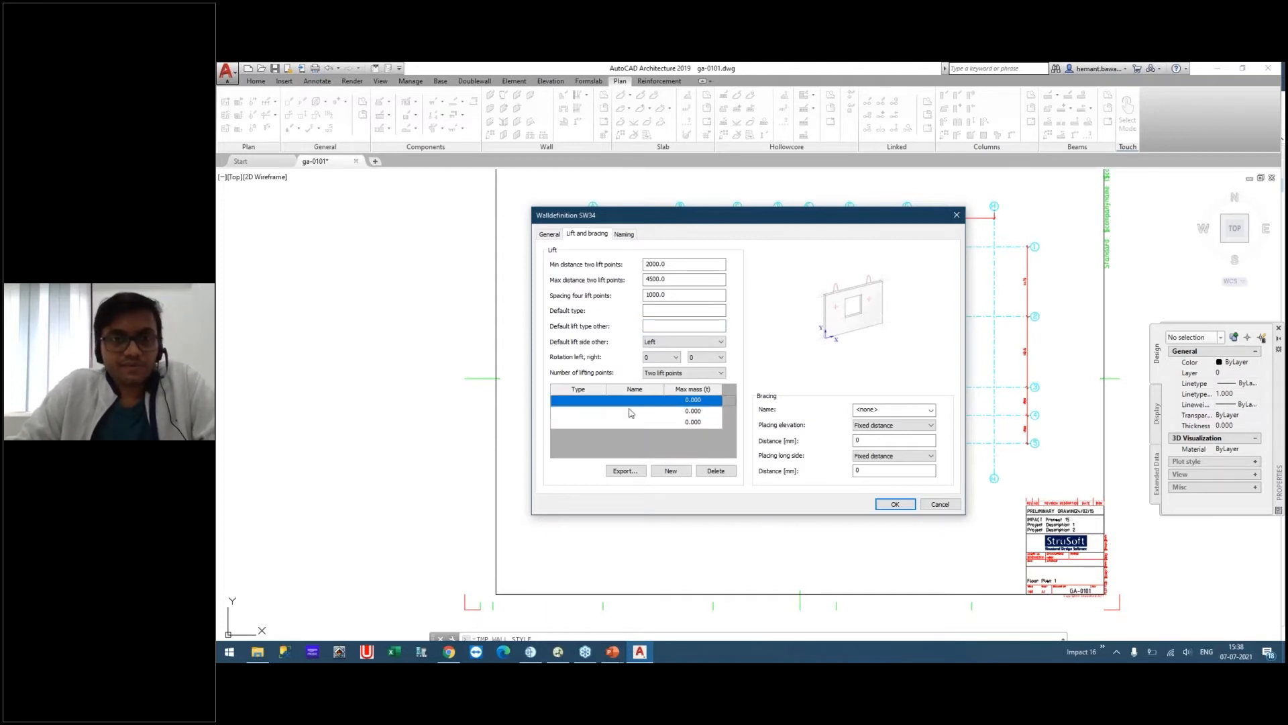
{"action": "left_click", "coordinate": [579, 402]}
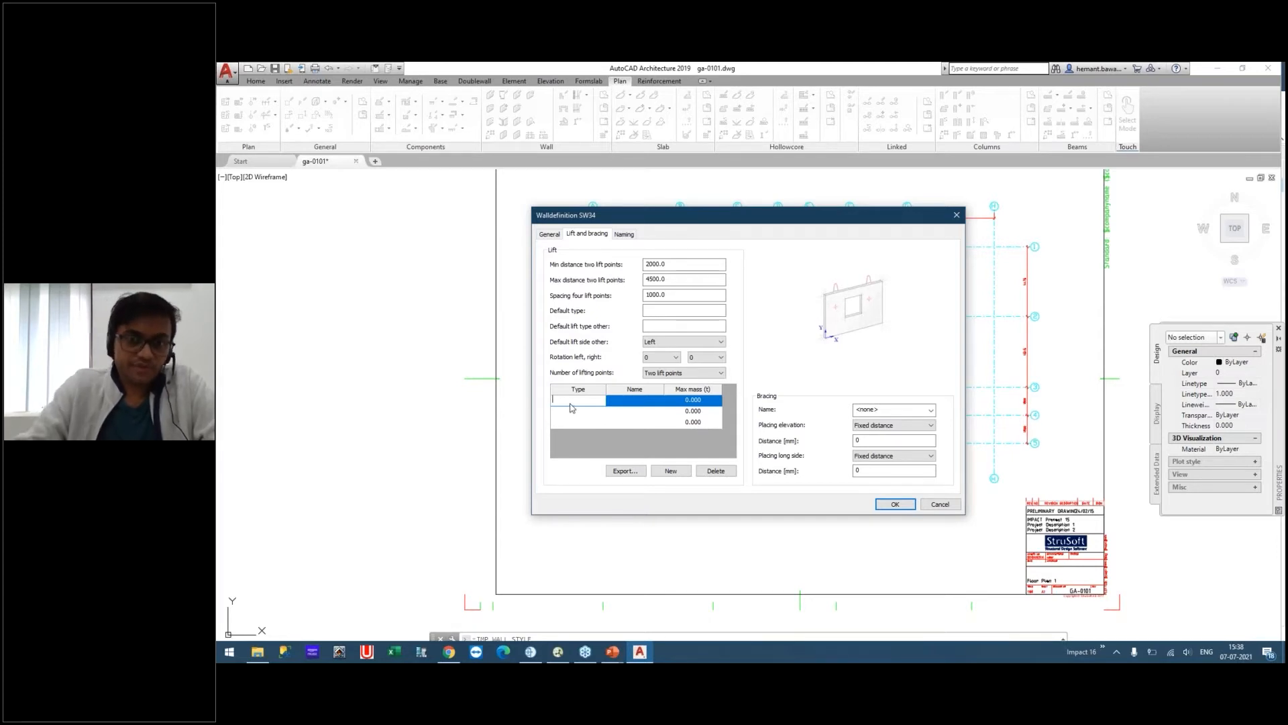
{"action": "type", "text": "1"}
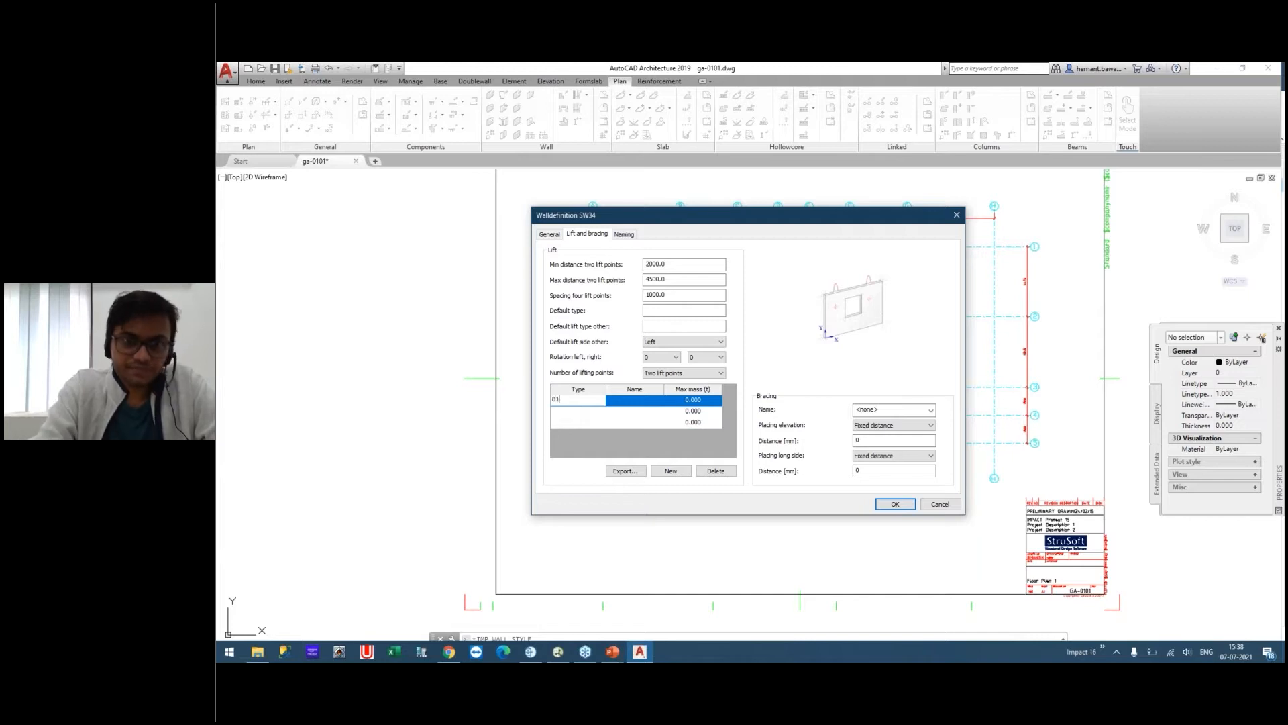
{"action": "type", "text": "60"}
{"action": "key", "text": "Tab"}
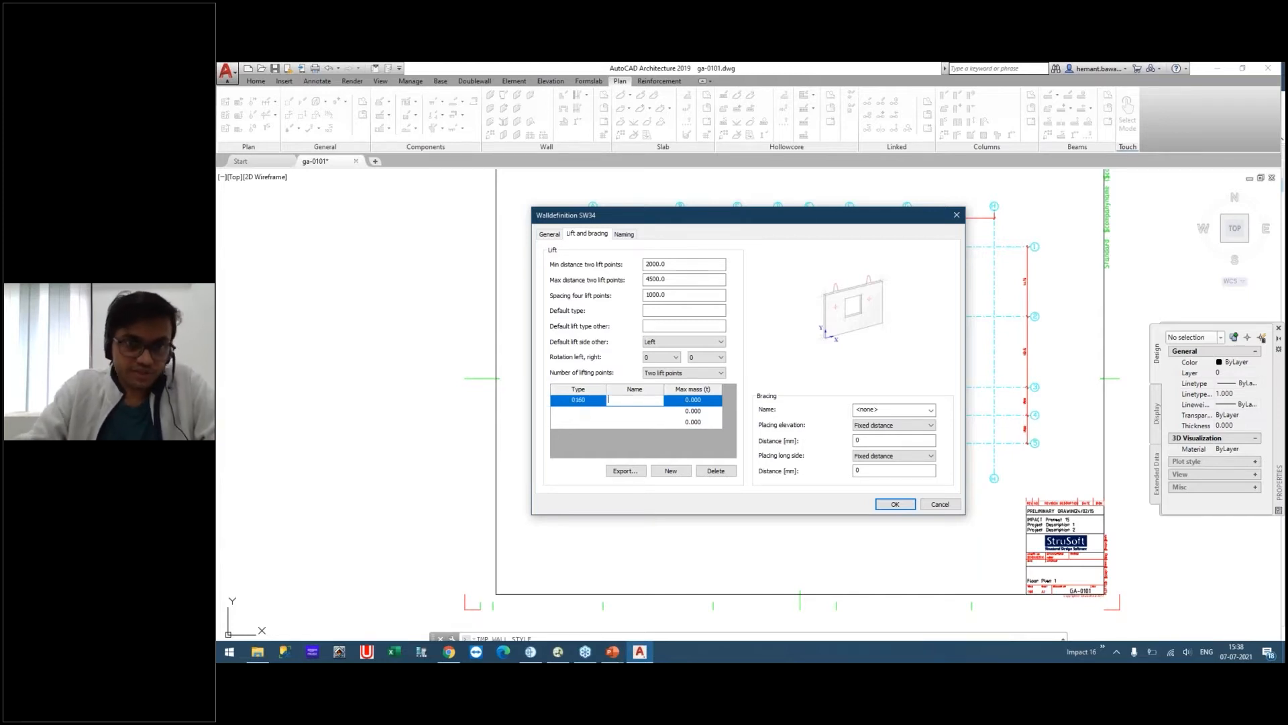
Set the type to 60 for all three two-point lift entries.
{"action": "left_click", "coordinate": [593, 406]}
{"action": "left_click", "coordinate": [593, 406]}
{"action": "type", "text": "6"}
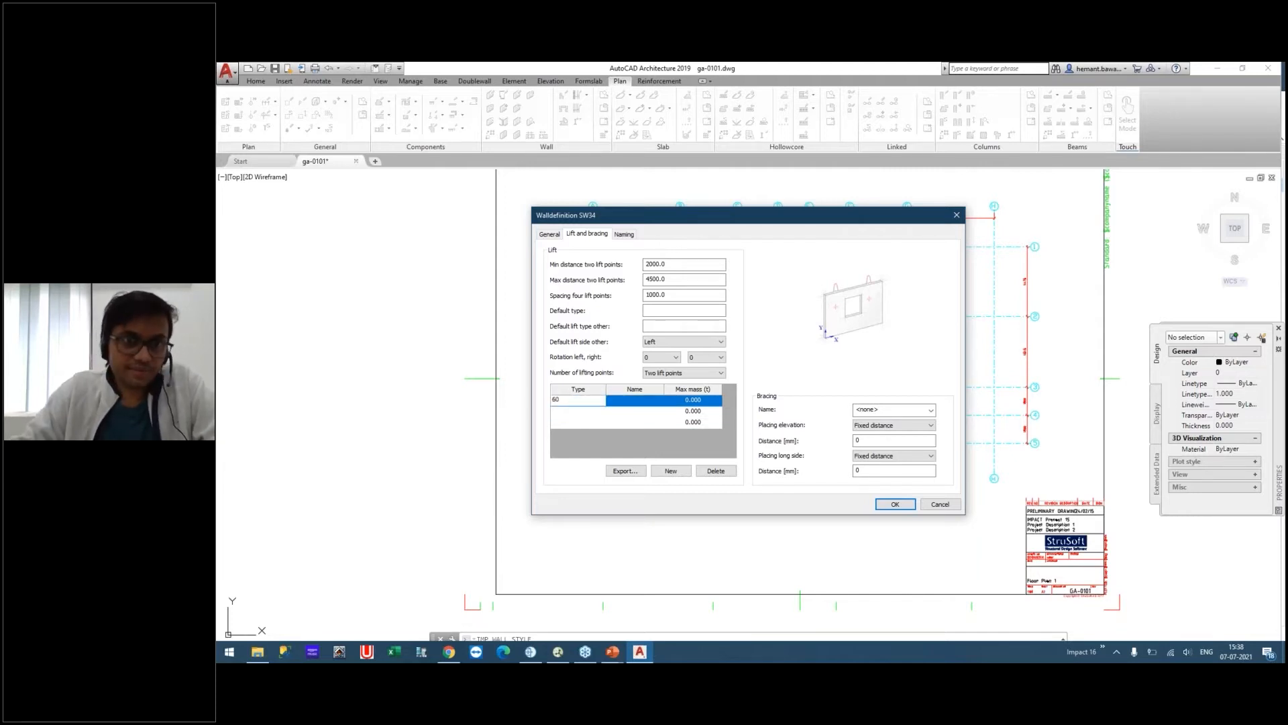
{"action": "type", "text": "0"}
{"action": "left_click", "coordinate": [591, 414]}
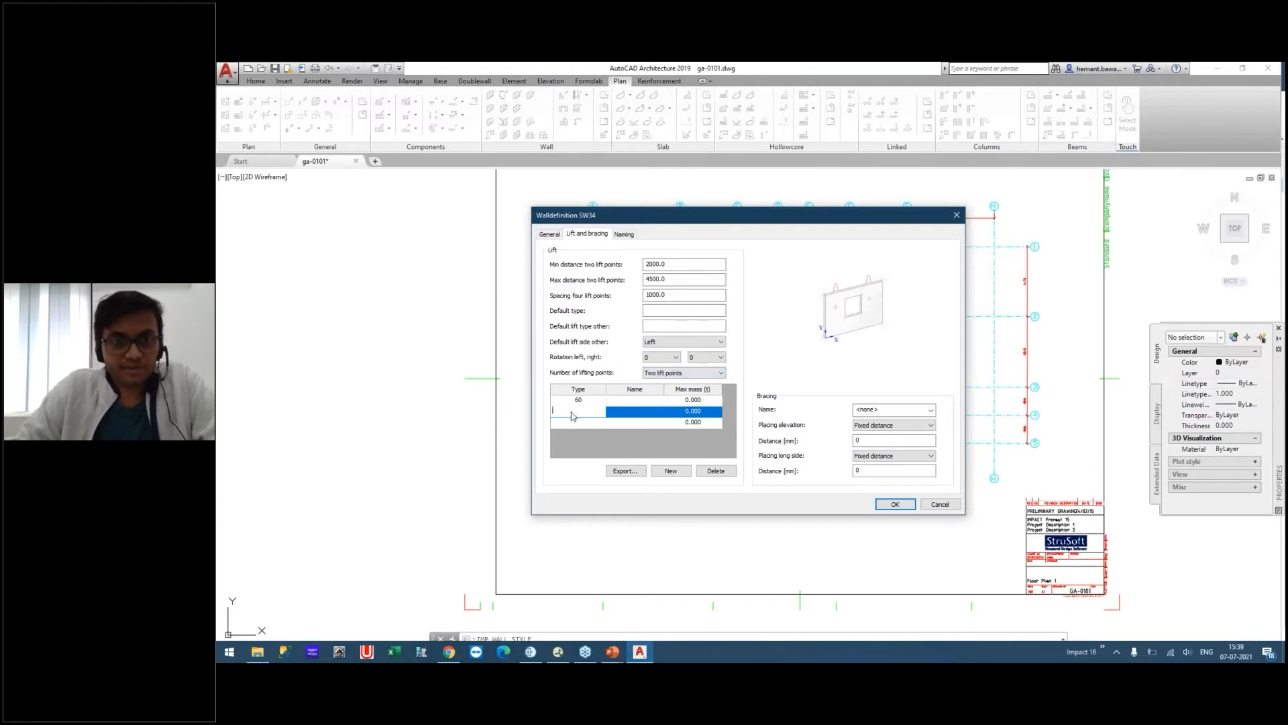
{"action": "type", "text": "6"}
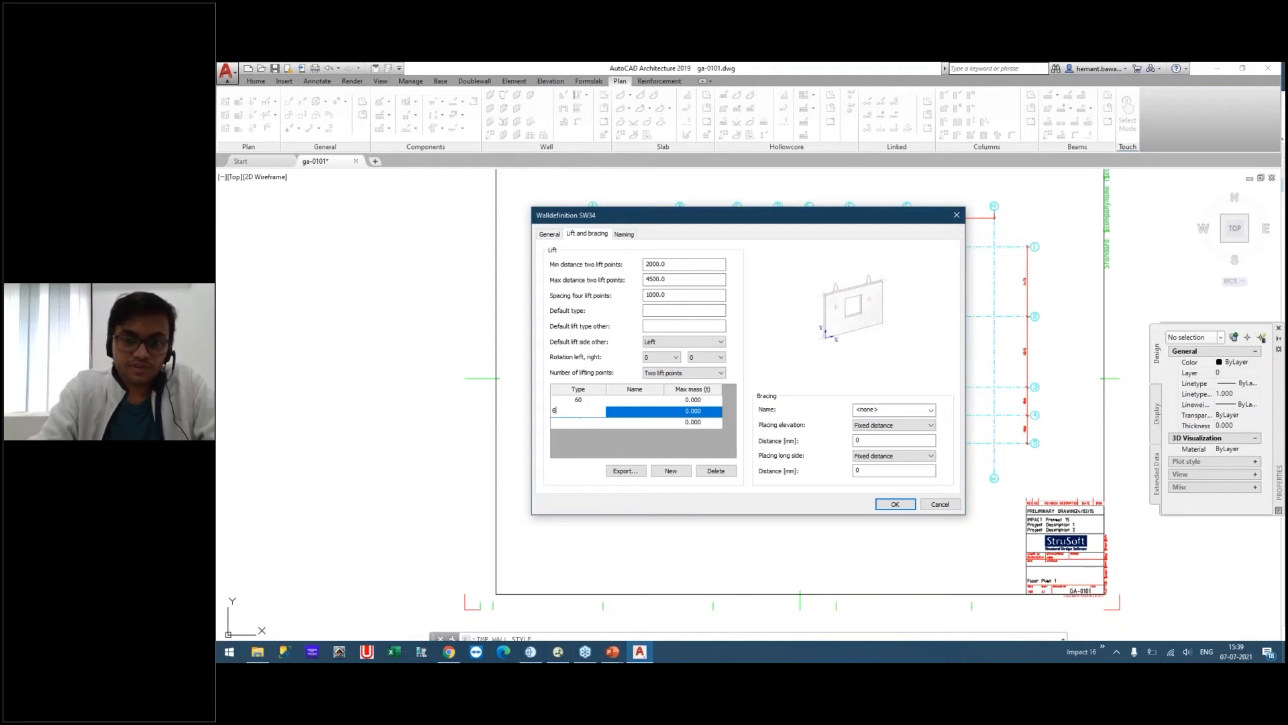
{"action": "key", "text": "Tab"}
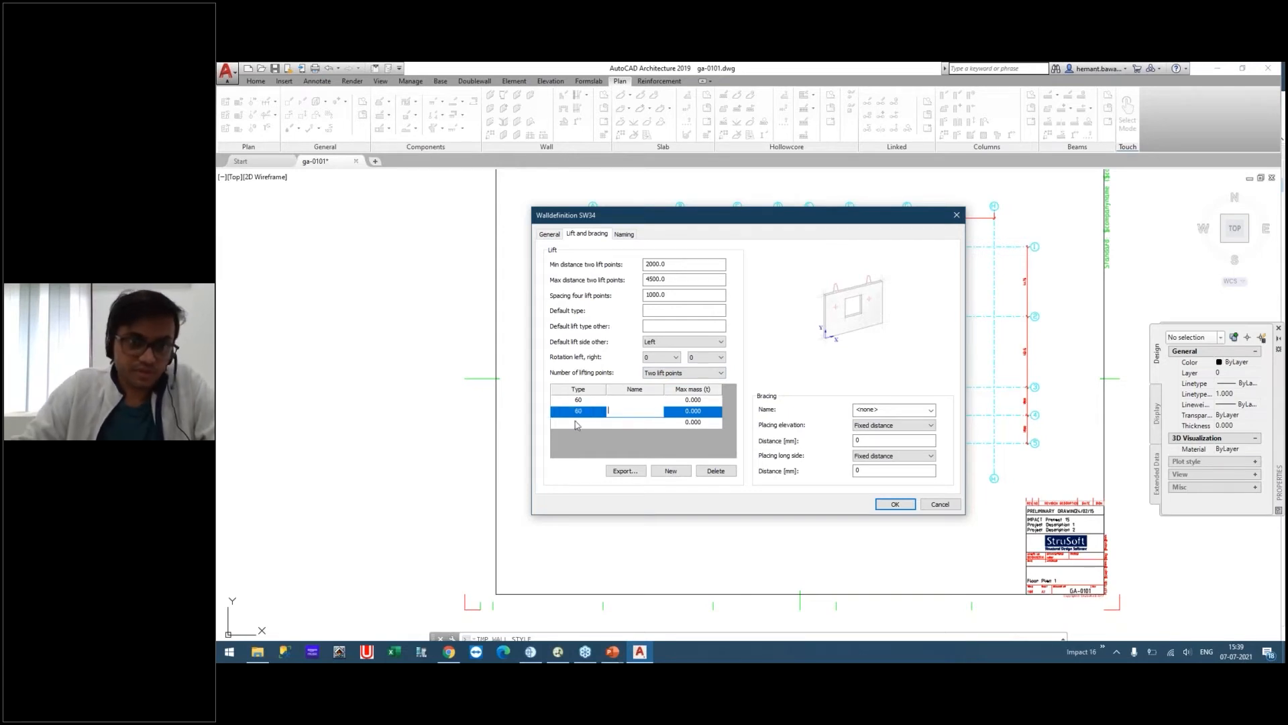
{"action": "double_click", "coordinate": [580, 424]}
{"action": "type", "text": "60"}
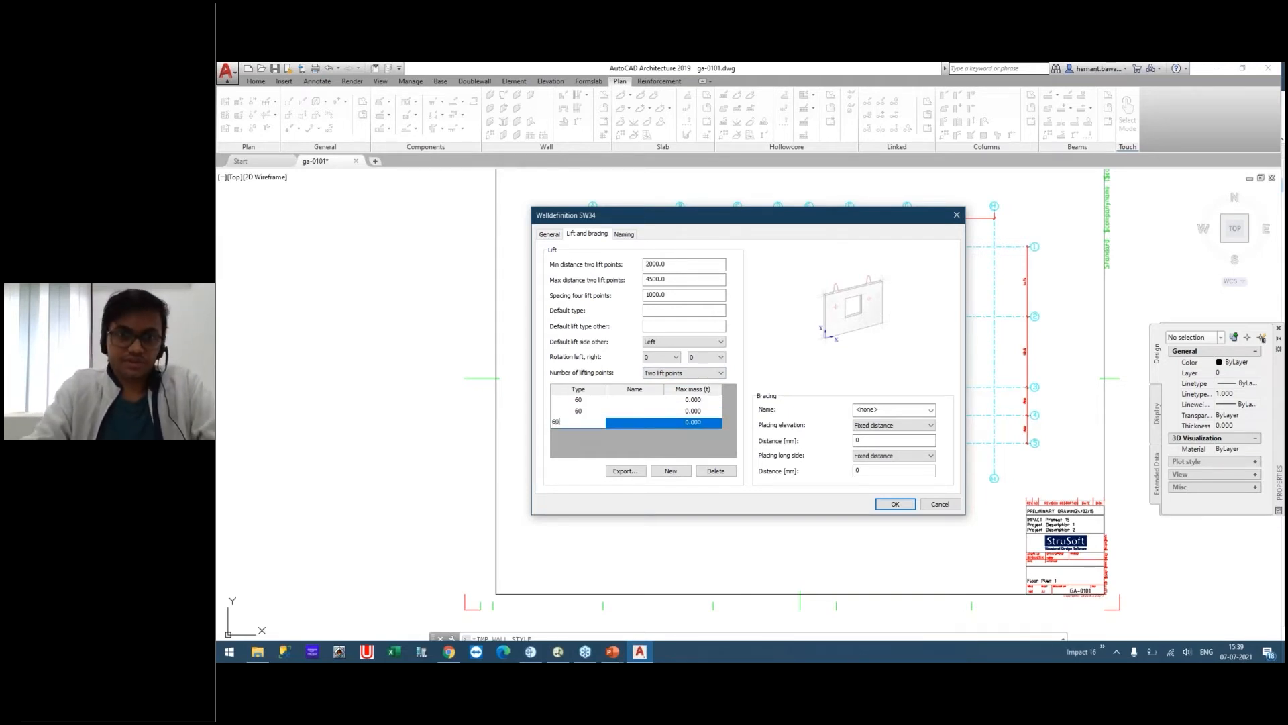
Name the first two-point lift entry 0160 and give it a maximum mass of 7 t.
{"action": "left_click", "coordinate": [647, 401]}
{"action": "type", "text": "0160"}
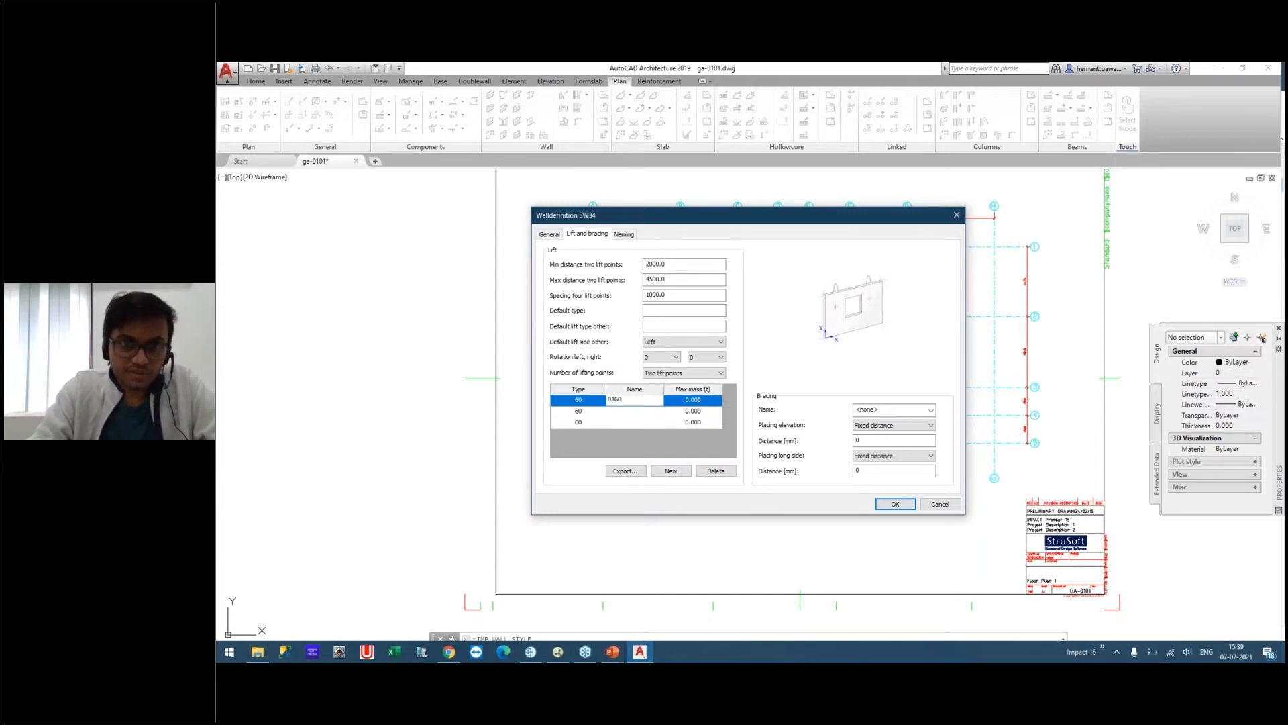
{"action": "key", "text": "Tab"}
{"action": "type", "text": "7"}
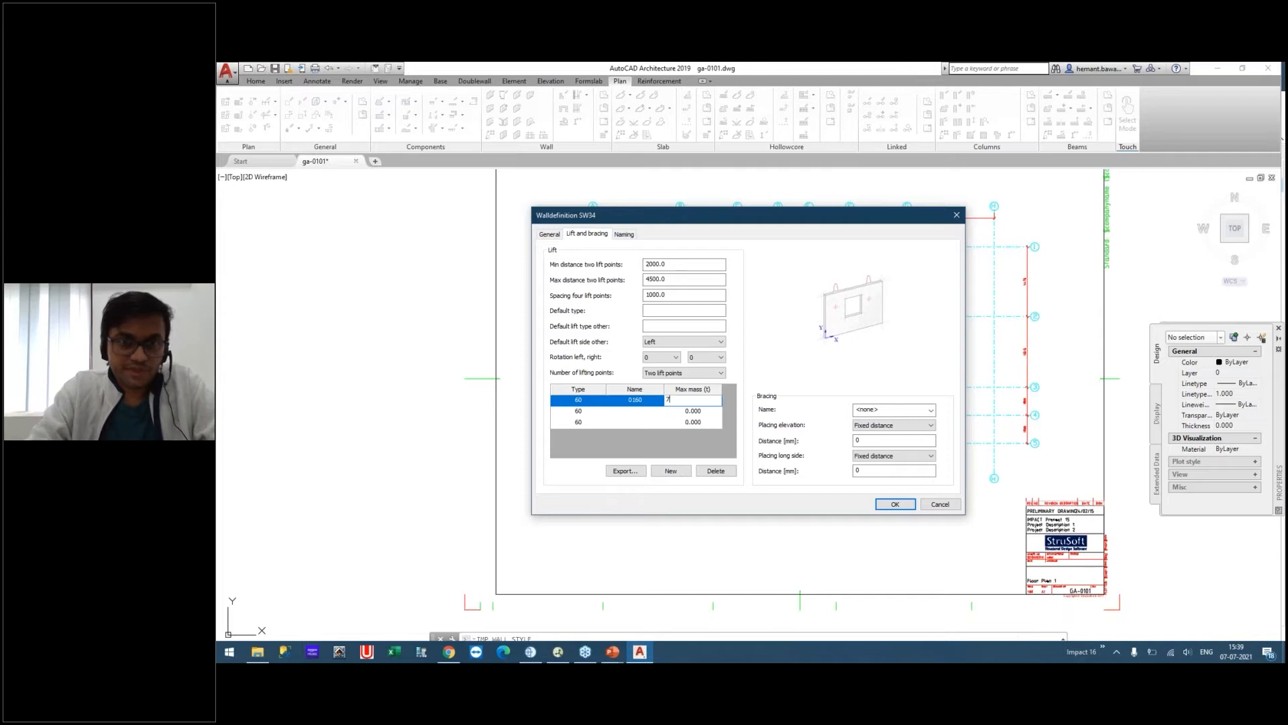
Name the second two-point lift entry 0161 and give it a maximum mass of 9 t.
{"action": "left_click", "coordinate": [637, 411]}
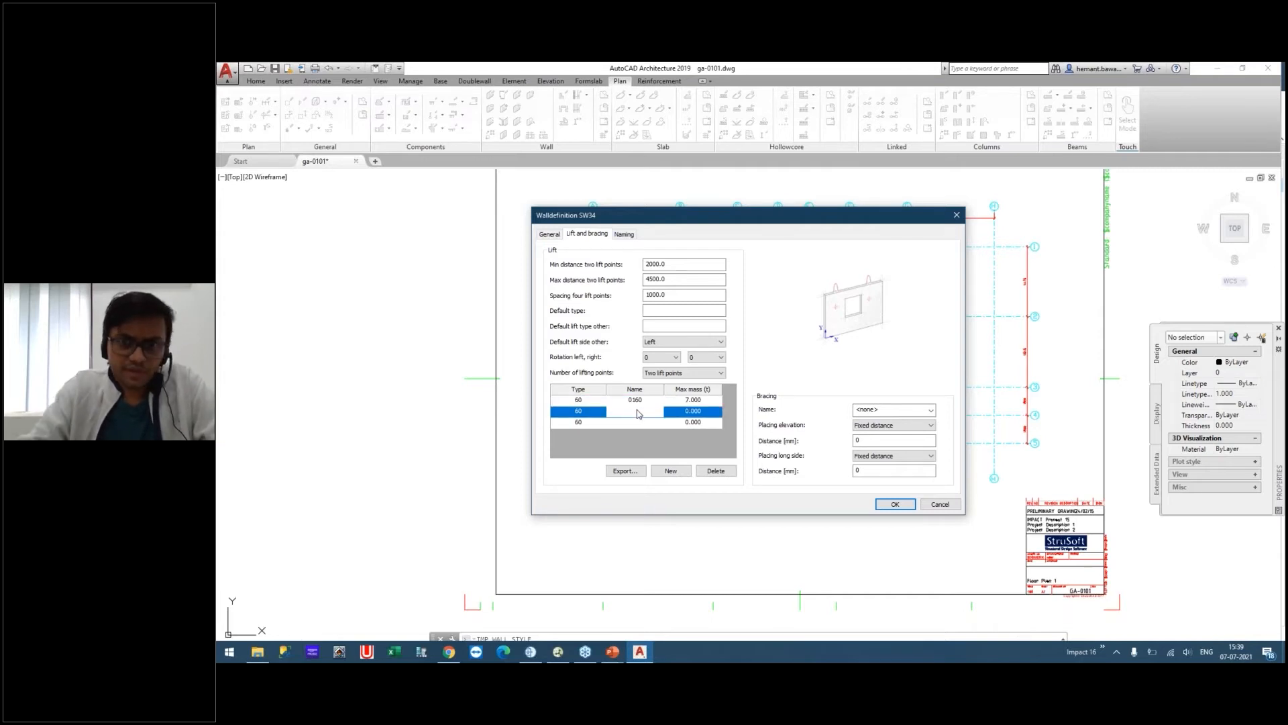
{"action": "type", "text": "0161"}
{"action": "key", "text": "Tab"}
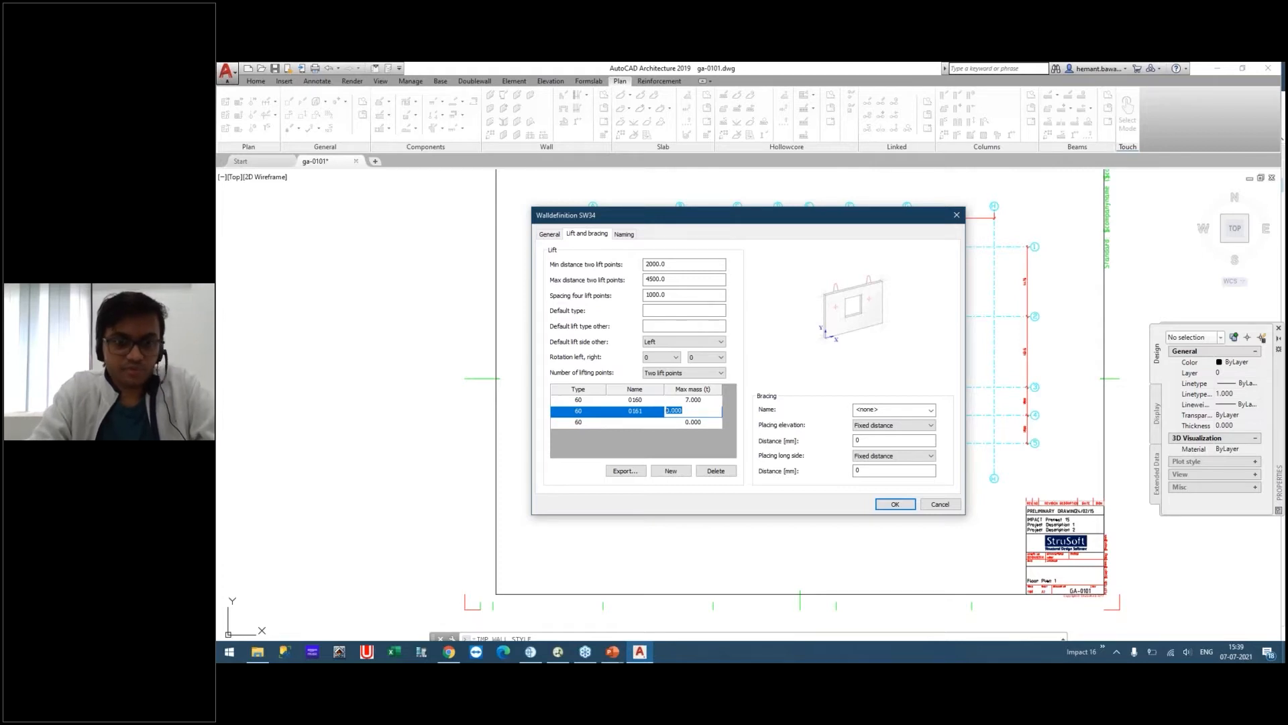
{"action": "type", "text": "9"}
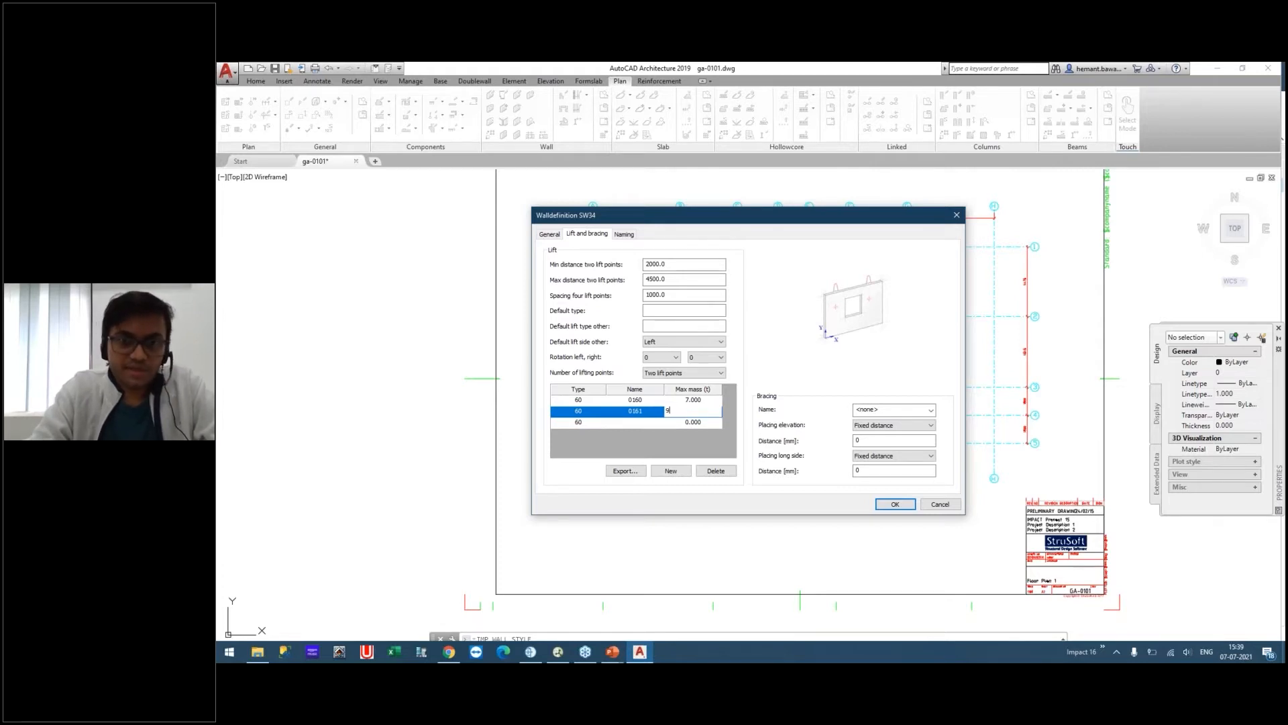
Name the third two-point lift entry 0162 and give it a maximum mass of 12 t.
{"action": "left_click", "coordinate": [638, 425]}
{"action": "type", "text": "01"}
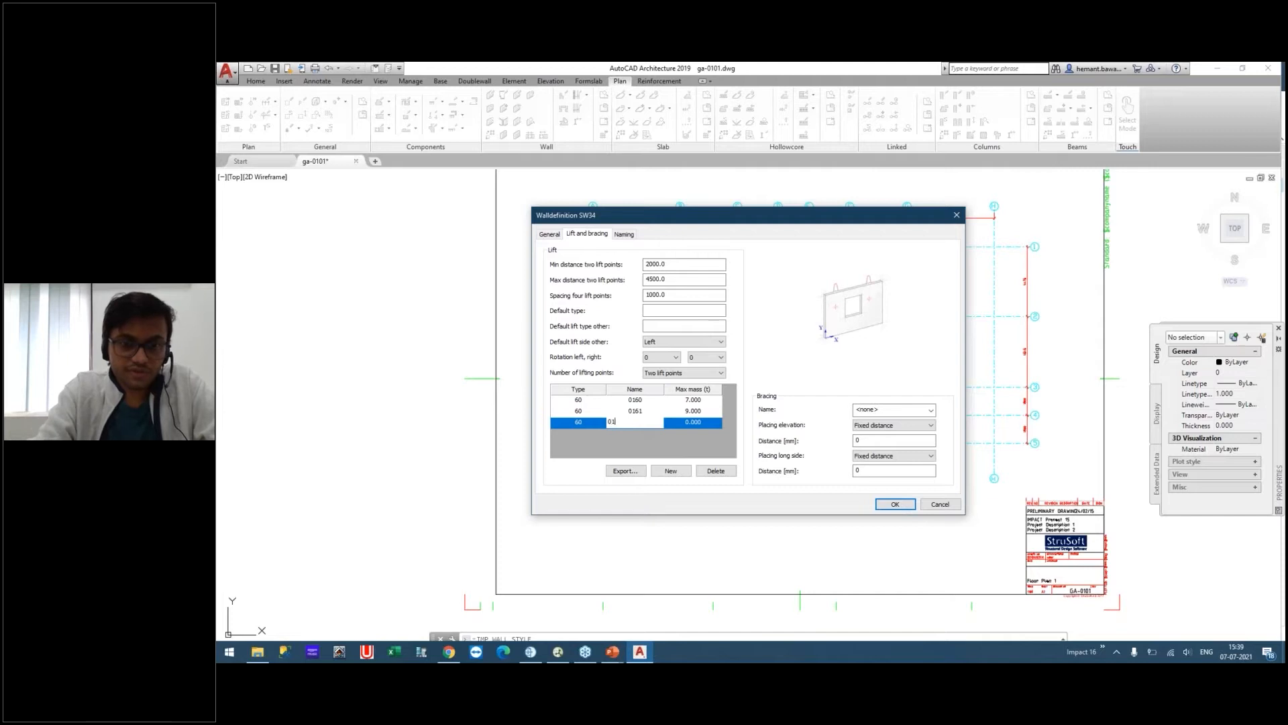
{"action": "type", "text": "62"}
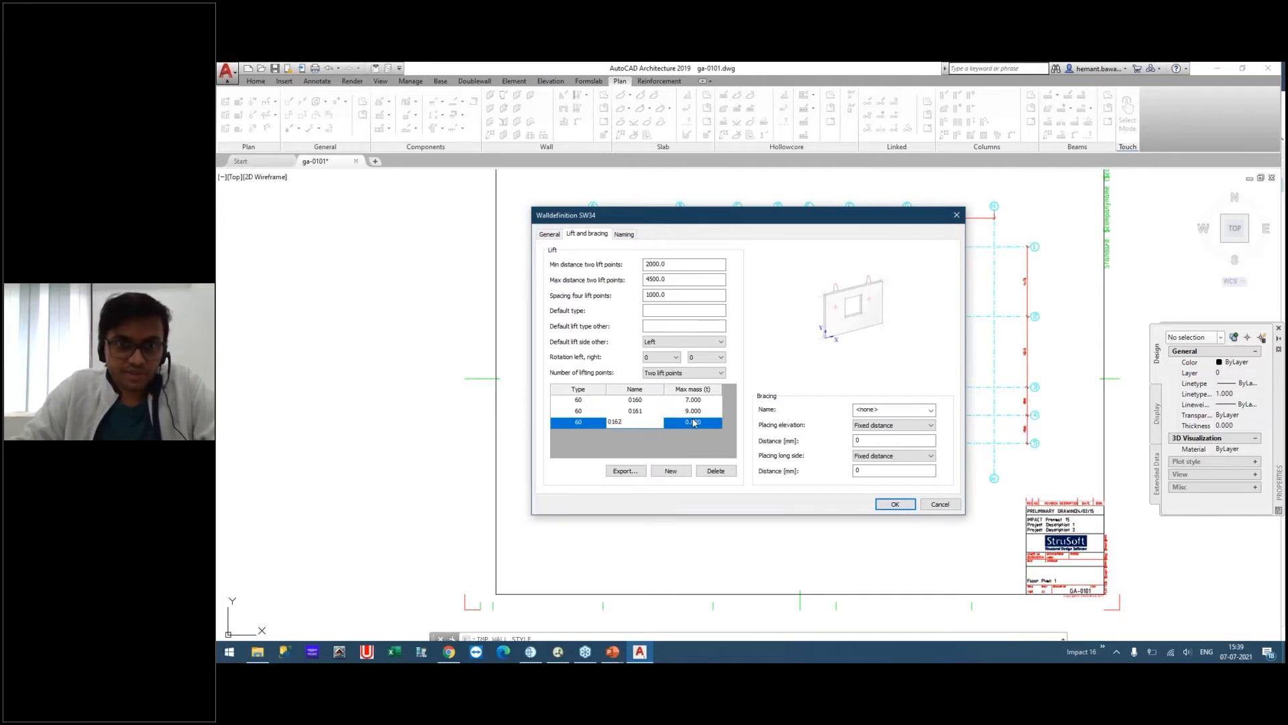
{"action": "key", "text": "Tab"}
{"action": "type", "text": "12"}
{"action": "left_click", "coordinate": [698, 443]}
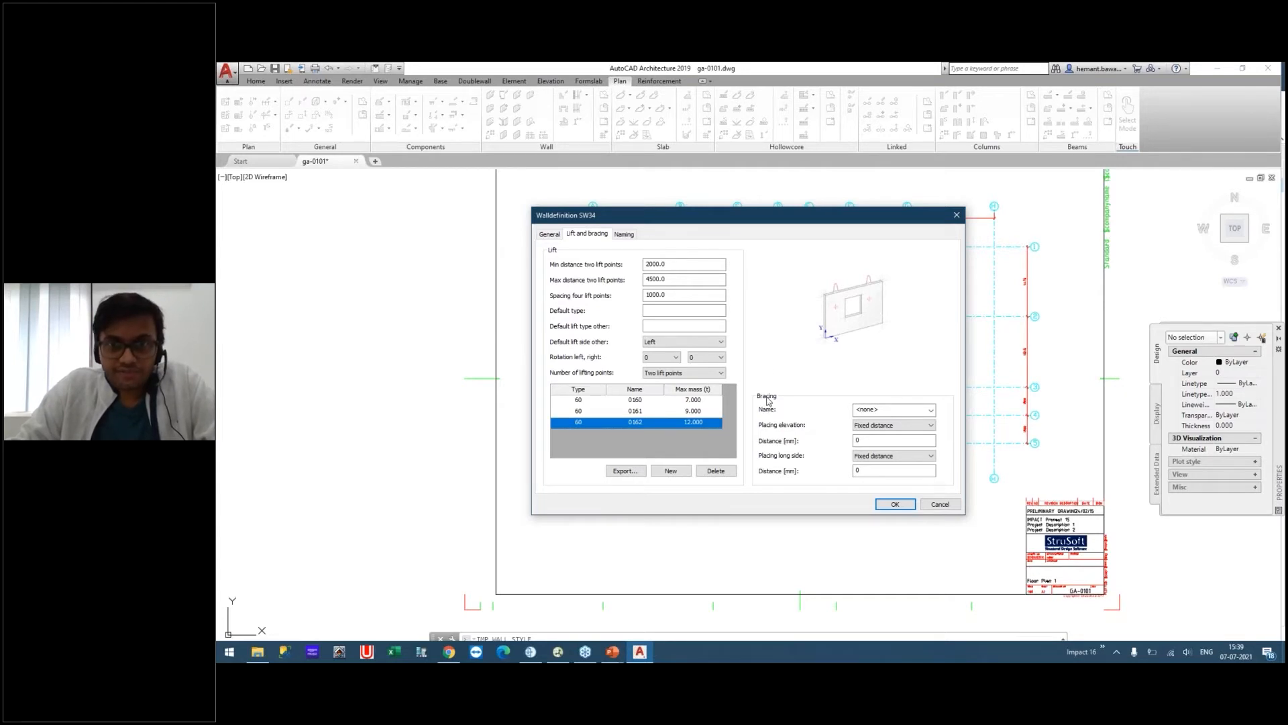
For one lift point, add an entry with type 60, name 0160 and a maximum mass of 5 t.
{"action": "left_click", "coordinate": [663, 373]}
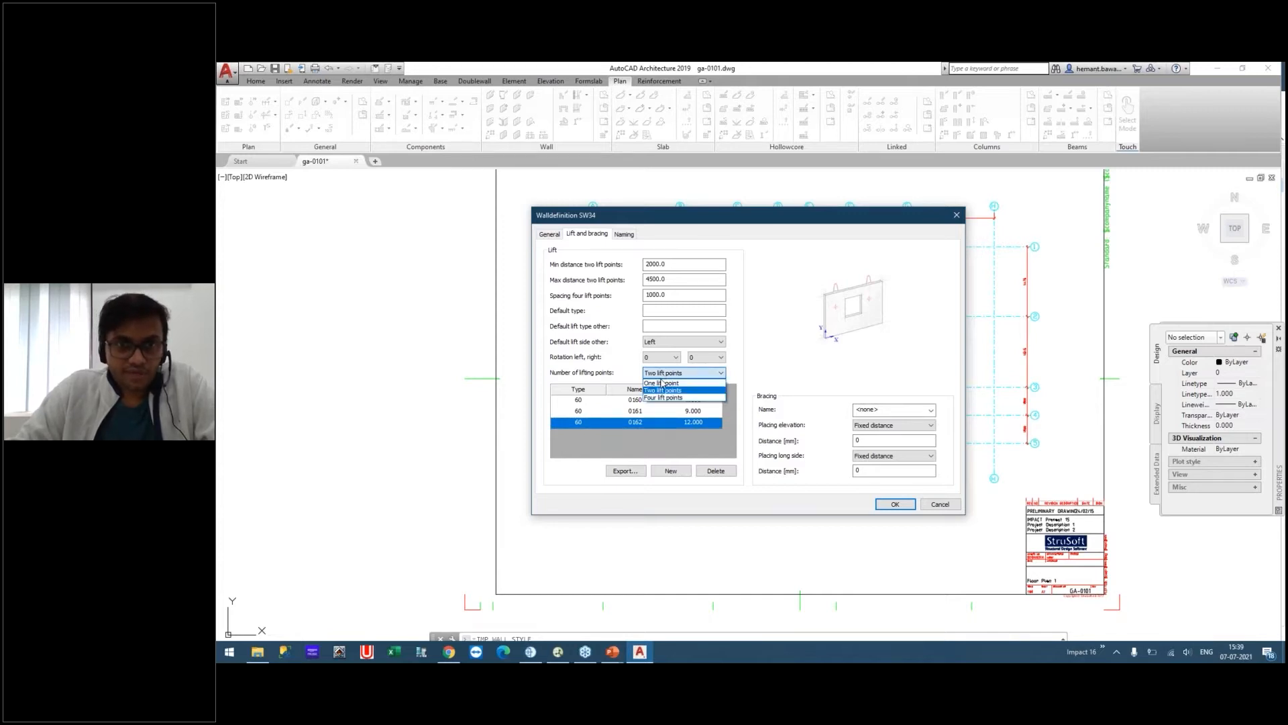
{"action": "left_click", "coordinate": [661, 382]}
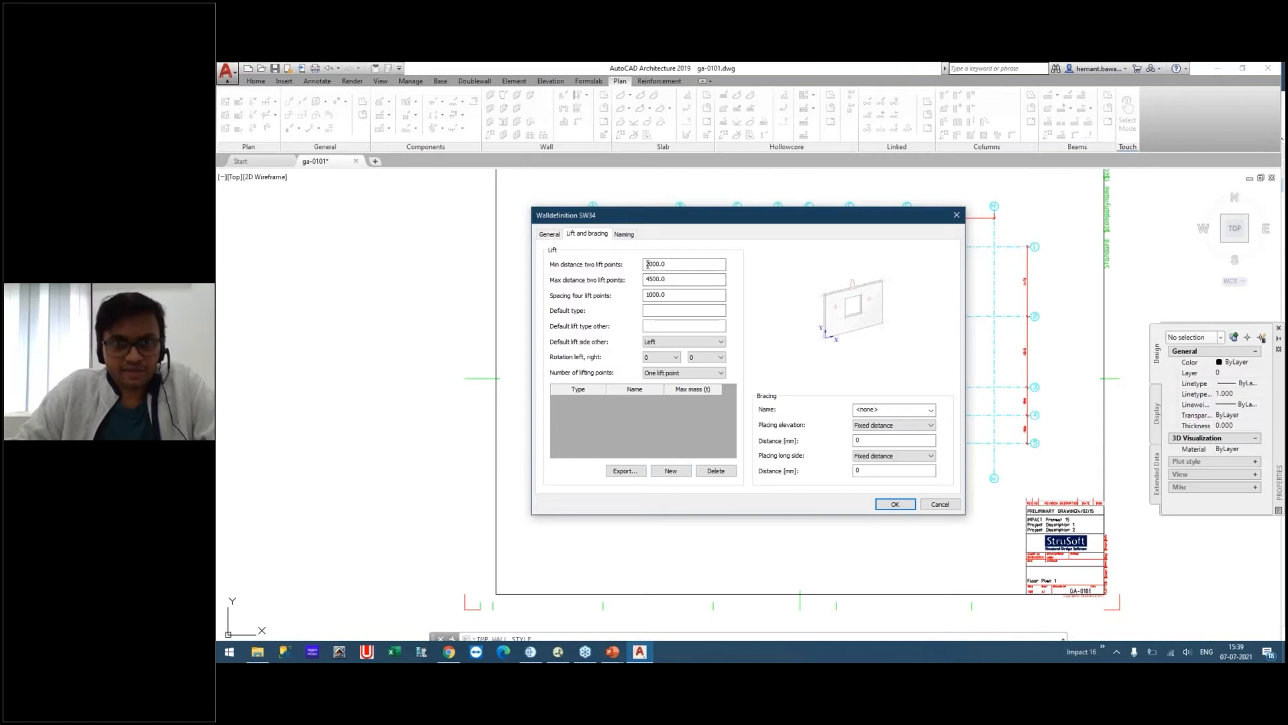
{"action": "left_click", "coordinate": [670, 470]}
{"action": "left_click", "coordinate": [565, 400]}
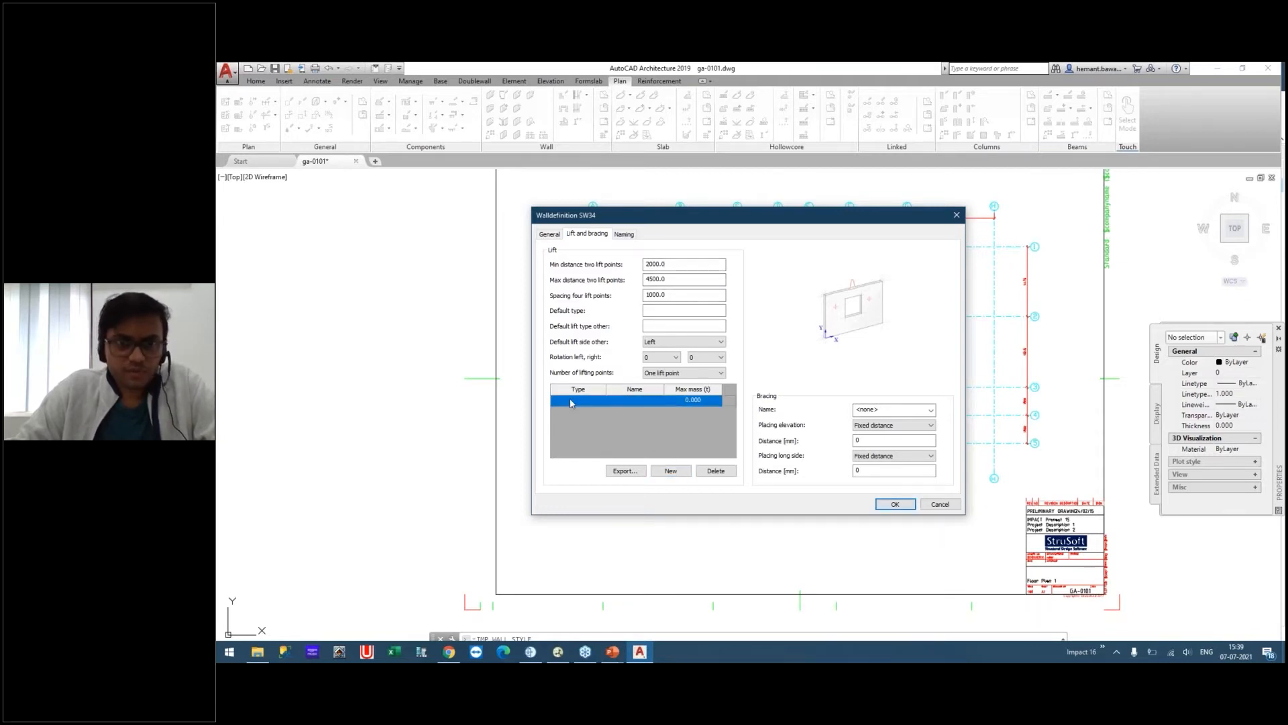
{"action": "type", "text": "60"}
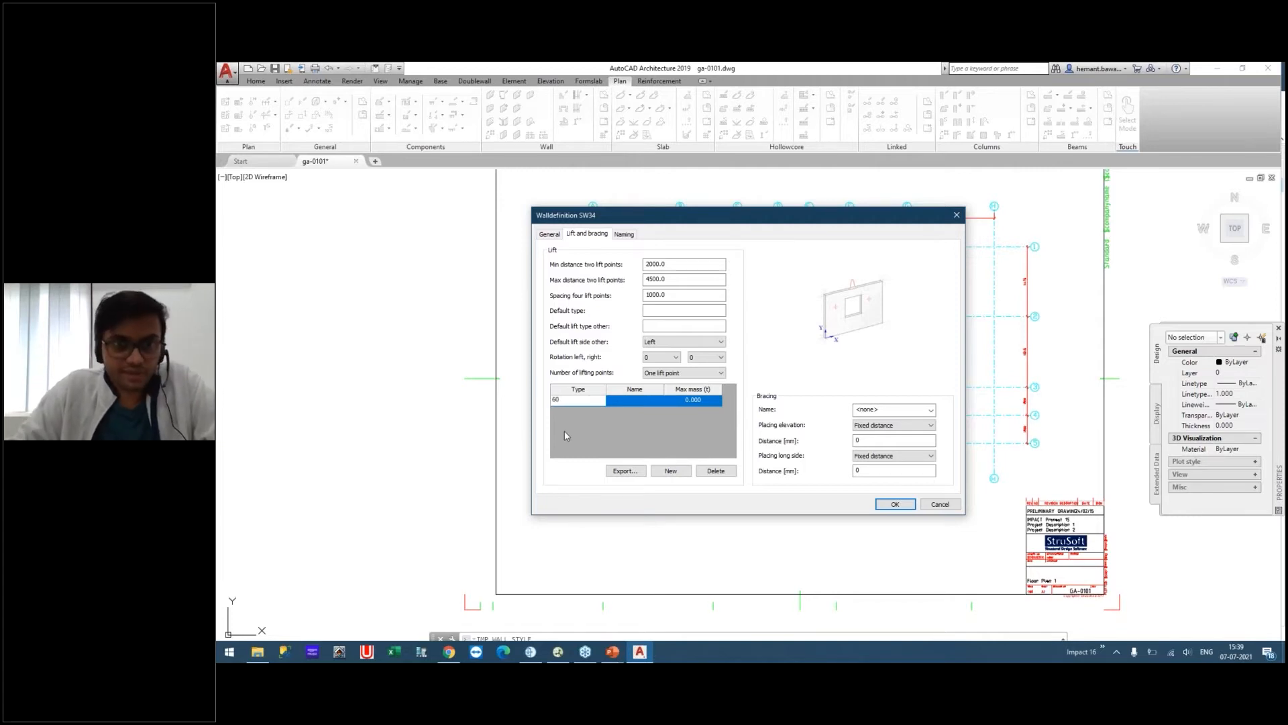
{"action": "left_click", "coordinate": [635, 401]}
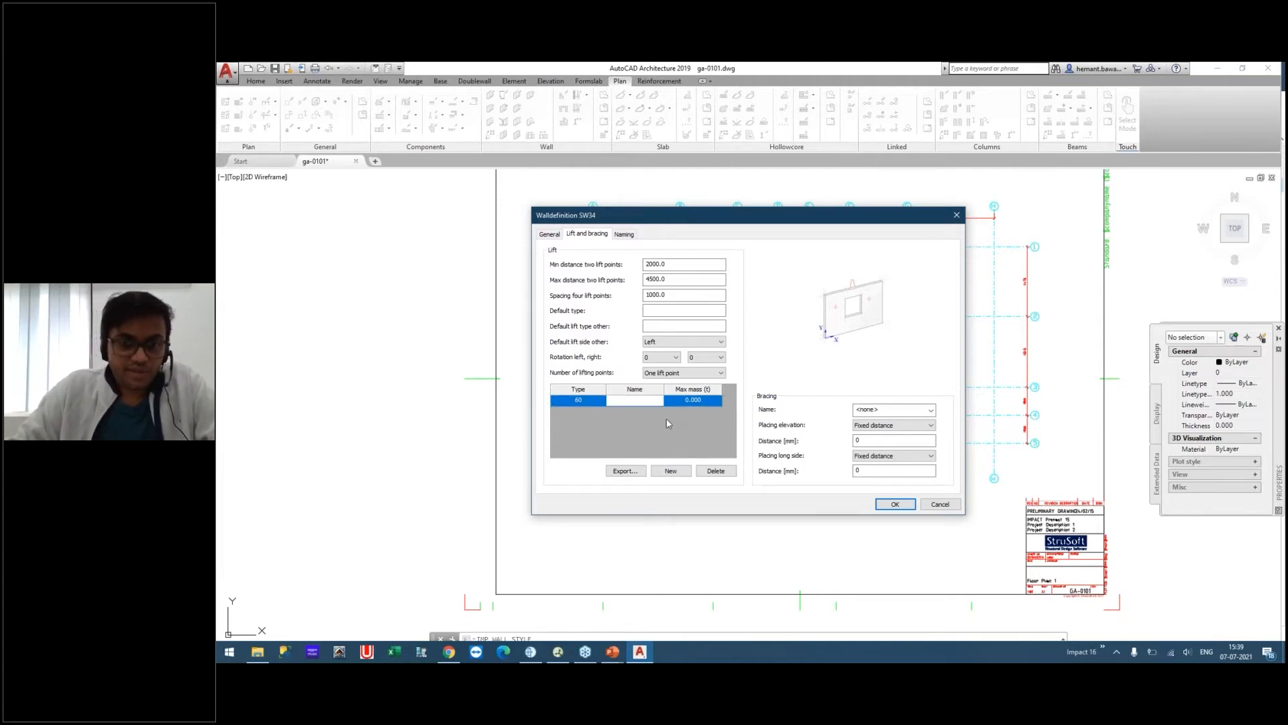
{"action": "type", "text": "0160"}
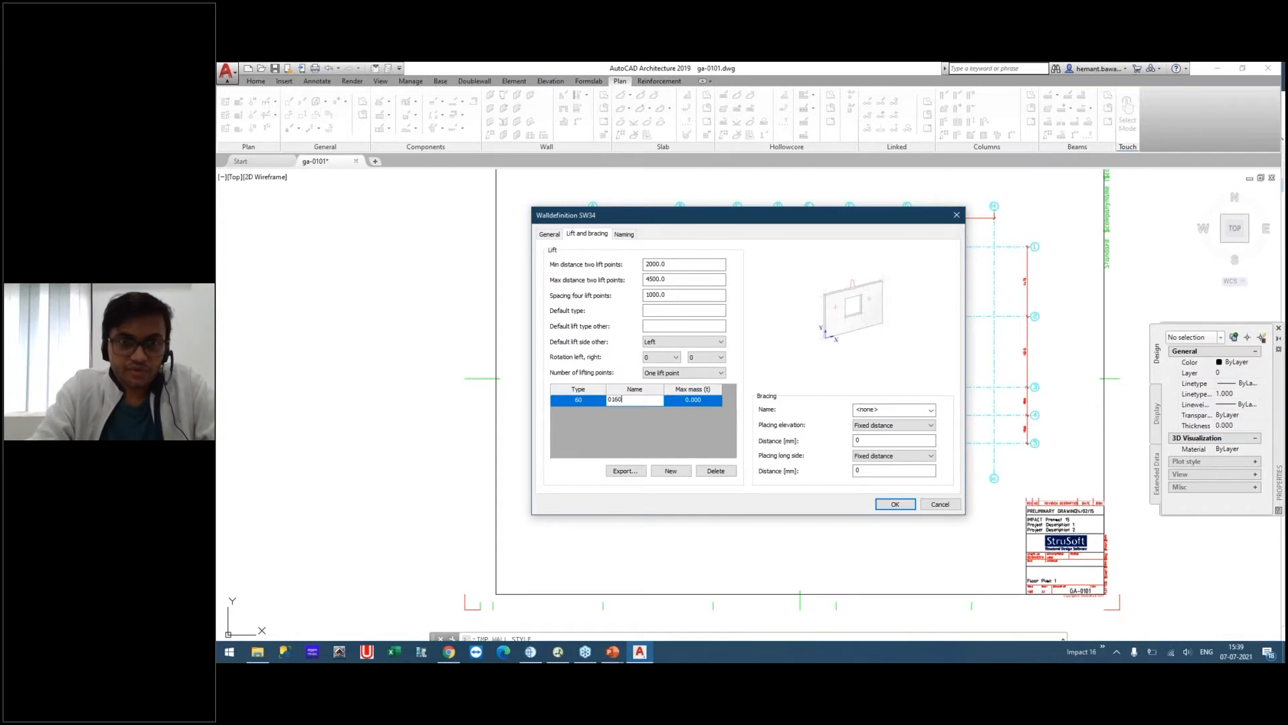
{"action": "left_click", "coordinate": [701, 405]}
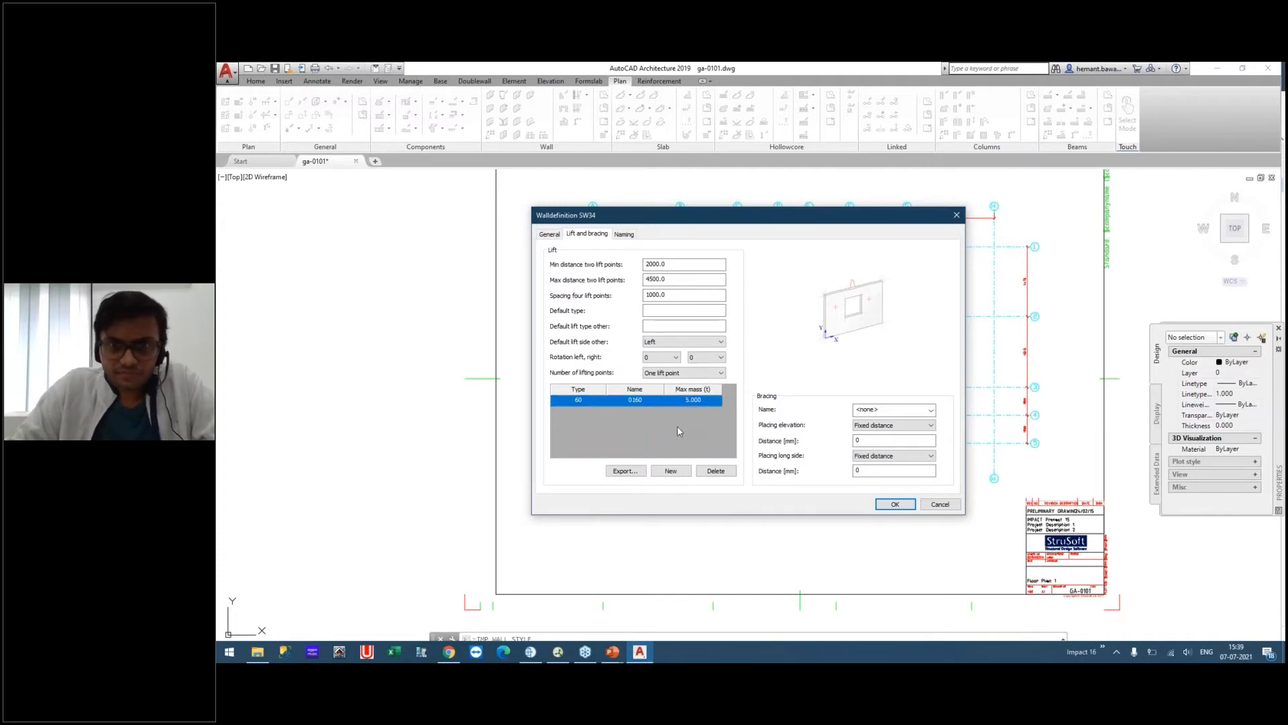
Switch the number of lifting points to four and add three empty lift entries.
{"action": "left_click", "coordinate": [680, 374]}
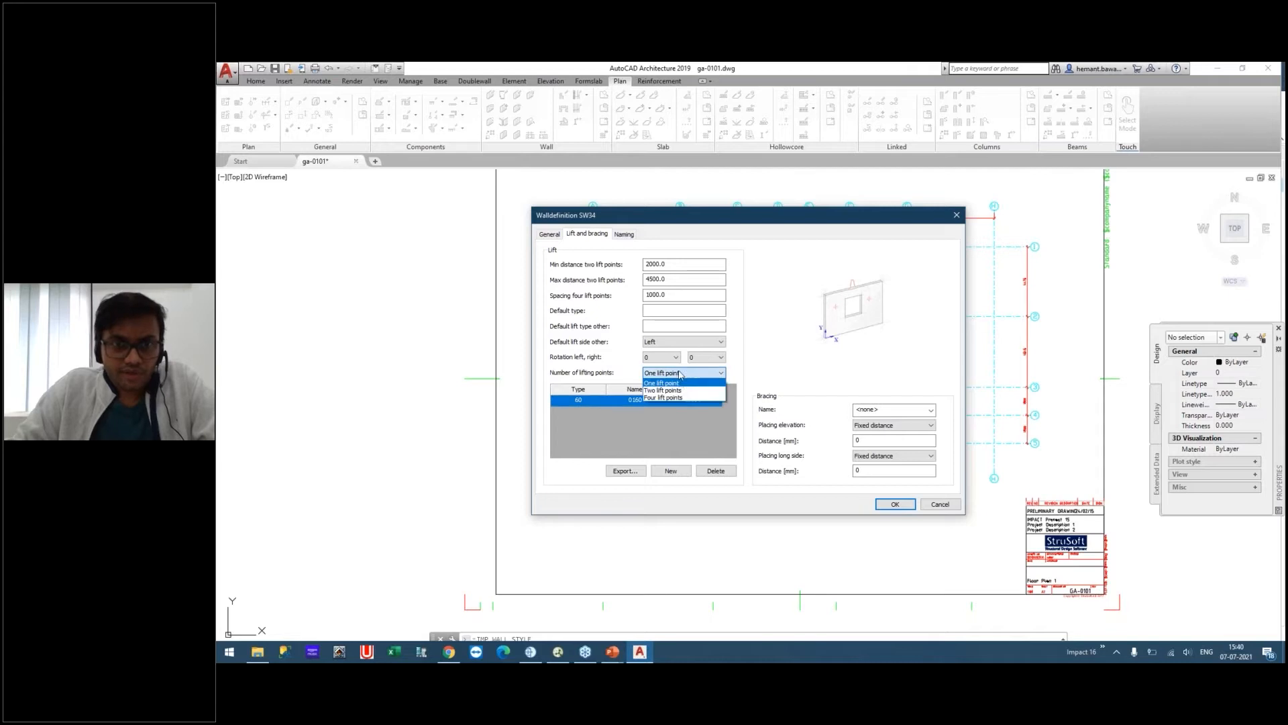
{"action": "left_click", "coordinate": [663, 397]}
{"action": "right_click", "coordinate": [648, 421]}
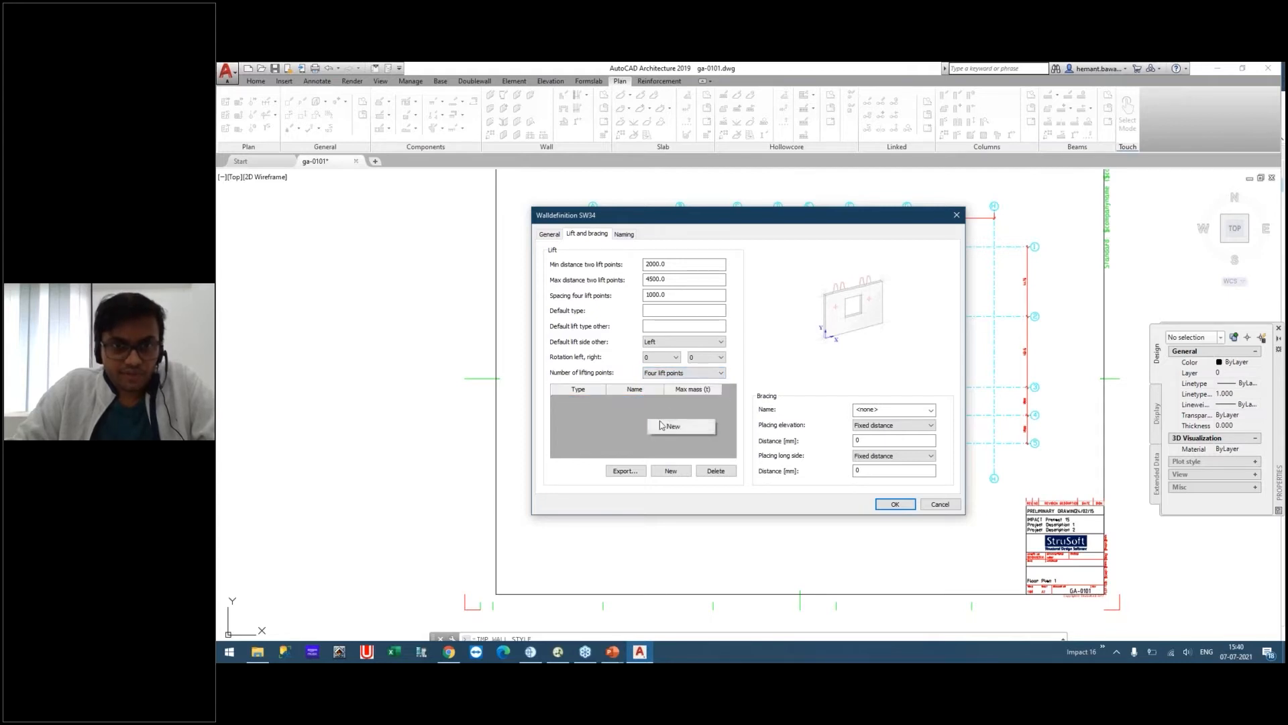
{"action": "left_click", "coordinate": [661, 425]}
{"action": "right_click", "coordinate": [649, 426]}
{"action": "left_click", "coordinate": [663, 433]}
{"action": "right_click", "coordinate": [632, 428]}
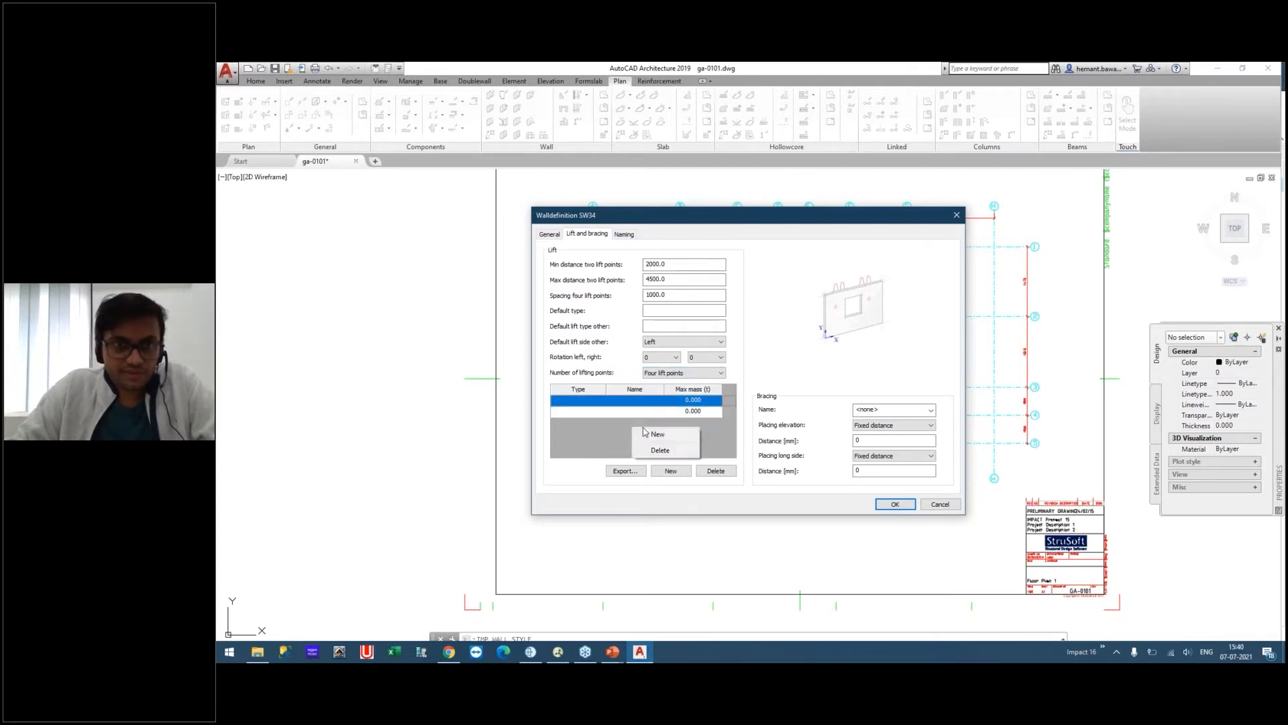
{"action": "left_click", "coordinate": [657, 433]}
Set the type to 60 for all three four-point lift entries.
{"action": "left_click", "coordinate": [576, 400]}
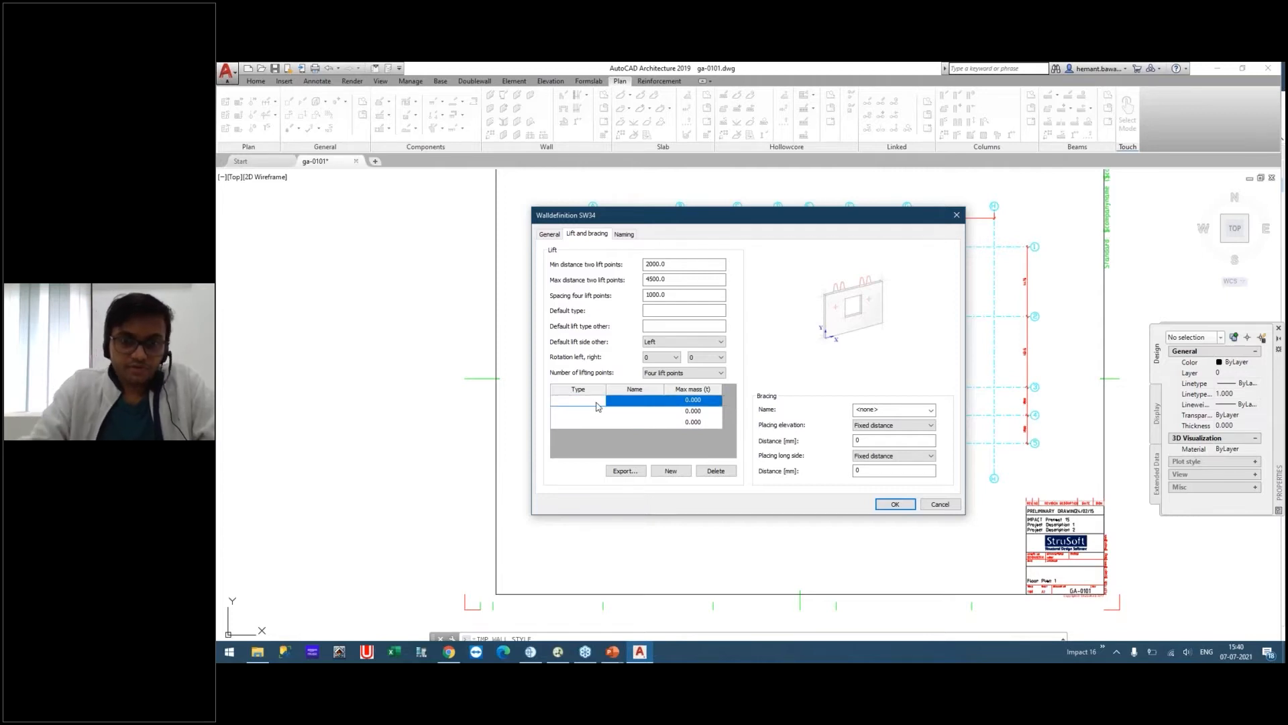
{"action": "type", "text": "60"}
{"action": "key", "text": "Return"}
{"action": "type", "text": "60"}
{"action": "key", "text": "Return"}
{"action": "type", "text": "60"}
{"action": "key", "text": "Return"}
Name the three four-point lift entries 0160, 0161 and 0162.
{"action": "left_click", "coordinate": [646, 412]}
{"action": "left_click", "coordinate": [649, 401]}
{"action": "type", "text": "0"}
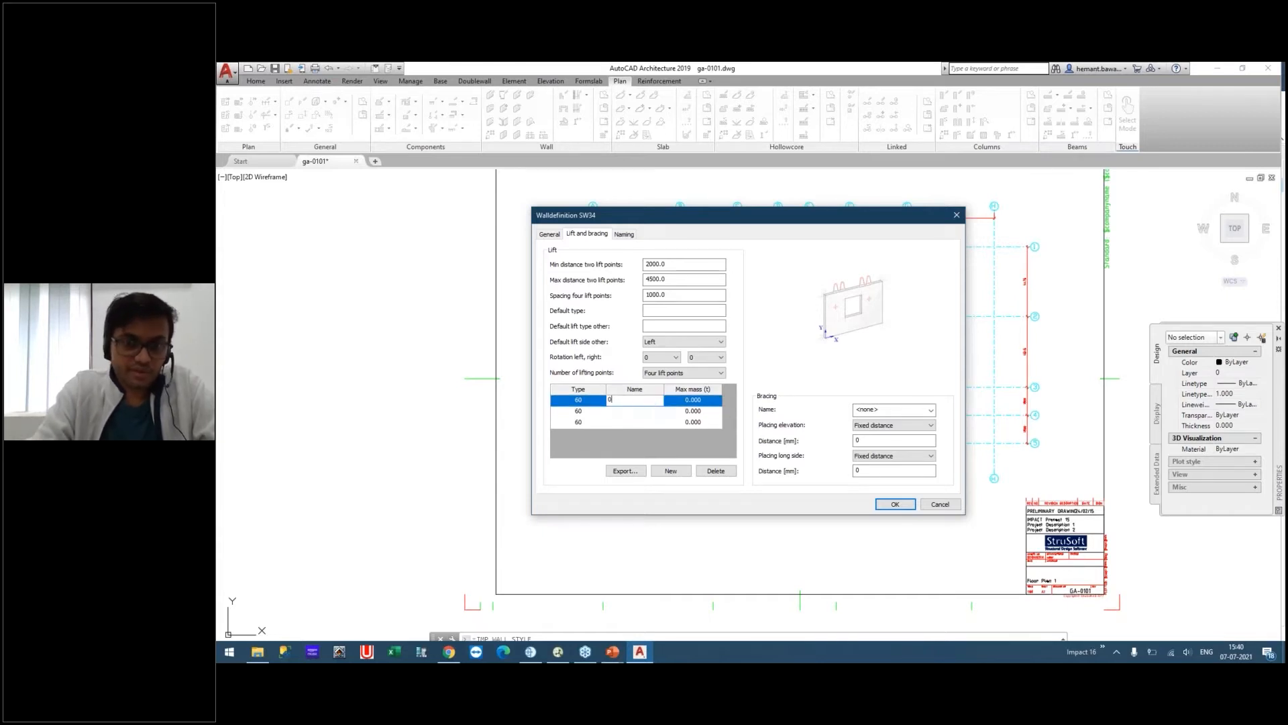
{"action": "left_click", "coordinate": [650, 412]}
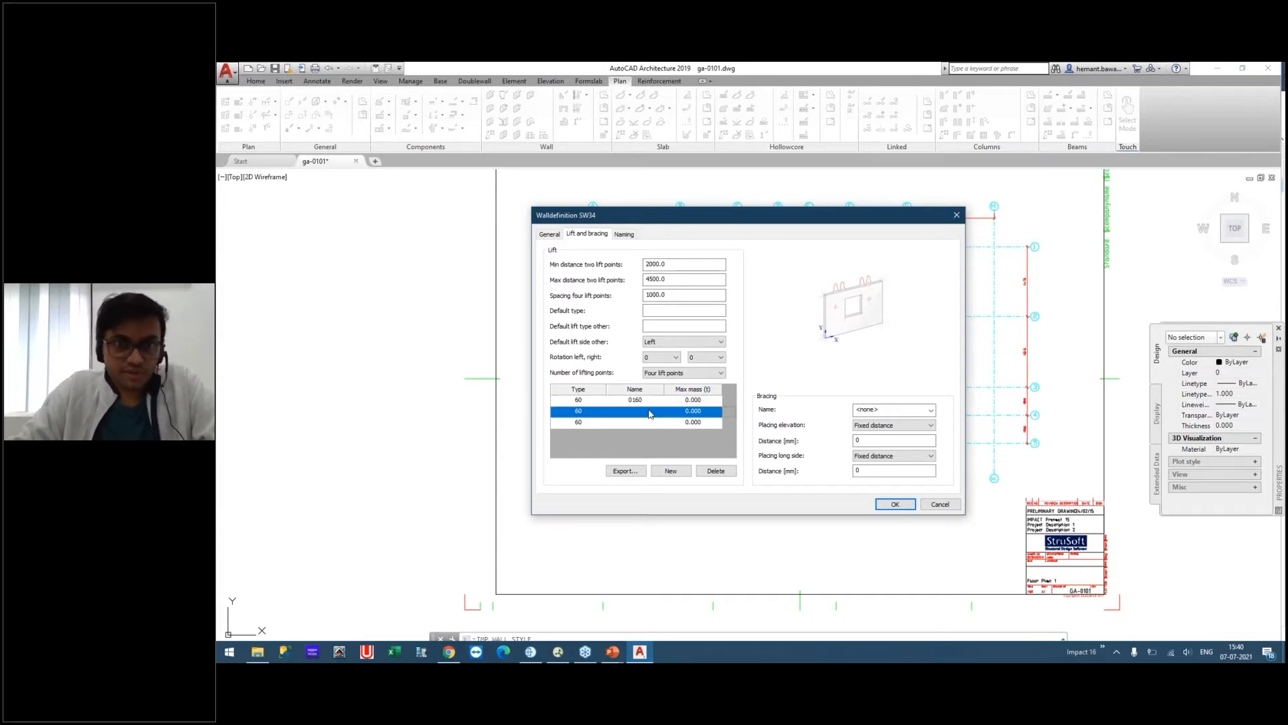
{"action": "type", "text": "01"}
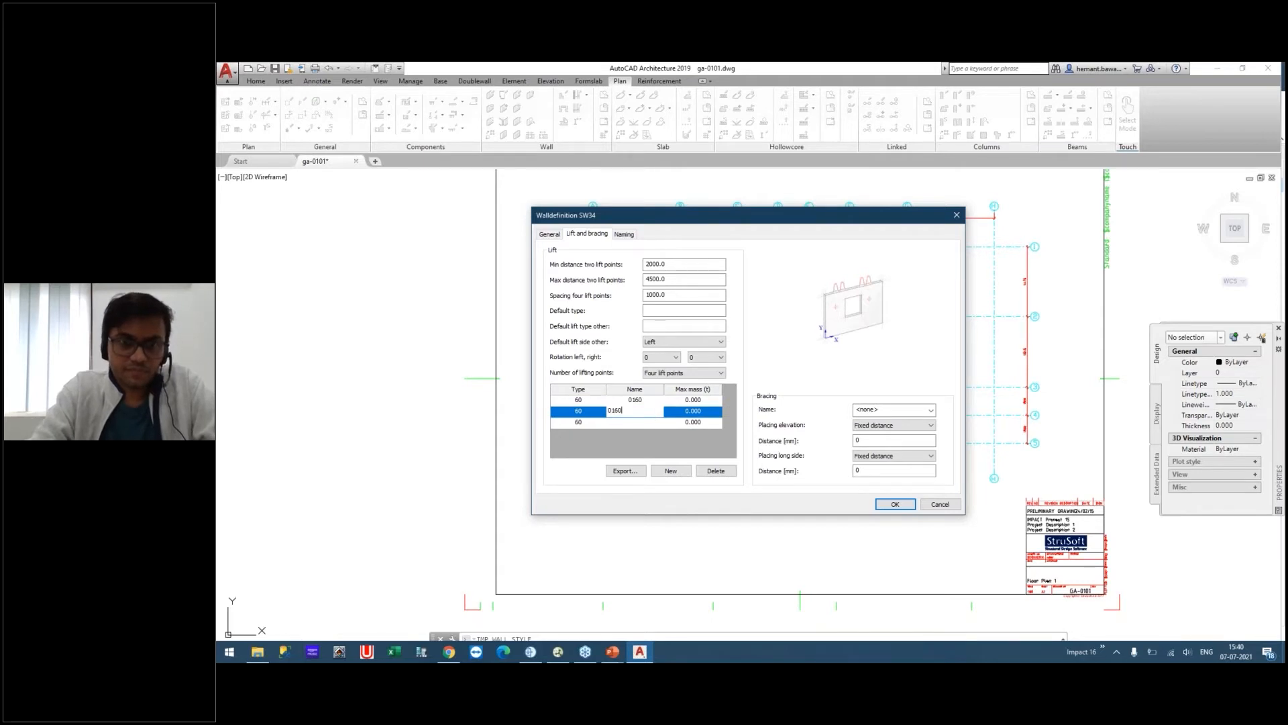
{"action": "type", "text": "61"}
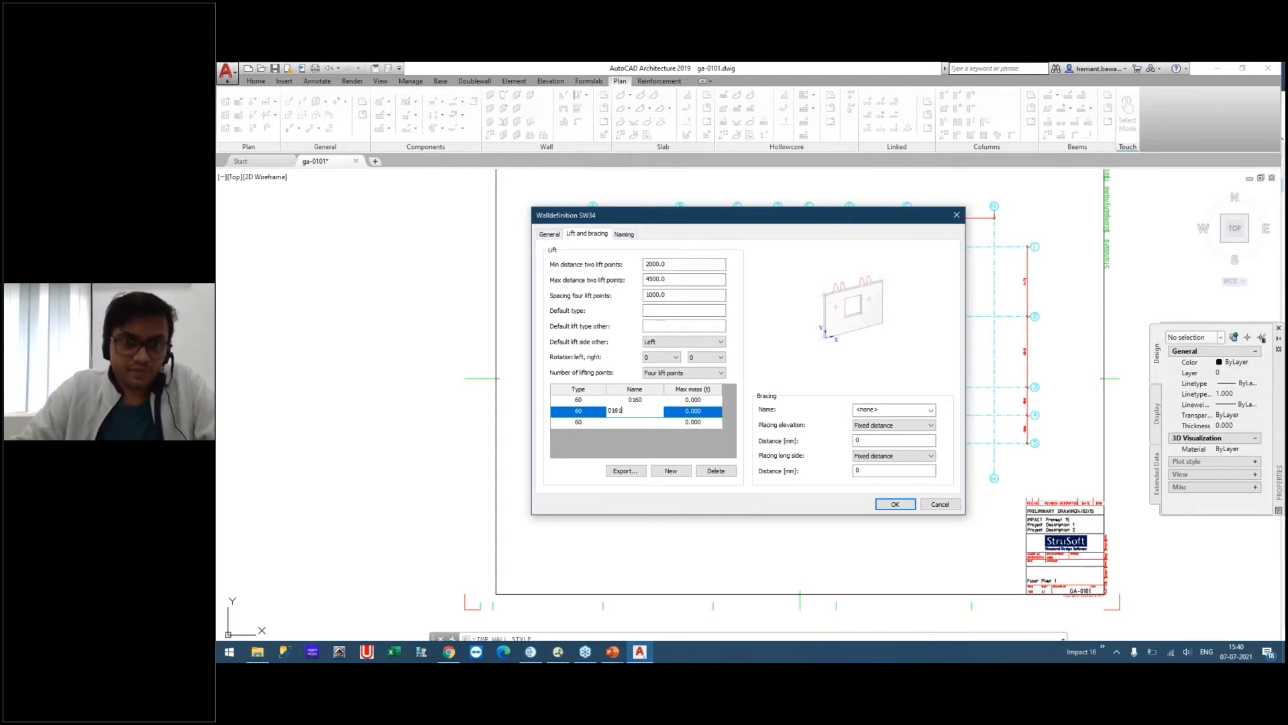
{"action": "left_click", "coordinate": [657, 424]}
{"action": "type", "text": "0162"}
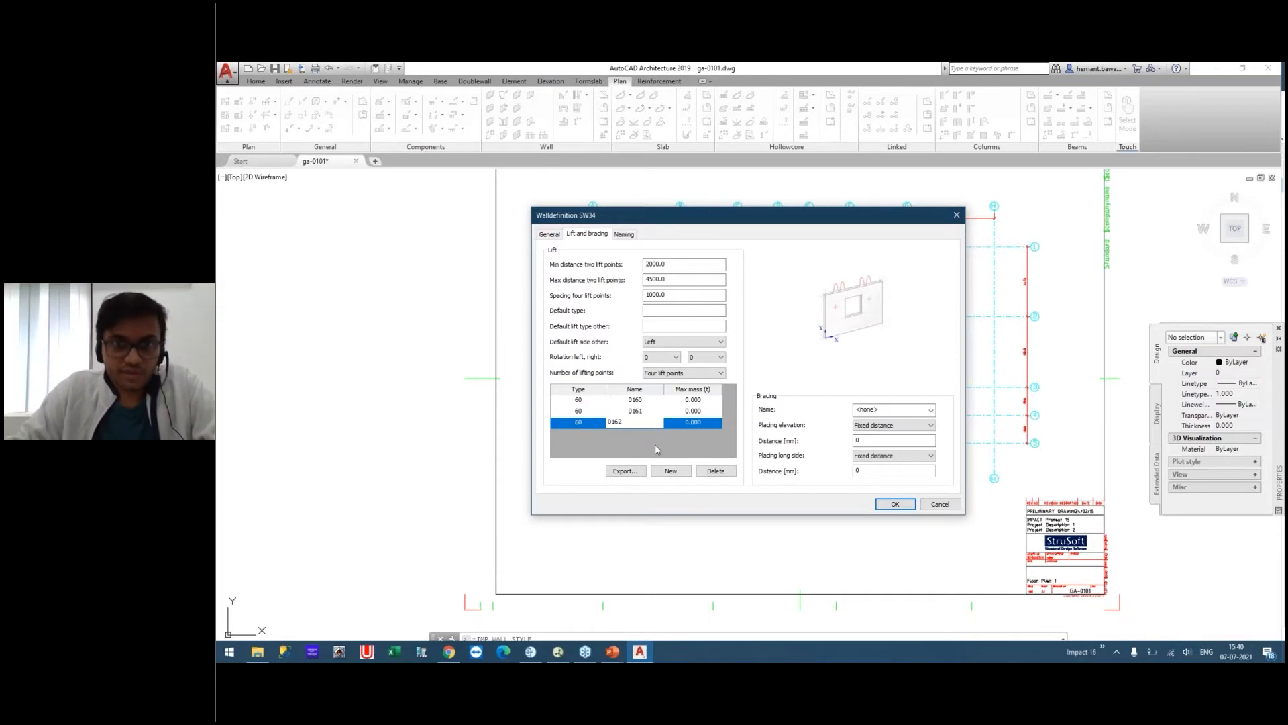
Set the maximum masses of four-point lift entries 0160, 0161 and 0162 to 9, 12 and 15 t.
{"action": "left_click", "coordinate": [713, 402]}
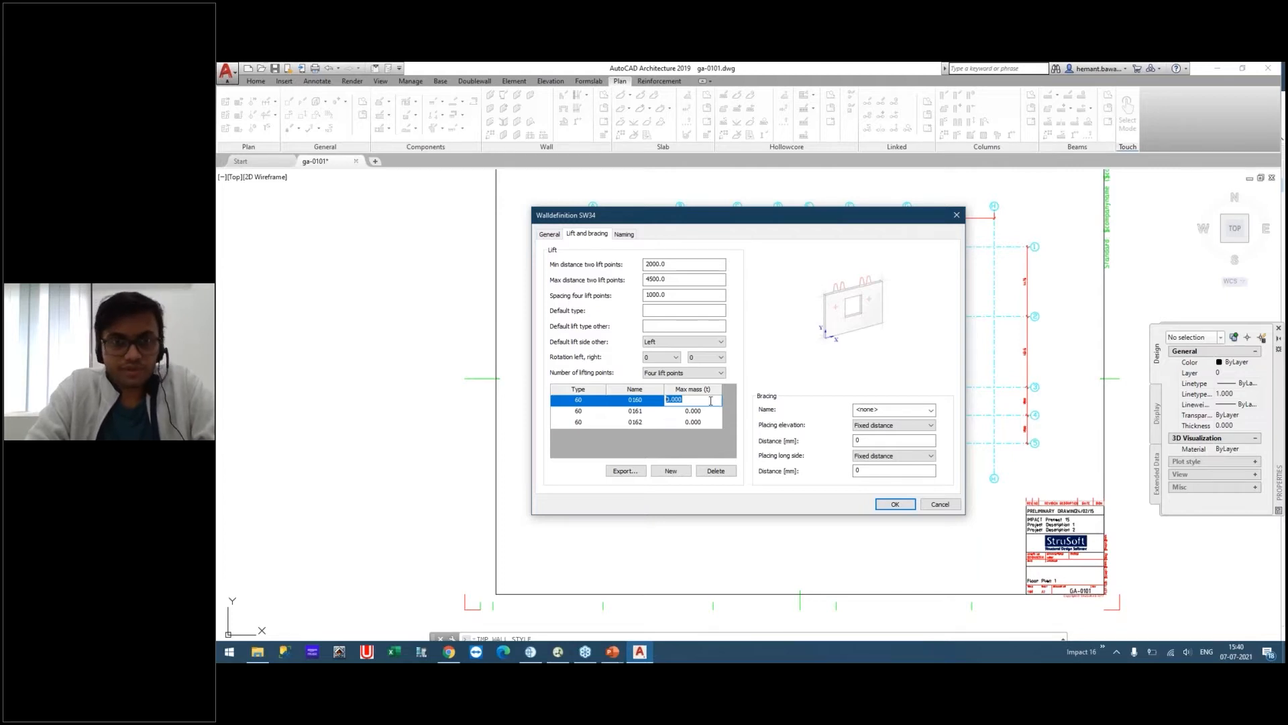
{"action": "type", "text": "9"}
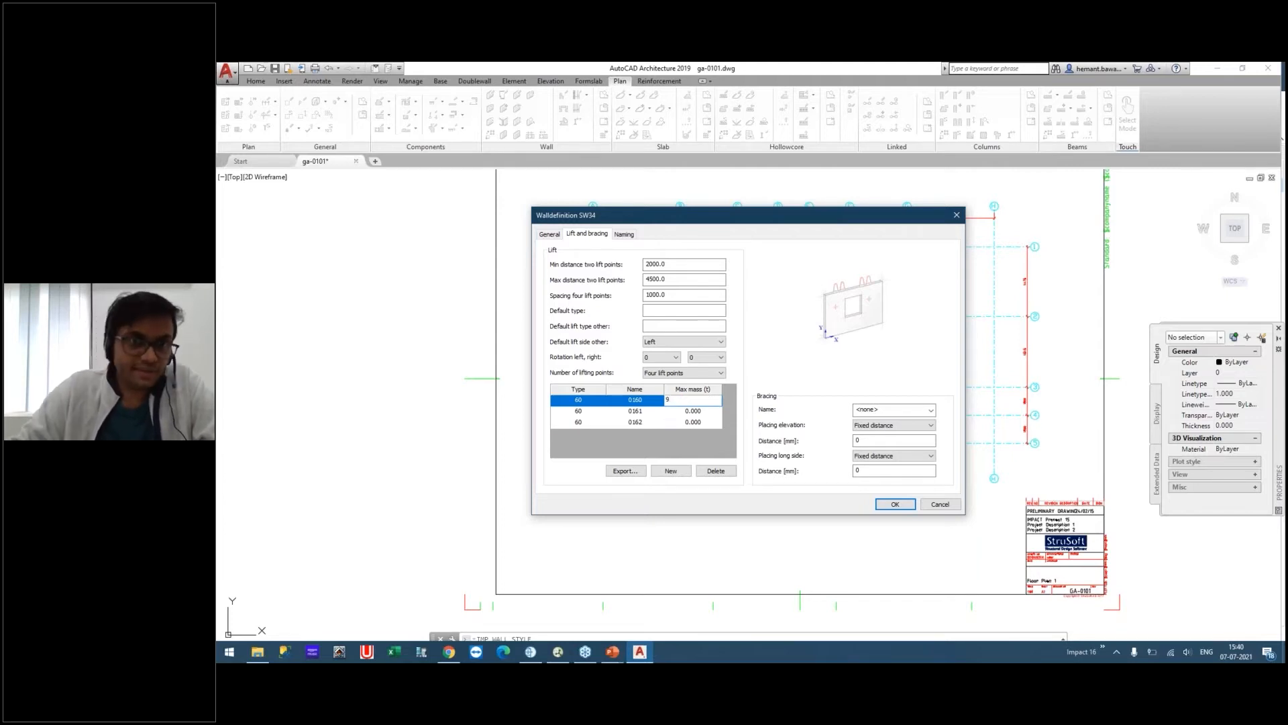
{"action": "key", "text": "Return"}
{"action": "type", "text": "12"}
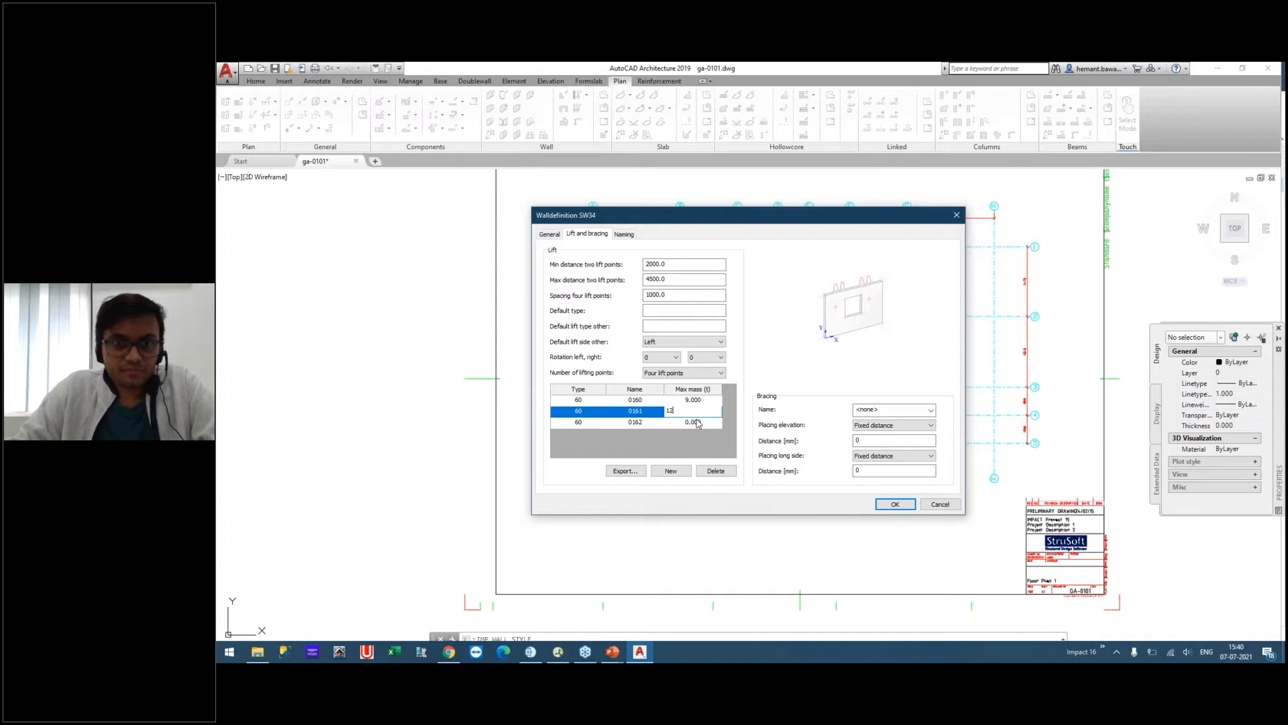
{"action": "key", "text": "Return"}
{"action": "type", "text": "15"}
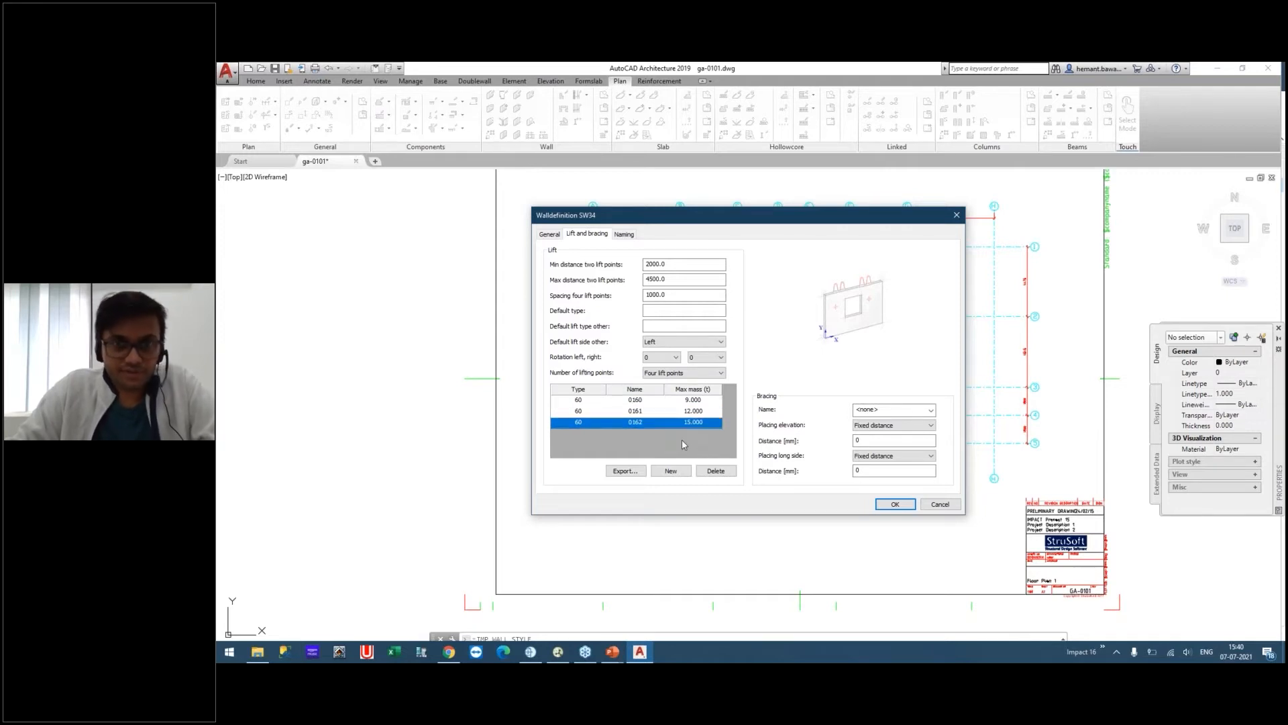
Review the lift entries and preview for the one-, two- and four-point lifting settings.
{"action": "left_click", "coordinate": [703, 380]}
{"action": "left_click", "coordinate": [684, 395]}
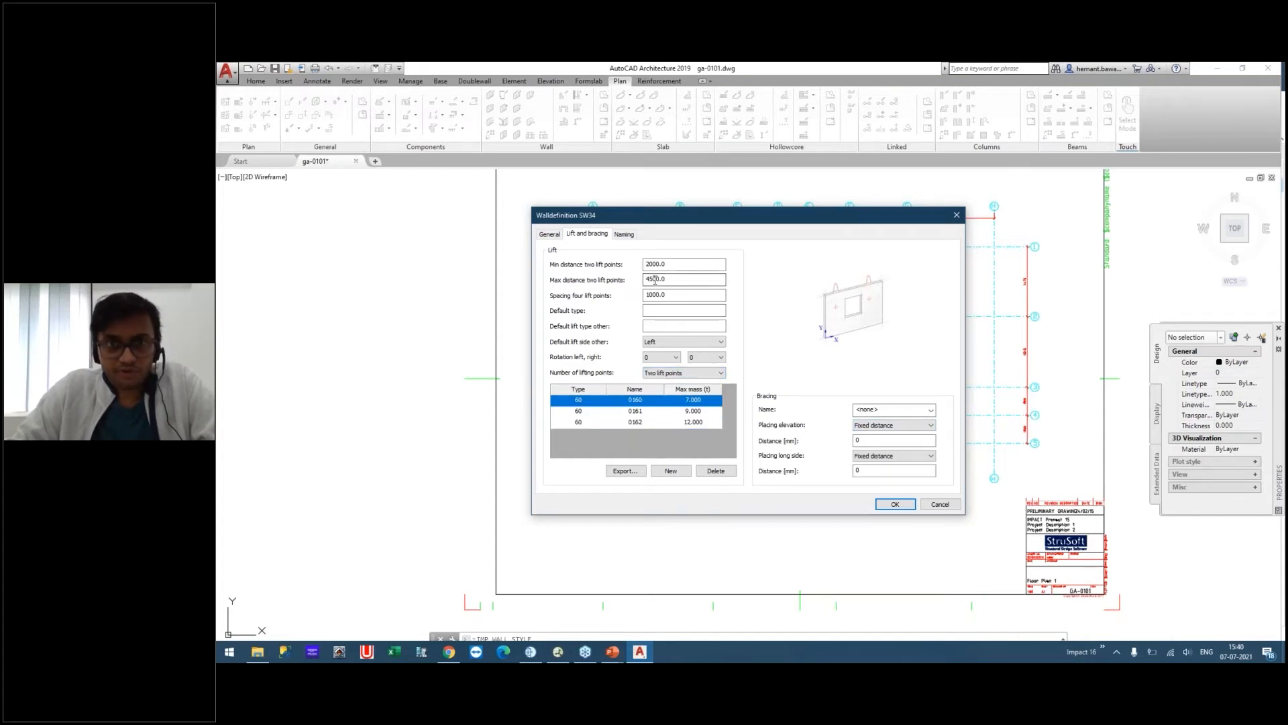
{"action": "left_click", "coordinate": [684, 373]}
{"action": "left_click", "coordinate": [685, 398]}
{"action": "left_click", "coordinate": [684, 373]}
{"action": "left_click", "coordinate": [679, 391]}
{"action": "left_click", "coordinate": [722, 373]}
{"action": "left_click", "coordinate": [679, 385]}
{"action": "left_click", "coordinate": [685, 373]}
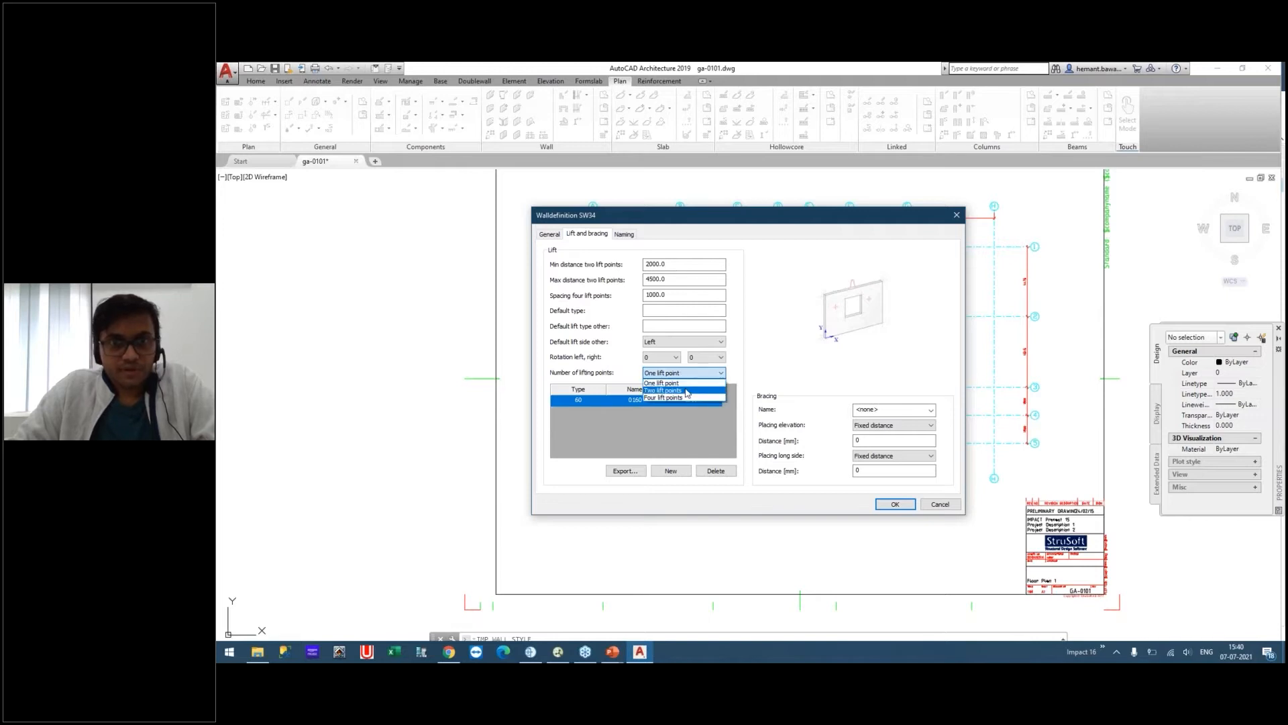
{"action": "left_click", "coordinate": [679, 391]}
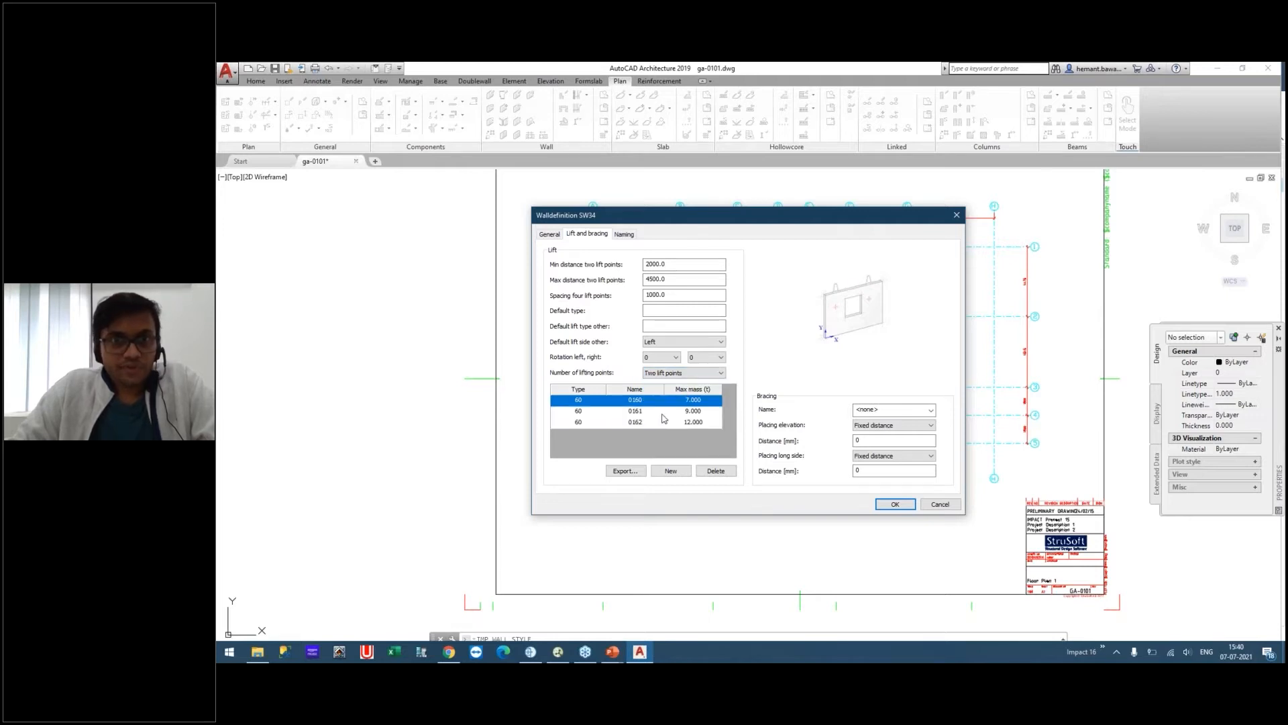
Set both the default type and the default lift type other to 60, keeping the side Left and the left rotation 0.
{"action": "left_click", "coordinate": [658, 325]}
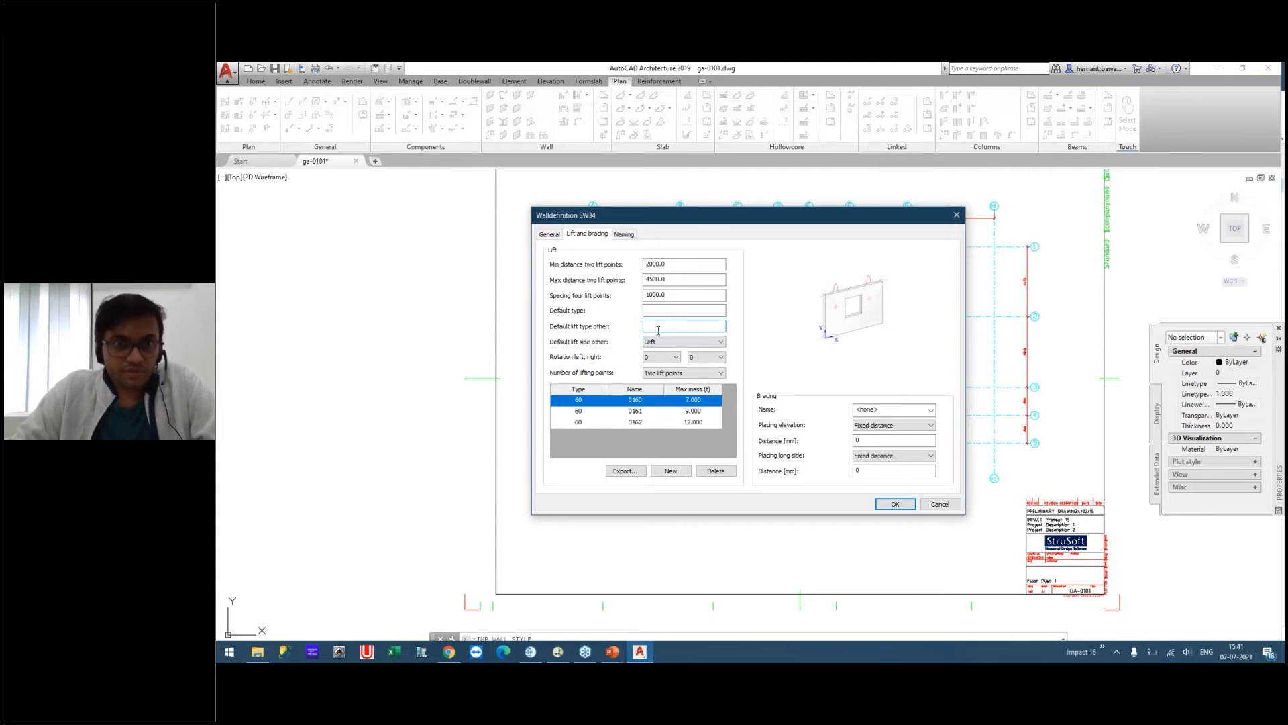
{"action": "type", "text": "60"}
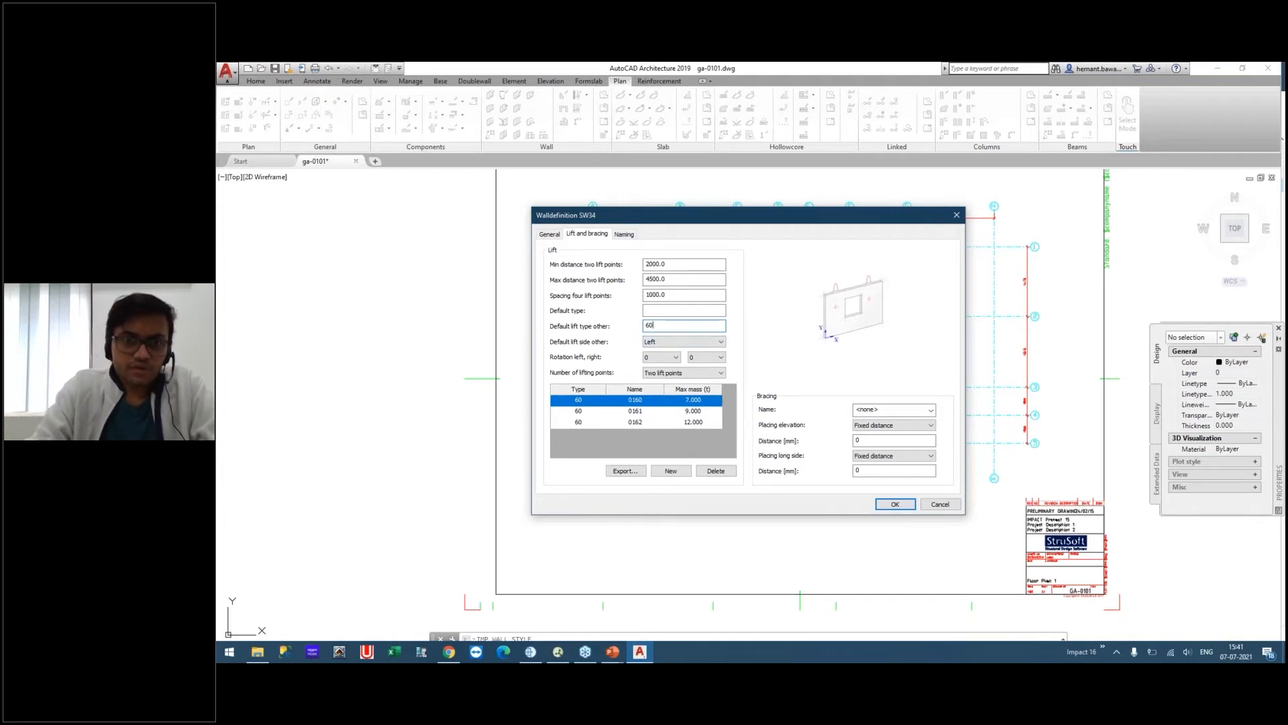
{"action": "left_click", "coordinate": [670, 310]}
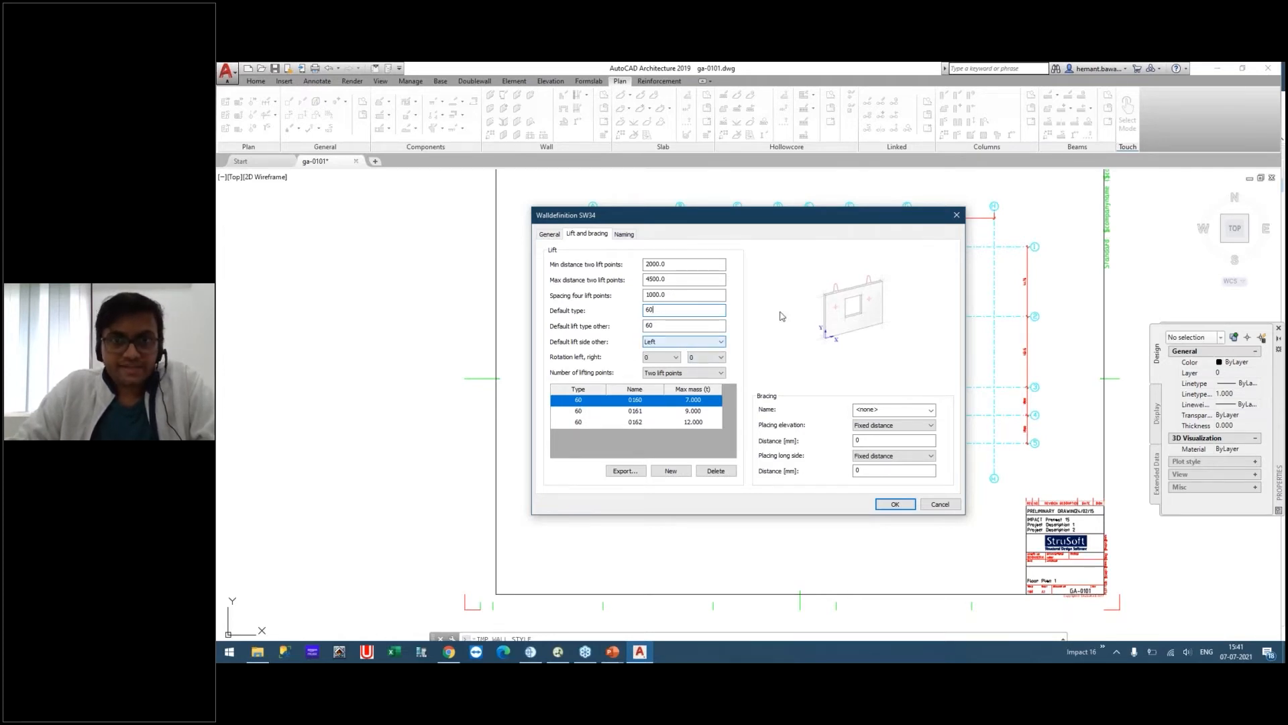
{"action": "left_click", "coordinate": [678, 342]}
{"action": "left_click", "coordinate": [675, 343]}
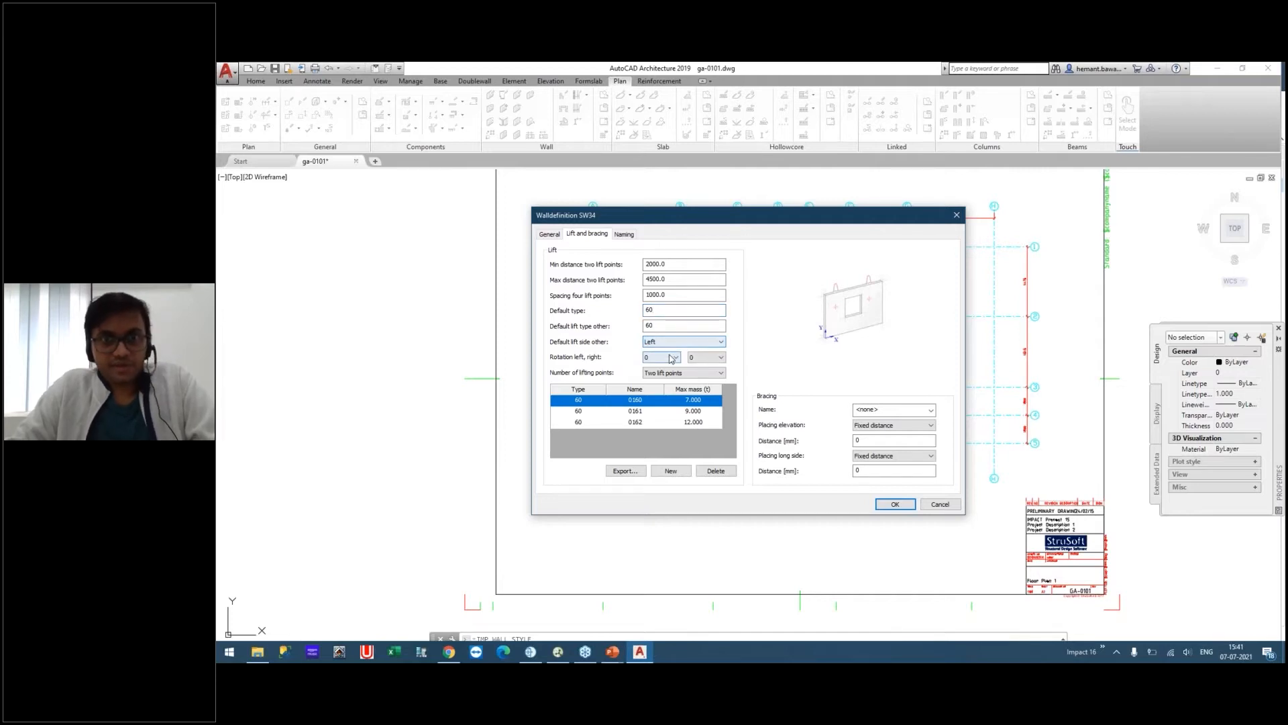
{"action": "left_click", "coordinate": [671, 358]}
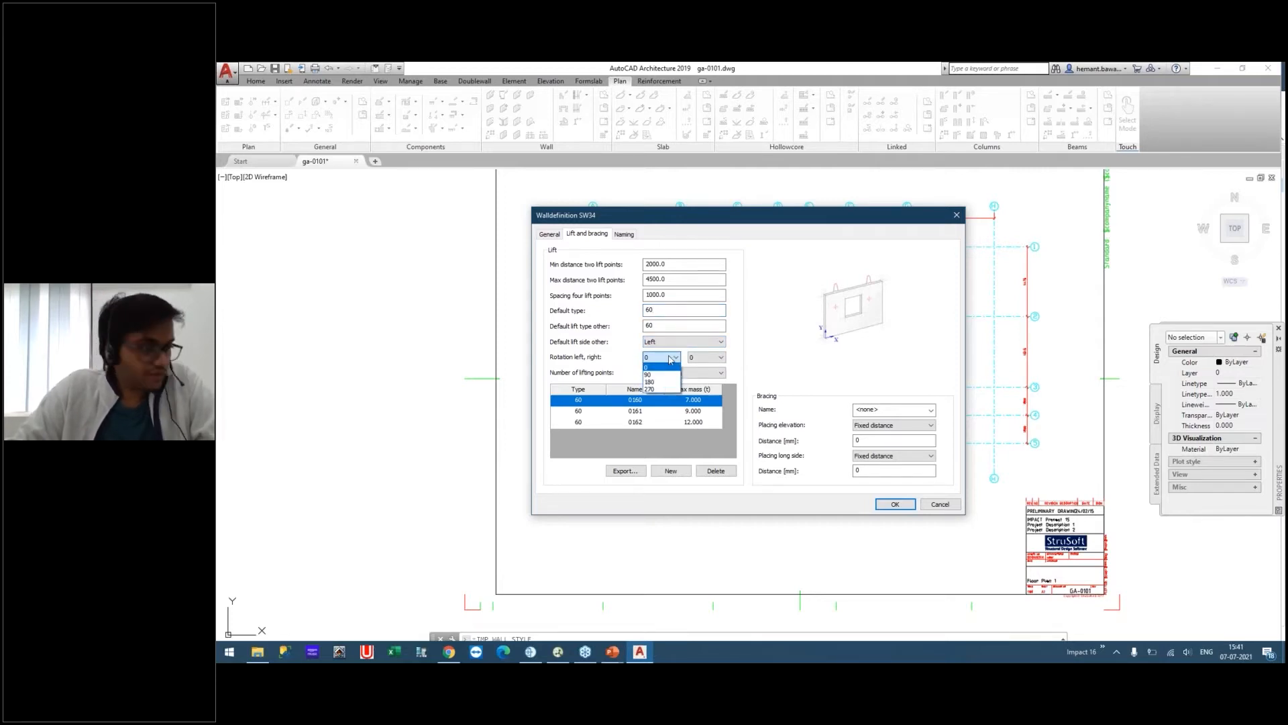
{"action": "left_click", "coordinate": [671, 367]}
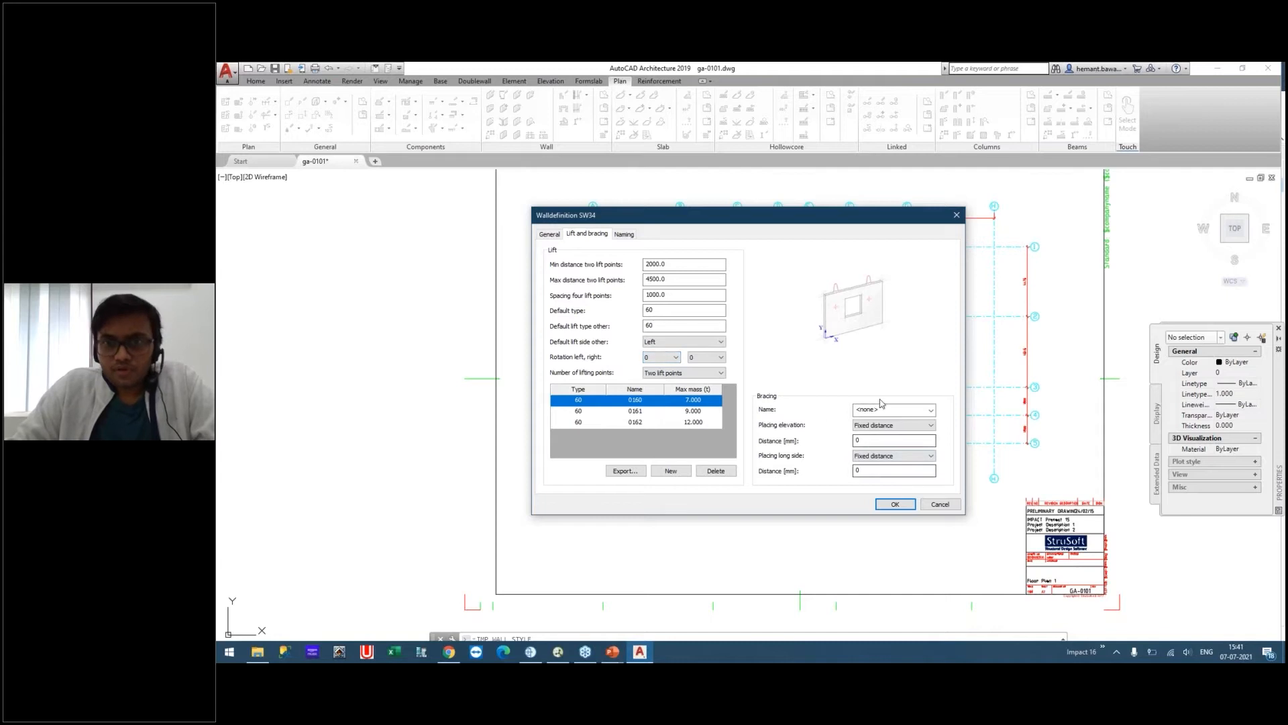
Choose 0580 (MF 1) as the bracing name.
{"action": "left_click", "coordinate": [931, 410]}
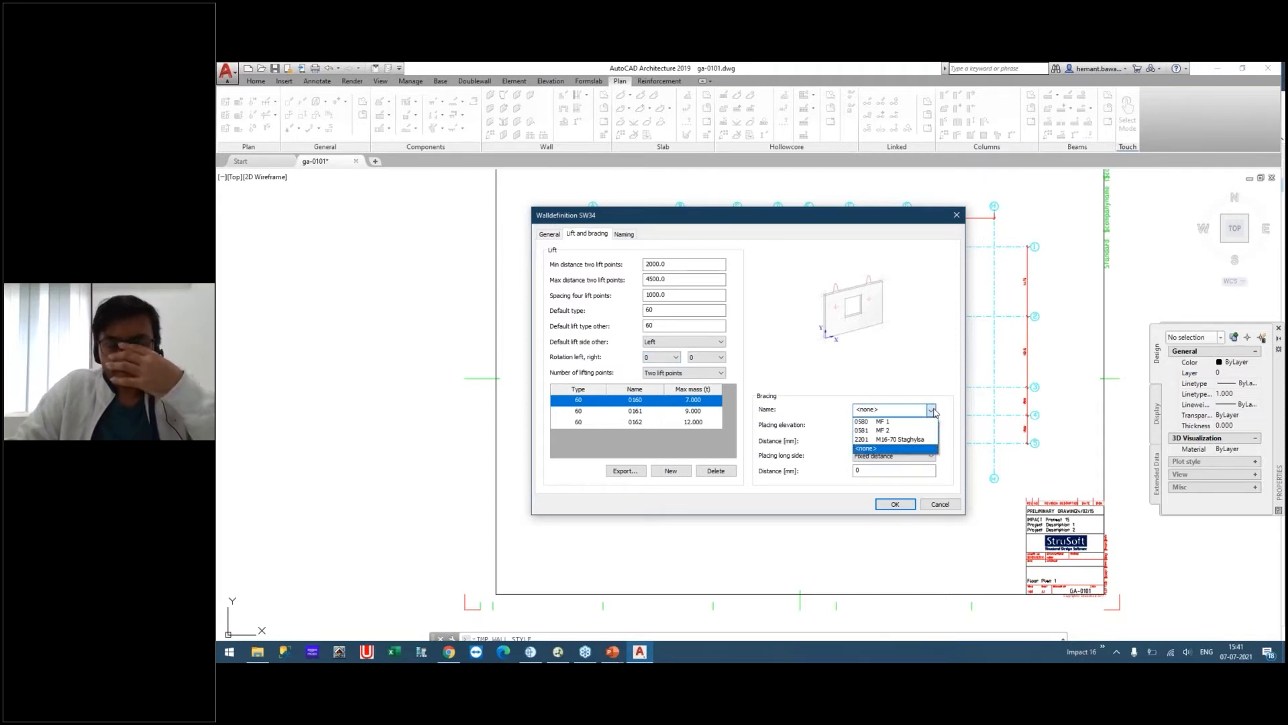
{"action": "left_click", "coordinate": [881, 423]}
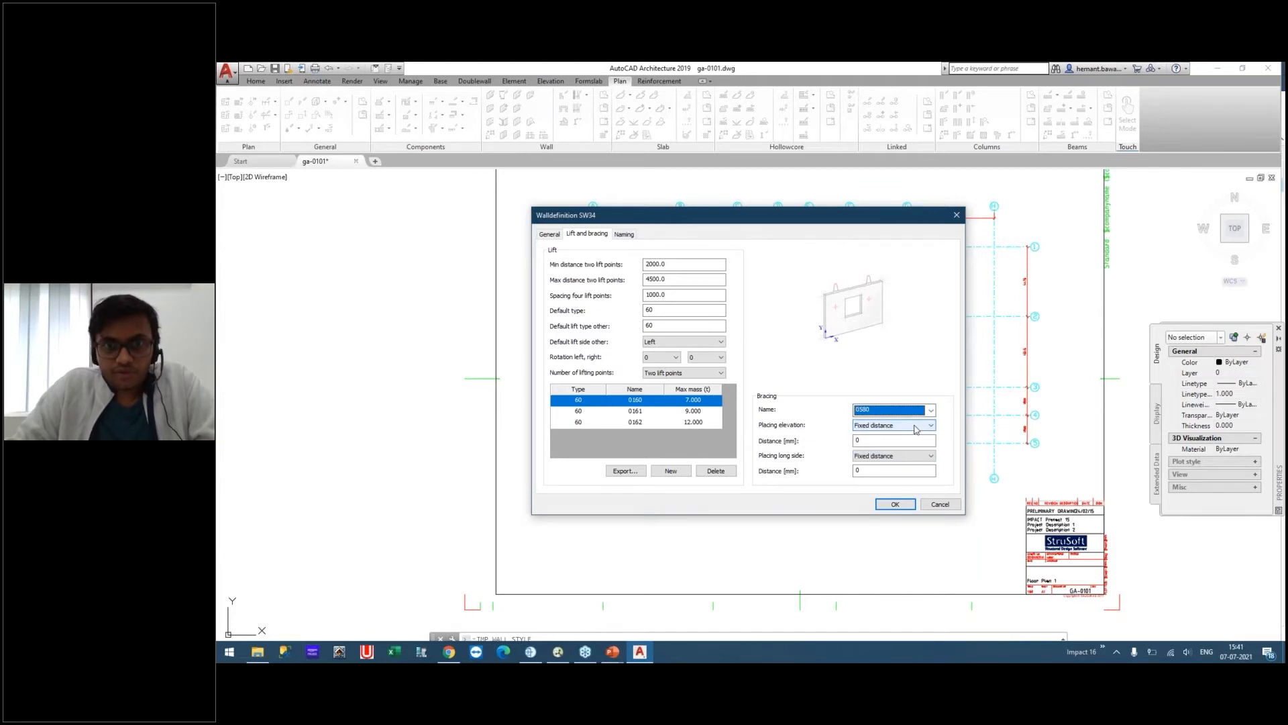
Try placing the bracing elevation as part of height with a ratio of 4.00.
{"action": "left_click", "coordinate": [917, 429]}
{"action": "left_click", "coordinate": [916, 430]}
{"action": "left_click", "coordinate": [916, 429]}
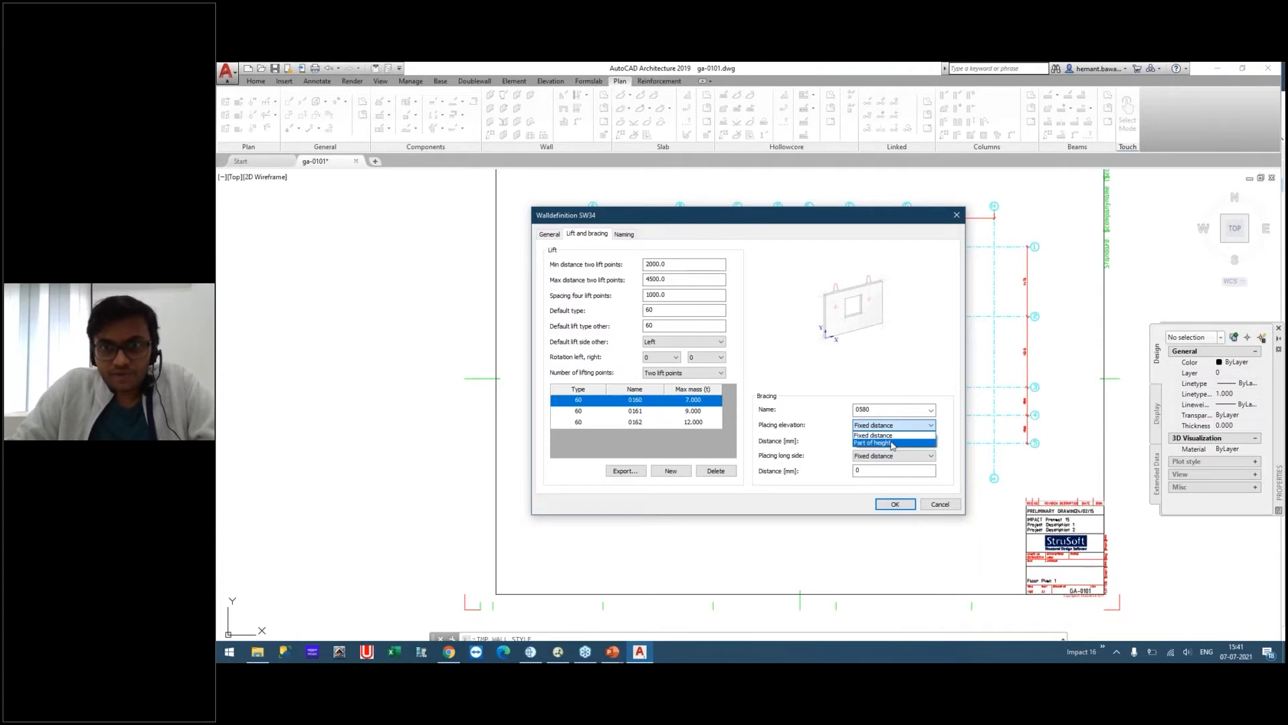
{"action": "left_click", "coordinate": [892, 444]}
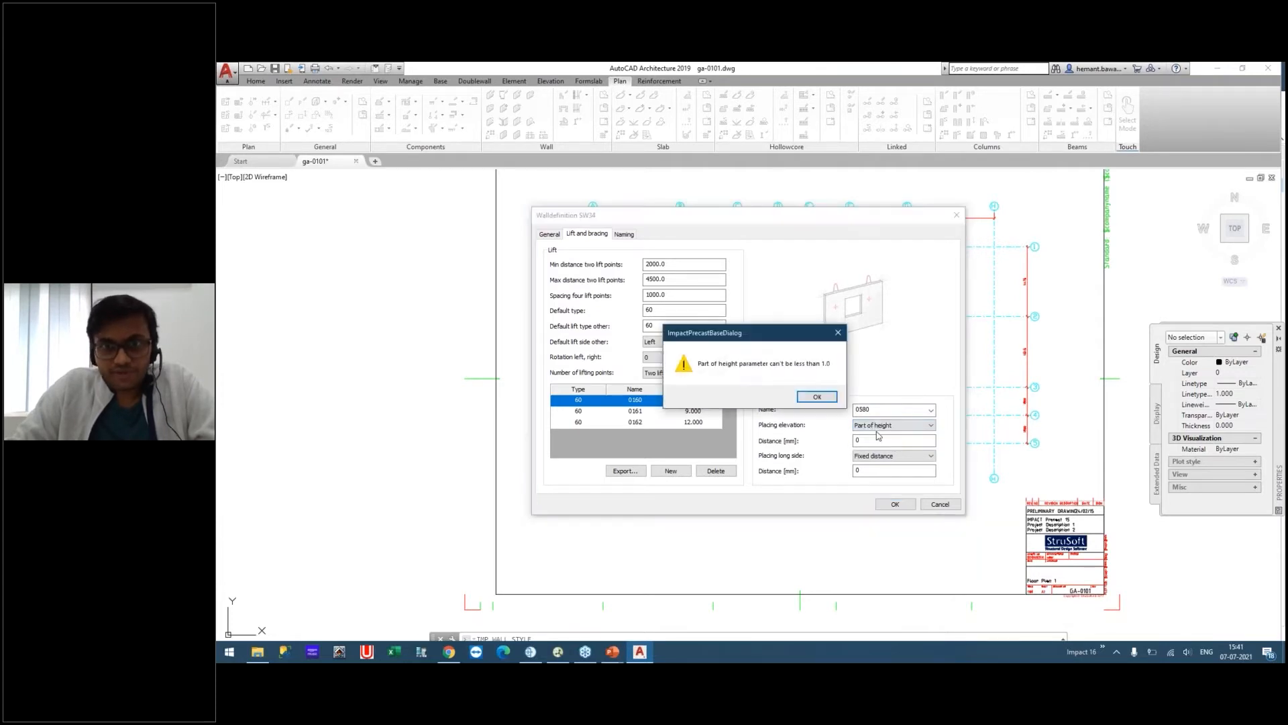
{"action": "left_click", "coordinate": [818, 397]}
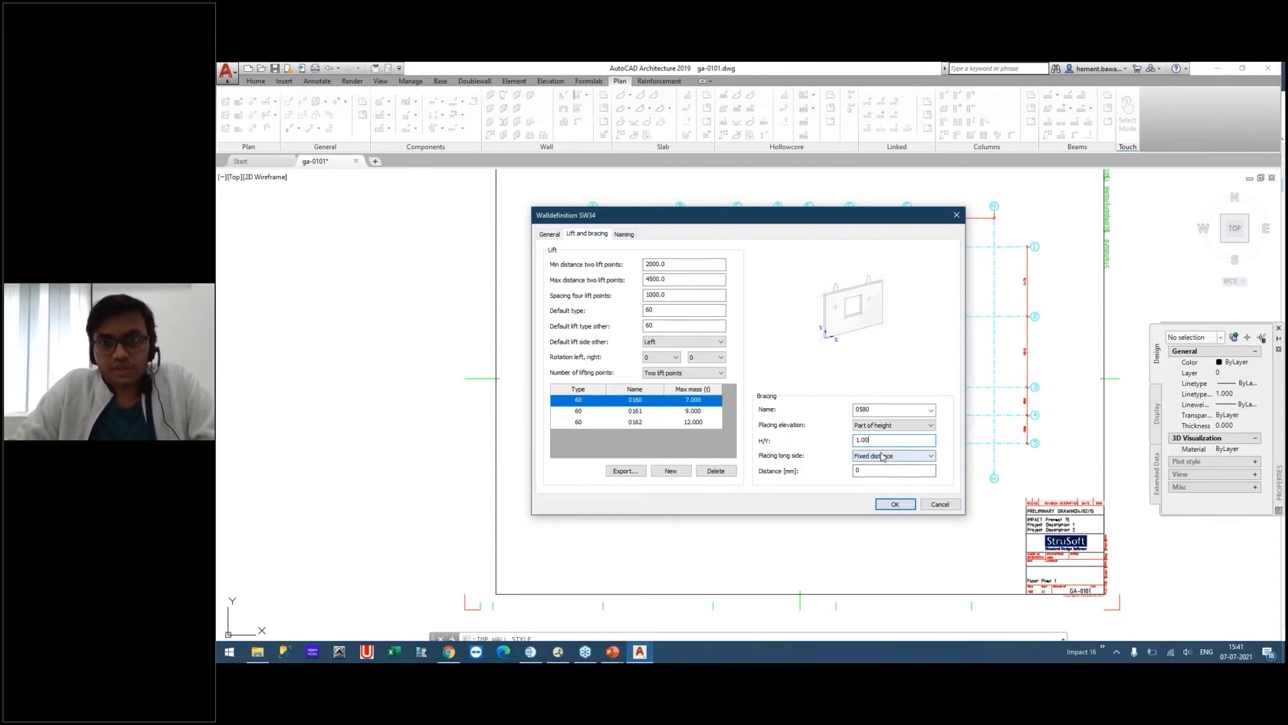
{"action": "left_click_drag", "start_coordinate": [886, 440], "coordinate": [828, 441]}
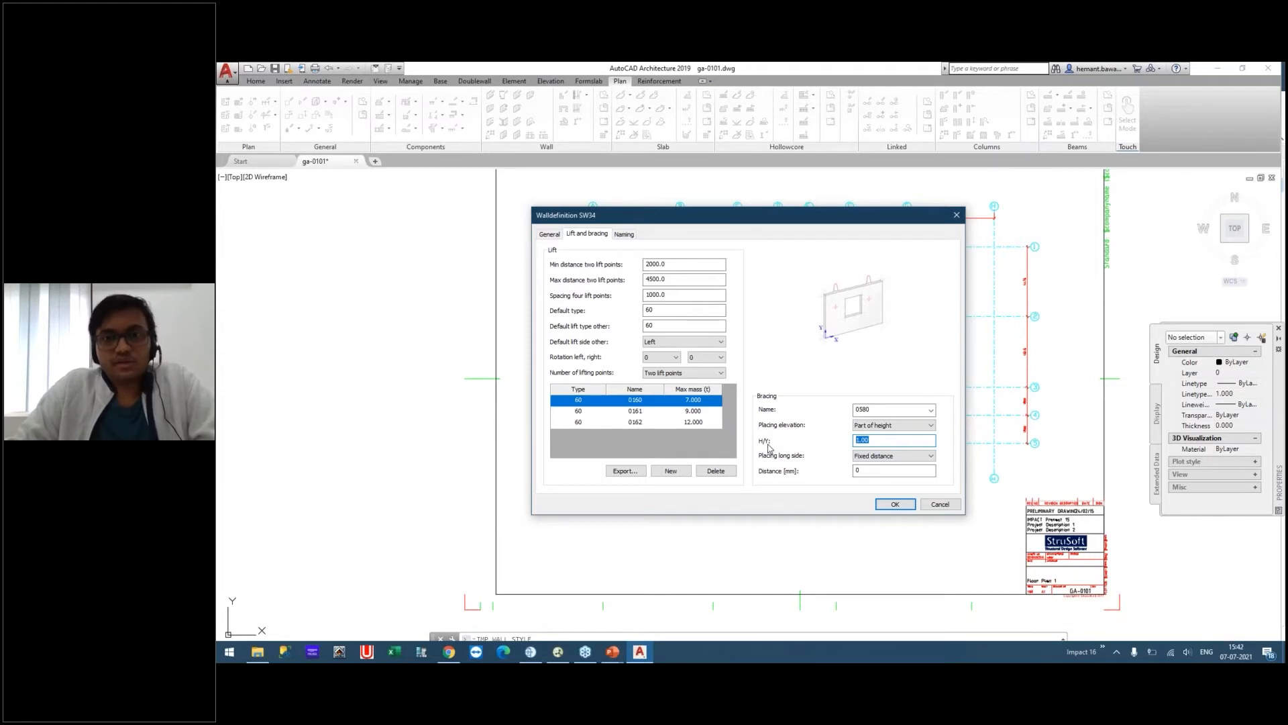
{"action": "type", "text": "4"}
{"action": "key", "text": "Tab"}
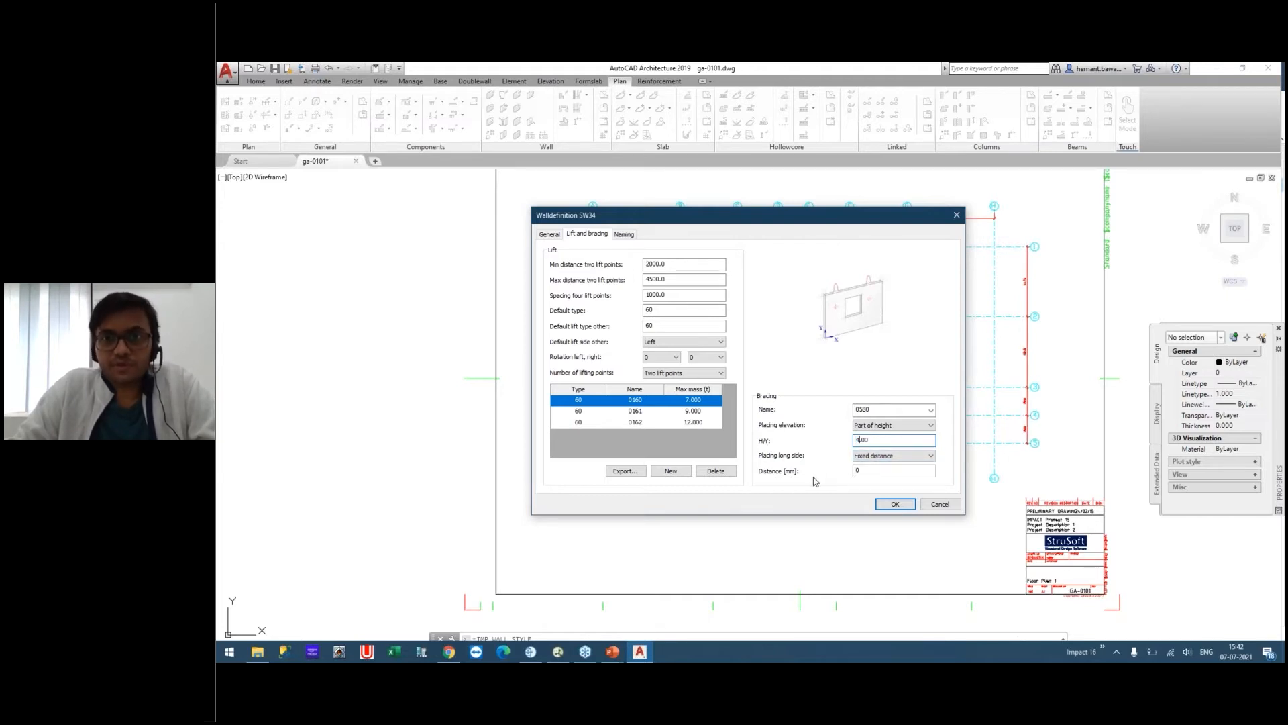
Place the bracing elevation at a fixed distance of 1500 mm.
{"action": "left_click", "coordinate": [912, 428]}
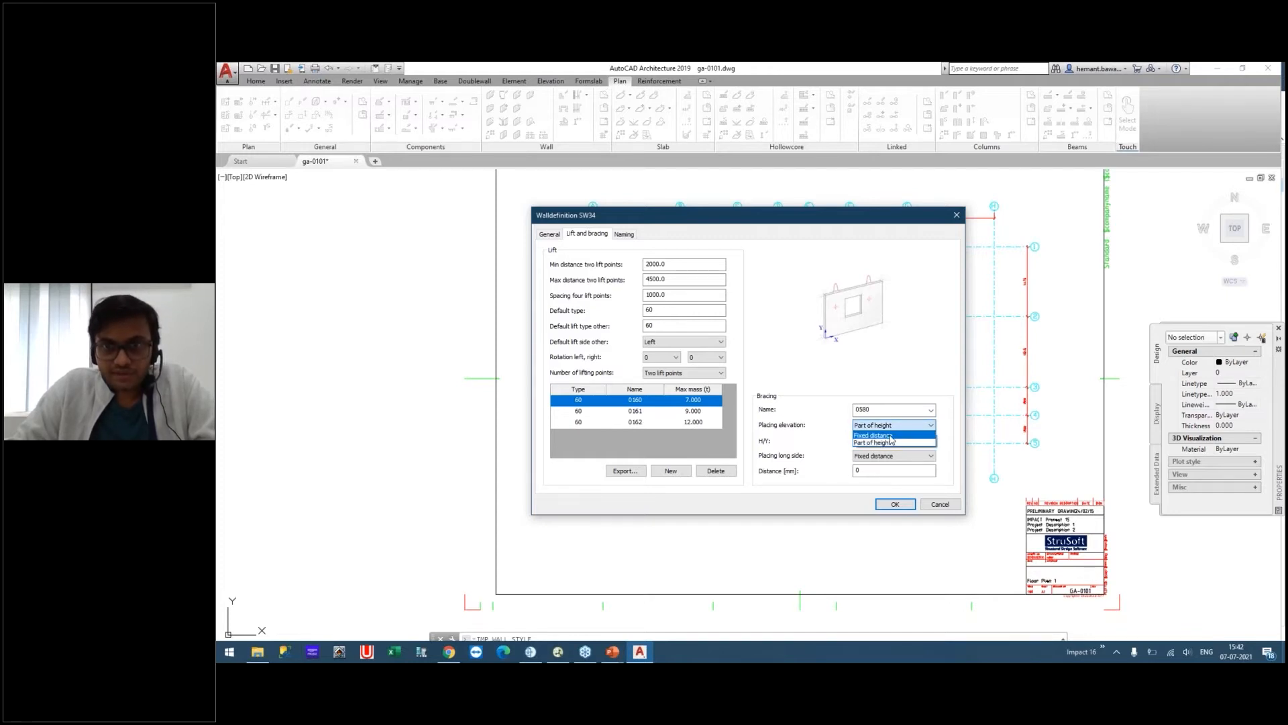
{"action": "left_click", "coordinate": [890, 436]}
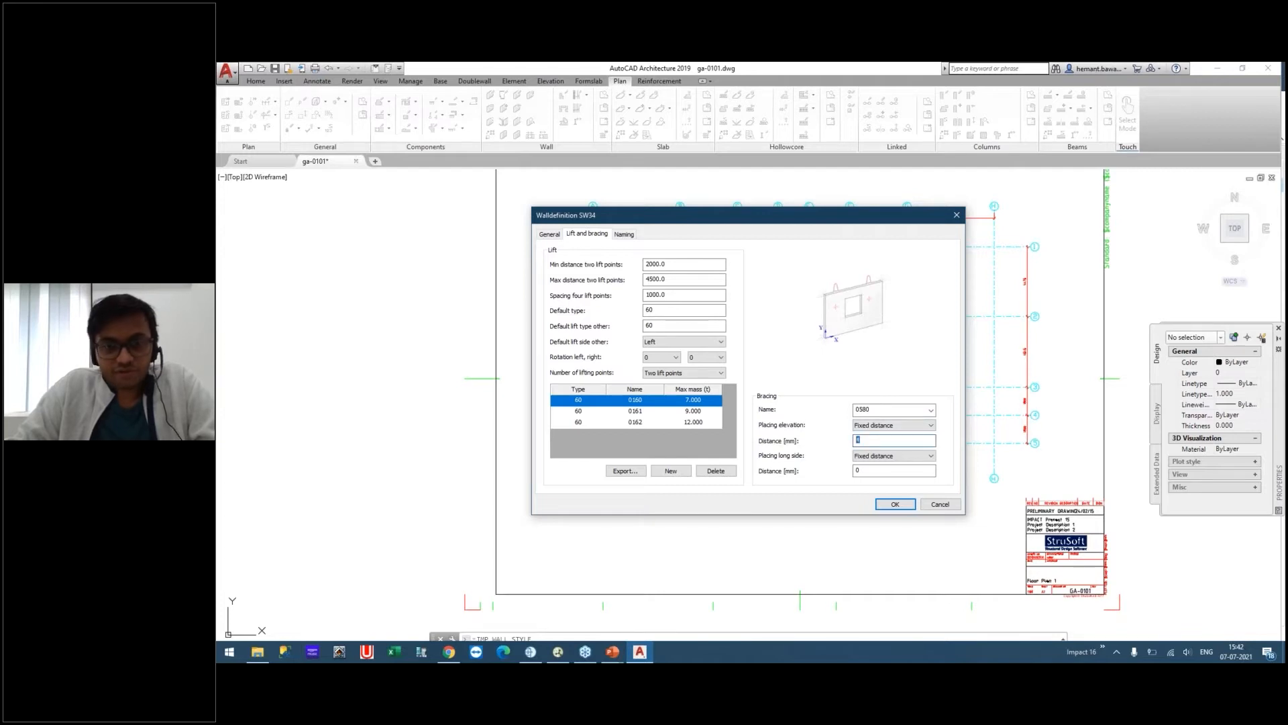
{"action": "type", "text": "1500"}
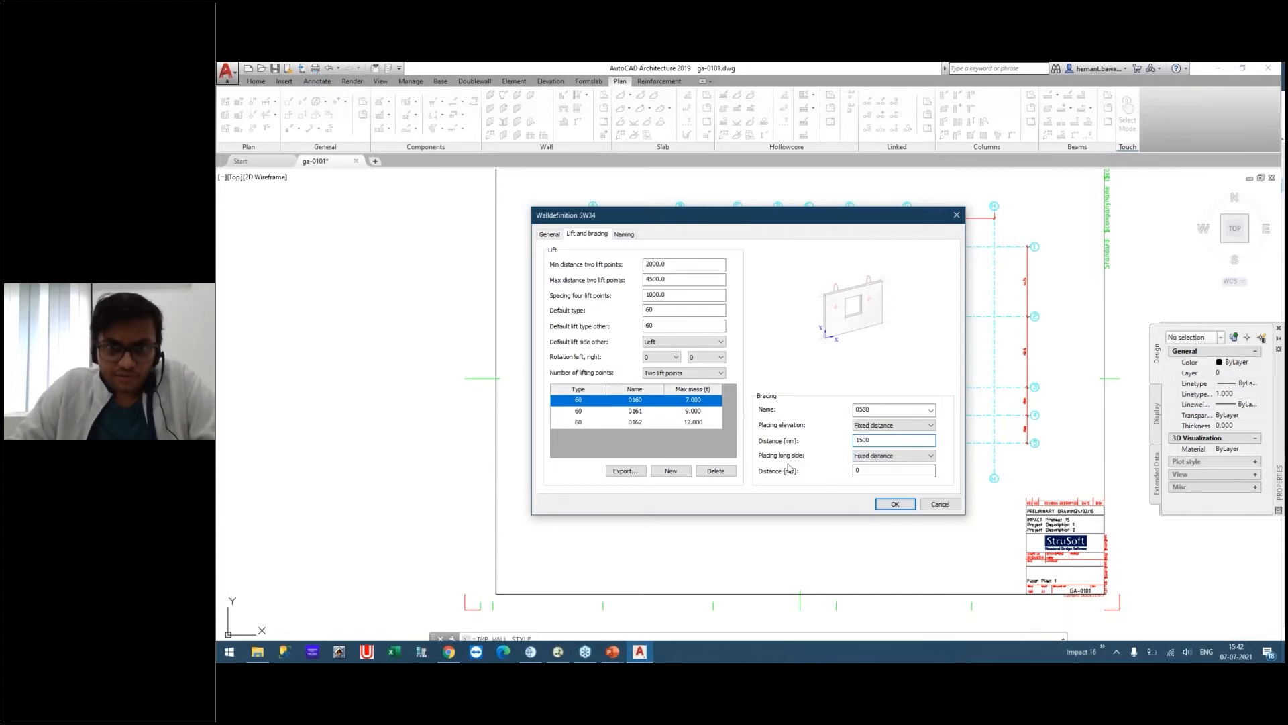
Set the bracing's long-side placing to part of length with a ratio of 4.00.
{"action": "left_click", "coordinate": [926, 457]}
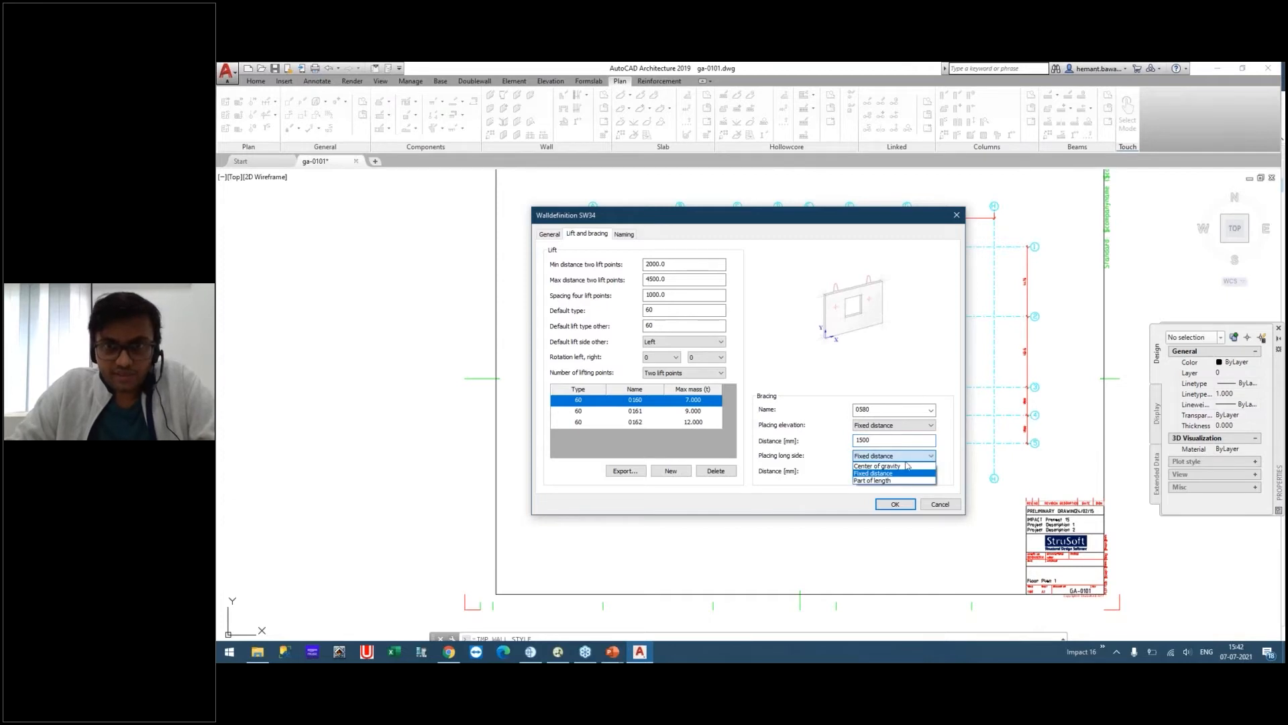
{"action": "left_click", "coordinate": [894, 466]}
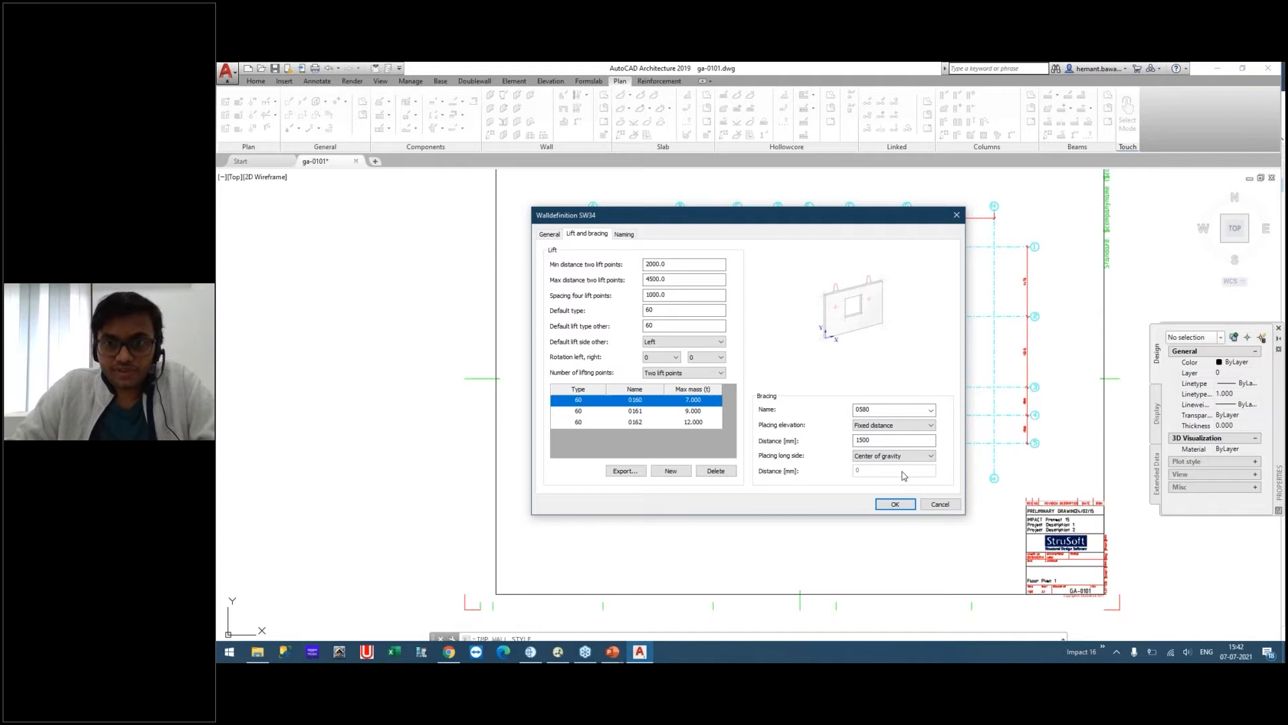
{"action": "left_click", "coordinate": [915, 458]}
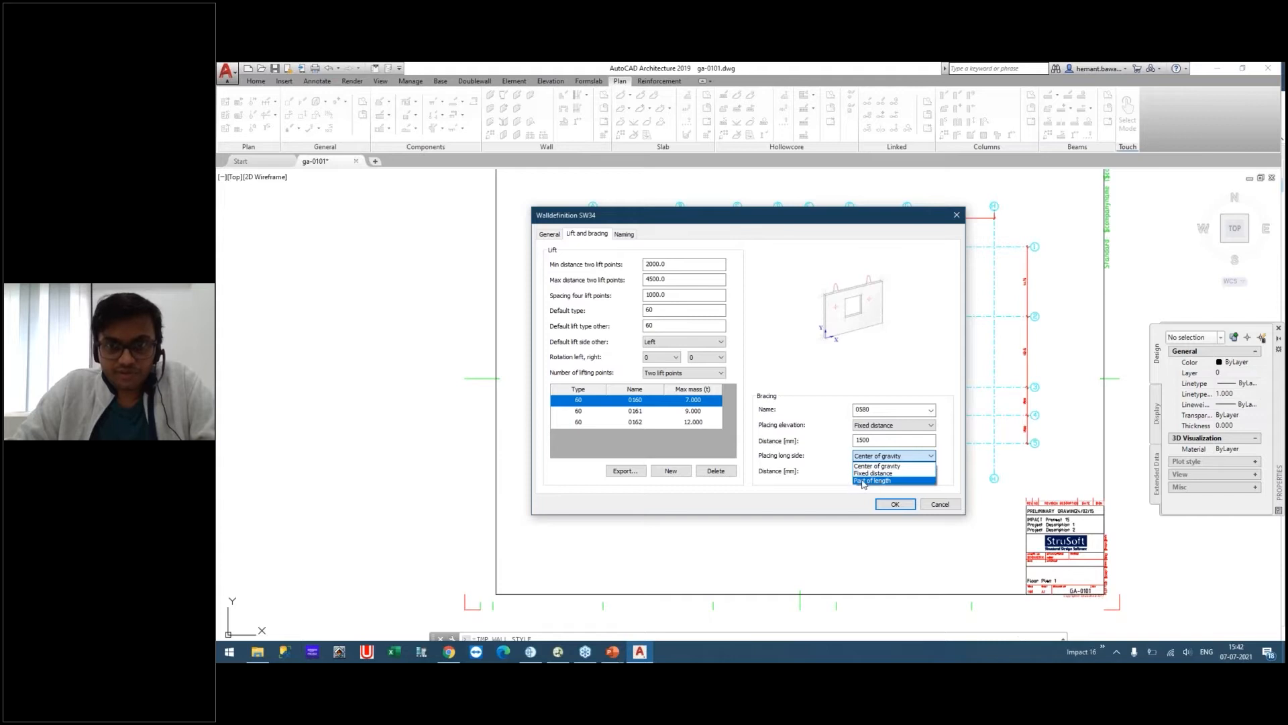
{"action": "left_click", "coordinate": [866, 481]}
{"action": "left_click", "coordinate": [819, 397]}
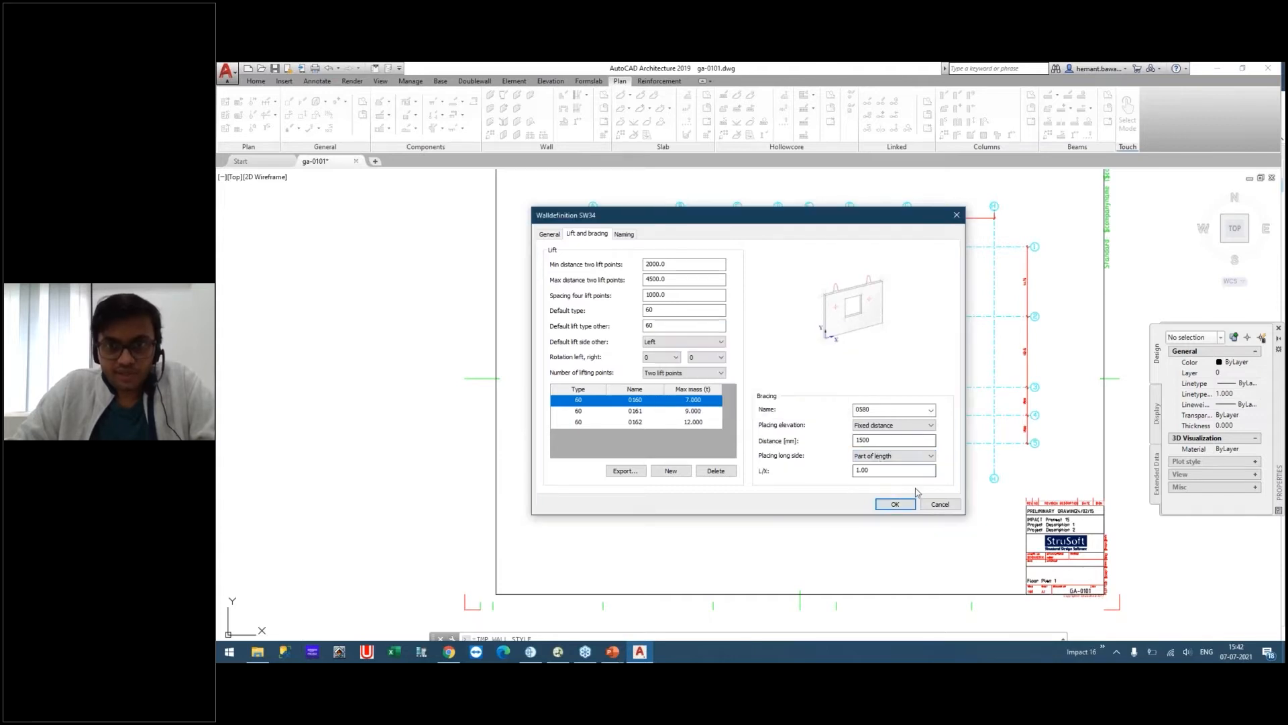
{"action": "double_click", "coordinate": [886, 472]}
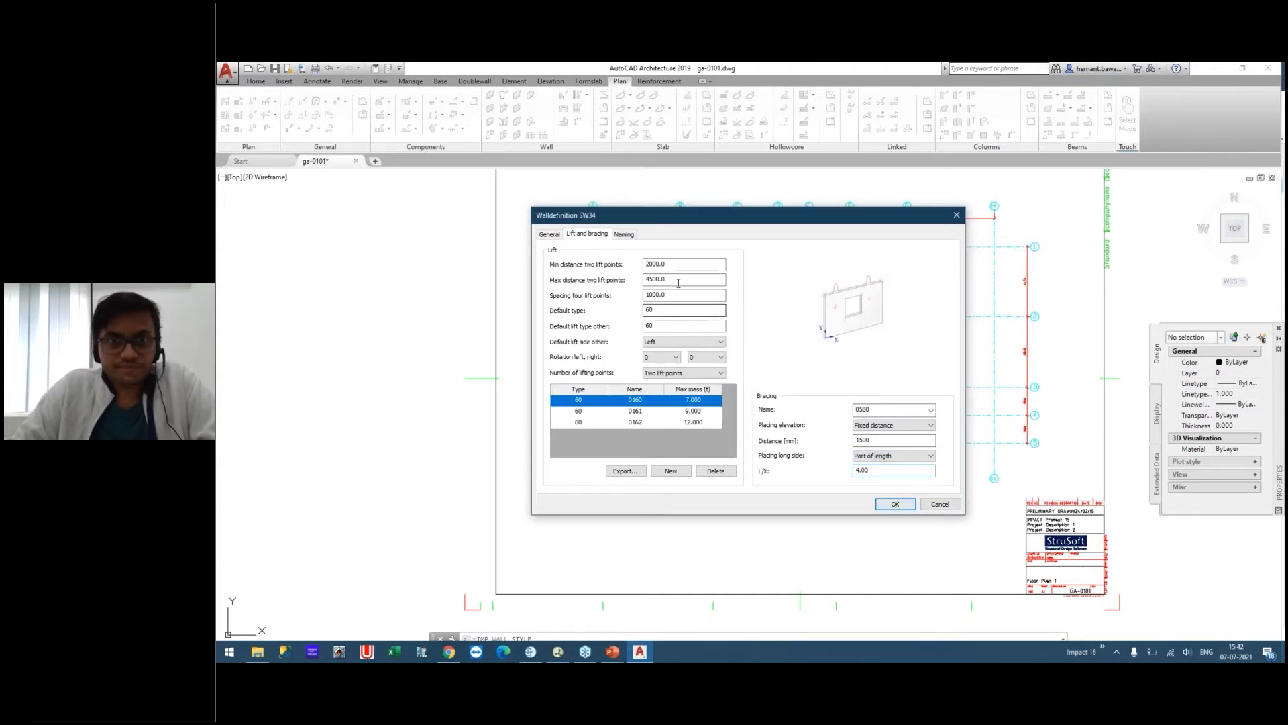
Fill in the naming with group SW, product SW34, designation and element mark prefixes SW, and drawing name prefix 34-.
{"action": "left_click", "coordinate": [624, 234]}
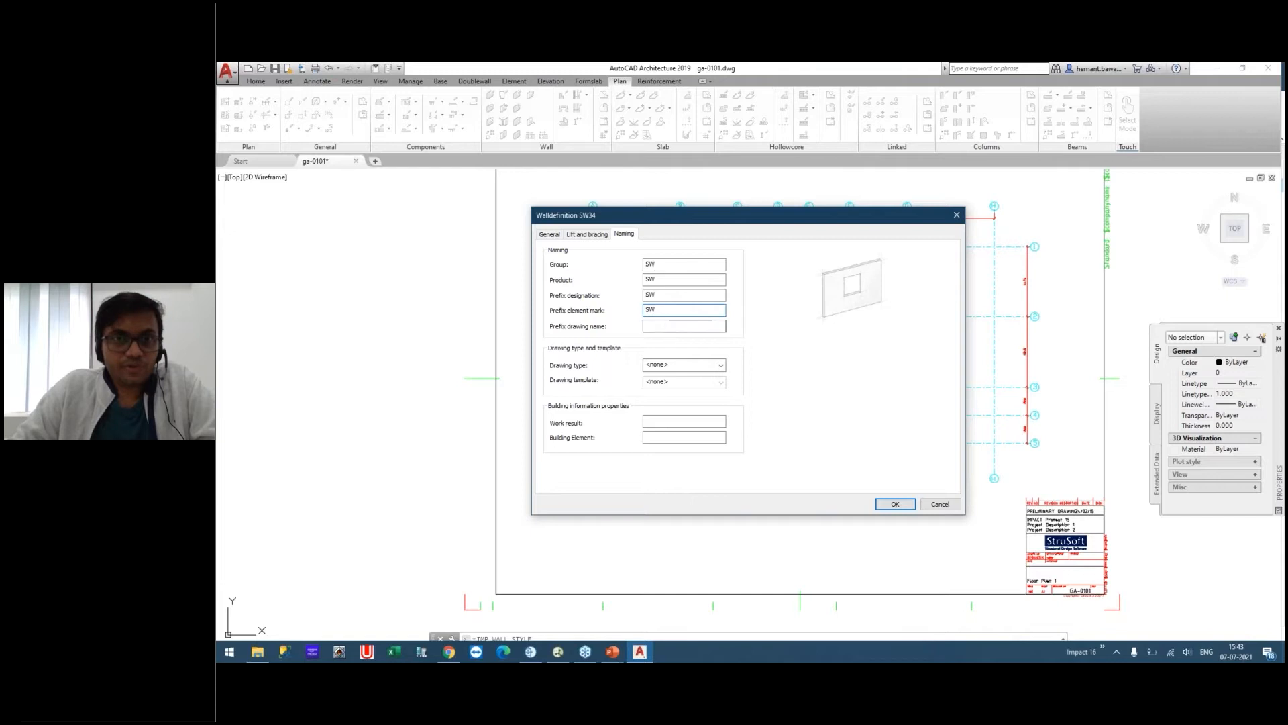
{"action": "double_click", "coordinate": [666, 293]}
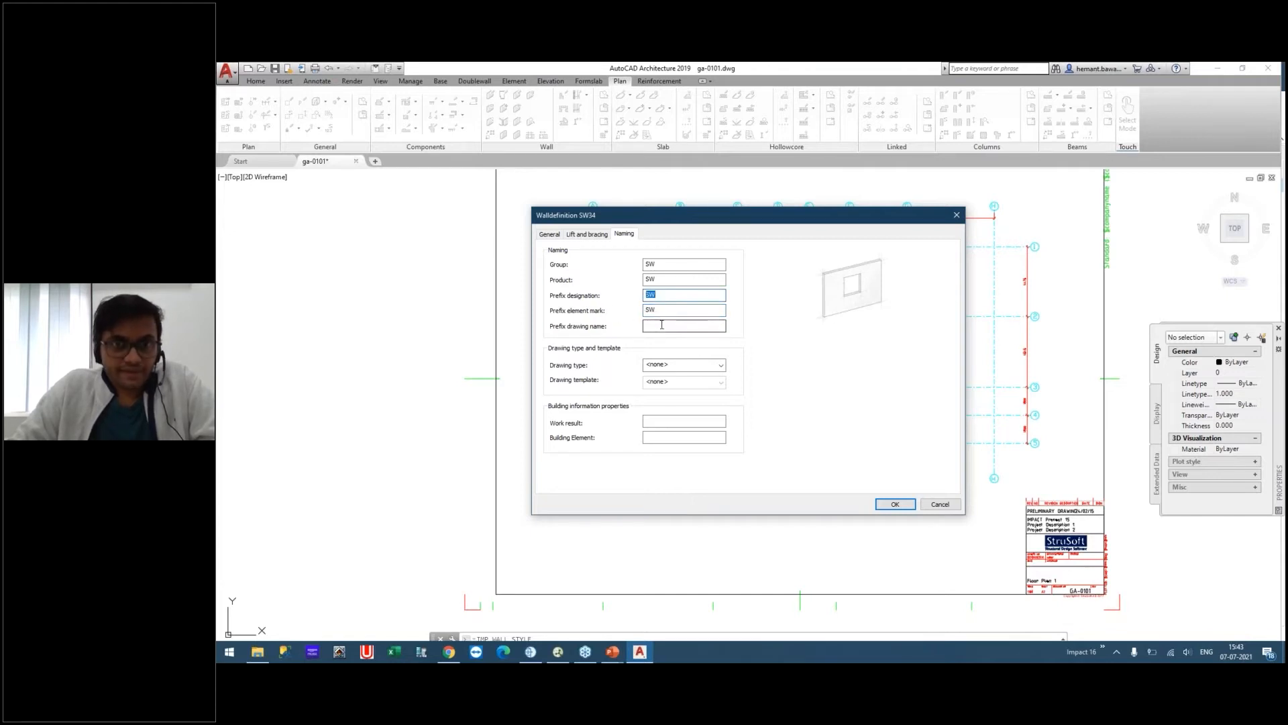
{"action": "left_click", "coordinate": [675, 280]}
{"action": "type", "text": "34"}
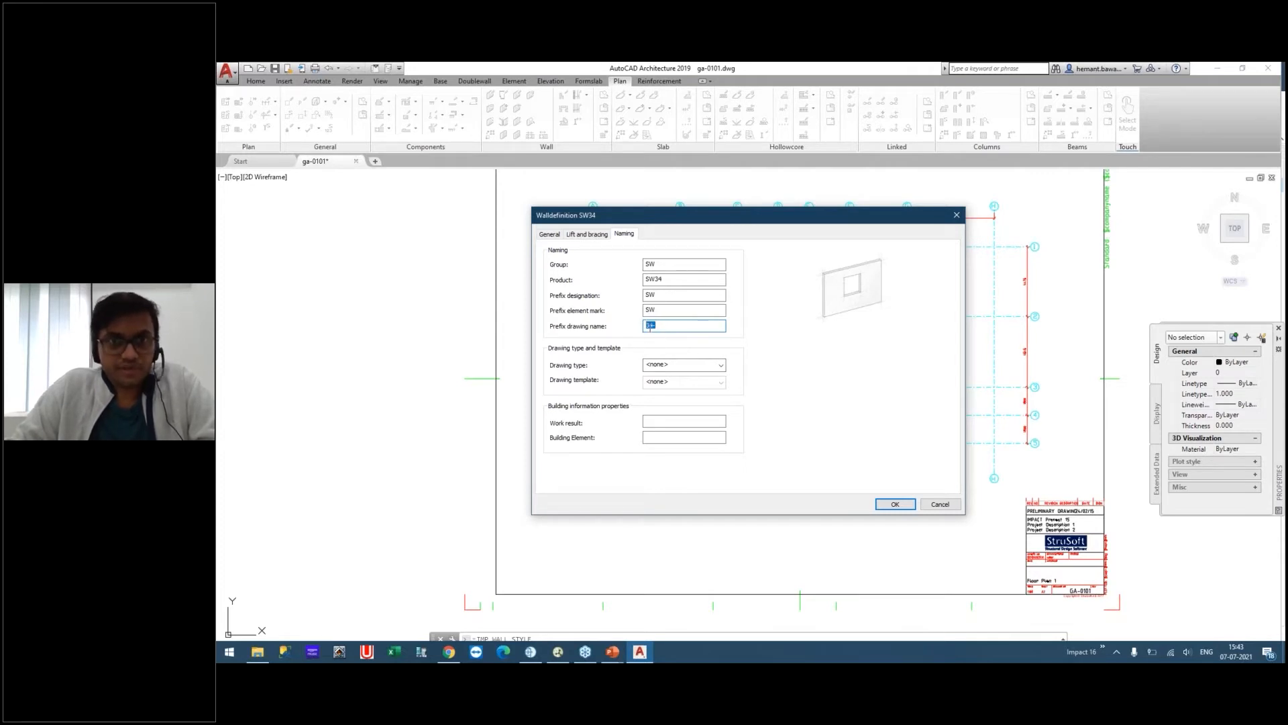
{"action": "left_click", "coordinate": [671, 312]}
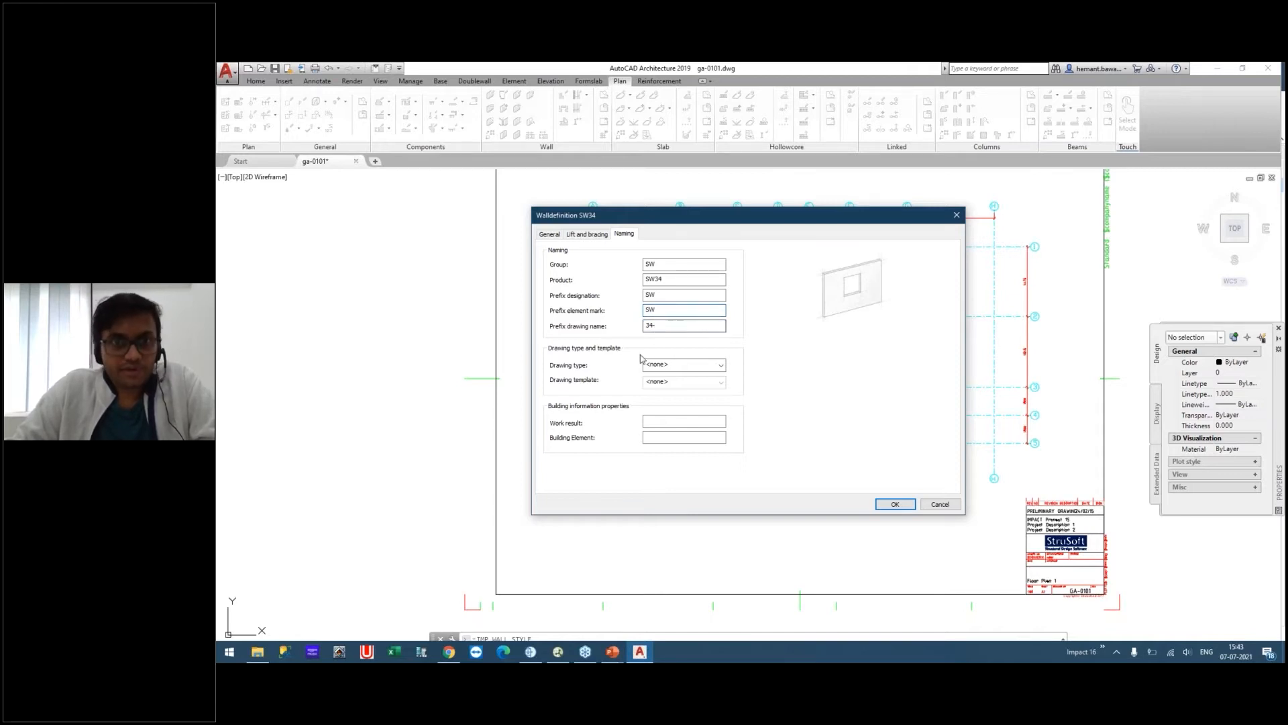
Set the SW34 definition's drawing type to W and drawing template to SW_LAYOUT, and accept the wall definition.
{"action": "left_click", "coordinate": [719, 366]}
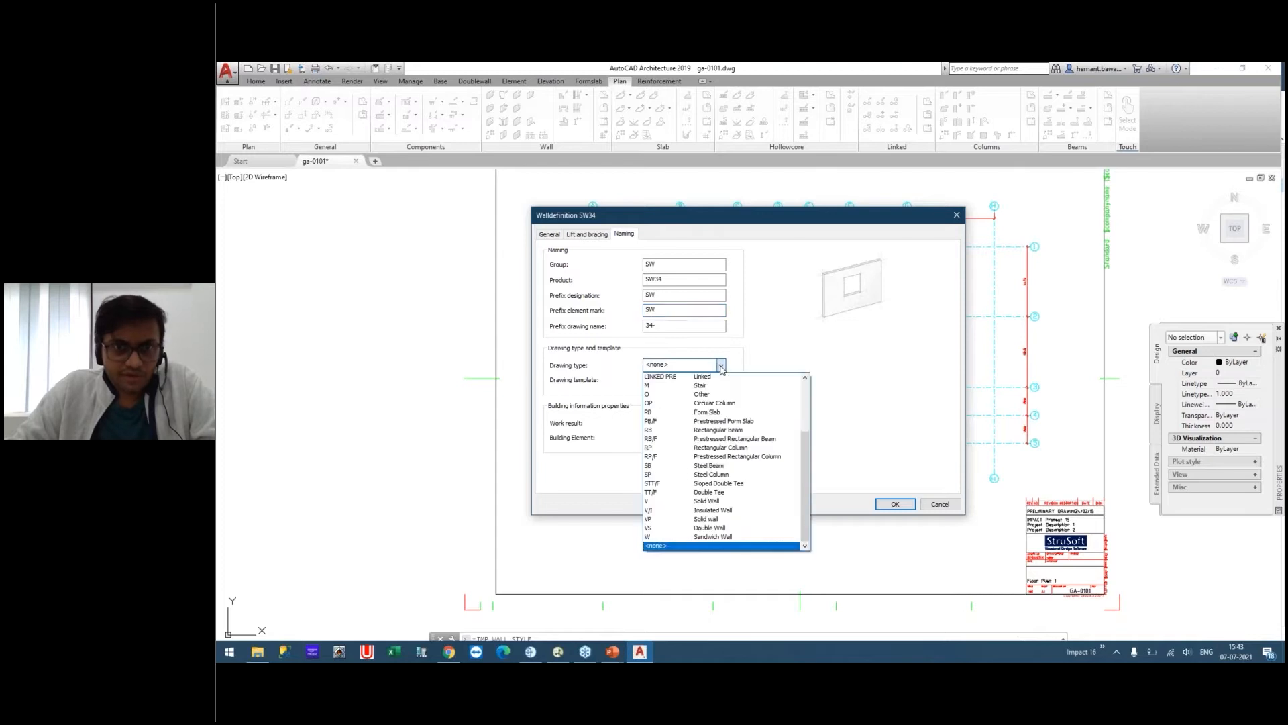
{"action": "left_click", "coordinate": [701, 536]}
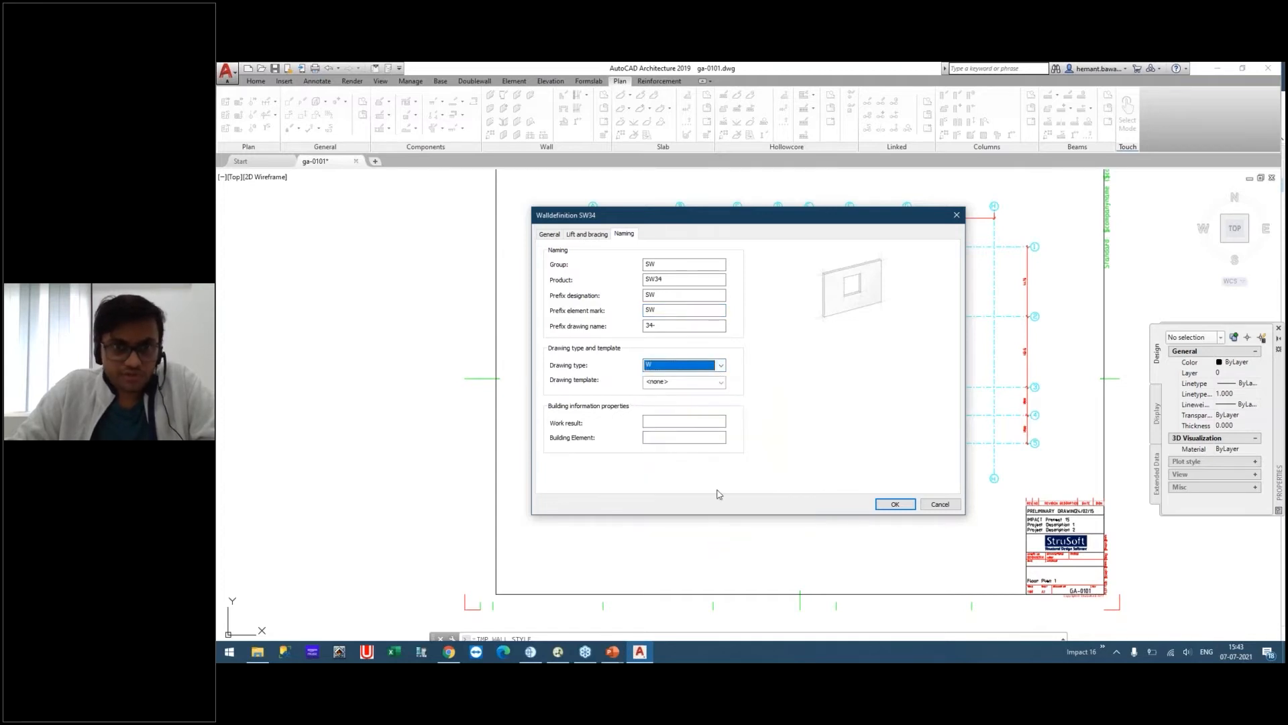
{"action": "left_click", "coordinate": [720, 382]}
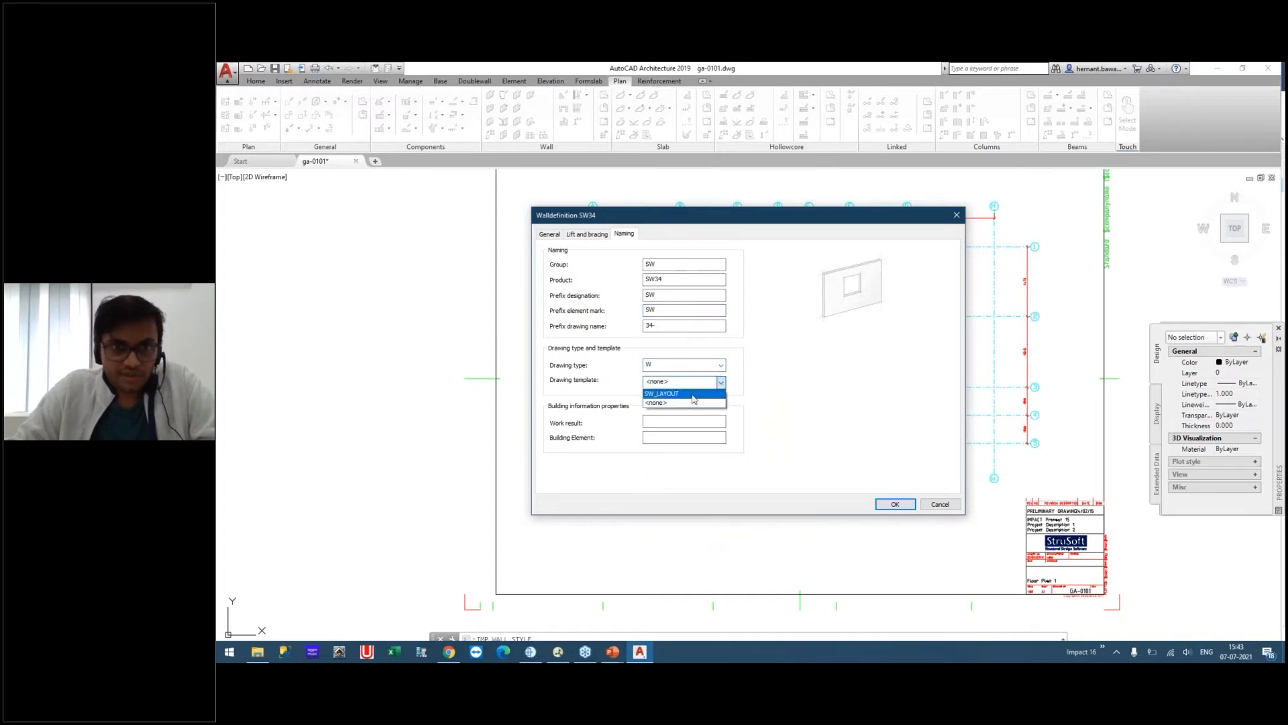
{"action": "left_click", "coordinate": [689, 394]}
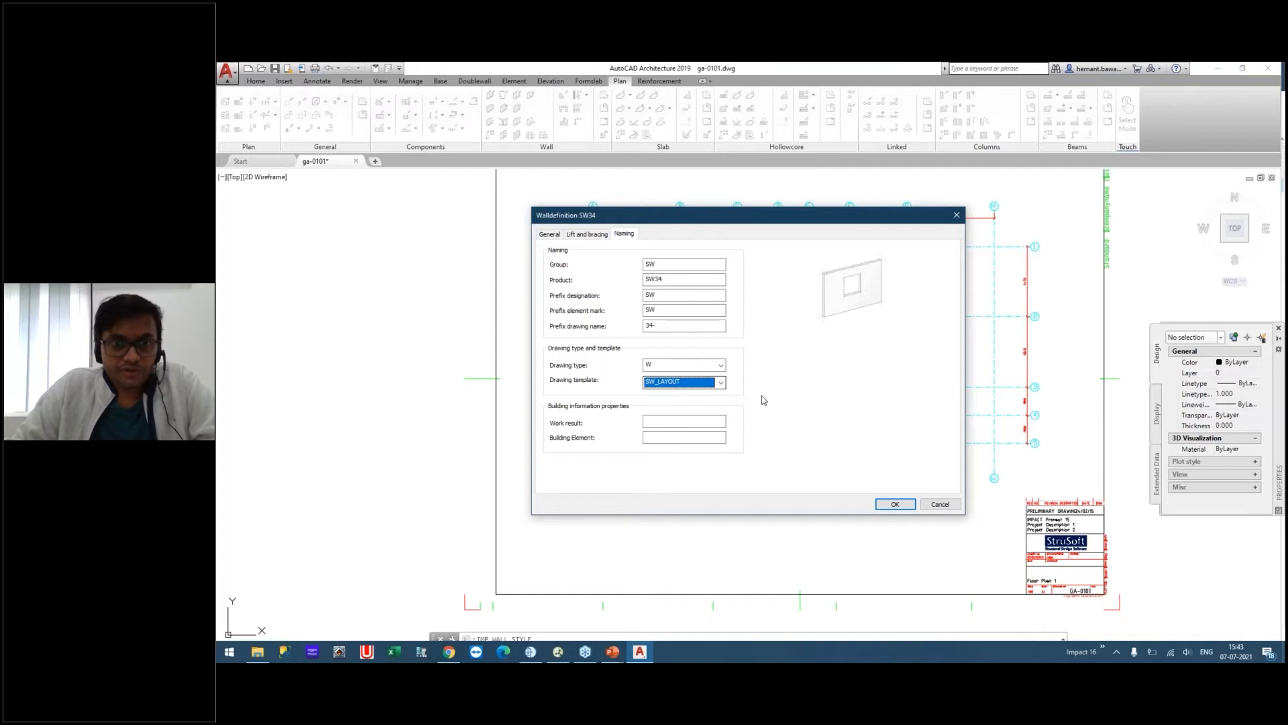
{"action": "left_click", "coordinate": [905, 506]}
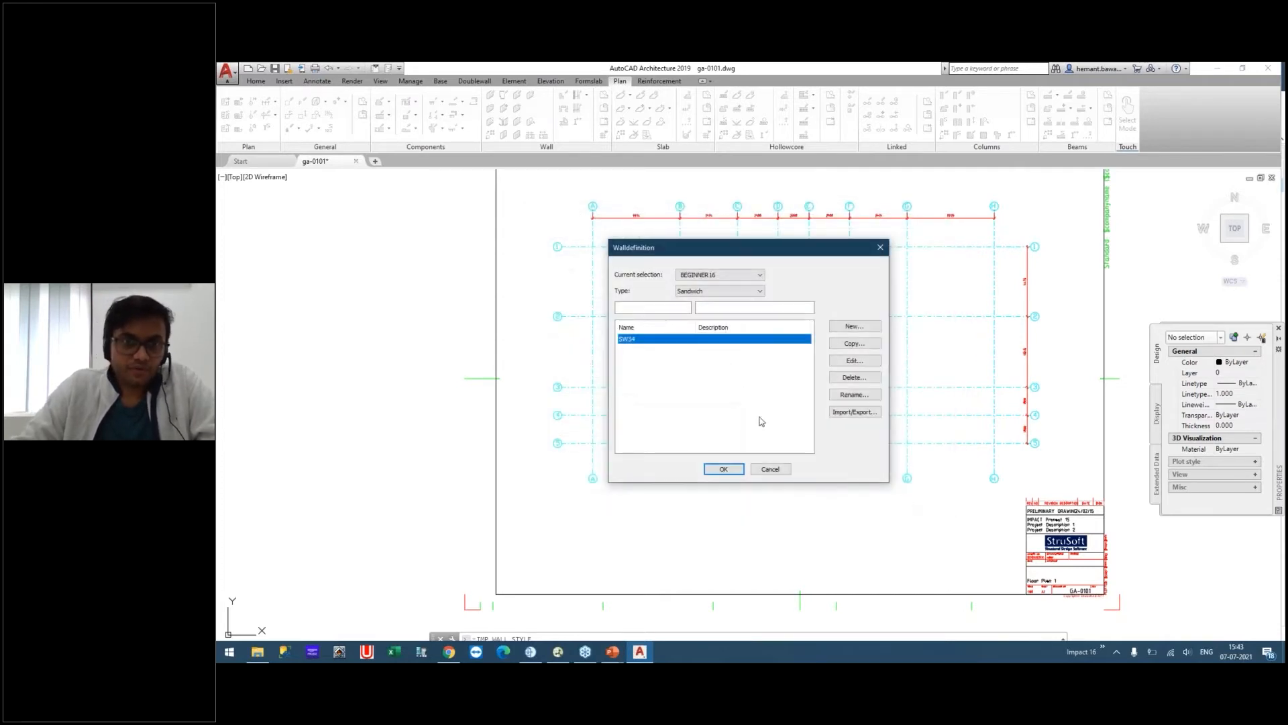
{"action": "left_click", "coordinate": [724, 469]}
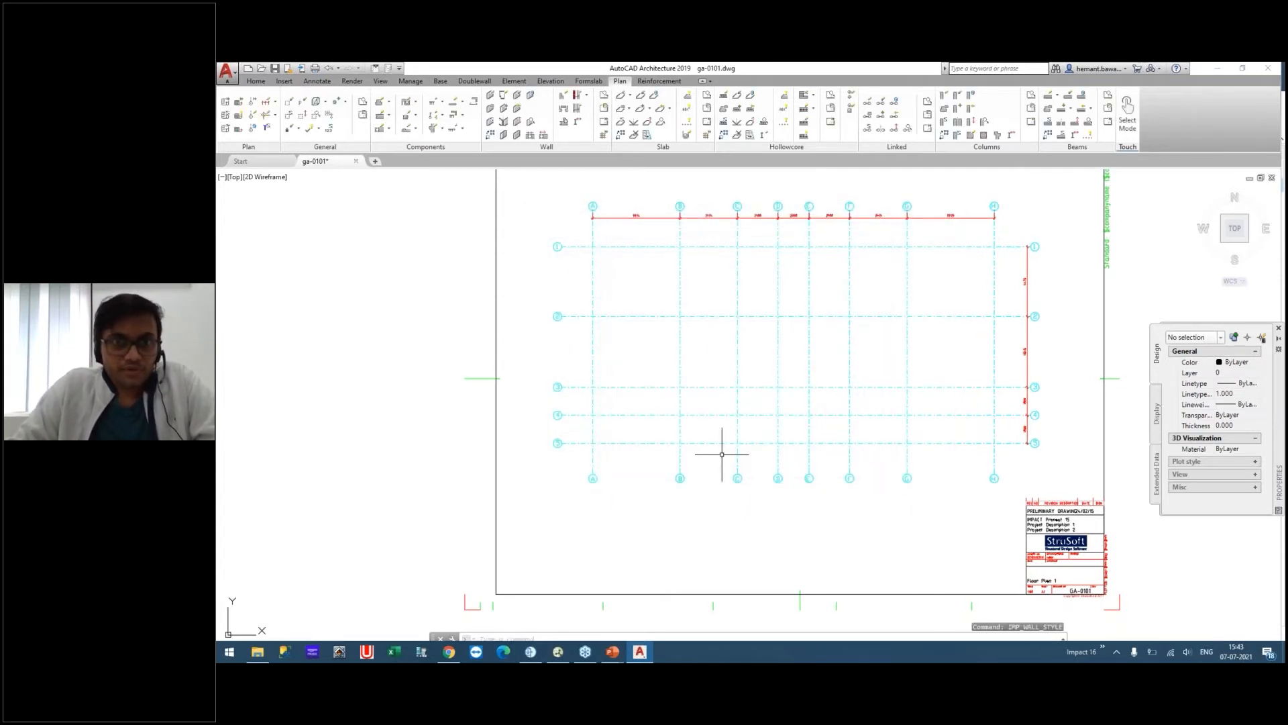
Draw a sandwich wall with the SW34 definition along grid line 4 from grid A to grid B.
{"action": "scroll", "coordinate": [630, 290], "scroll_direction": "up", "scroll_amount": 4}
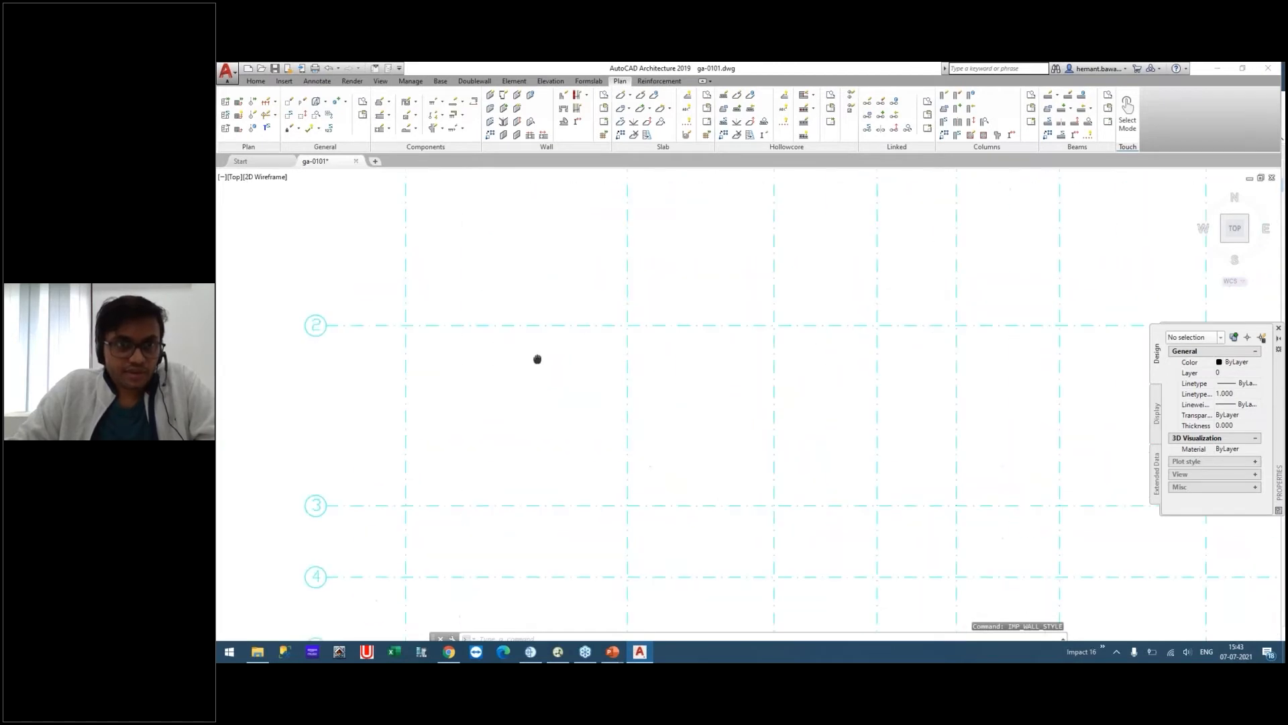
{"action": "mouse_move", "coordinate": [463, 301]}
{"action": "middle_mouse_down"}
{"action": "mouse_move", "coordinate": [504, 210]}
{"action": "mouse_move", "coordinate": [503, 242]}
{"action": "middle_mouse_up"}
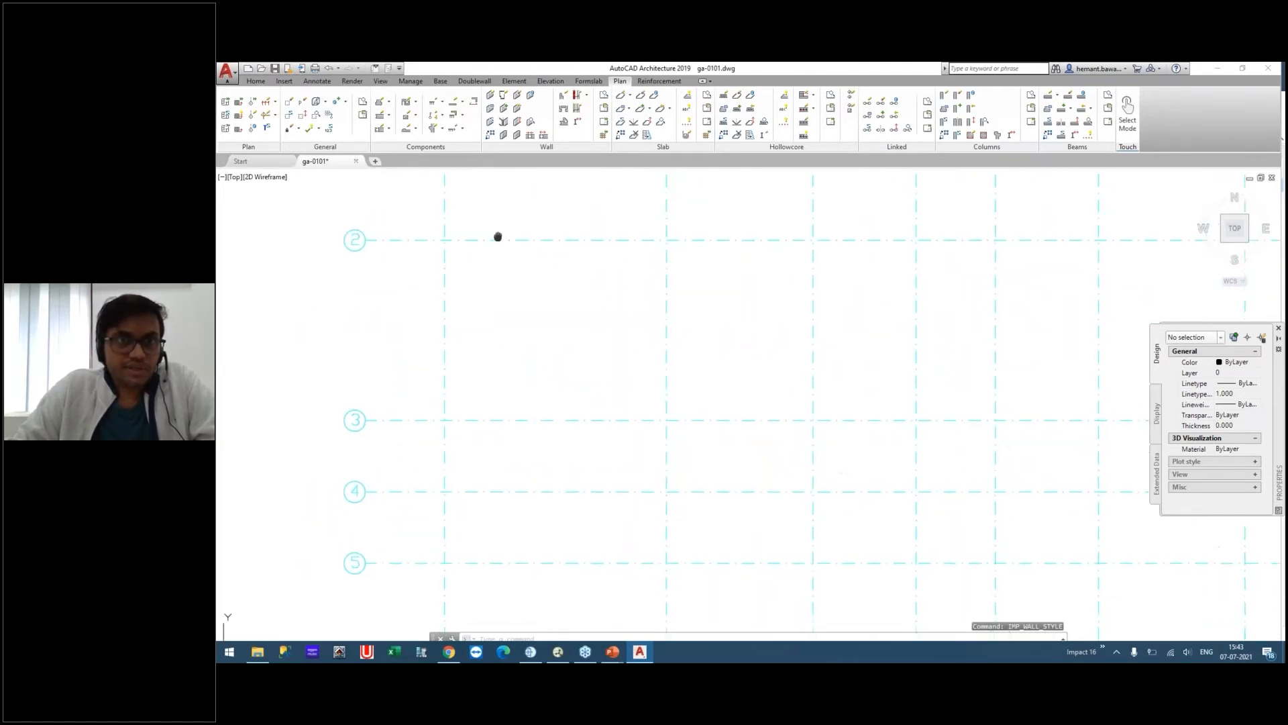
{"action": "left_click", "coordinate": [490, 96]}
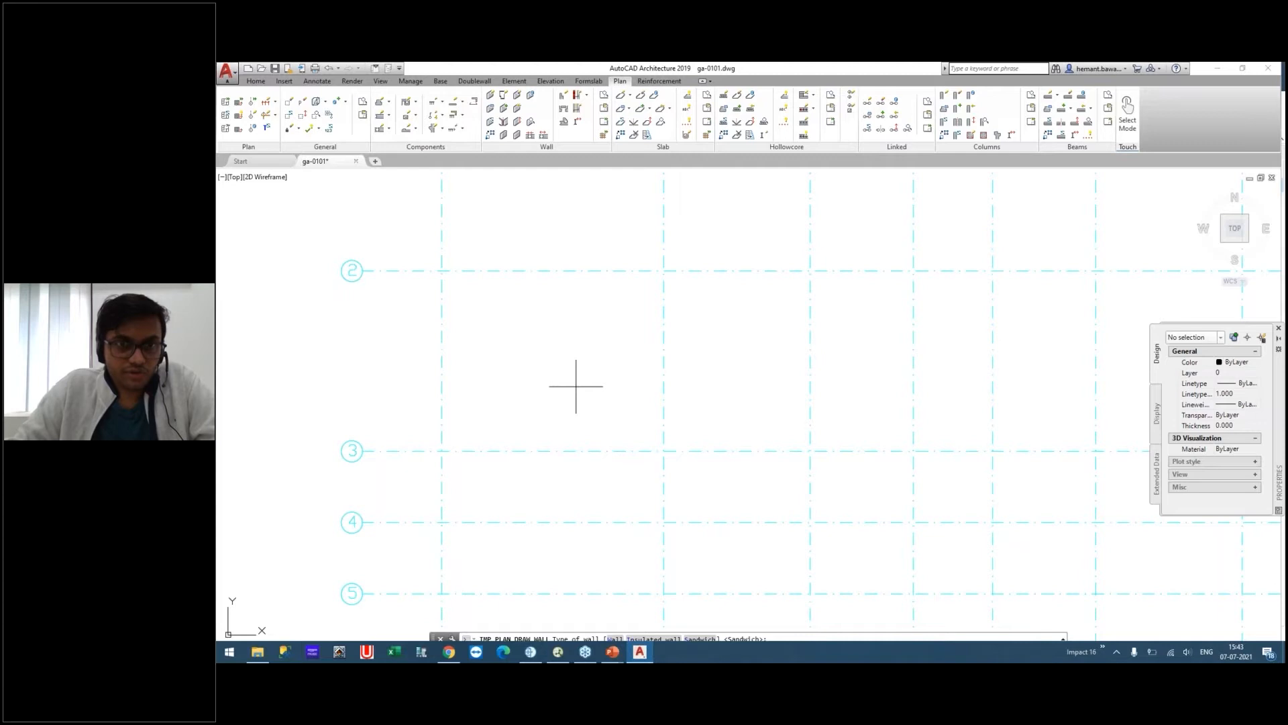
{"action": "middle_click_drag", "start_coordinate": [575, 386], "coordinate": [572, 331]}
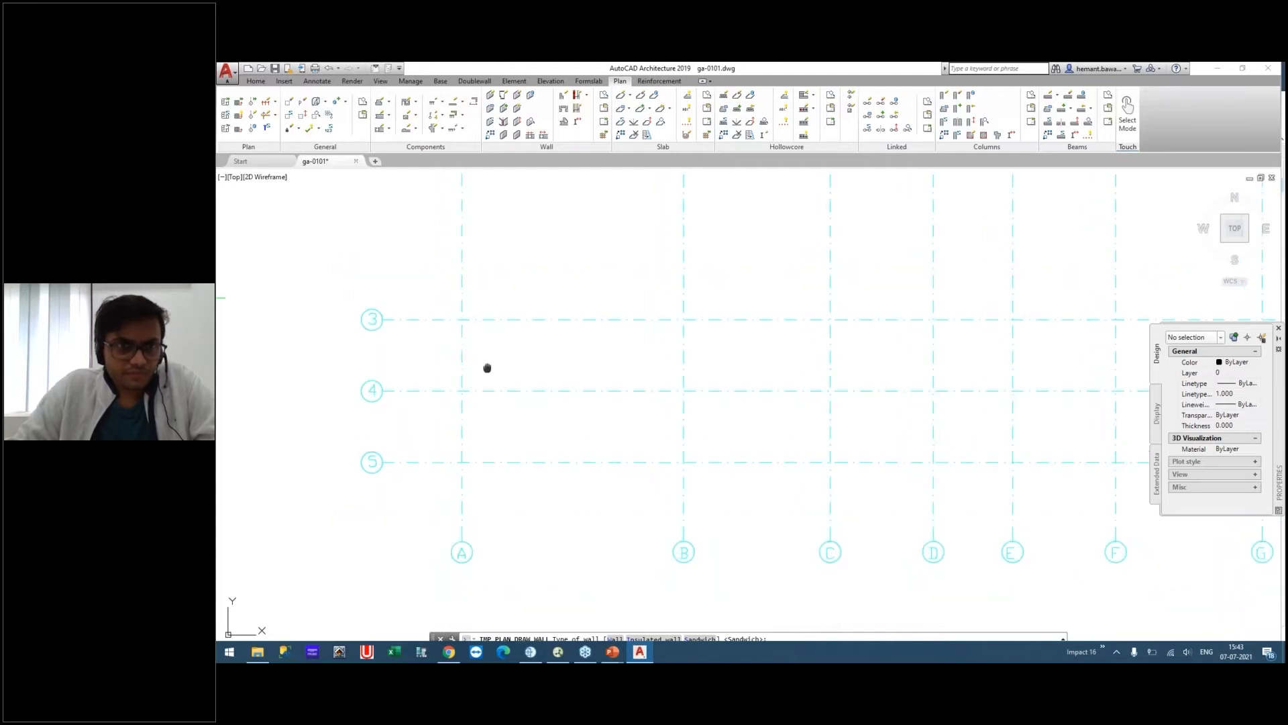
{"action": "middle_click_drag", "start_coordinate": [487, 368], "coordinate": [451, 402]}
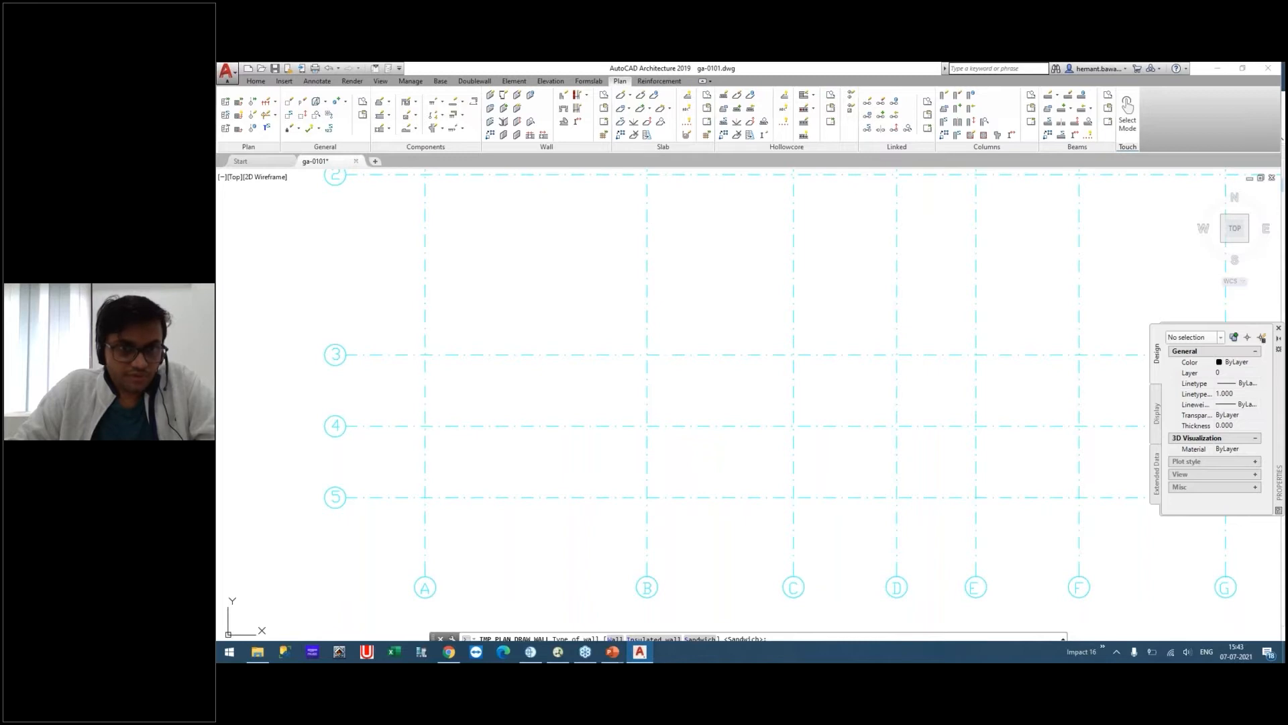
{"action": "key", "text": "Return"}
{"action": "left_click", "coordinate": [425, 425]}
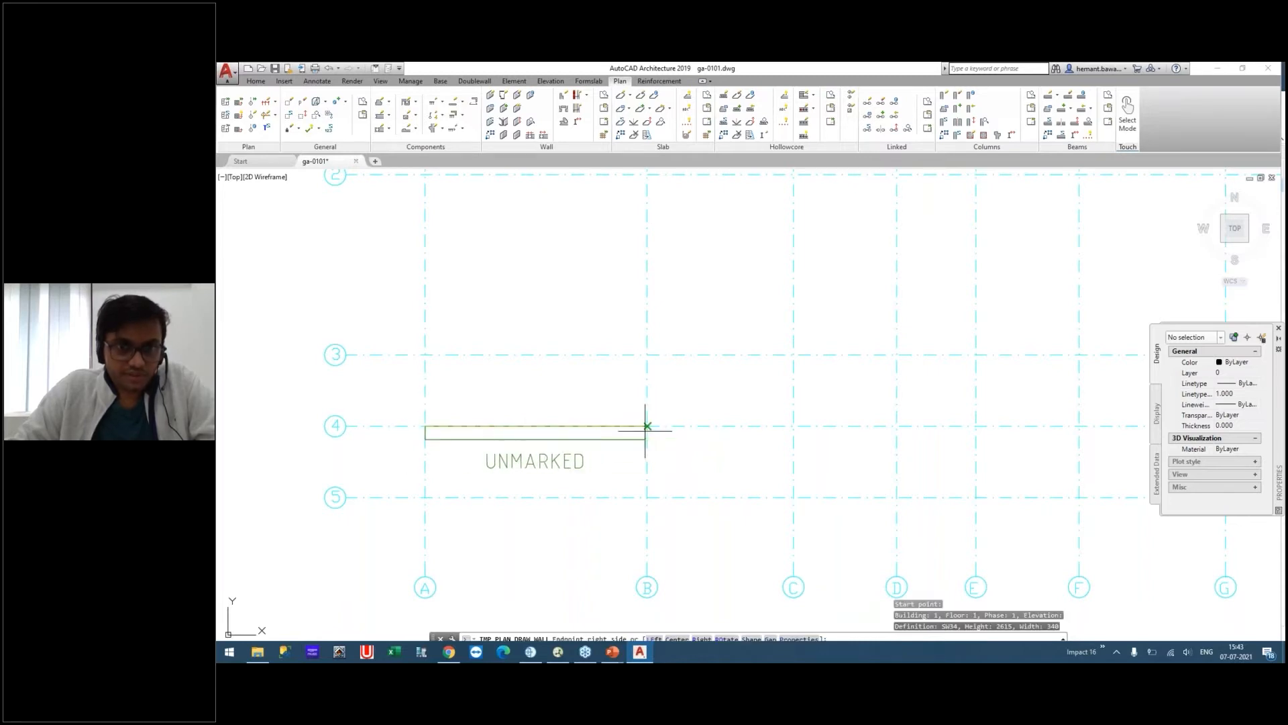
{"action": "left_click", "coordinate": [647, 425]}
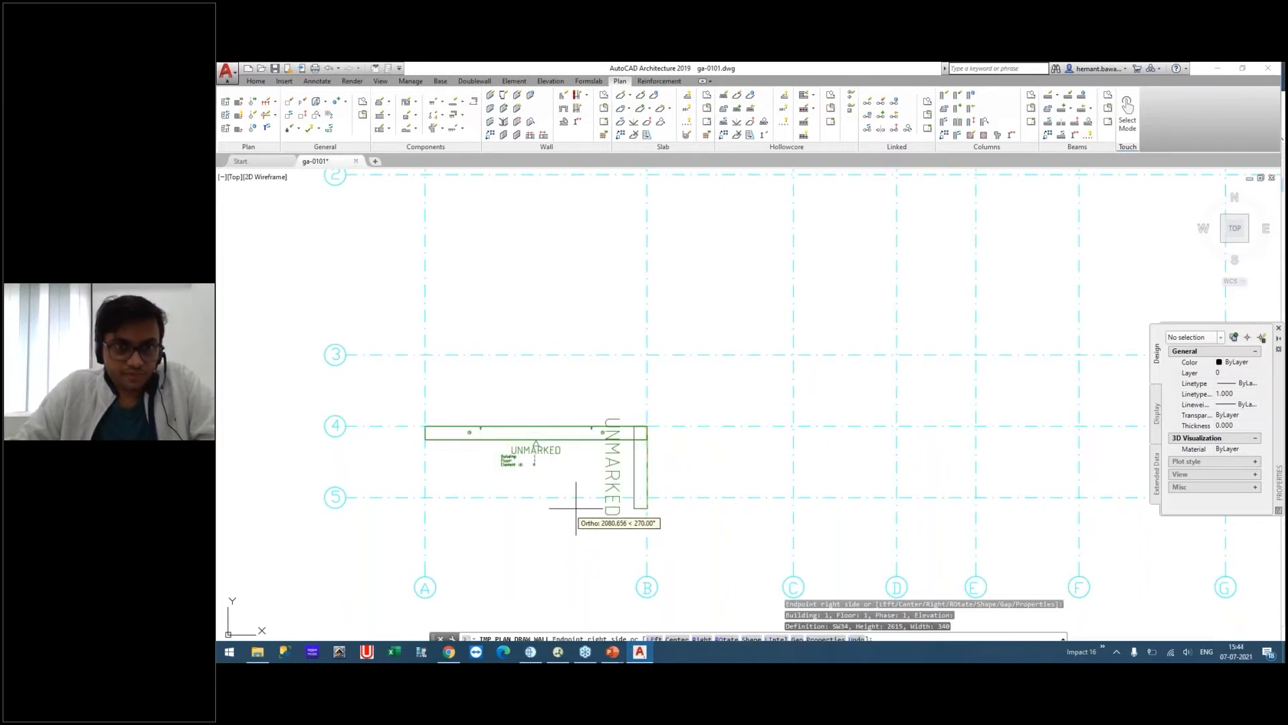
{"action": "key", "text": "Escape"}
Draw a second SW34 sandwich wall along grid line 3 from grid A to grid D.
{"action": "middle_click_drag", "start_coordinate": [564, 509], "coordinate": [639, 418]}
{"action": "mouse_move", "coordinate": [543, 262]}
{"action": "middle_mouse_down"}
{"action": "mouse_move", "coordinate": [471, 331]}
{"action": "mouse_move", "coordinate": [411, 342]}
{"action": "middle_mouse_up"}
{"action": "key", "text": "Return"}
{"action": "key", "text": "Return"}
{"action": "left_click", "coordinate": [411, 345]}
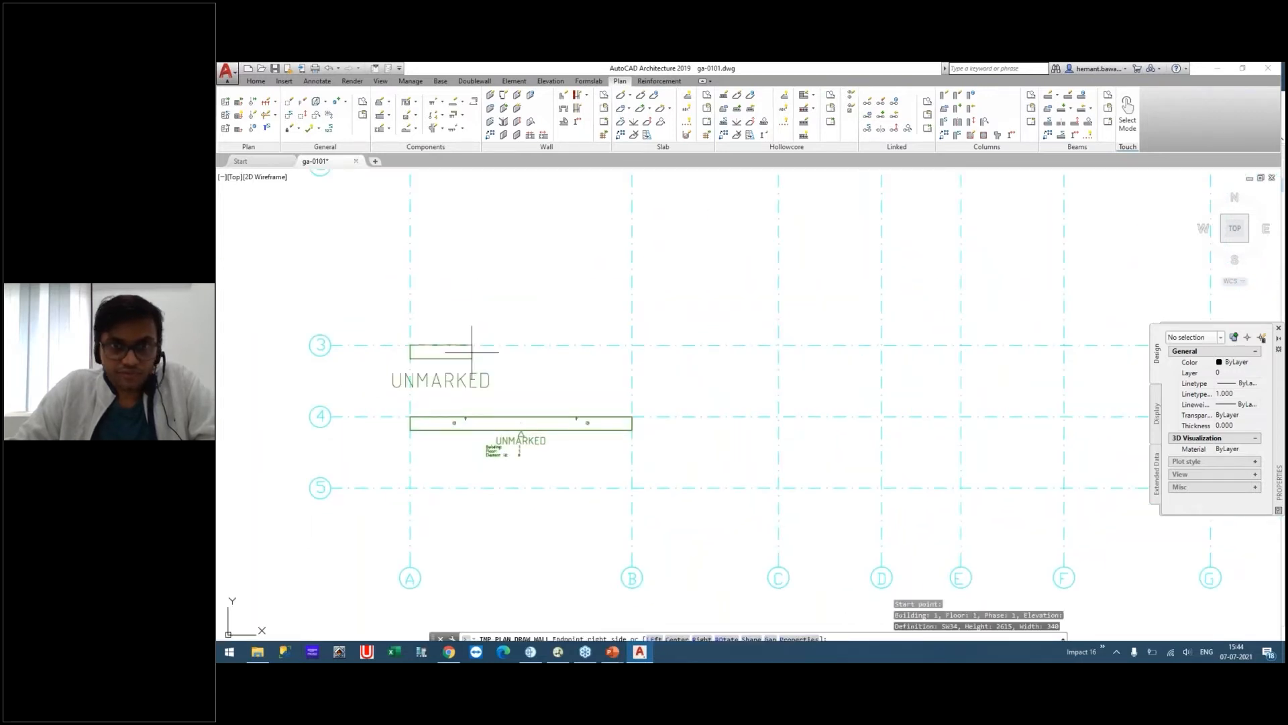
{"action": "left_click", "coordinate": [880, 345]}
{"action": "key", "text": "Escape"}
{"action": "key", "text": "Escape"}
{"action": "key", "text": "Escape"}
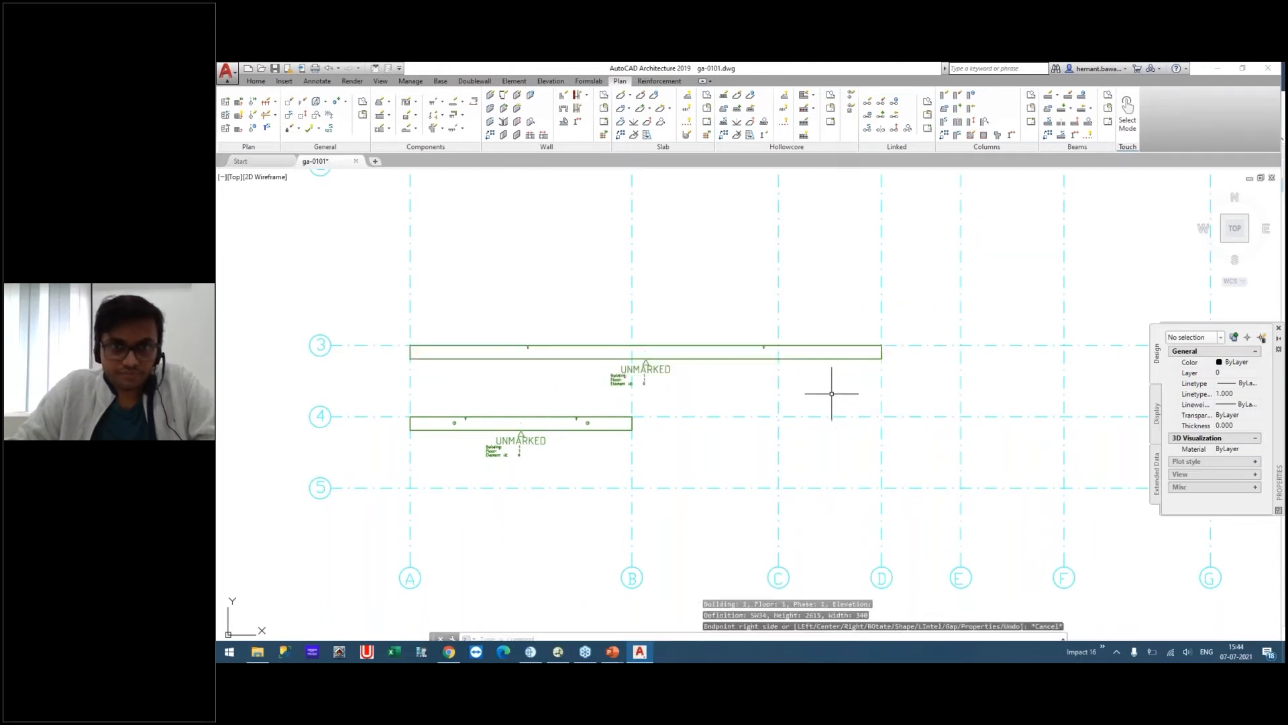
{"action": "middle_click_drag", "start_coordinate": [671, 394], "coordinate": [663, 437]}
{"action": "left_click", "coordinate": [647, 411]}
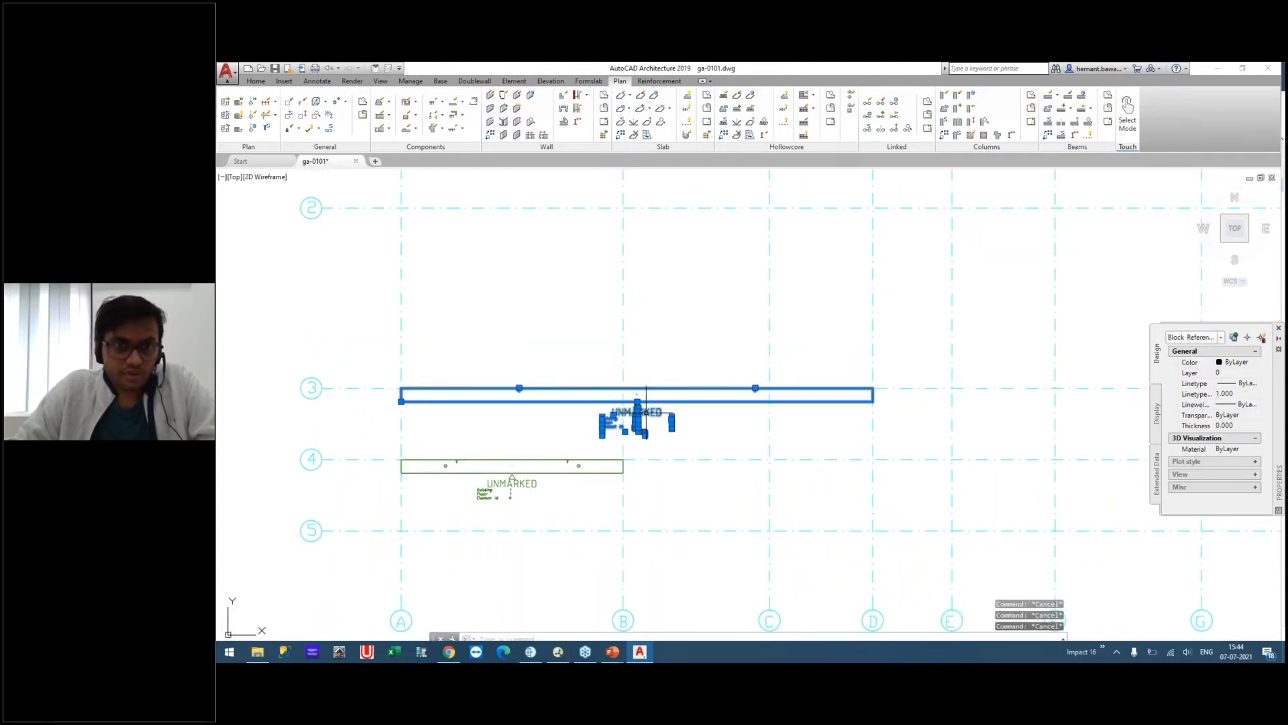
{"action": "left_click", "coordinate": [499, 490]}
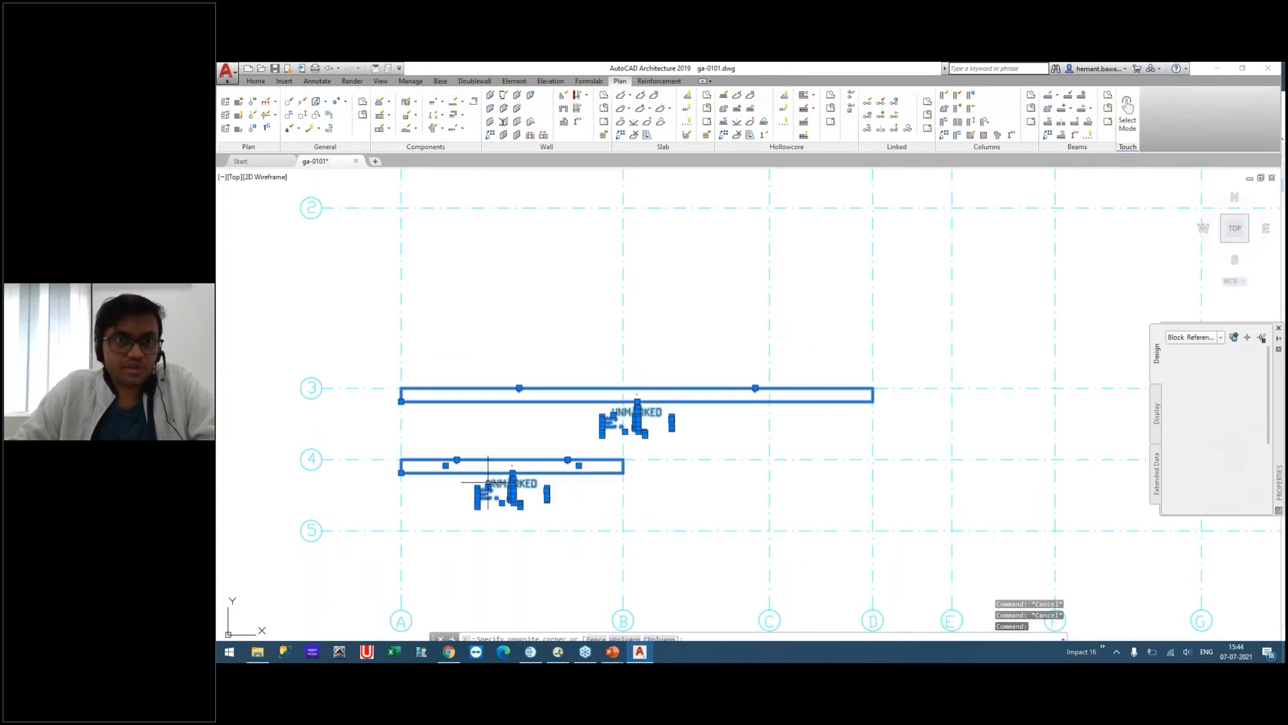
{"action": "left_click", "coordinate": [493, 110]}
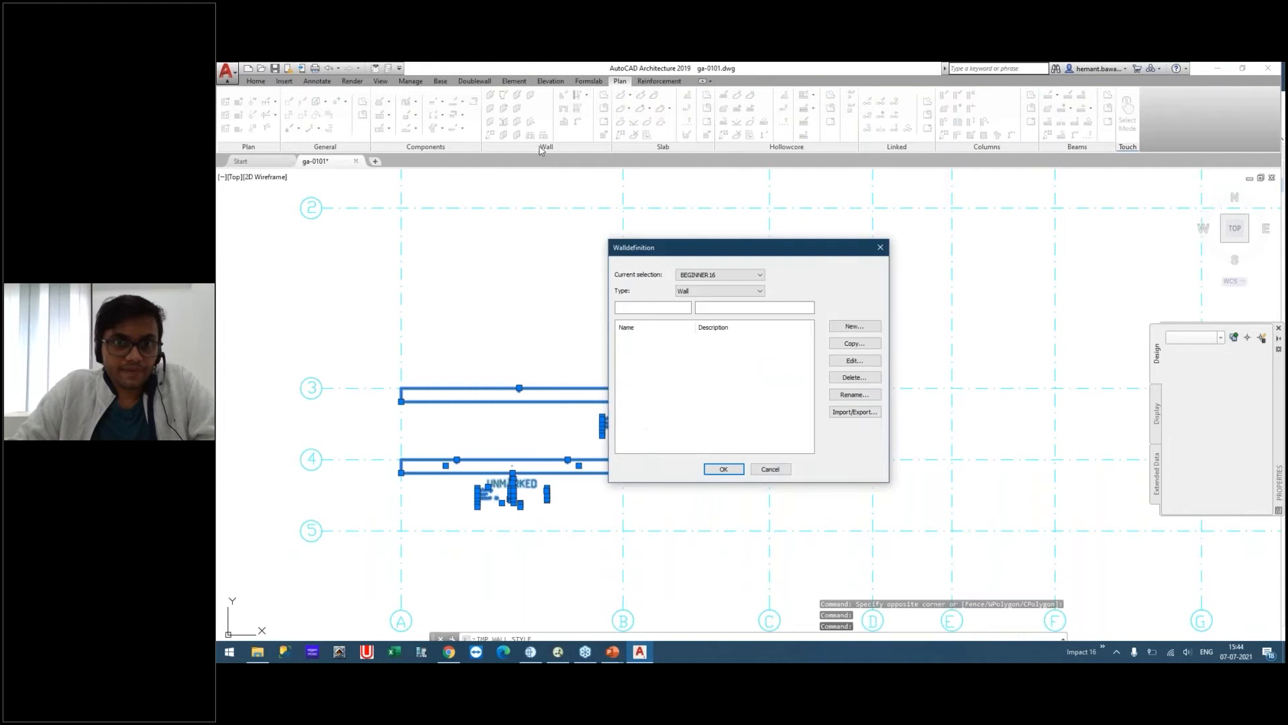
{"action": "key", "text": "Escape"}
Examine the shared properties and wall definition of the two walls on grid lines 3 and 4 with Edit Wall.
{"action": "left_click", "coordinate": [517, 96]}
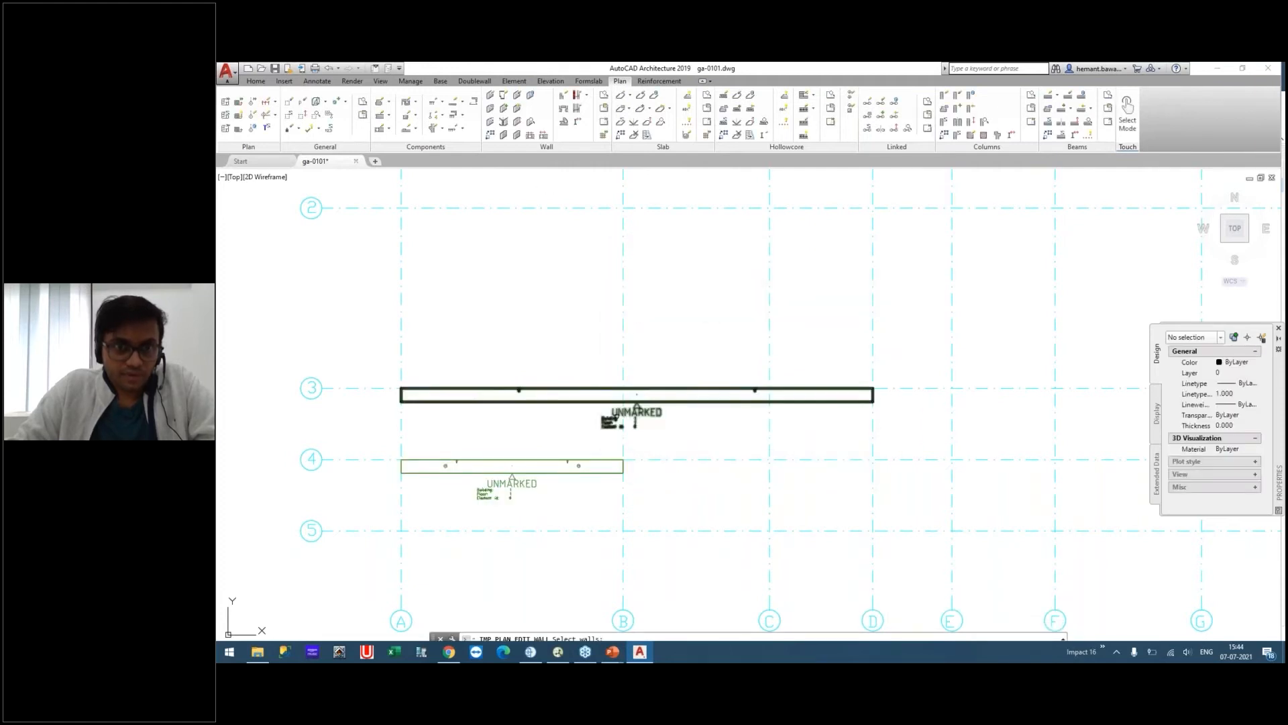
{"action": "left_click", "coordinate": [636, 400]}
{"action": "left_click", "coordinate": [544, 470]}
{"action": "key", "text": "Return"}
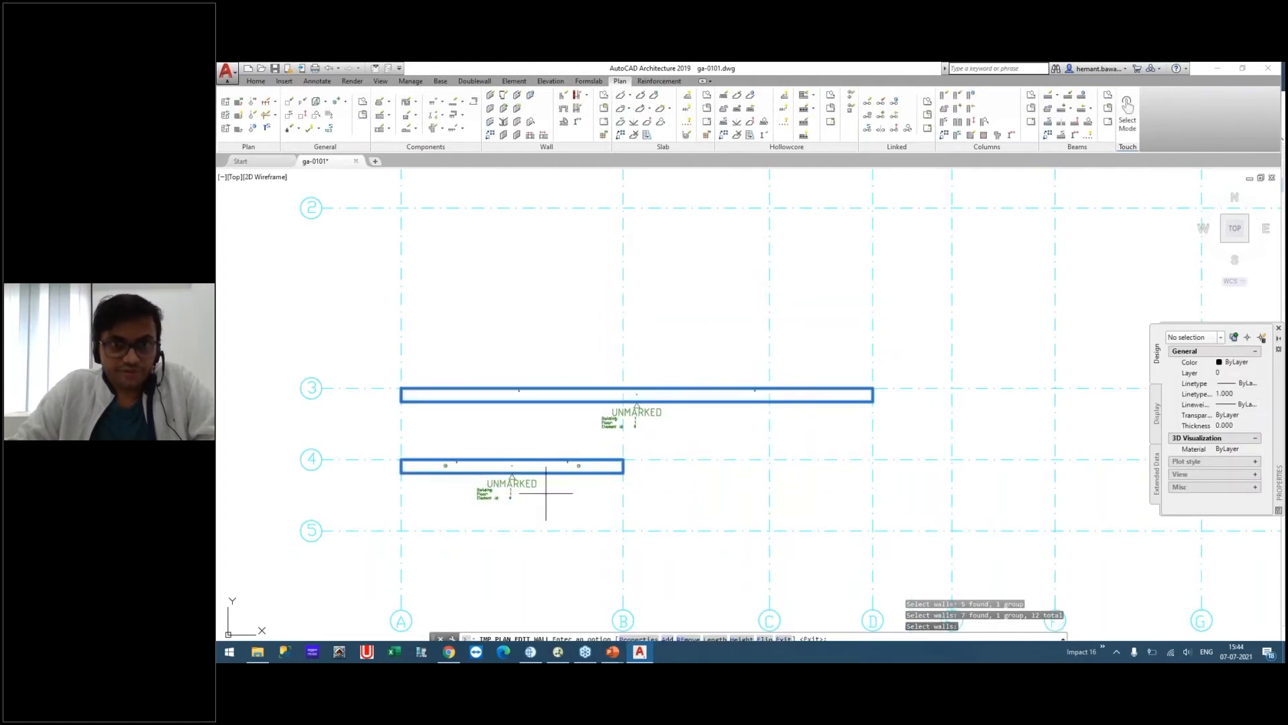
{"action": "left_click", "coordinate": [639, 641]}
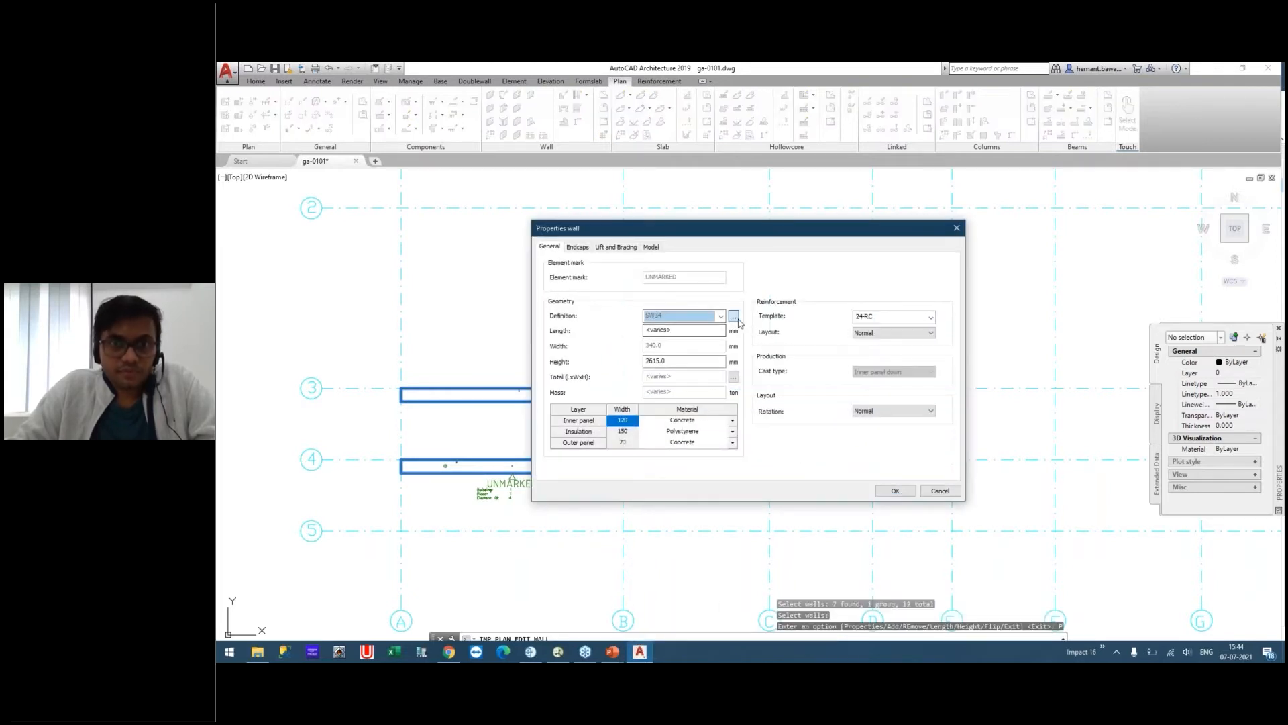
{"action": "left_click", "coordinate": [736, 317]}
{"action": "left_click", "coordinate": [717, 468]}
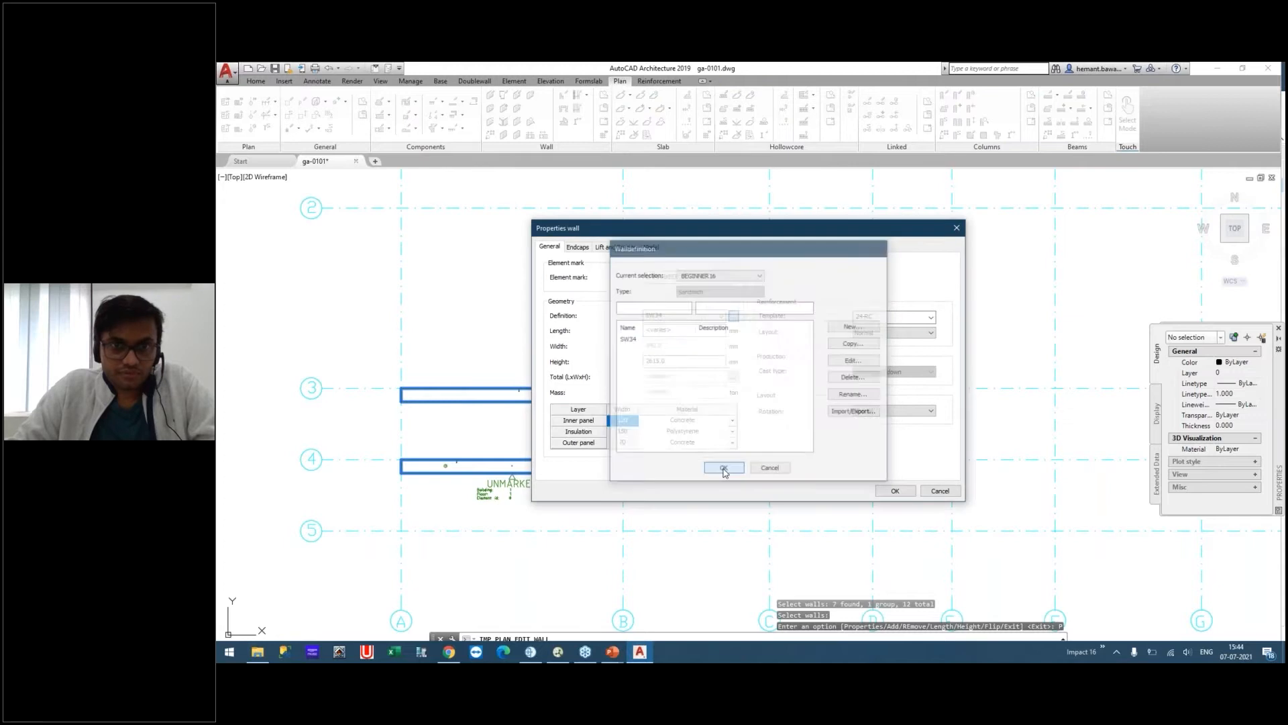
{"action": "left_click", "coordinate": [894, 492]}
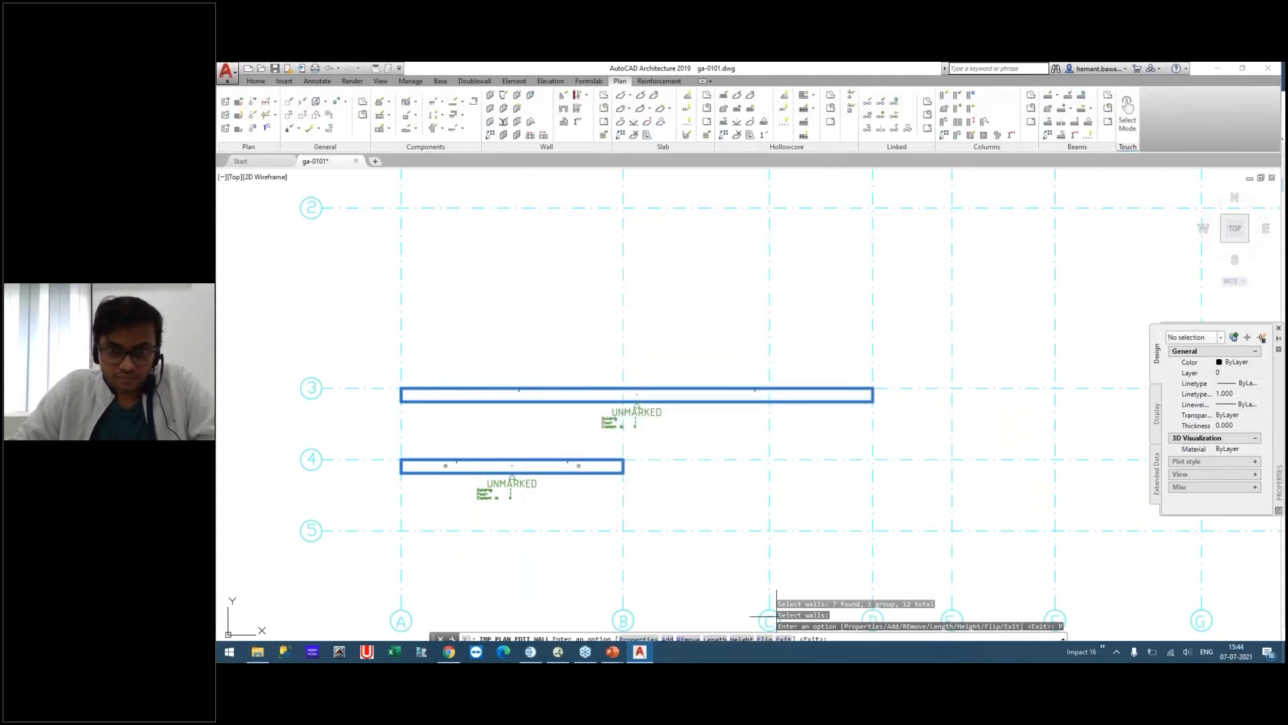
Reopen the two walls' properties and review the SW34 definition's general and lift and bracing settings without changing them.
{"action": "type", "text": "P"}
{"action": "key", "text": "Return"}
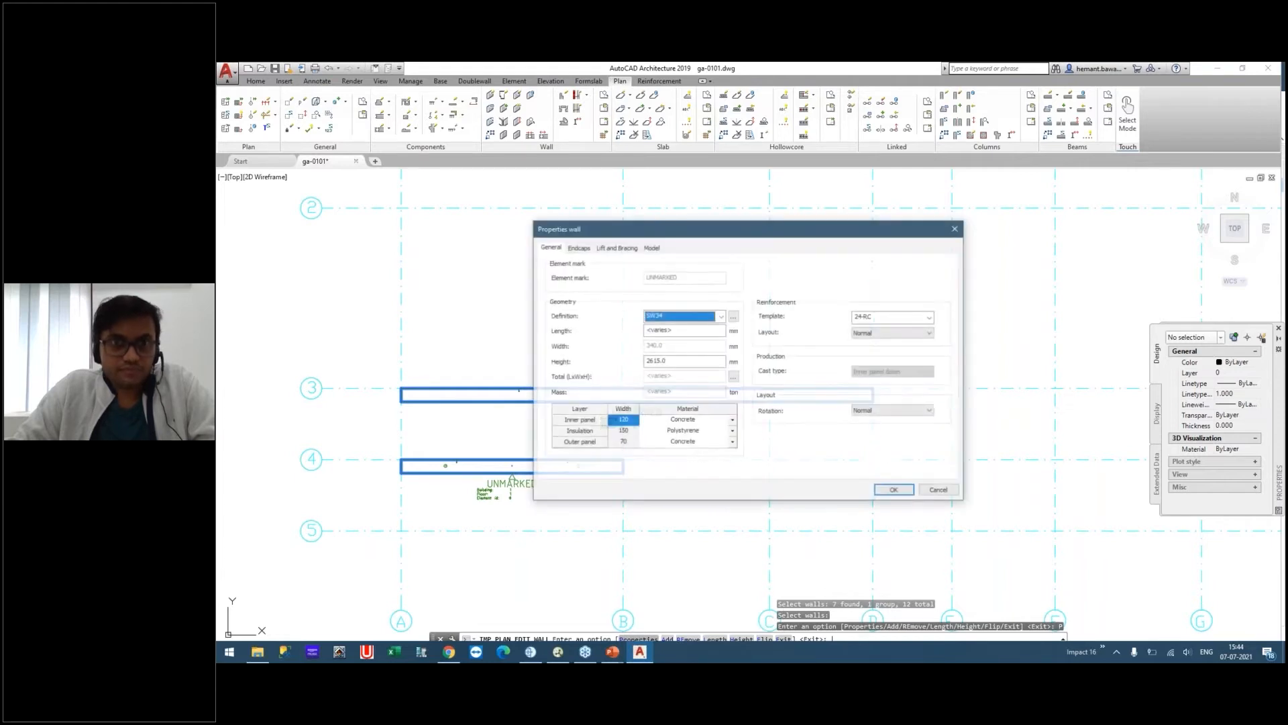
{"action": "left_click", "coordinate": [734, 316]}
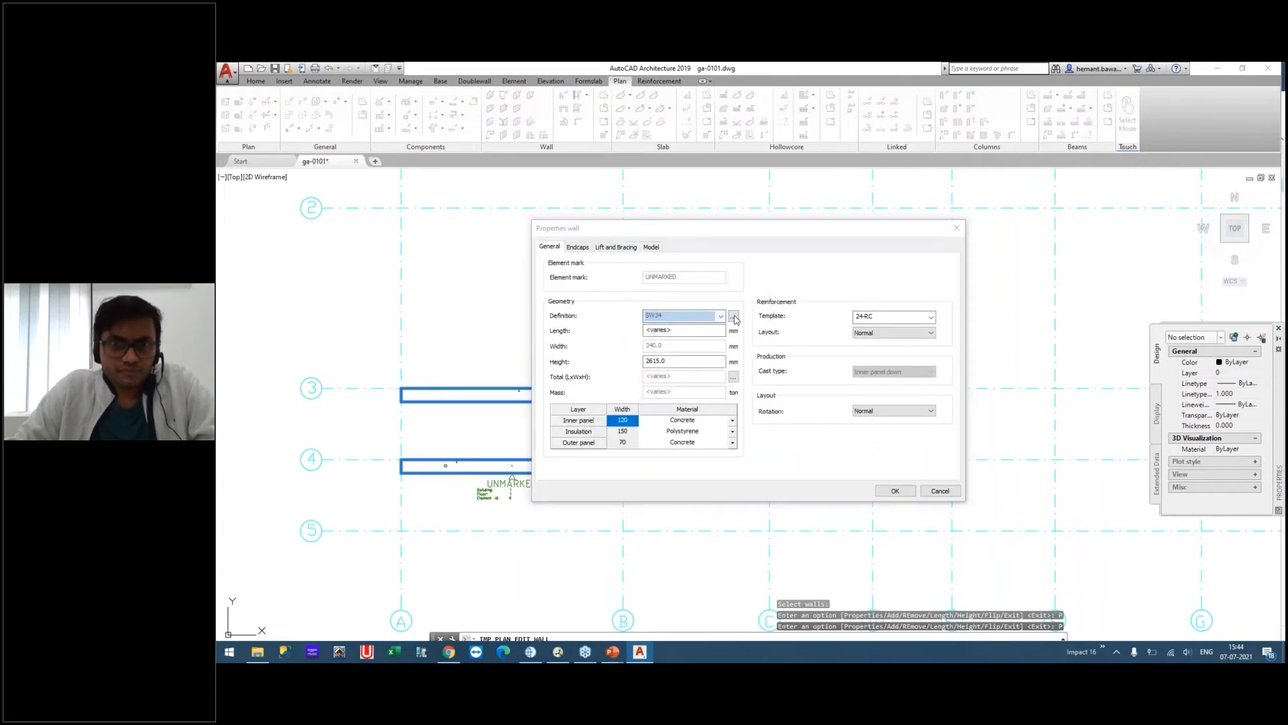
{"action": "left_click", "coordinate": [854, 361]}
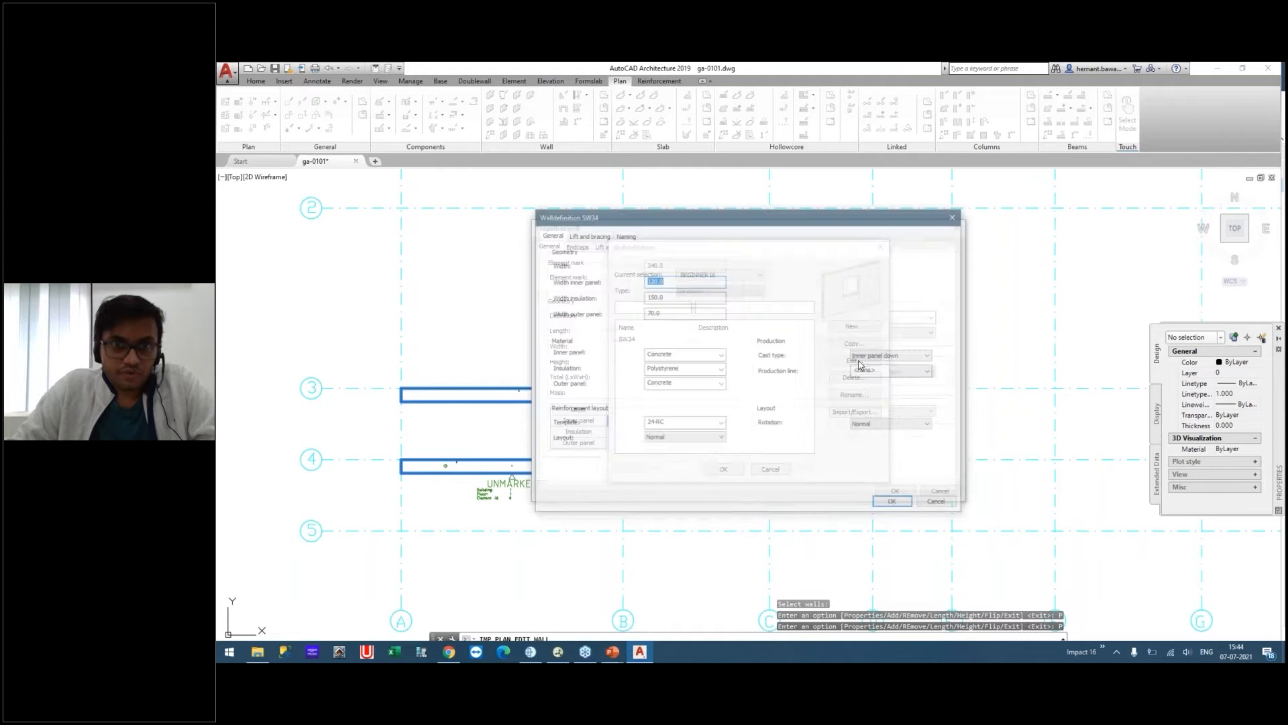
{"action": "left_click", "coordinate": [588, 234]}
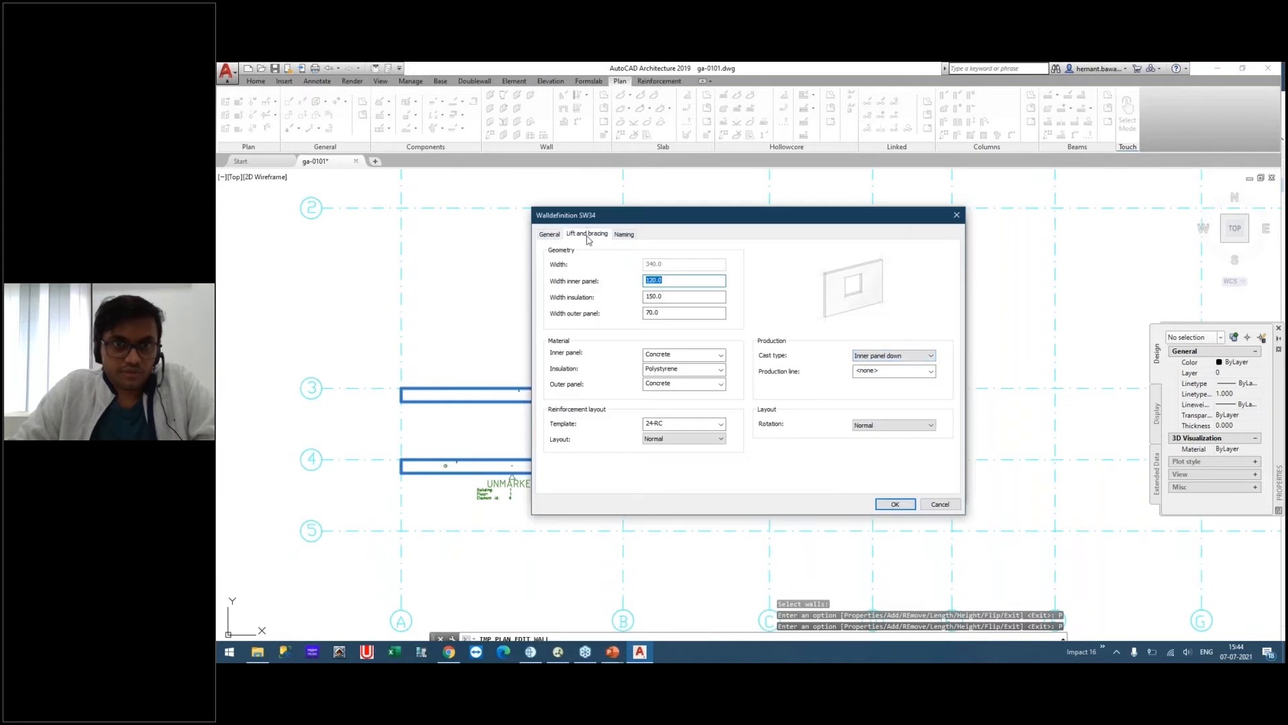
{"action": "left_click", "coordinate": [885, 505]}
{"action": "left_click", "coordinate": [771, 471]}
{"action": "left_click", "coordinate": [940, 491]}
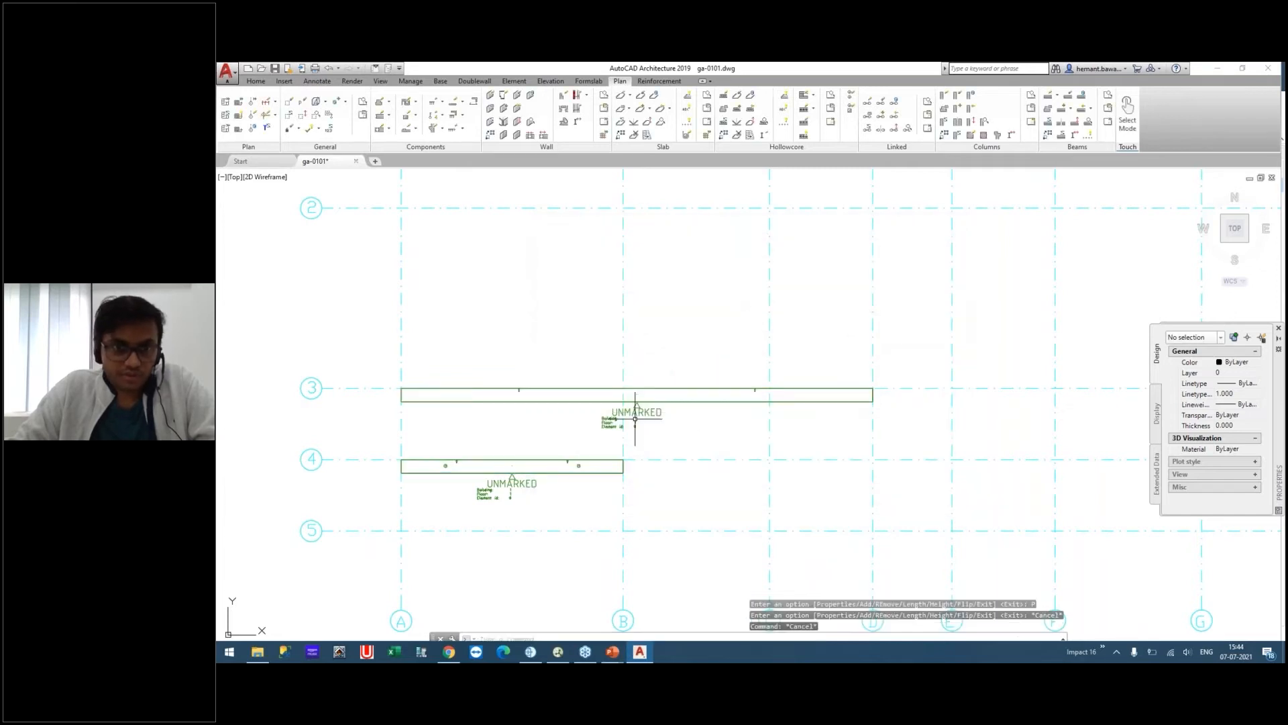
Erase both sandwich walls on grid lines 3 and 4.
{"action": "left_click", "coordinate": [635, 419]}
{"action": "left_click", "coordinate": [502, 492]}
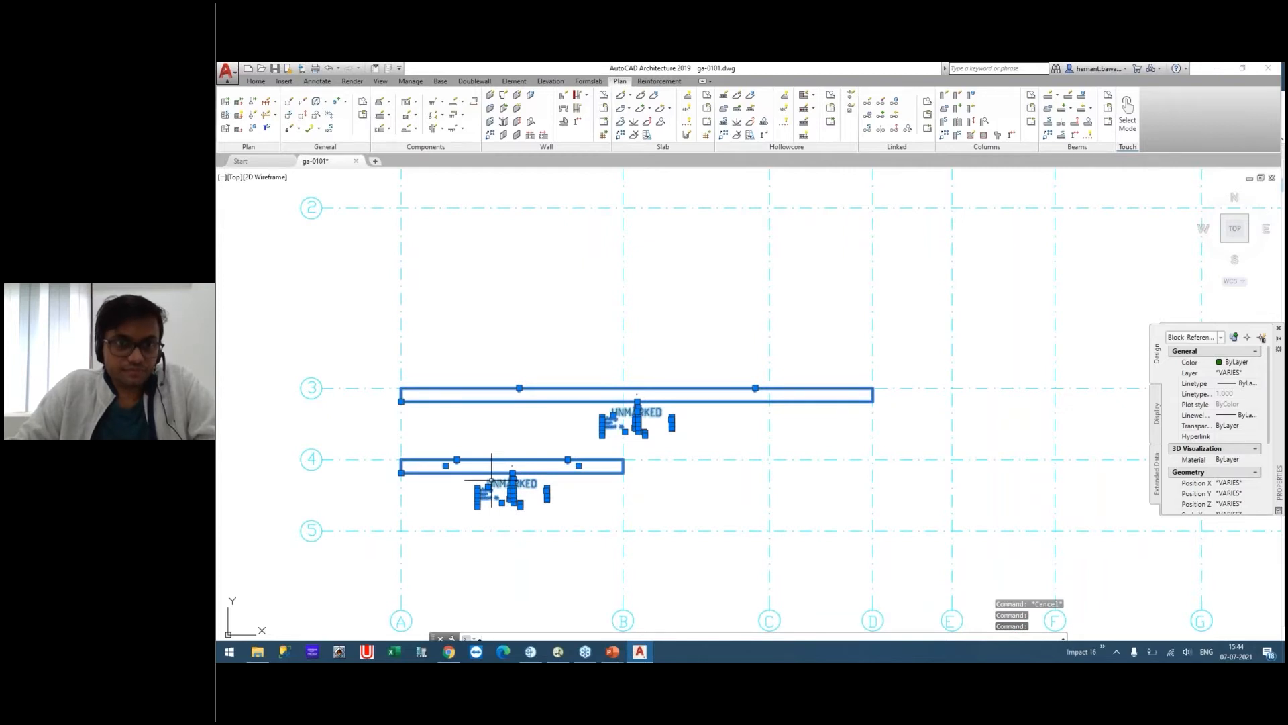
{"action": "type", "text": "e"}
{"action": "key", "text": "Return"}
Draw a short SW34 sandwich wall along grid line 4 starting at grid A, keeping its wall properties as they are.
{"action": "middle_click_drag", "start_coordinate": [492, 309], "coordinate": [556, 317]}
{"action": "left_click", "coordinate": [491, 96]}
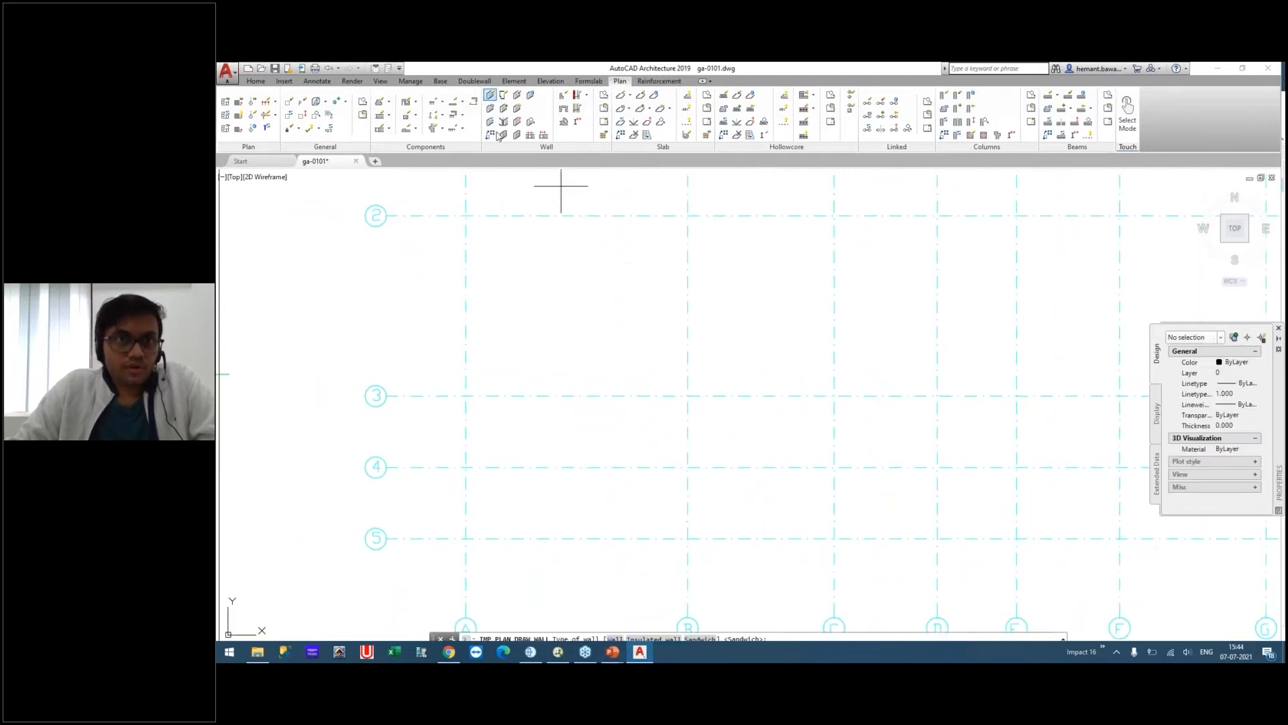
{"action": "left_click", "coordinate": [699, 639]}
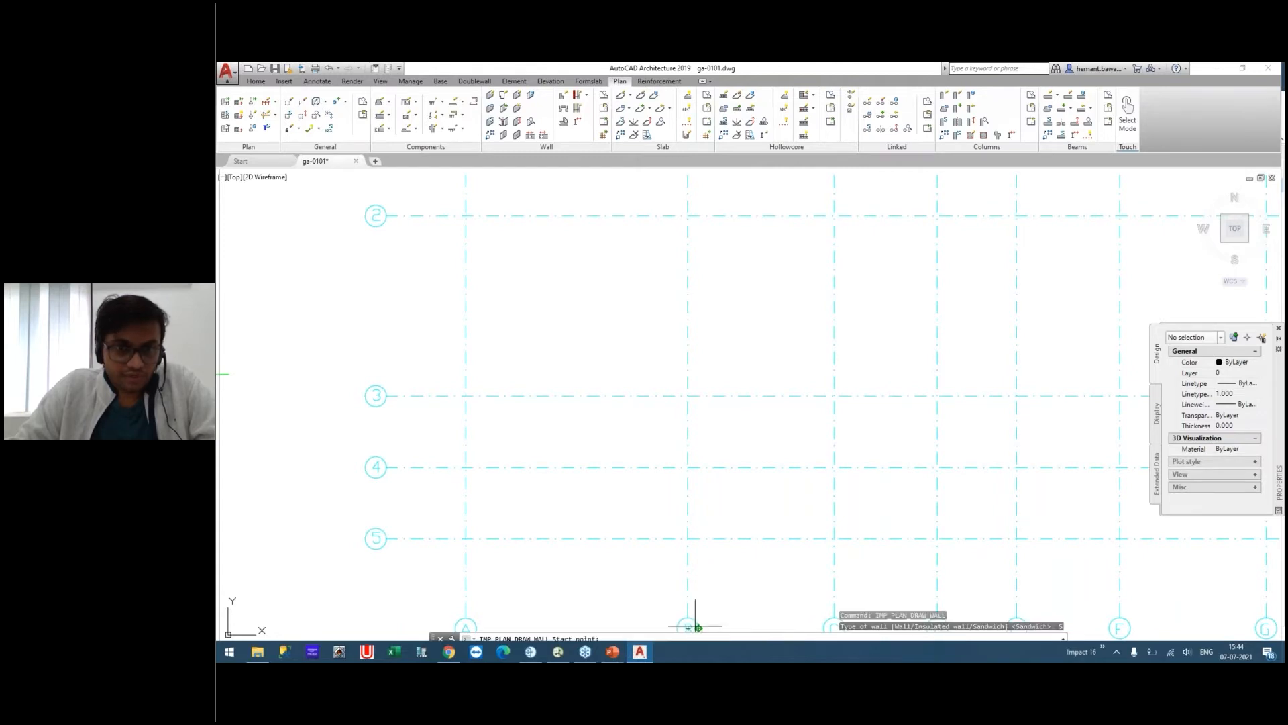
{"action": "left_click", "coordinate": [466, 466]}
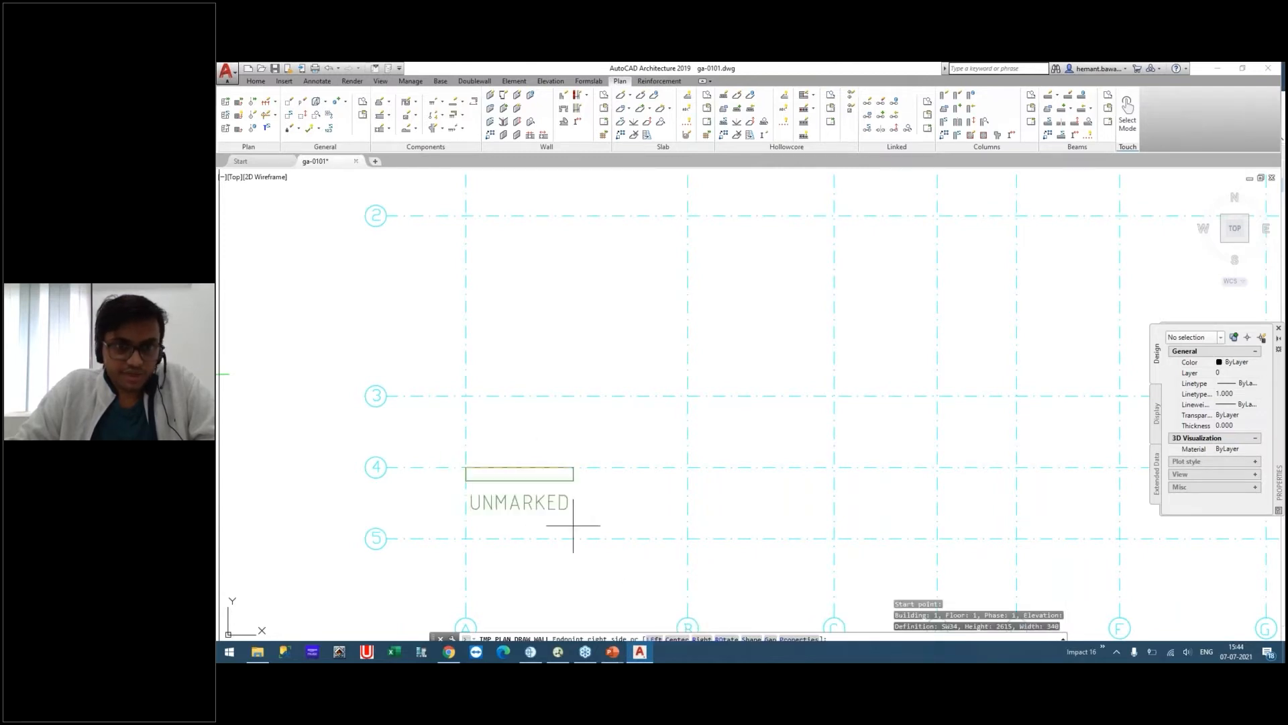
{"action": "left_click", "coordinate": [803, 639]}
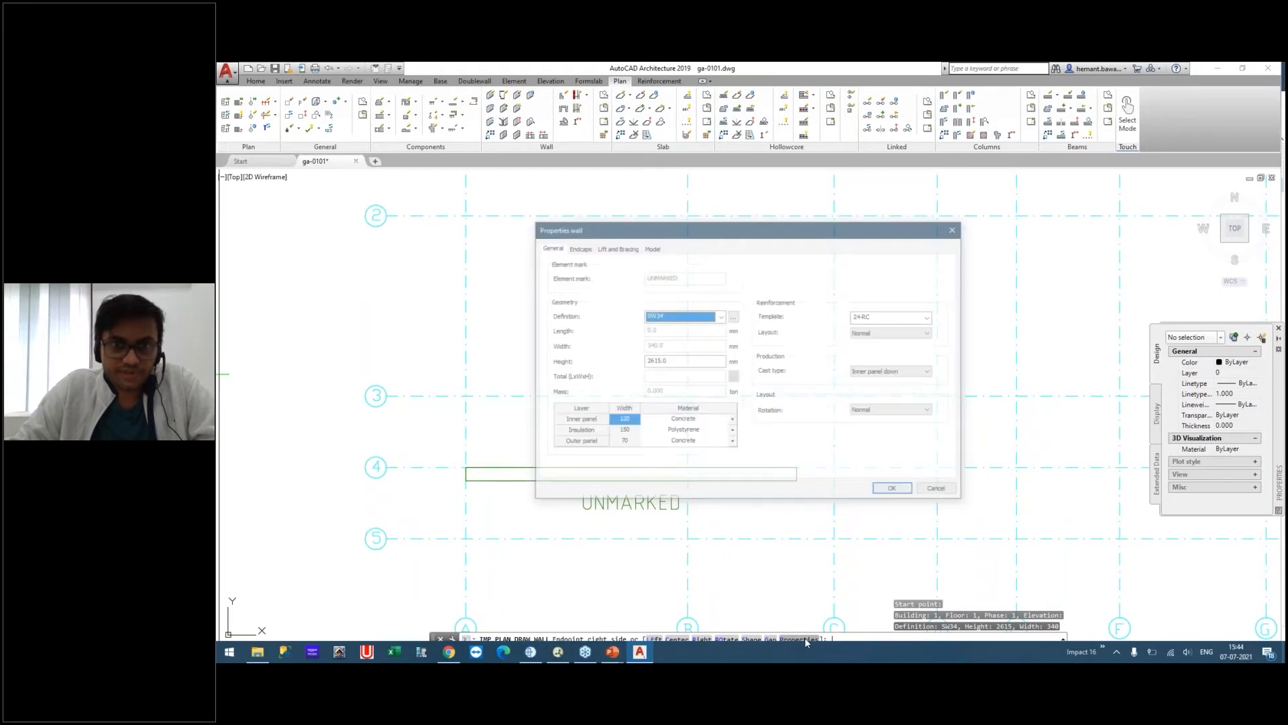
{"action": "left_click", "coordinate": [897, 490]}
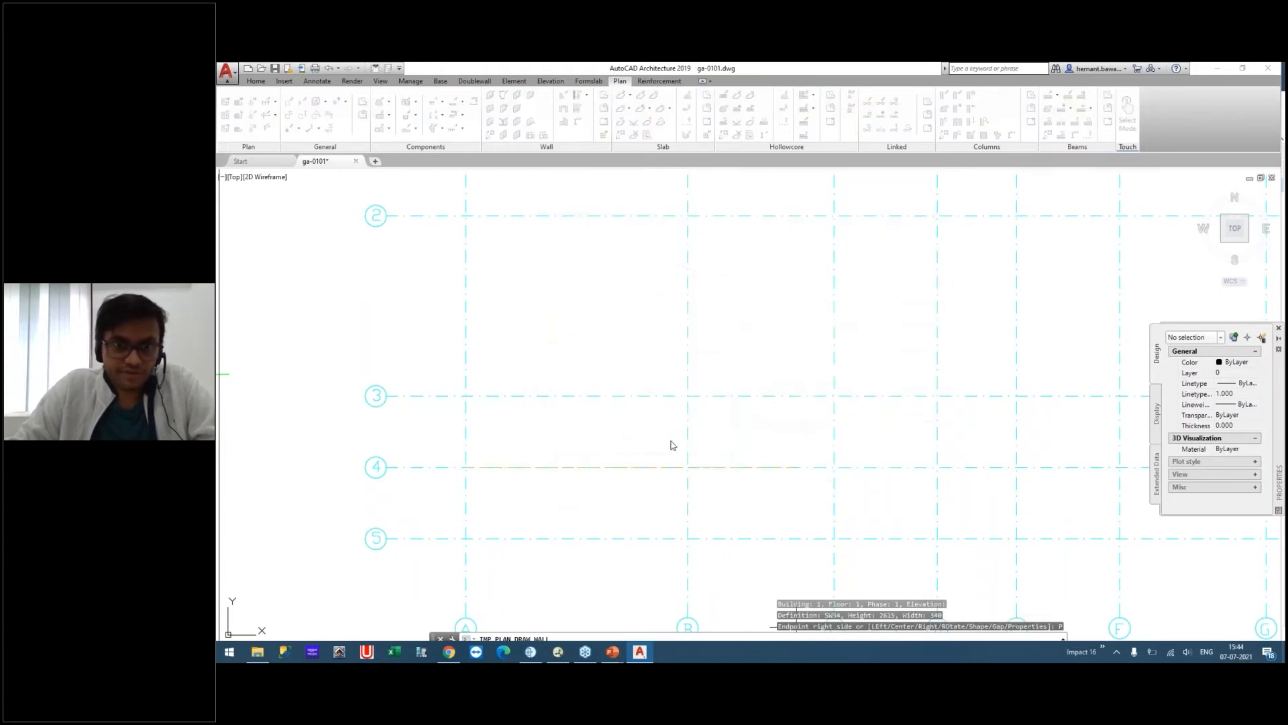
{"action": "left_click", "coordinate": [530, 467]}
{"action": "key", "text": "Return"}
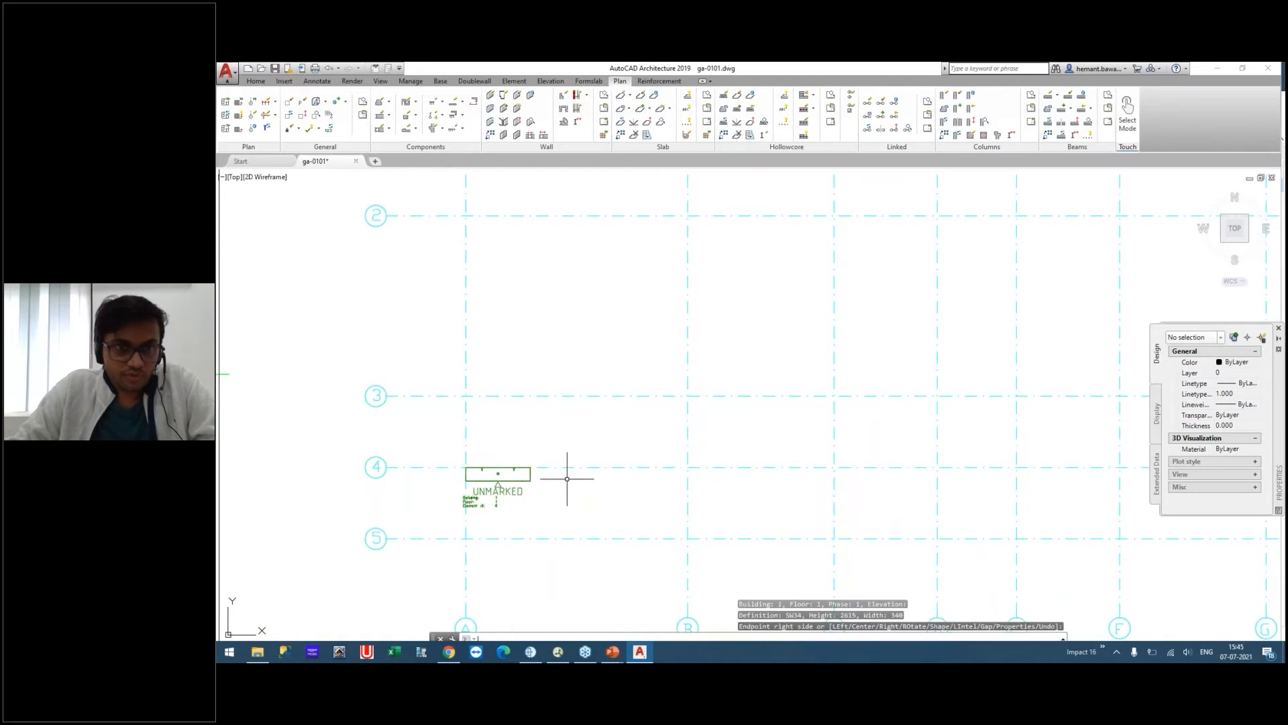
Draw an SW34 sandwich wall along grid line 3 from grid A to grid B.
{"action": "key", "text": "Return"}
{"action": "left_click", "coordinate": [466, 396]}
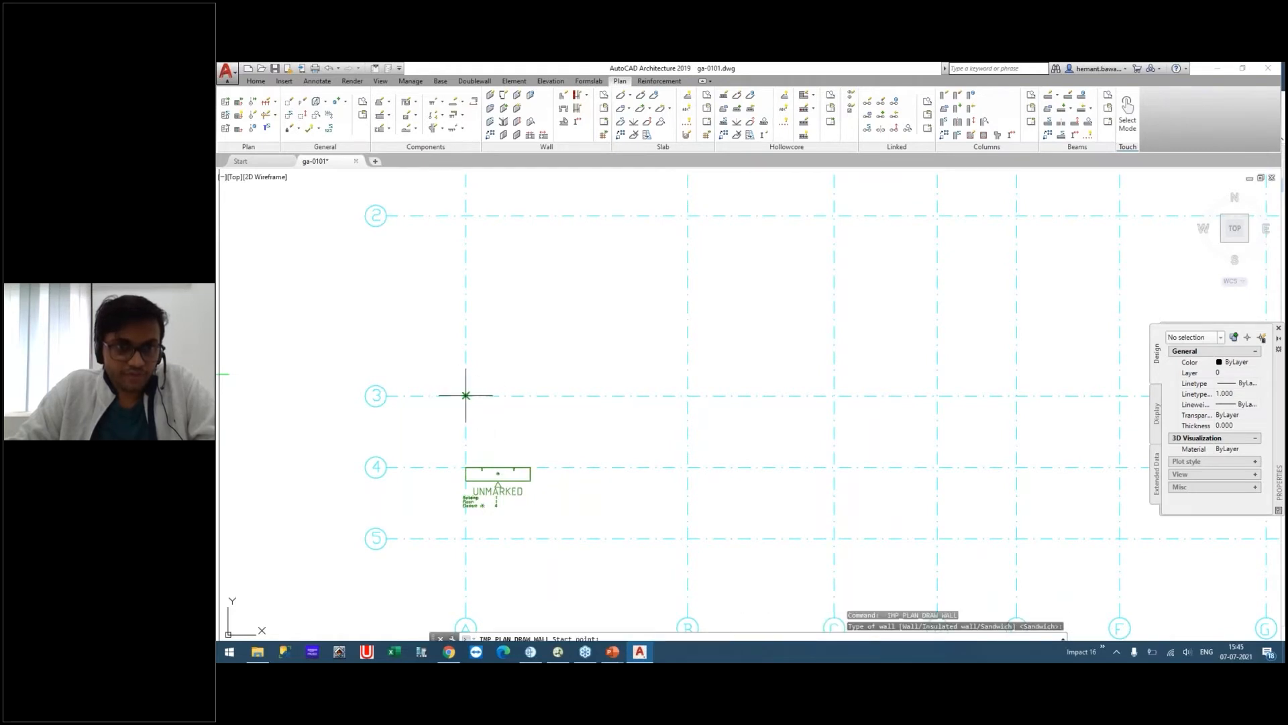
{"action": "left_click", "coordinate": [687, 396]}
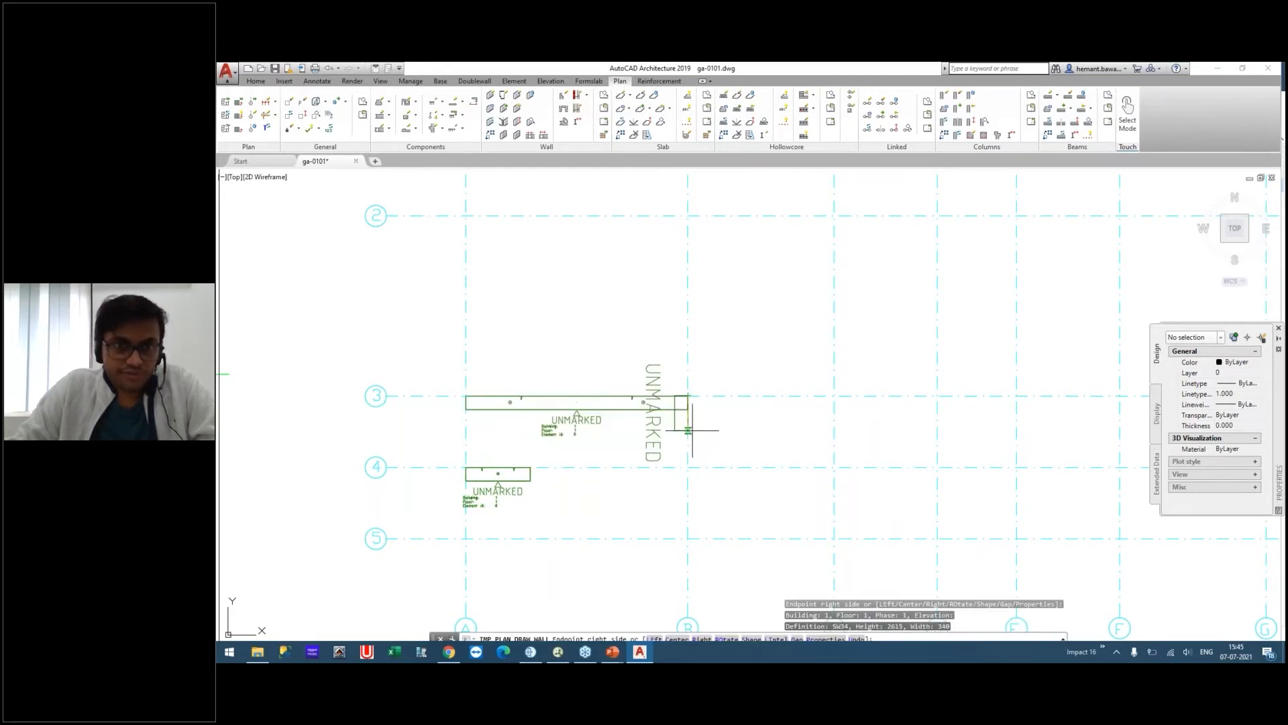
{"action": "key", "text": "Return"}
Draw an SW34 sandwich wall along grid line 2 from grid A to grid C.
{"action": "key", "text": "Return"}
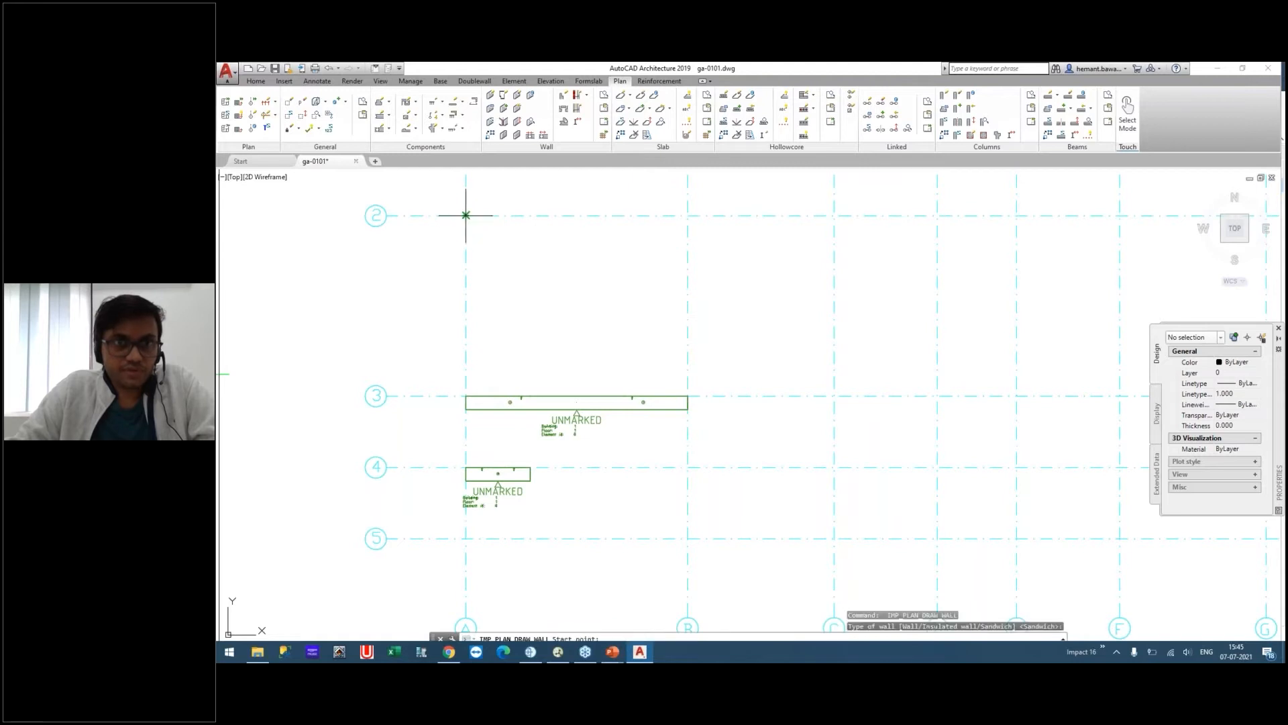
{"action": "left_click", "coordinate": [466, 215]}
{"action": "left_click", "coordinate": [834, 215]}
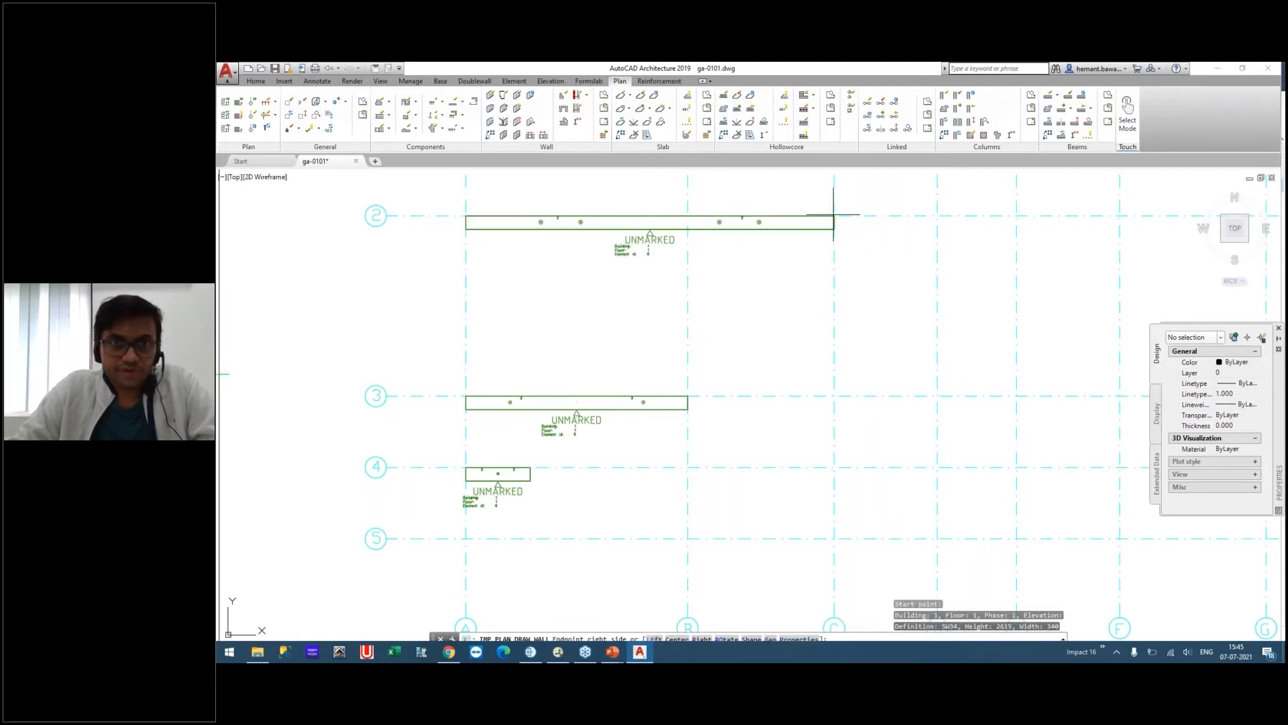
{"action": "key", "text": "Escape"}
{"action": "key", "text": "Escape"}
Examine the number and placement of lifting points and bracing inserts in the three walls on grid lines 2, 3 and 4.
{"action": "mouse_move", "coordinate": [581, 327]}
{"action": "middle_mouse_down"}
{"action": "mouse_move", "coordinate": [579, 348]}
{"action": "mouse_move", "coordinate": [516, 358]}
{"action": "mouse_move", "coordinate": [515, 323]}
{"action": "middle_mouse_up"}
{"action": "key", "text": "Escape"}
{"action": "mouse_move", "coordinate": [465, 475]}
{"action": "middle_mouse_down"}
{"action": "mouse_move", "coordinate": [587, 443]}
{"action": "mouse_move", "coordinate": [563, 463]}
{"action": "mouse_move", "coordinate": [564, 416]}
{"action": "middle_mouse_up"}
{"action": "key", "text": "Escape"}
{"action": "scroll", "coordinate": [505, 470], "scroll_direction": "up", "scroll_amount": 2}
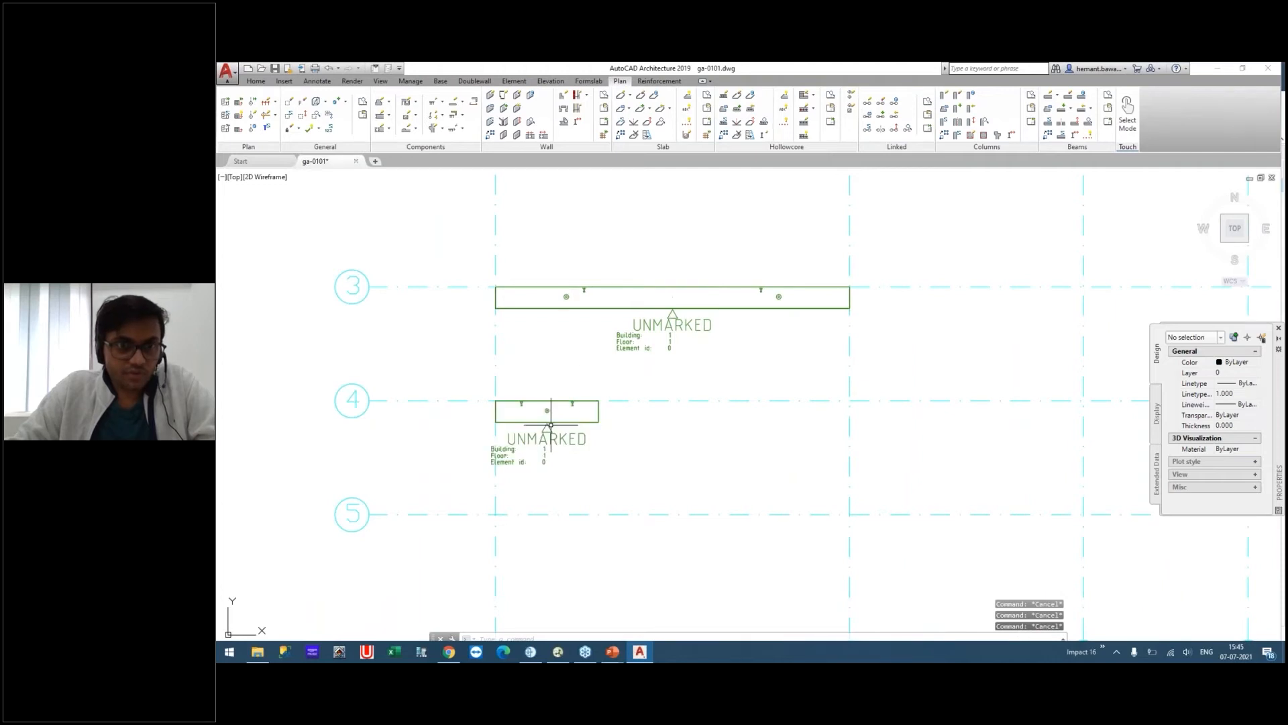
{"action": "scroll", "coordinate": [558, 424], "scroll_direction": "up", "scroll_amount": 1}
{"action": "middle_click_drag", "start_coordinate": [564, 308], "coordinate": [467, 455]}
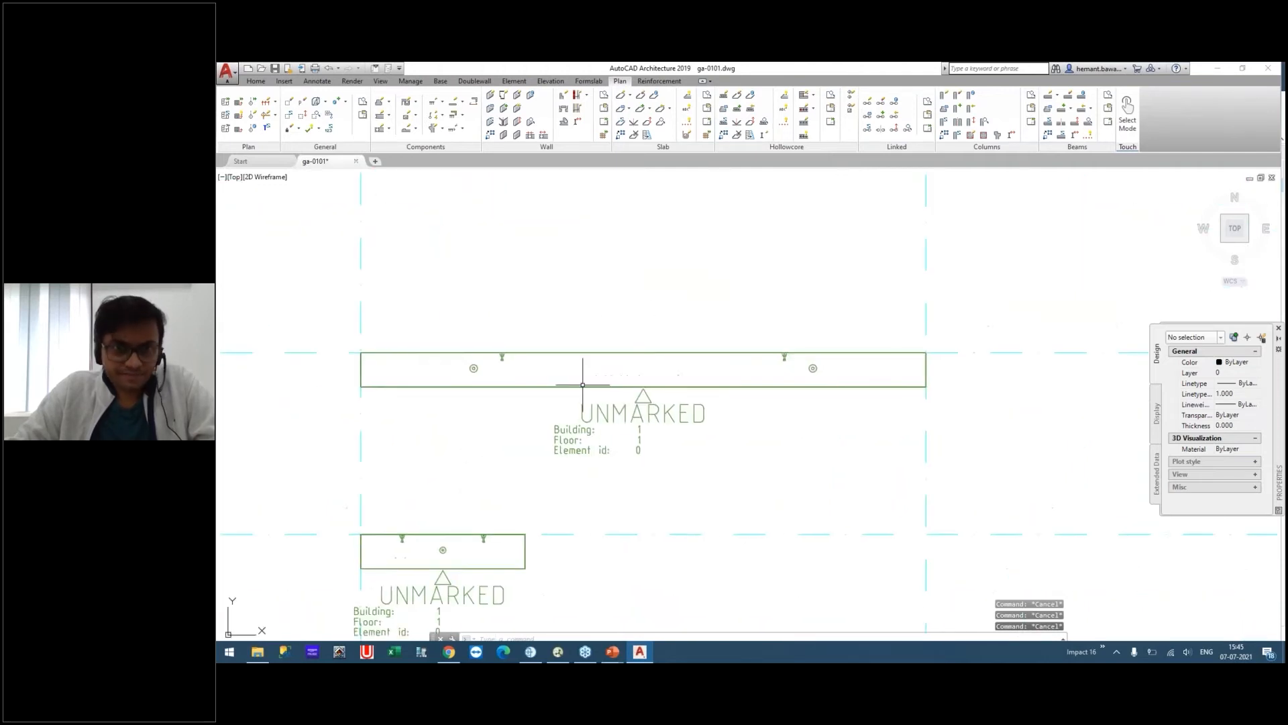
{"action": "scroll", "coordinate": [603, 320], "scroll_direction": "down", "scroll_amount": 1}
{"action": "mouse_move", "coordinate": [537, 371]}
{"action": "middle_mouse_down"}
{"action": "mouse_move", "coordinate": [503, 452]}
{"action": "mouse_move", "coordinate": [539, 421]}
{"action": "mouse_move", "coordinate": [631, 386]}
{"action": "middle_mouse_up"}
{"action": "mouse_move", "coordinate": [696, 336]}
{"action": "middle_mouse_down"}
{"action": "mouse_move", "coordinate": [592, 437]}
{"action": "mouse_move", "coordinate": [585, 472]}
{"action": "middle_mouse_up"}
{"action": "middle_click_drag", "start_coordinate": [679, 510], "coordinate": [650, 429]}
{"action": "scroll", "coordinate": [572, 279], "scroll_direction": "up", "scroll_amount": 2}
{"action": "mouse_move", "coordinate": [577, 305]}
{"action": "middle_mouse_down"}
{"action": "mouse_move", "coordinate": [753, 313]}
{"action": "mouse_move", "coordinate": [610, 337]}
{"action": "middle_mouse_up"}
Measure the spacing between the two lifting points near the grid A end of the wall on grid line 2.
{"action": "key", "text": "Escape"}
{"action": "scroll", "coordinate": [463, 351], "scroll_direction": "up", "scroll_amount": 2}
{"action": "middle_click_drag", "start_coordinate": [463, 351], "coordinate": [565, 365]}
{"action": "type", "text": "5"}
{"action": "key", "text": "Return"}
{"action": "scroll", "coordinate": [481, 329], "scroll_direction": "up", "scroll_amount": 2}
{"action": "scroll", "coordinate": [481, 330], "scroll_direction": "up", "scroll_amount": 3}
{"action": "left_click", "coordinate": [463, 359]}
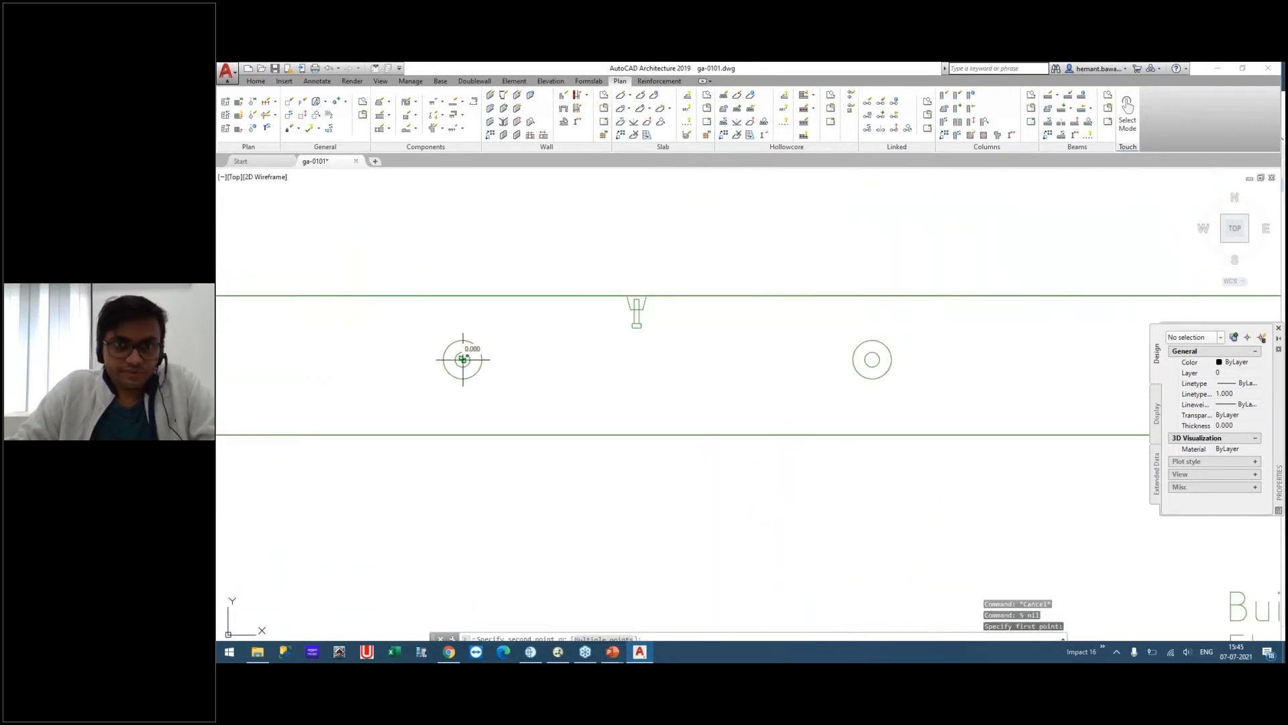
{"action": "left_click", "coordinate": [872, 357]}
{"action": "key", "text": "Escape"}
Measure the length of the wall on grid line 3 from its grid A end to its grid B end.
{"action": "scroll", "coordinate": [802, 348], "scroll_direction": "down", "scroll_amount": 4}
{"action": "type", "text": "5"}
{"action": "key", "text": "Return"}
{"action": "middle_click_drag", "start_coordinate": [587, 331], "coordinate": [786, 313]}
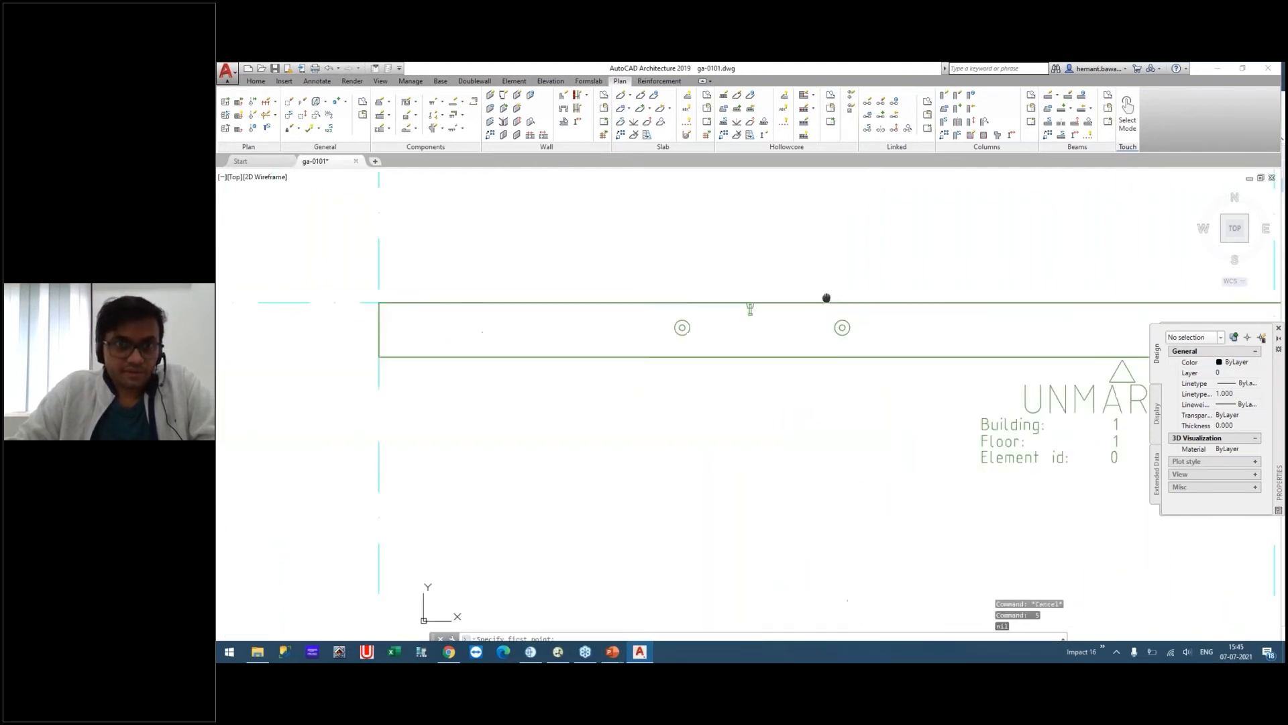
{"action": "scroll", "coordinate": [752, 307], "scroll_direction": "up", "scroll_amount": 4}
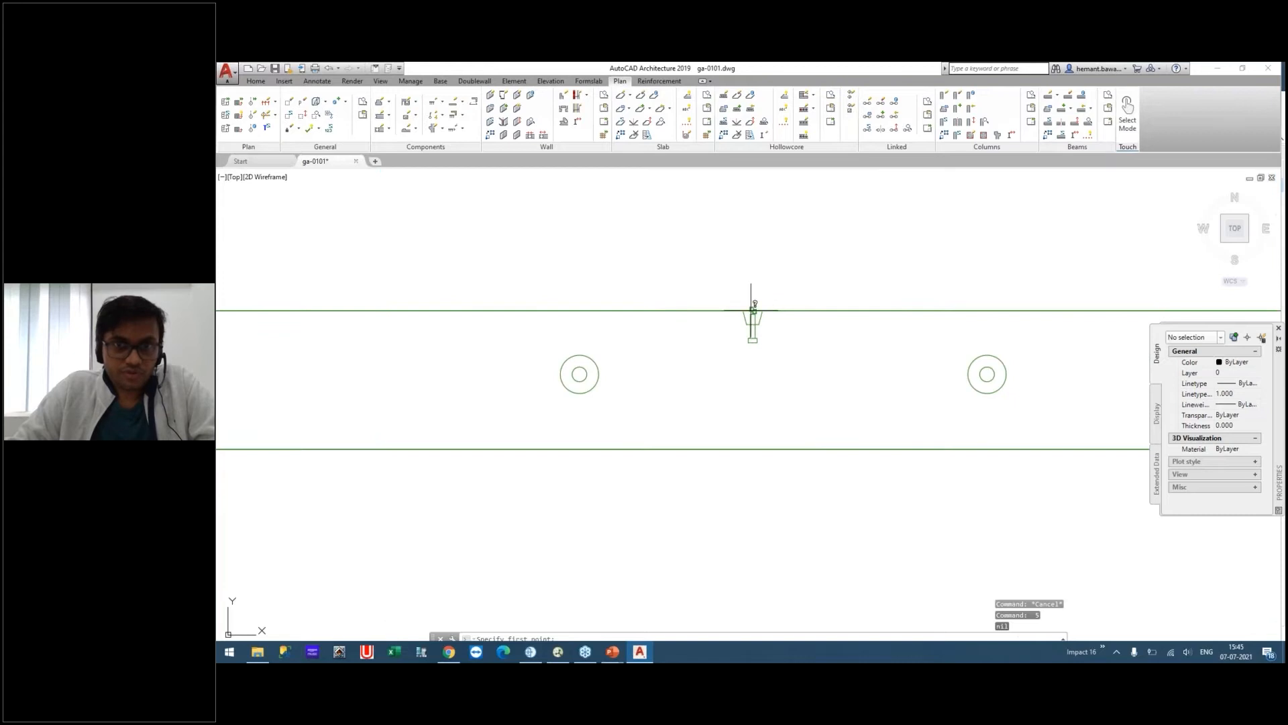
{"action": "scroll", "coordinate": [752, 308], "scroll_direction": "down", "scroll_amount": 5}
{"action": "middle_click_drag", "start_coordinate": [662, 290], "coordinate": [489, 120]}
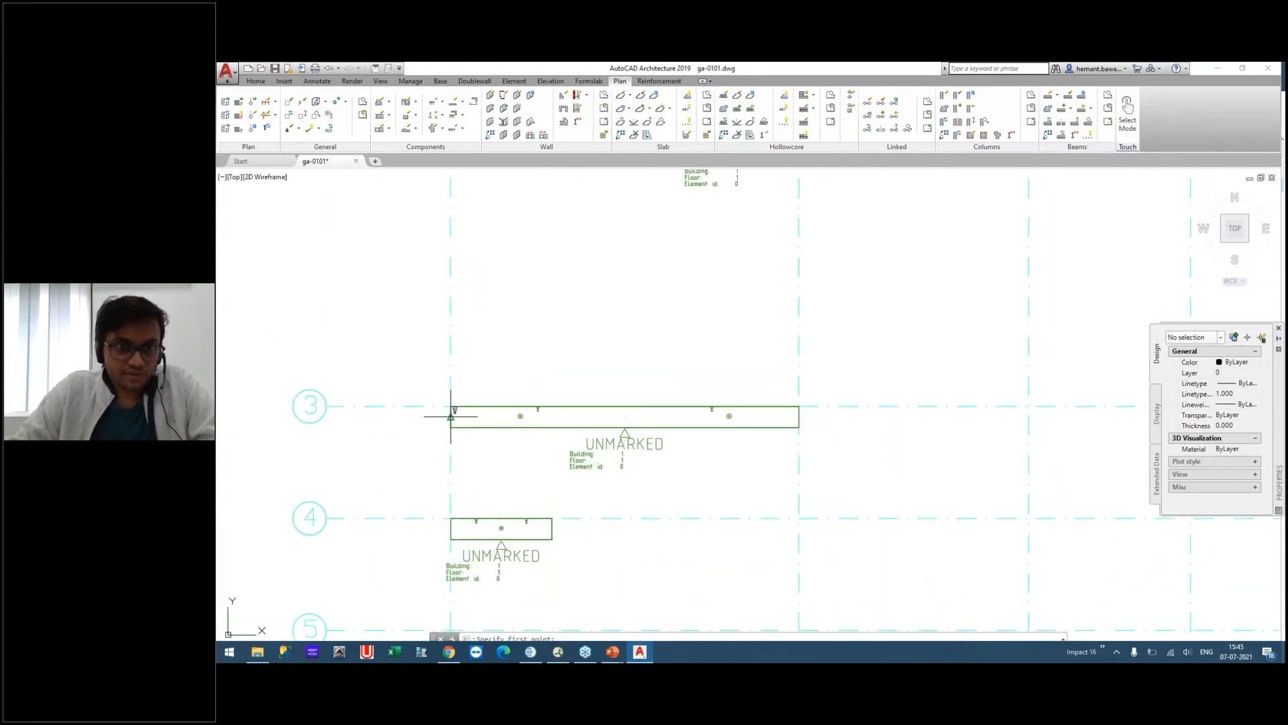
{"action": "left_click", "coordinate": [450, 416]}
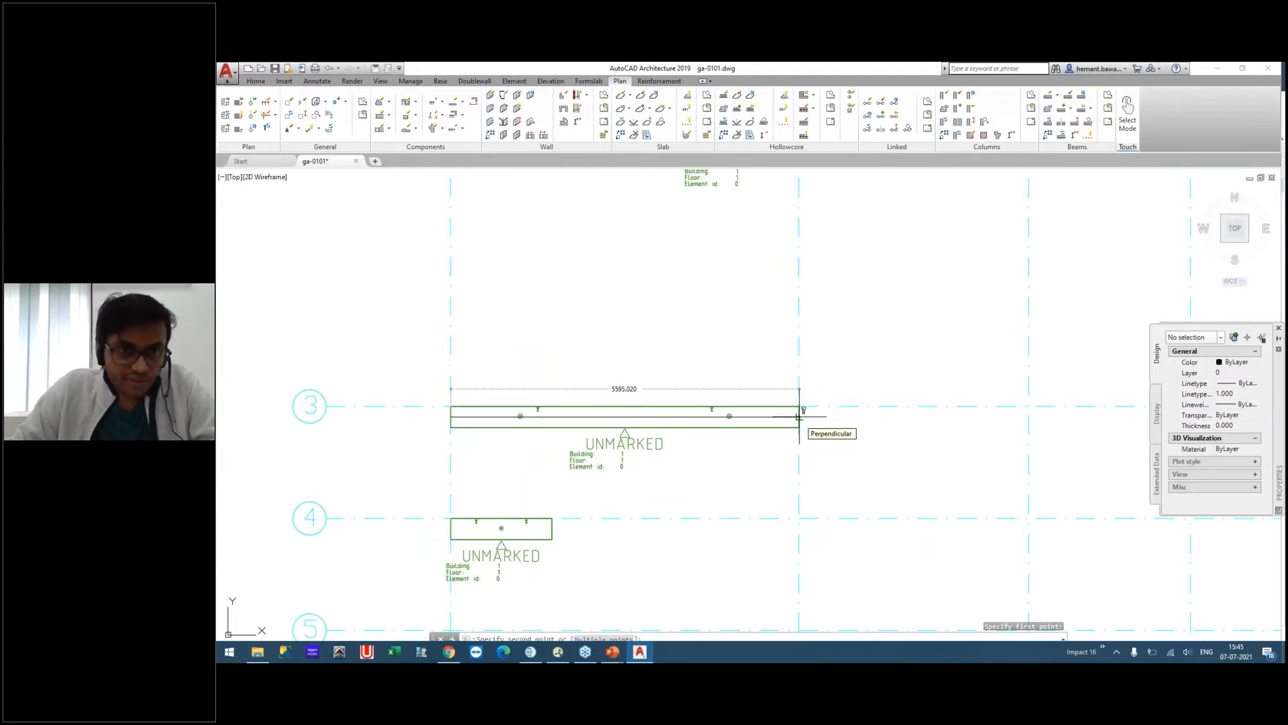
{"action": "key", "text": "Escape"}
{"action": "key", "text": "Escape"}
Measure the distance from the bracing insert to the grid A end of the wall on grid line 3.
{"action": "scroll", "coordinate": [571, 382], "scroll_direction": "up", "scroll_amount": 2}
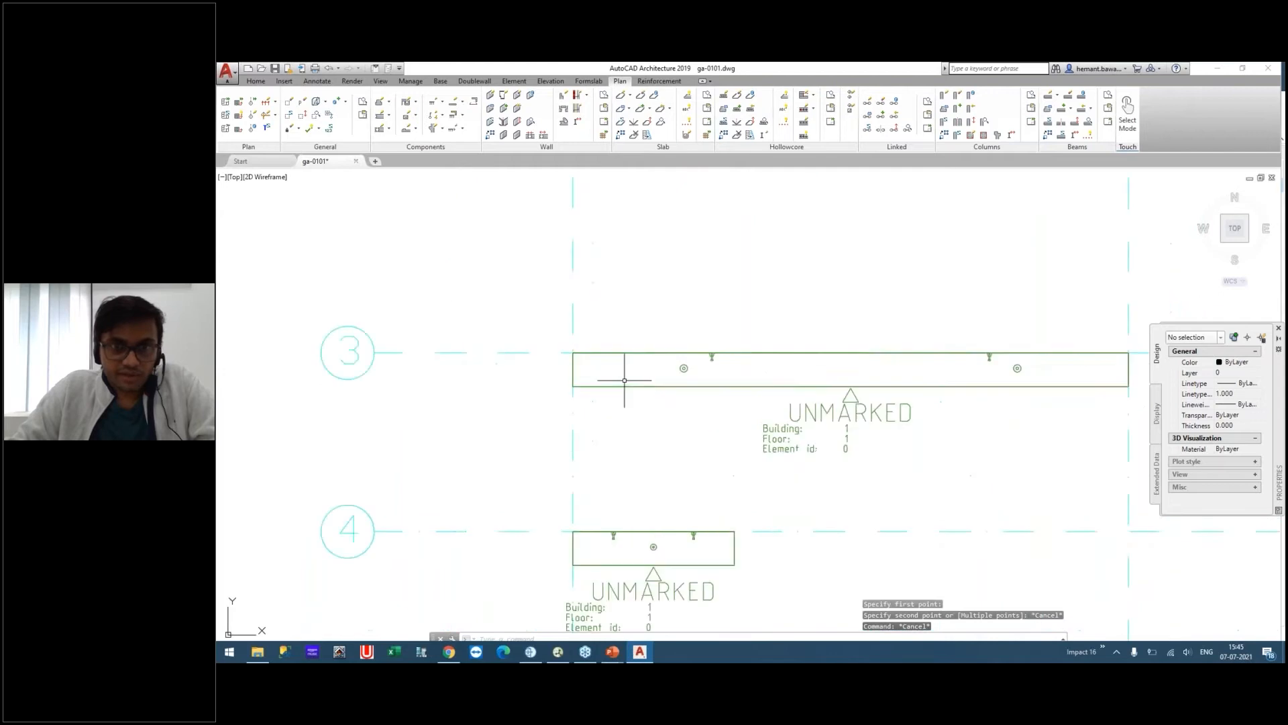
{"action": "type", "text": "5"}
{"action": "key", "text": "Return"}
{"action": "scroll", "coordinate": [739, 331], "scroll_direction": "up", "scroll_amount": 5}
{"action": "left_click", "coordinate": [568, 442]}
{"action": "scroll", "coordinate": [694, 340], "scroll_direction": "down", "scroll_amount": 4}
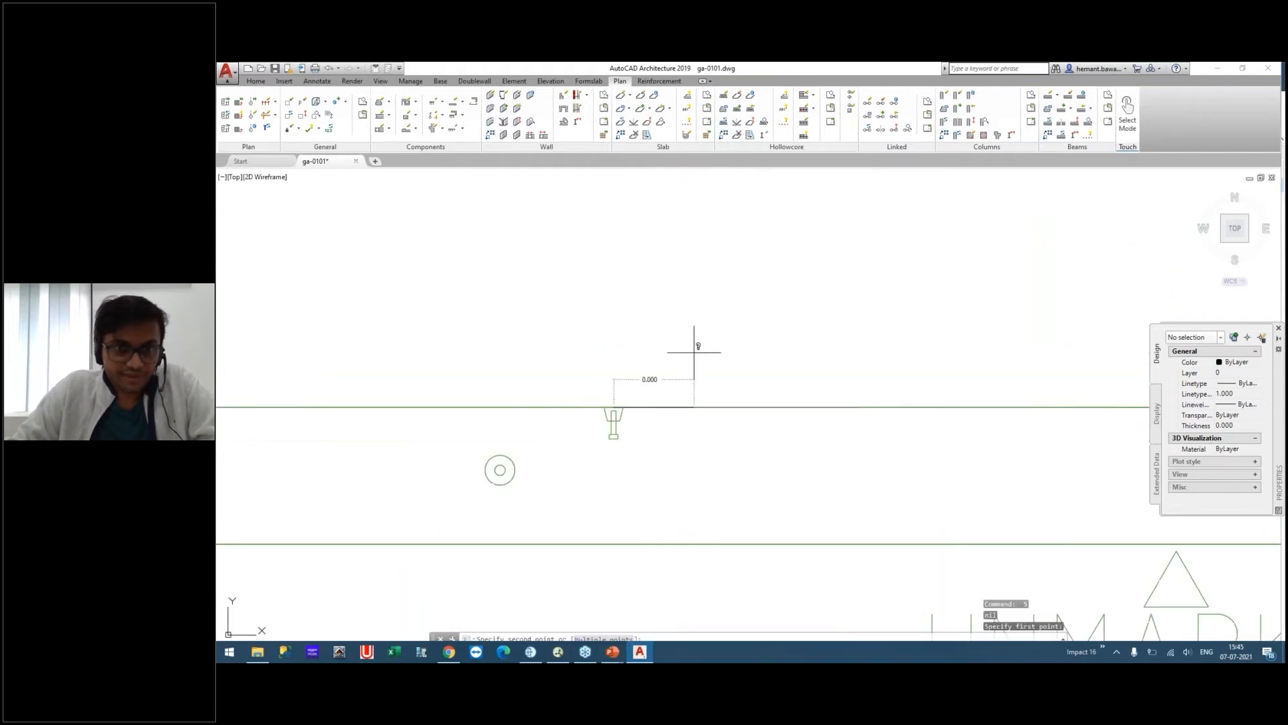
{"action": "left_click", "coordinate": [296, 387]}
{"action": "mouse_move", "coordinate": [402, 350]}
{"action": "middle_mouse_down"}
{"action": "mouse_move", "coordinate": [516, 295]}
{"action": "mouse_move", "coordinate": [596, 291]}
{"action": "mouse_move", "coordinate": [533, 355]}
{"action": "middle_mouse_up"}
{"action": "scroll", "coordinate": [517, 299], "scroll_direction": "down", "scroll_amount": 4}
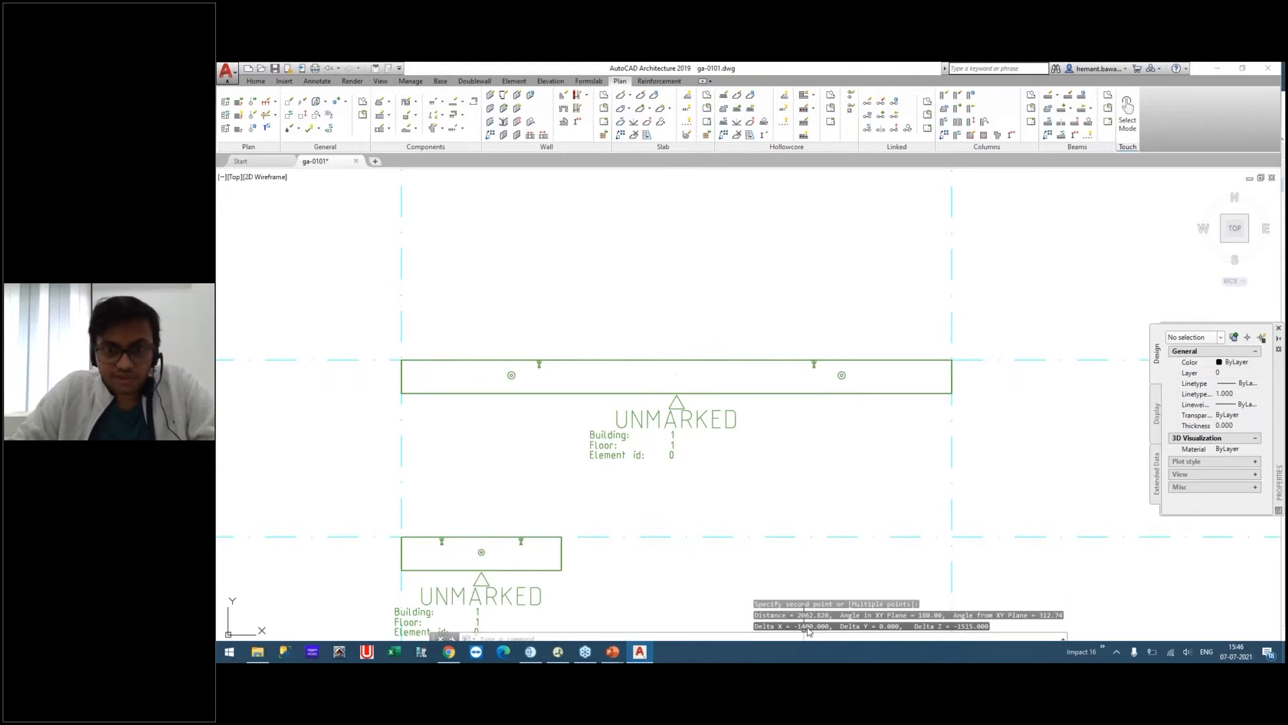
View the walls in a southeast isometric view and orbit to the bracing side of the wall on grid line 3.
{"action": "middle_click_drag", "start_coordinate": [641, 411], "coordinate": [668, 263]}
{"action": "key", "text": "Escape"}
{"action": "middle_click_drag", "start_coordinate": [598, 371], "coordinate": [595, 509]}
{"action": "key", "text": "Escape"}
{"action": "middle_click_drag", "start_coordinate": [817, 304], "coordinate": [689, 442]}
{"action": "scroll", "coordinate": [678, 302], "scroll_direction": "down", "scroll_amount": 2}
{"action": "scroll", "coordinate": [695, 362], "scroll_direction": "up", "scroll_amount": 2}
{"action": "left_click", "coordinate": [750, 399]}
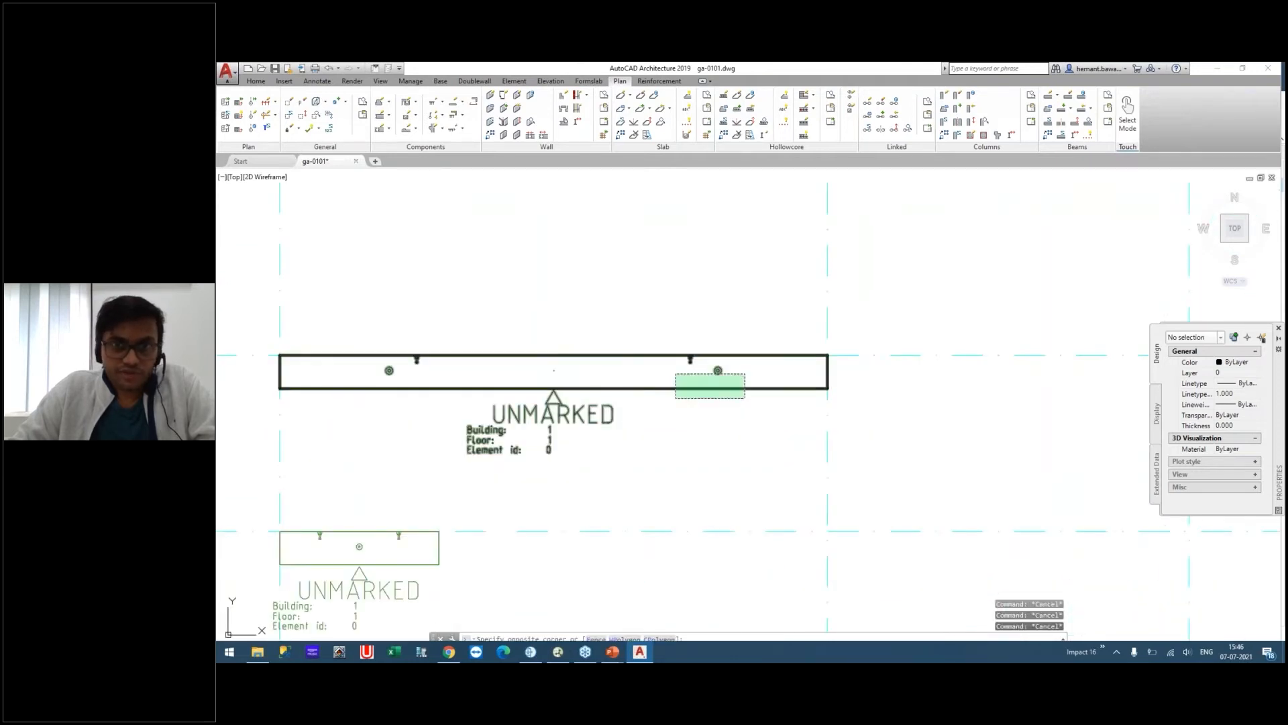
{"action": "left_click", "coordinate": [680, 375]}
{"action": "left_click", "coordinate": [1246, 240]}
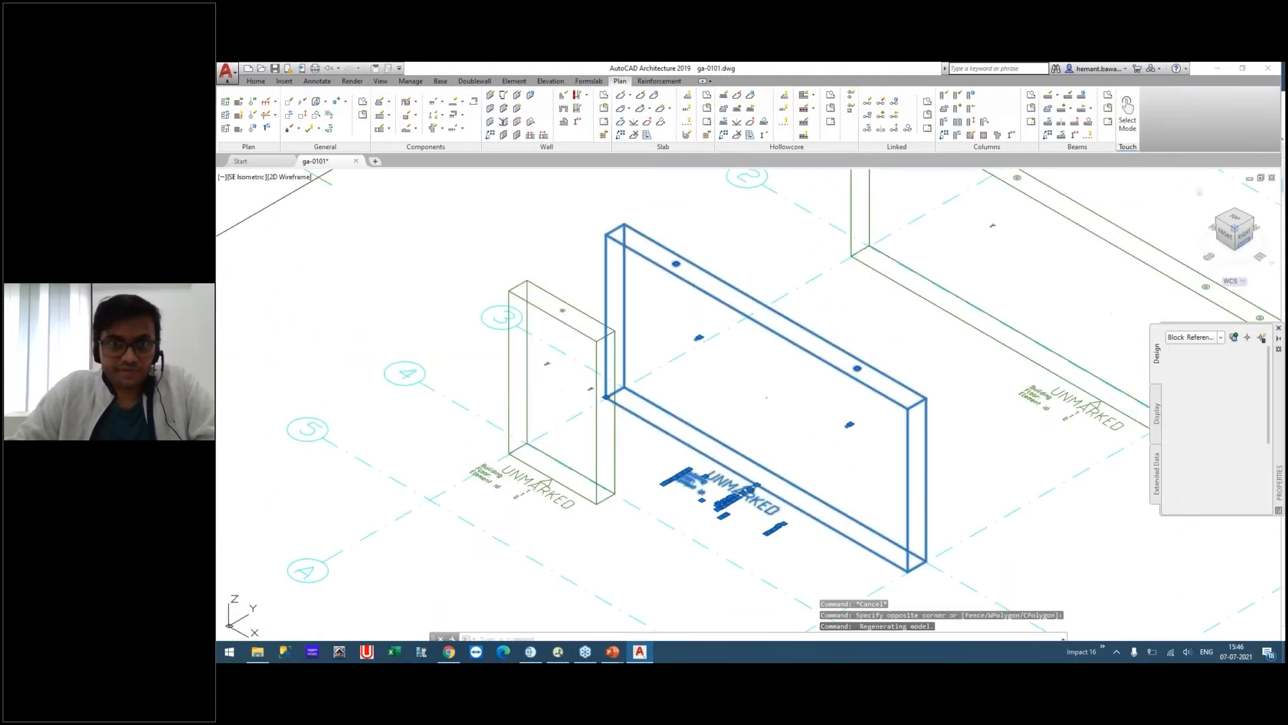
{"action": "scroll", "coordinate": [761, 322], "scroll_direction": "up", "scroll_amount": 2}
{"action": "middle_click_drag", "start_coordinate": [762, 323], "coordinate": [411, 305]}
{"action": "key", "text": "Escape"}
{"action": "key", "text": "Escape"}
{"action": "middle_click_drag", "start_coordinate": [671, 346], "coordinate": [596, 349], "text": "shift"}
Measure the vertical distance from the bracing insert to the top edge of the grid line 3 wall.
{"action": "key", "text": "Return"}
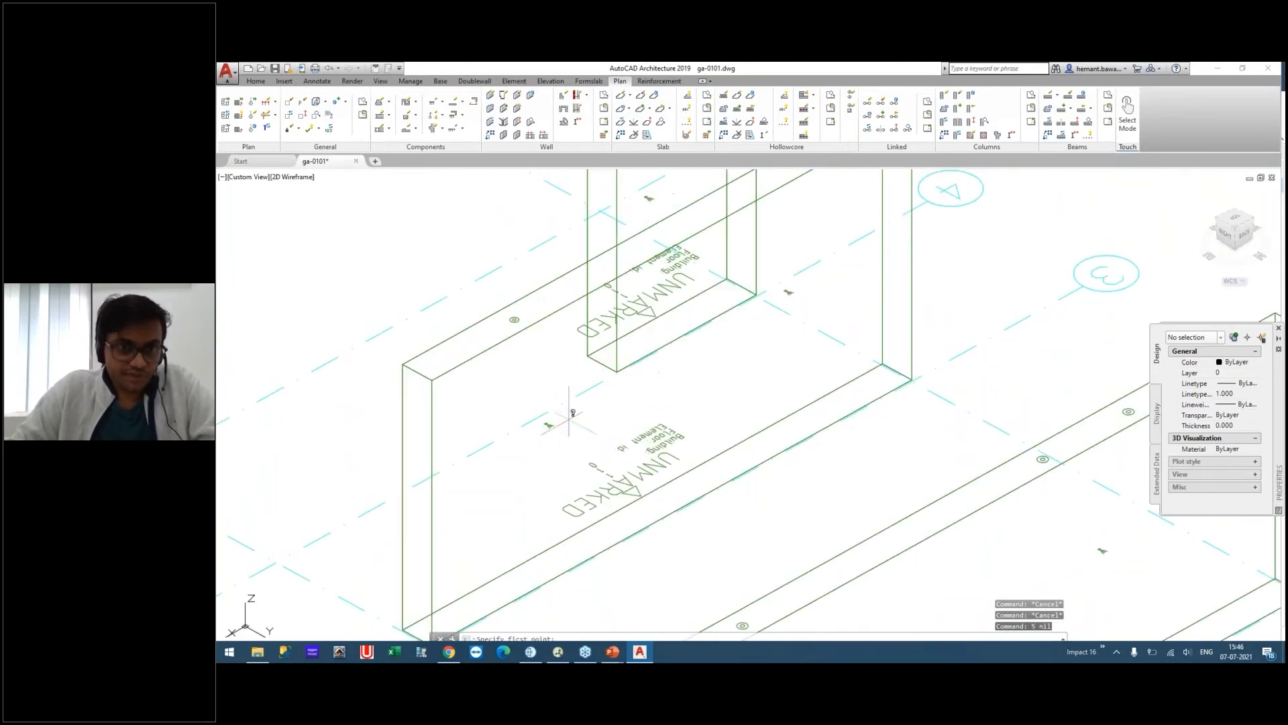
{"action": "scroll", "coordinate": [570, 414], "scroll_direction": "up", "scroll_amount": 6}
{"action": "left_click", "coordinate": [423, 492]}
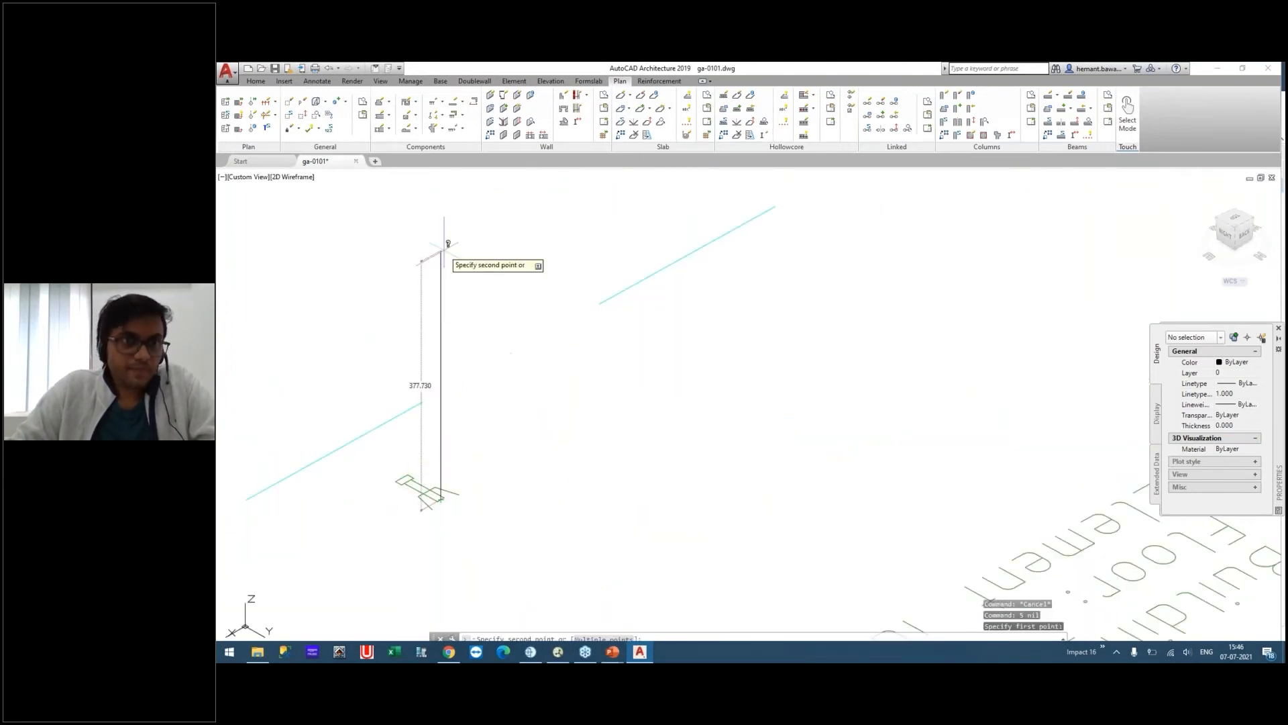
{"action": "scroll", "coordinate": [443, 259], "scroll_direction": "down", "scroll_amount": 10}
{"action": "left_click", "coordinate": [443, 208]}
{"action": "middle_click_drag", "start_coordinate": [453, 274], "coordinate": [455, 276]}
{"action": "scroll", "coordinate": [540, 320], "scroll_direction": "up", "scroll_amount": 3}
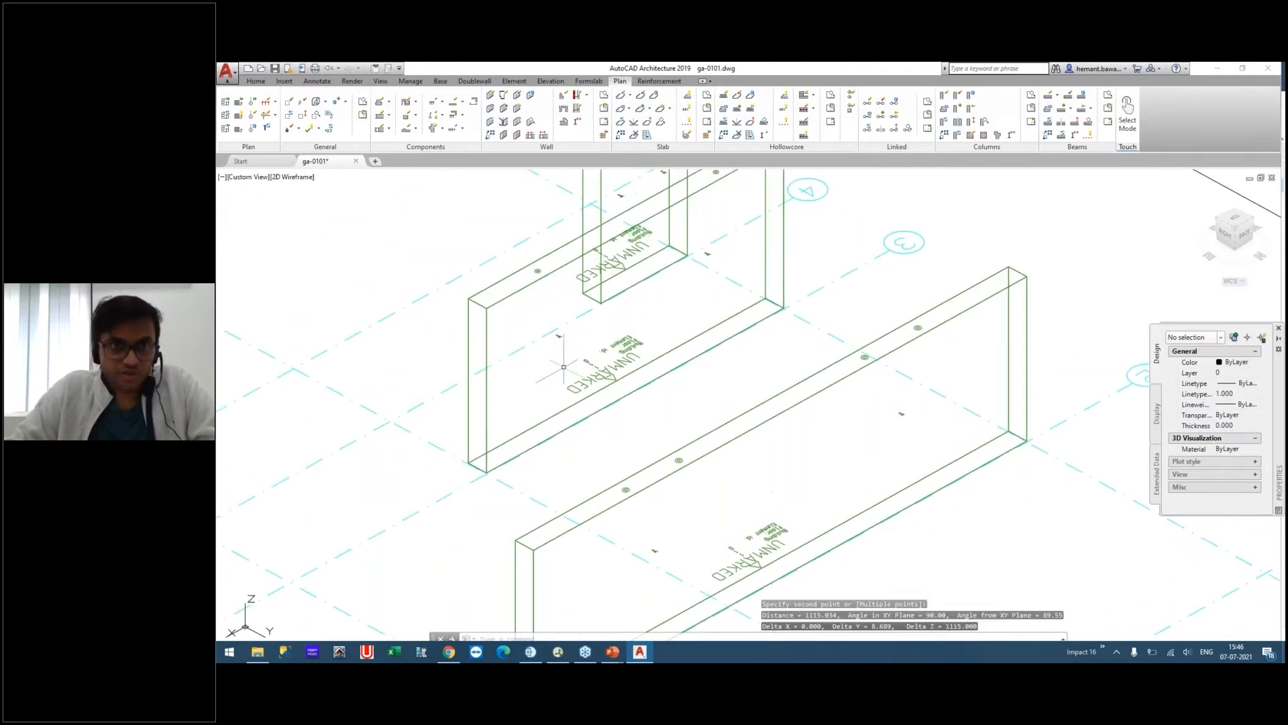
Measure the height of the bracing insert above the bottom edge of the grid line 3 wall.
{"action": "scroll", "coordinate": [552, 312], "scroll_direction": "up", "scroll_amount": 3}
{"action": "key", "text": "Return"}
{"action": "scroll", "coordinate": [550, 310], "scroll_direction": "down", "scroll_amount": 2}
{"action": "left_click", "coordinate": [551, 310]}
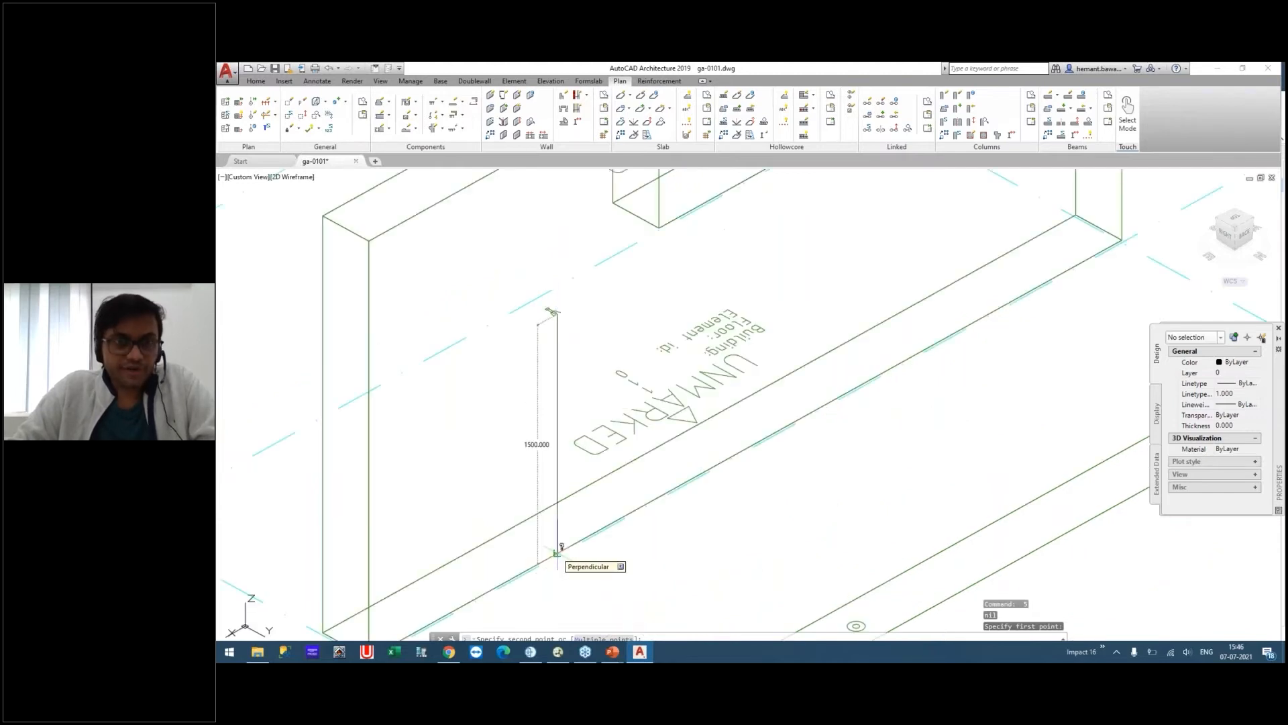
{"action": "key", "text": "Escape"}
{"action": "key", "text": "Escape"}
{"action": "scroll", "coordinate": [637, 354], "scroll_direction": "down", "scroll_amount": 6}
{"action": "key", "text": "Escape"}
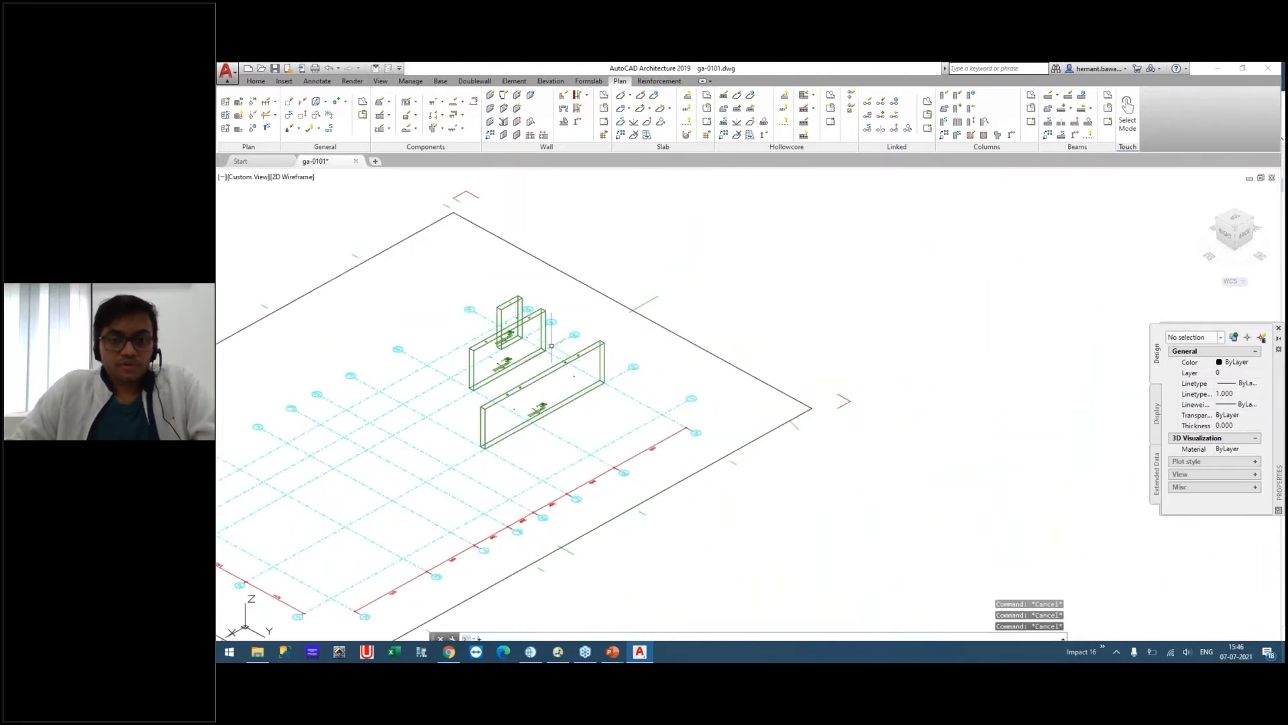
Return to the top plan view of the three walls.
{"action": "key", "text": "Return"}
{"action": "key", "text": "Escape"}
{"action": "key", "text": "Escape"}
{"action": "middle_click_drag", "start_coordinate": [601, 435], "coordinate": [573, 319]}
{"action": "scroll", "coordinate": [552, 267], "scroll_direction": "up", "scroll_amount": 4}
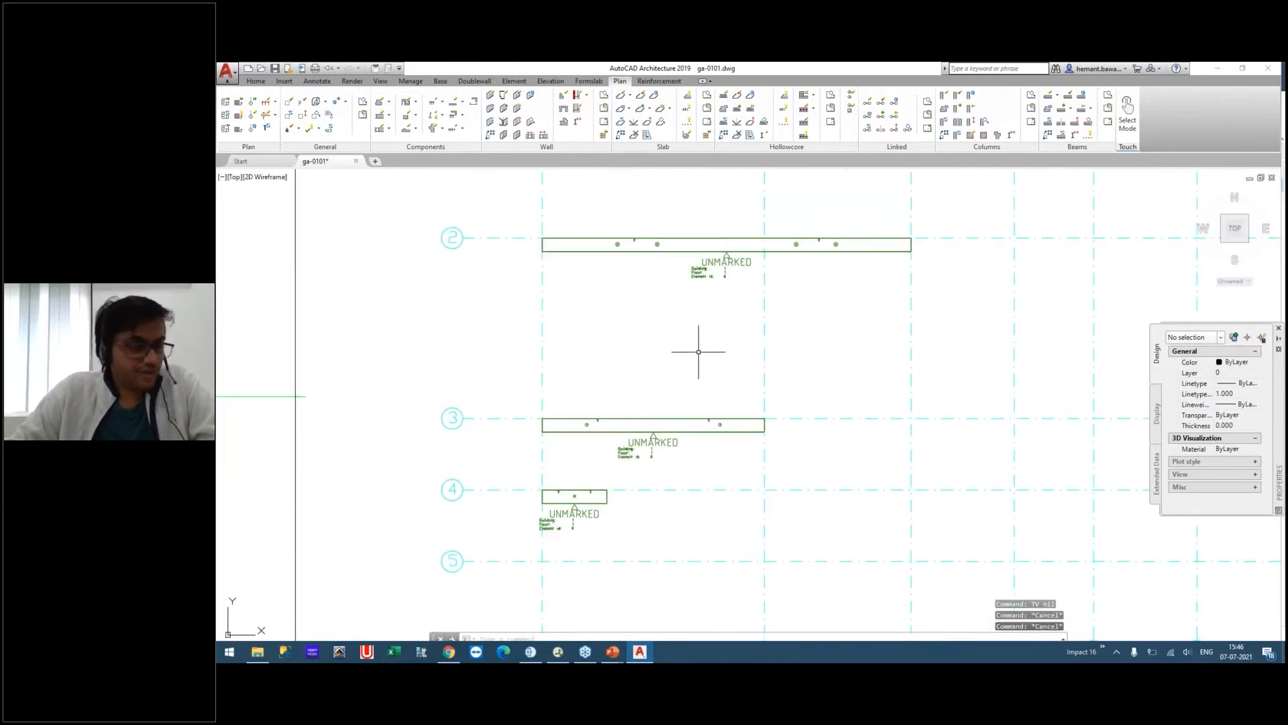
Create a new wall definition of type Wall named W20.
{"action": "middle_click_drag", "start_coordinate": [630, 313], "coordinate": [557, 293]}
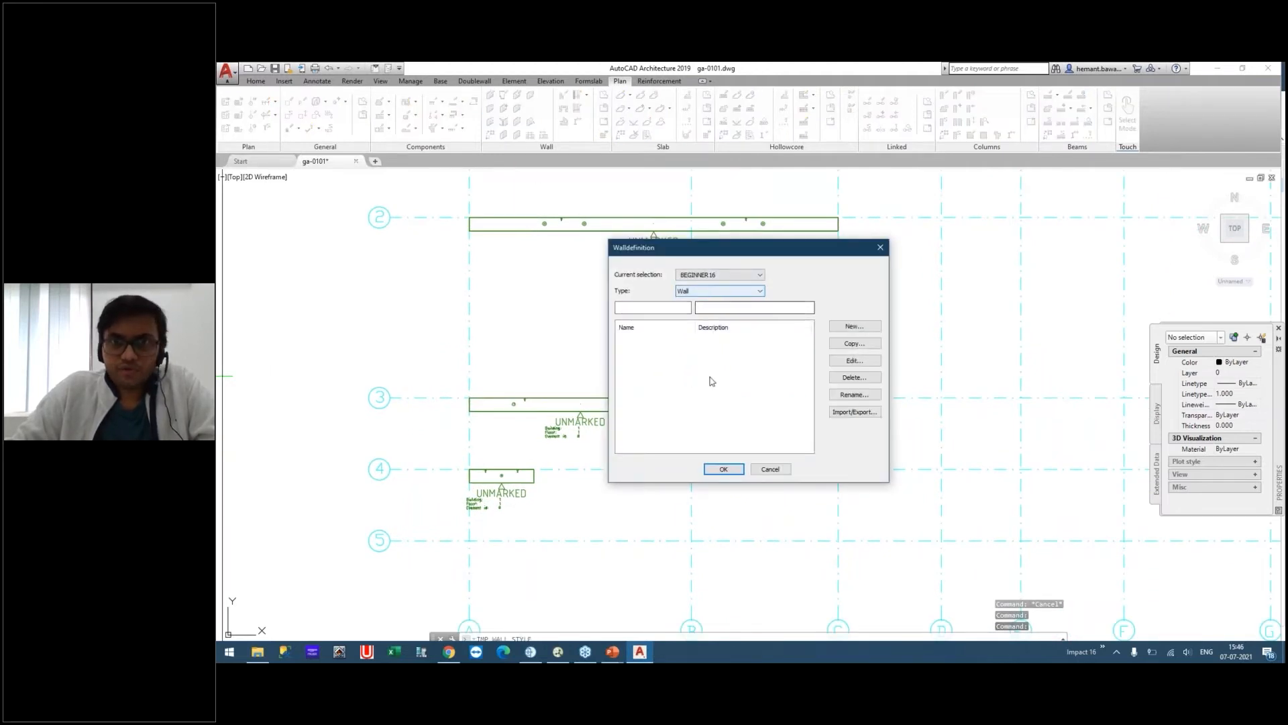
{"action": "left_click", "coordinate": [852, 326]}
{"action": "type", "text": "W20"}
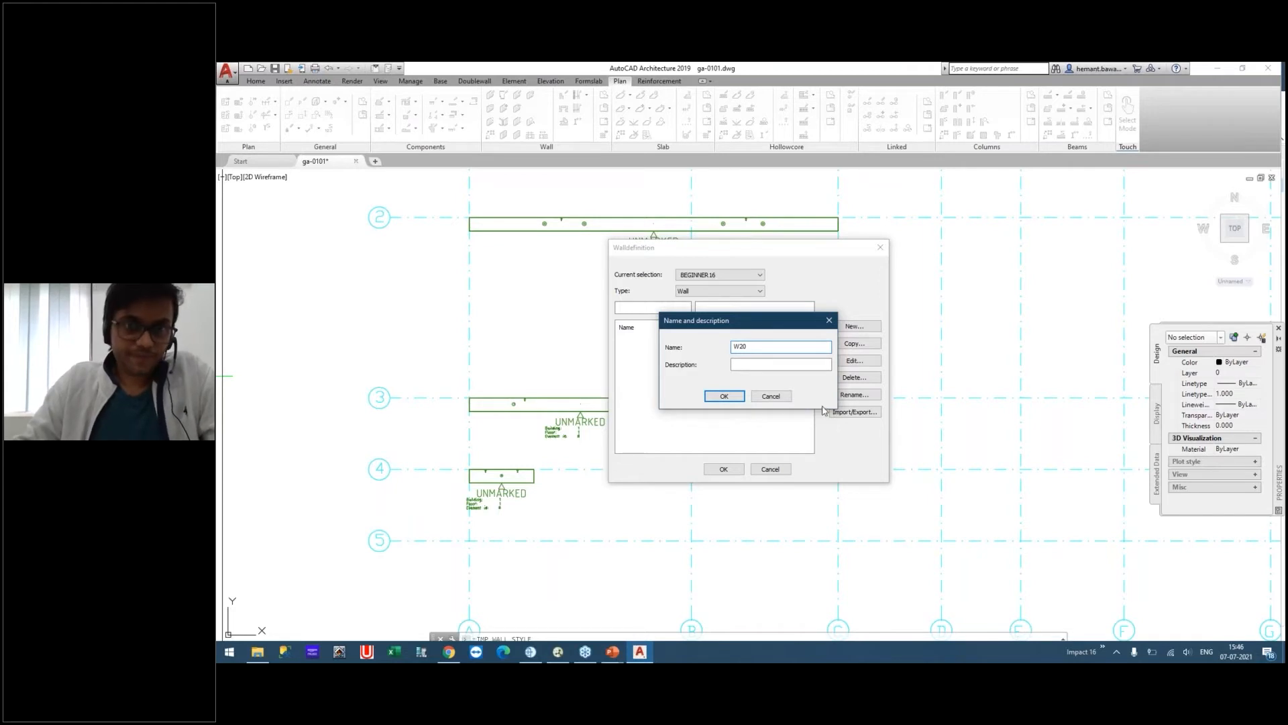
{"action": "left_click", "coordinate": [724, 395]}
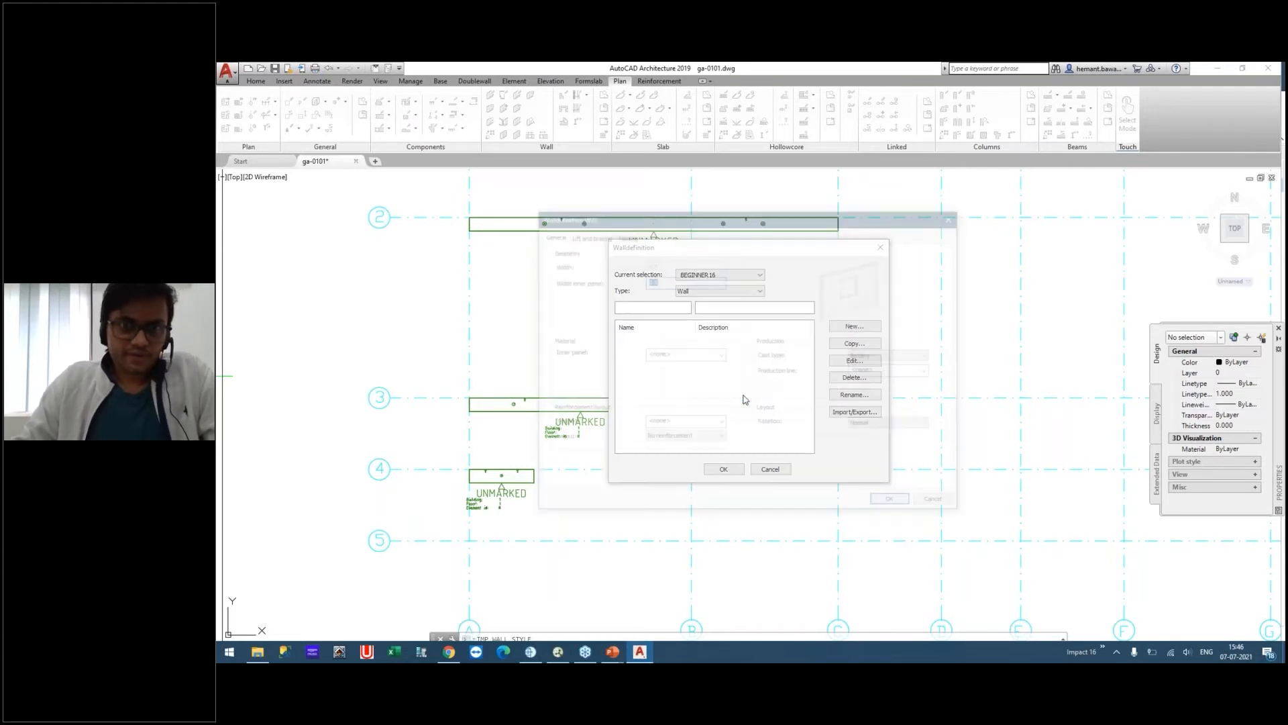
Set W20's inner panel width to 200 and its inner panel material to Concrete.
{"action": "type", "text": "200"}
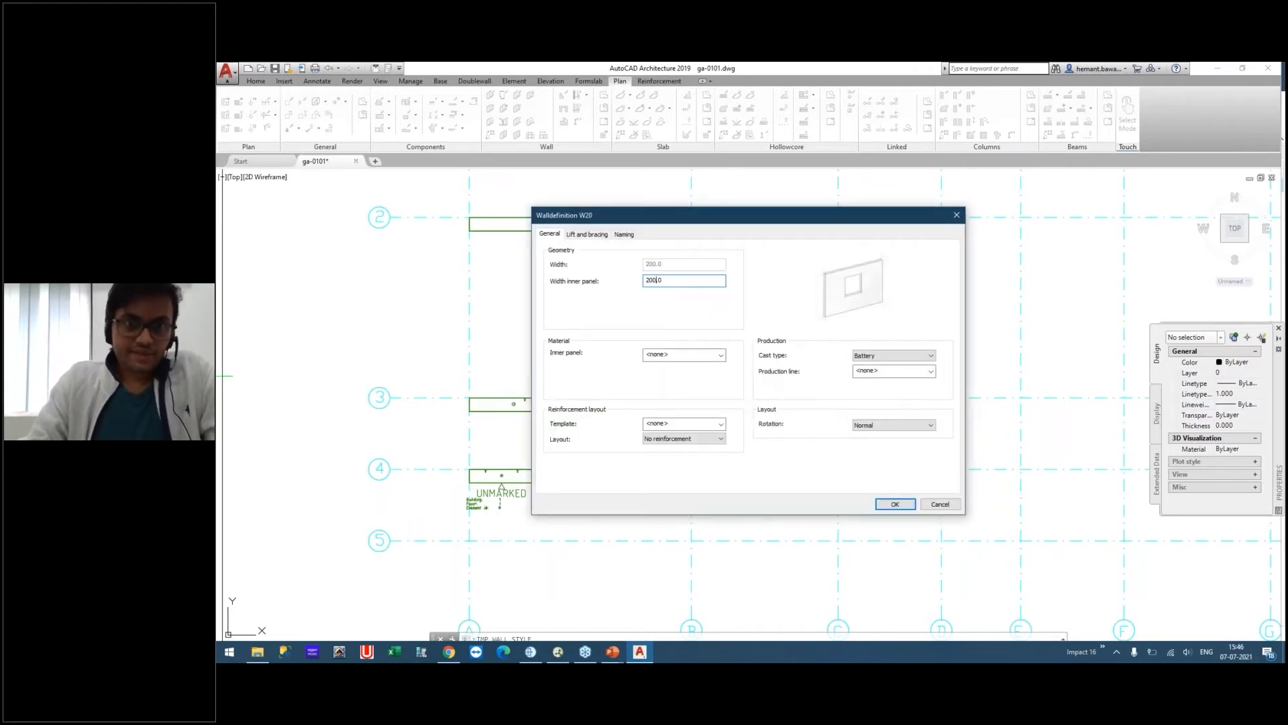
{"action": "left_click", "coordinate": [684, 354]}
{"action": "scroll", "coordinate": [693, 422], "scroll_direction": "down", "scroll_amount": 3}
{"action": "scroll", "coordinate": [693, 422], "scroll_direction": "up", "scroll_amount": 1}
{"action": "left_click", "coordinate": [679, 418]}
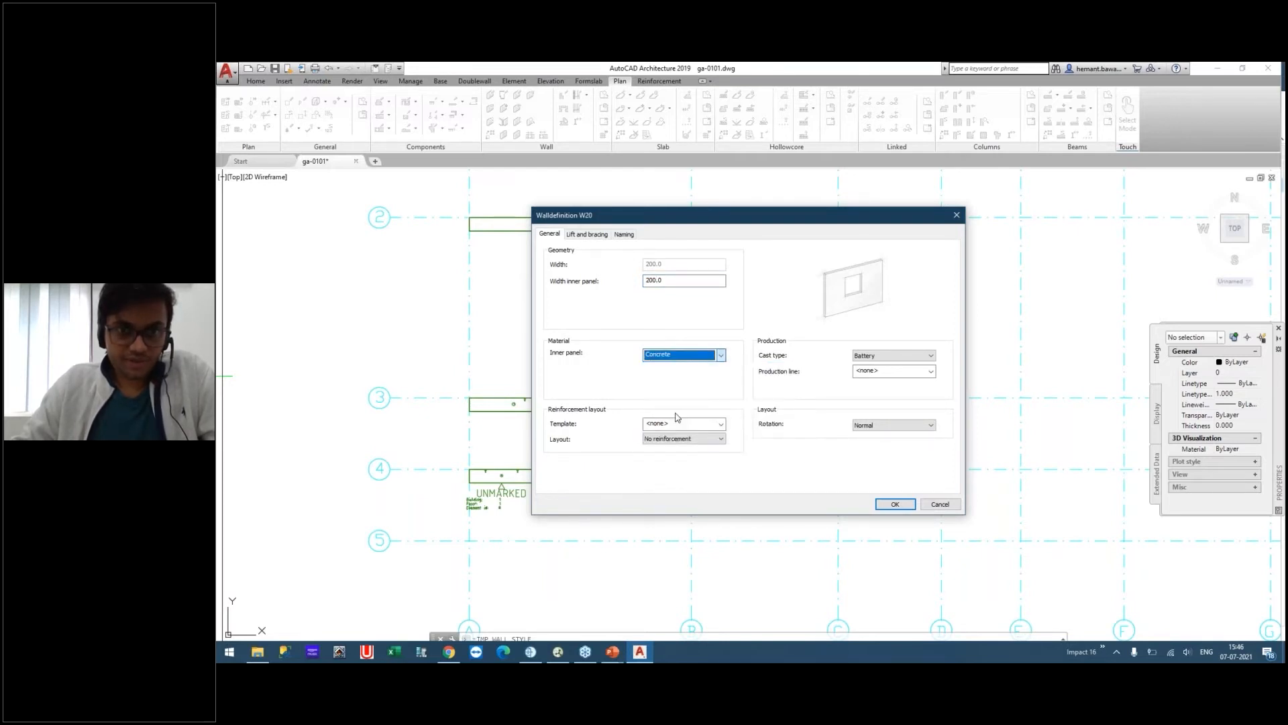
Assign the 20-RC reinforcement template to W20 and set its reinforcement layout to Normal.
{"action": "left_click", "coordinate": [720, 426]}
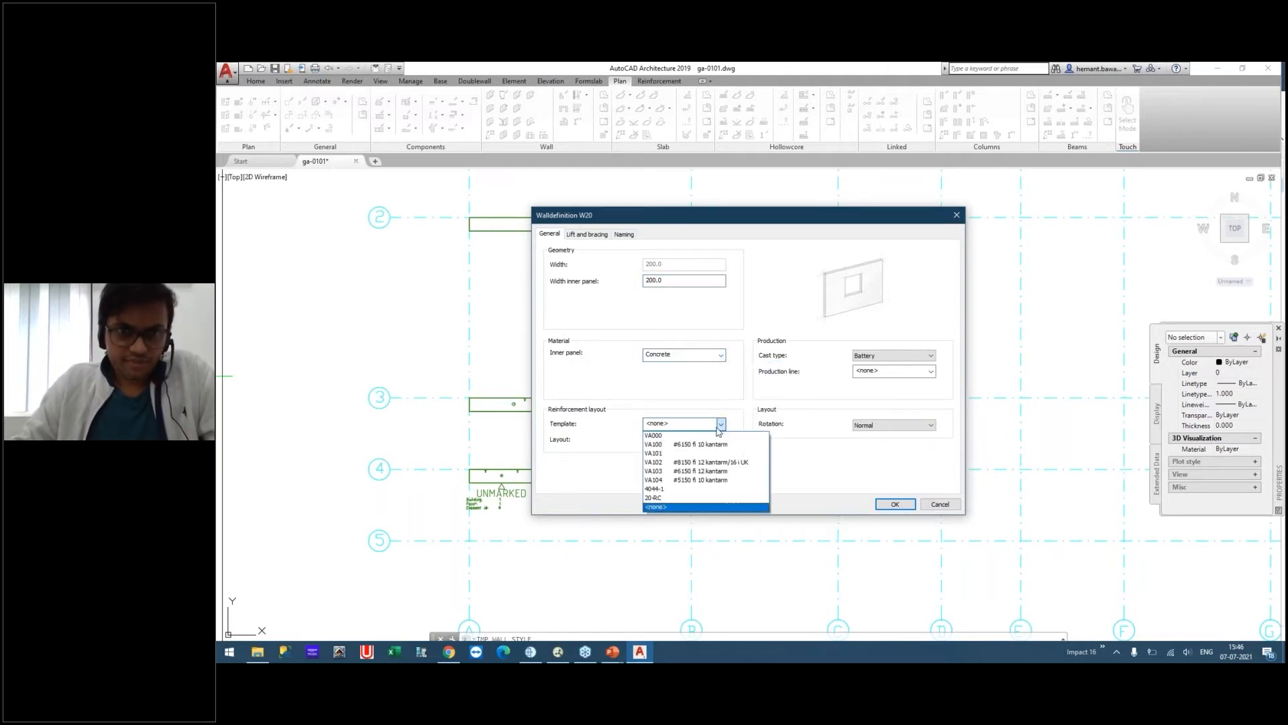
{"action": "left_click", "coordinate": [665, 498]}
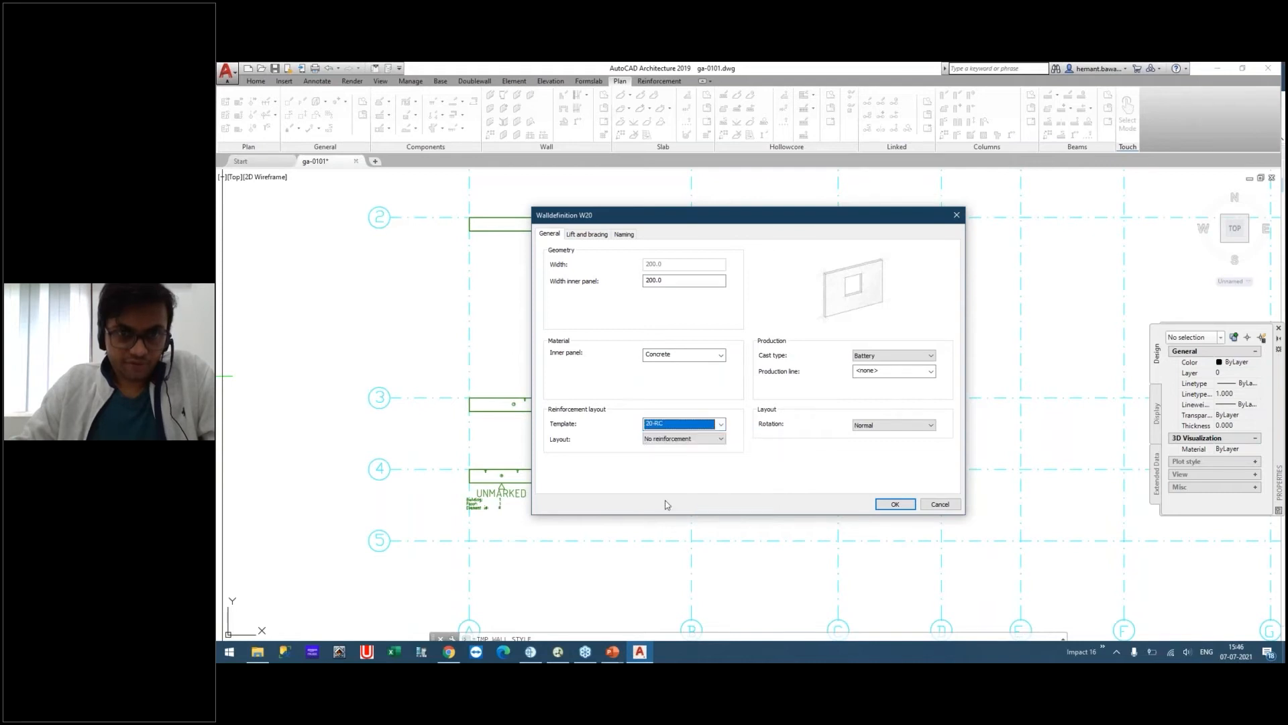
{"action": "left_click", "coordinate": [658, 438]}
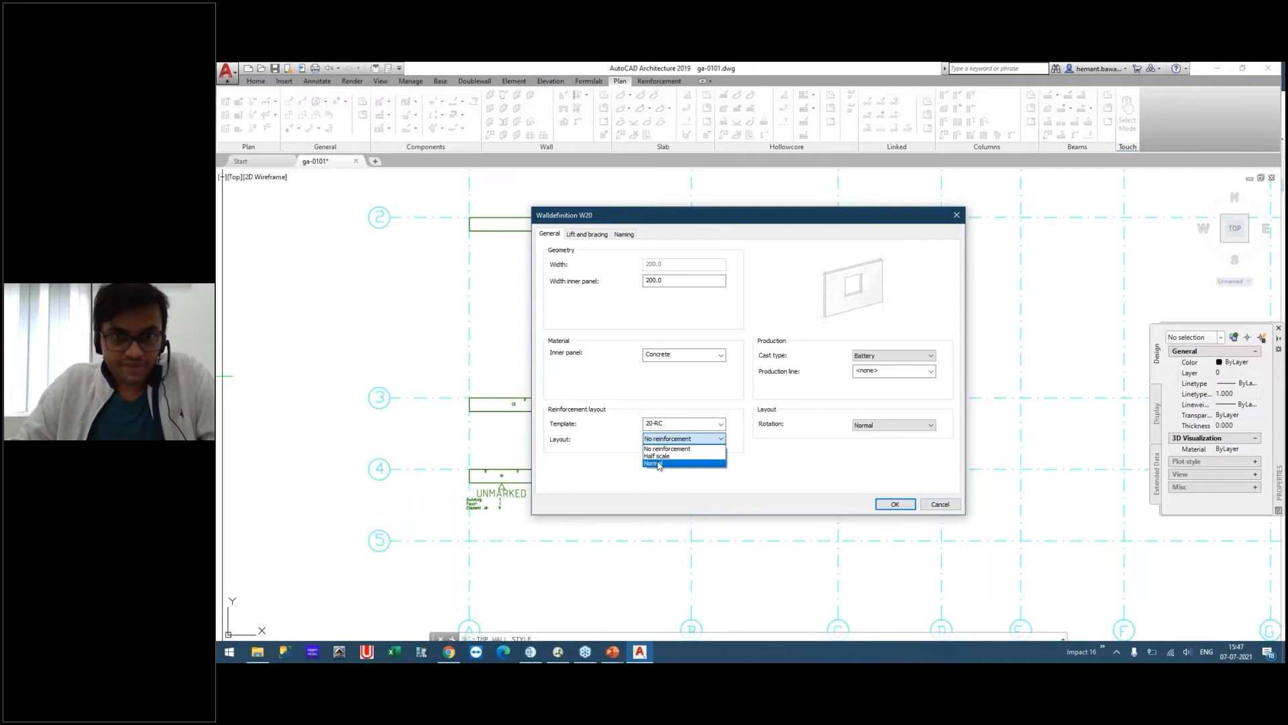
{"action": "left_click", "coordinate": [658, 463]}
Review the cast type options for W20 and keep Battery.
{"action": "left_click", "coordinate": [899, 358]}
{"action": "left_click", "coordinate": [900, 358]}
{"action": "left_click", "coordinate": [901, 358]}
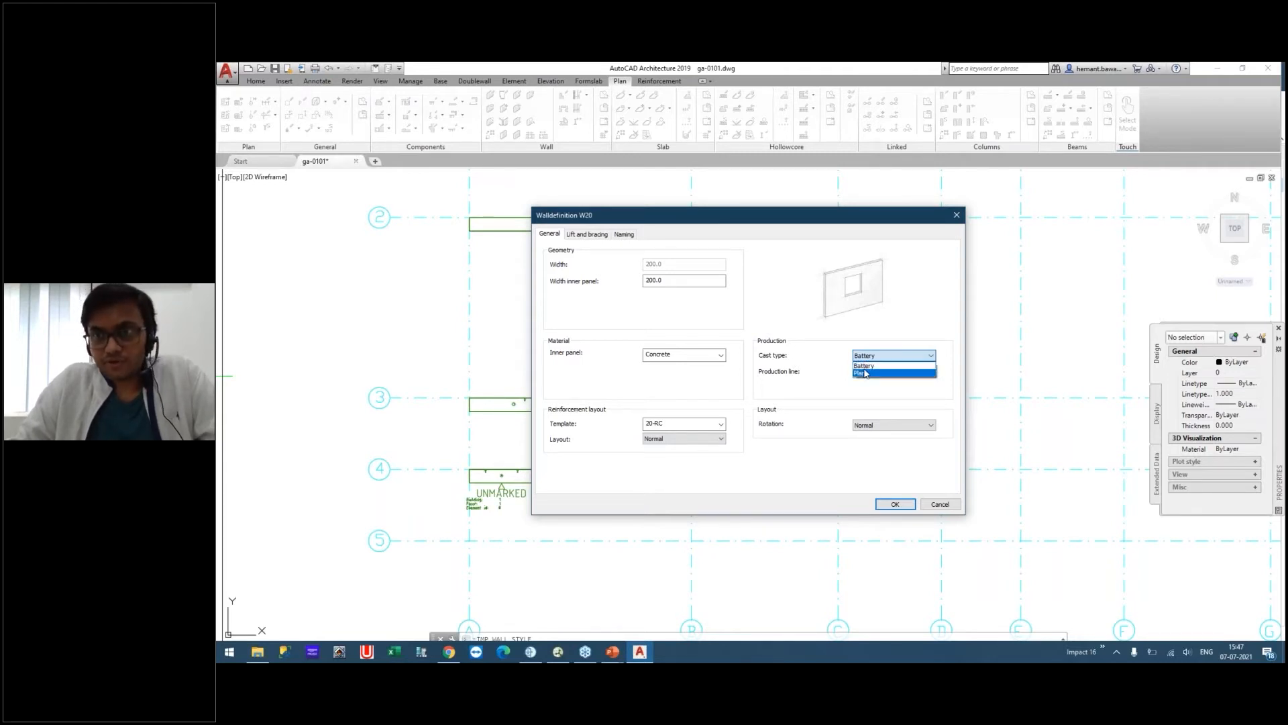
{"action": "left_click", "coordinate": [837, 409]}
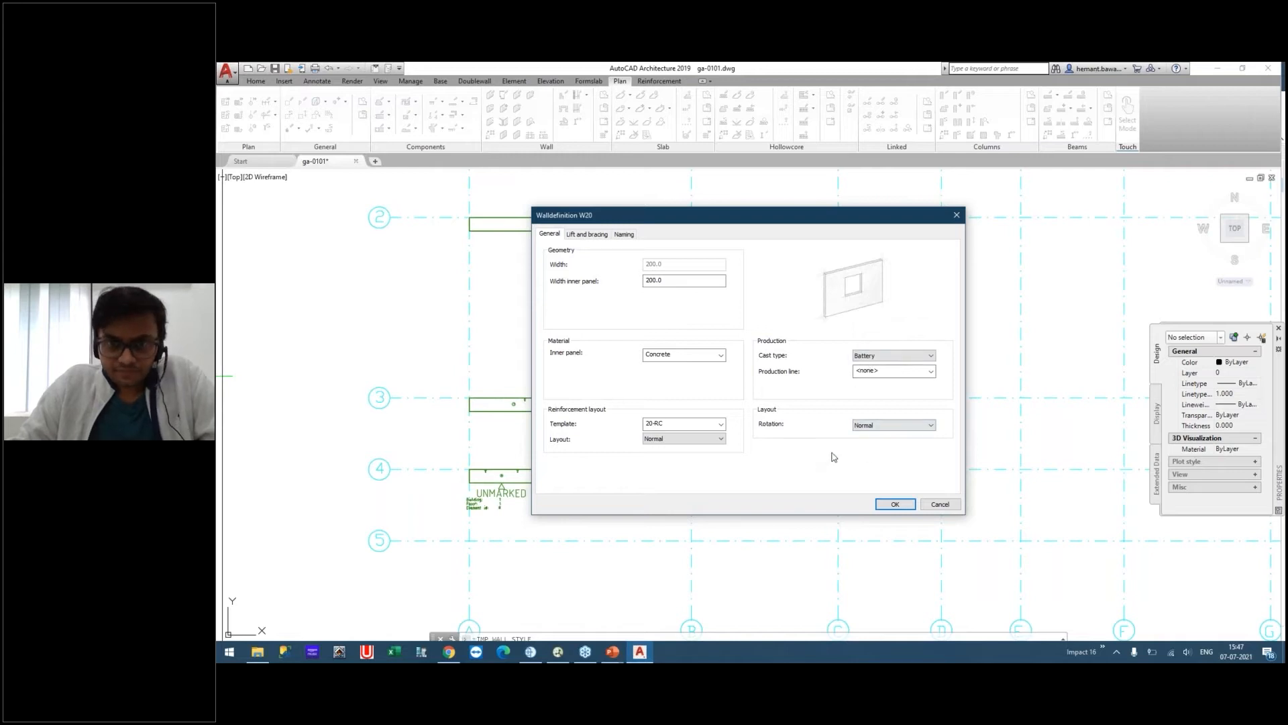
Set W20's lift point distances to 1500 minimum and 4000 maximum, with a spacing of 800 for four lift points.
{"action": "left_click", "coordinate": [583, 235]}
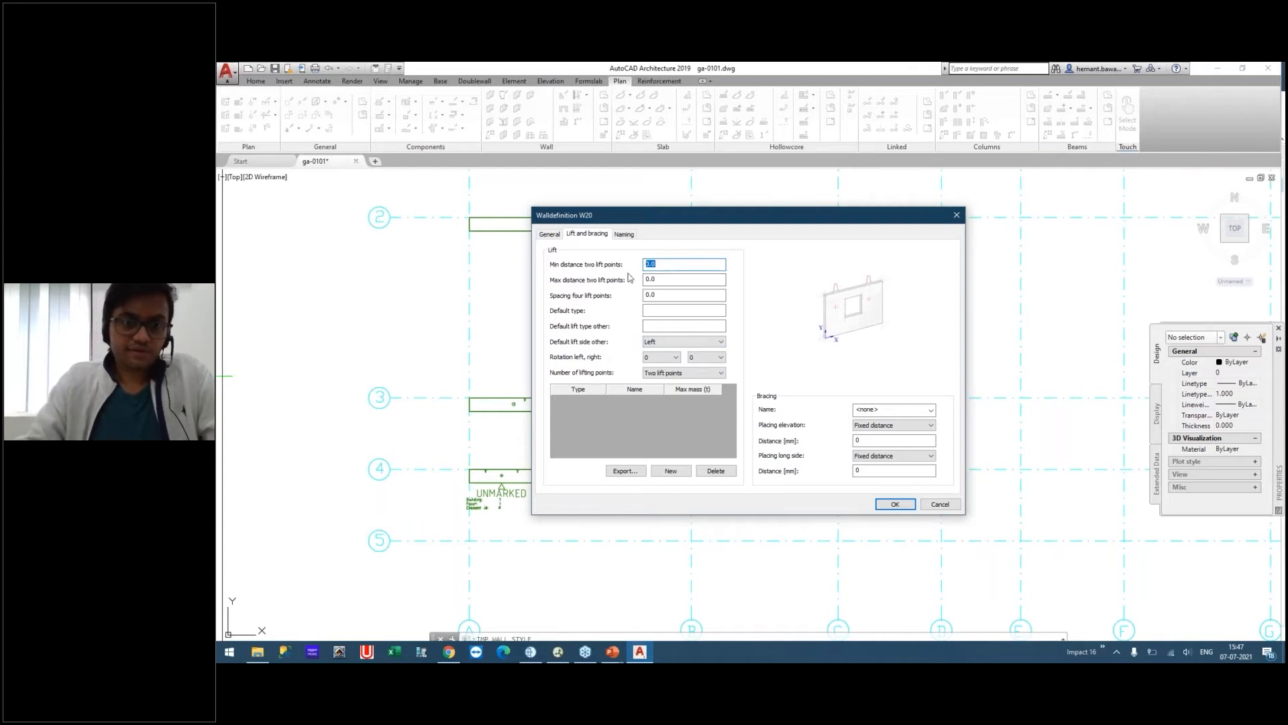
{"action": "type", "text": "1500"}
{"action": "key", "text": "Tab"}
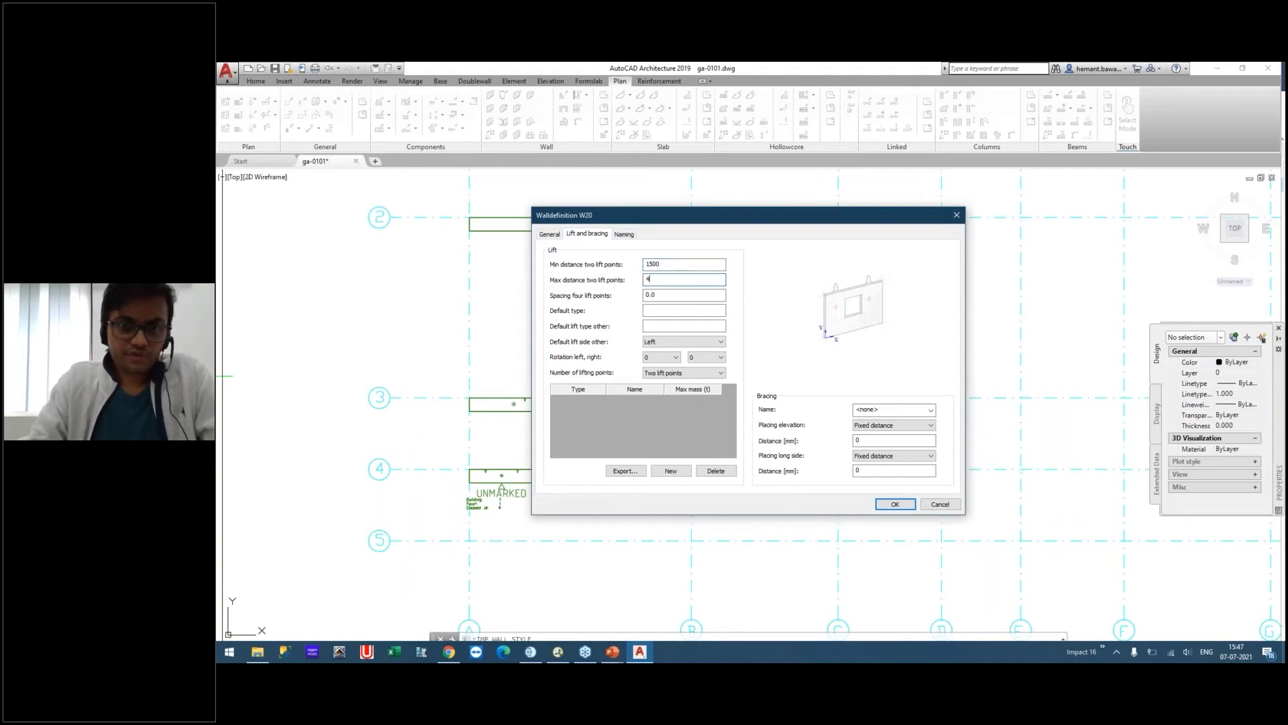
{"action": "left_click_drag", "start_coordinate": [659, 296], "coordinate": [647, 295]}
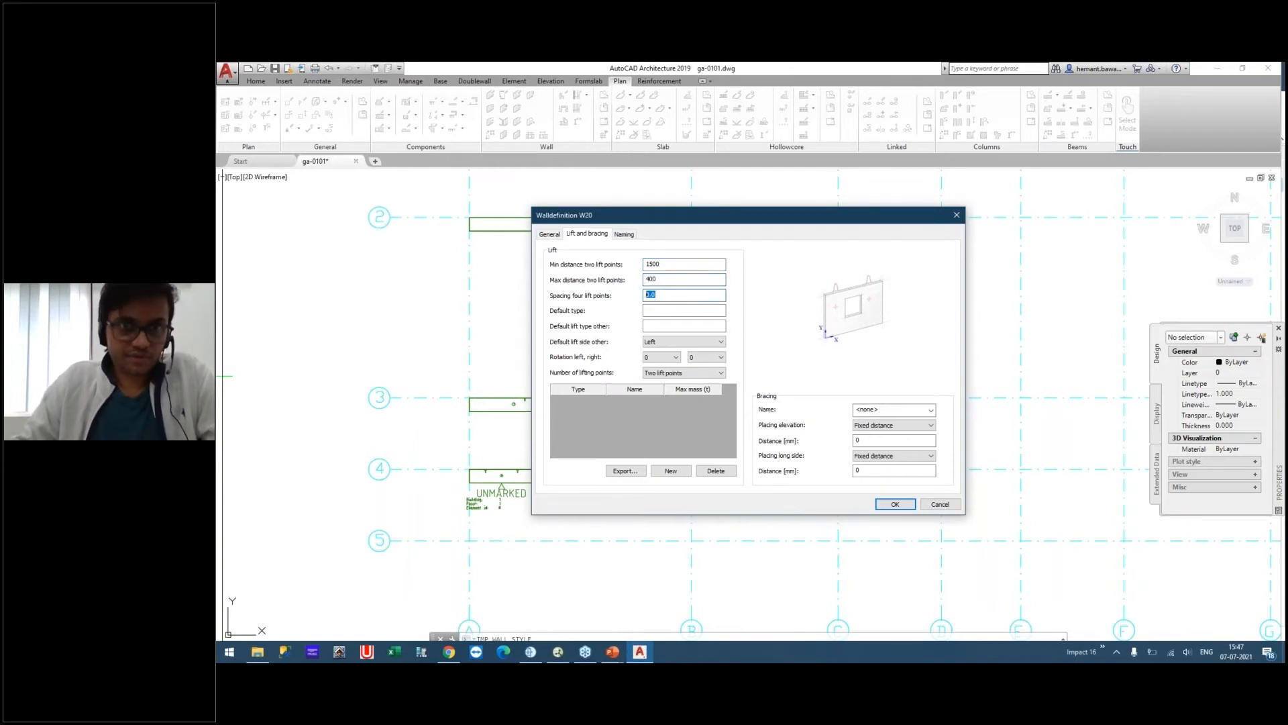
{"action": "key", "text": "Tab"}
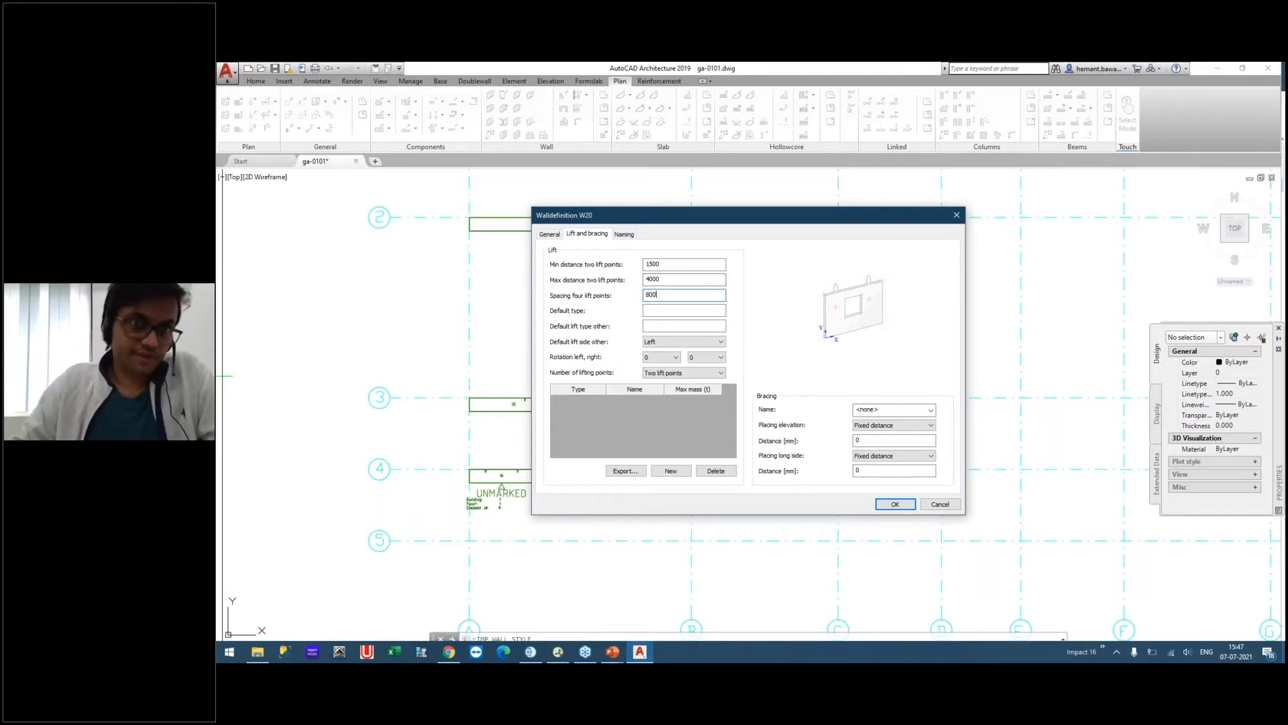
Add three rows to W20's lifting table and give each of them type 60.
{"action": "right_click", "coordinate": [638, 421]}
{"action": "left_click", "coordinate": [654, 426]}
{"action": "right_click", "coordinate": [637, 433]}
{"action": "left_click", "coordinate": [665, 440]}
{"action": "right_click", "coordinate": [643, 435]}
{"action": "left_click", "coordinate": [671, 442]}
{"action": "left_click", "coordinate": [578, 402]}
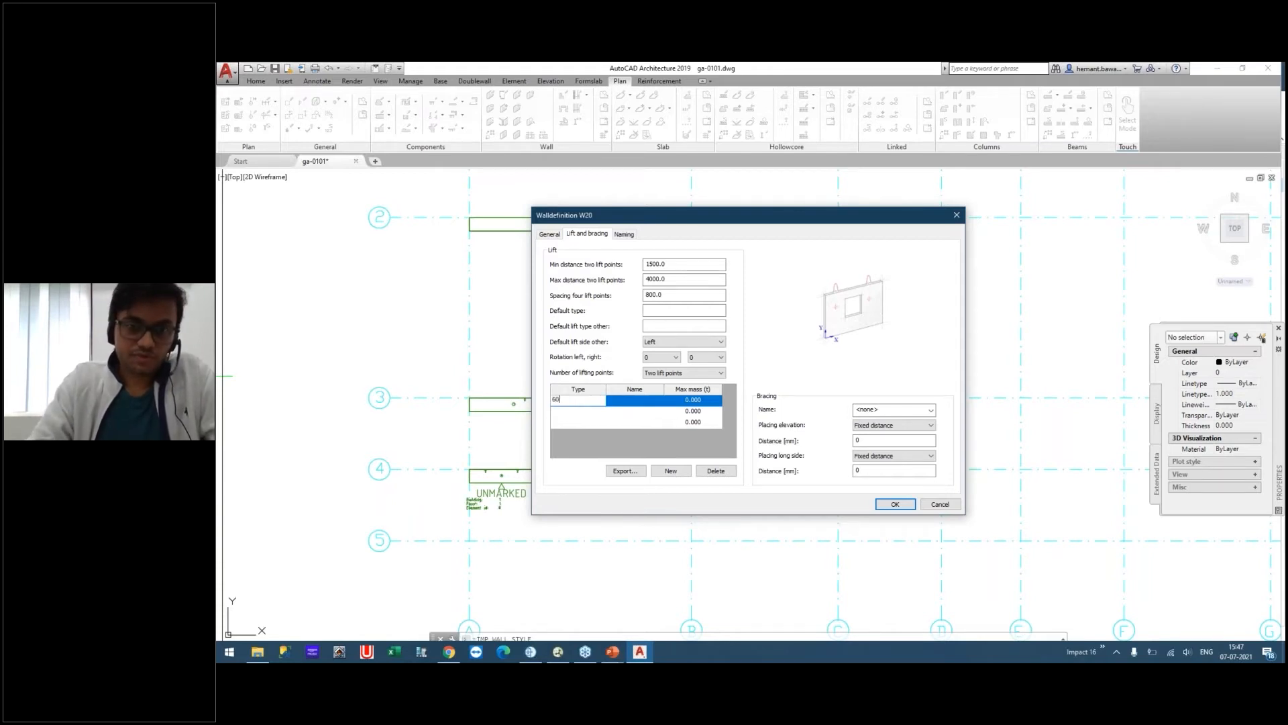
{"action": "key", "text": "Return"}
{"action": "type", "text": "60"}
{"action": "key", "text": "Return"}
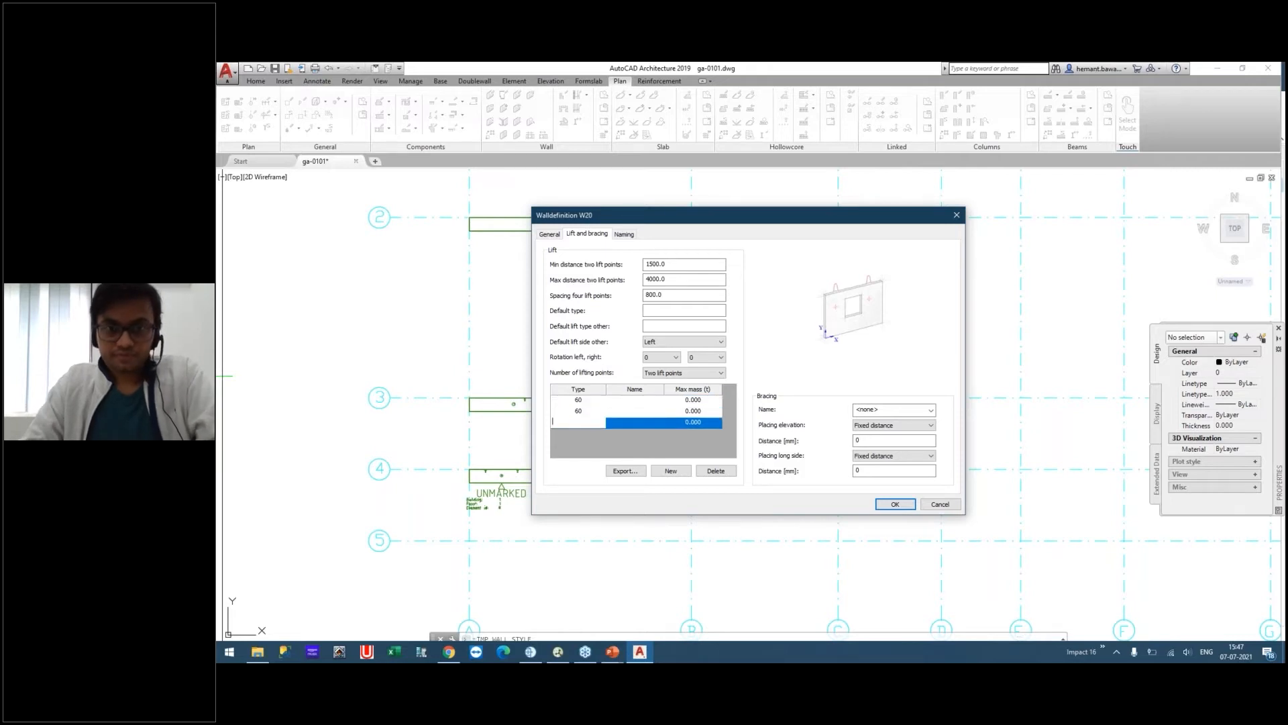
{"action": "type", "text": "60"}
{"action": "key", "text": "Return"}
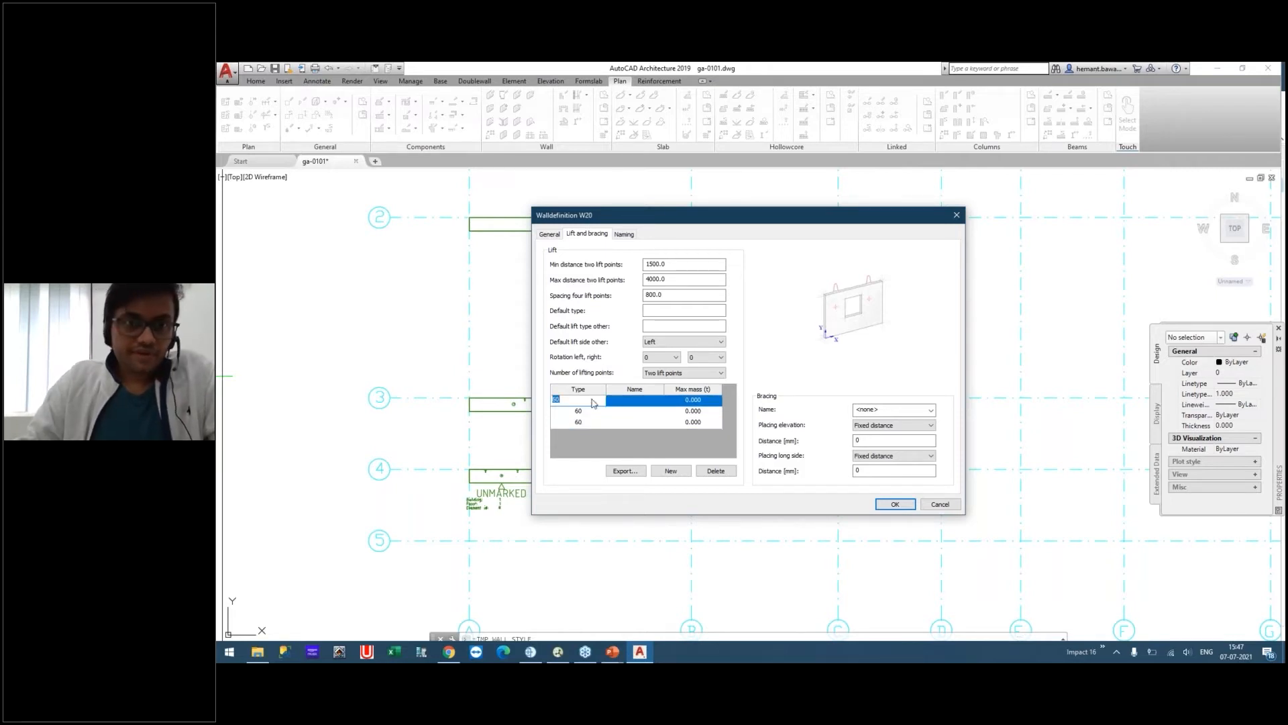
Name the three type 60 lifting entries 0160, 0161 and 0162.
{"action": "left_click", "coordinate": [648, 404]}
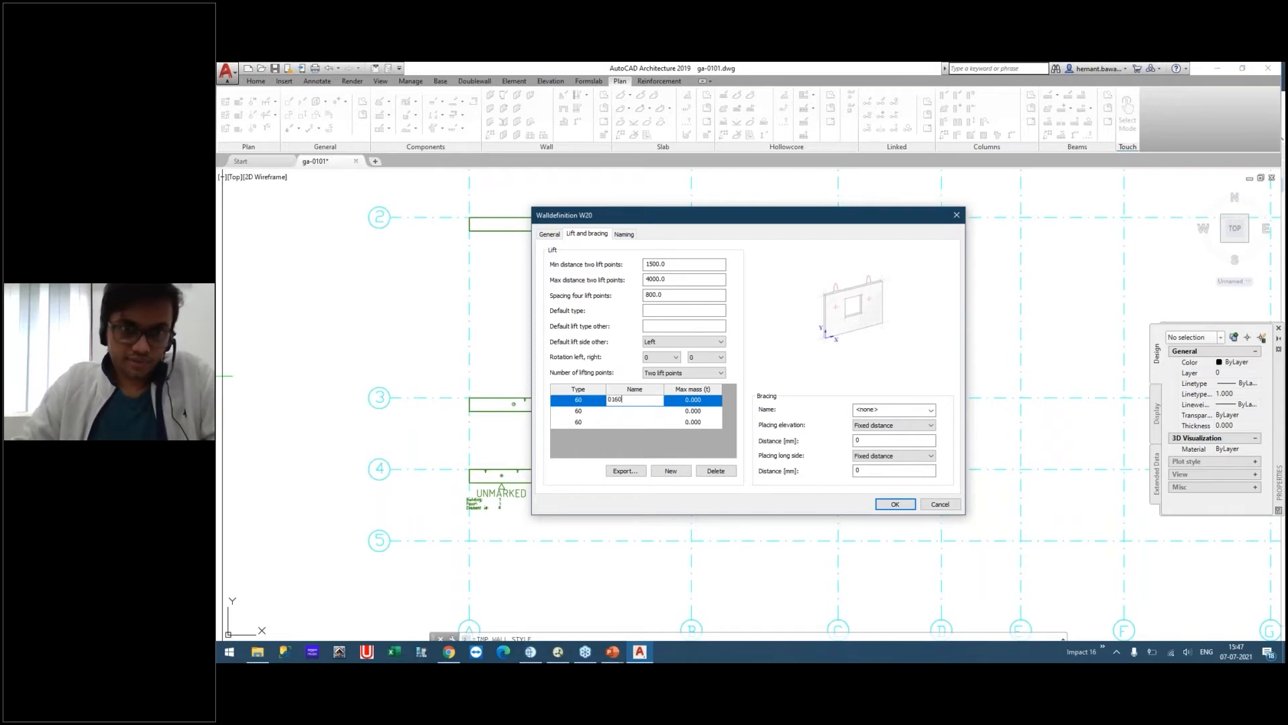
{"action": "left_click", "coordinate": [645, 413]}
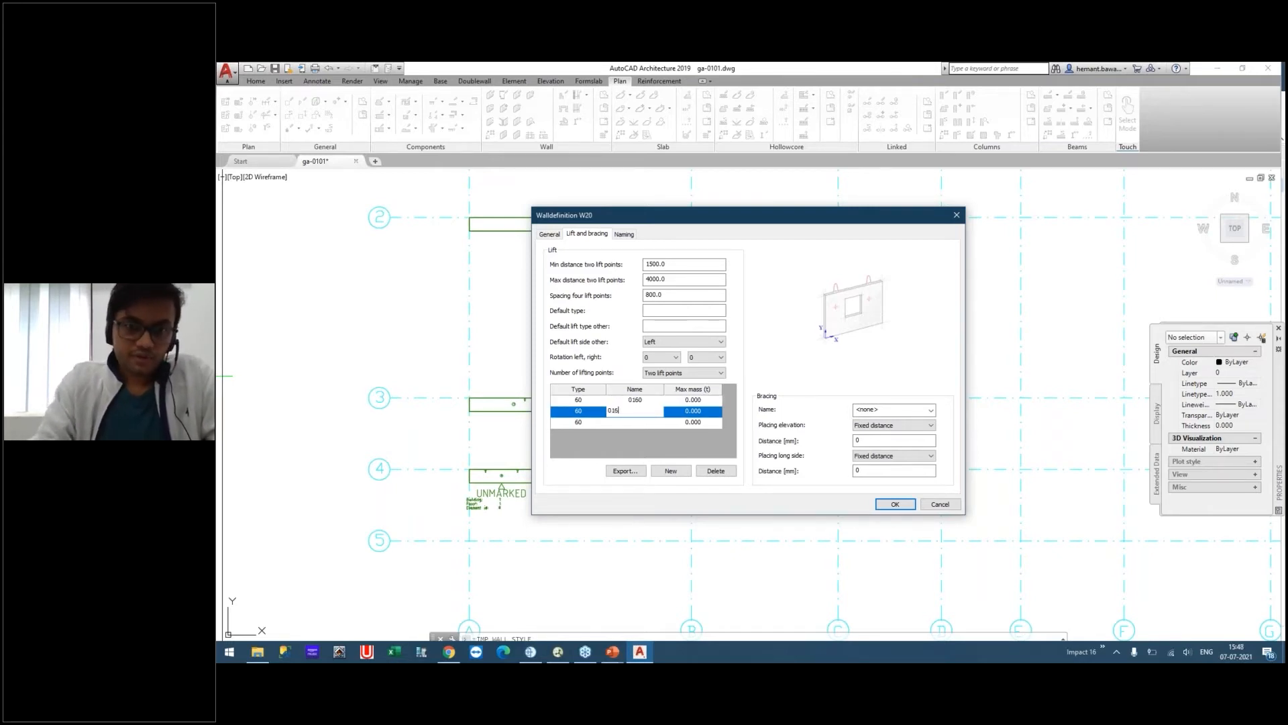
{"action": "left_click", "coordinate": [634, 423]}
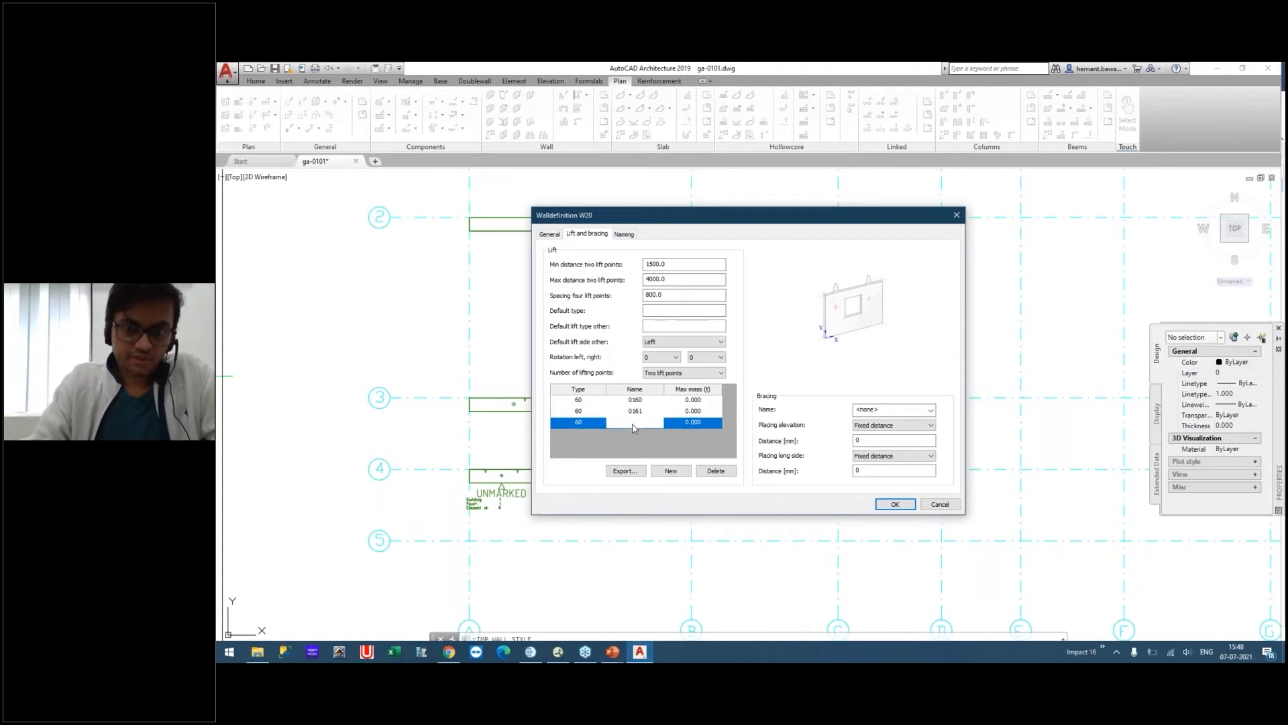
Set the maximum masses of lifting entries 0160, 0161 and 0162 to 7, 9 and 12 t.
{"action": "left_click", "coordinate": [698, 400]}
{"action": "type", "text": "7"}
{"action": "left_click", "coordinate": [697, 411]}
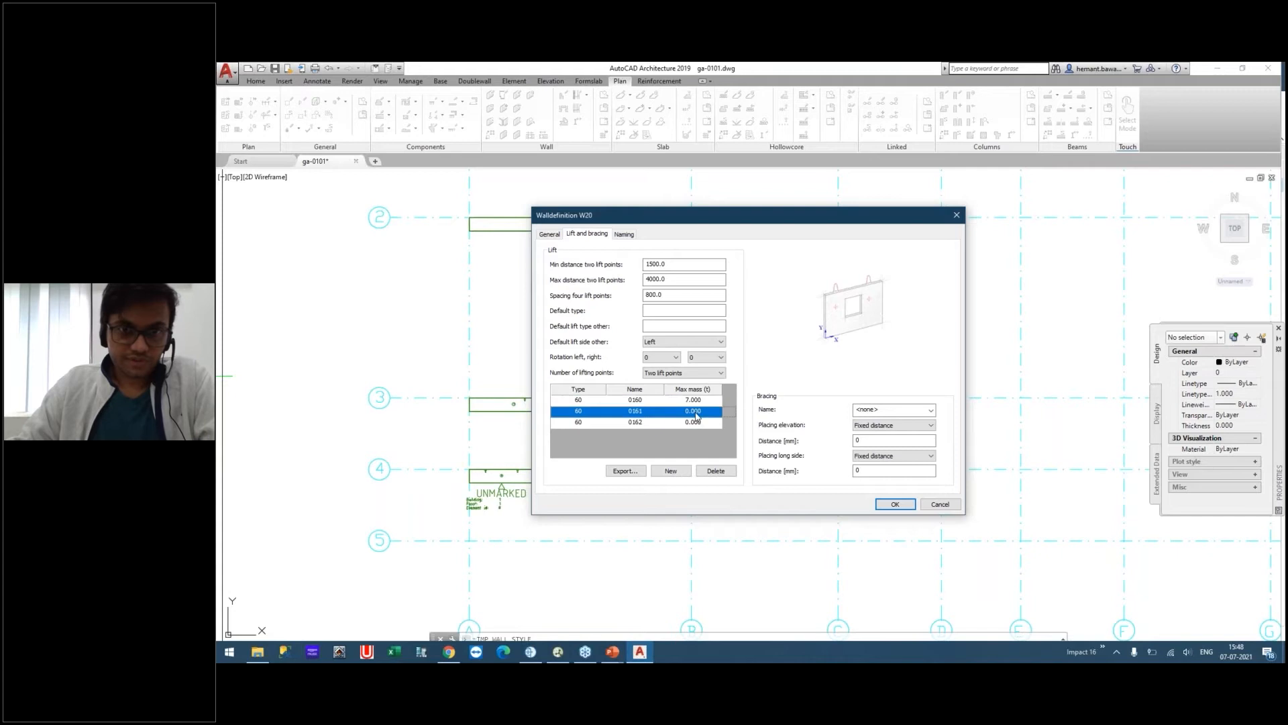
{"action": "type", "text": "9"}
{"action": "left_click", "coordinate": [694, 423]}
{"action": "type", "text": "12"}
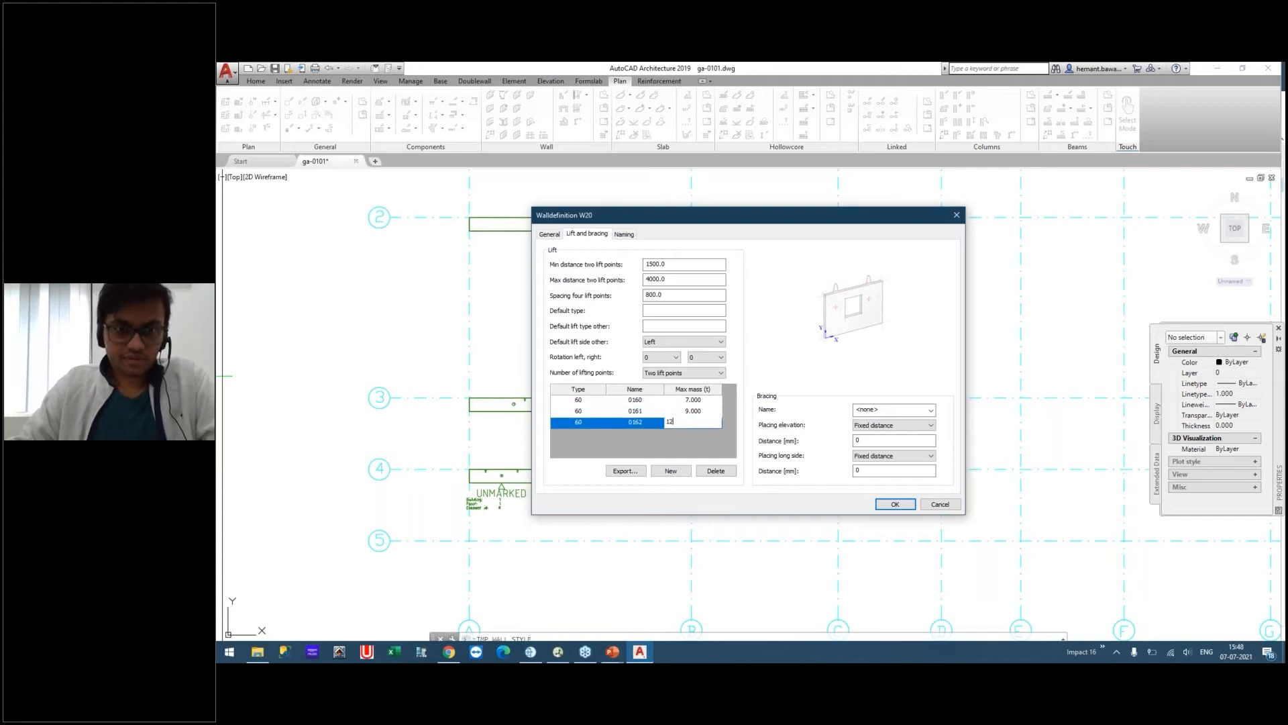
{"action": "left_click", "coordinate": [681, 447]}
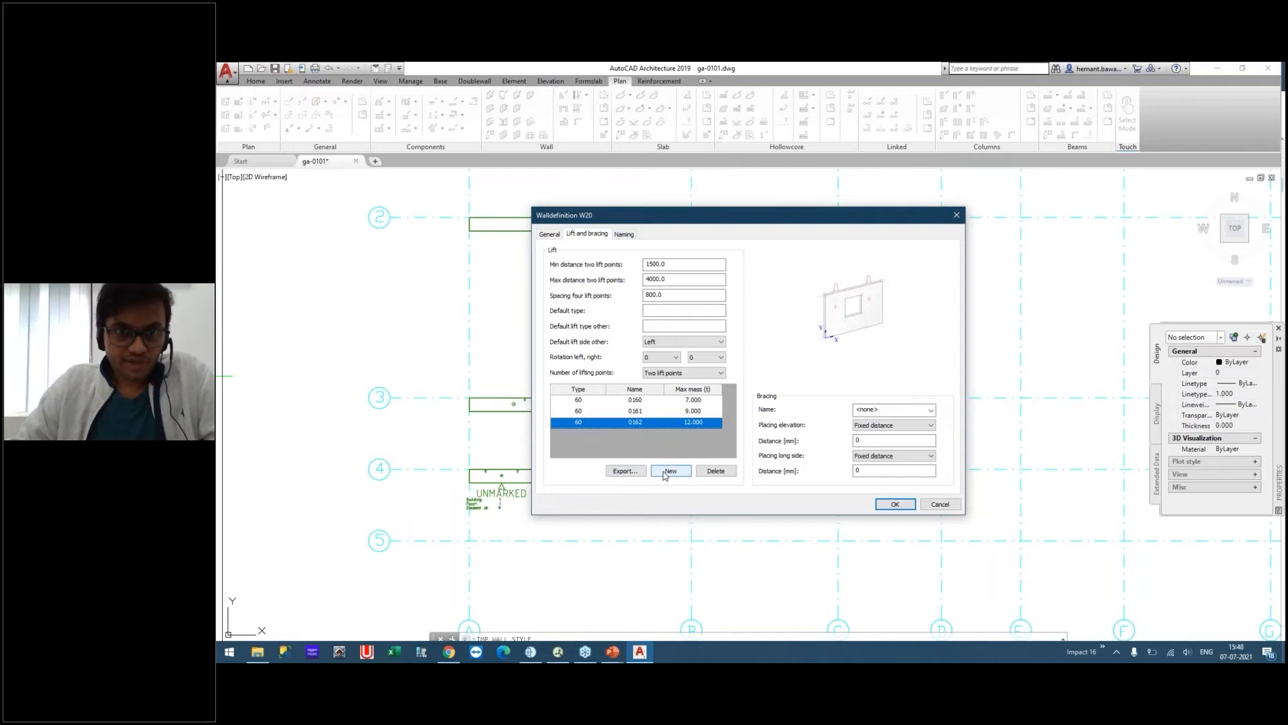
Add three more rows to the lifting table and give each of them type 45.
{"action": "left_click", "coordinate": [666, 472]}
{"action": "left_click", "coordinate": [666, 471]}
{"action": "left_click", "coordinate": [666, 472]}
{"action": "left_click", "coordinate": [582, 437]}
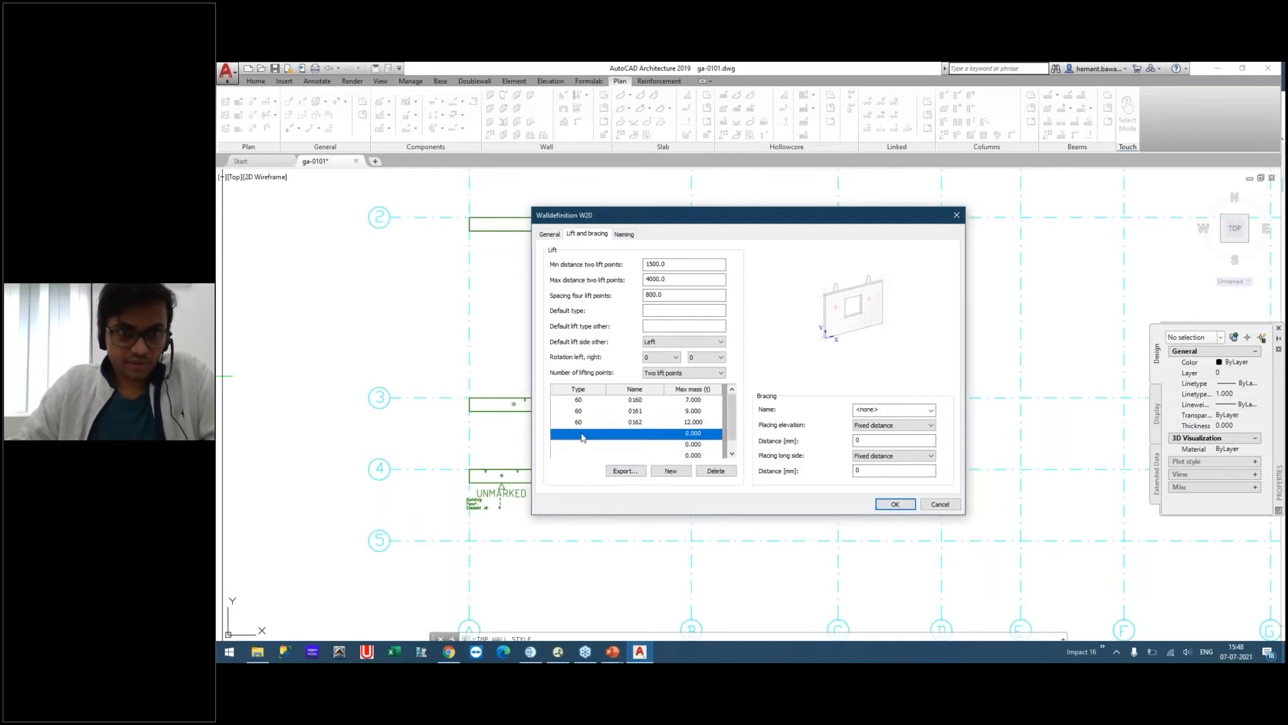
{"action": "type", "text": "45"}
{"action": "key", "text": "Tab"}
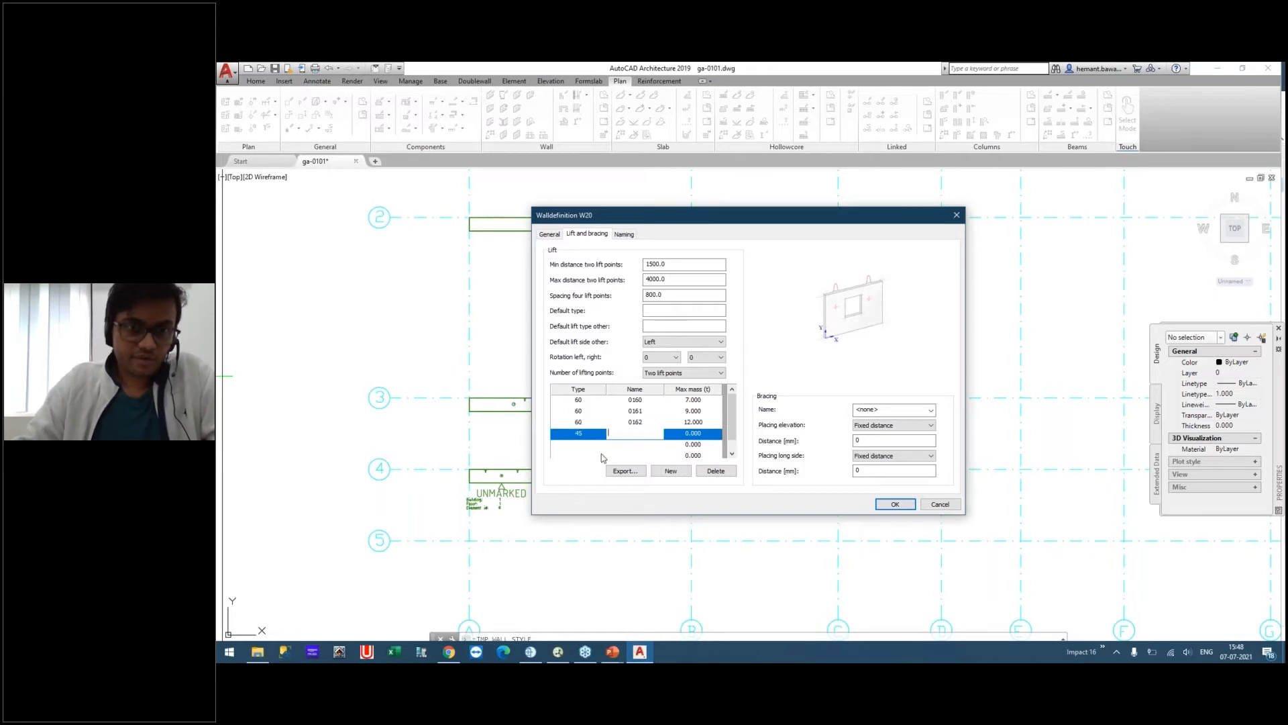
{"action": "double_click", "coordinate": [578, 447]}
{"action": "type", "text": "45"}
{"action": "left_click", "coordinate": [580, 456]}
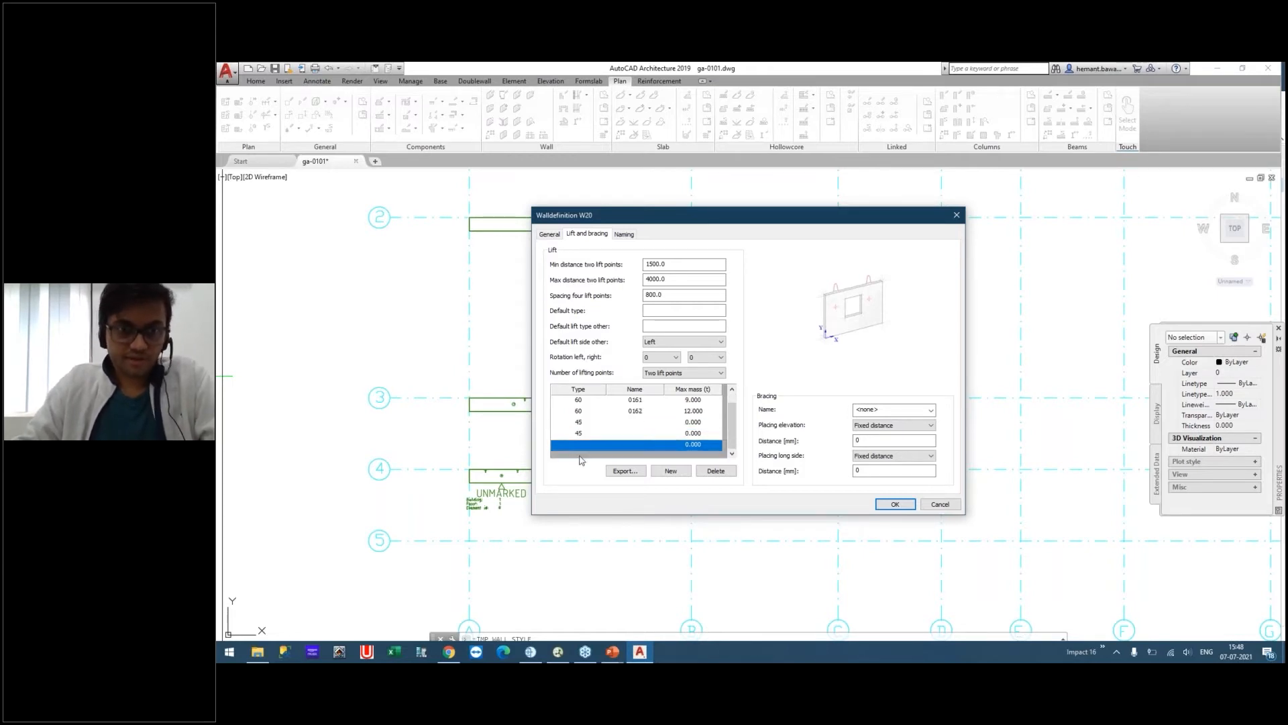
Set the maximum masses of the three type 45 lifting entries to 6, 8 and 10 t, keeping 12 t for 0162.
{"action": "double_click", "coordinate": [673, 422]}
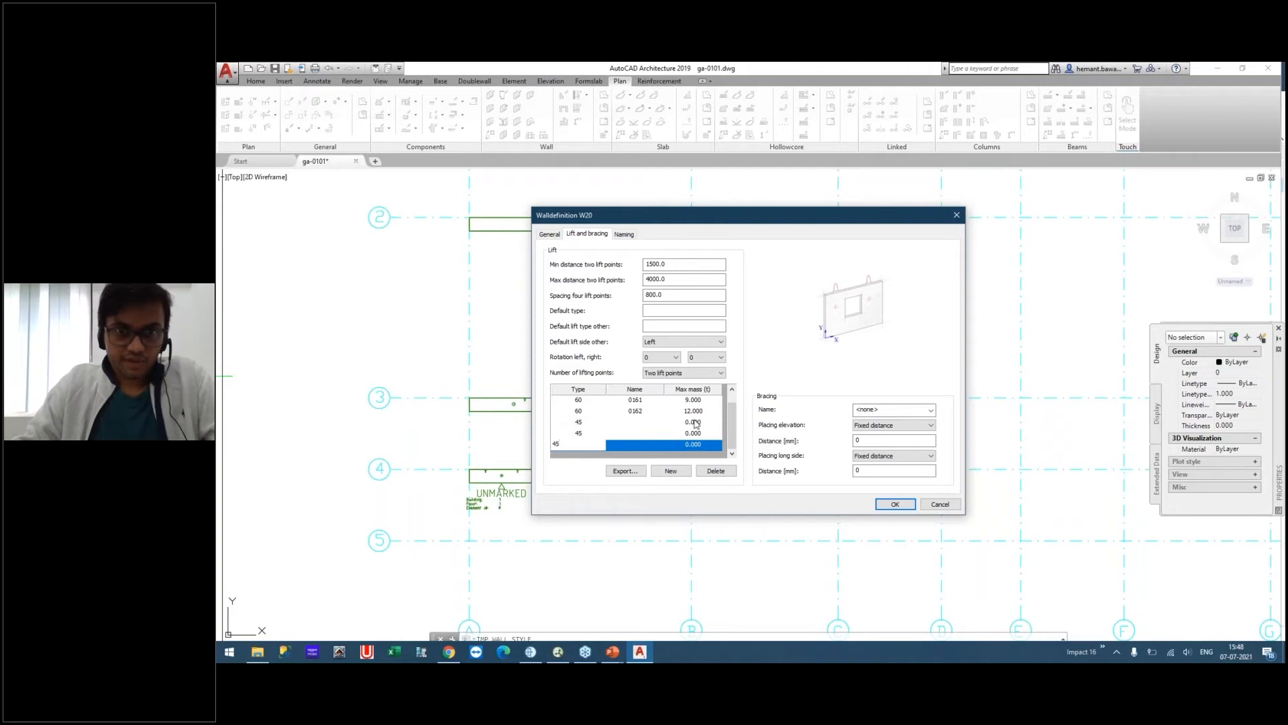
{"action": "scroll", "coordinate": [701, 437], "scroll_direction": "up", "scroll_amount": 1}
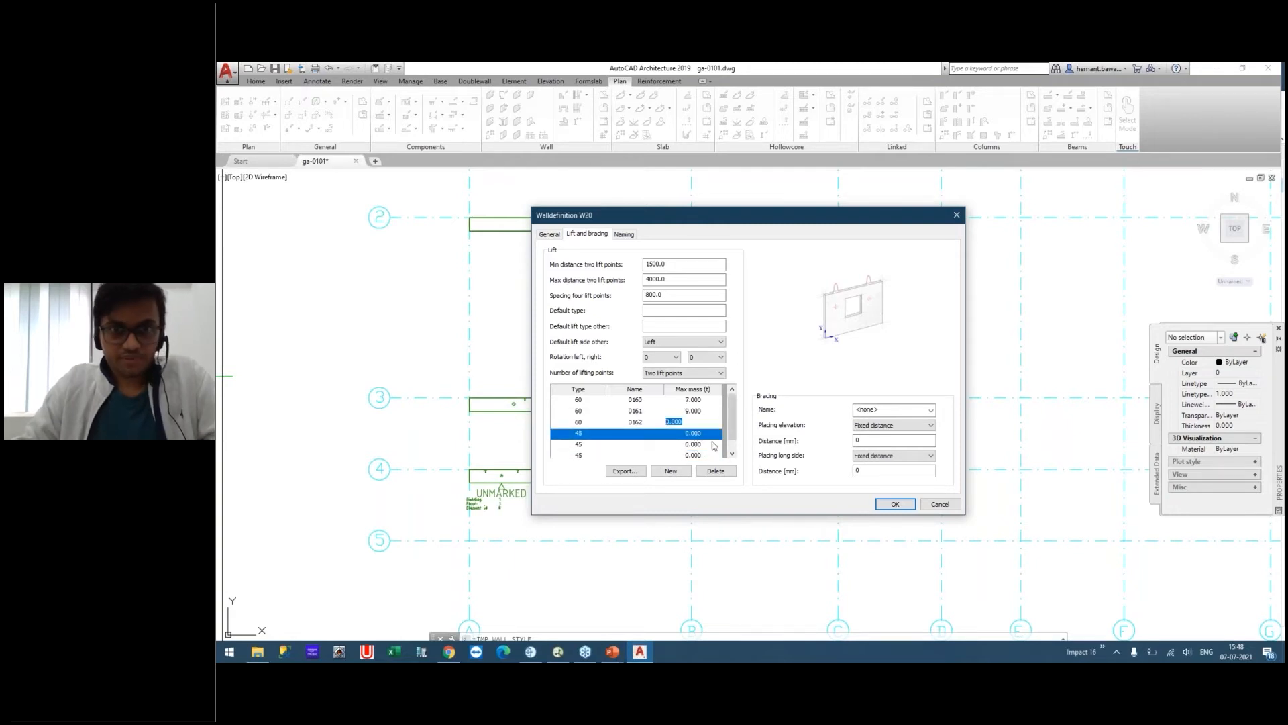
{"action": "type", "text": "12"}
{"action": "key", "text": "Return"}
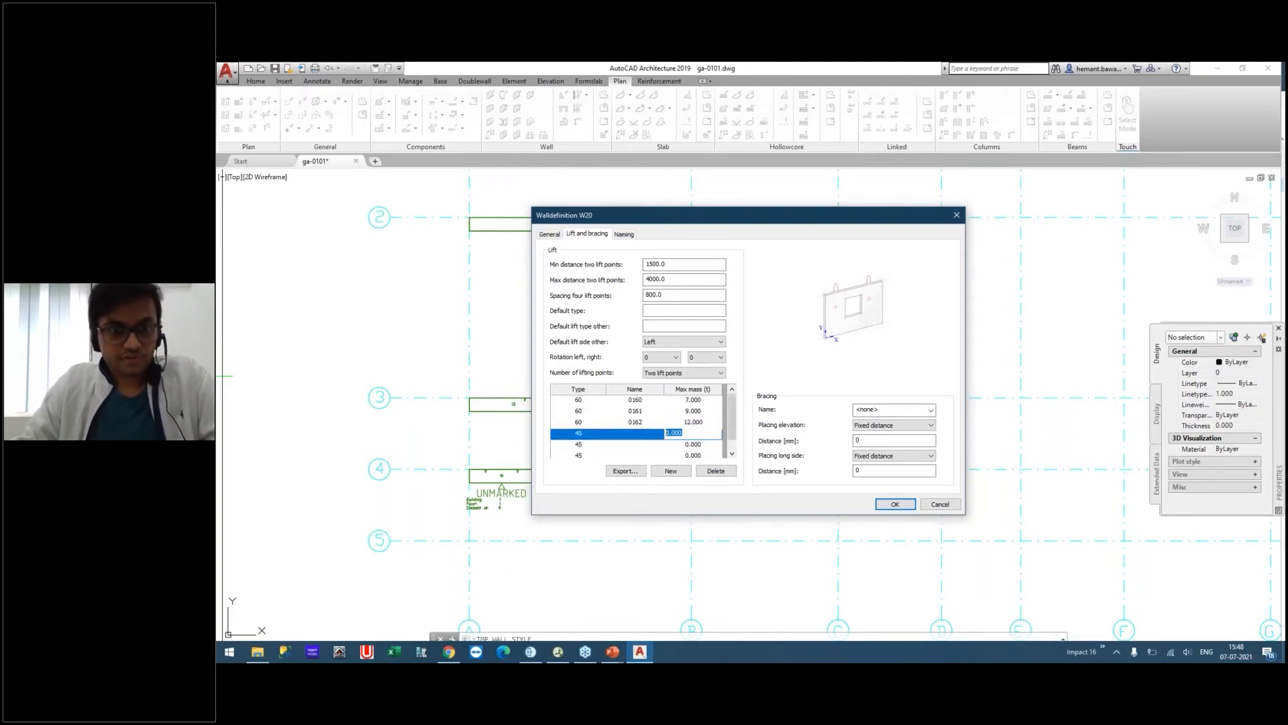
{"action": "type", "text": "6"}
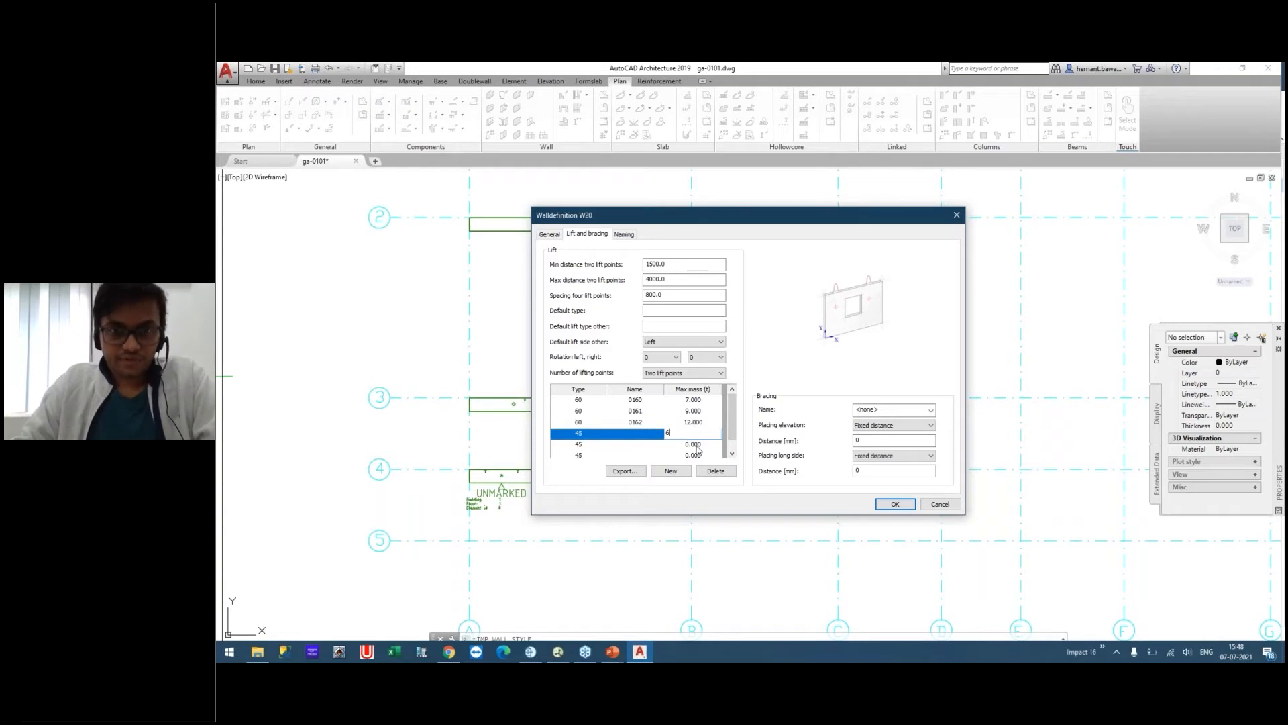
{"action": "key", "text": "Return"}
{"action": "type", "text": "8"}
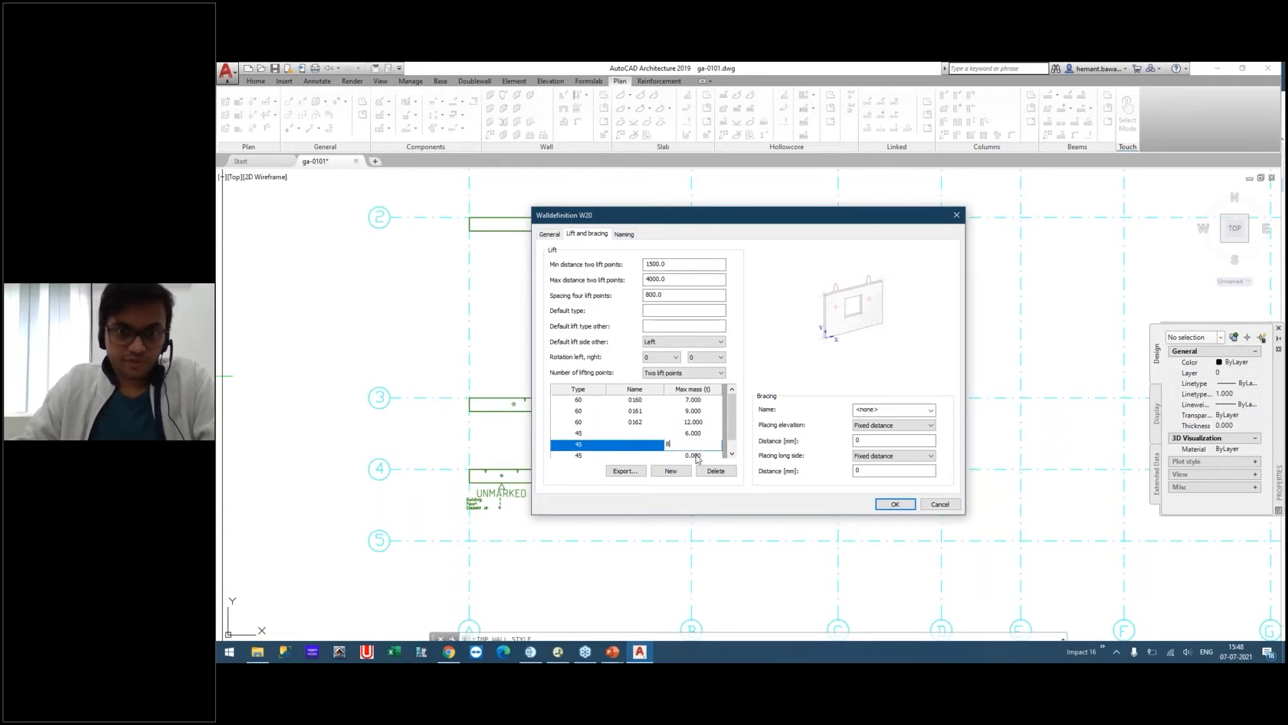
{"action": "key", "text": "Return"}
{"action": "type", "text": "1"}
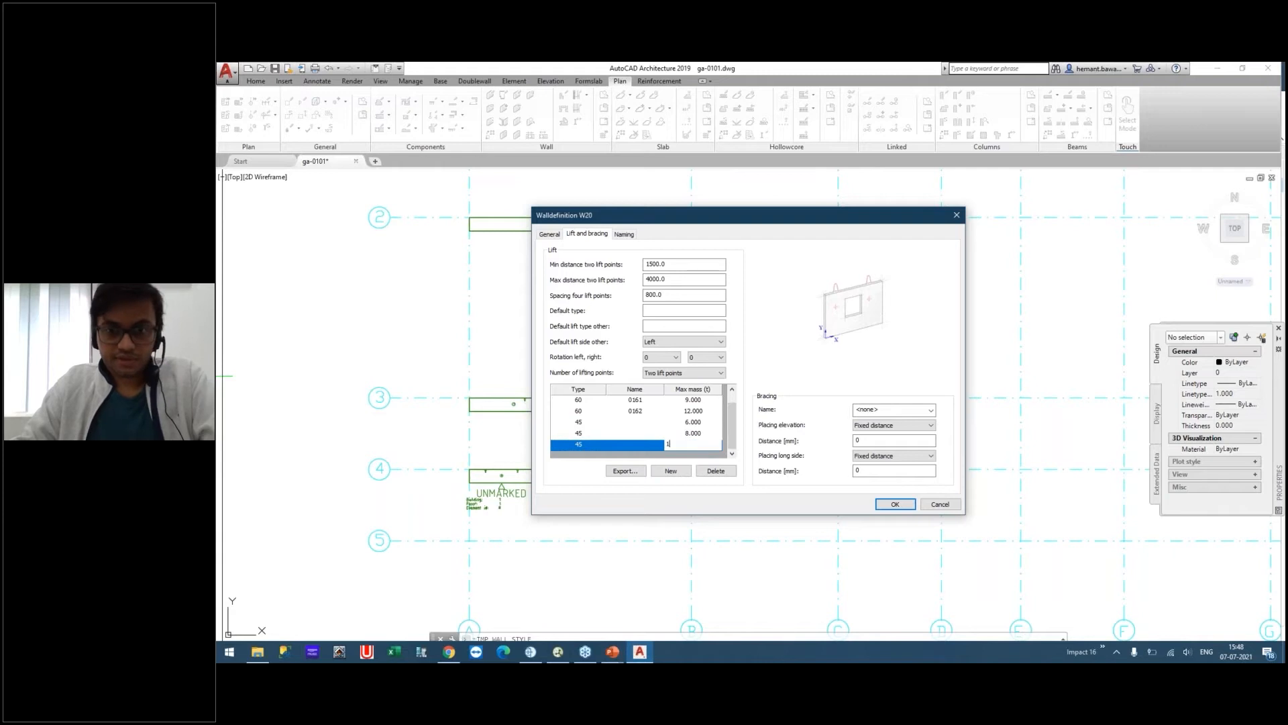
{"action": "type", "text": "0"}
Name the three type 45 lifting entries 0170, 0171 and 0172.
{"action": "left_click", "coordinate": [651, 423]}
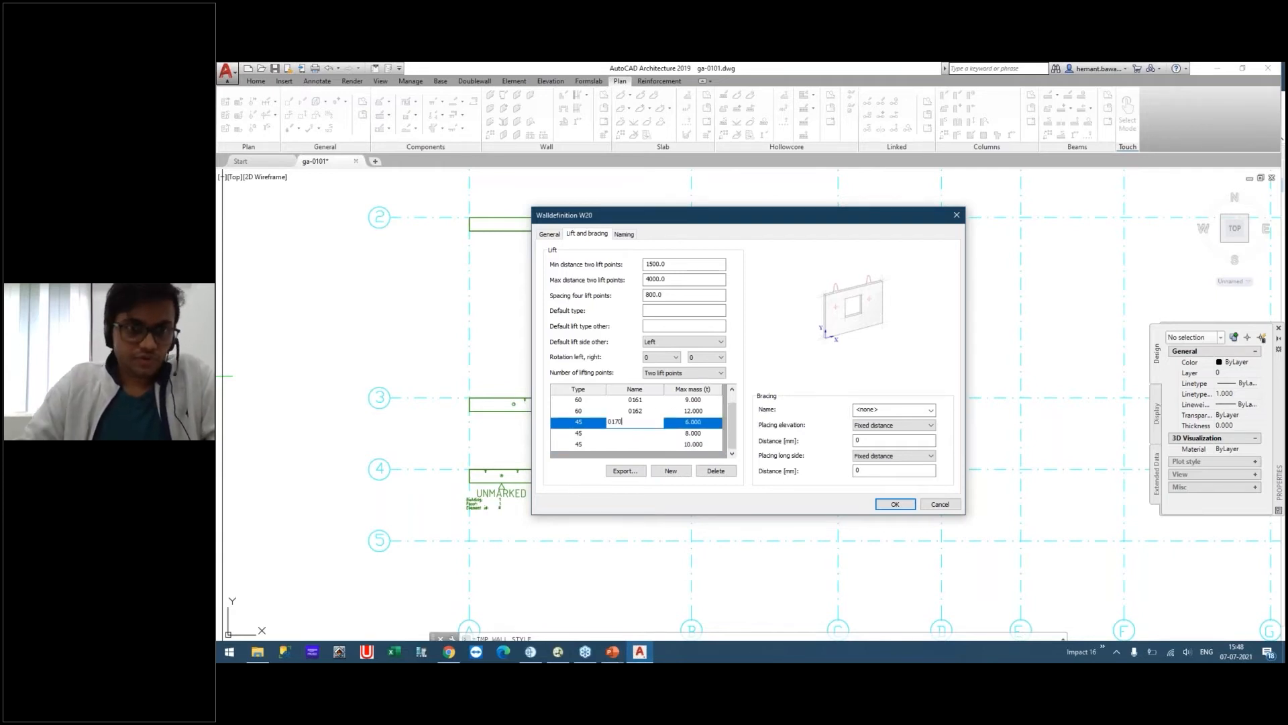
{"action": "left_click", "coordinate": [629, 439]}
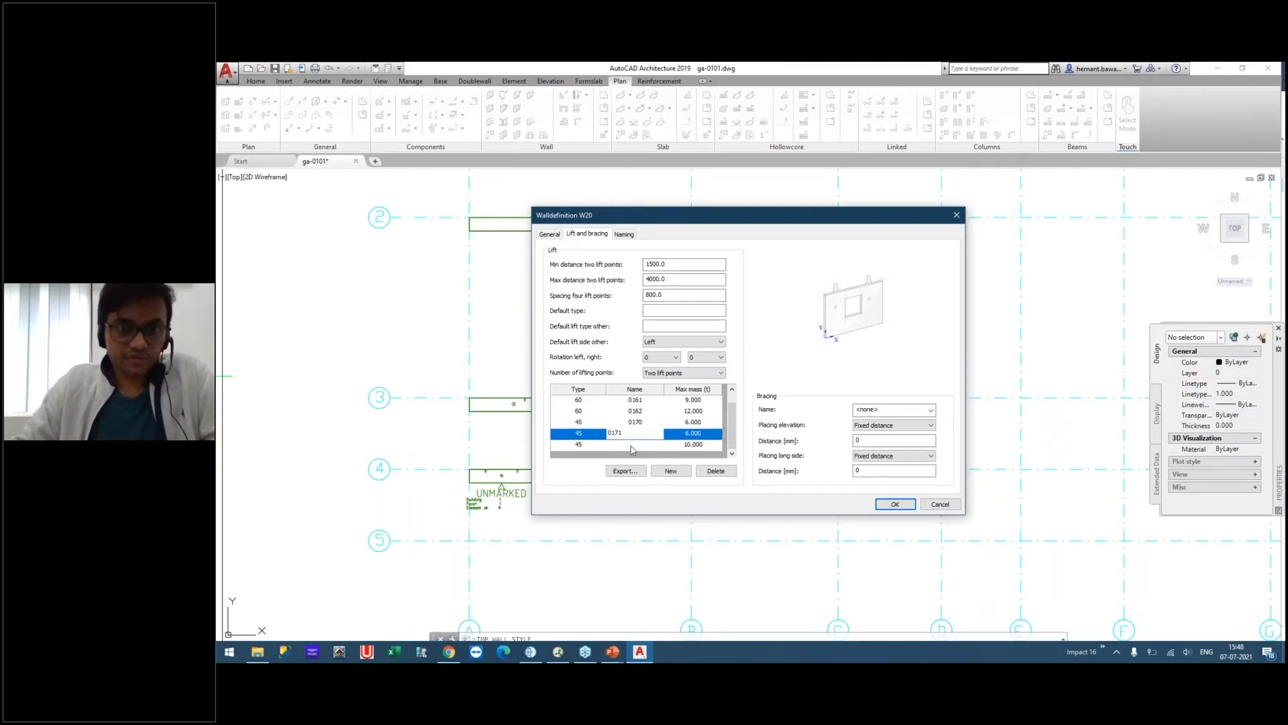
{"action": "left_click", "coordinate": [631, 445]}
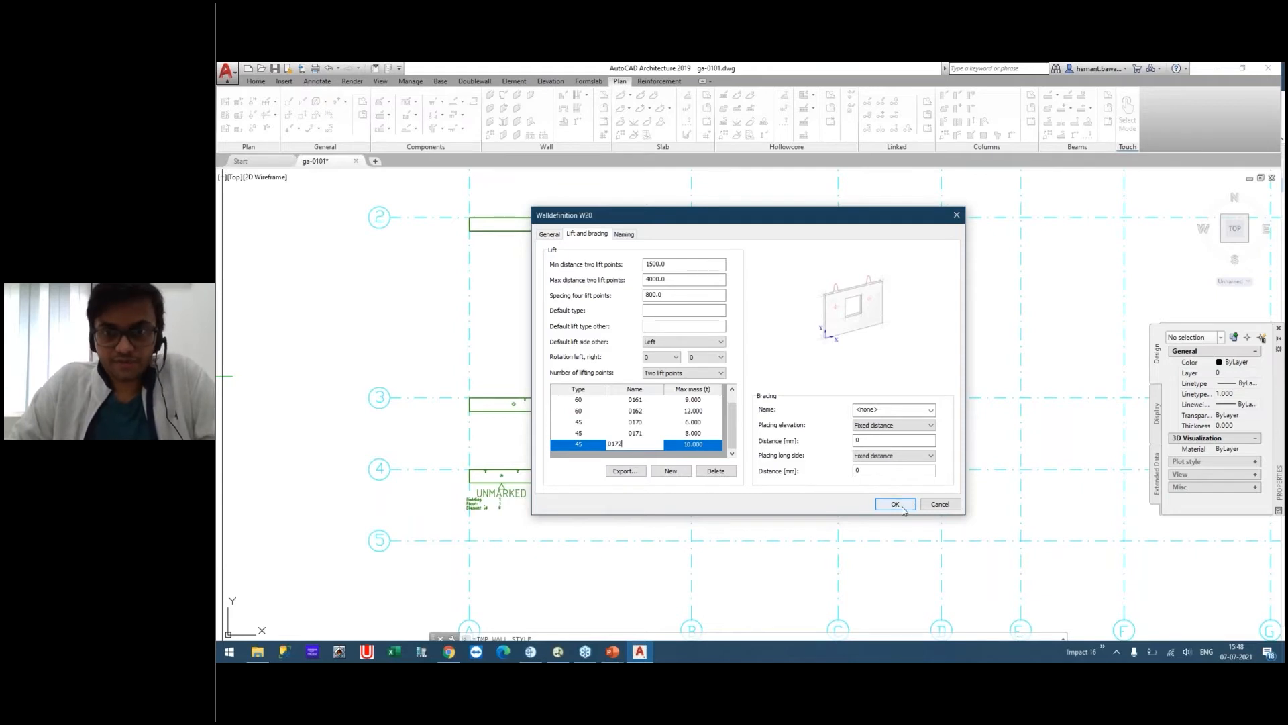
Set W20's bracing to 0580 with a fixed elevation distance of 1000 mm and long-side placing at the center of gravity.
{"action": "left_click", "coordinate": [931, 409]}
{"action": "left_click", "coordinate": [889, 421]}
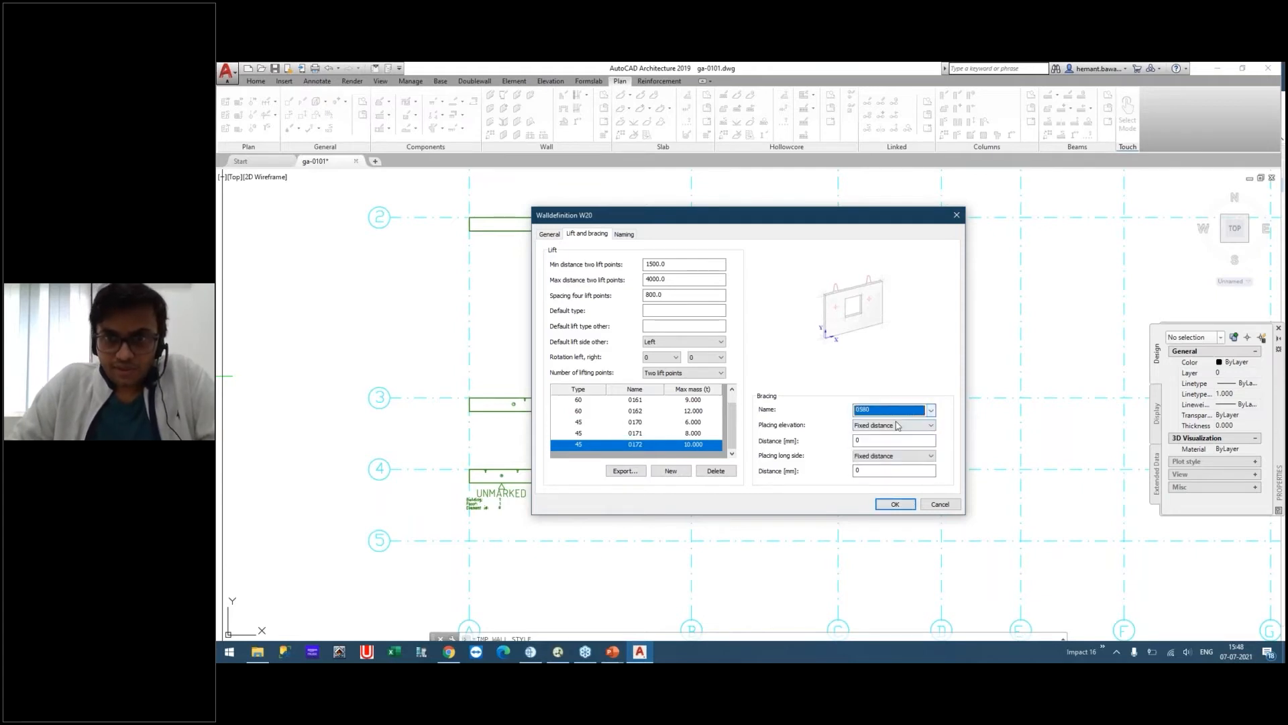
{"action": "double_click", "coordinate": [875, 440]}
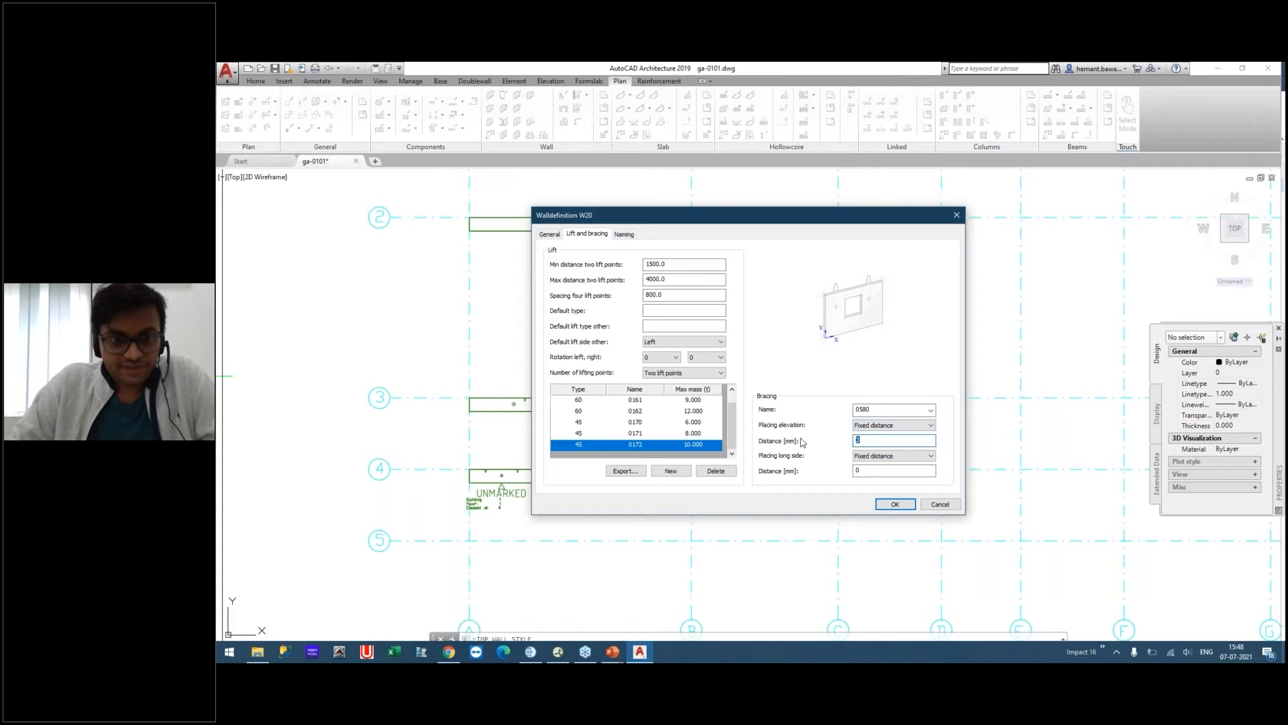
{"action": "type", "text": "1000"}
{"action": "left_click", "coordinate": [884, 456]}
{"action": "left_click", "coordinate": [879, 473]}
{"action": "left_click", "coordinate": [885, 456]}
{"action": "left_click", "coordinate": [877, 465]}
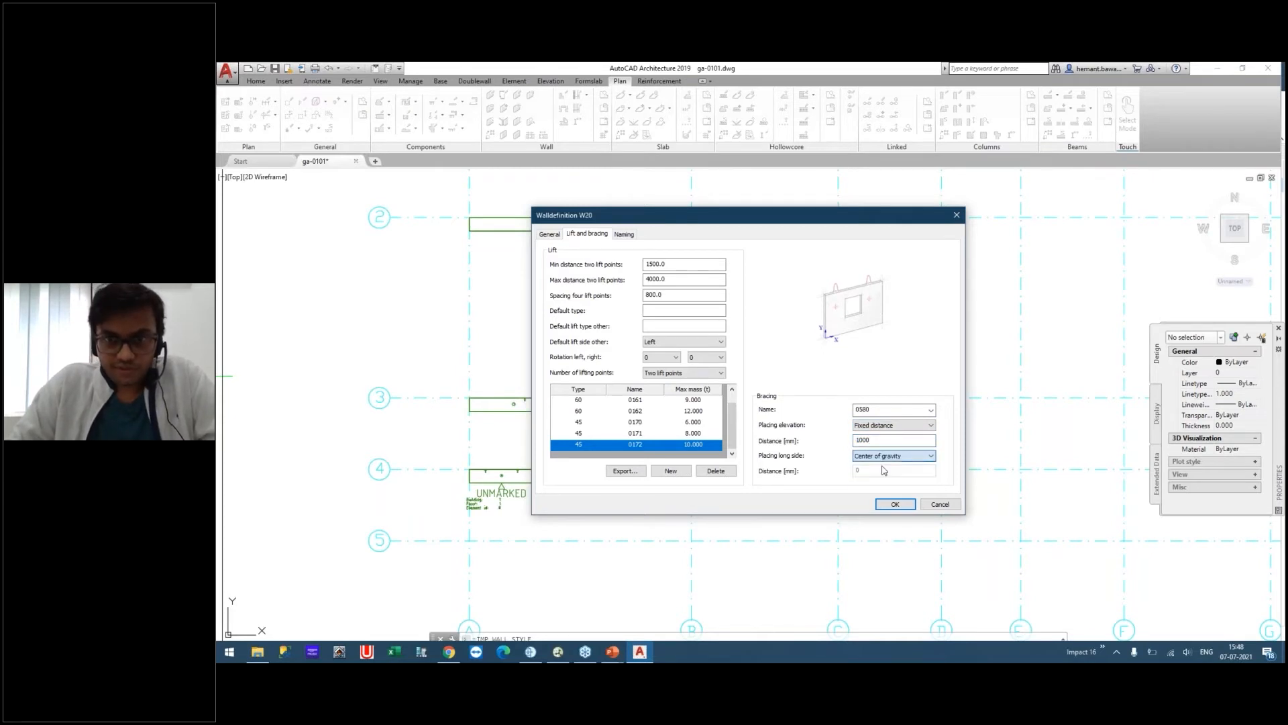
Set W20's group, product, designation prefix and element mark prefix to W, and its drawing name prefix to 20-.
{"action": "left_click", "coordinate": [624, 234]}
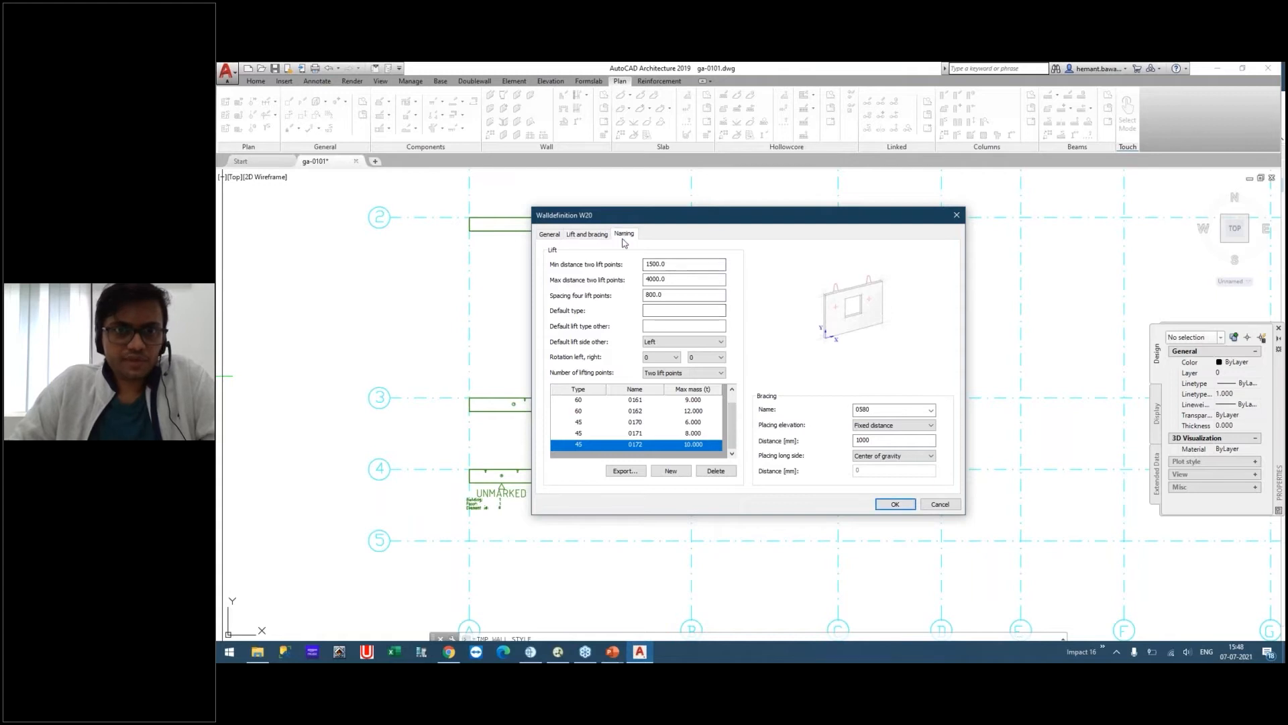
{"action": "left_click", "coordinate": [668, 264]}
{"action": "type", "text": "W"}
{"action": "key", "text": "Tab"}
{"action": "type", "text": "W"}
{"action": "left_click", "coordinate": [658, 294]}
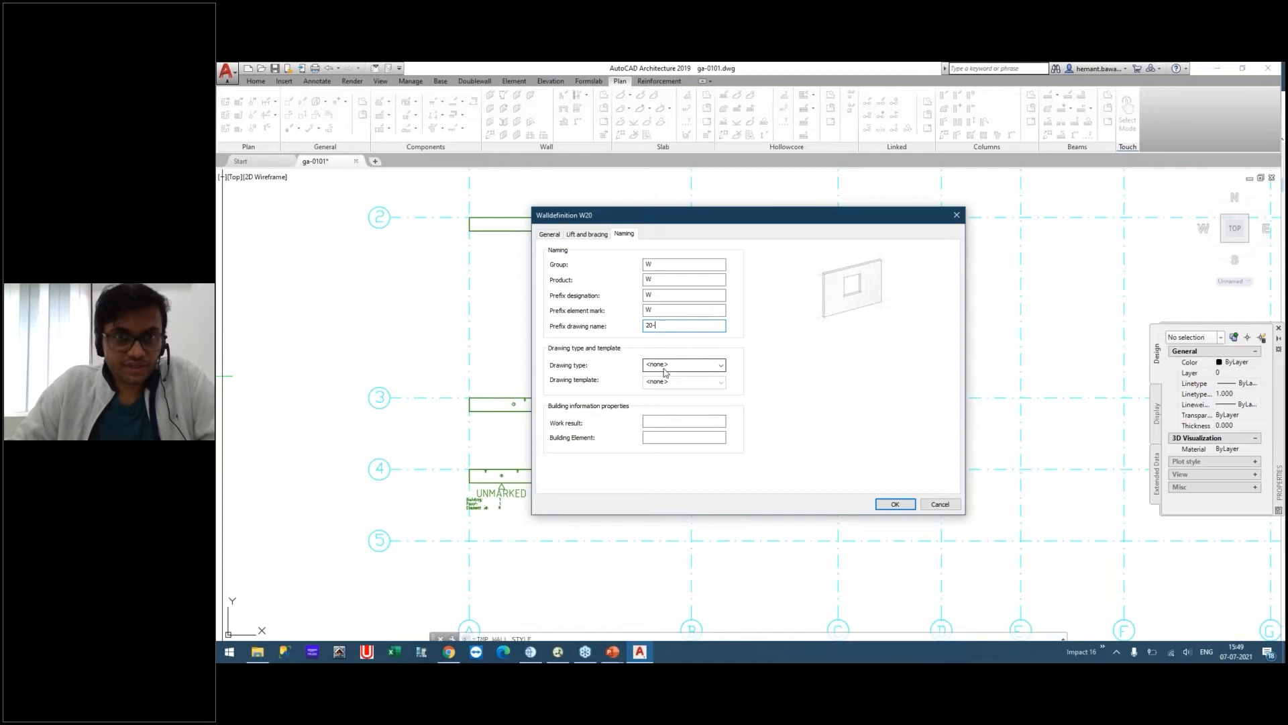
Assign drawing type VP (Solid wall) to W20 with no drawing template, and save the wall definition.
{"action": "left_click", "coordinate": [688, 368]}
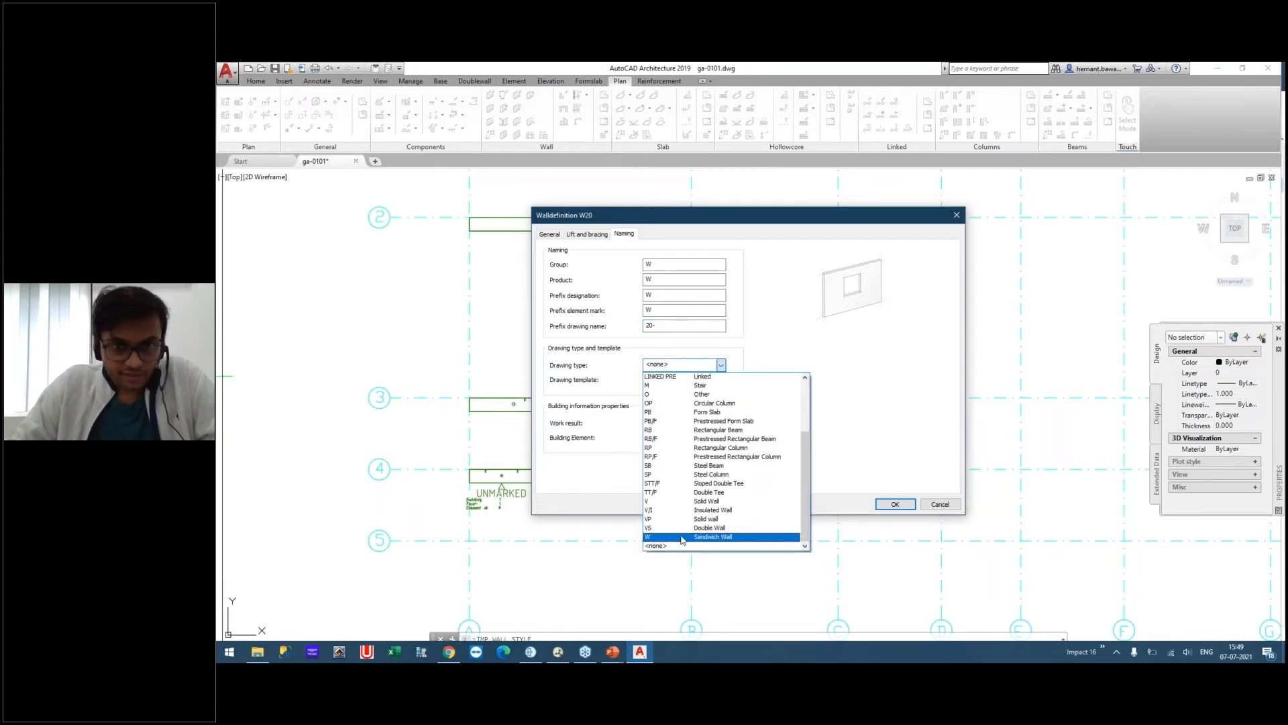
{"action": "left_click", "coordinate": [698, 519]}
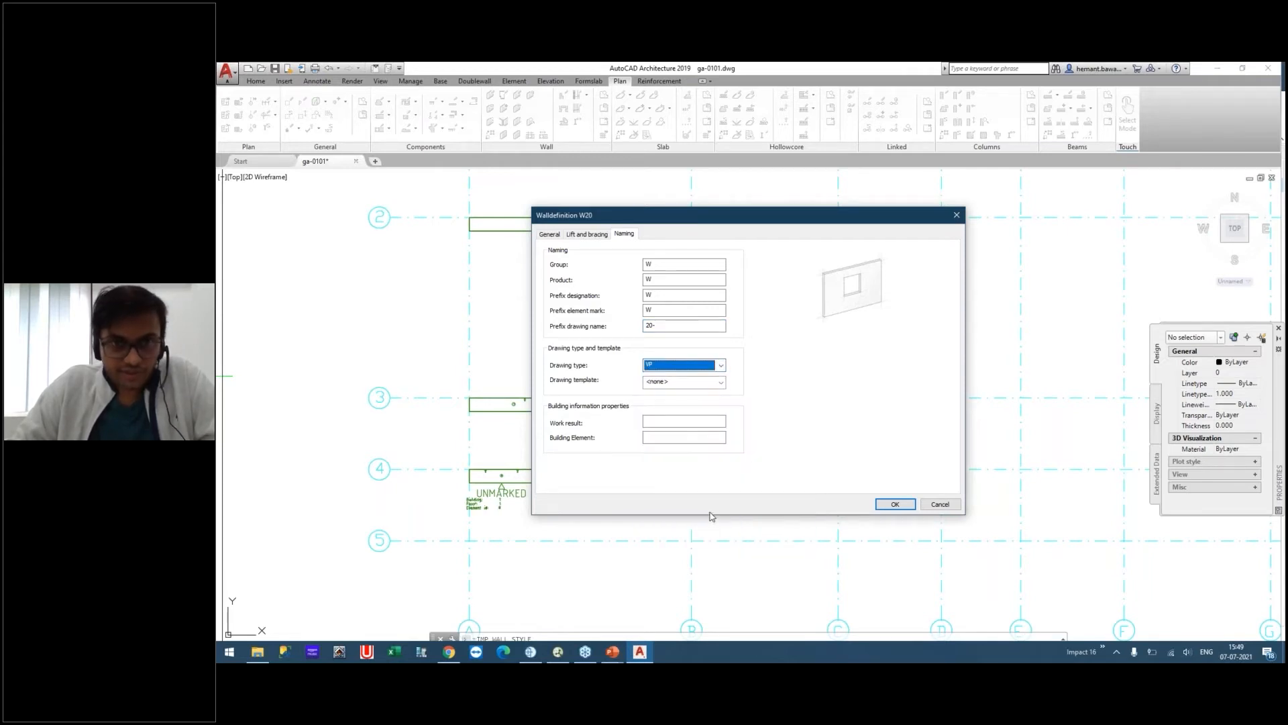
{"action": "left_click", "coordinate": [693, 386]}
{"action": "left_click", "coordinate": [692, 394]}
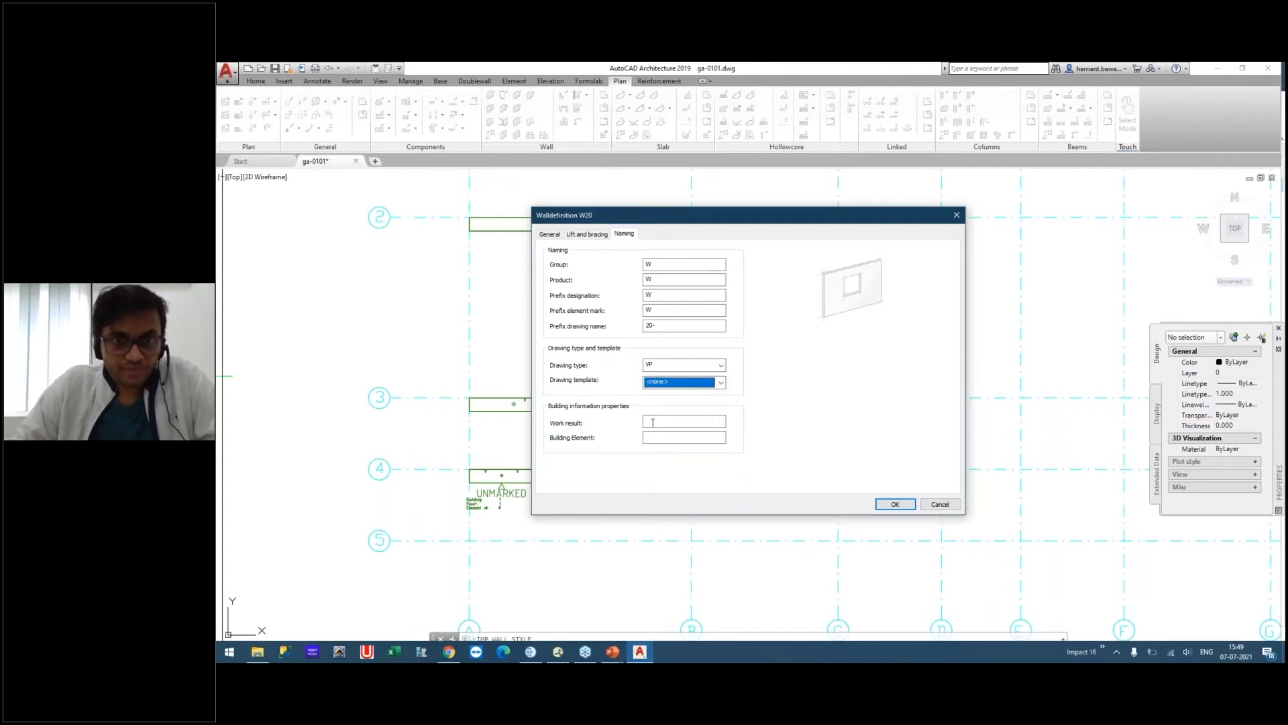
{"action": "left_click", "coordinate": [900, 505]}
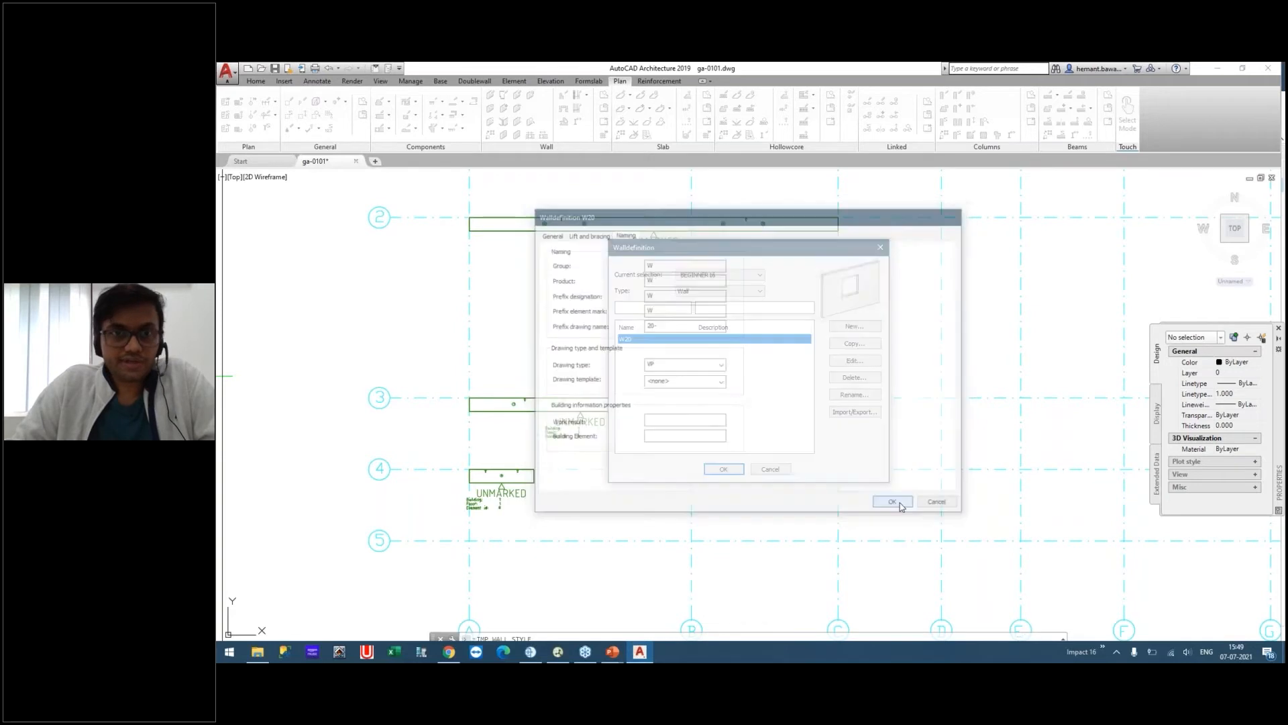
{"action": "left_click", "coordinate": [717, 396]}
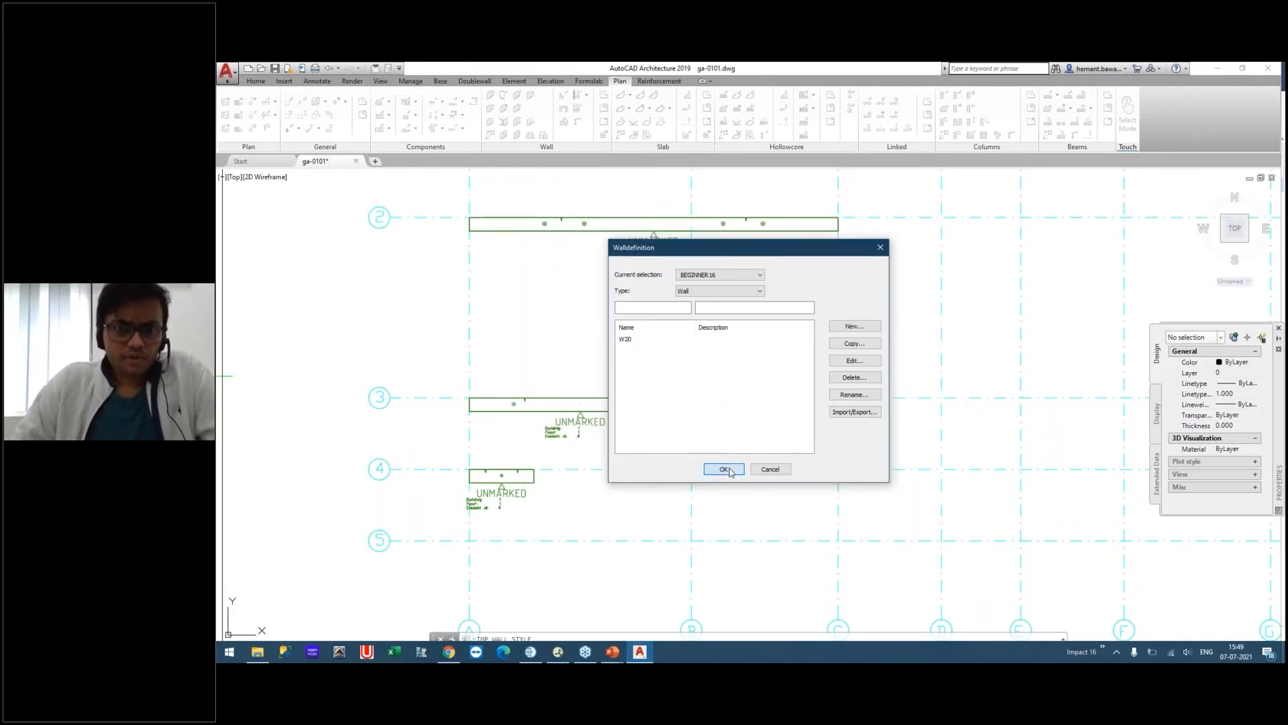
Reopen the wall definitions and create a new insulated wall definition named IW27.
{"action": "left_click", "coordinate": [724, 469]}
{"action": "mouse_move", "coordinate": [893, 291]}
{"action": "middle_mouse_down"}
{"action": "mouse_move", "coordinate": [789, 230]}
{"action": "mouse_move", "coordinate": [769, 348]}
{"action": "mouse_move", "coordinate": [756, 339]}
{"action": "mouse_move", "coordinate": [778, 306]}
{"action": "middle_mouse_up"}
{"action": "left_click", "coordinate": [492, 109]}
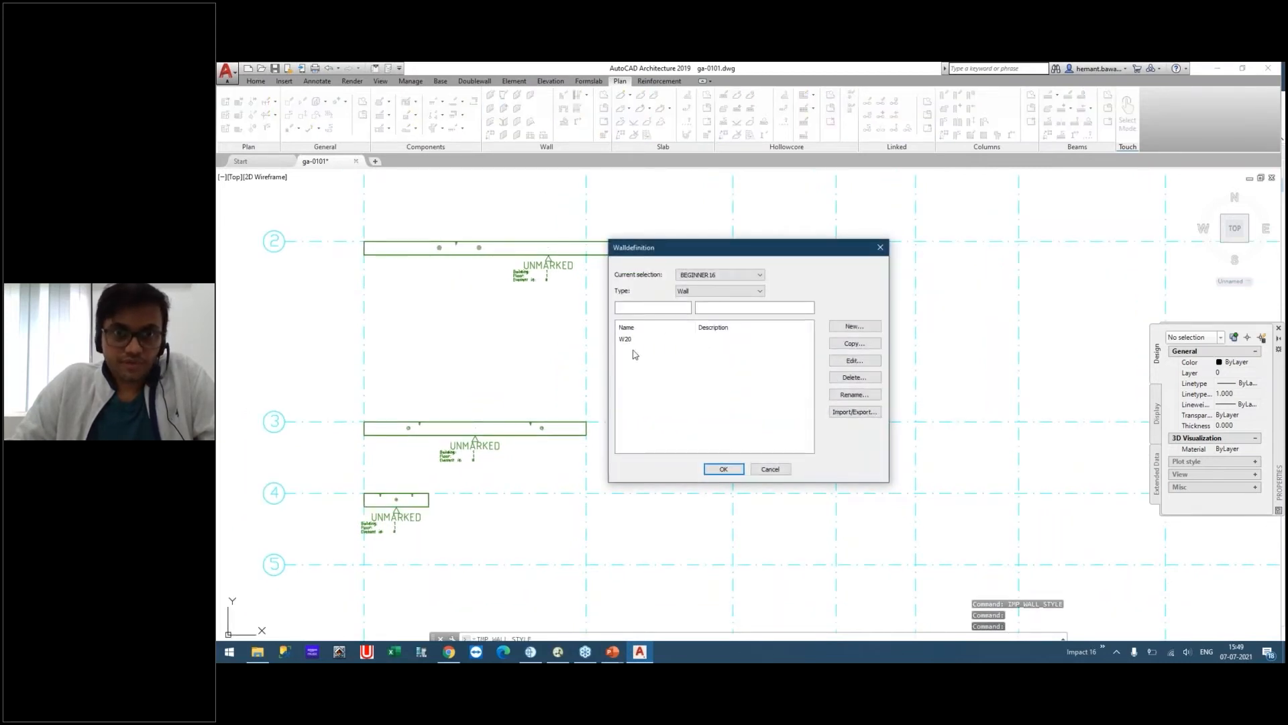
{"action": "left_click", "coordinate": [728, 291]}
{"action": "left_click", "coordinate": [697, 313]}
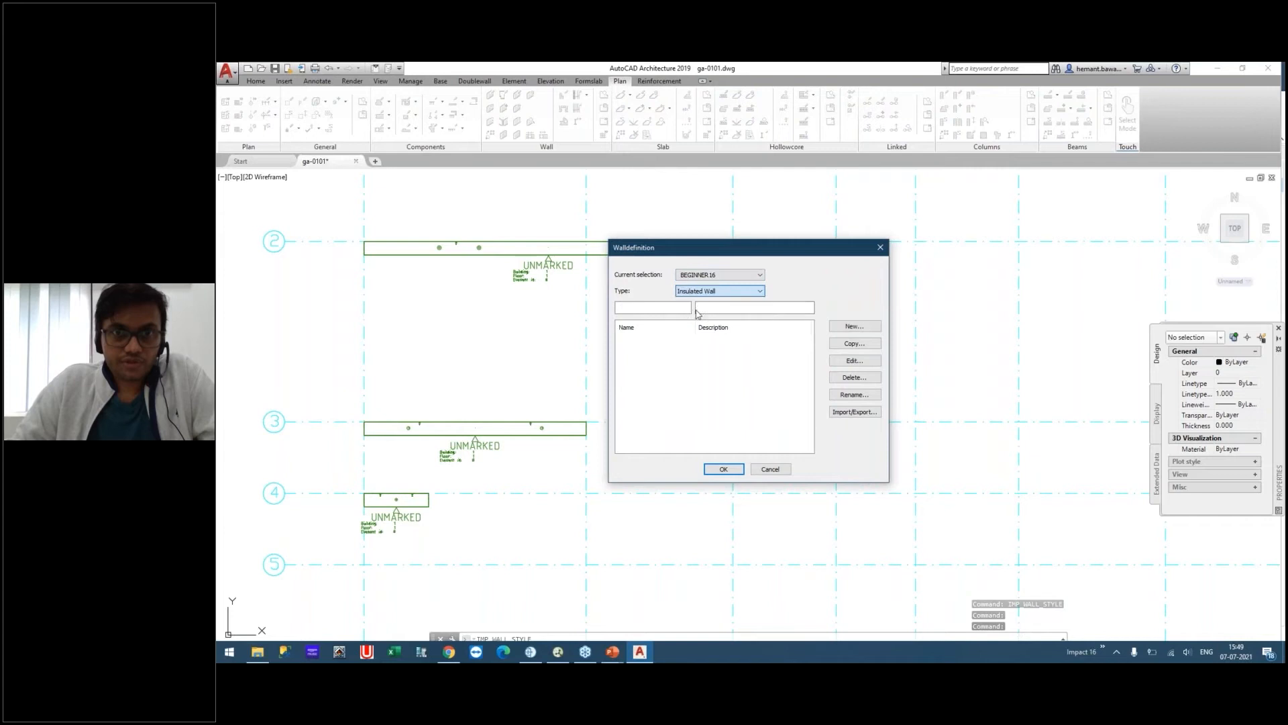
{"action": "left_click", "coordinate": [854, 326]}
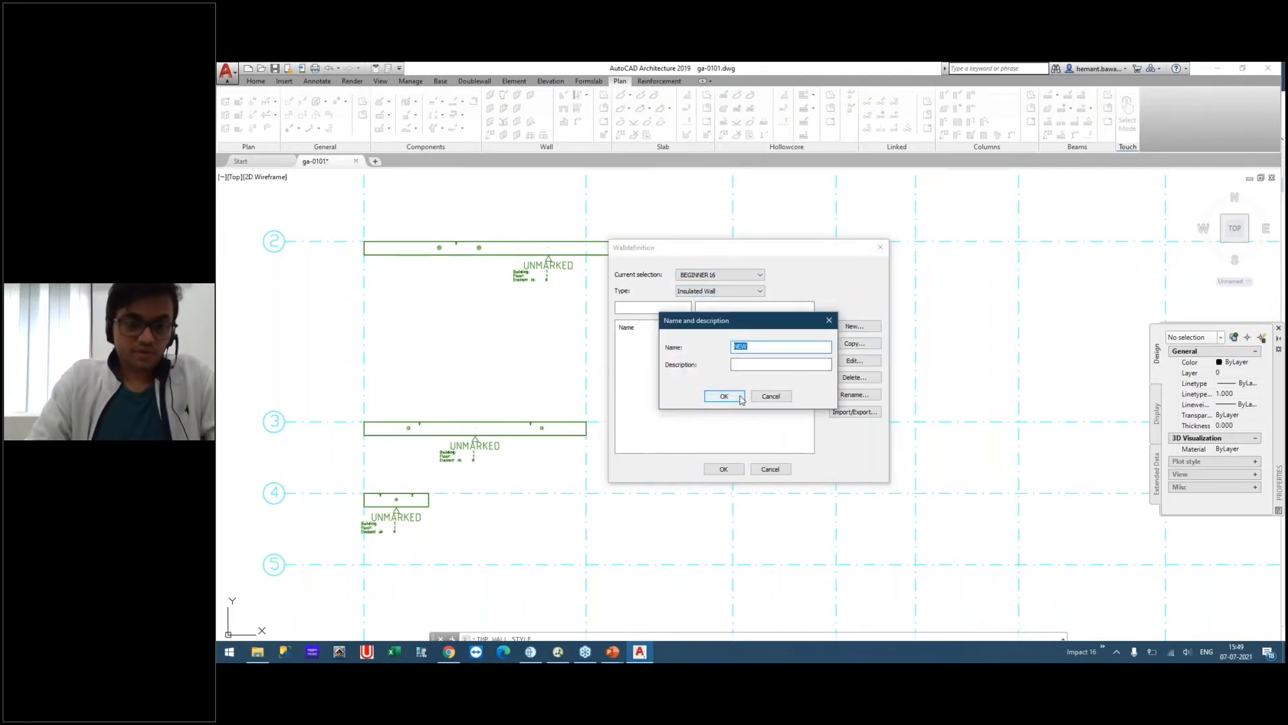
{"action": "type", "text": "IW27"}
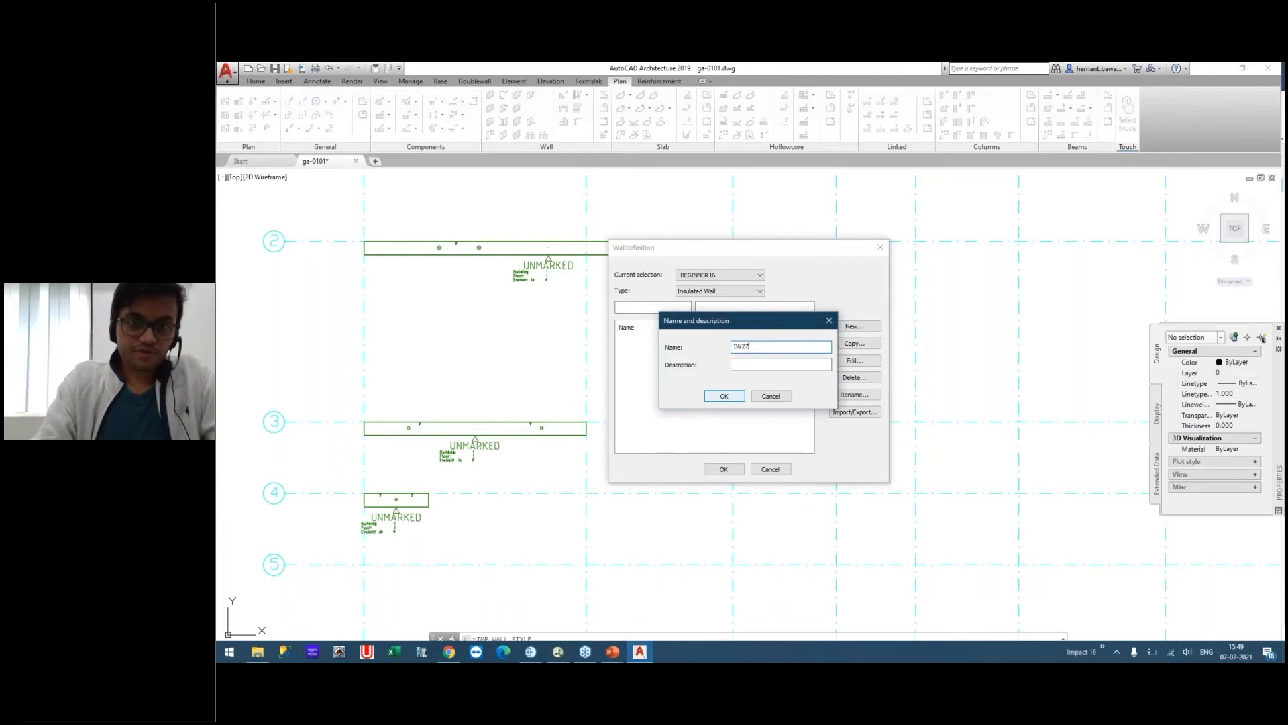
{"action": "left_click", "coordinate": [724, 396]}
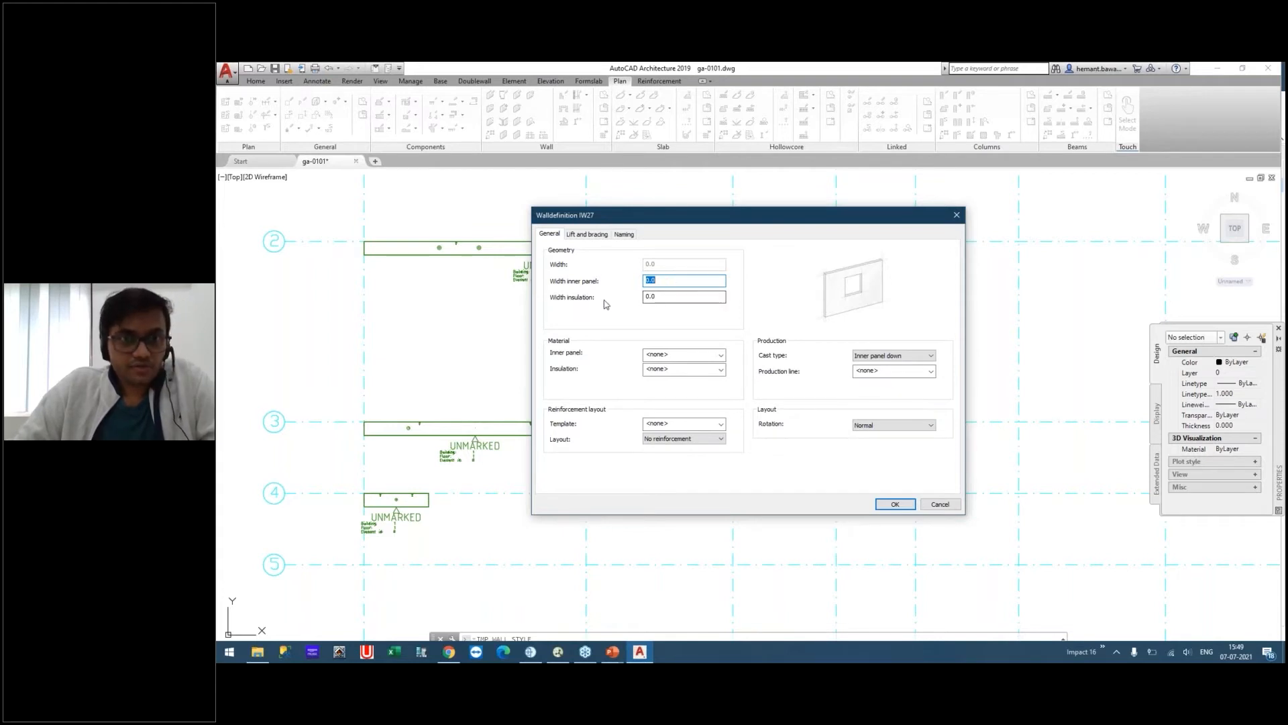
Set IW27's inner panel to 120 mm Concrete and its insulation to 170 mm Polystyrene.
{"action": "type", "text": "12.0"}
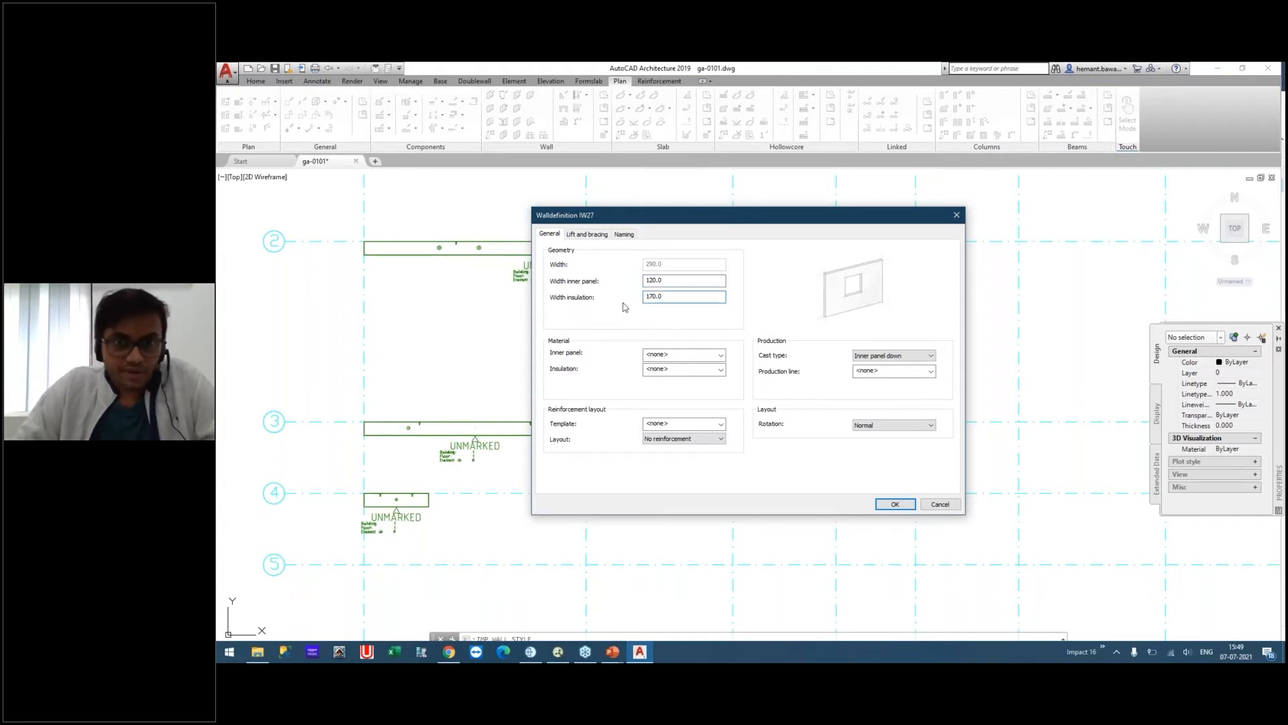
{"action": "left_click", "coordinate": [712, 356]}
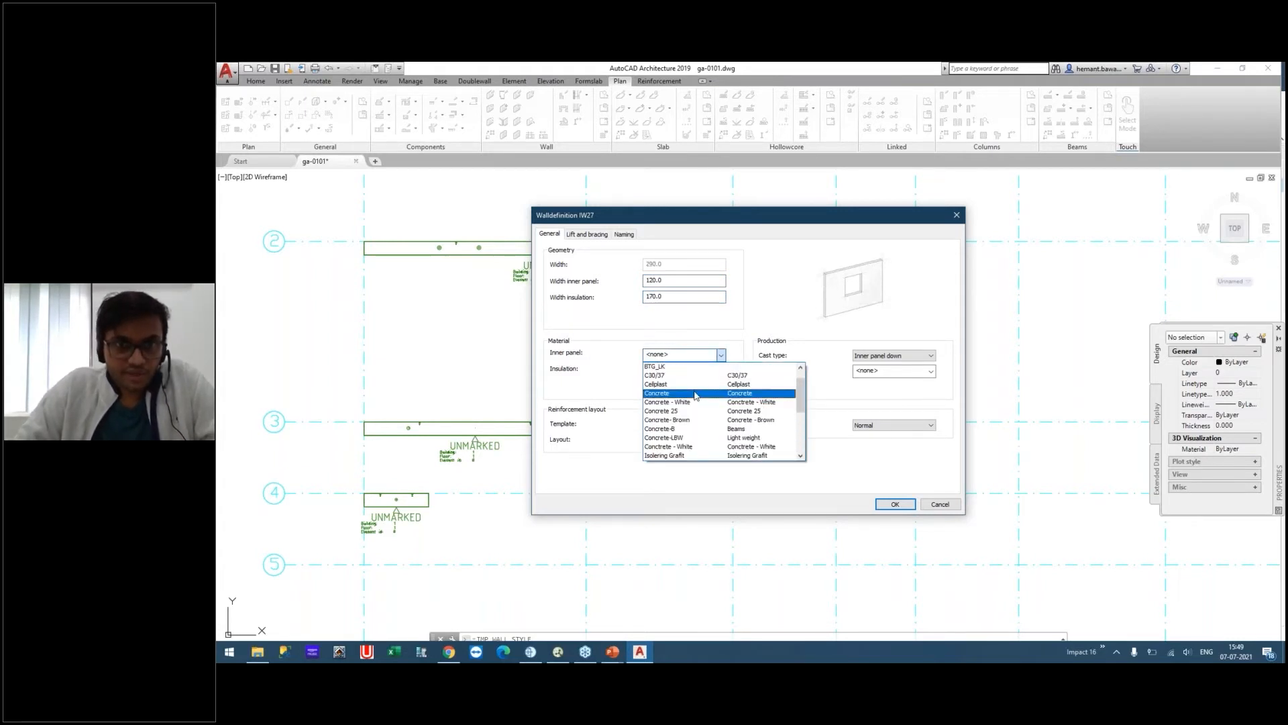
{"action": "left_click", "coordinate": [685, 396]}
{"action": "left_click", "coordinate": [721, 369]}
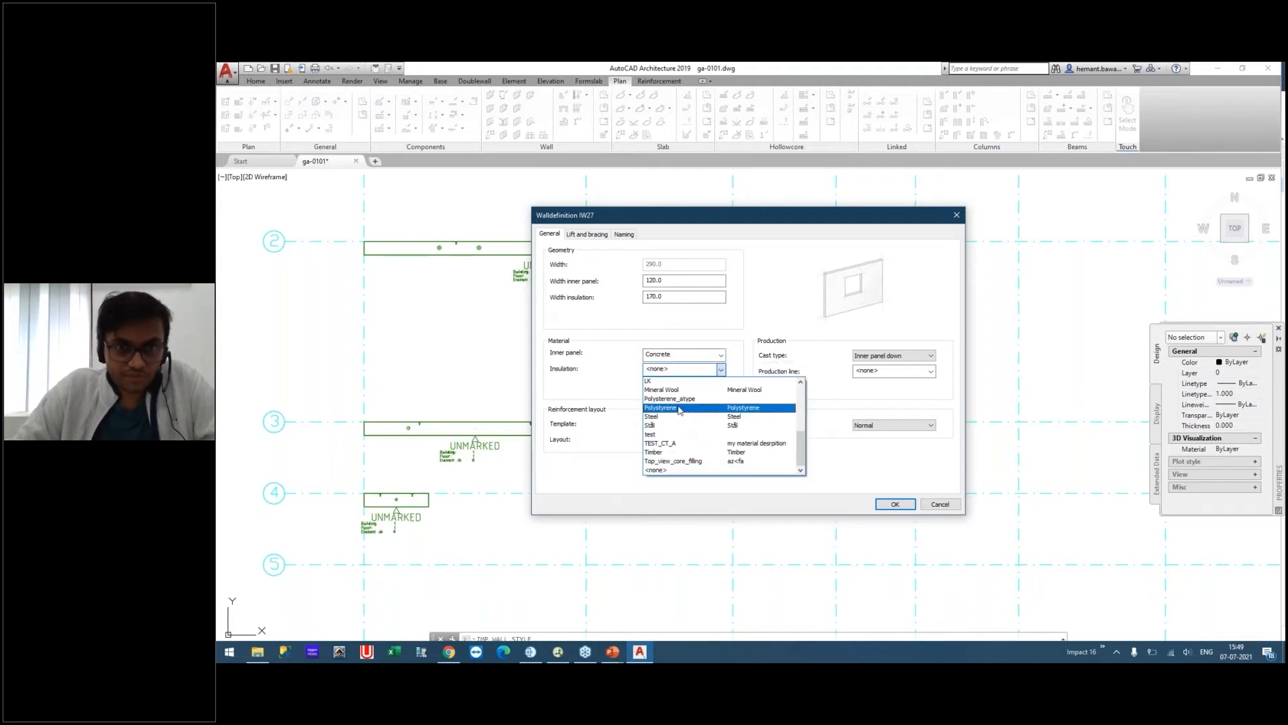
{"action": "left_click", "coordinate": [679, 408]}
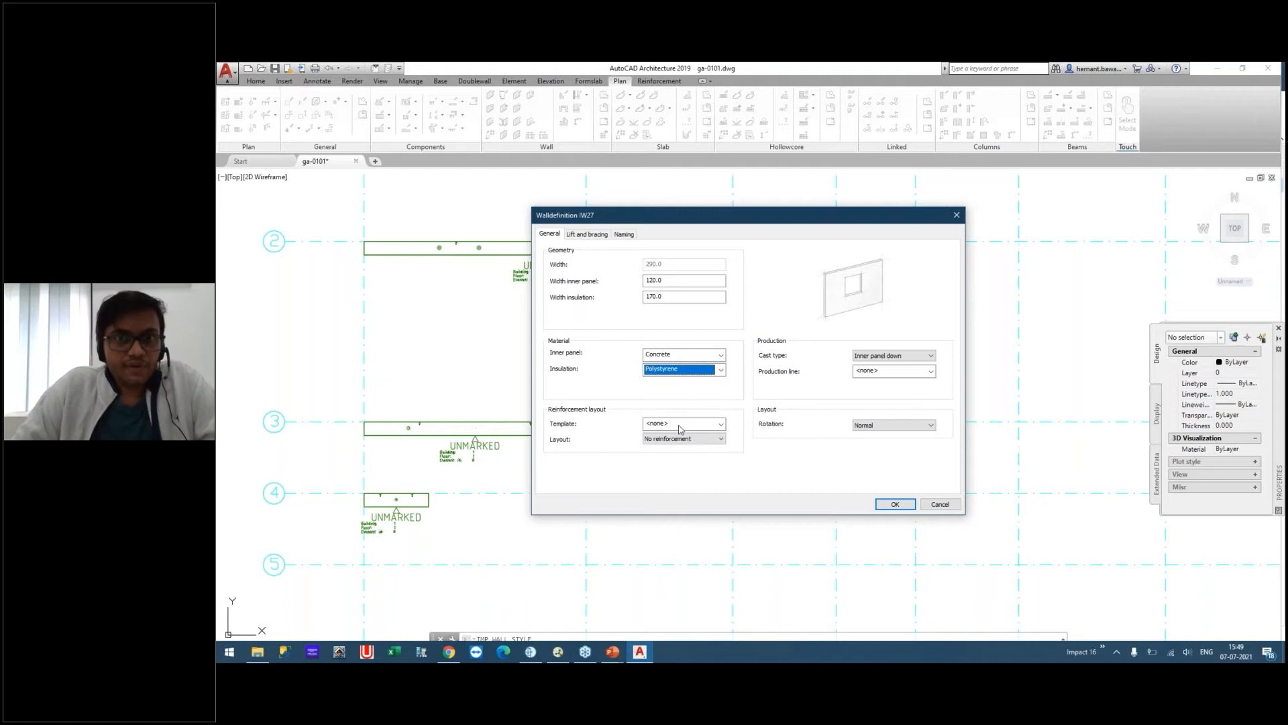
Assign reinforcement template 27-RC with the Normal layout to IW27.
{"action": "left_click", "coordinate": [680, 426]}
{"action": "left_click", "coordinate": [664, 460]}
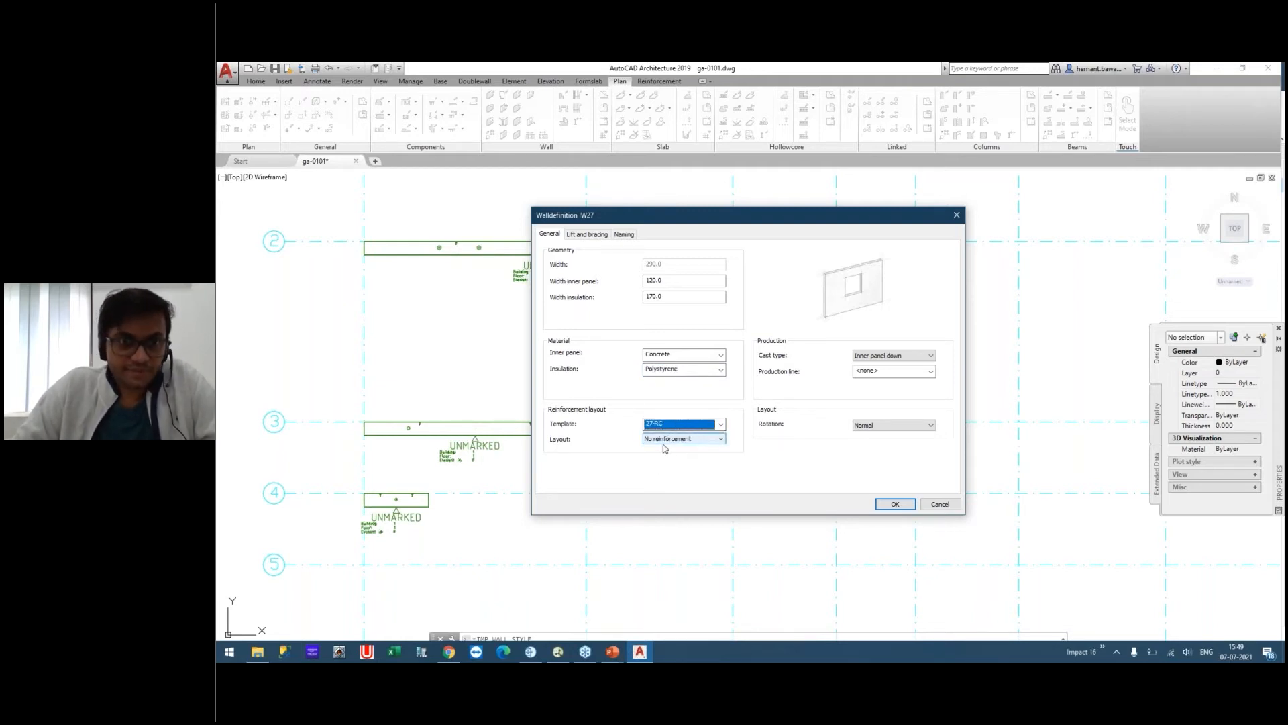
{"action": "left_click", "coordinate": [673, 439]}
{"action": "left_click", "coordinate": [671, 463]}
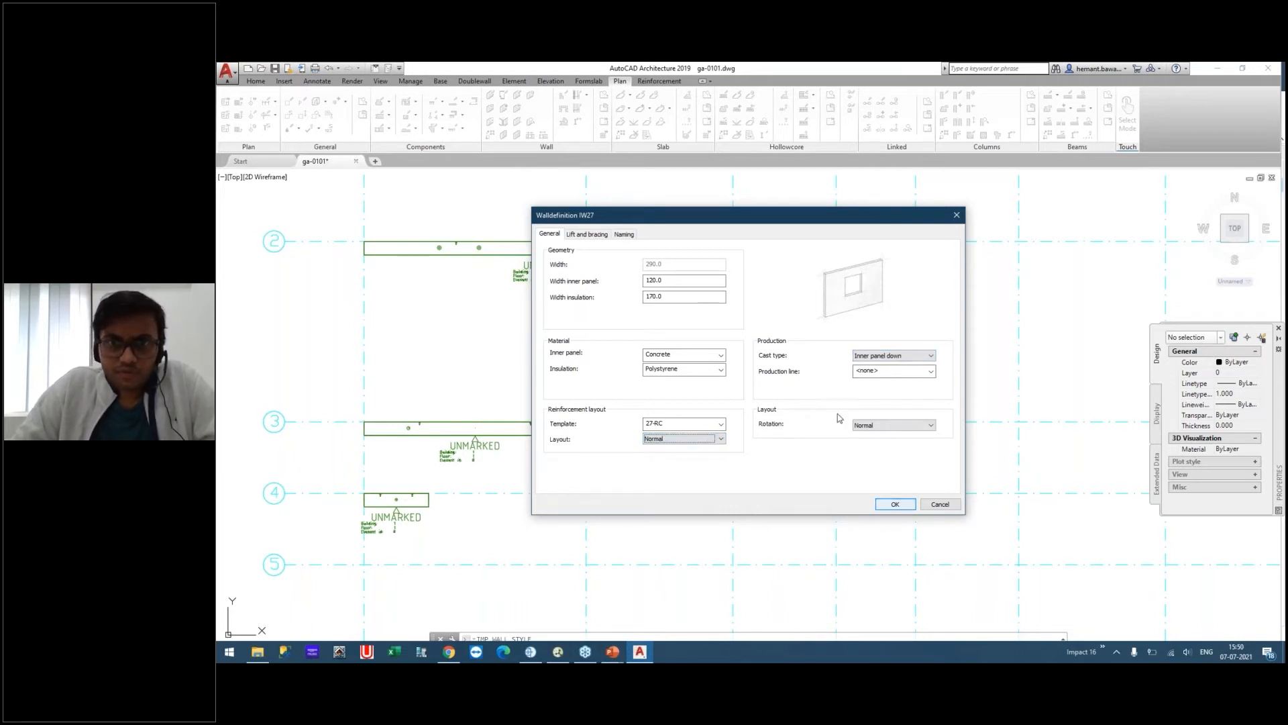
Set IW27's two-lift-point distances to 2000 minimum and 4500 maximum, and its four-lift-point spacing to 800.
{"action": "left_click", "coordinate": [585, 234]}
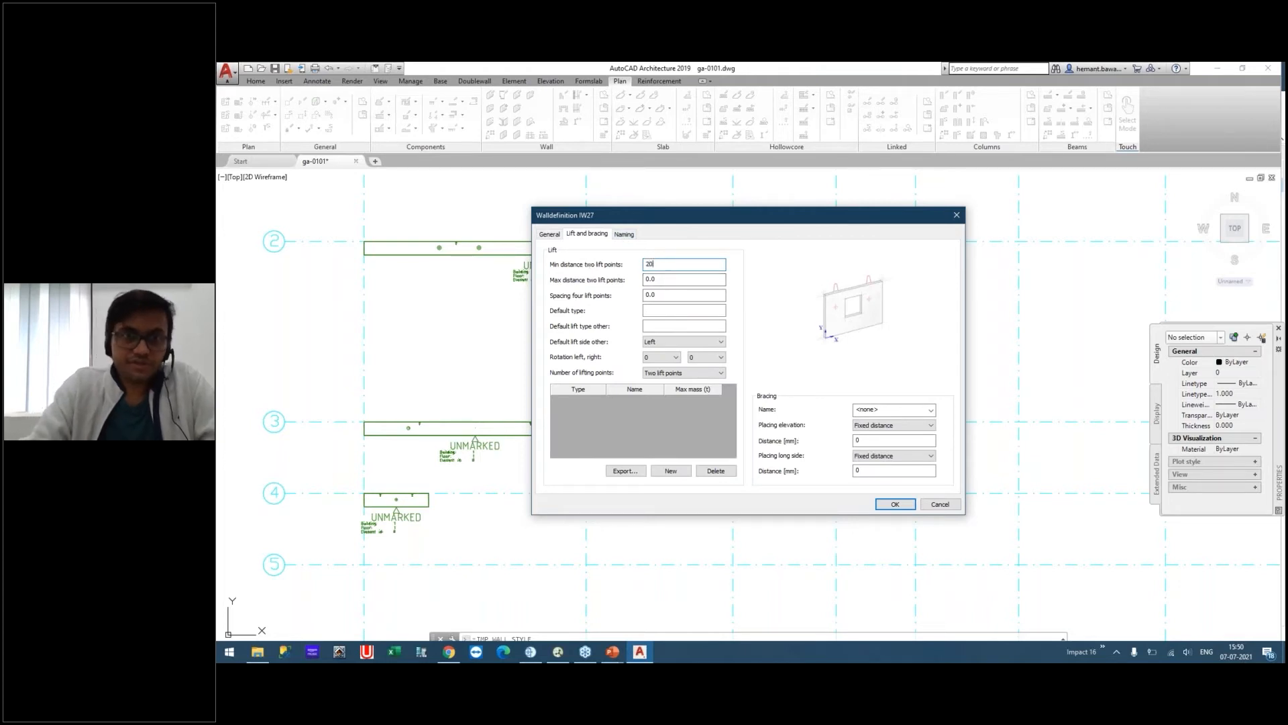
{"action": "type", "text": "2000"}
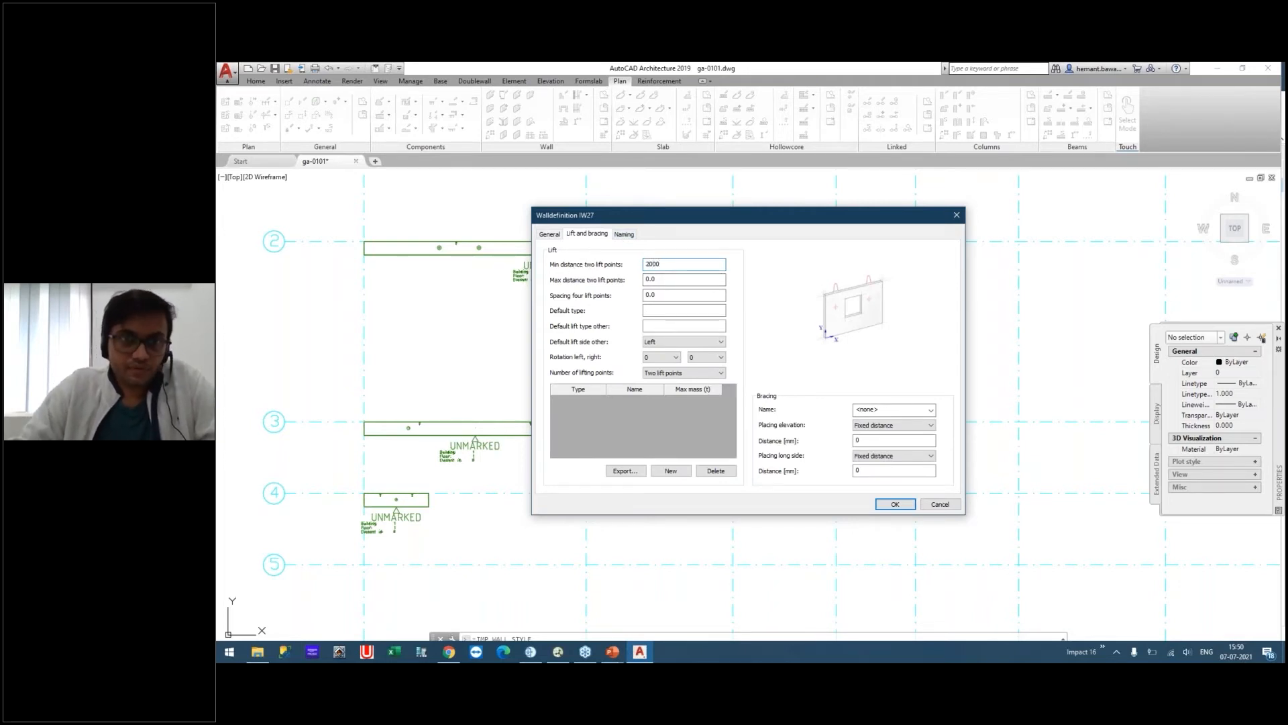
{"action": "double_click", "coordinate": [671, 281]}
{"action": "type", "text": "45"}
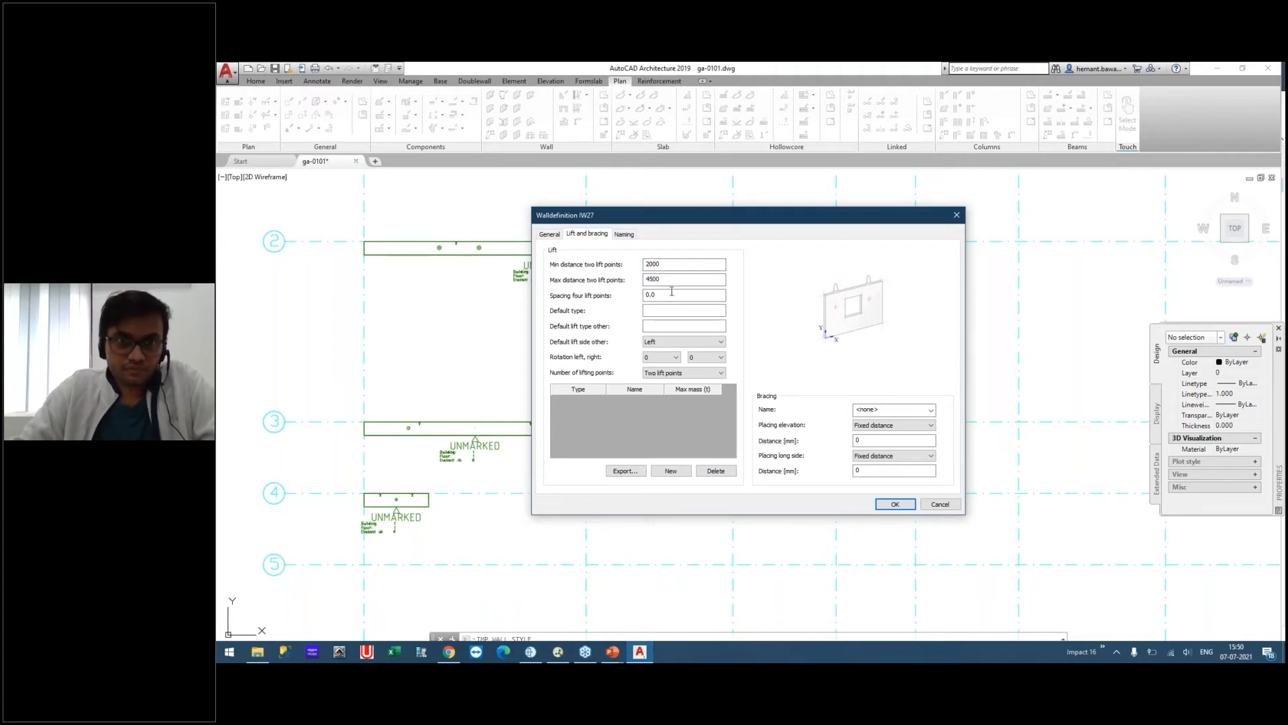
{"action": "left_click", "coordinate": [676, 298]}
{"action": "type", "text": "8"}
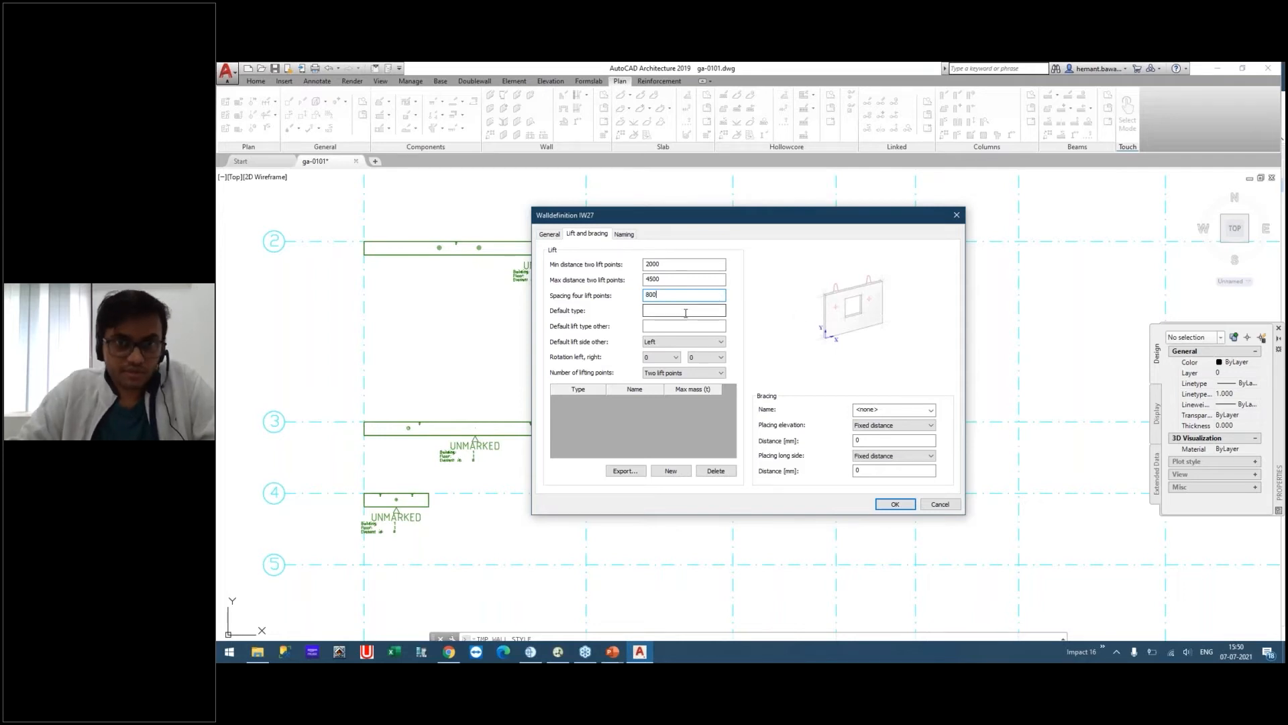
Add three lifting entries to IW27 and set the type of each to 60.
{"action": "right_click", "coordinate": [642, 424]}
{"action": "left_click", "coordinate": [655, 436]}
{"action": "right_click", "coordinate": [639, 432]}
{"action": "left_click", "coordinate": [659, 439]}
{"action": "right_click", "coordinate": [640, 434]}
{"action": "left_click", "coordinate": [659, 440]}
{"action": "left_click", "coordinate": [575, 406]}
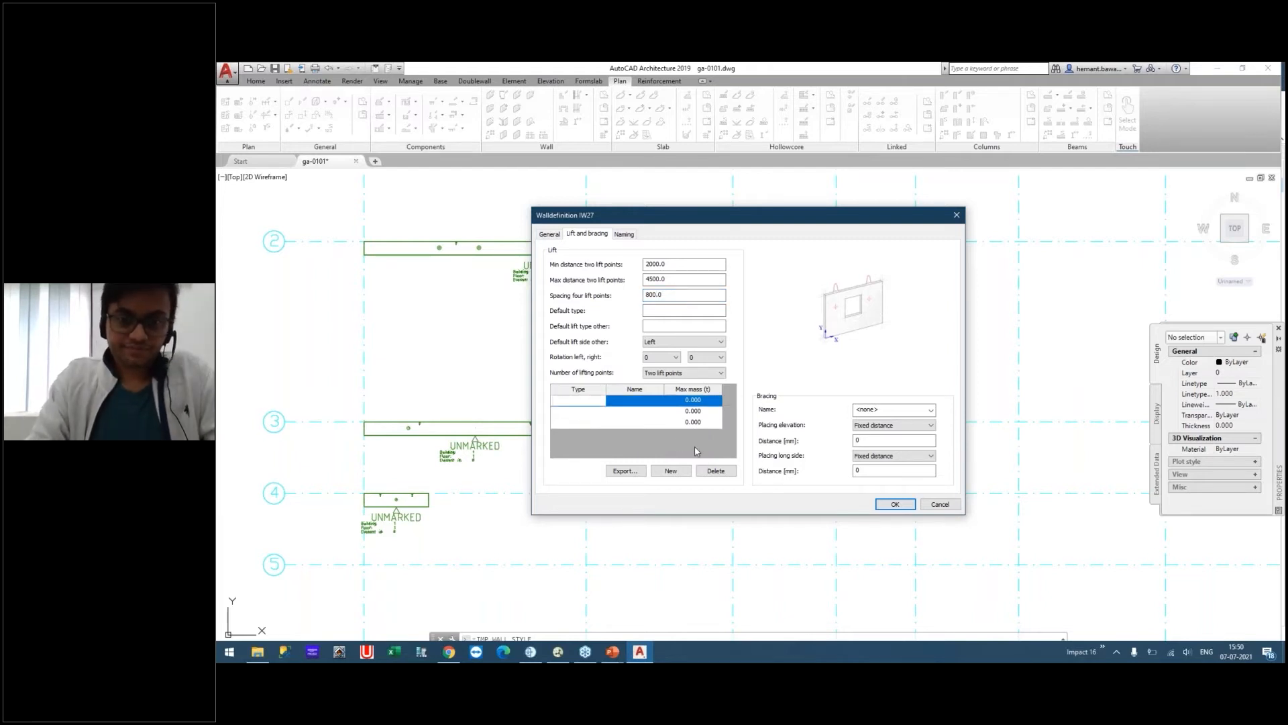
{"action": "type", "text": "60"}
{"action": "key", "text": "Return"}
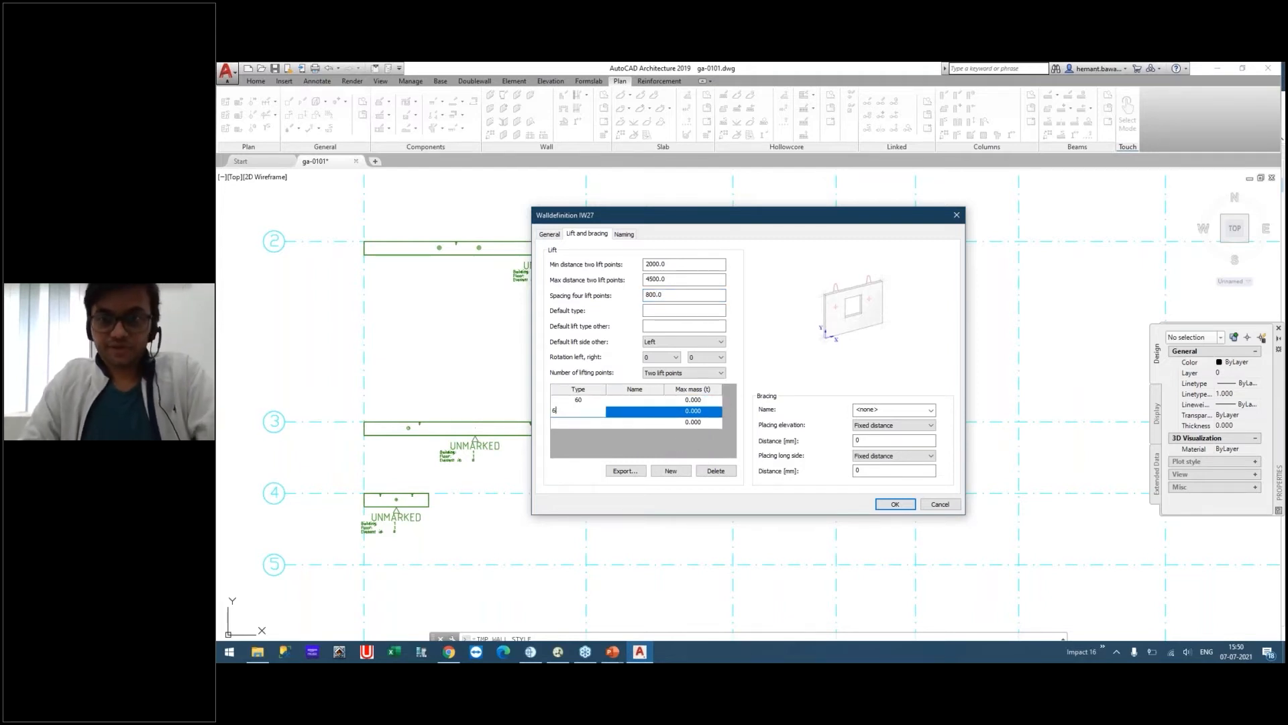
{"action": "type", "text": "60"}
{"action": "key", "text": "Return"}
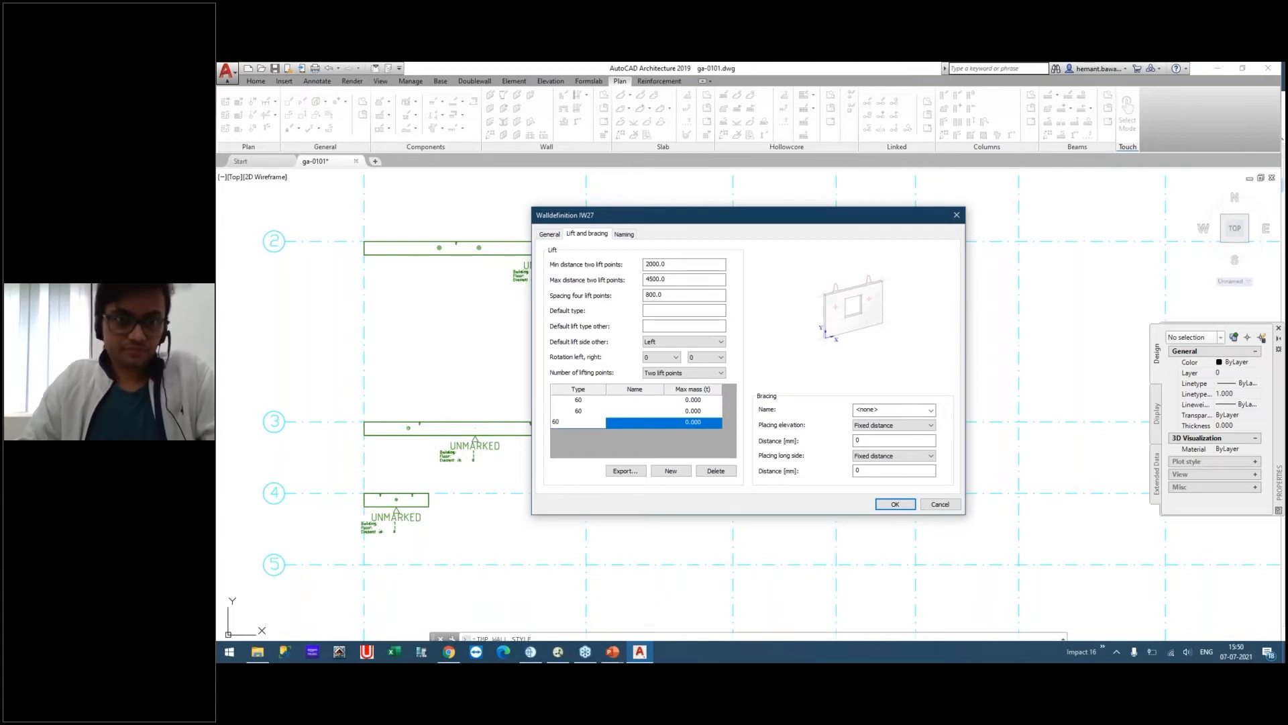
Name the three type 60 lifting entries of IW27 0171, 0172 and 0173.
{"action": "left_click", "coordinate": [649, 401]}
{"action": "type", "text": "0171"}
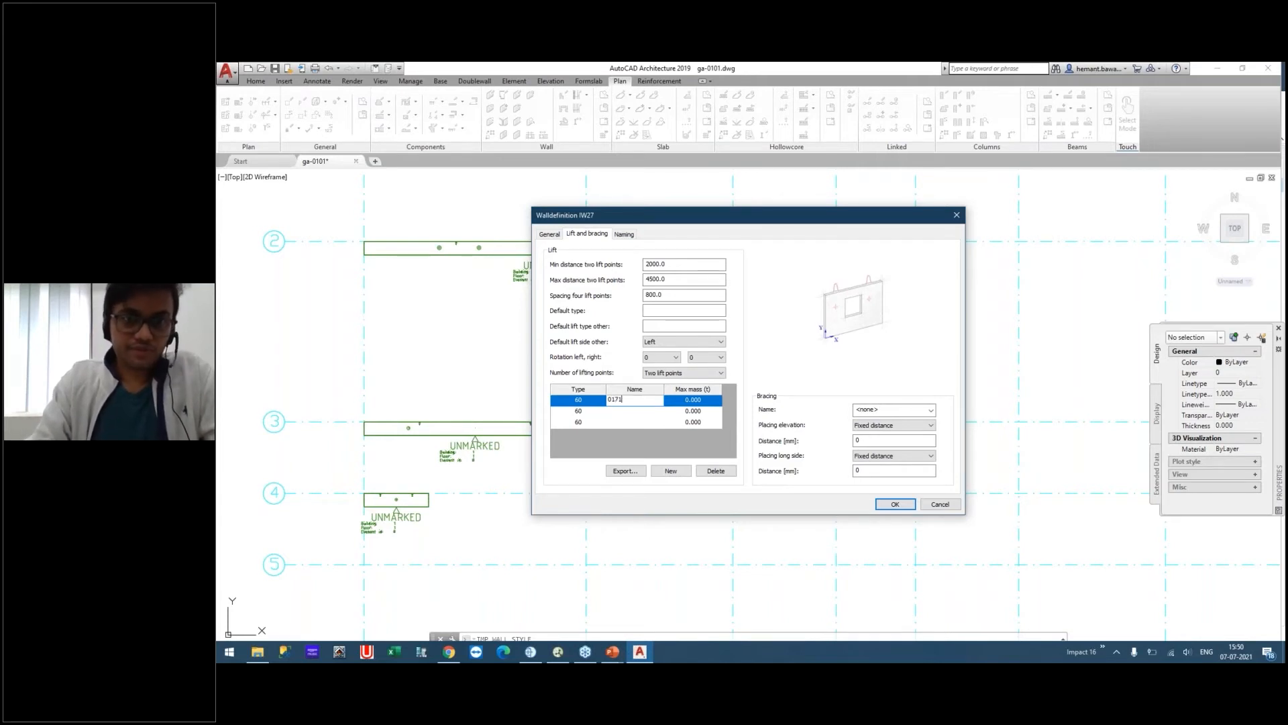
{"action": "key", "text": "Tab"}
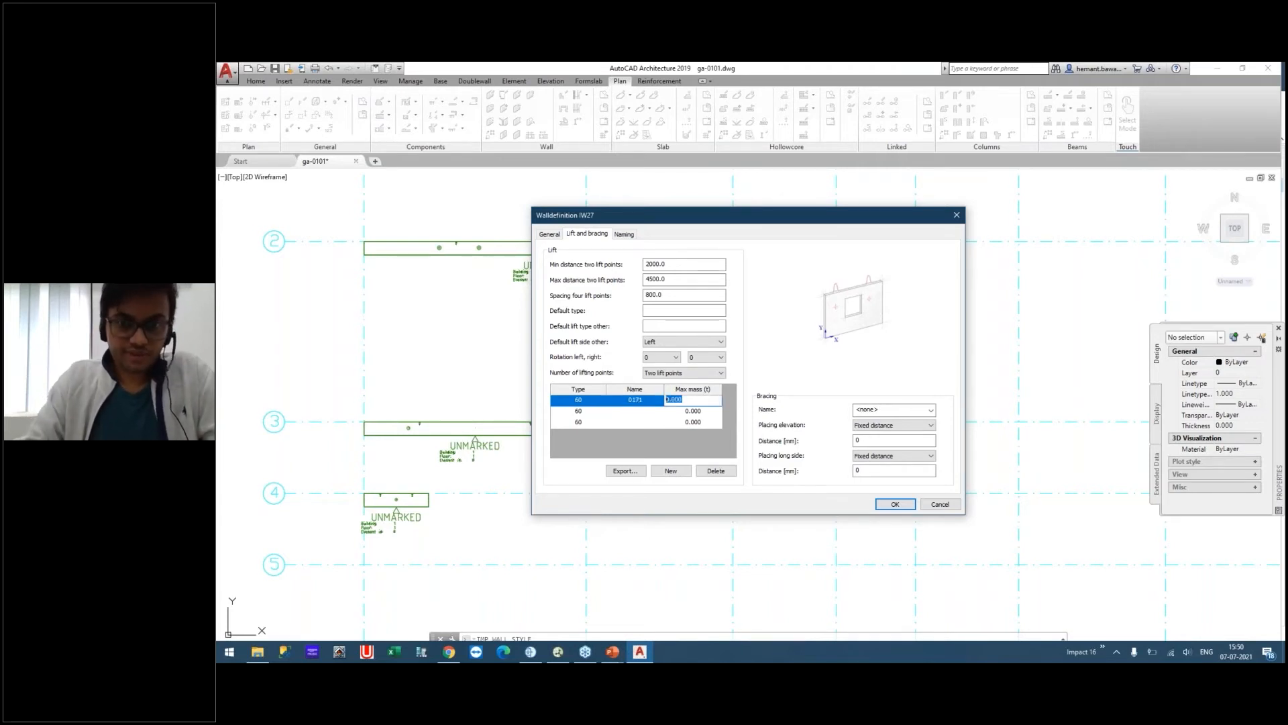
{"action": "left_click", "coordinate": [639, 414]}
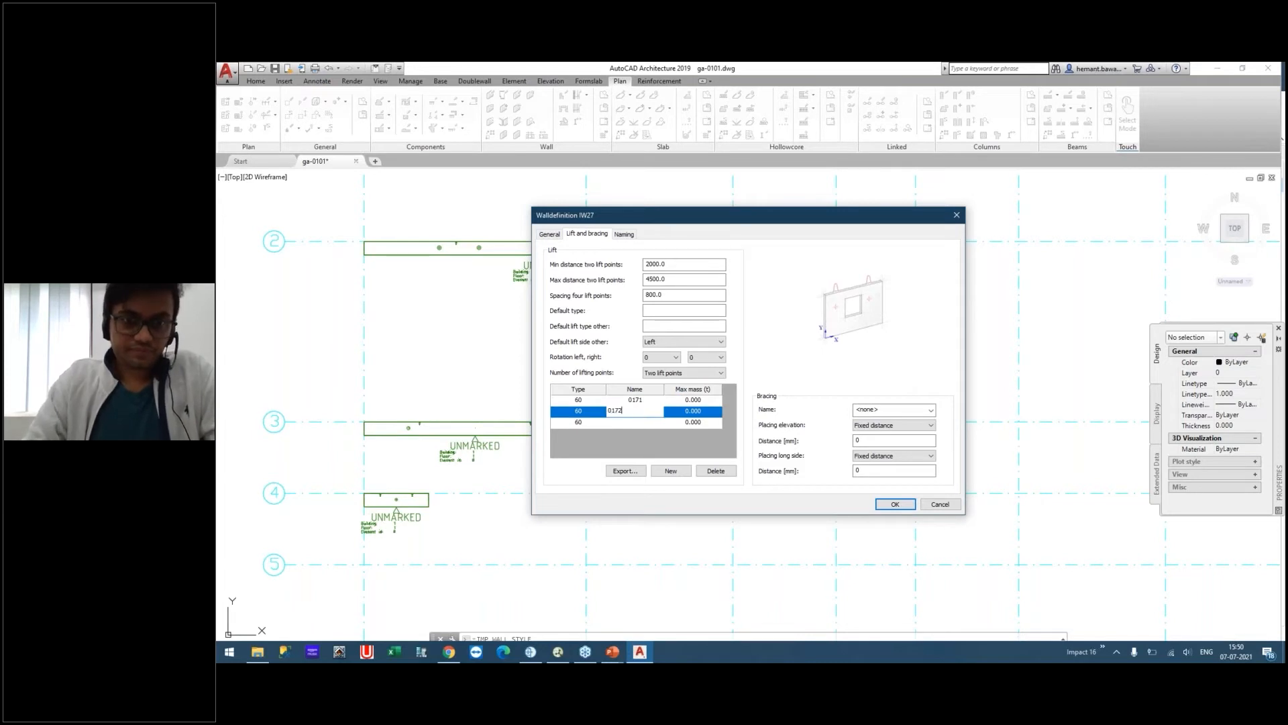
{"action": "left_click", "coordinate": [636, 422]}
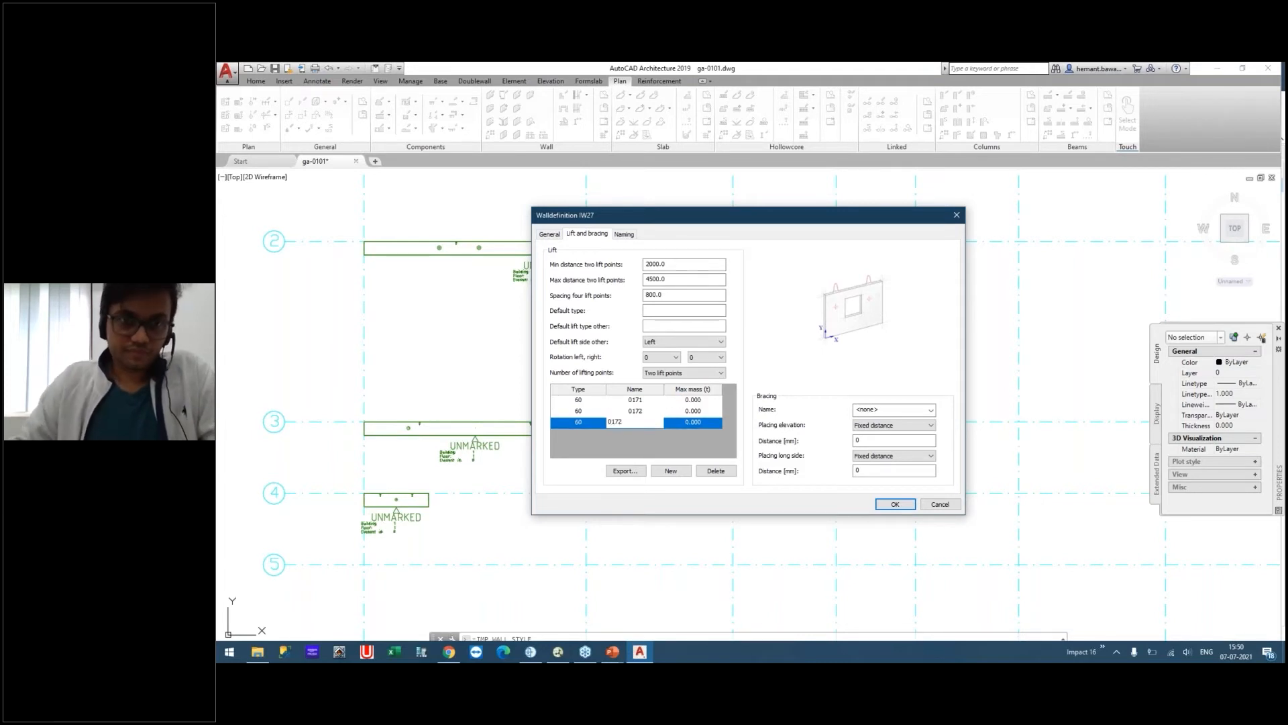
Set the maximum mass of lifting entries 0171, 0172 and 0173 to 7, 9 and 12 t.
{"action": "left_click", "coordinate": [679, 400]}
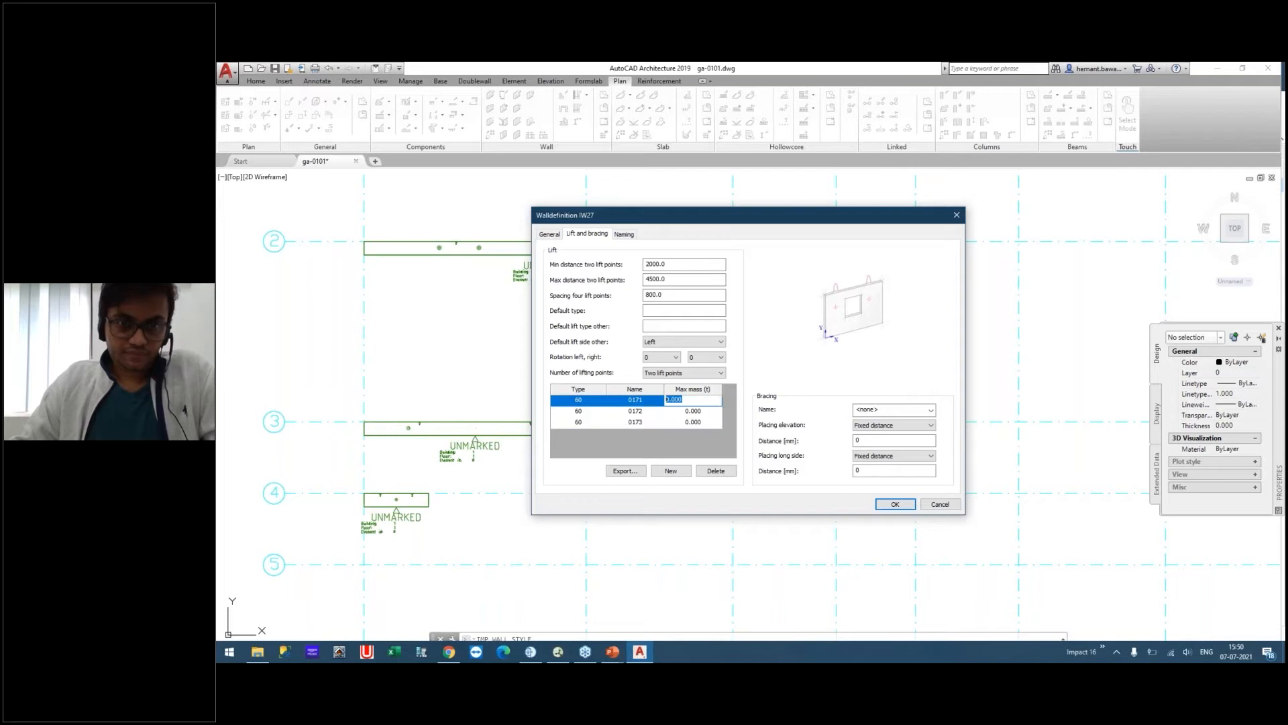
{"action": "type", "text": "7"}
{"action": "key", "text": "Return"}
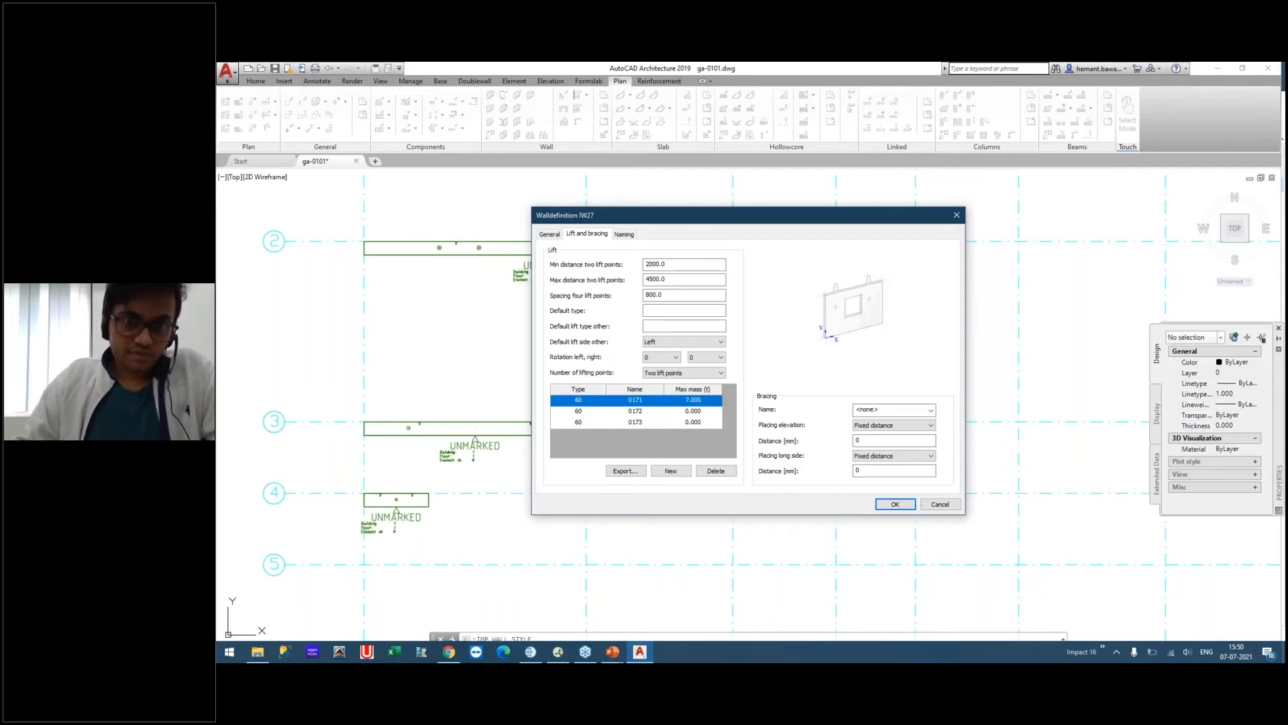
{"action": "left_click", "coordinate": [695, 411]}
{"action": "type", "text": "8"}
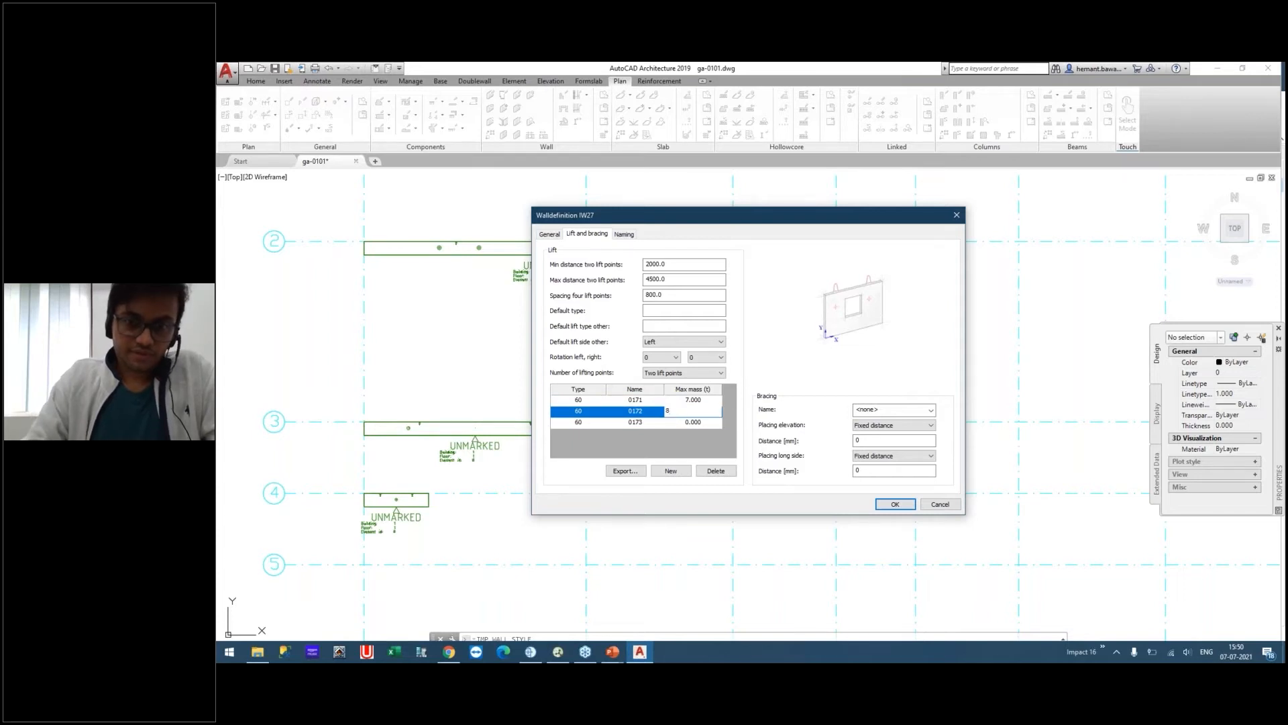
{"action": "left_click", "coordinate": [693, 422]}
{"action": "type", "text": "12"}
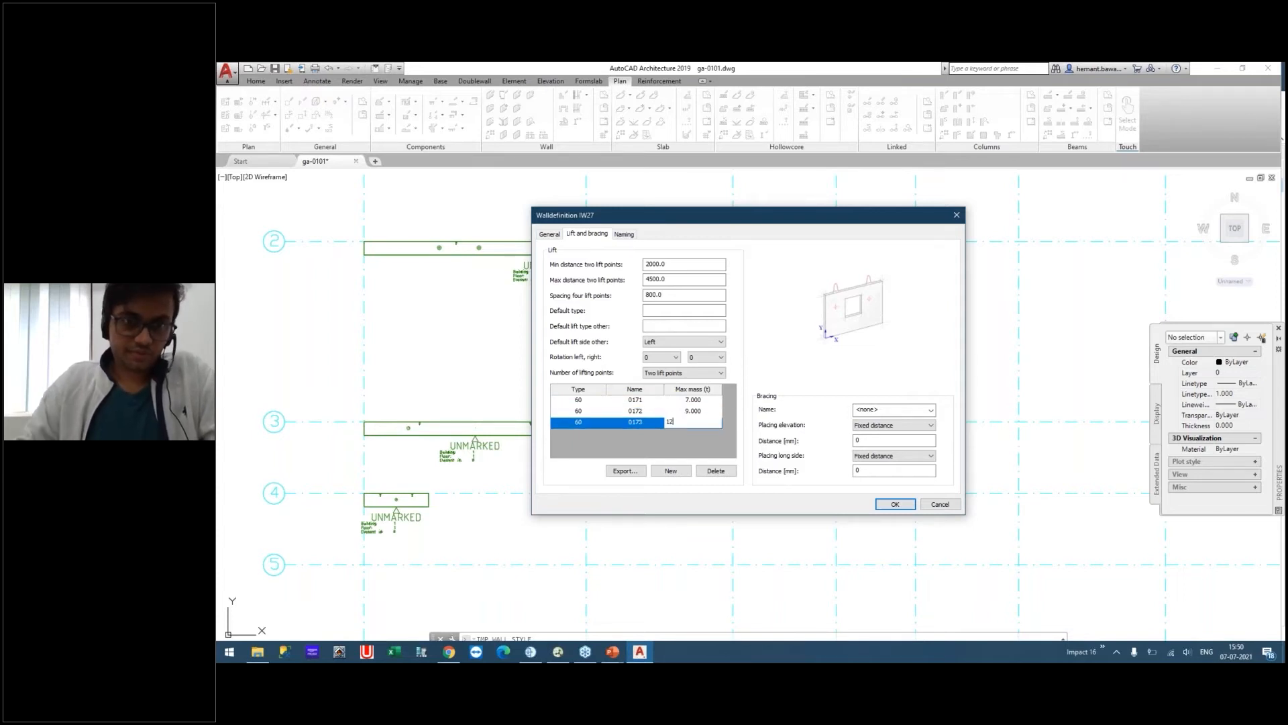
{"action": "left_click", "coordinate": [684, 449]}
Set IW27's bracing to 0580 with a fixed elevation distance of 100 mm and long-side placing at the center of gravity, and save the definition.
{"action": "left_click", "coordinate": [893, 410]}
{"action": "left_click", "coordinate": [890, 421]}
{"action": "left_click", "coordinate": [876, 440]}
{"action": "double_click", "coordinate": [876, 440]}
{"action": "type", "text": "100"}
{"action": "left_click", "coordinate": [892, 456]}
{"action": "left_click", "coordinate": [889, 469]}
{"action": "left_click", "coordinate": [895, 504]}
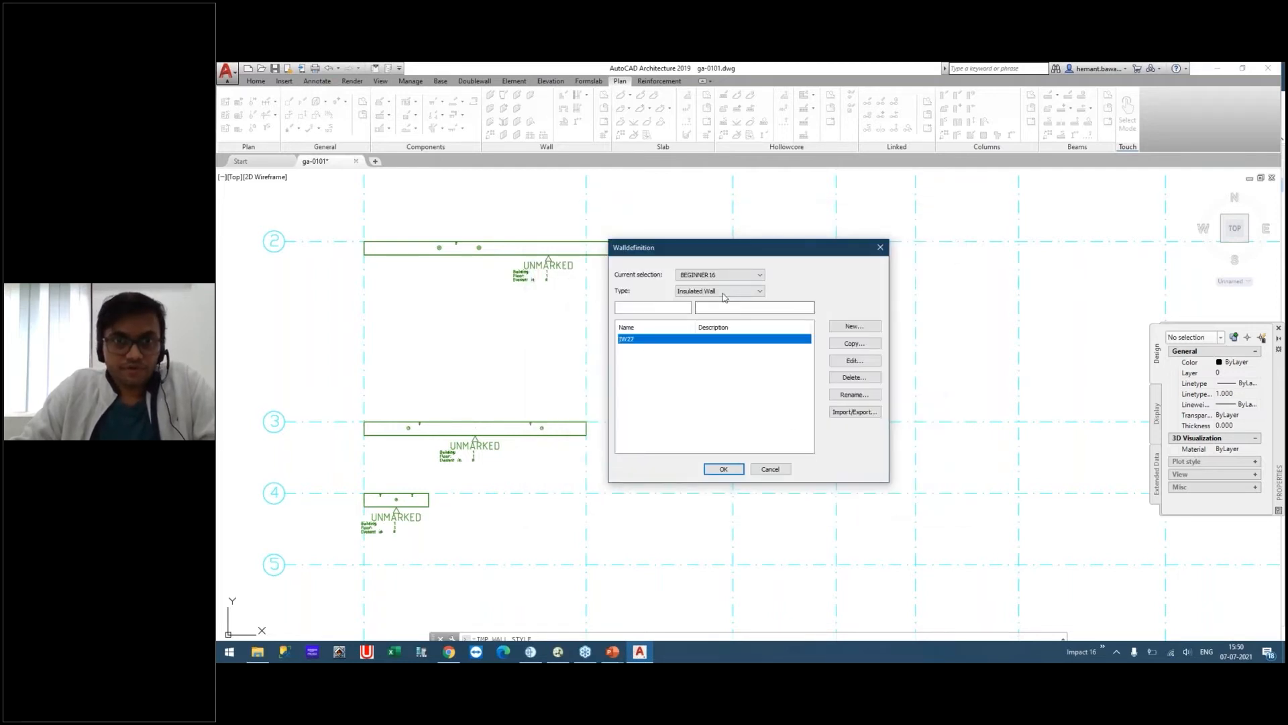
Edit solid wall definition W20, setting its default lift type and default other lift type to 60, and save it.
{"action": "left_click", "coordinate": [724, 291]}
{"action": "left_click", "coordinate": [711, 304]}
{"action": "left_click", "coordinate": [855, 361]}
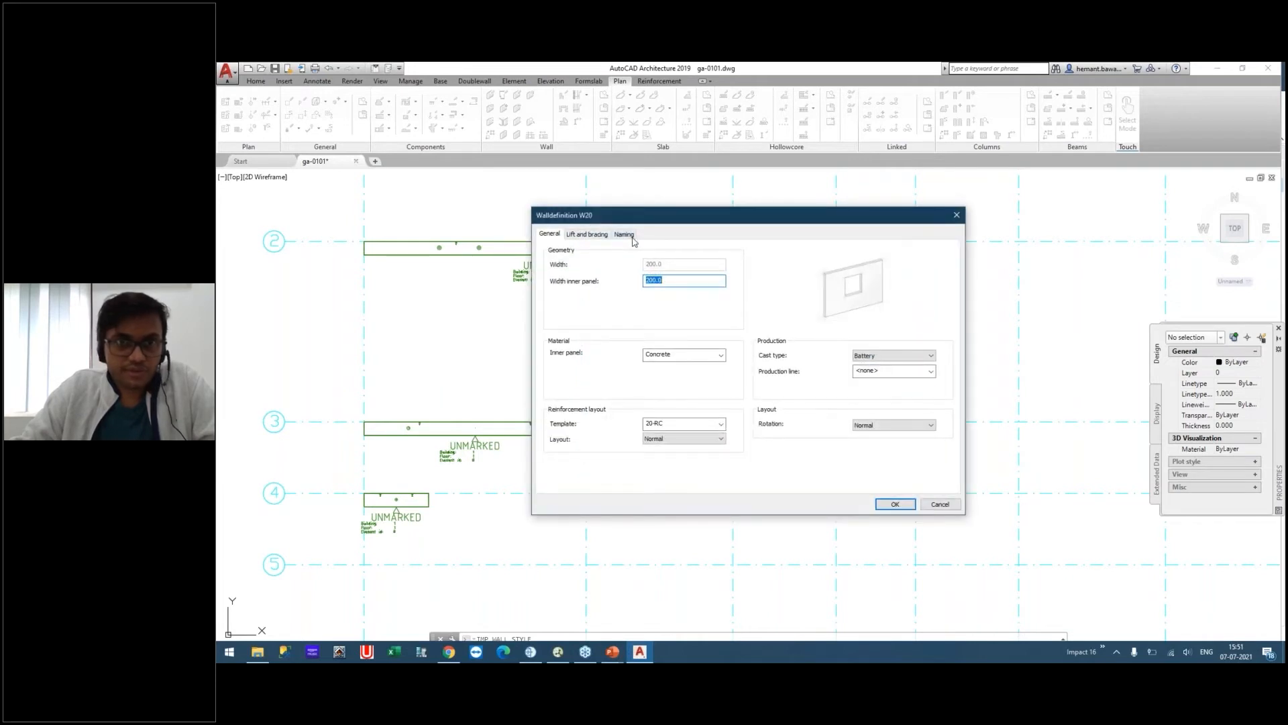
{"action": "left_click", "coordinate": [586, 234]}
{"action": "left_click", "coordinate": [646, 310]}
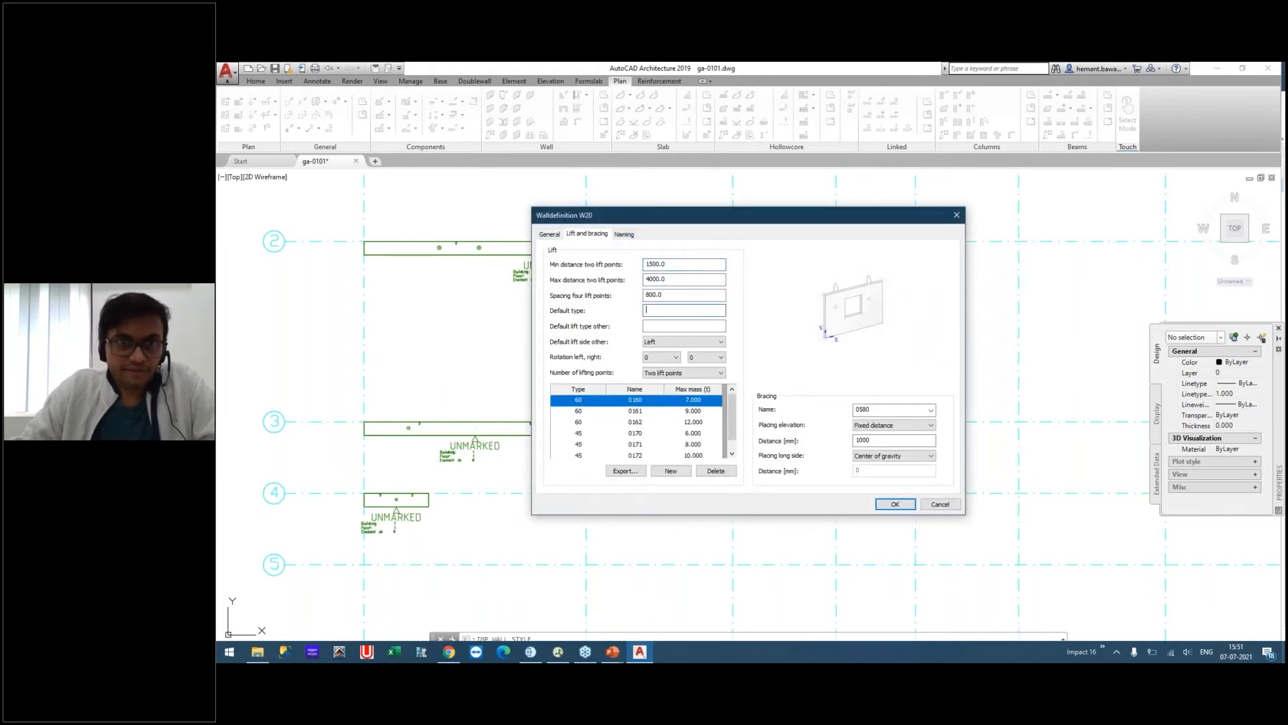
{"action": "type", "text": "60"}
{"action": "left_click", "coordinate": [656, 327]}
{"action": "type", "text": "60"}
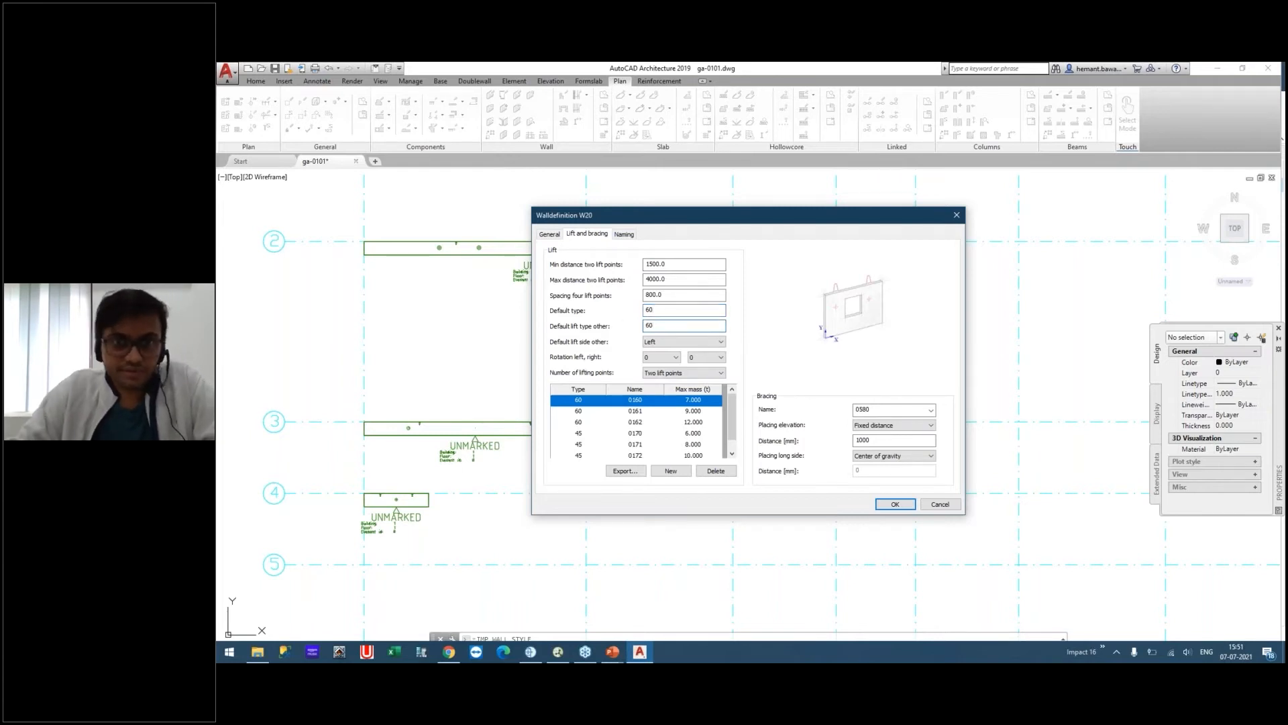
{"action": "left_click", "coordinate": [895, 504]}
Reopen insulated wall definition IW27 and set its default lift type and default other lift type to 60.
{"action": "left_click", "coordinate": [726, 292]}
{"action": "left_click", "coordinate": [704, 309]}
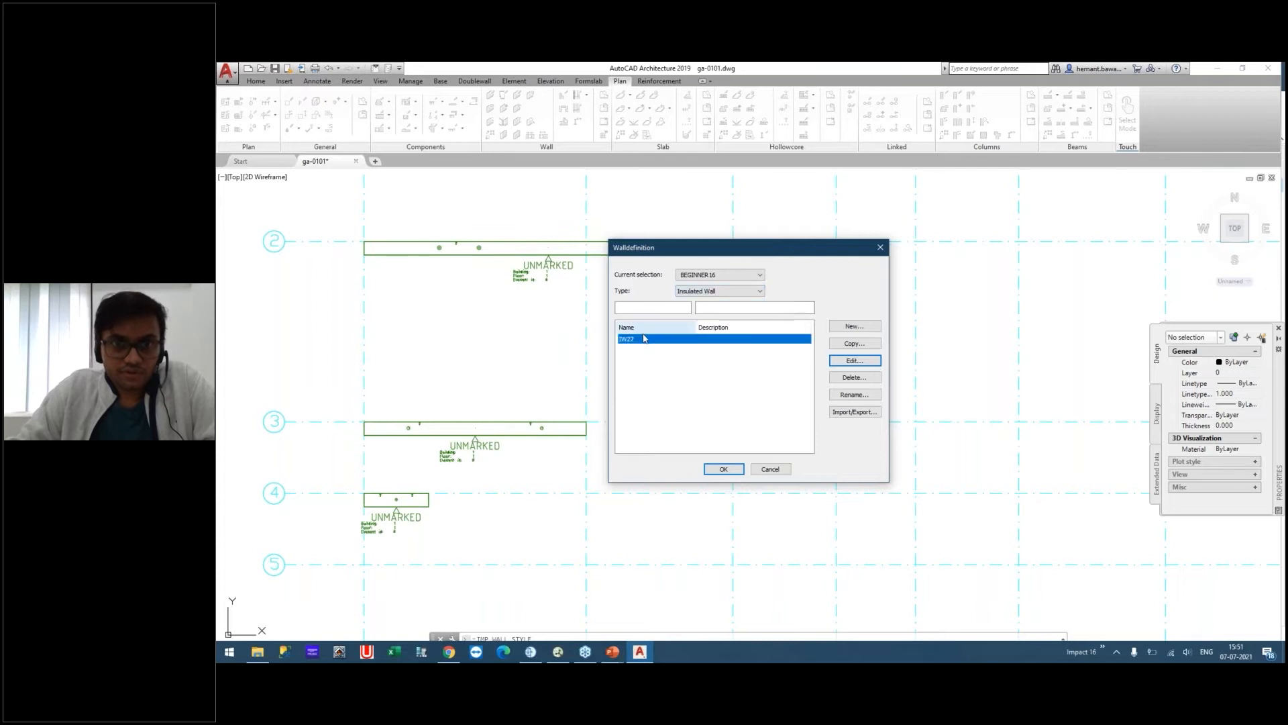
{"action": "left_click", "coordinate": [864, 361]}
{"action": "left_click", "coordinate": [588, 234]}
{"action": "left_click", "coordinate": [619, 236]}
{"action": "left_click", "coordinate": [593, 235]}
{"action": "left_click", "coordinate": [685, 310]}
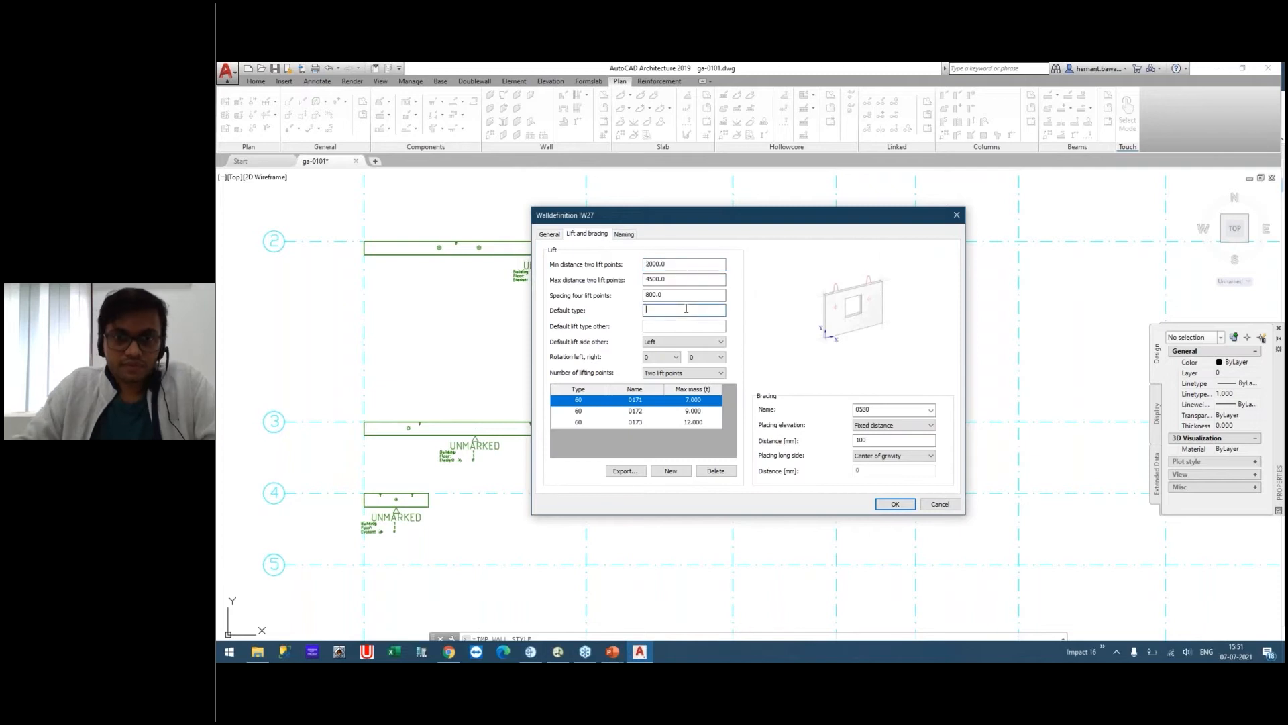
{"action": "left_click", "coordinate": [687, 324]}
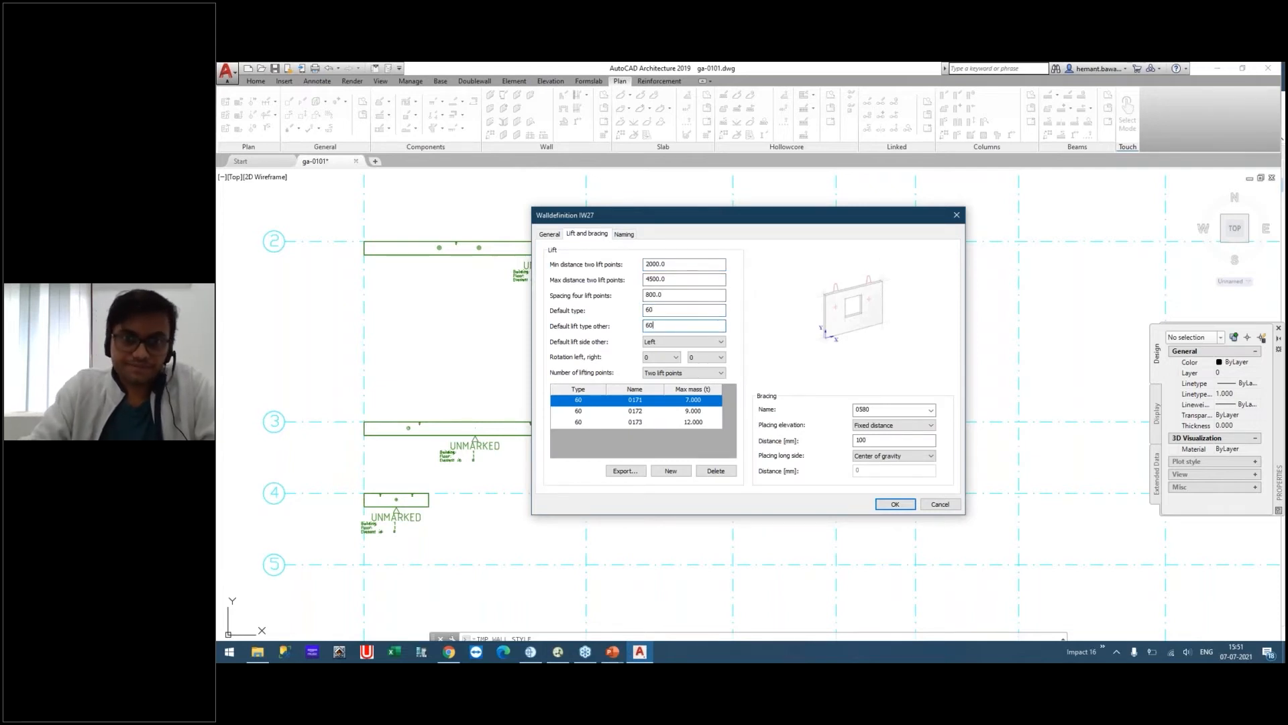
Set IW27's group, product, prefix designation and prefix element mark to IW, and its prefix drawing name to 27-.
{"action": "left_click", "coordinate": [624, 234]}
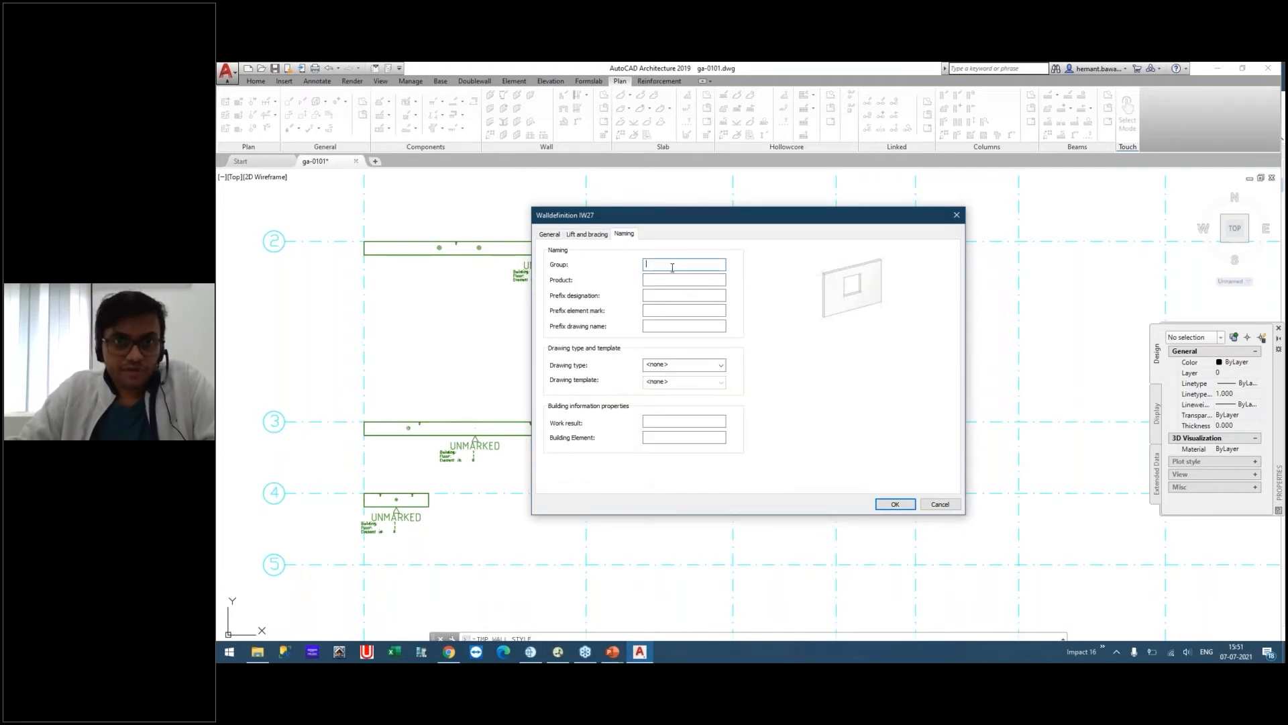
{"action": "left_click", "coordinate": [656, 280]}
{"action": "left_click", "coordinate": [682, 296]}
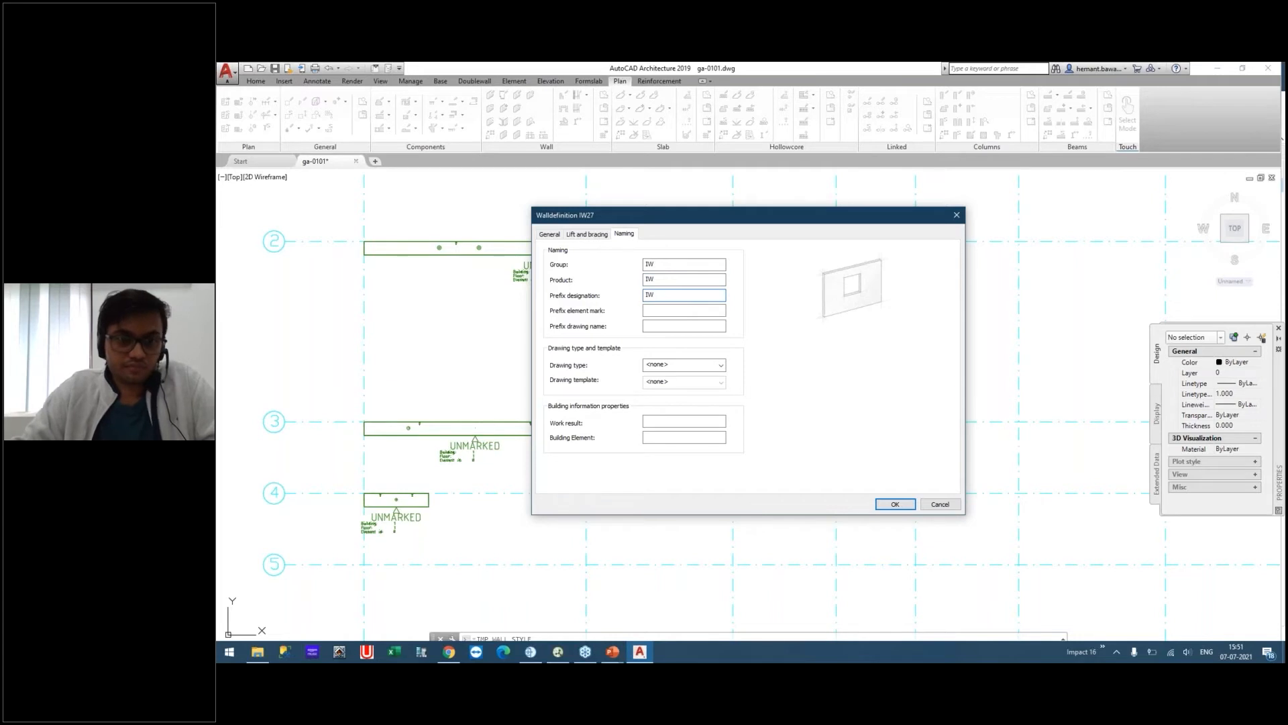
{"action": "left_click", "coordinate": [691, 312]}
{"action": "left_click", "coordinate": [669, 327]}
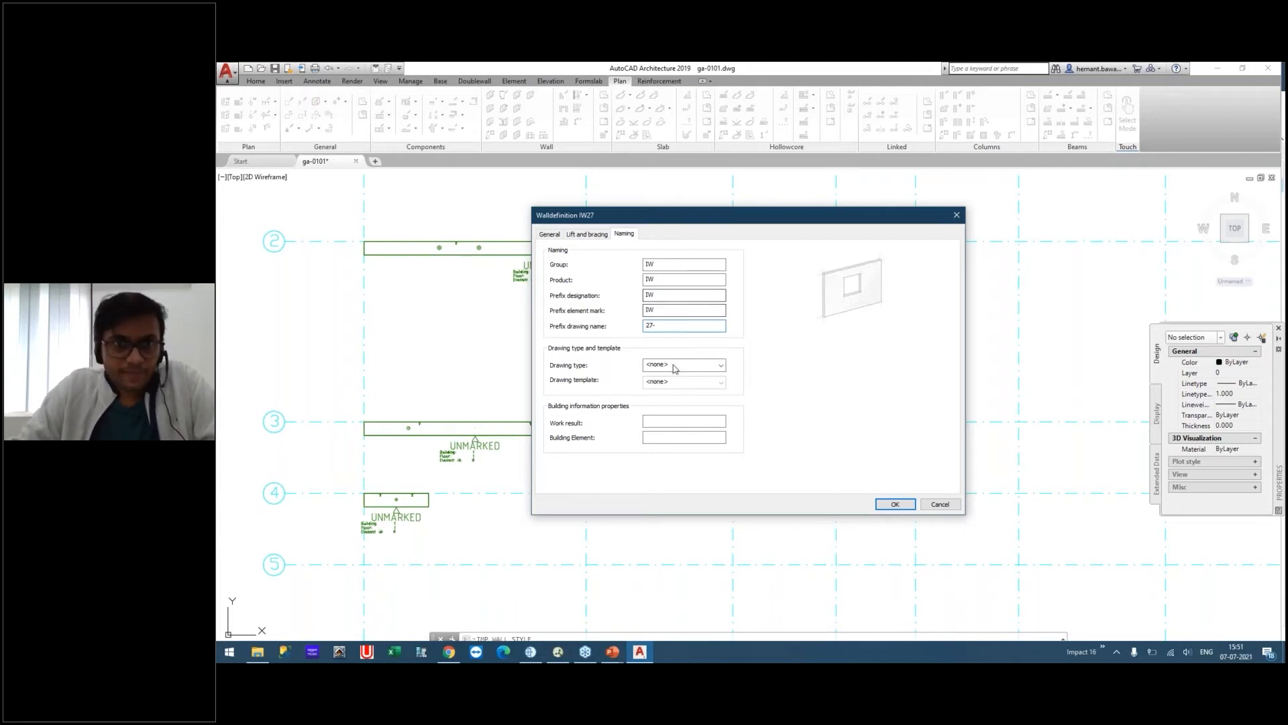
Assign drawing type V/I and the layout drawing template to IW27, and save and close the wall definitions.
{"action": "left_click", "coordinate": [681, 365]}
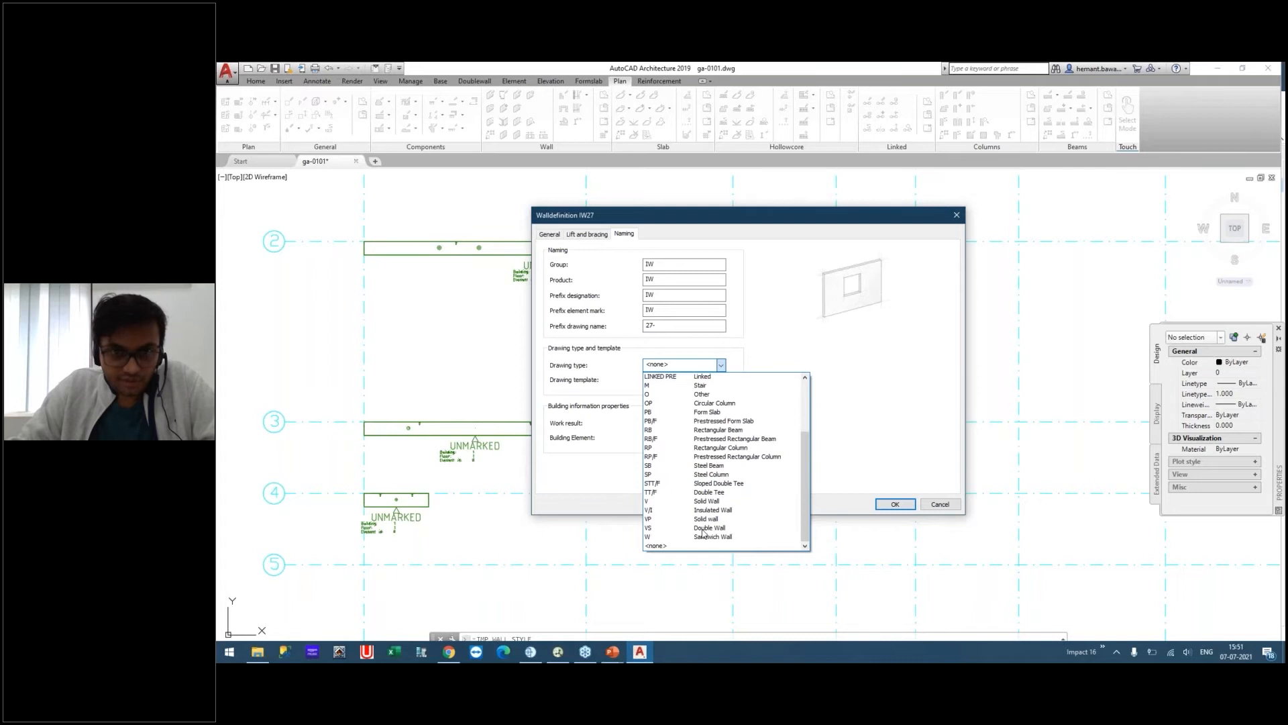
{"action": "left_click", "coordinate": [704, 510]}
{"action": "left_click", "coordinate": [691, 381]}
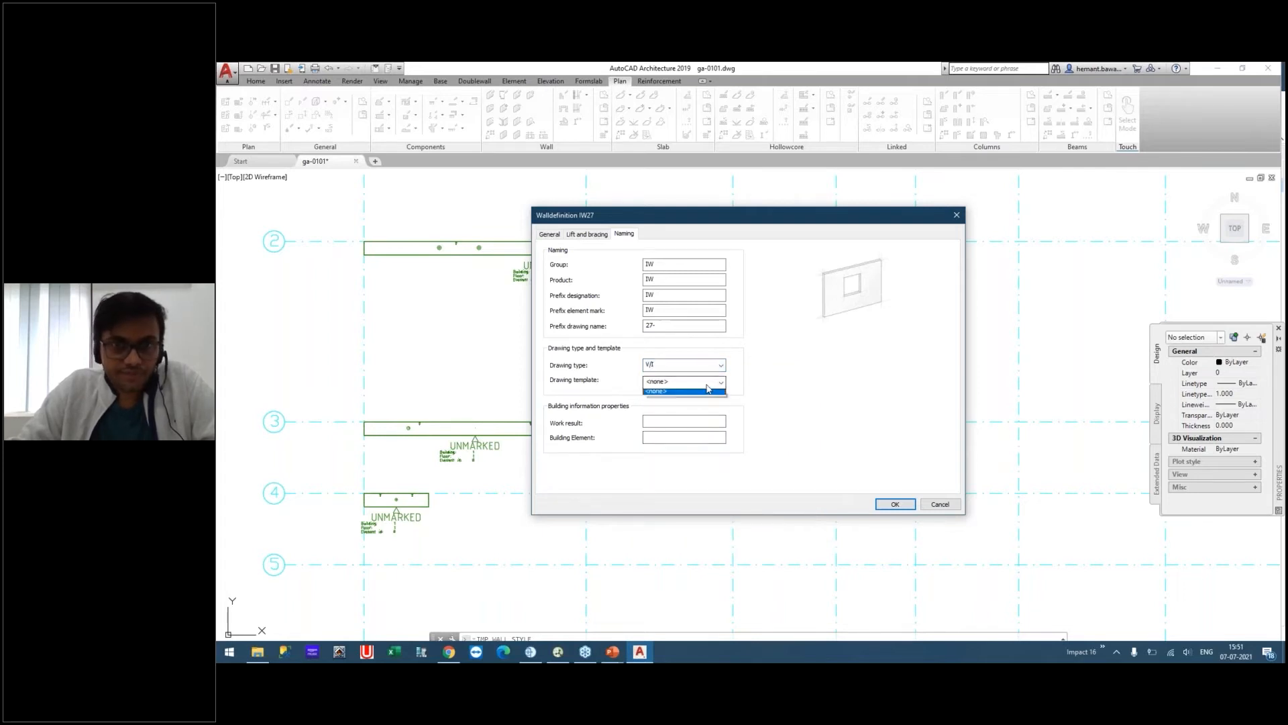
{"action": "left_click", "coordinate": [687, 395]}
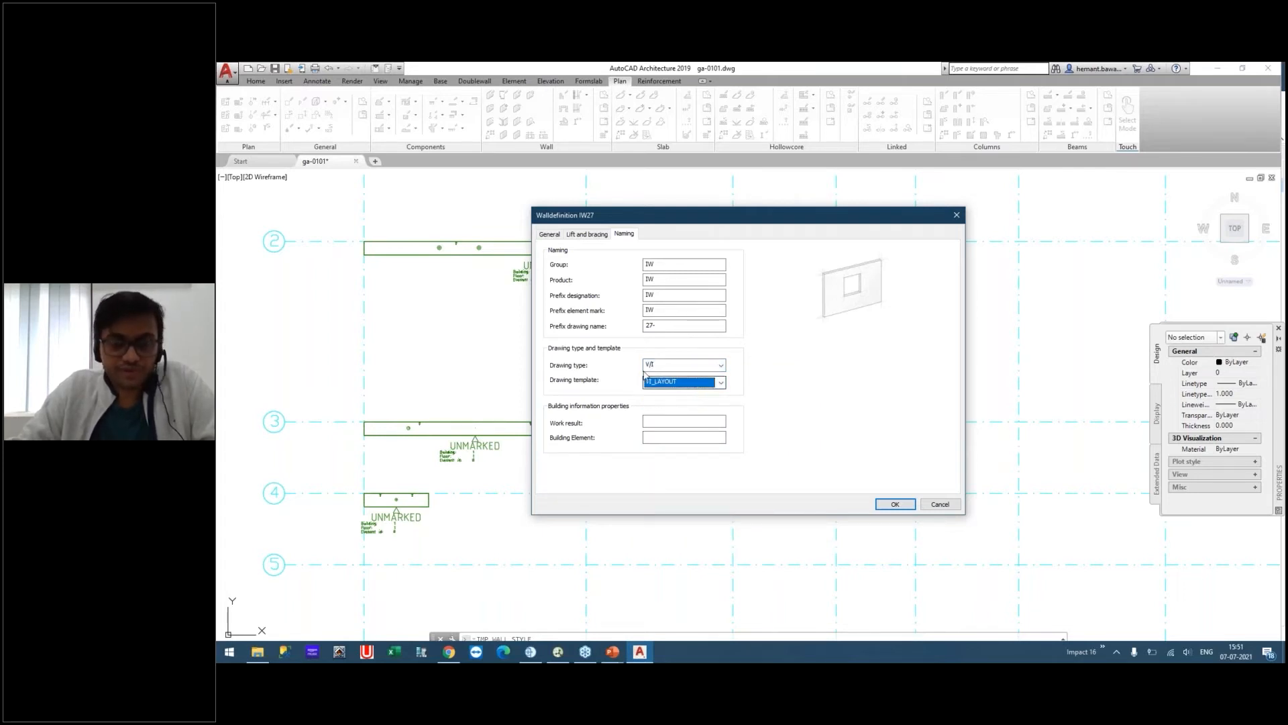
{"action": "left_click", "coordinate": [900, 505]}
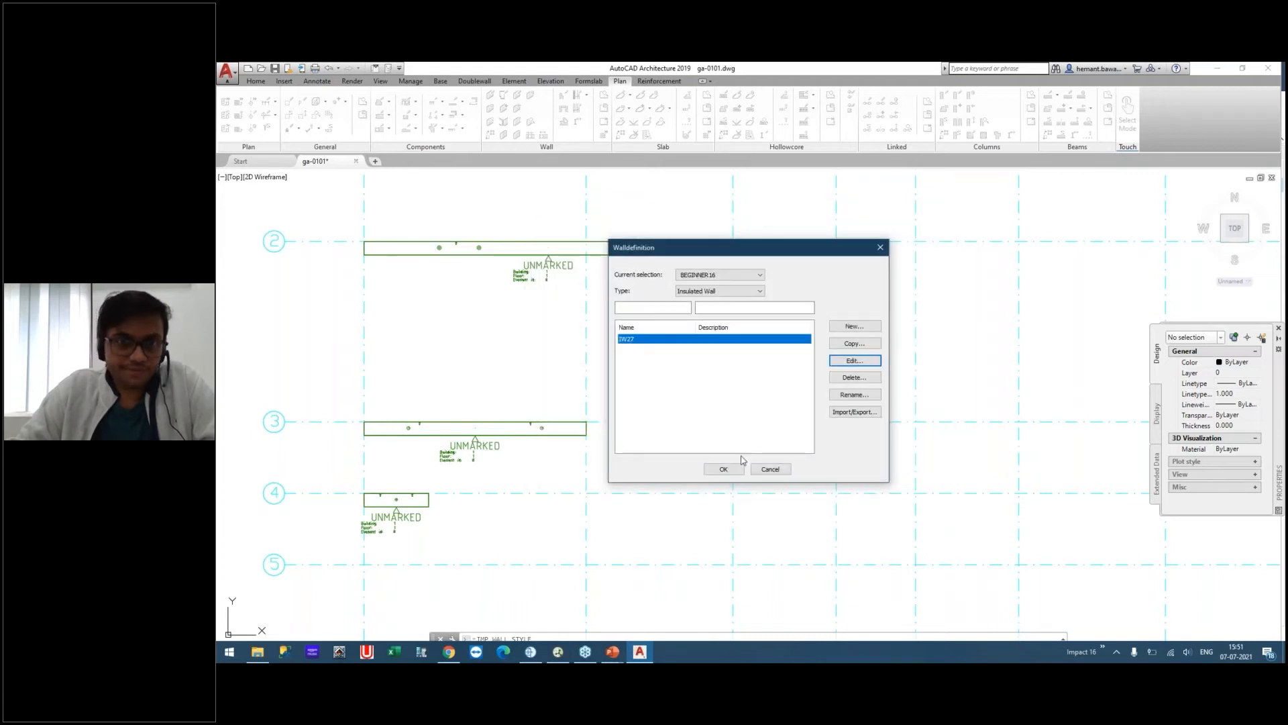
{"action": "left_click", "coordinate": [727, 469]}
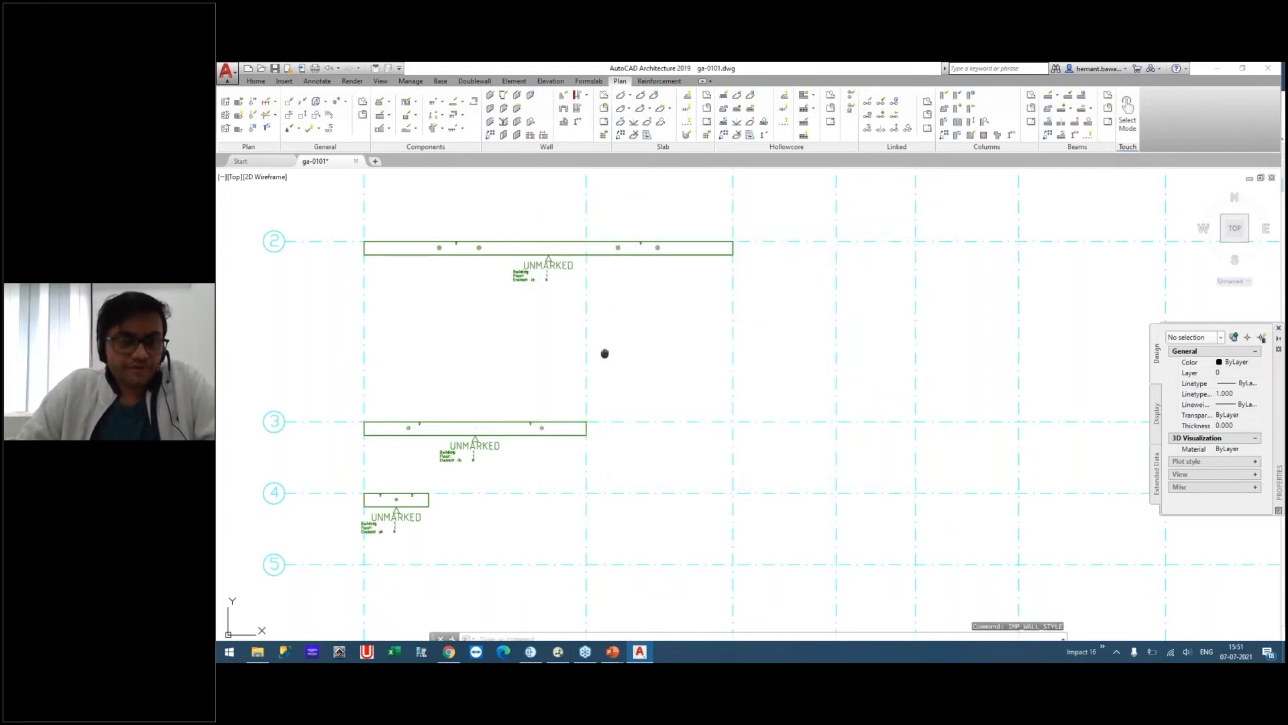
{"action": "middle_click_drag", "start_coordinate": [604, 353], "coordinate": [713, 334]}
{"action": "mouse_move", "coordinate": [635, 269]}
{"action": "middle_mouse_down"}
{"action": "mouse_move", "coordinate": [588, 373]}
{"action": "mouse_move", "coordinate": [639, 281]}
{"action": "mouse_move", "coordinate": [617, 300]}
{"action": "mouse_move", "coordinate": [679, 257]}
{"action": "middle_mouse_up"}
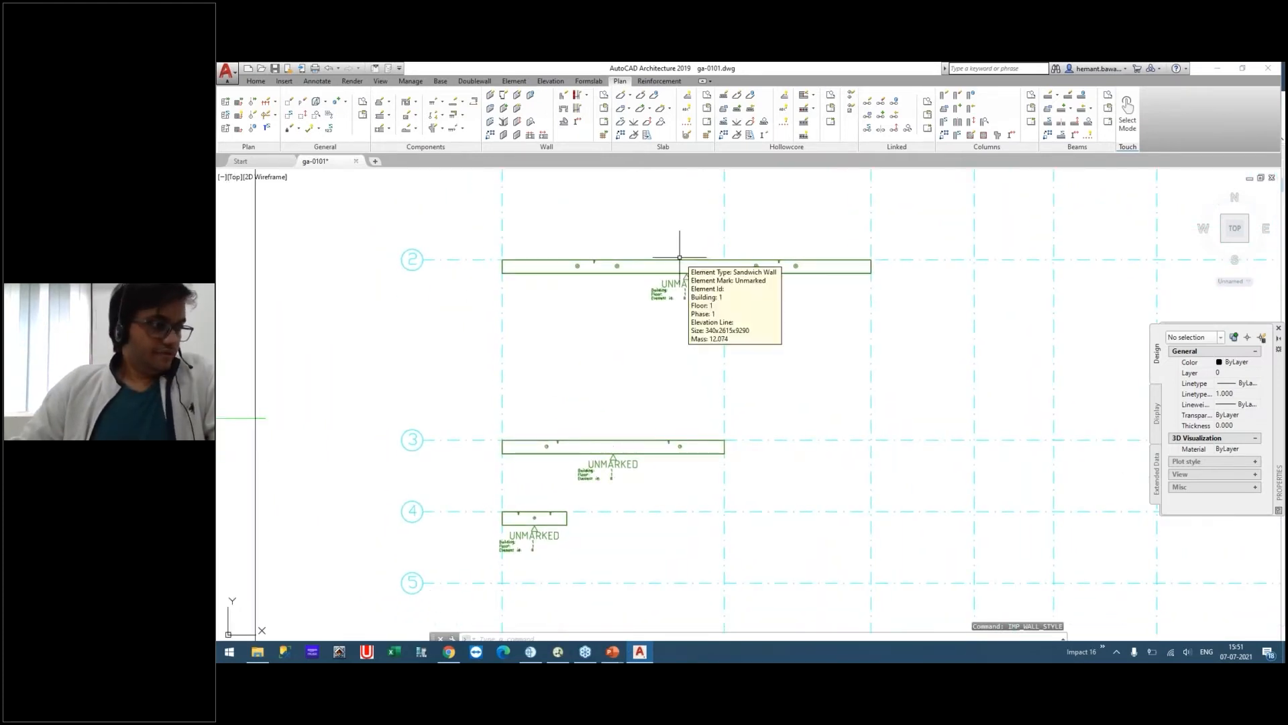
{"action": "mouse_move", "coordinate": [690, 369]}
{"action": "middle_mouse_down"}
{"action": "mouse_move", "coordinate": [705, 319]}
{"action": "mouse_move", "coordinate": [601, 377]}
{"action": "mouse_move", "coordinate": [641, 348]}
{"action": "middle_mouse_up"}
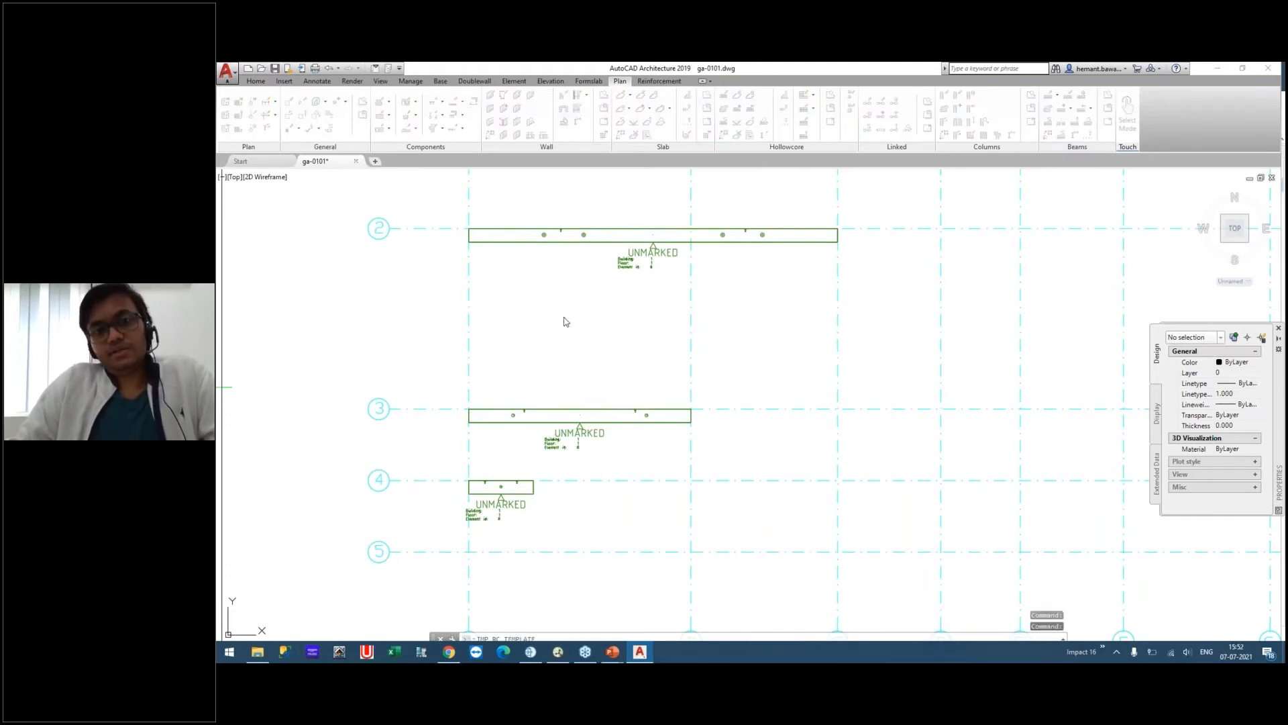
Open the sandwich wall reinforcement template 24-RC for editing.
{"action": "left_click", "coordinate": [642, 342]}
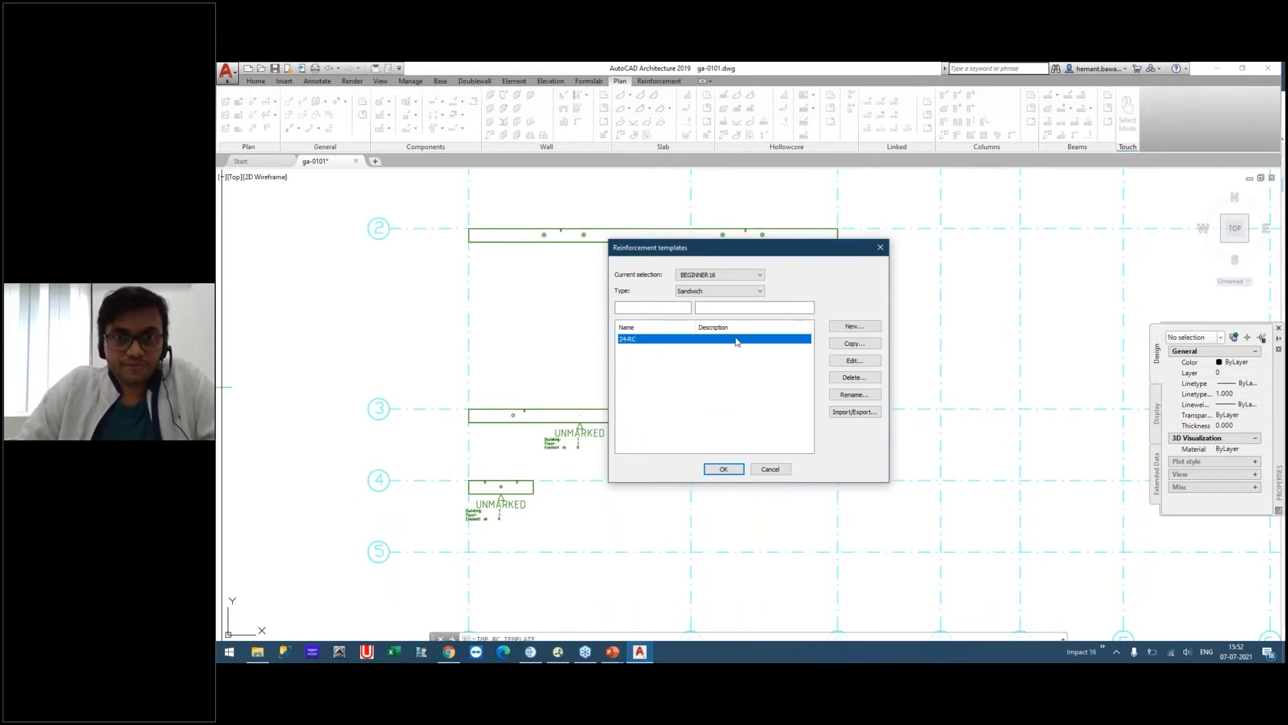
{"action": "left_click", "coordinate": [739, 291]}
{"action": "left_click", "coordinate": [733, 299]}
{"action": "left_click", "coordinate": [637, 341]}
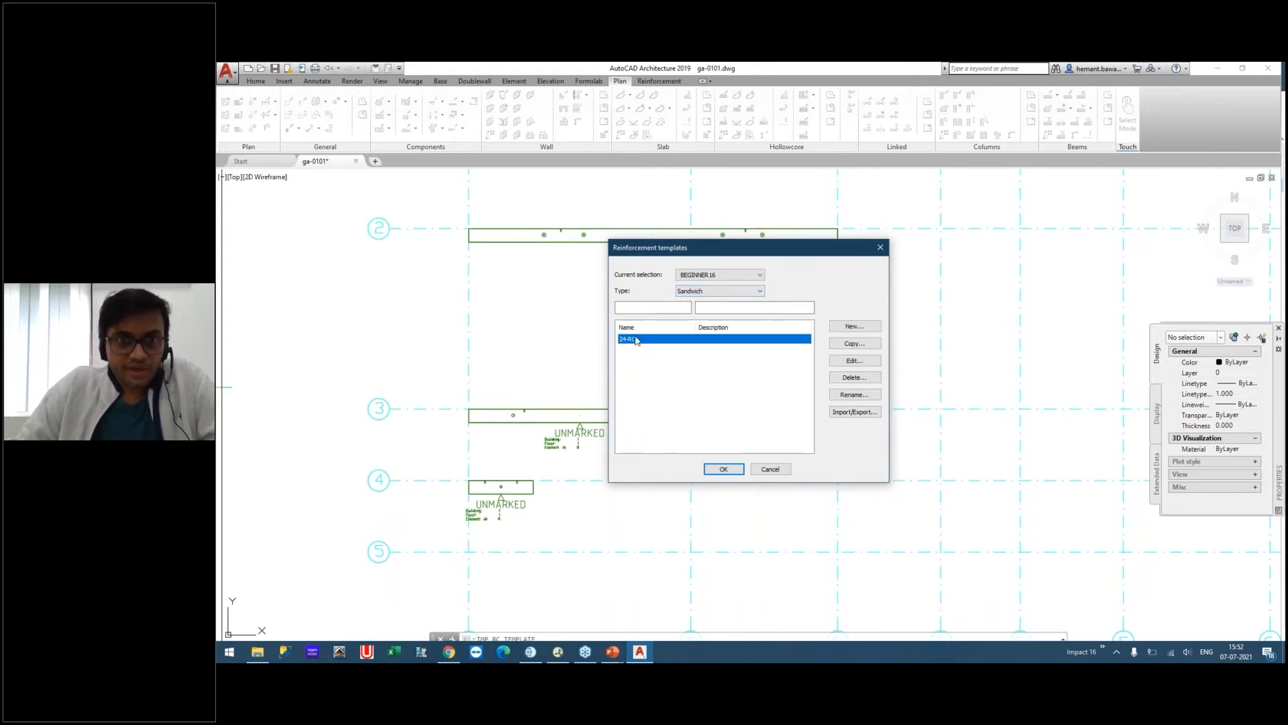
{"action": "left_click", "coordinate": [854, 360]}
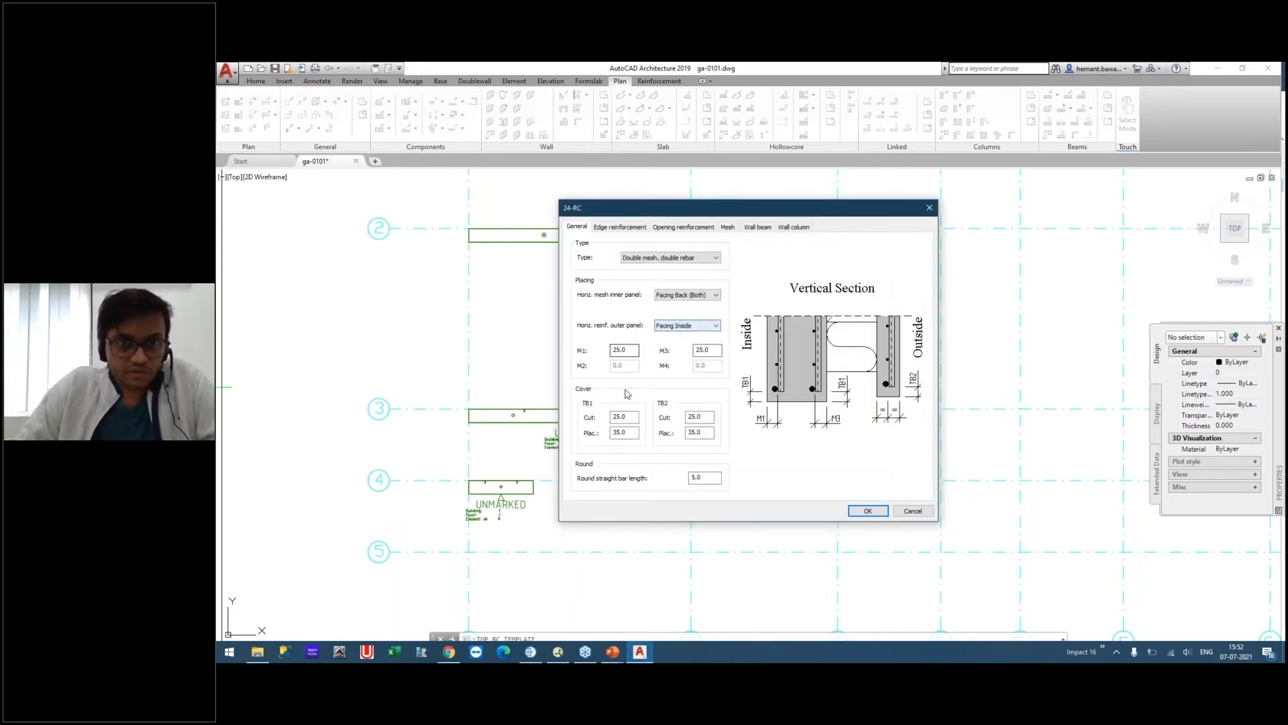
Try the other mesh and rebar types for template 24-RC, and return to Double mesh, double rebar.
{"action": "left_click", "coordinate": [679, 262]}
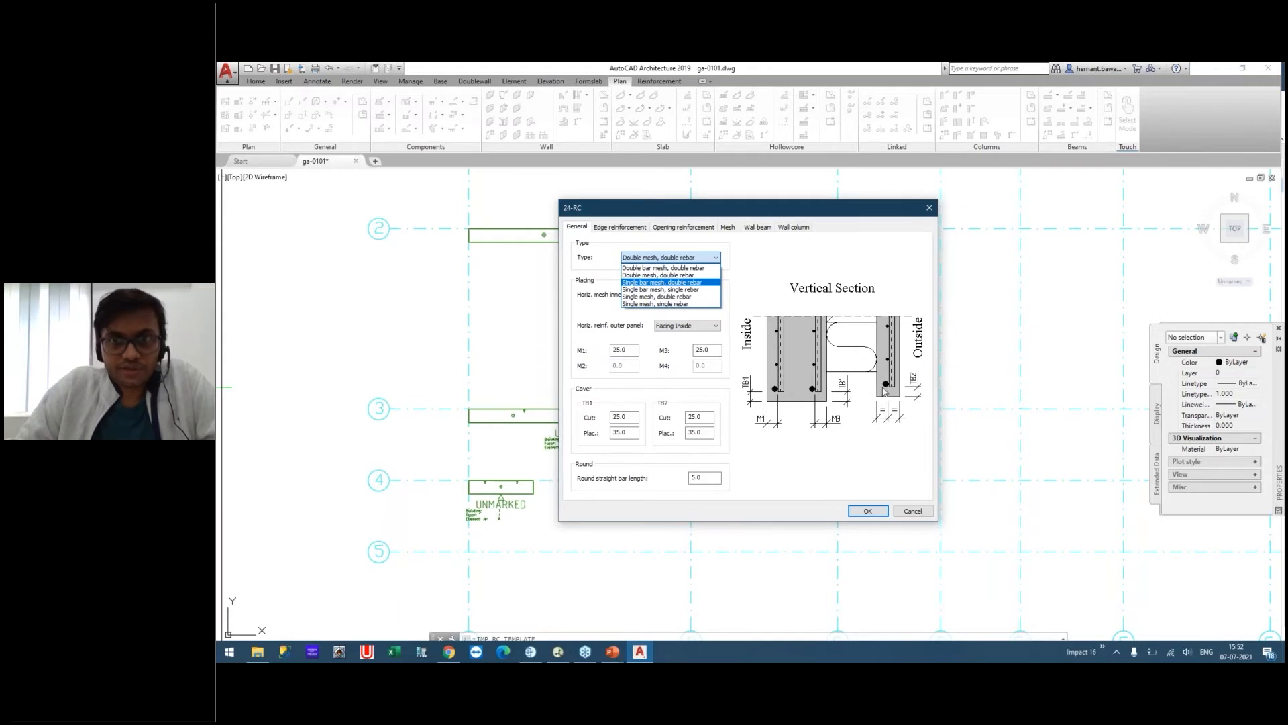
{"action": "left_click", "coordinate": [661, 268]}
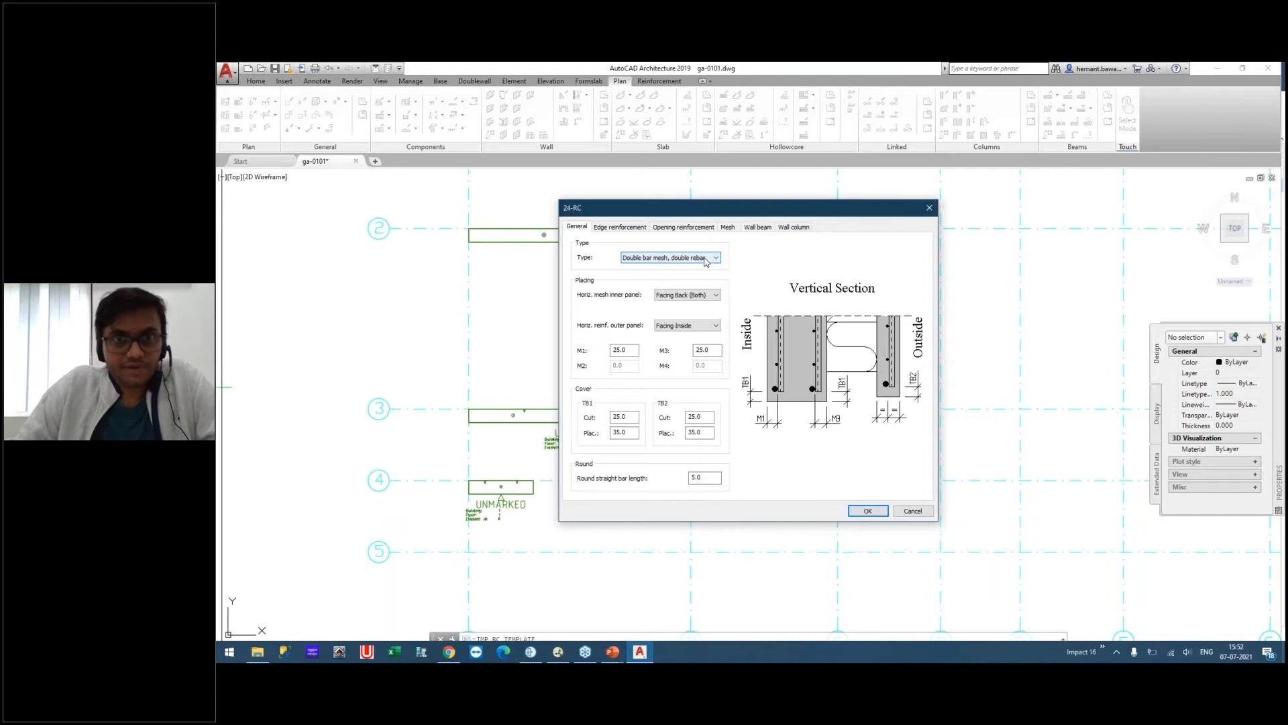
{"action": "left_click", "coordinate": [668, 259]}
{"action": "left_click", "coordinate": [671, 271]}
{"action": "left_click", "coordinate": [685, 264]}
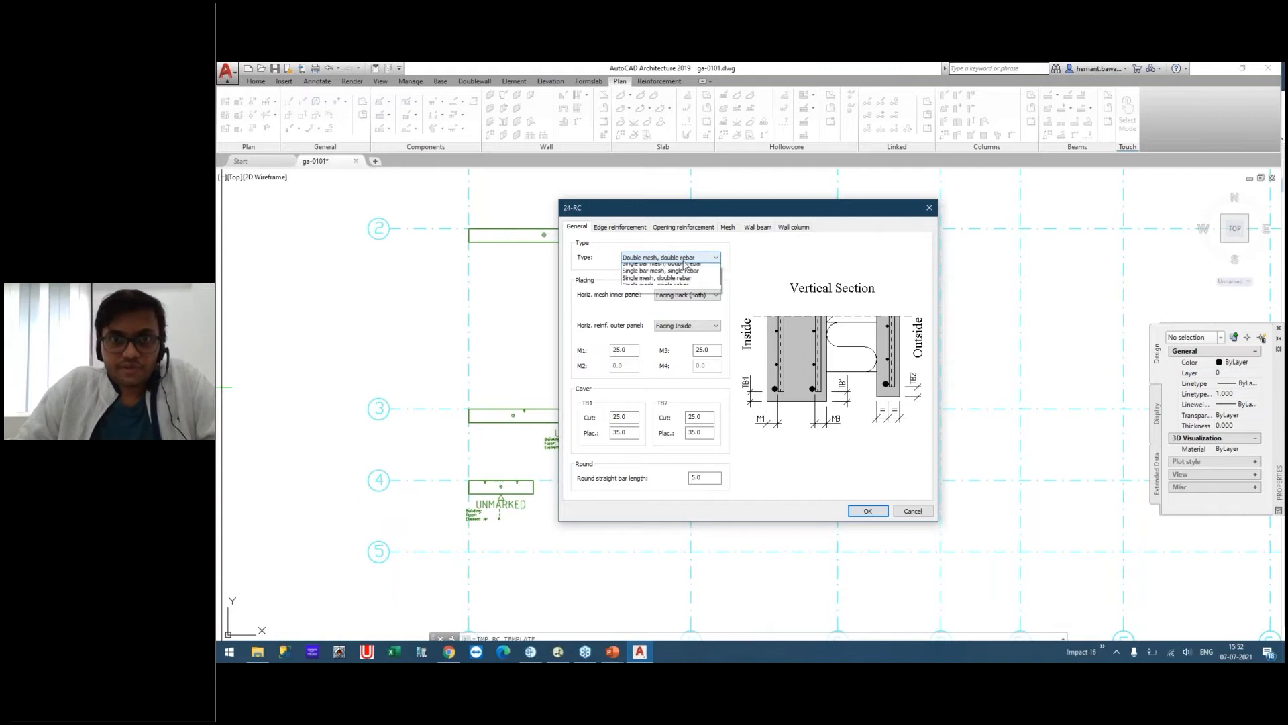
{"action": "left_click", "coordinate": [658, 285]}
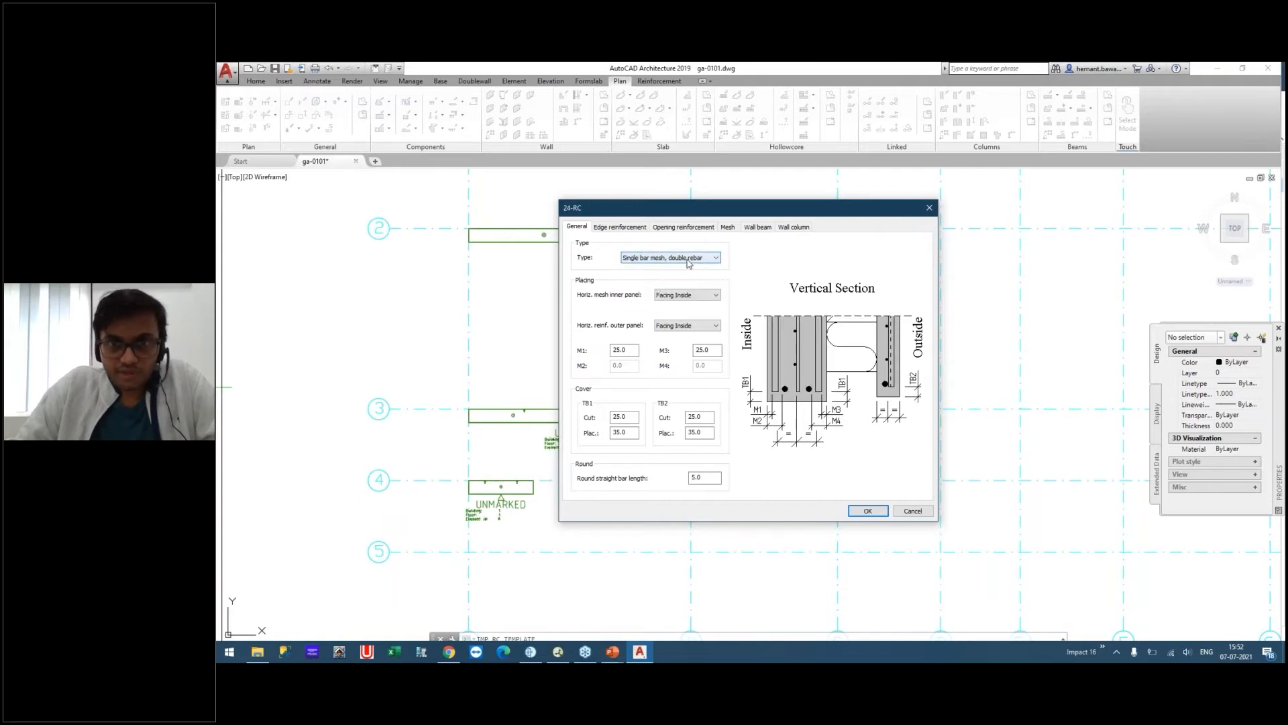
{"action": "left_click", "coordinate": [671, 257]}
{"action": "left_click", "coordinate": [674, 268]}
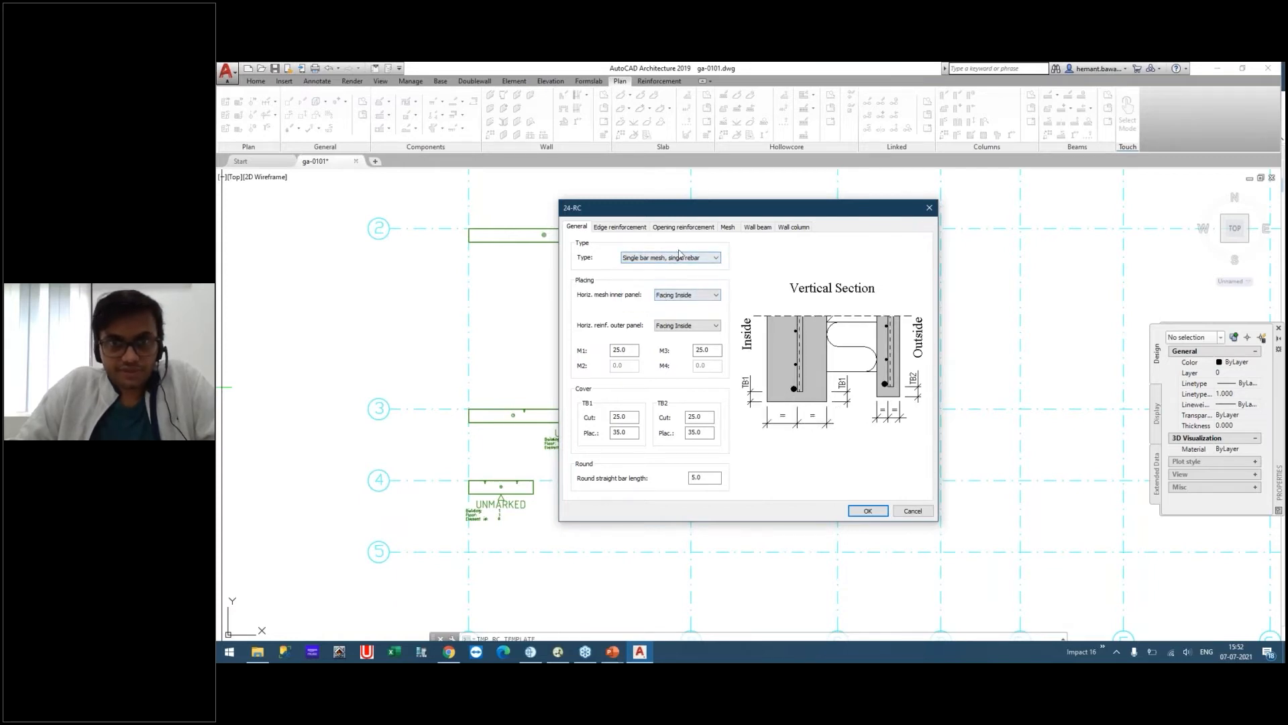
{"action": "left_click", "coordinate": [677, 260]}
{"action": "left_click", "coordinate": [669, 297]}
{"action": "left_click", "coordinate": [694, 262]}
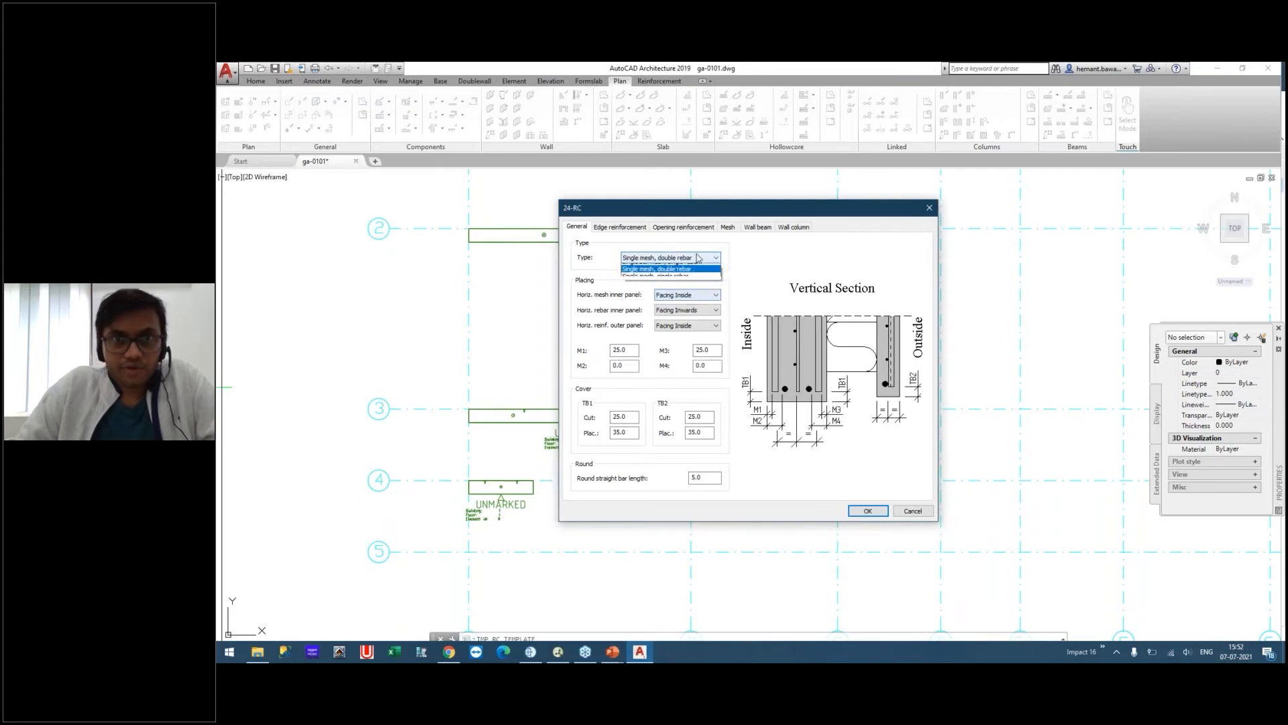
{"action": "left_click", "coordinate": [669, 307]}
{"action": "left_click", "coordinate": [697, 258]}
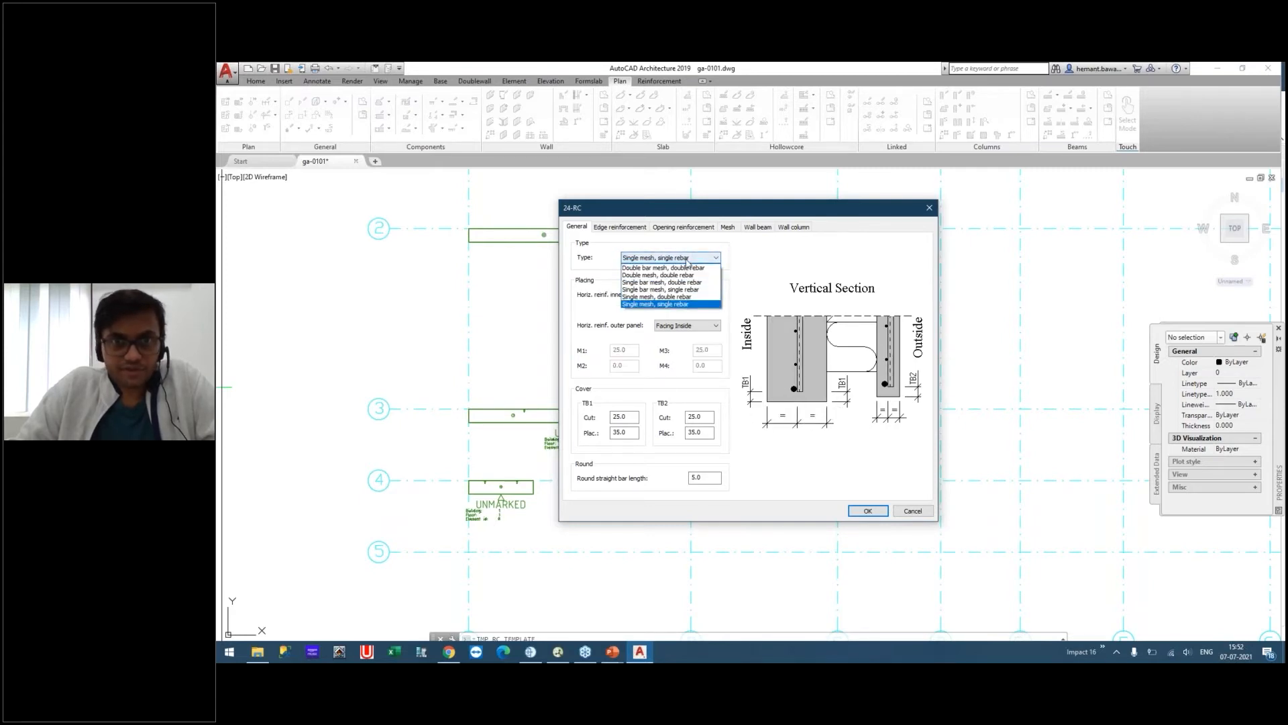
{"action": "left_click", "coordinate": [688, 277]}
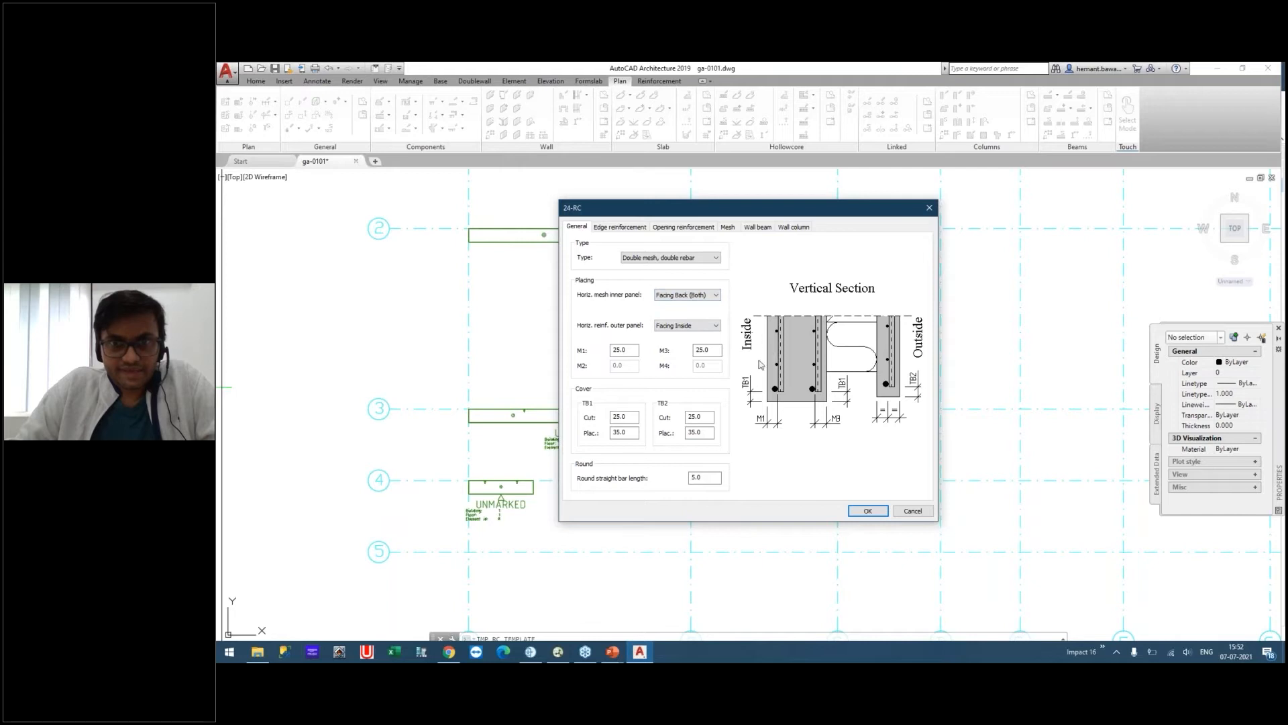
Compare the placing options for the inner panel's horizontal mesh and set it to Facing Outwards.
{"action": "left_click", "coordinate": [696, 300]}
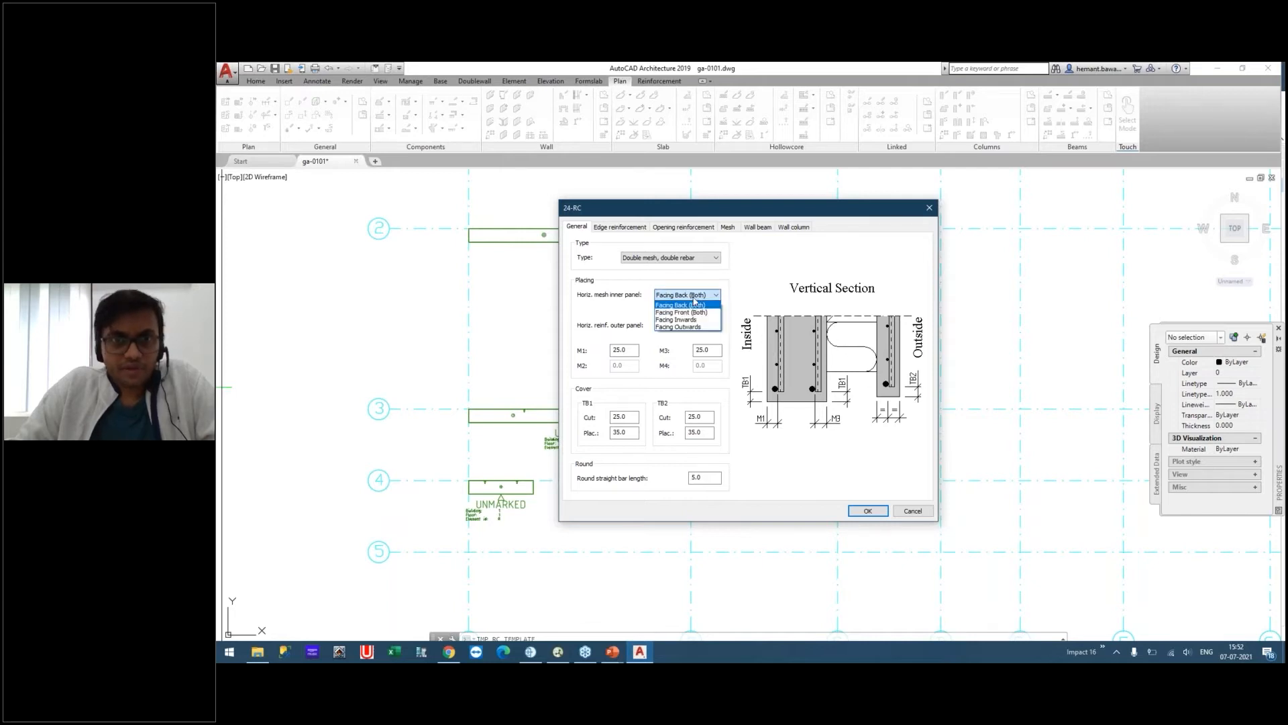
{"action": "left_click", "coordinate": [683, 313]}
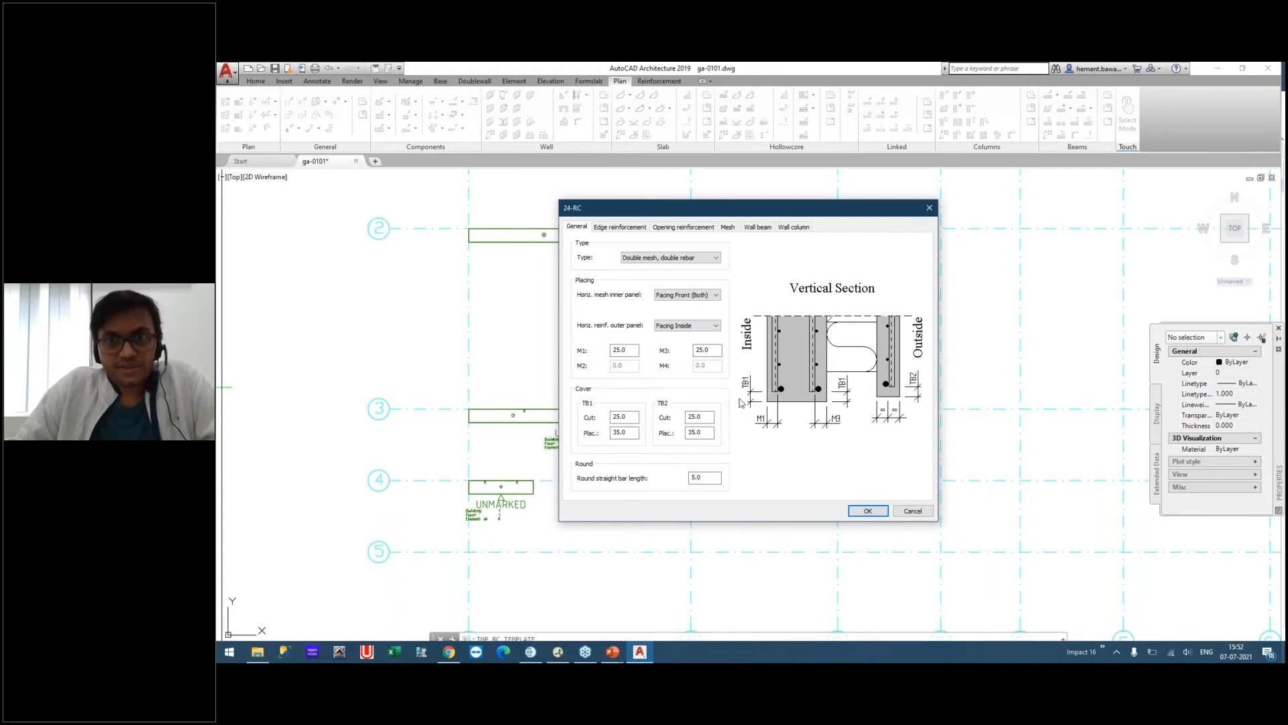
{"action": "left_click", "coordinate": [698, 295]}
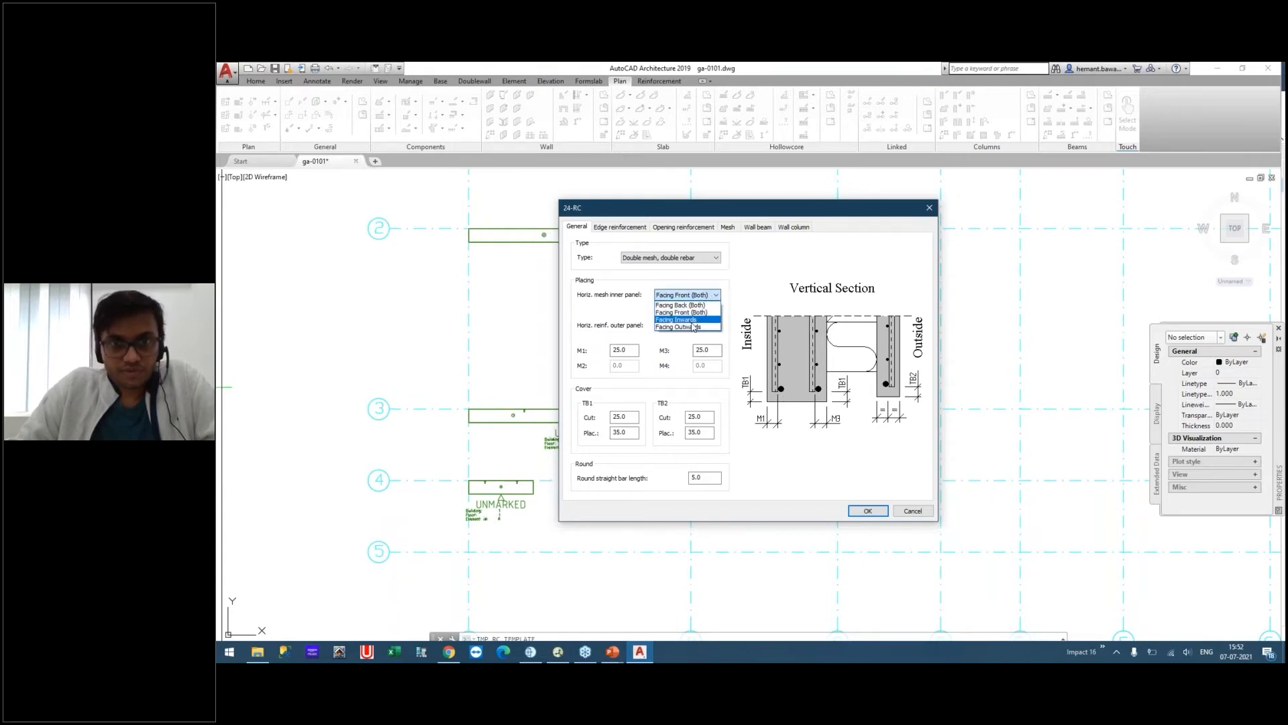
{"action": "left_click", "coordinate": [693, 320]}
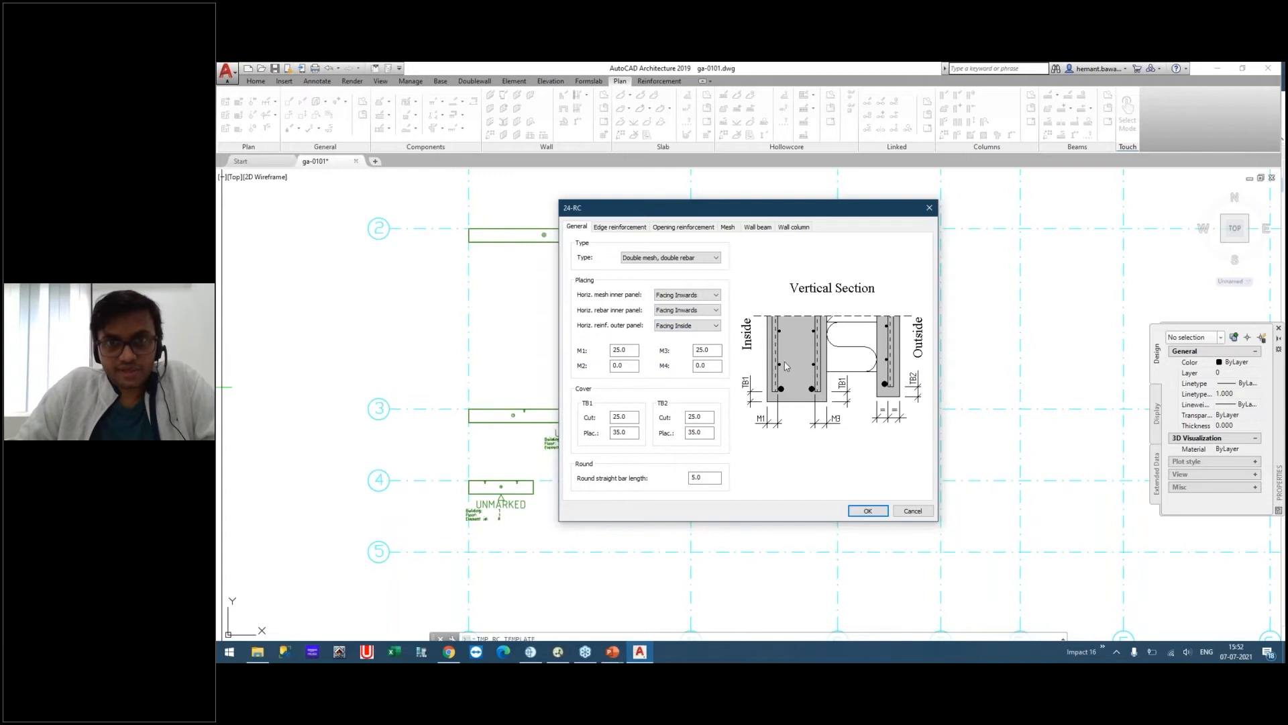
{"action": "left_click", "coordinate": [701, 295]}
{"action": "left_click", "coordinate": [711, 295]}
{"action": "left_click", "coordinate": [701, 296]}
{"action": "left_click", "coordinate": [701, 326]}
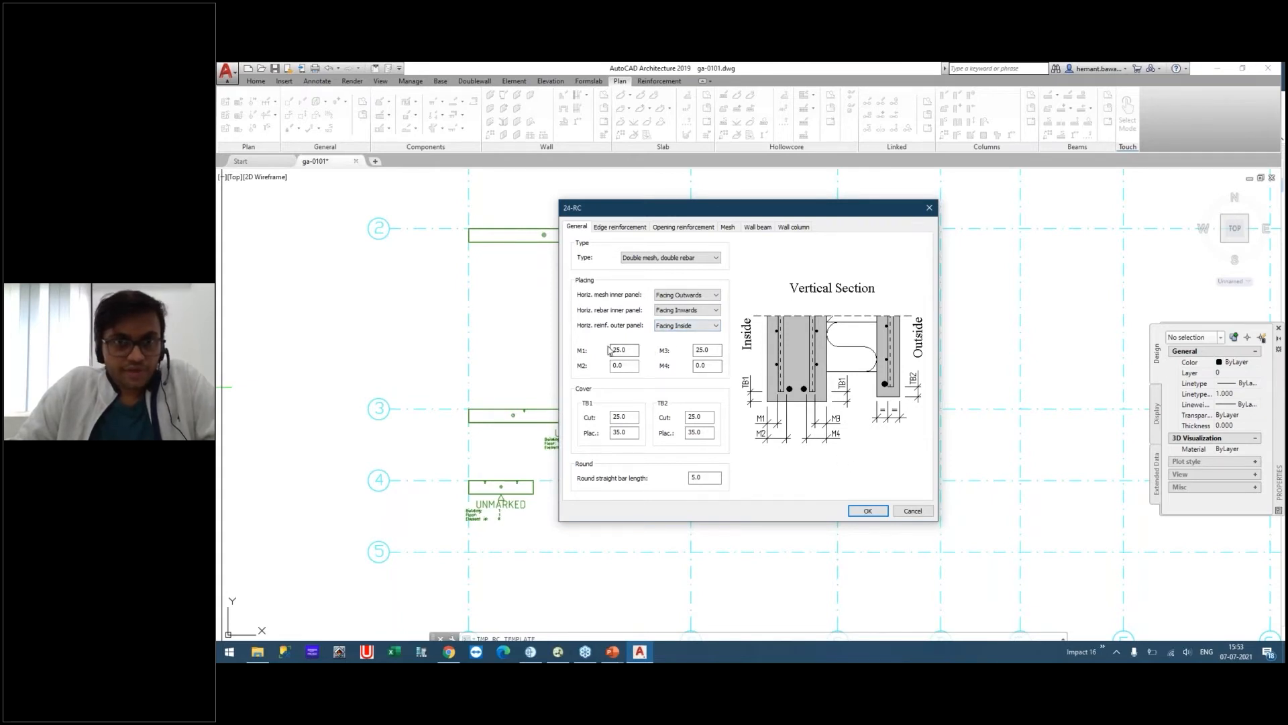
Try the other placing of the outer panel's horizontal reinforcement, and return it to Facing Inside.
{"action": "left_click", "coordinate": [667, 325]}
{"action": "left_click", "coordinate": [672, 345]}
{"action": "left_click", "coordinate": [688, 327]}
{"action": "left_click", "coordinate": [677, 336]}
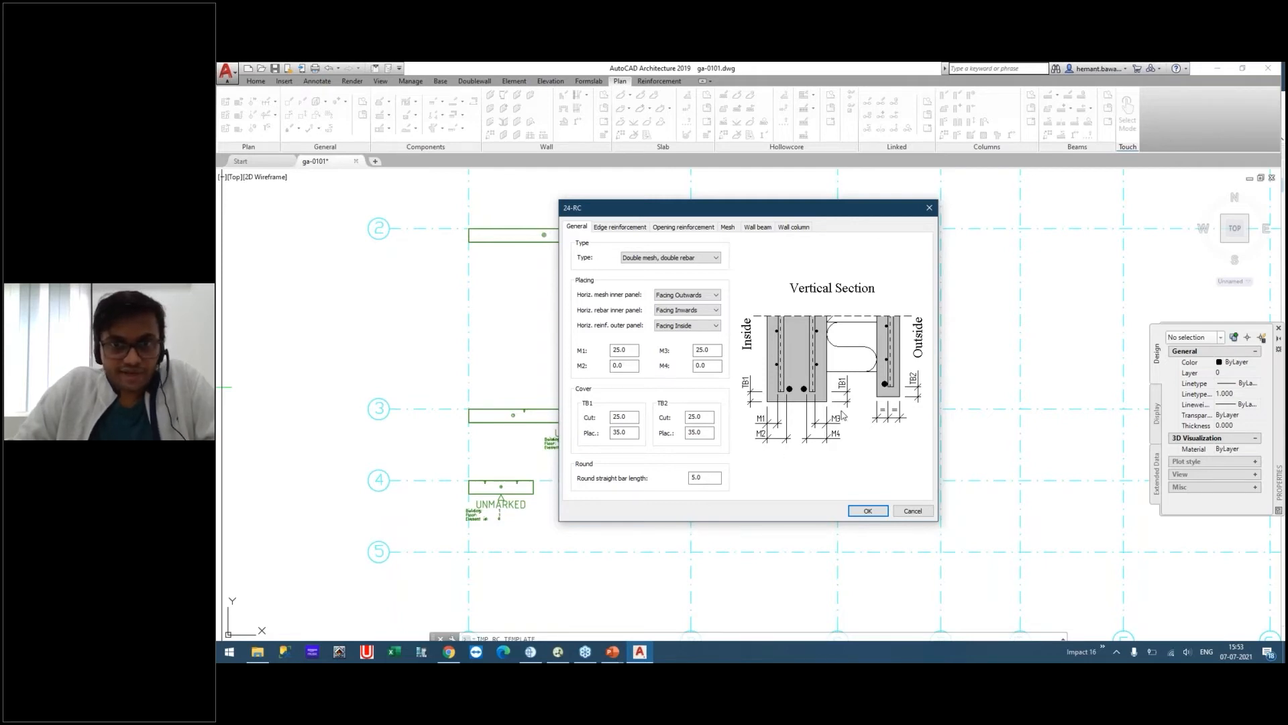
Set the placing distances M2 and M4 of template 24-RC to 35.
{"action": "left_click", "coordinate": [627, 351]}
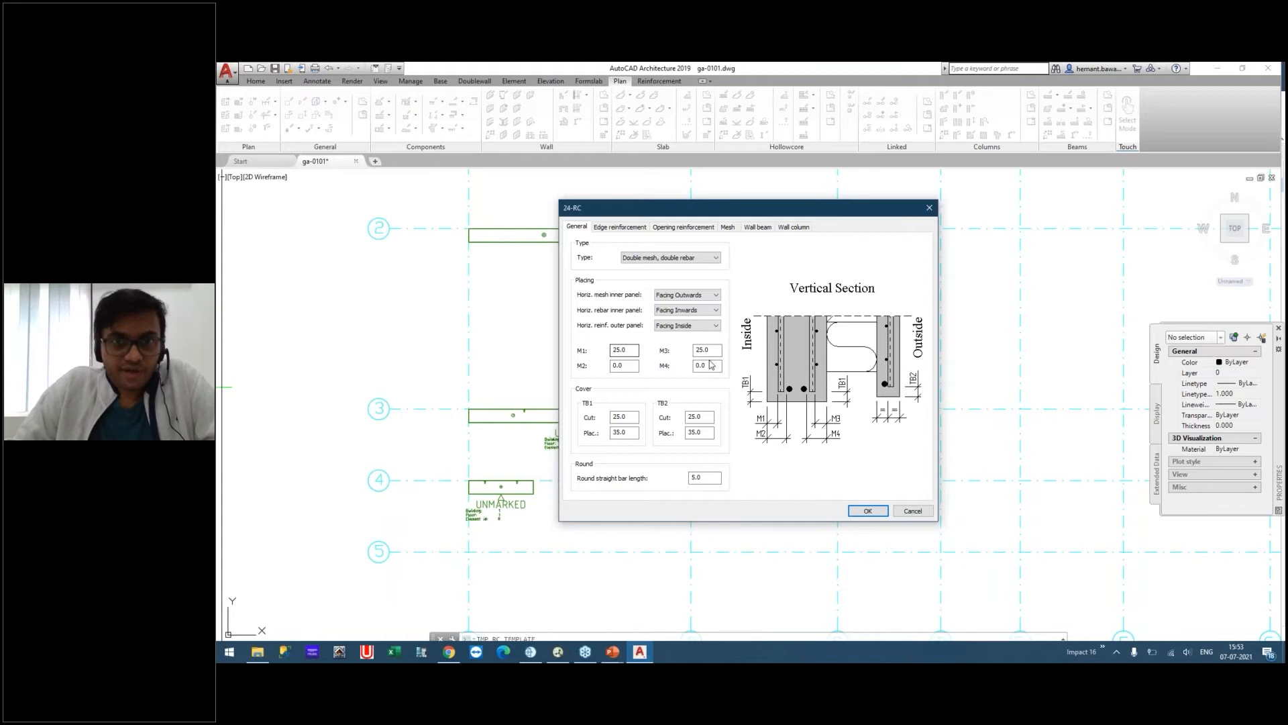
{"action": "left_click", "coordinate": [629, 365]}
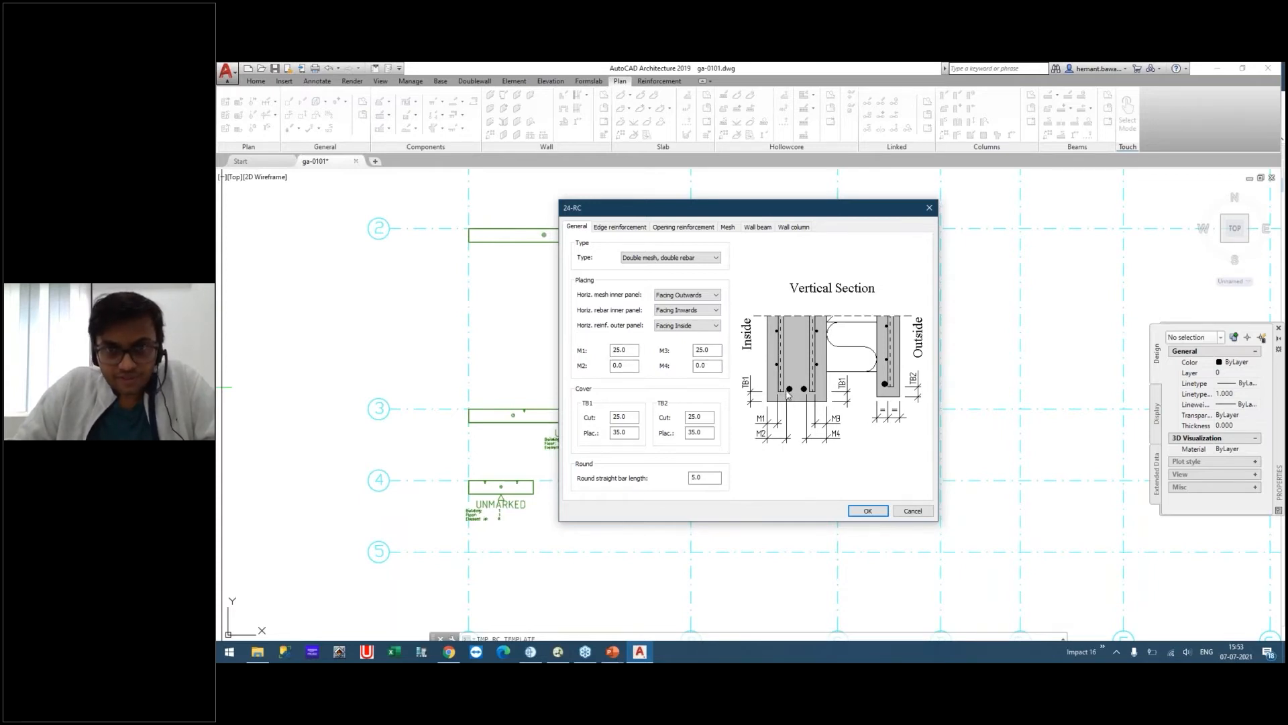
{"action": "left_click_drag", "start_coordinate": [627, 366], "coordinate": [532, 359]}
{"action": "type", "text": "35"}
{"action": "left_click_drag", "start_coordinate": [722, 365], "coordinate": [696, 365]}
{"action": "type", "text": "35"}
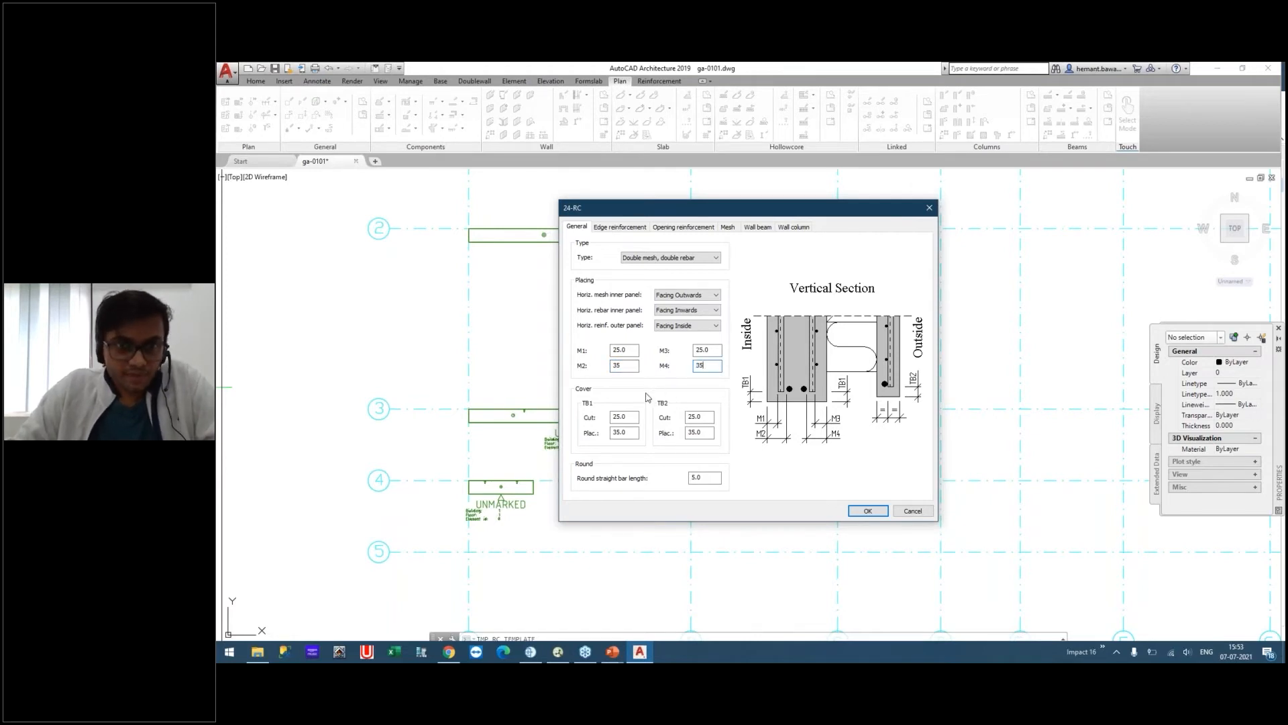
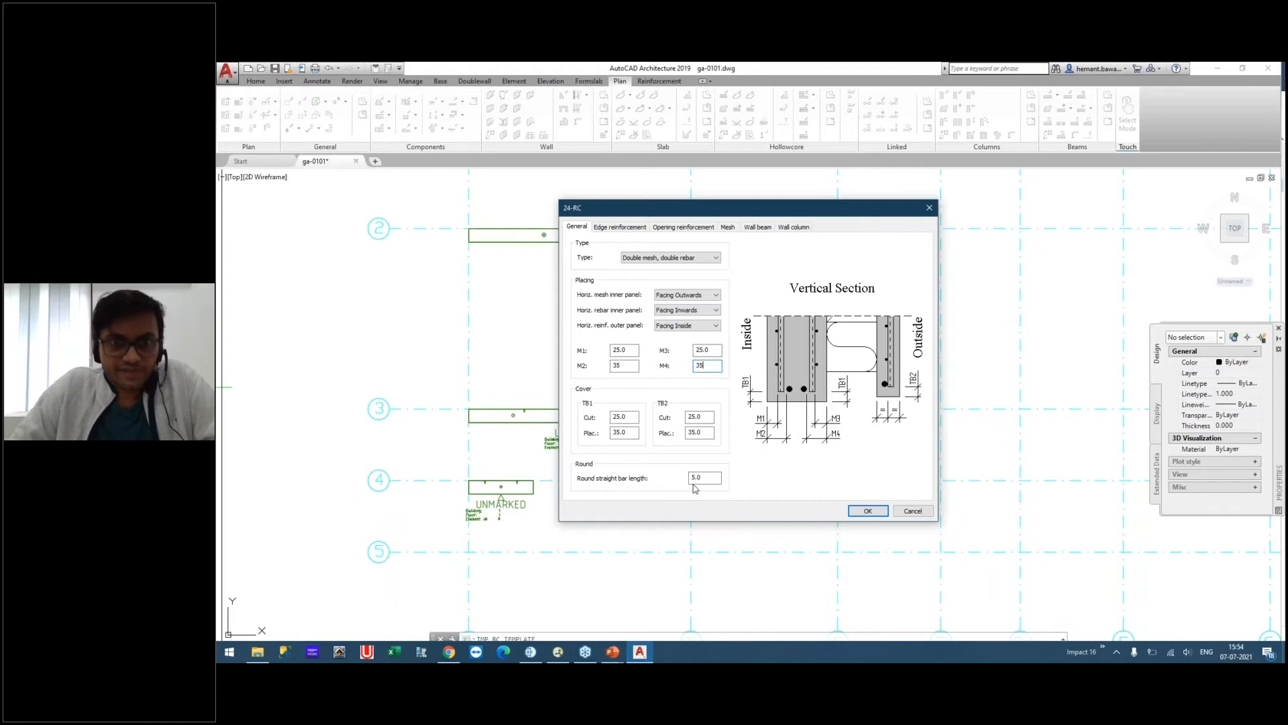
Set the top dimension of template 24-RC's edge reinforcement to 8 for both the inner and outer panels.
{"action": "left_click", "coordinate": [619, 227]}
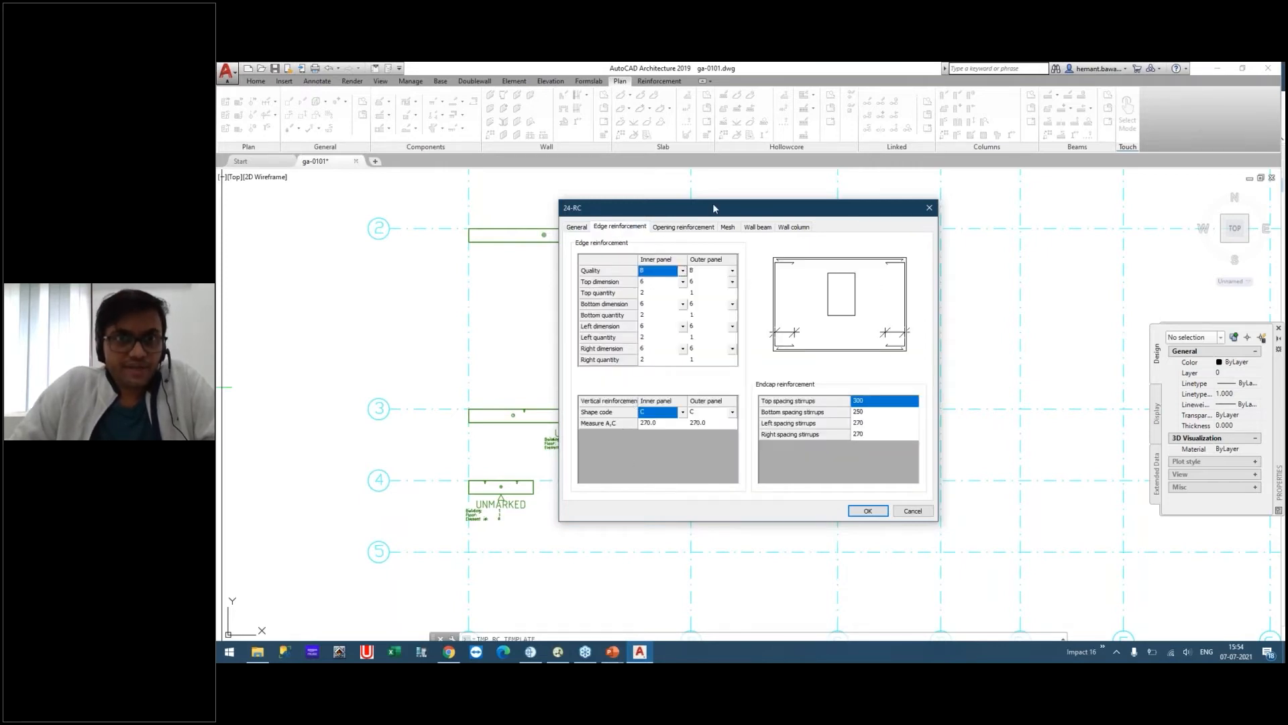
{"action": "left_click_drag", "start_coordinate": [692, 205], "coordinate": [604, 173]}
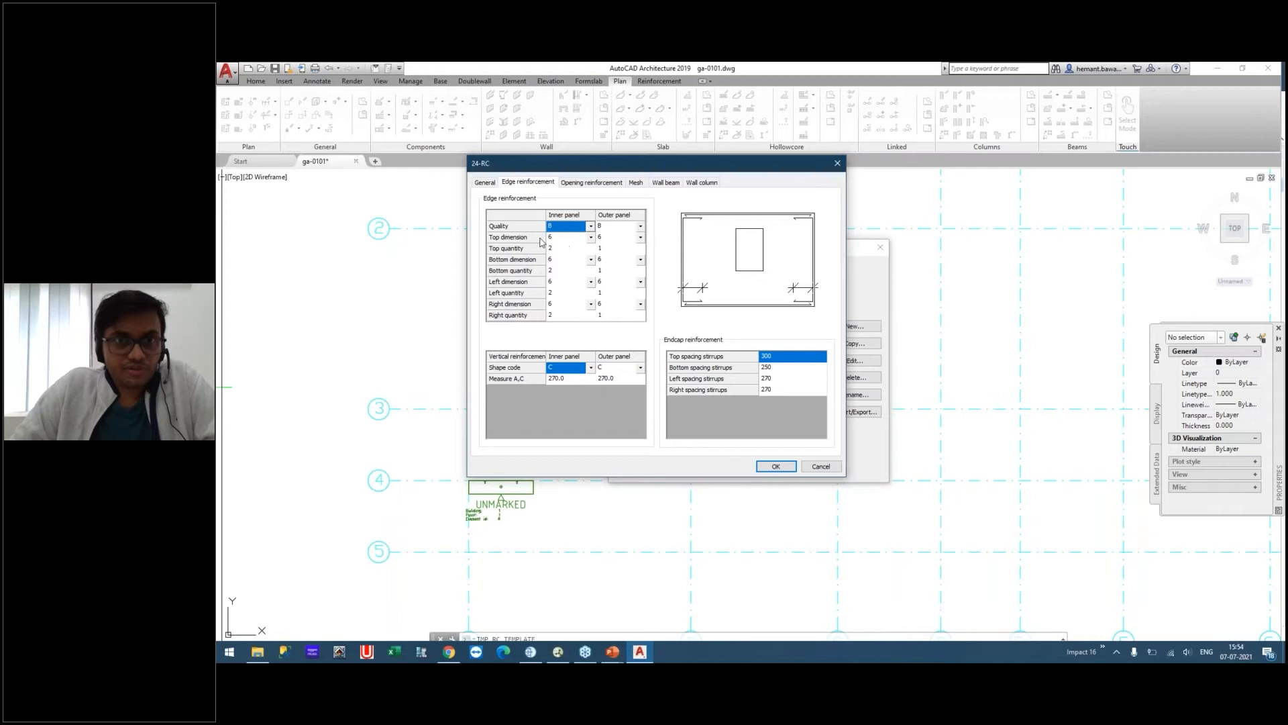
{"action": "left_click", "coordinate": [590, 228]}
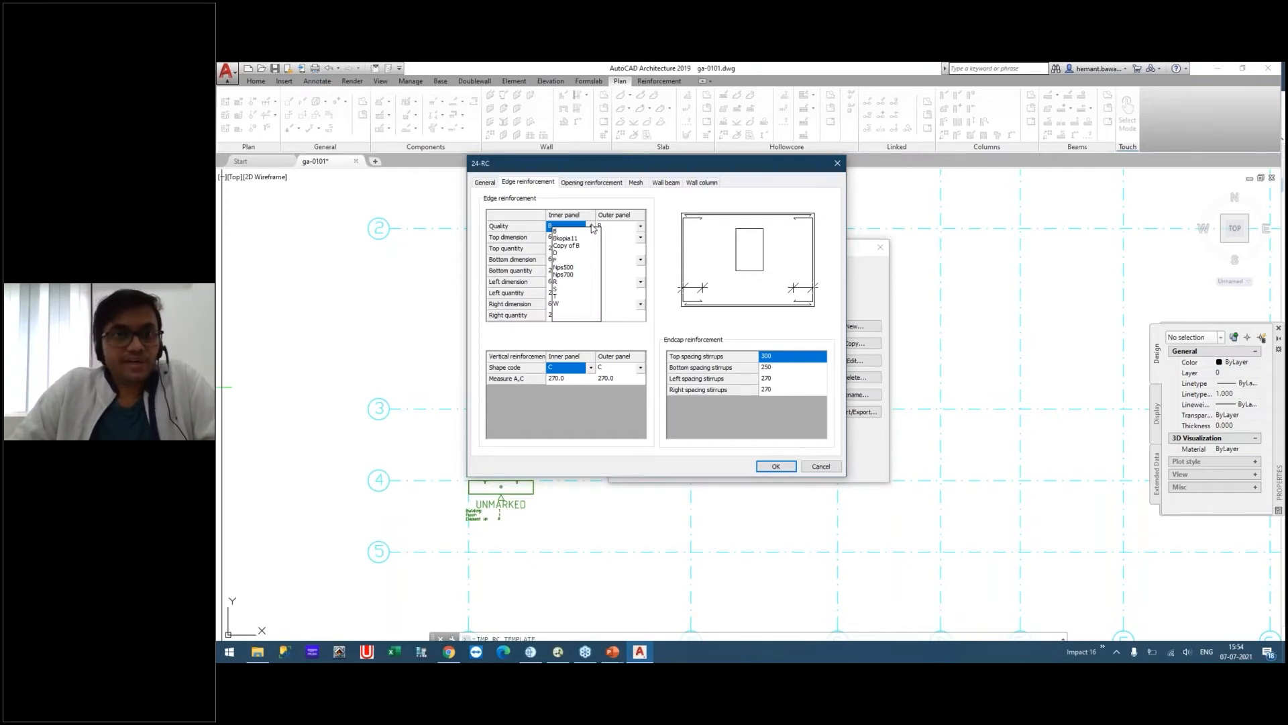
{"action": "left_click", "coordinate": [530, 243]}
{"action": "left_click", "coordinate": [590, 238]}
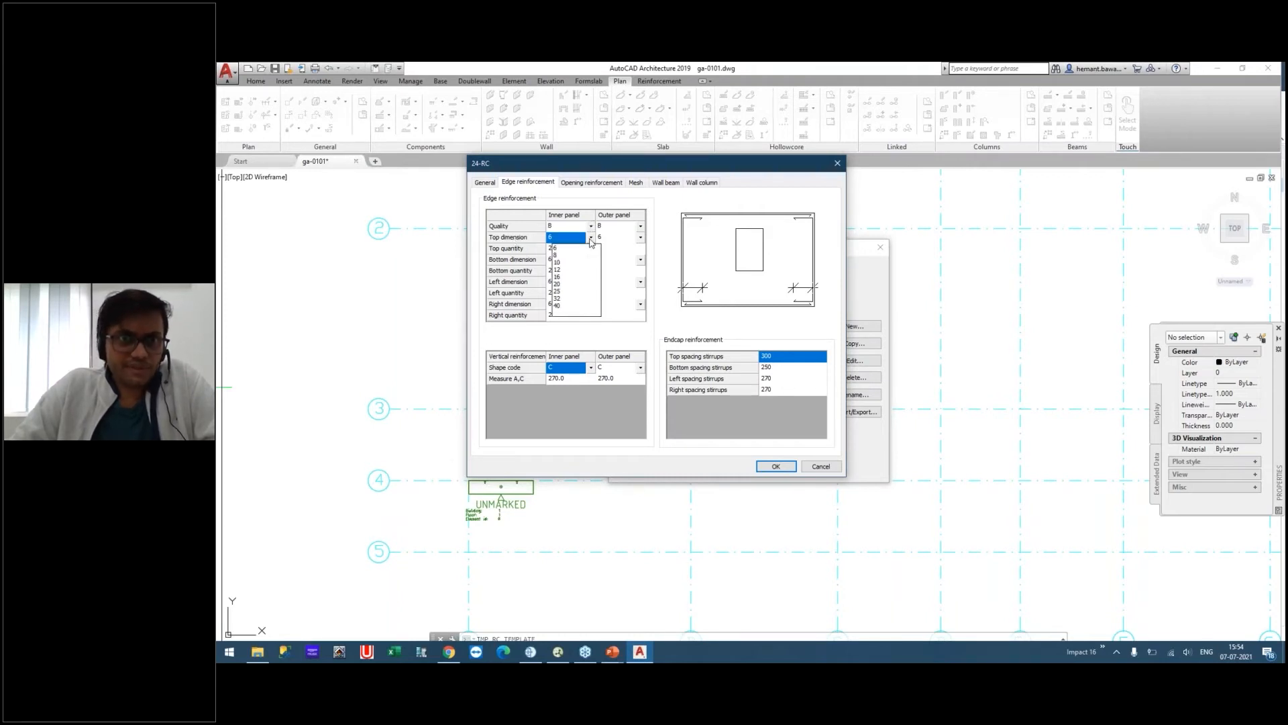
{"action": "left_click", "coordinate": [567, 255]}
{"action": "left_click", "coordinate": [641, 238]}
{"action": "left_click", "coordinate": [609, 259]}
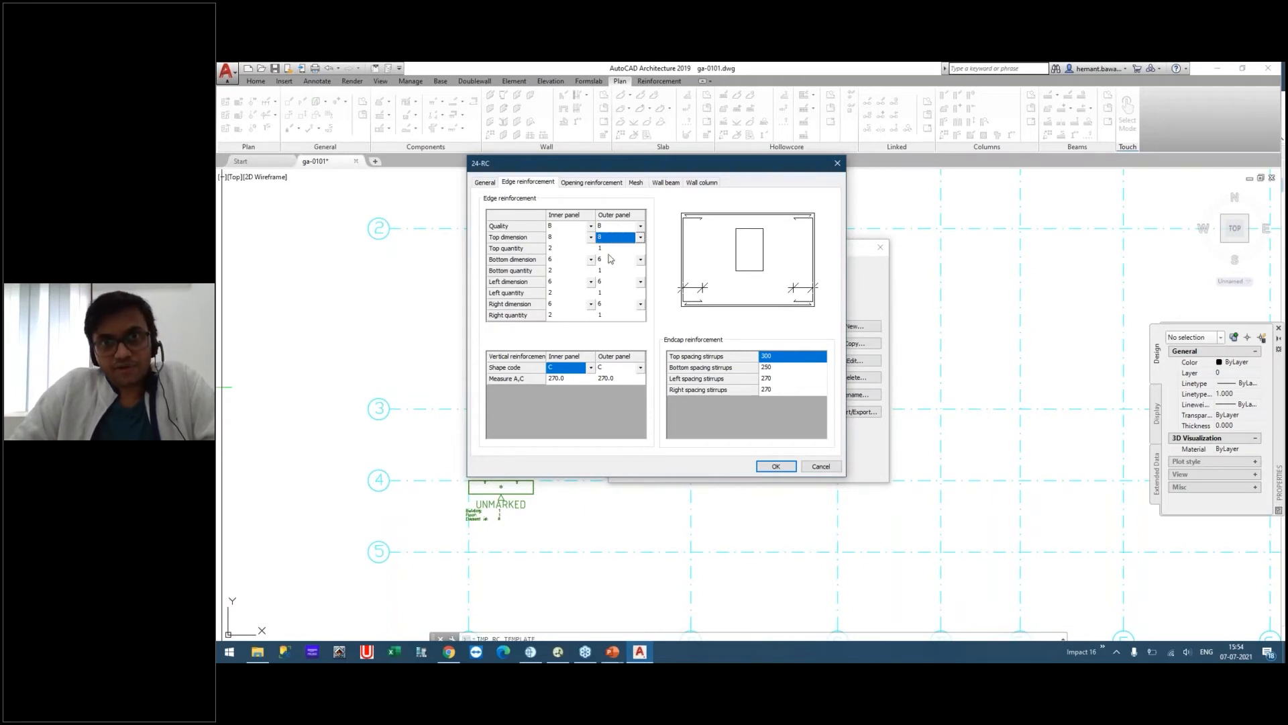
Enter 2 as the inner panel's top quantity in the edge reinforcement.
{"action": "left_click", "coordinate": [551, 248]}
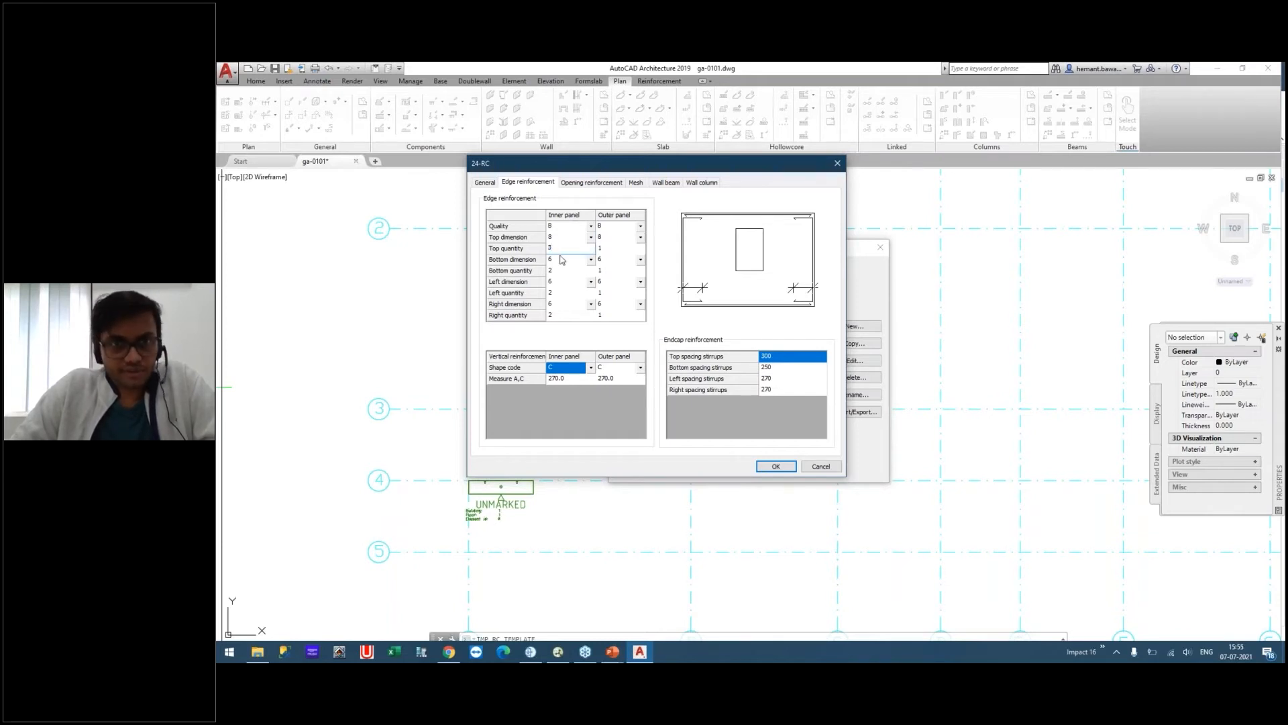
{"action": "key", "text": "BackSpace"}
{"action": "type", "text": "2"}
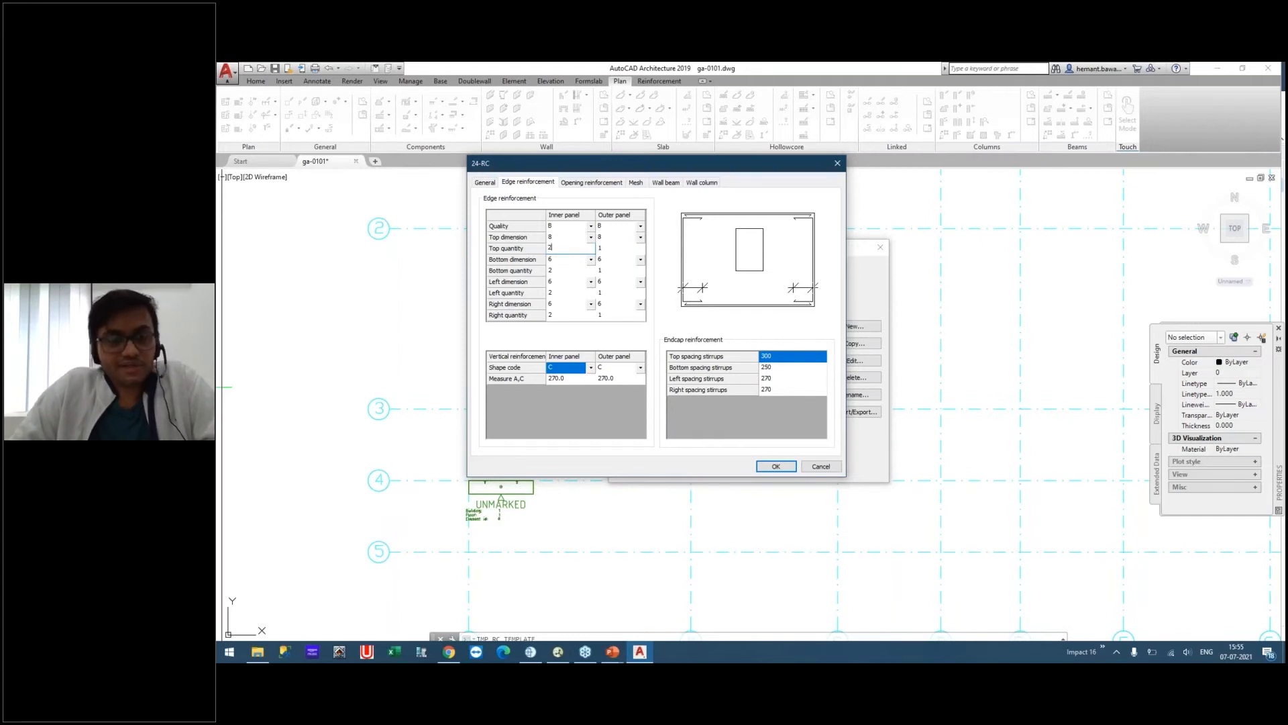
{"action": "key", "text": "Return"}
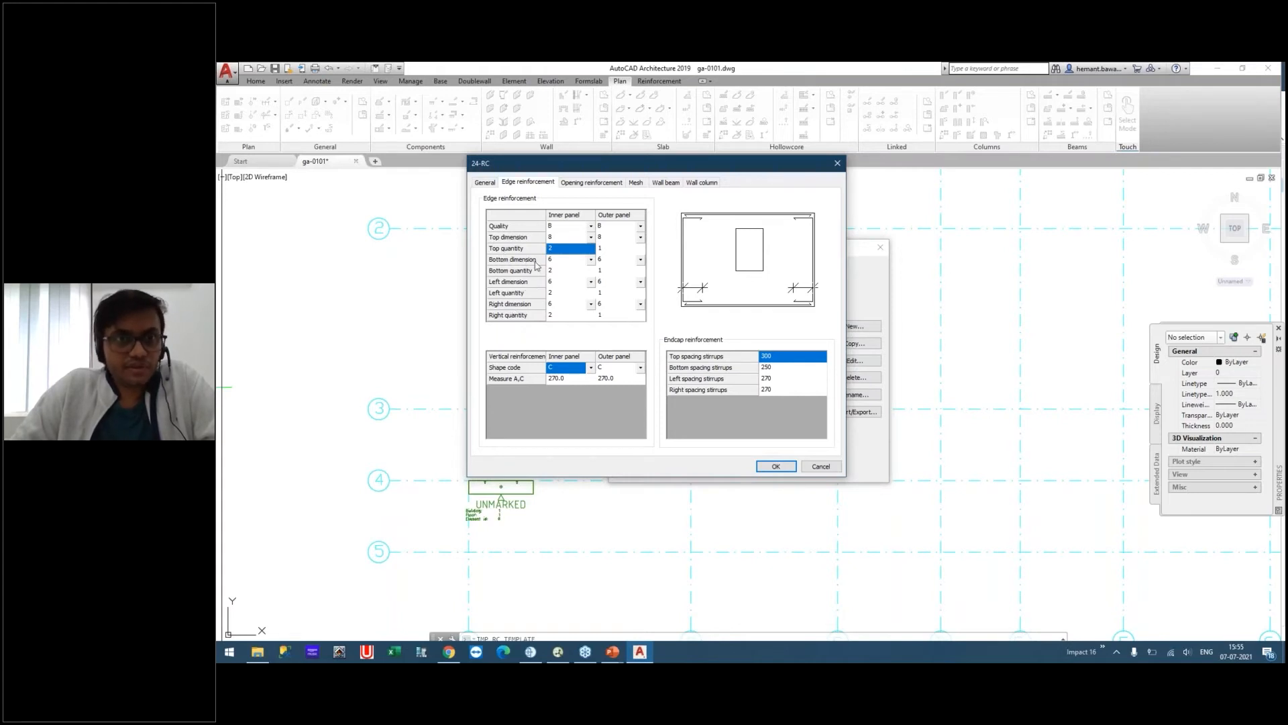
Try shape code 00 for the vertical edge reinforcement of the inner and outer panels.
{"action": "left_click", "coordinate": [591, 367]}
{"action": "left_click", "coordinate": [576, 379]}
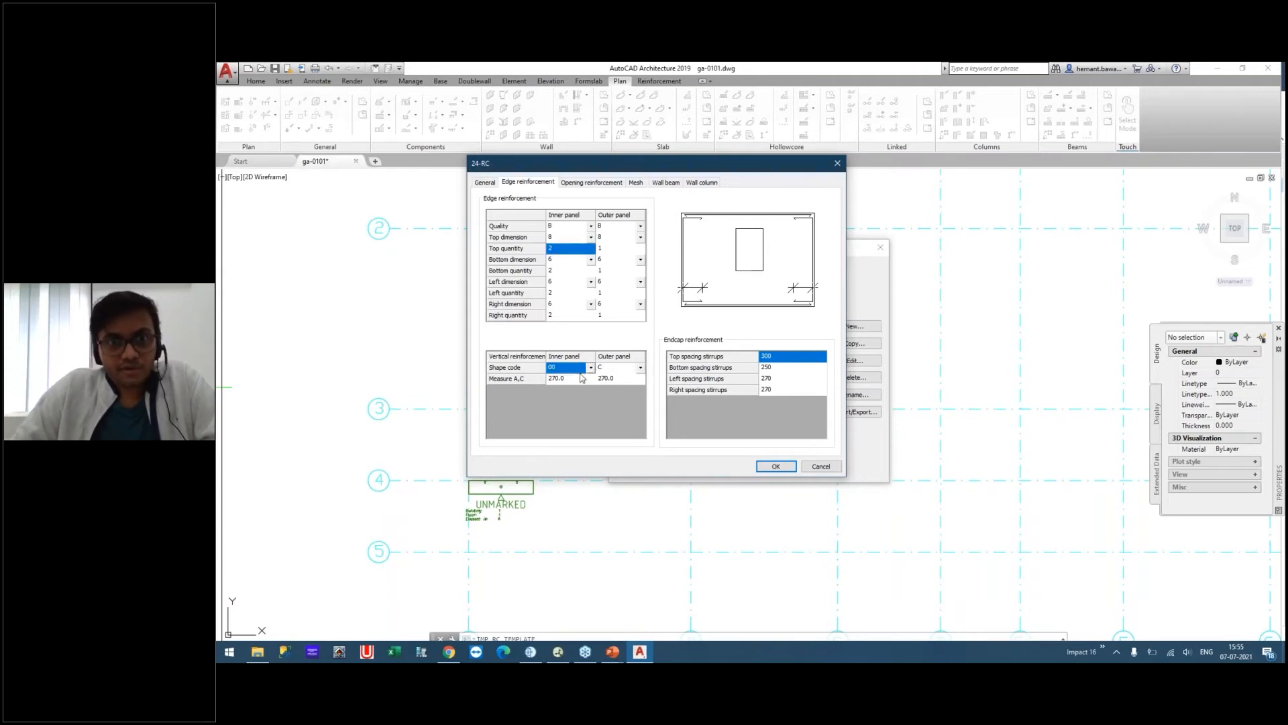
{"action": "left_click", "coordinate": [640, 369]}
{"action": "left_click", "coordinate": [611, 379]}
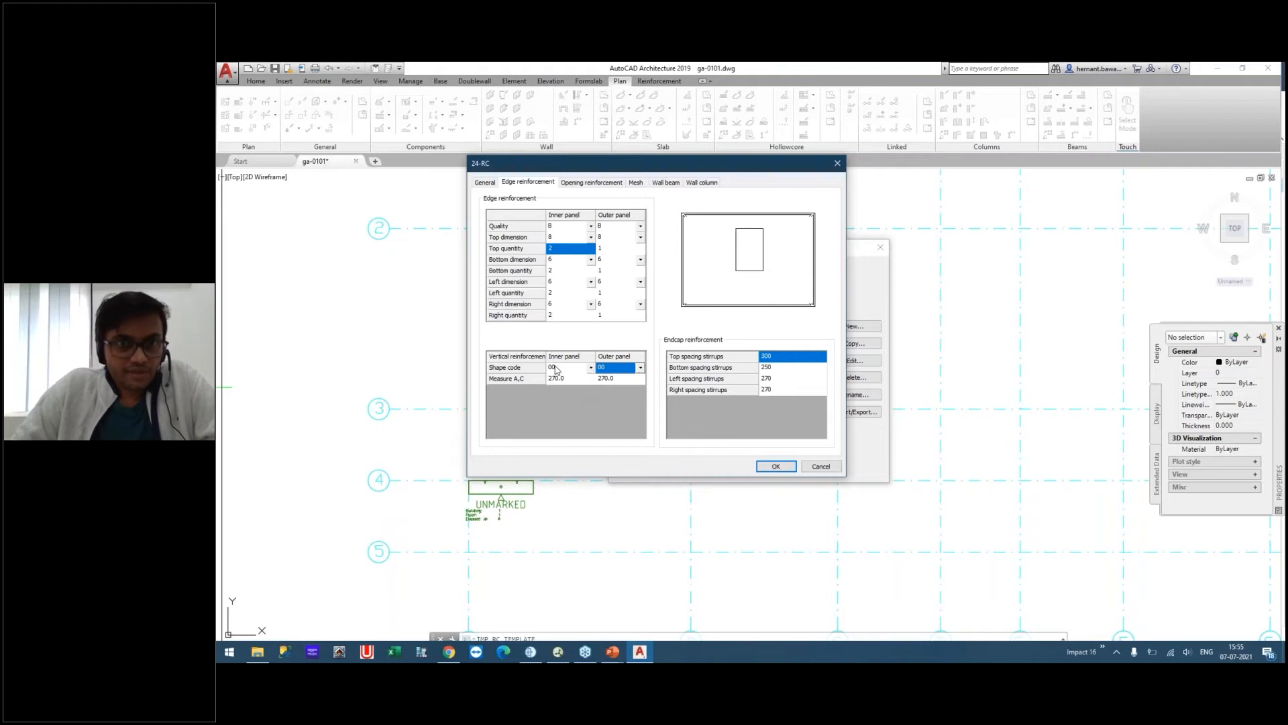
Set the vertical edge reinforcement's shape code to C and its measure A,C to 250 for both panels.
{"action": "left_click", "coordinate": [590, 367]}
{"action": "left_click", "coordinate": [569, 385]}
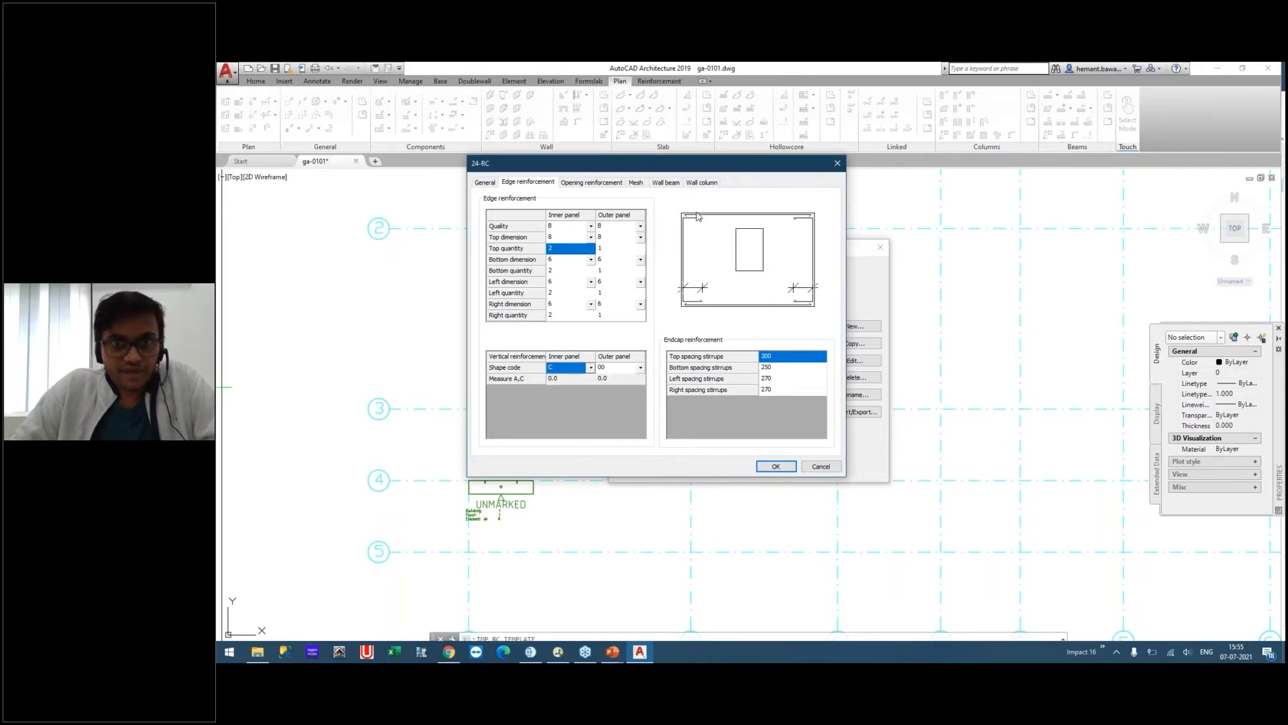
{"action": "left_click", "coordinate": [641, 368]}
{"action": "left_click", "coordinate": [602, 385]}
{"action": "left_click", "coordinate": [552, 378]}
{"action": "type", "text": "250"}
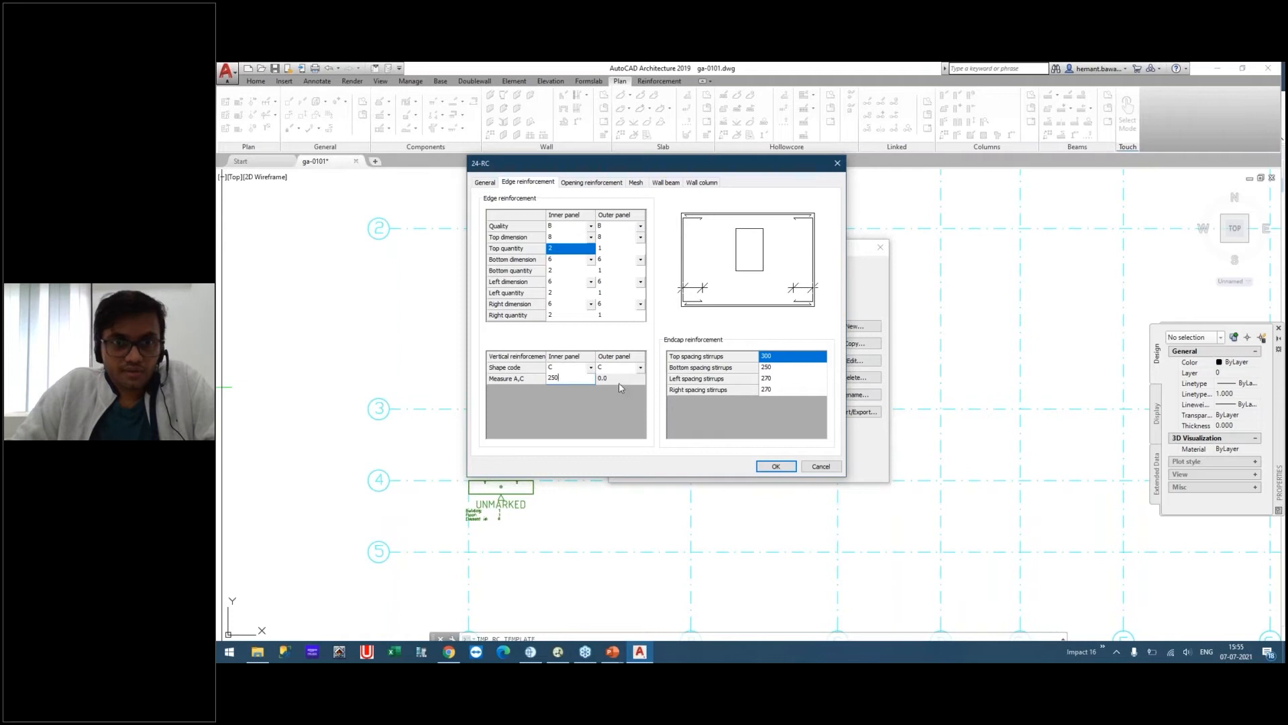
{"action": "key", "text": "Tab"}
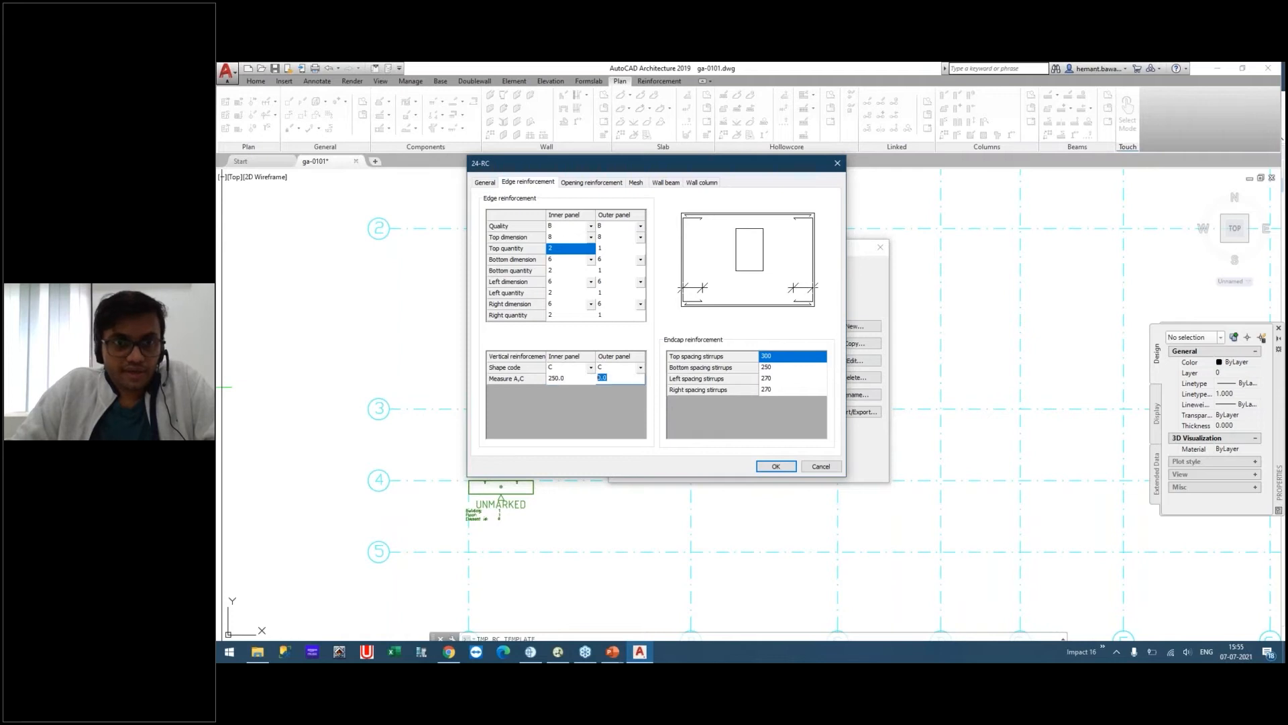
{"action": "type", "text": "250"}
{"action": "key", "text": "Return"}
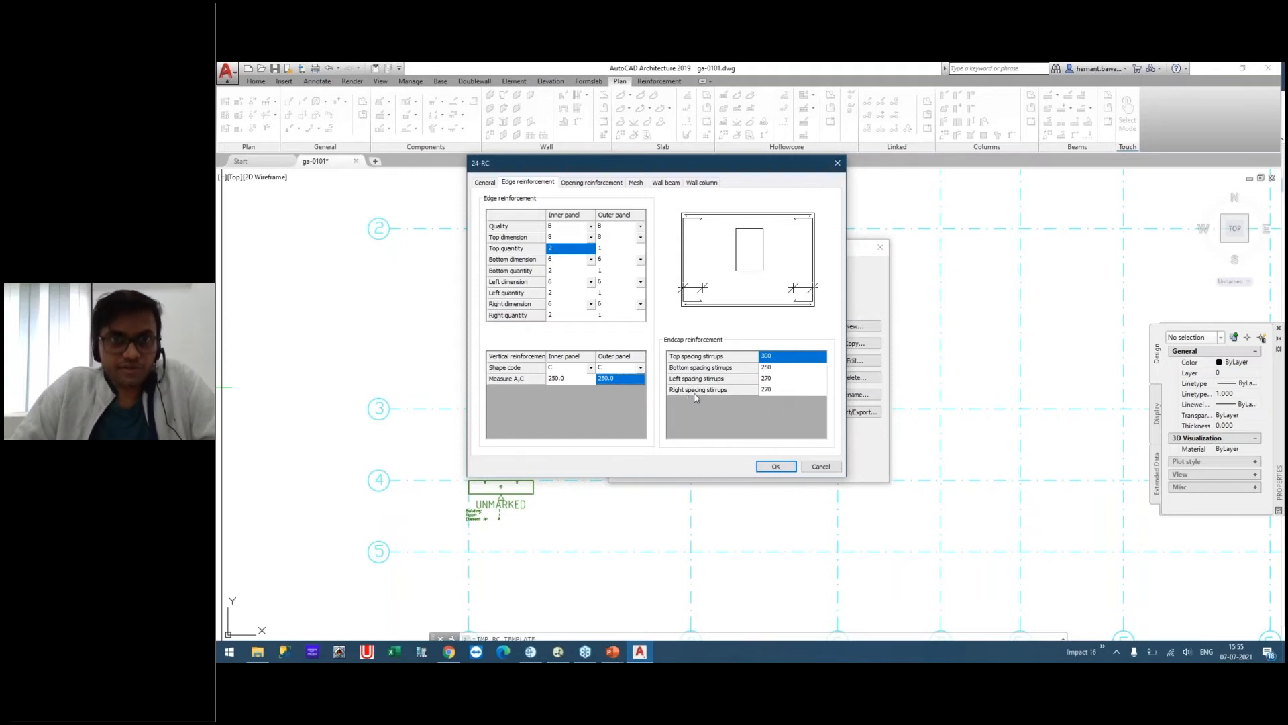
Set the diagonal quantity of the opening reinforcement to 0 for both the inner and outer panels.
{"action": "left_click", "coordinate": [594, 185]}
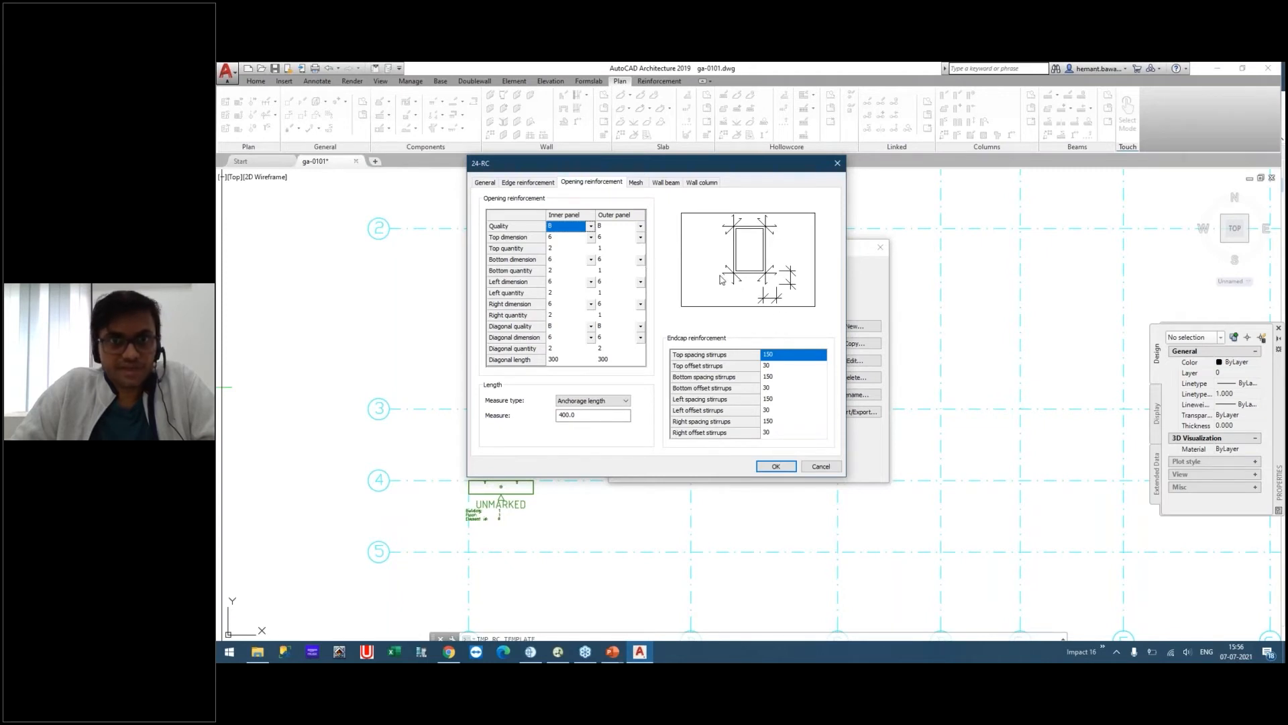
{"action": "left_click", "coordinate": [559, 296]}
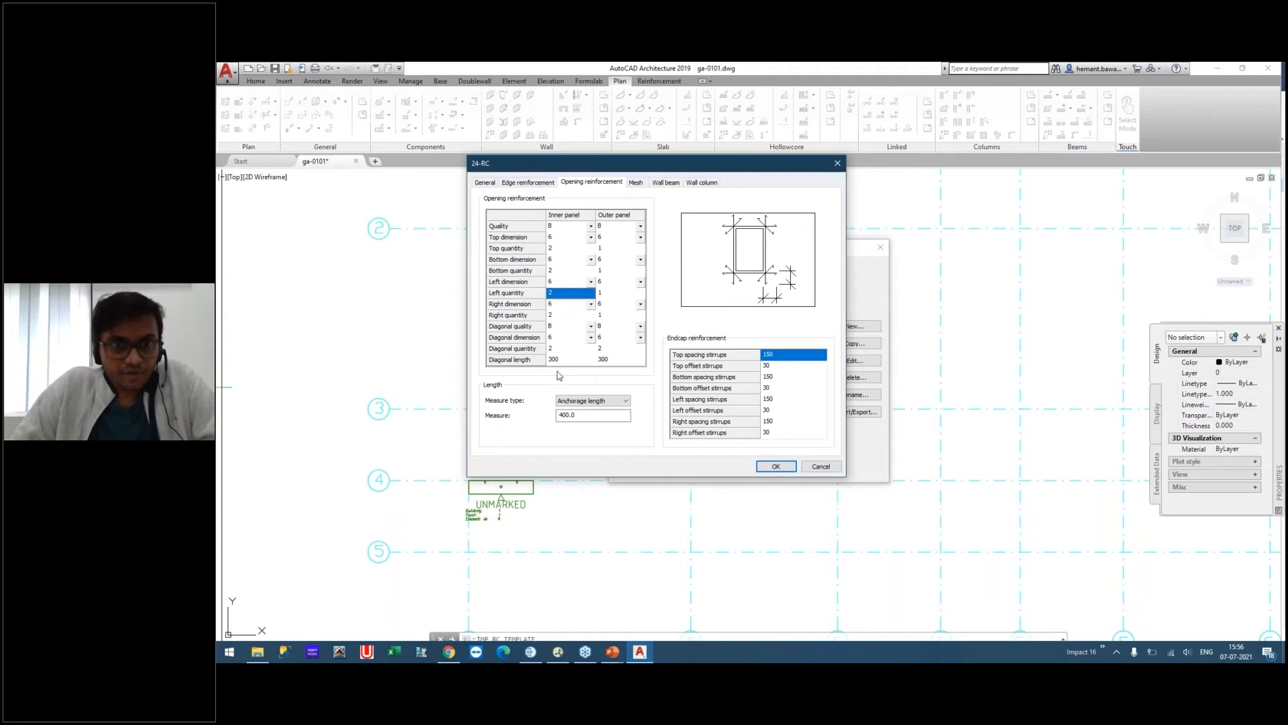
{"action": "left_click", "coordinate": [590, 338]}
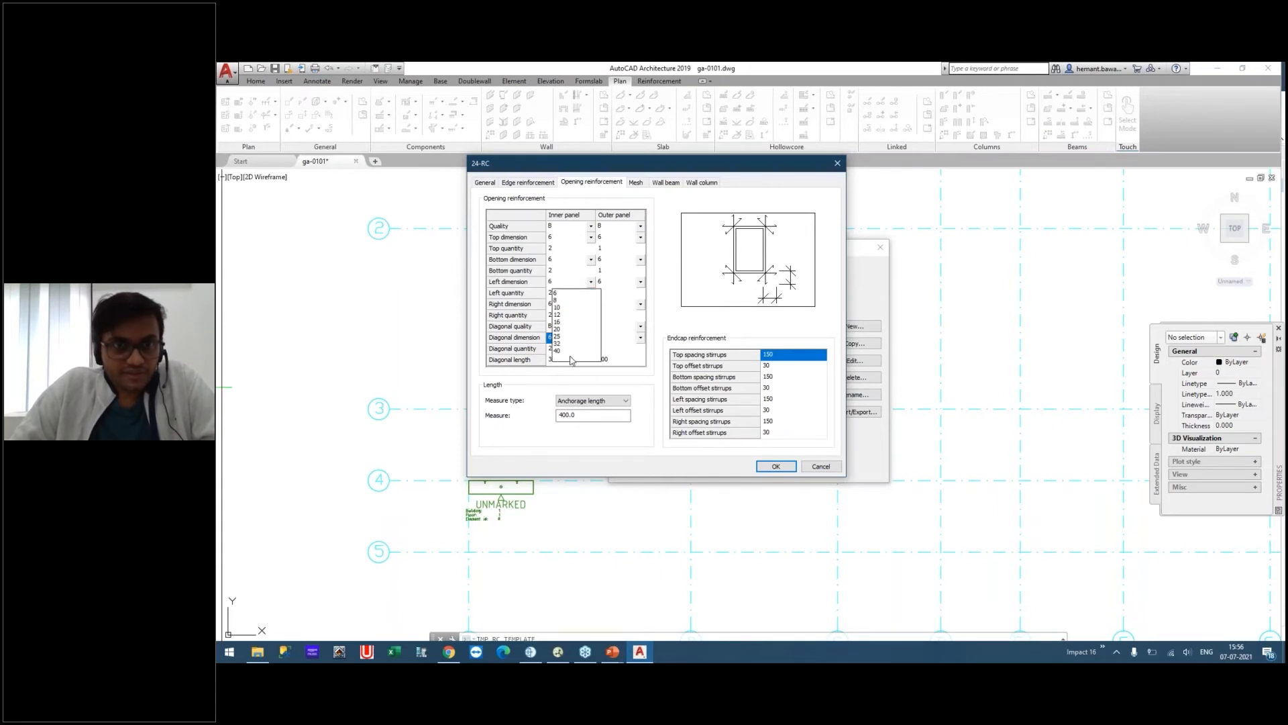
{"action": "left_click", "coordinate": [568, 292]}
{"action": "left_click", "coordinate": [571, 348]}
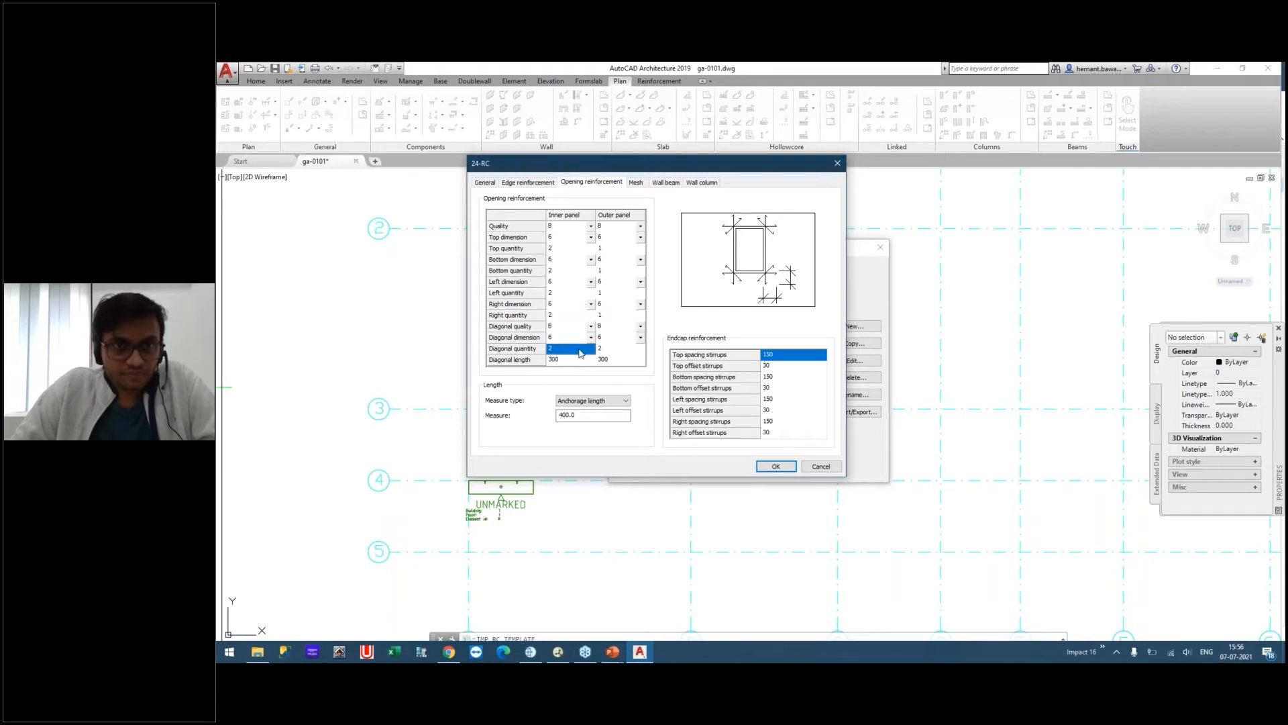
{"action": "left_click", "coordinate": [563, 349]}
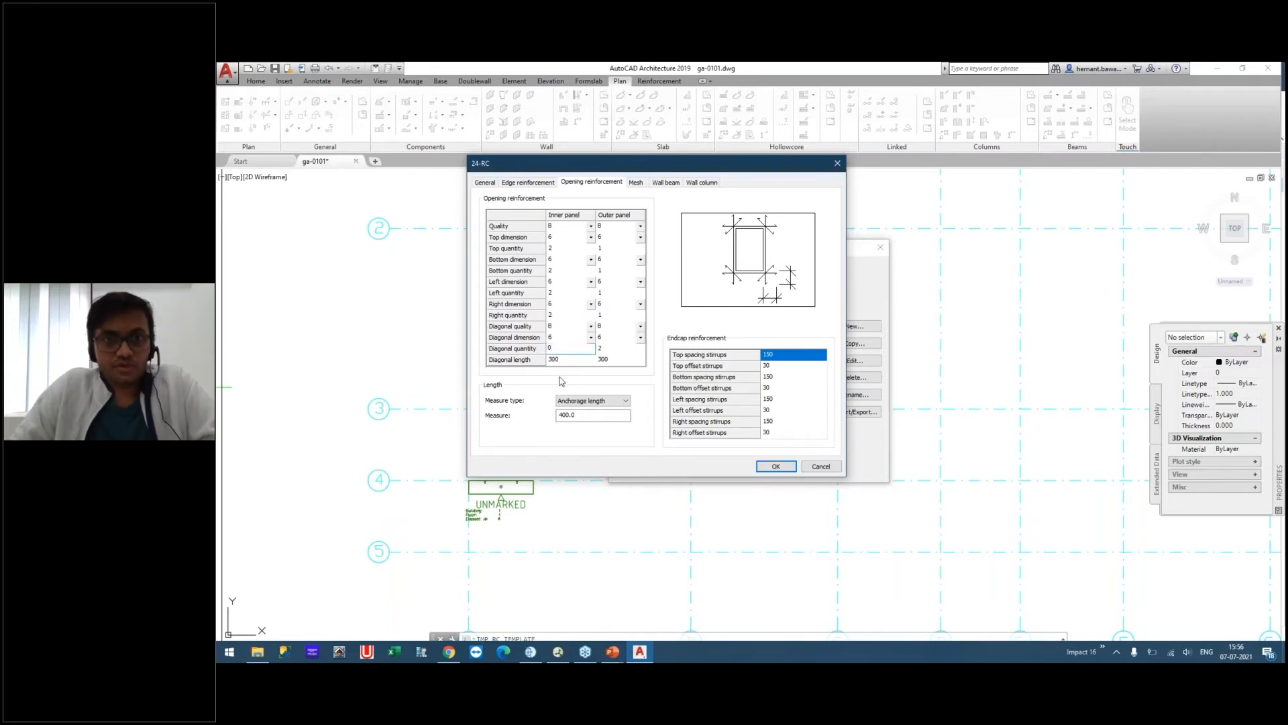
{"action": "double_click", "coordinate": [630, 351]}
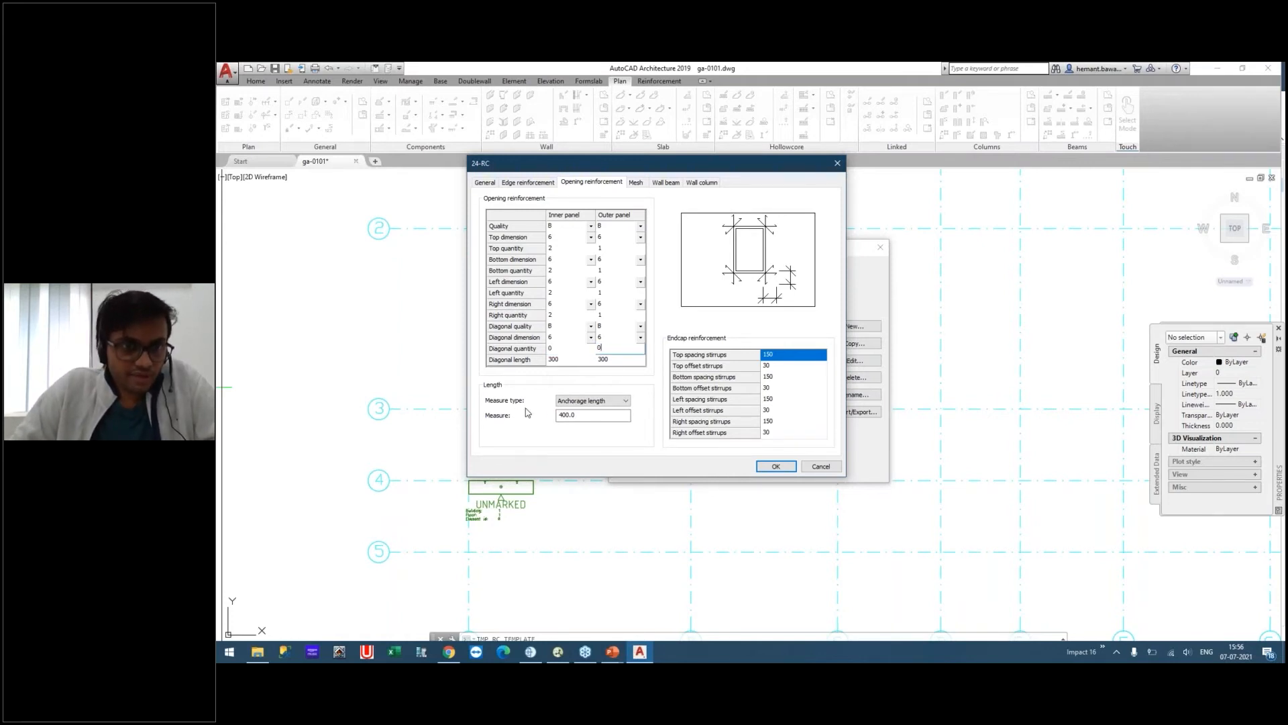
Try the Anchorage + Height measure type for the opening reinforcement length, and return it to Anchorage length.
{"action": "left_click", "coordinate": [596, 402]}
{"action": "left_click", "coordinate": [596, 401]}
{"action": "left_click", "coordinate": [596, 402]}
{"action": "left_click", "coordinate": [581, 411]}
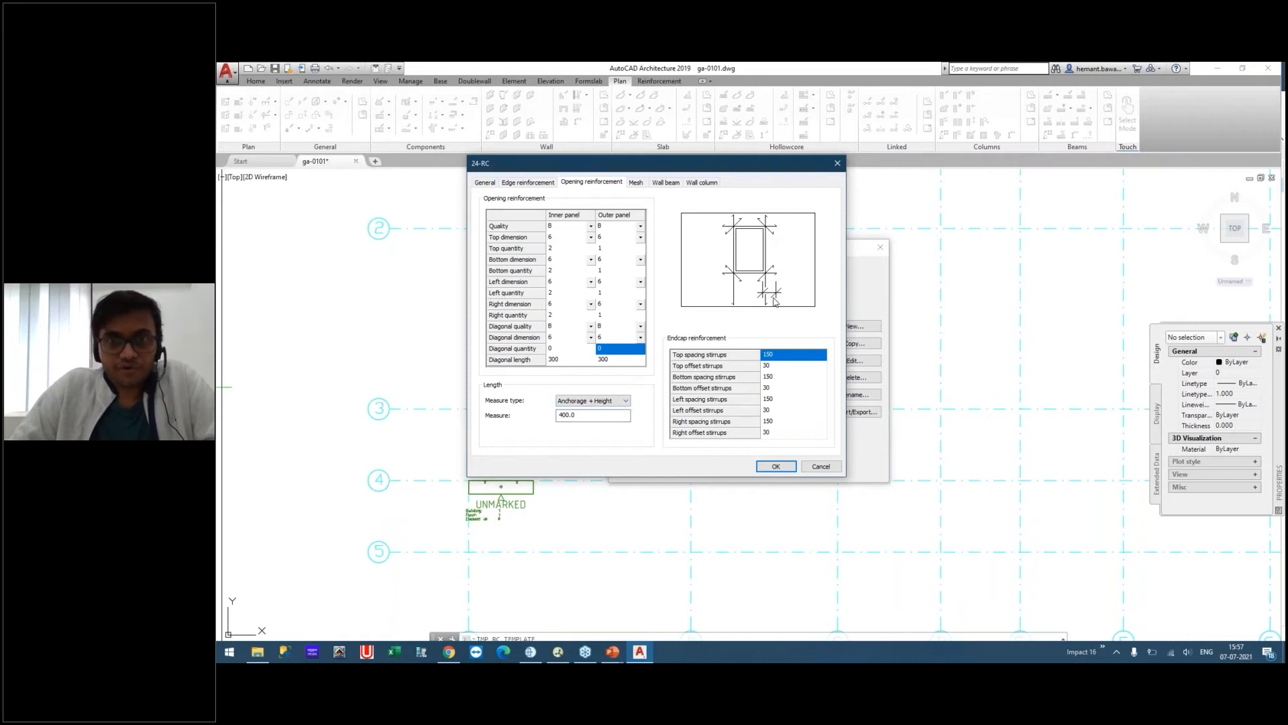
{"action": "left_click", "coordinate": [589, 403]}
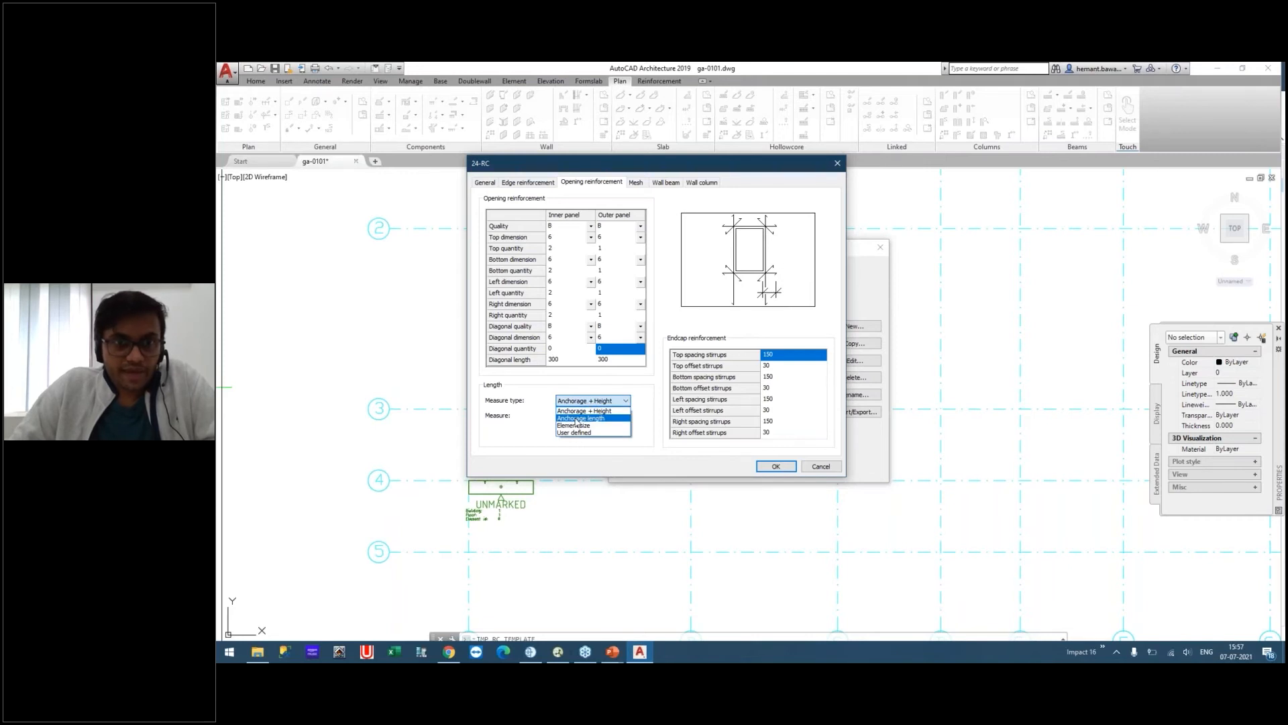
{"action": "left_click", "coordinate": [577, 418]}
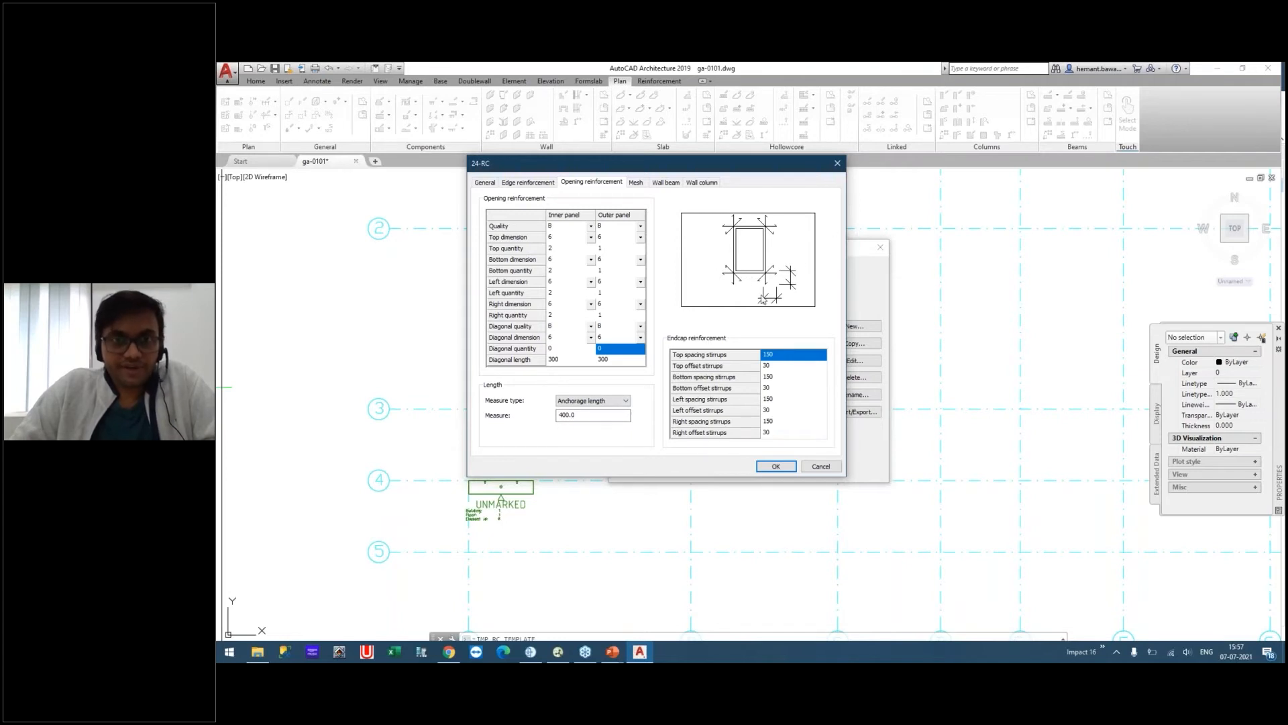
Try the Element size and User defined measure types for the opening bars, and return to Anchorage length.
{"action": "left_click", "coordinate": [592, 402]}
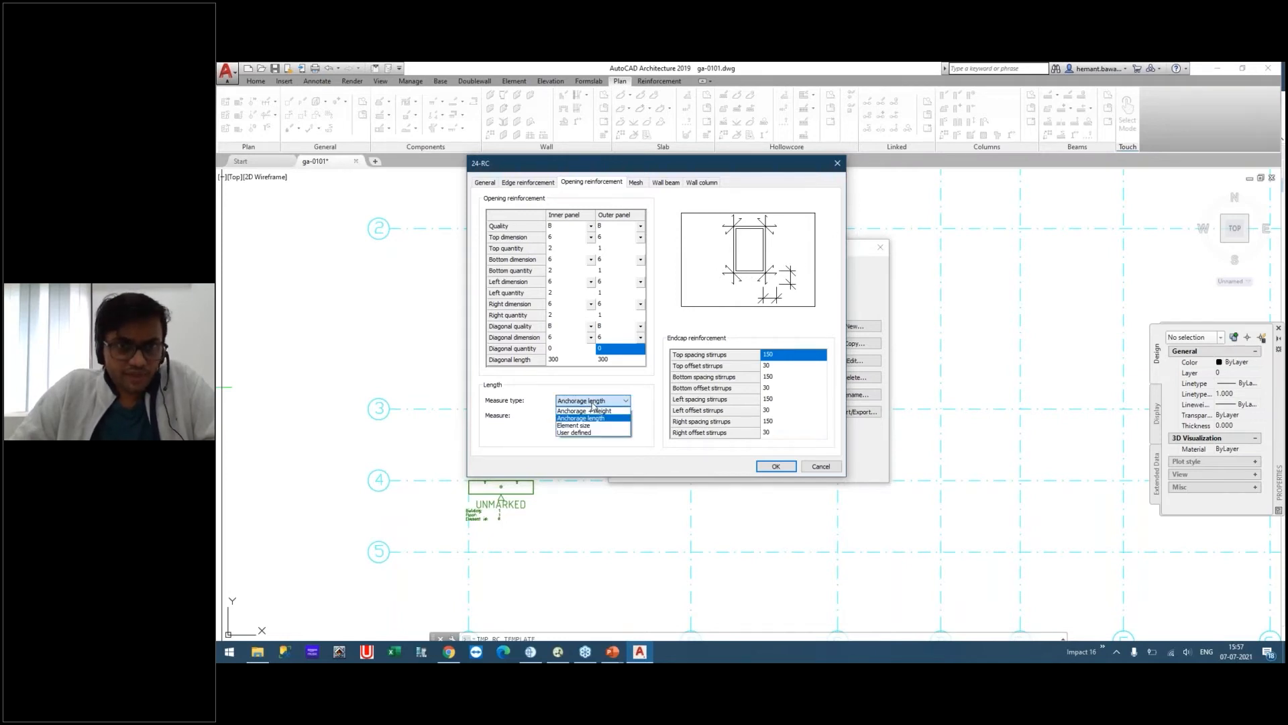
{"action": "left_click", "coordinate": [589, 426]}
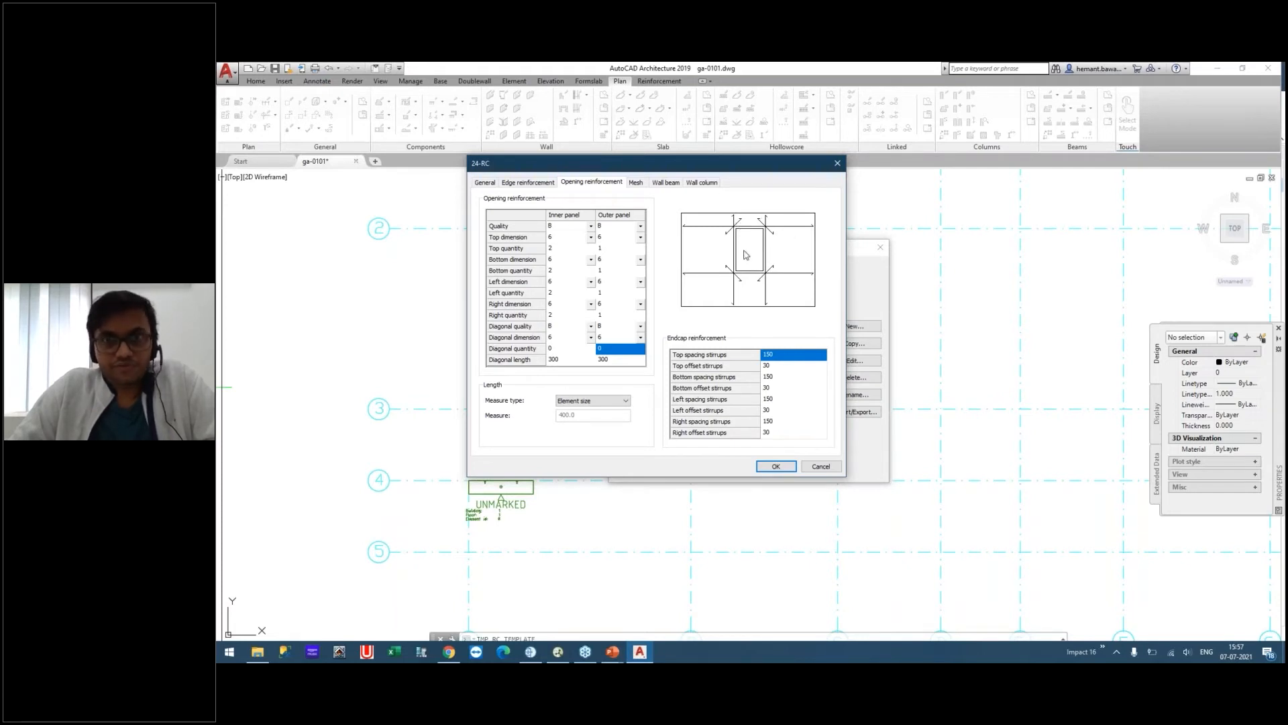
{"action": "left_click", "coordinate": [606, 403]}
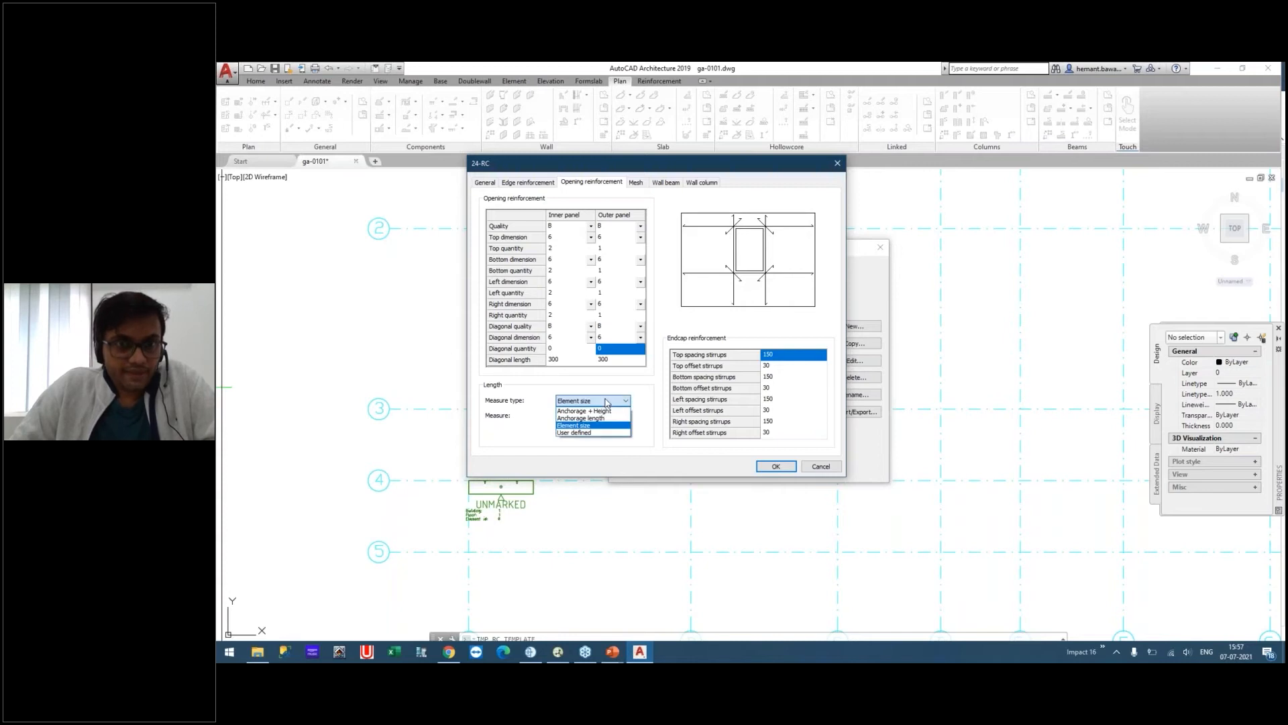
{"action": "left_click", "coordinate": [576, 433]}
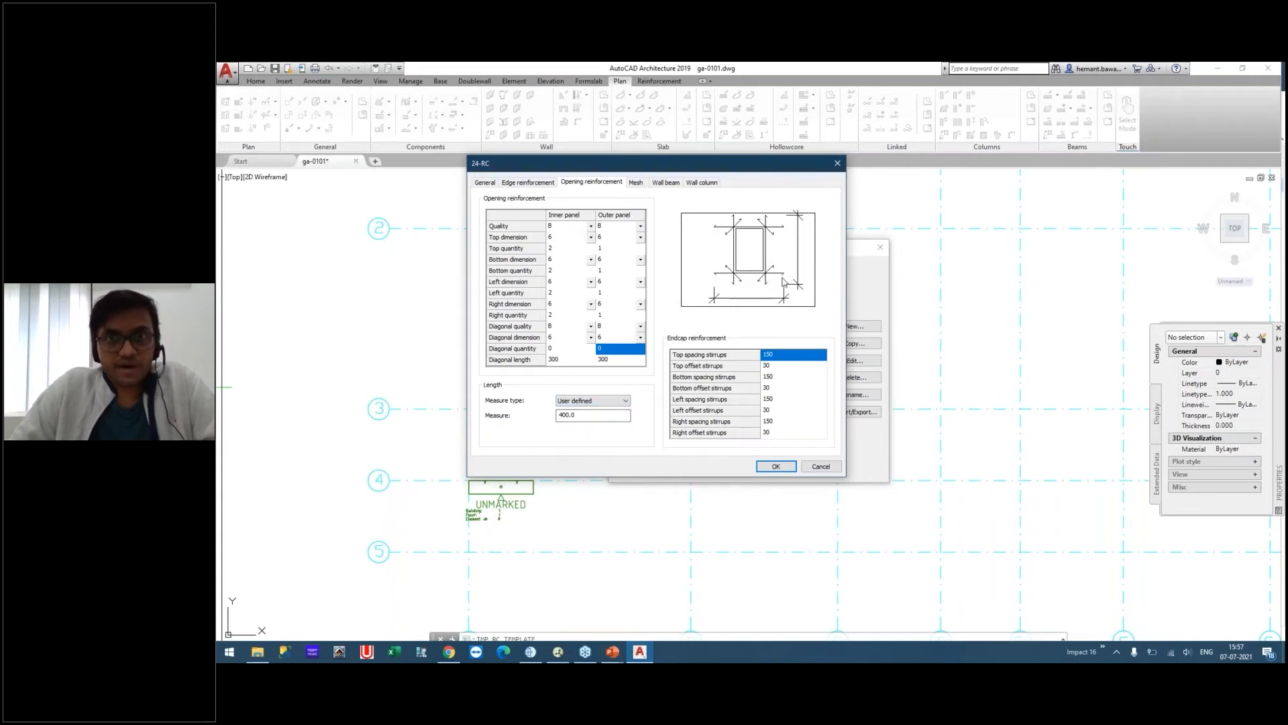
{"action": "left_click_drag", "start_coordinate": [612, 414], "coordinate": [485, 415]}
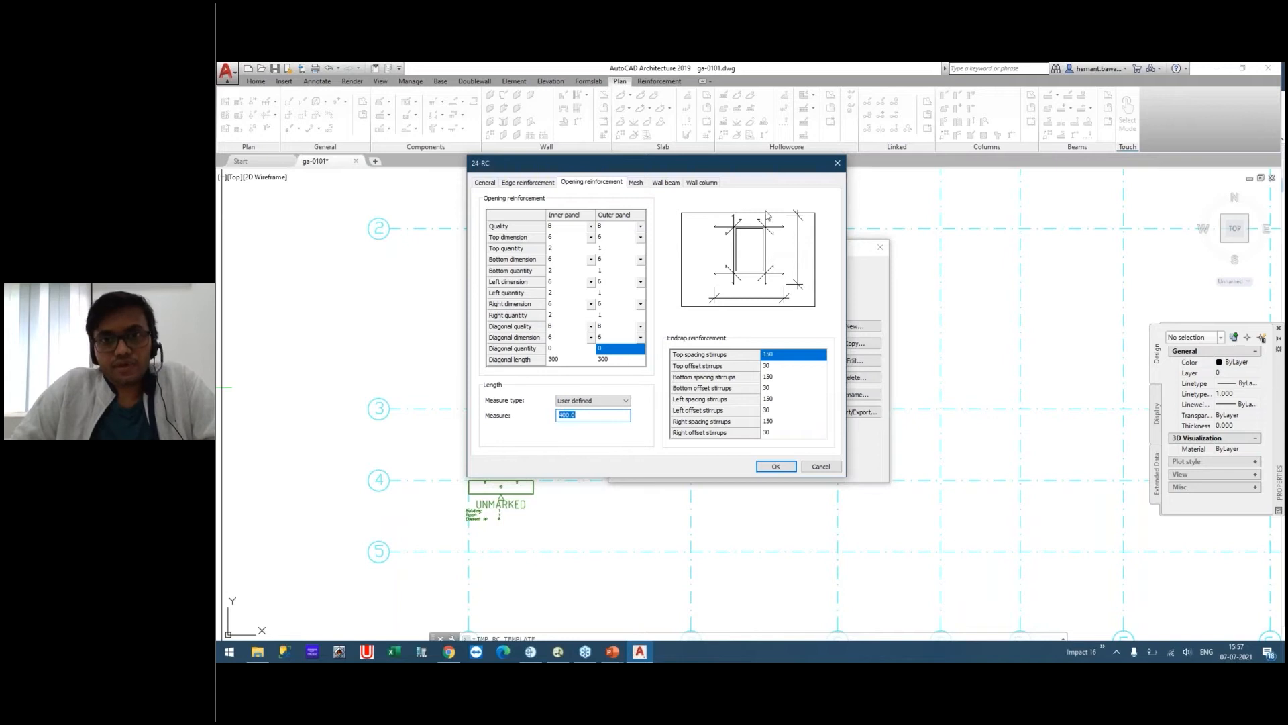
{"action": "left_click", "coordinate": [590, 400]}
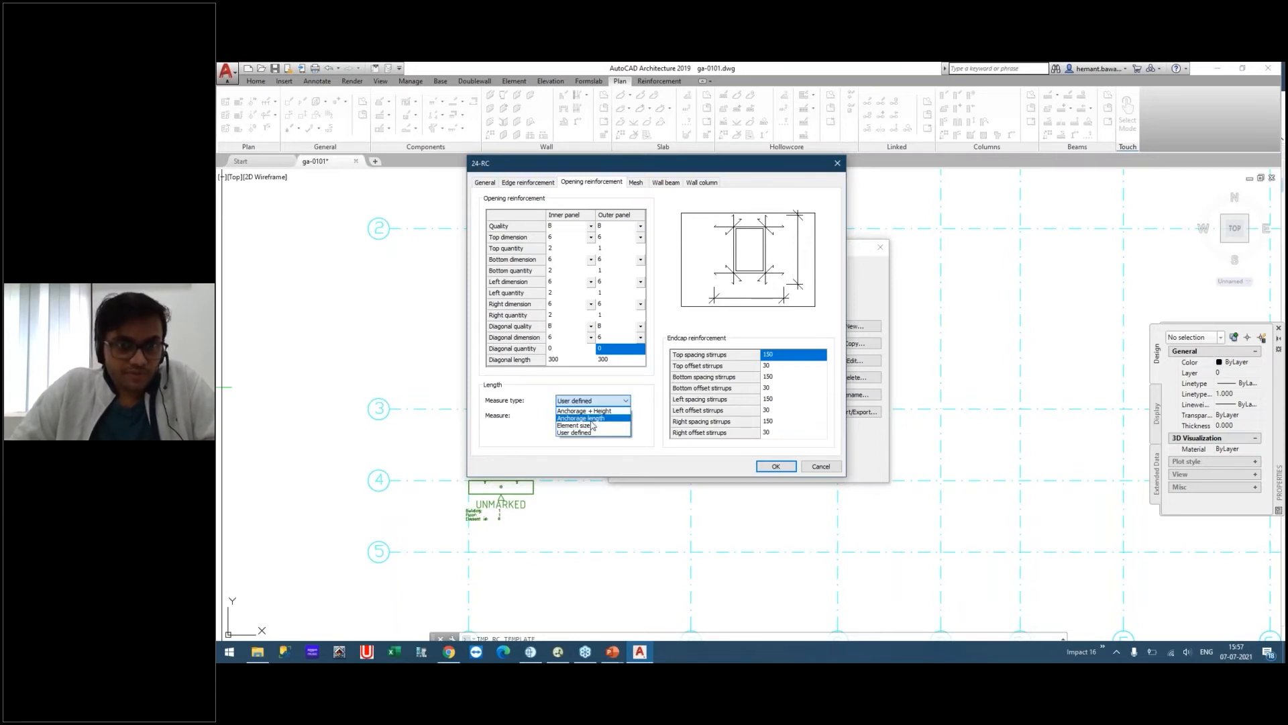
{"action": "left_click", "coordinate": [589, 418]}
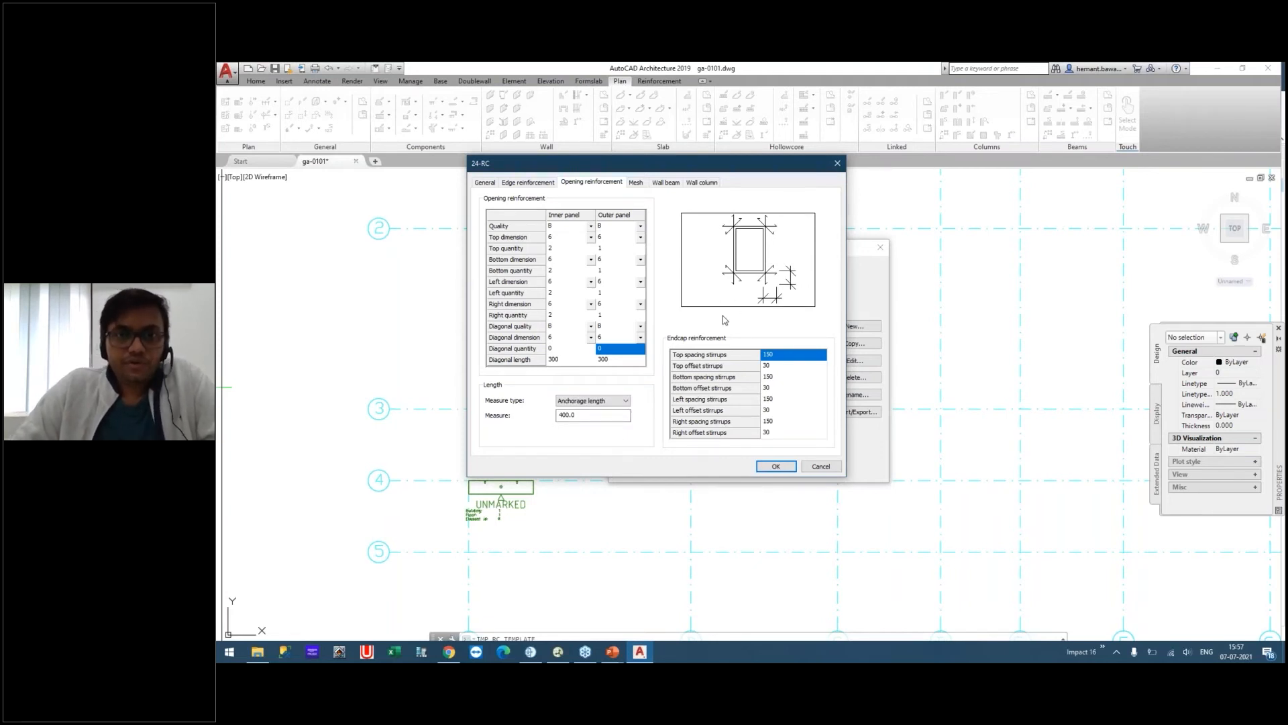
Compare the endcap reinforcement settings of the edges with those of the openings.
{"action": "left_click_drag", "start_coordinate": [750, 158], "coordinate": [683, 116]}
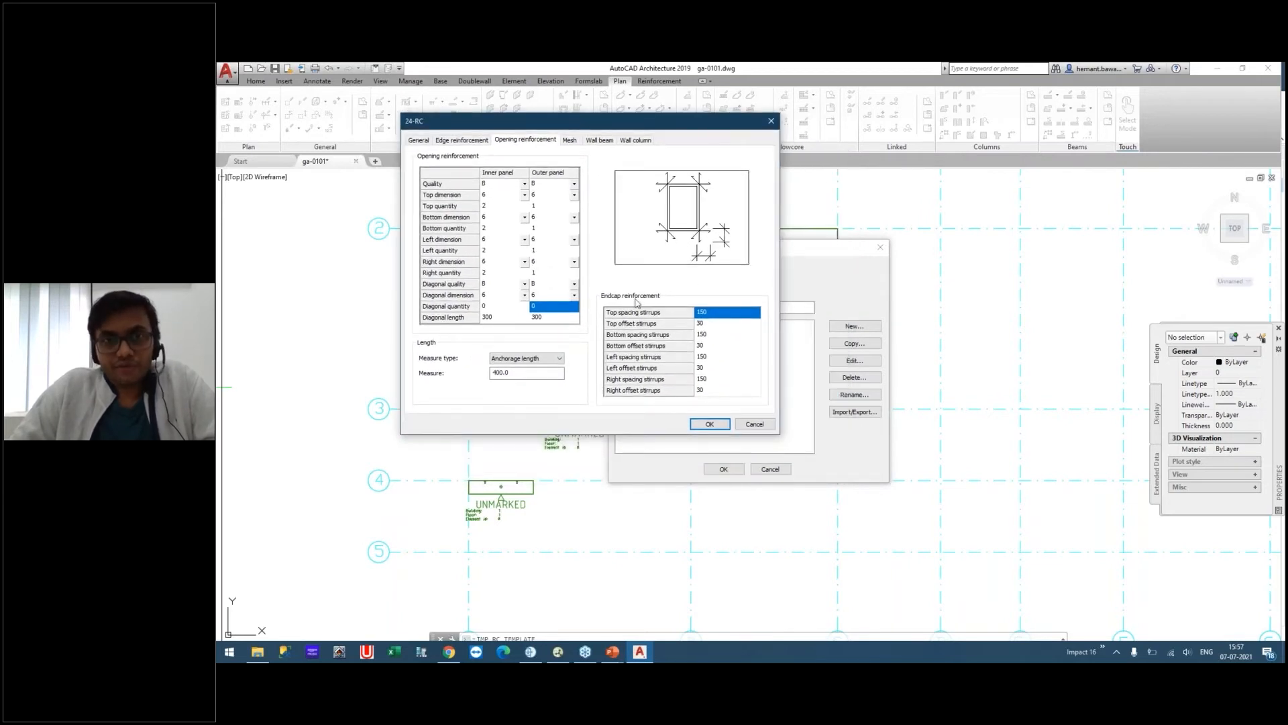
{"action": "left_click", "coordinate": [471, 144]}
{"action": "left_click", "coordinate": [509, 142]}
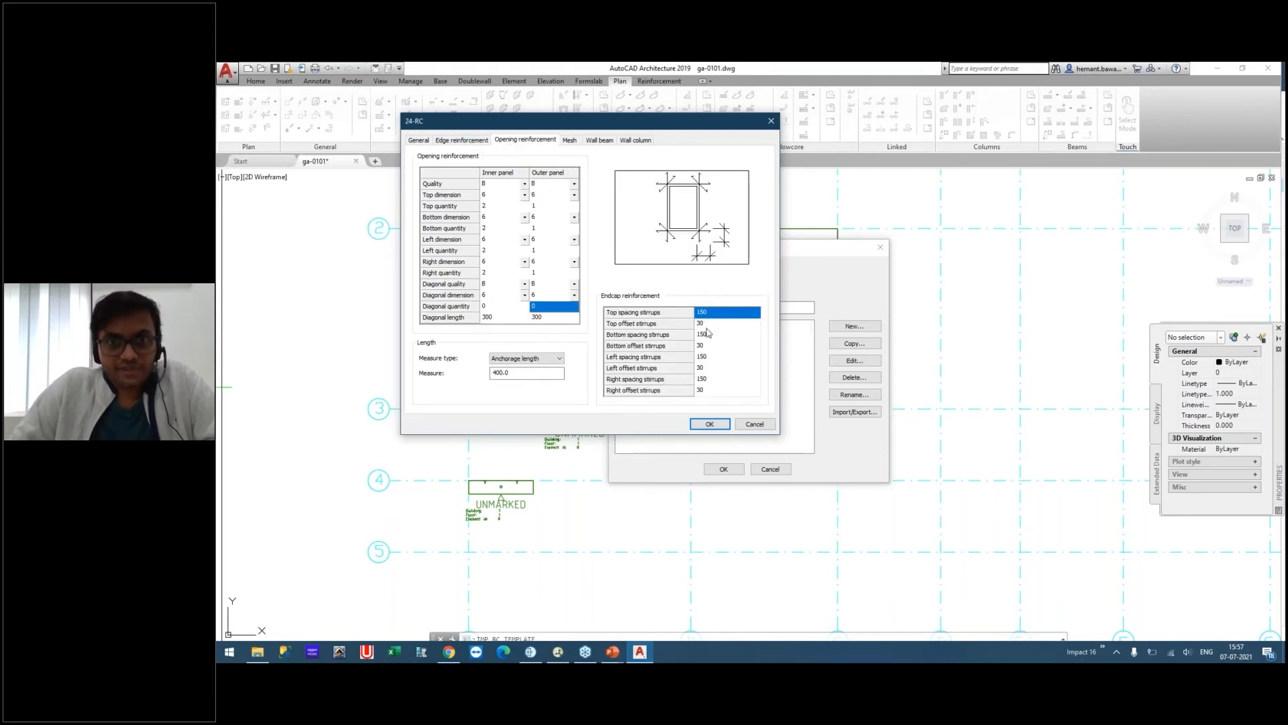
Try <none> for the inner panel's Meshmark 1 in the template's mesh settings, and return it to N5150.
{"action": "left_click", "coordinate": [569, 140]}
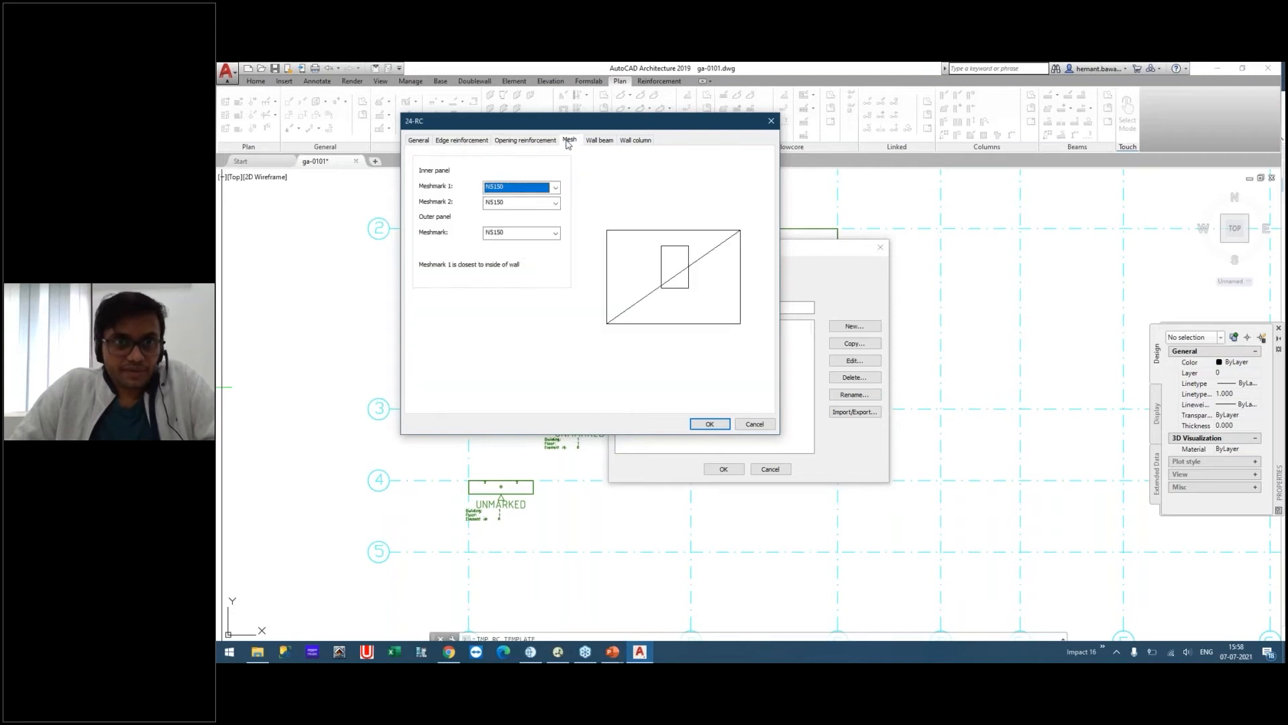
{"action": "left_click", "coordinate": [556, 188]}
{"action": "scroll", "coordinate": [540, 204], "scroll_direction": "up", "scroll_amount": 2}
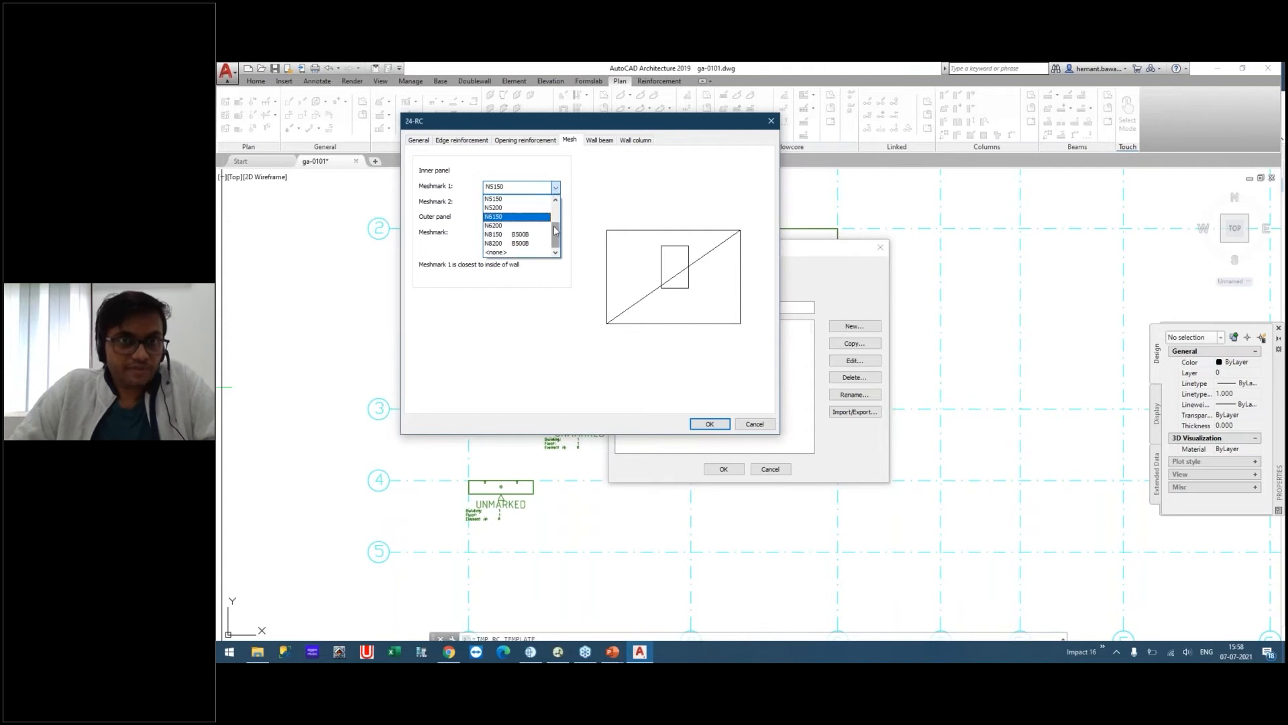
{"action": "scroll", "coordinate": [516, 224], "scroll_direction": "down", "scroll_amount": 2}
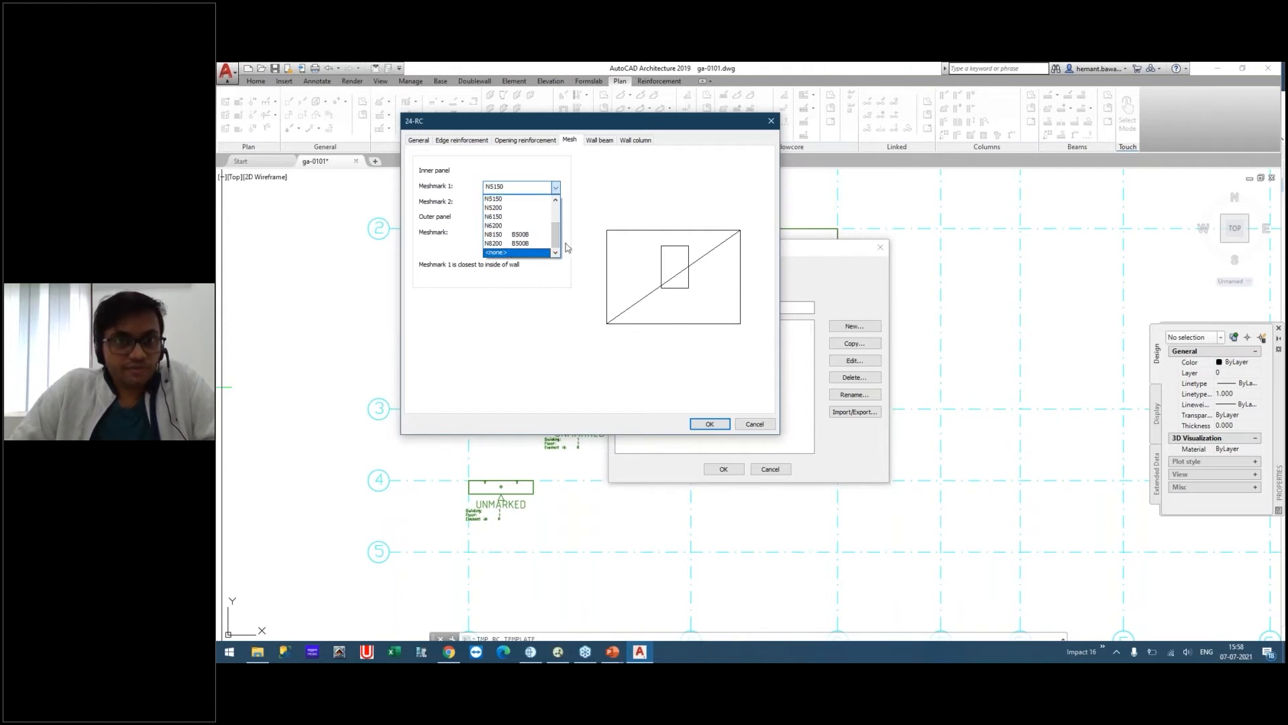
{"action": "left_click", "coordinate": [508, 253]}
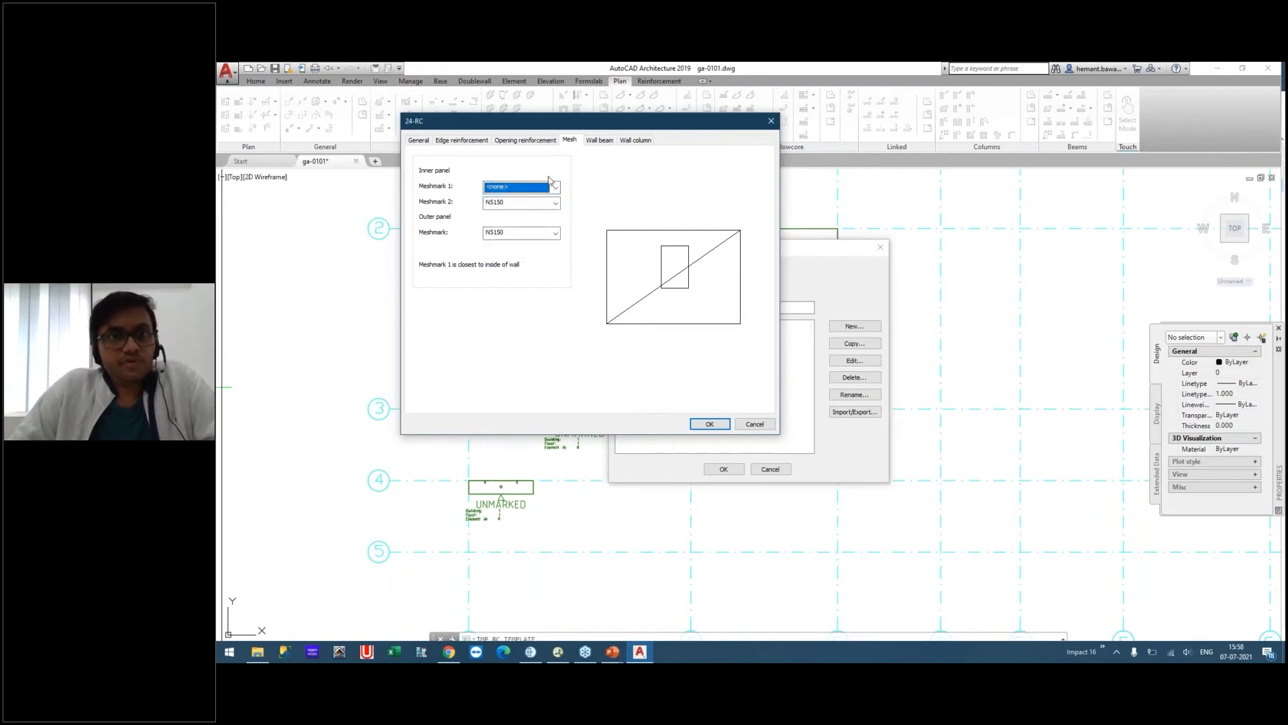
{"action": "left_click", "coordinate": [511, 187]}
{"action": "scroll", "coordinate": [508, 216], "scroll_direction": "up", "scroll_amount": 2}
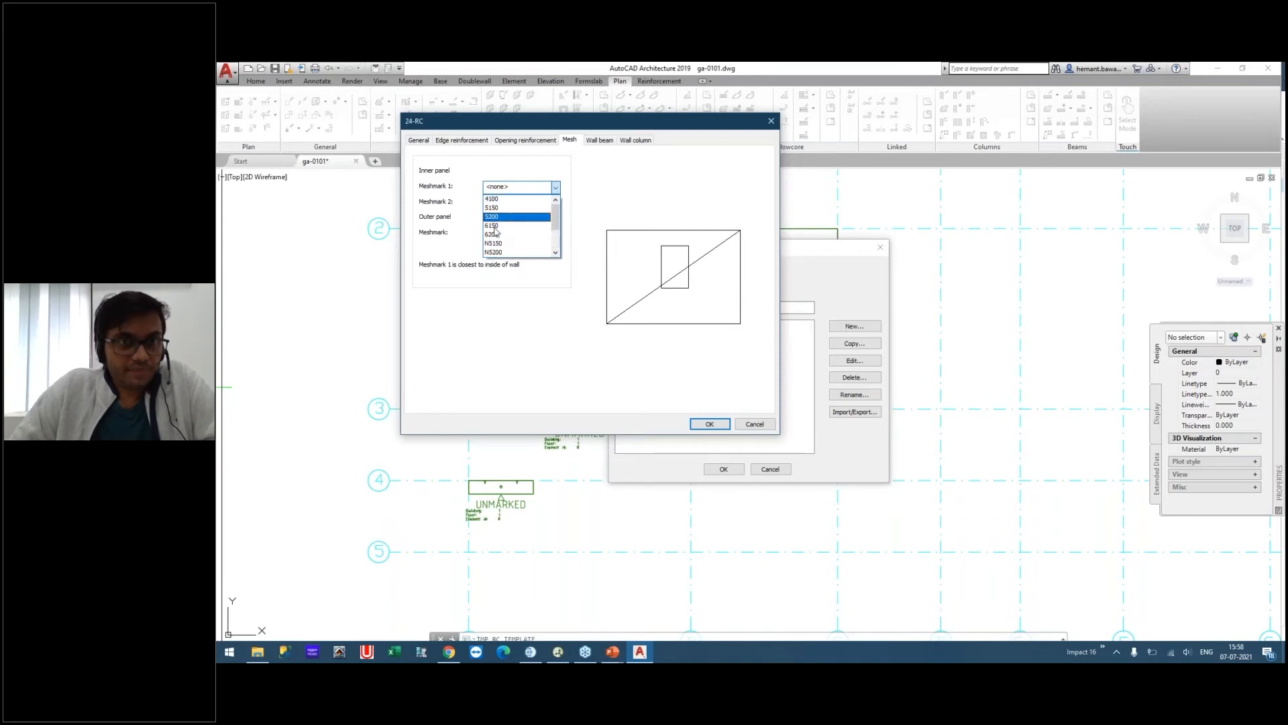
{"action": "left_click", "coordinate": [504, 244]}
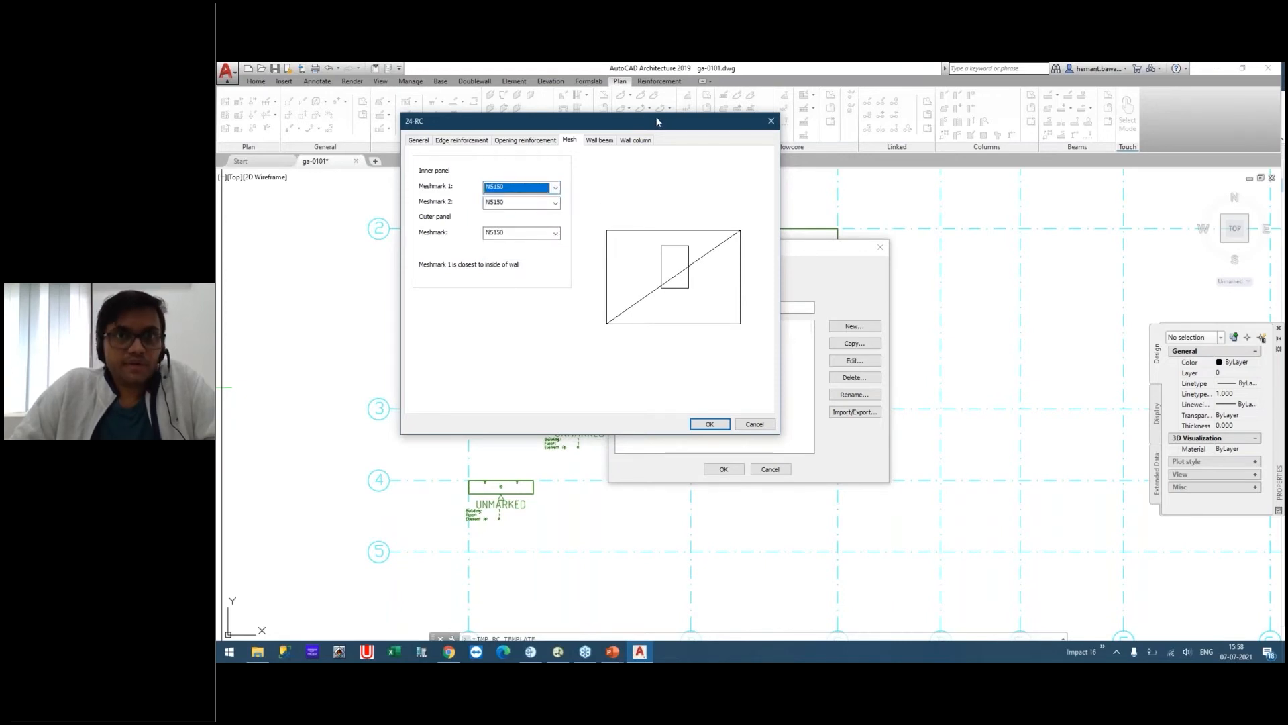
Look briefly at the template's wall column settings, and return to its wall beam reinforcement settings.
{"action": "left_click_drag", "start_coordinate": [657, 121], "coordinate": [645, 92]}
{"action": "left_click", "coordinate": [588, 111]}
{"action": "left_click", "coordinate": [622, 113]}
{"action": "left_click", "coordinate": [586, 113]}
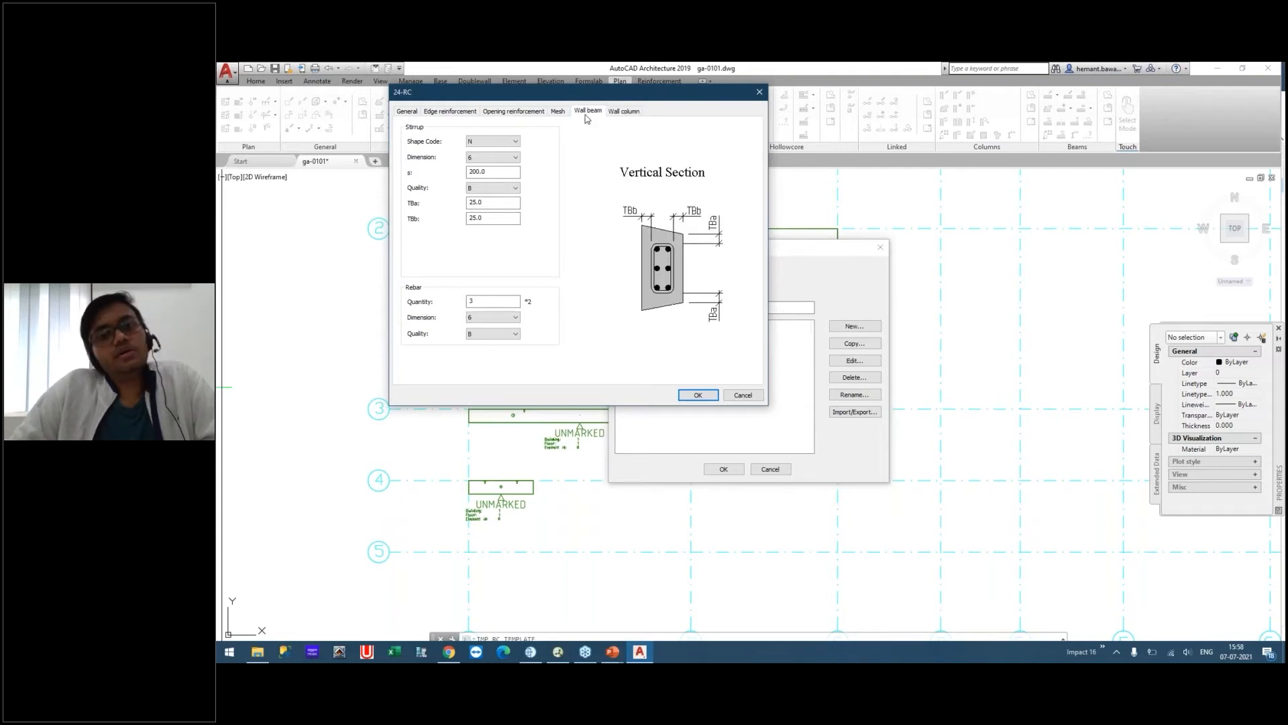
{"action": "left_click_drag", "start_coordinate": [643, 97], "coordinate": [760, 130]}
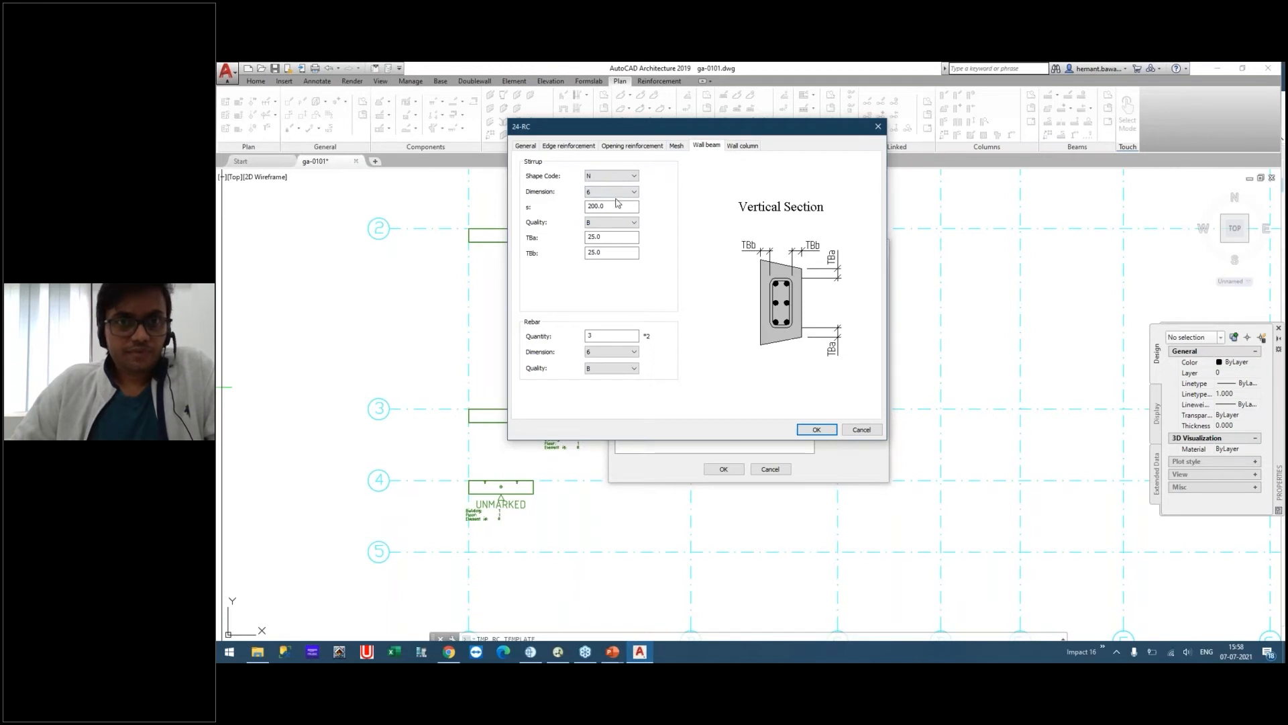
Try the LG shape code for the wall beam's stirrups, and return it to N.
{"action": "left_click", "coordinate": [610, 176]}
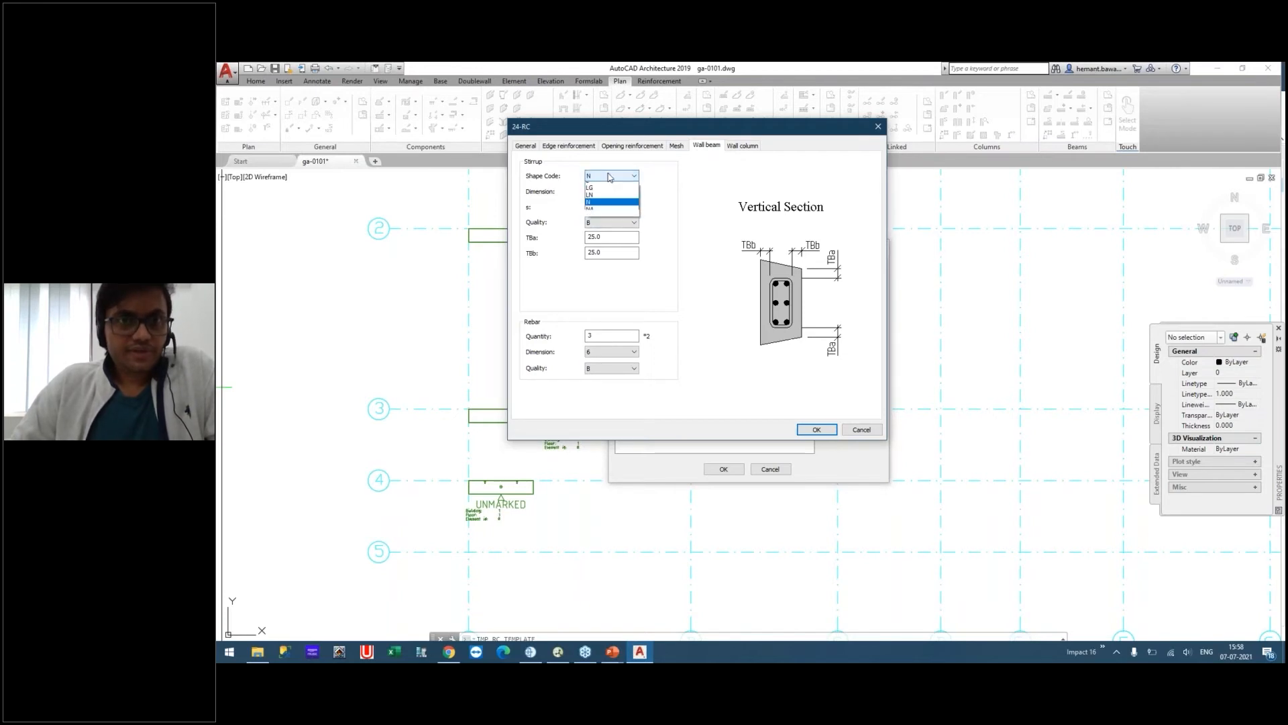
{"action": "left_click", "coordinate": [612, 177]}
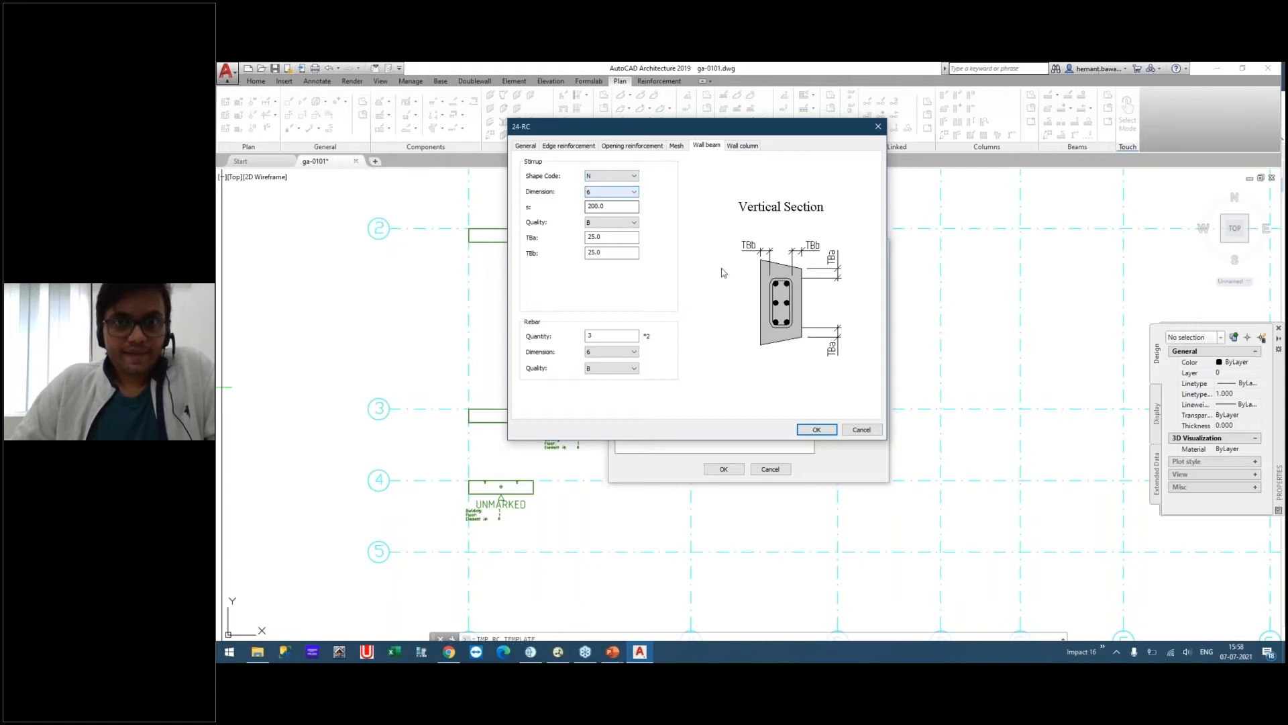
{"action": "left_click", "coordinate": [610, 176]}
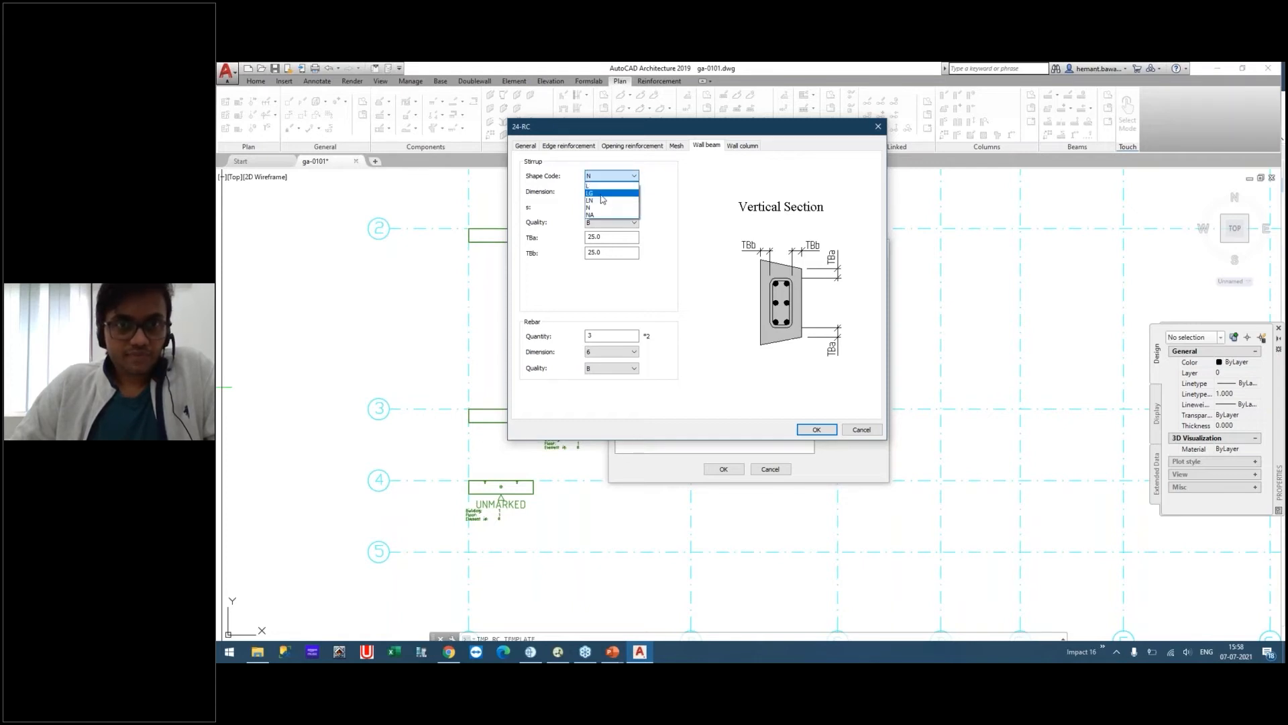
{"action": "left_click", "coordinate": [604, 193]}
{"action": "left_click", "coordinate": [616, 176]}
{"action": "left_click", "coordinate": [617, 186]}
{"action": "left_click", "coordinate": [616, 177]}
{"action": "left_click", "coordinate": [599, 203]}
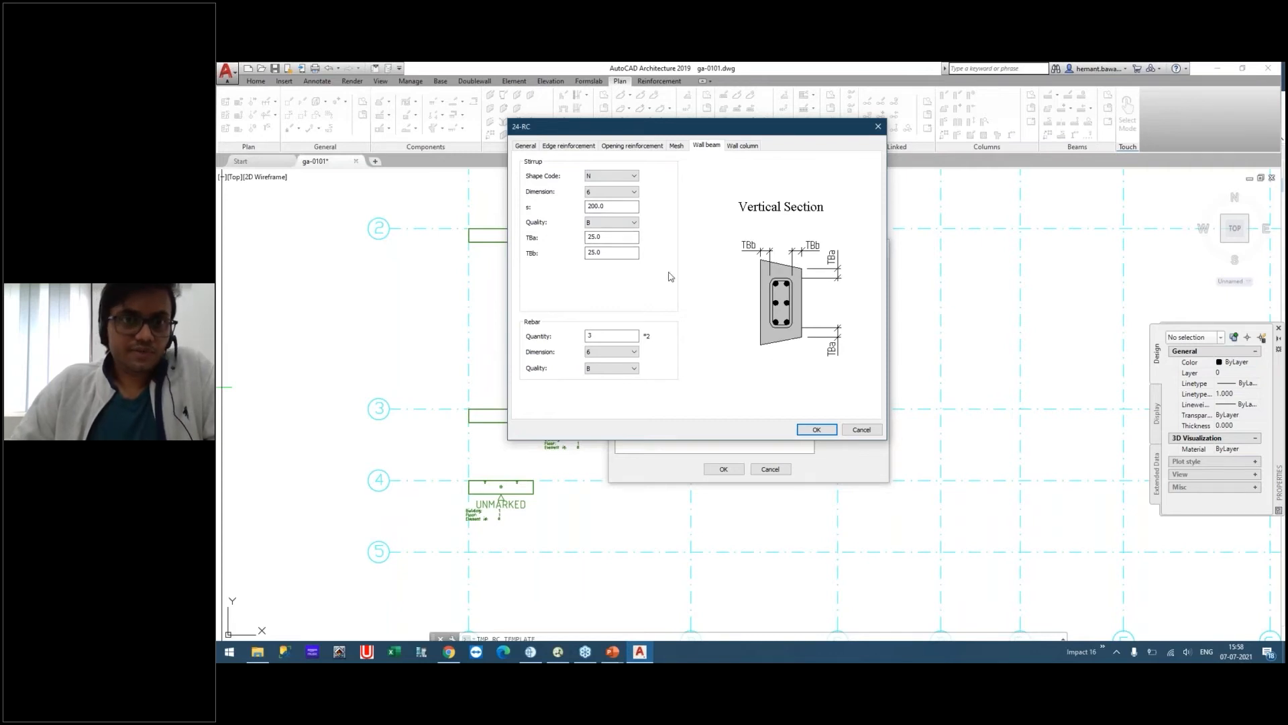
Examine the wall beam's stirrup spacing, available steel qualities, and TBa and TBb cover values.
{"action": "double_click", "coordinate": [605, 206]}
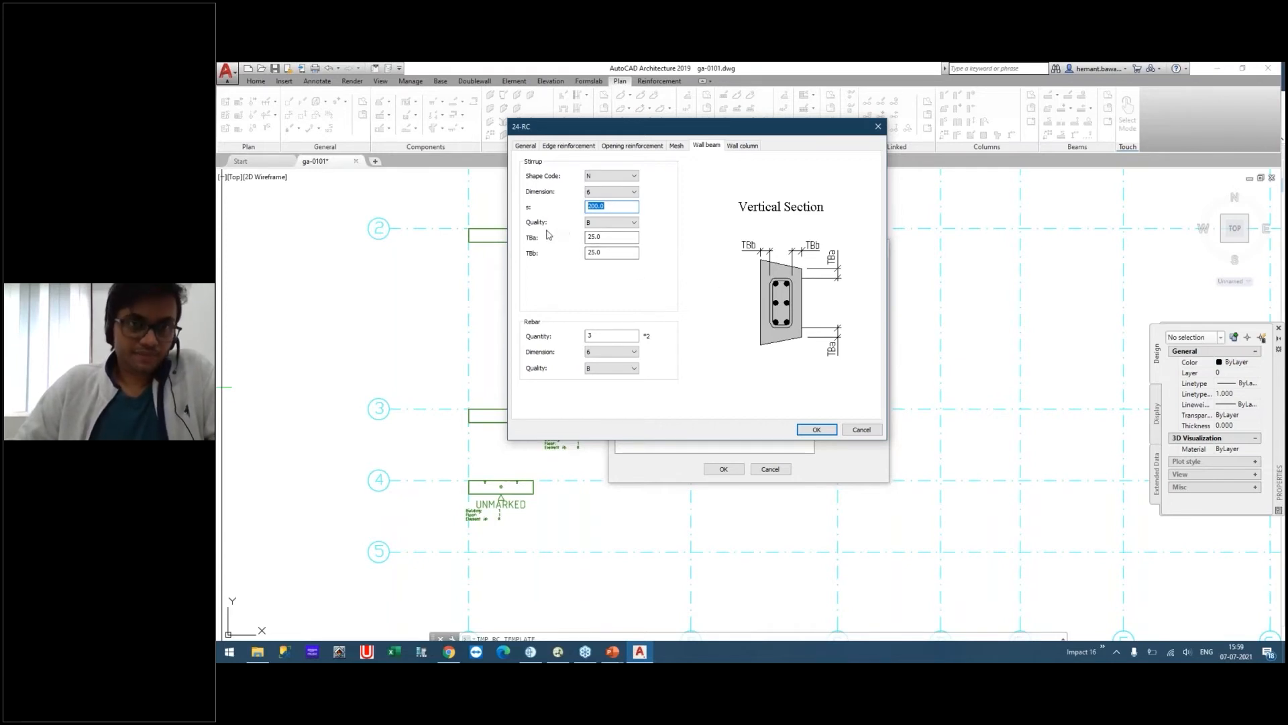
{"action": "left_click", "coordinate": [606, 223]}
{"action": "left_click", "coordinate": [606, 224]}
{"action": "left_click", "coordinate": [598, 226]}
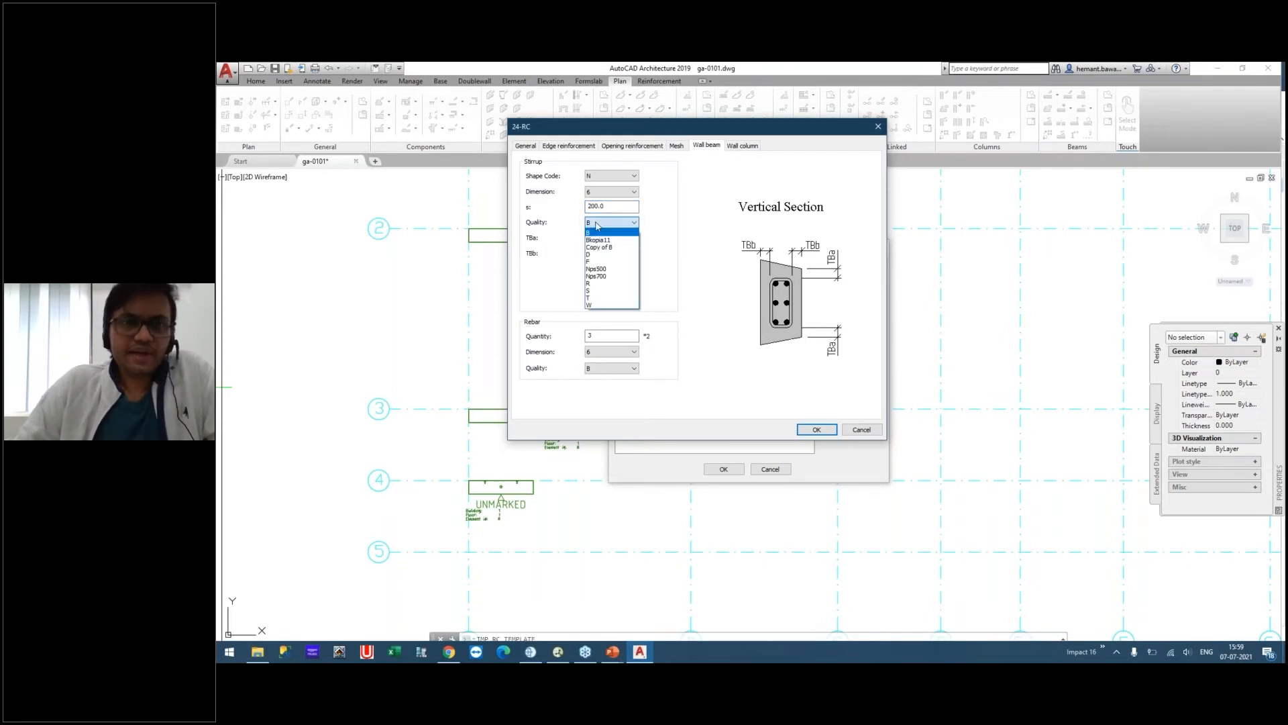
{"action": "left_click", "coordinate": [597, 226]}
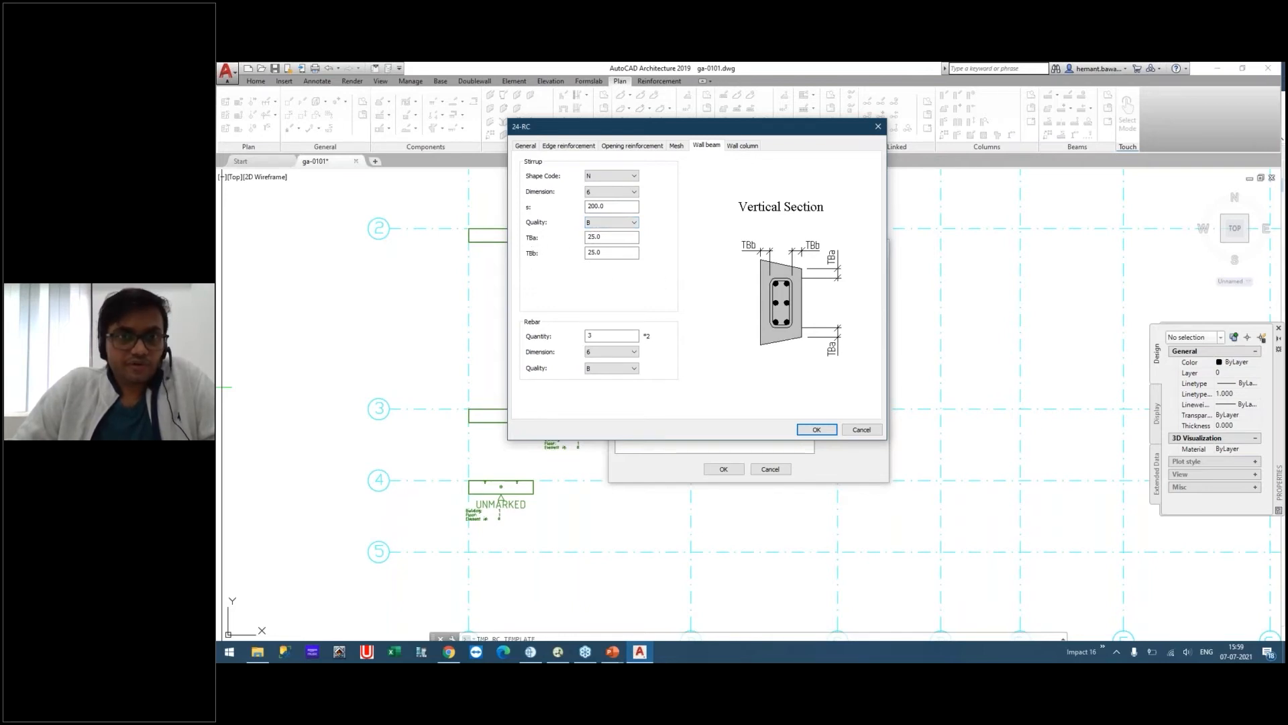
{"action": "left_click_drag", "start_coordinate": [613, 239], "coordinate": [575, 240]}
{"action": "key", "text": "Tab"}
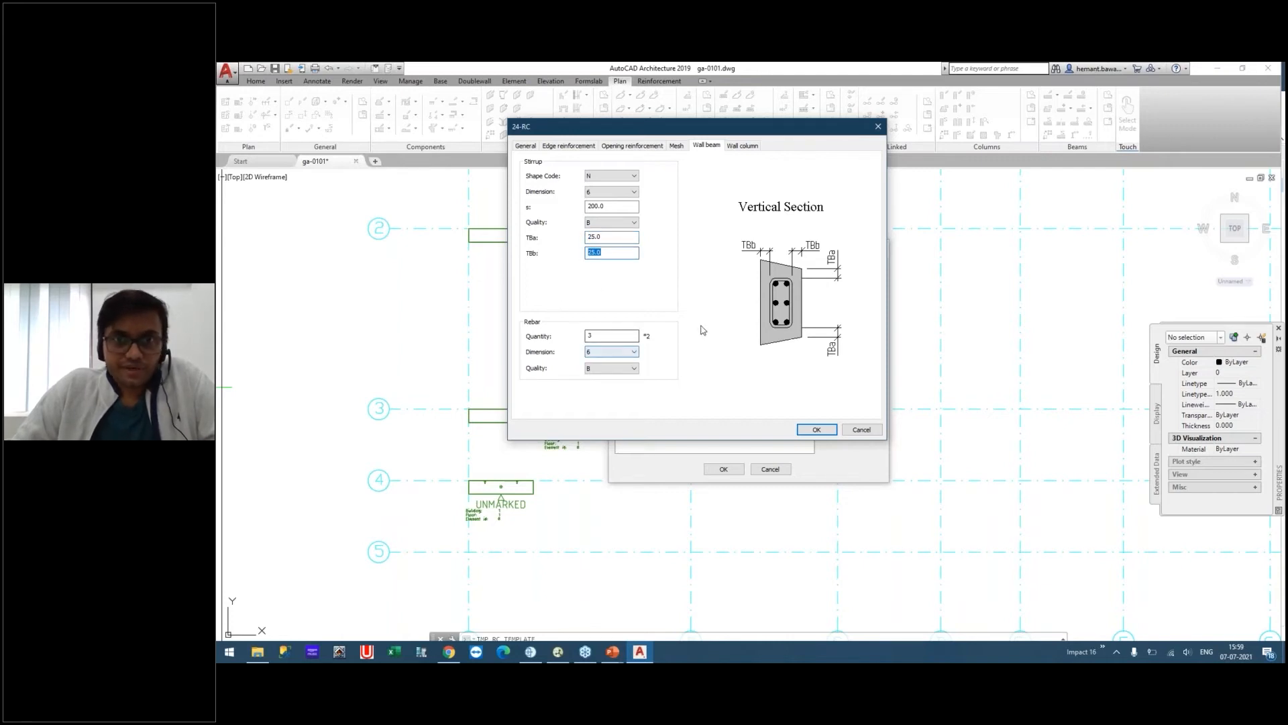
Set the wall beam's rebar quantity to 4, and save the template after checking its wall column settings.
{"action": "double_click", "coordinate": [611, 335]}
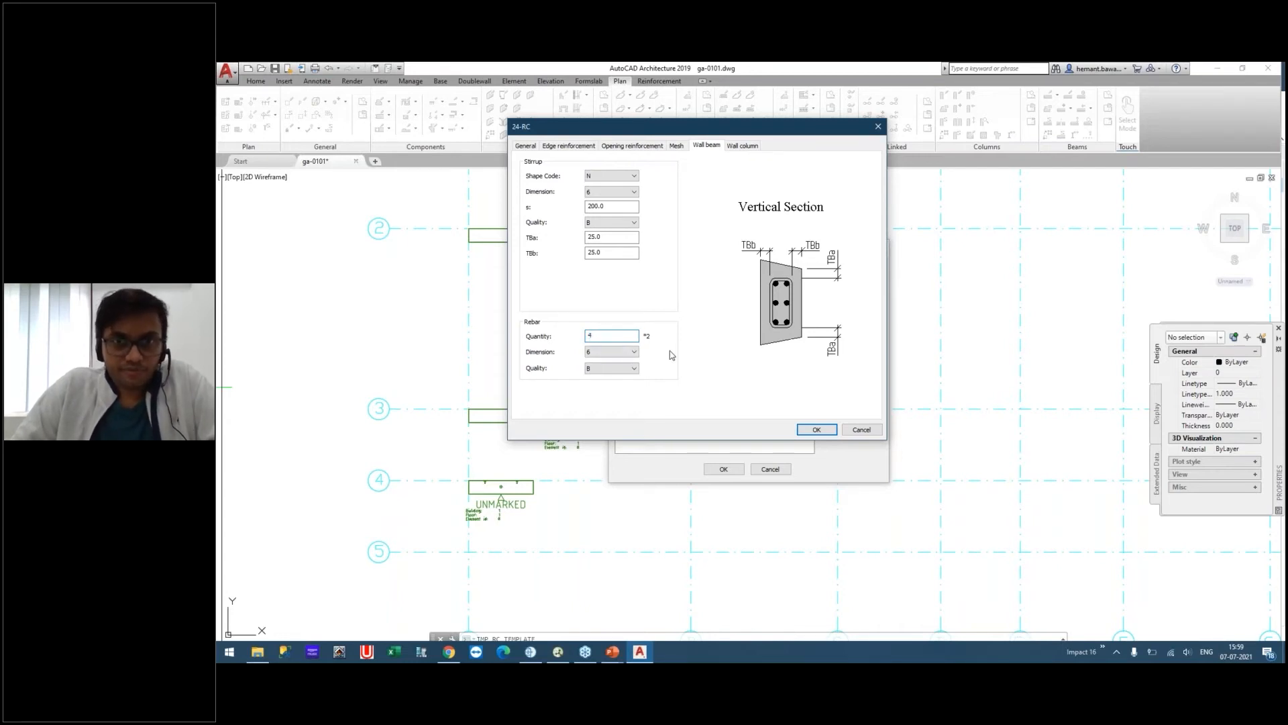
{"action": "left_click", "coordinate": [735, 146]}
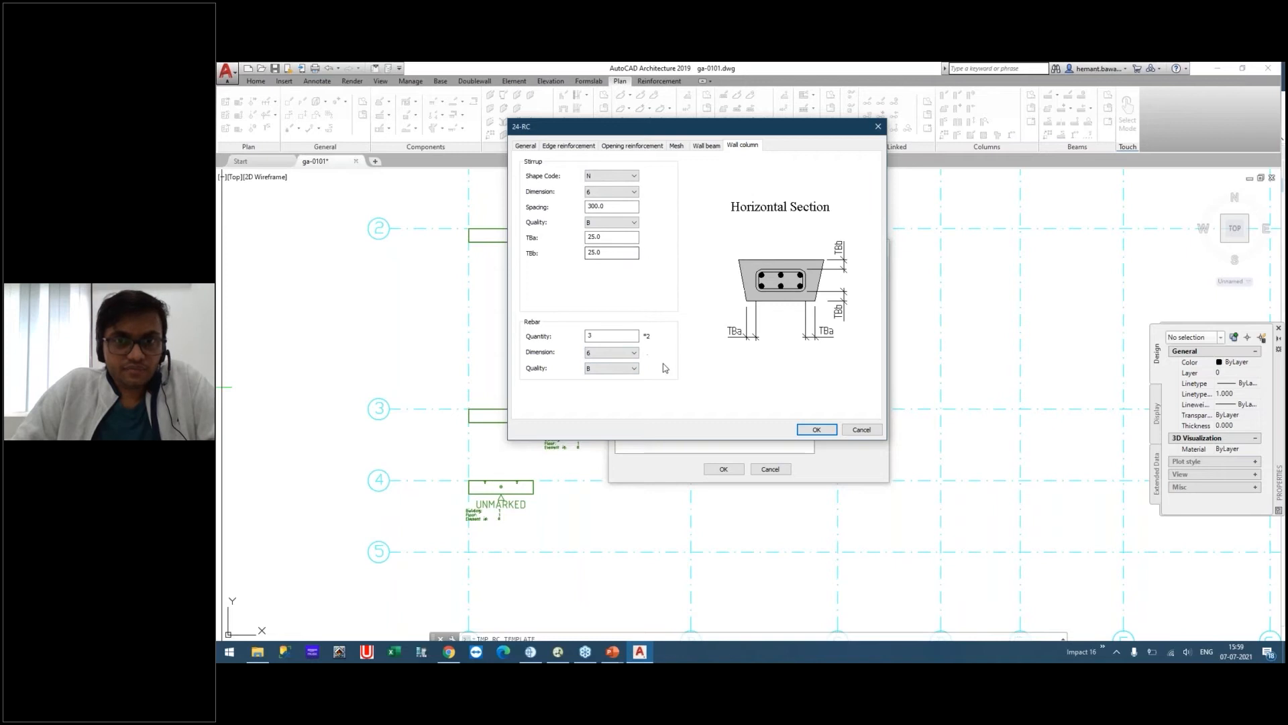
{"action": "left_click", "coordinate": [830, 431]}
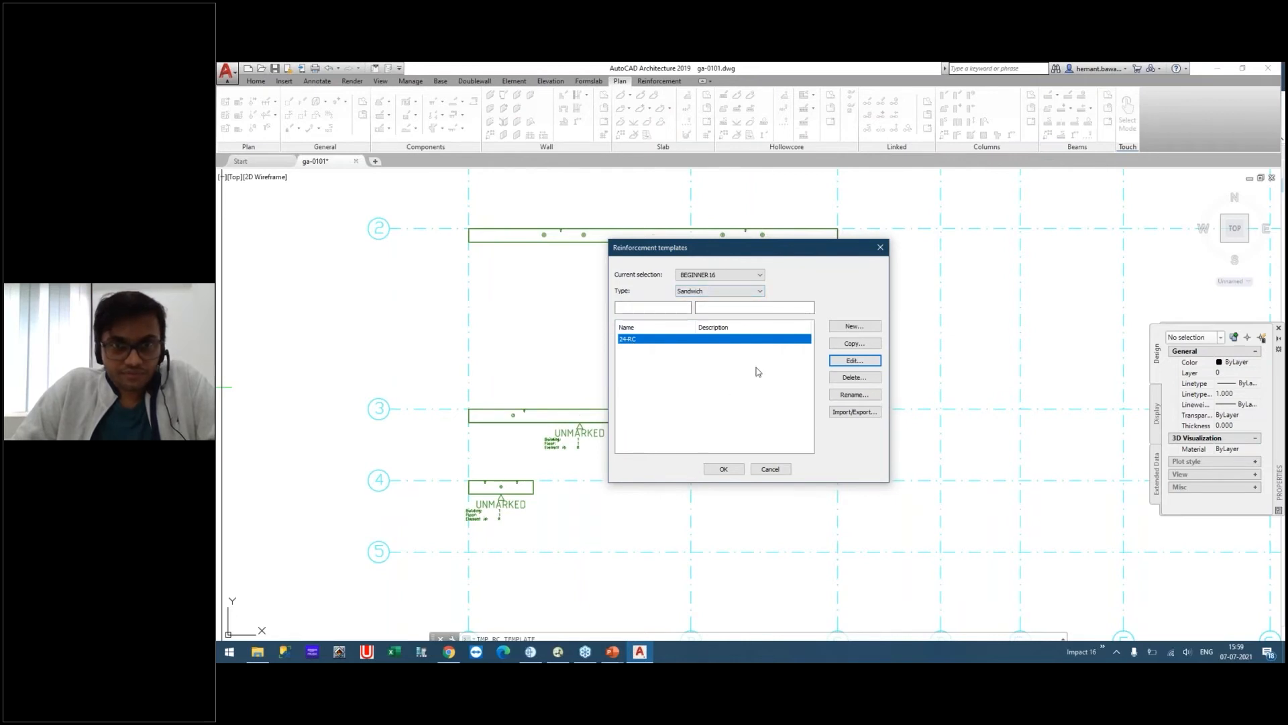
Rename the sandwich reinforcement template 24-RC as 34-RC.
{"action": "left_click", "coordinate": [841, 362]}
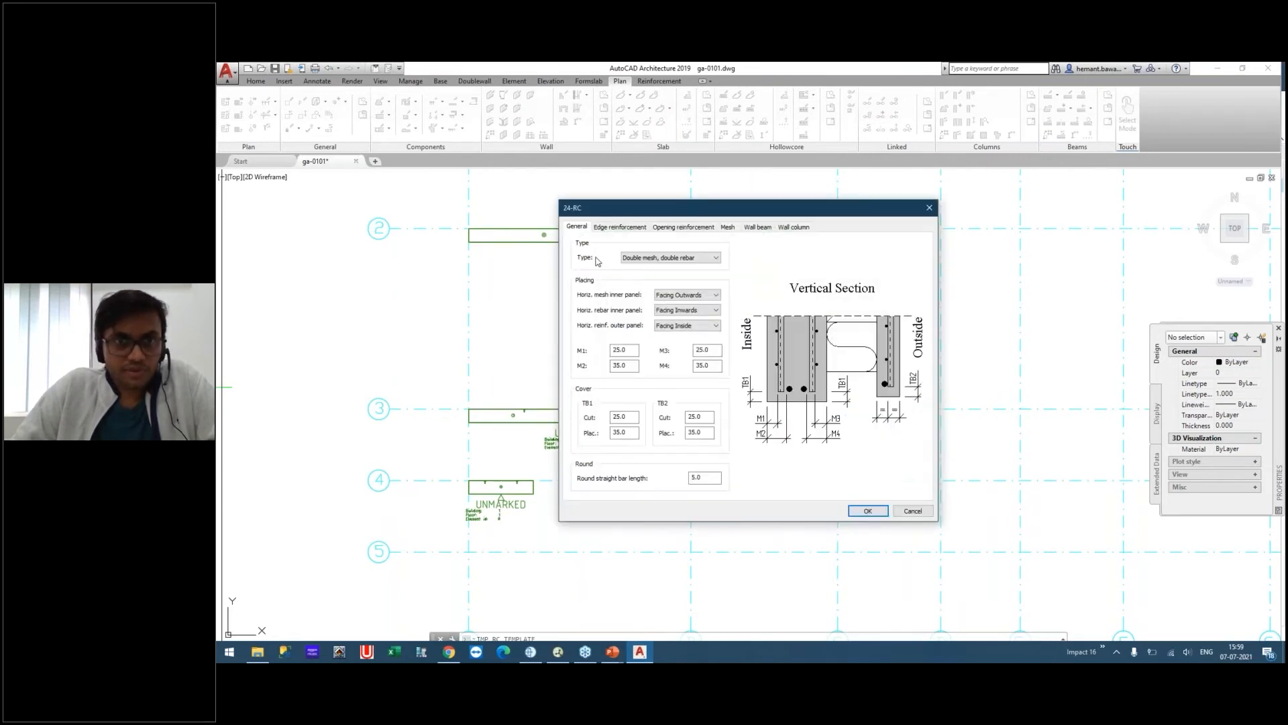
{"action": "left_click", "coordinate": [912, 511]}
{"action": "left_click", "coordinate": [854, 396]}
{"action": "left_click", "coordinate": [738, 348]}
{"action": "key", "text": "BackSpace"}
{"action": "type", "text": "34-RC"}
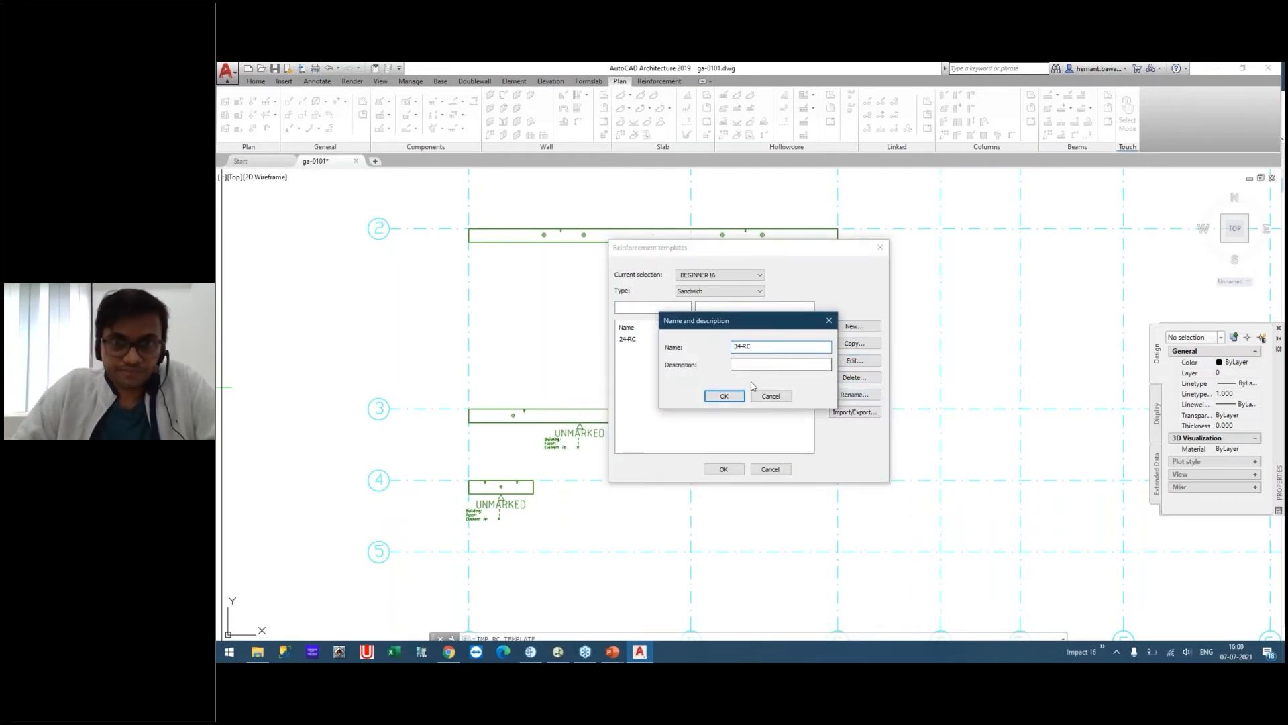
{"action": "left_click", "coordinate": [724, 395]}
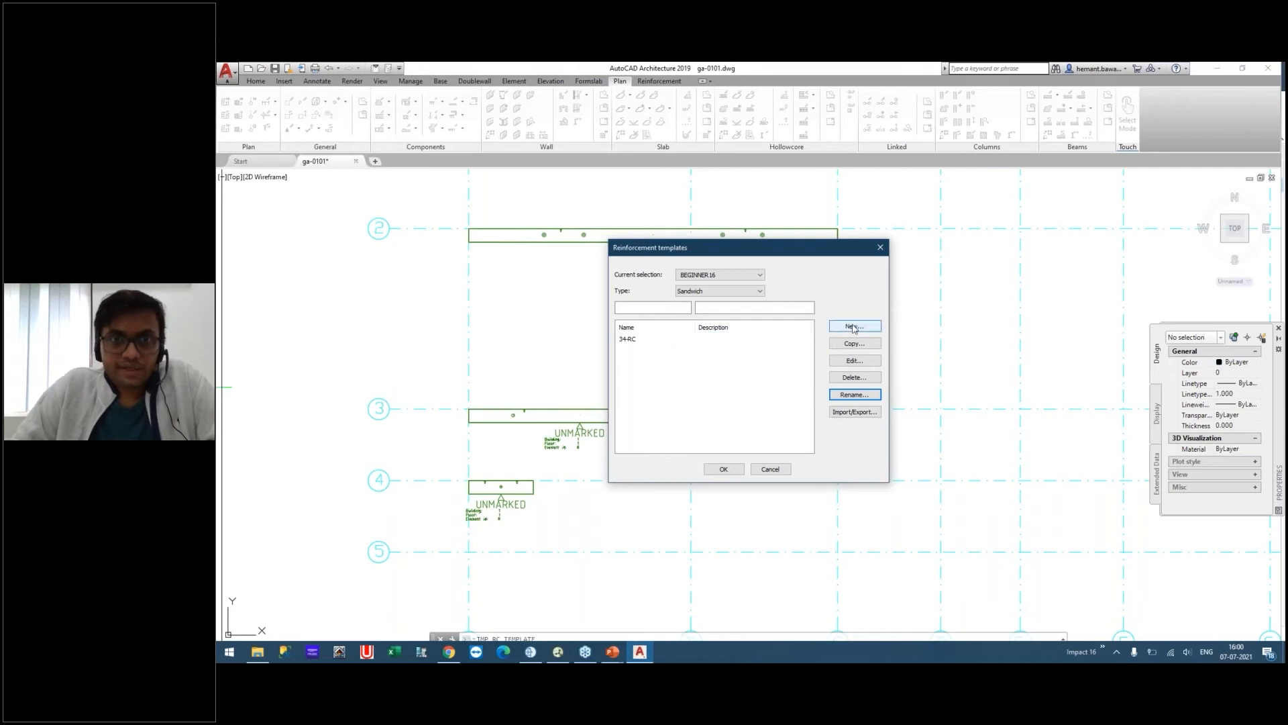
Create a new sandwich reinforcement template, and set its round straight bar length to 5.
{"action": "left_click", "coordinate": [854, 329]}
{"action": "left_click", "coordinate": [724, 395]}
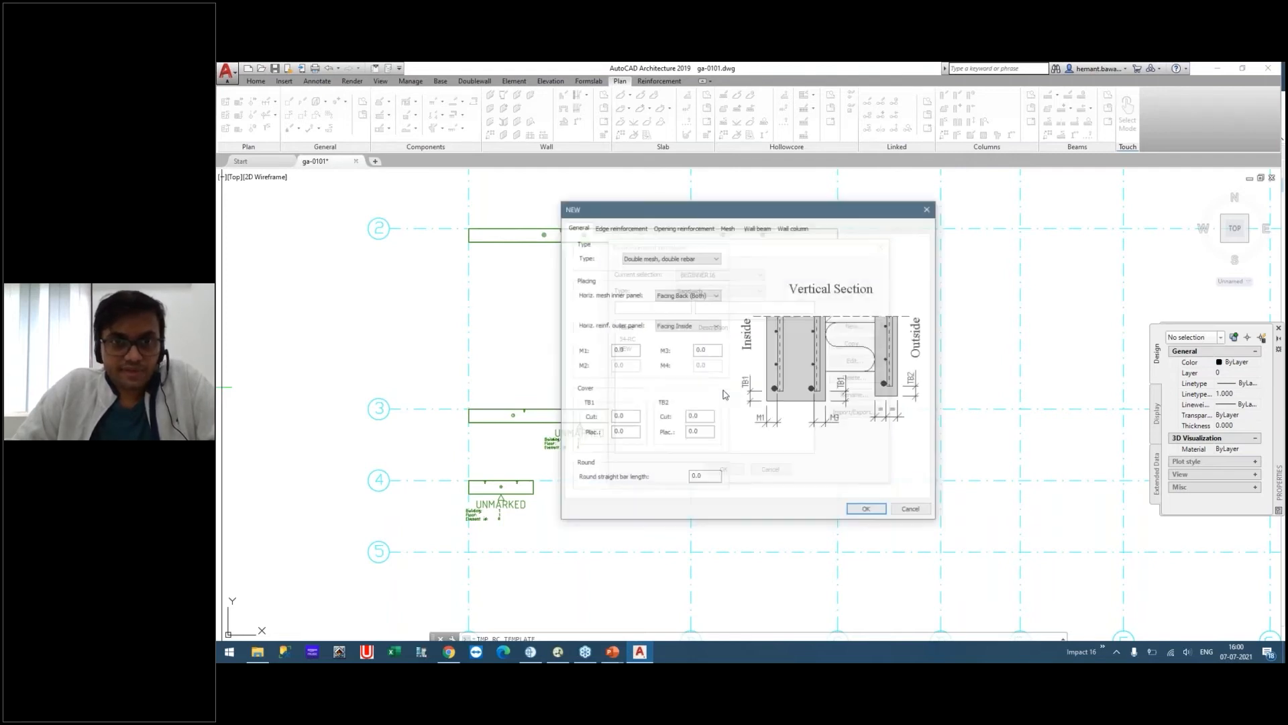
{"action": "left_click", "coordinate": [670, 259]}
{"action": "left_click", "coordinate": [670, 260]}
{"action": "left_click_drag", "start_coordinate": [634, 350], "coordinate": [604, 362]}
{"action": "double_click", "coordinate": [635, 417]}
{"action": "double_click", "coordinate": [624, 432]}
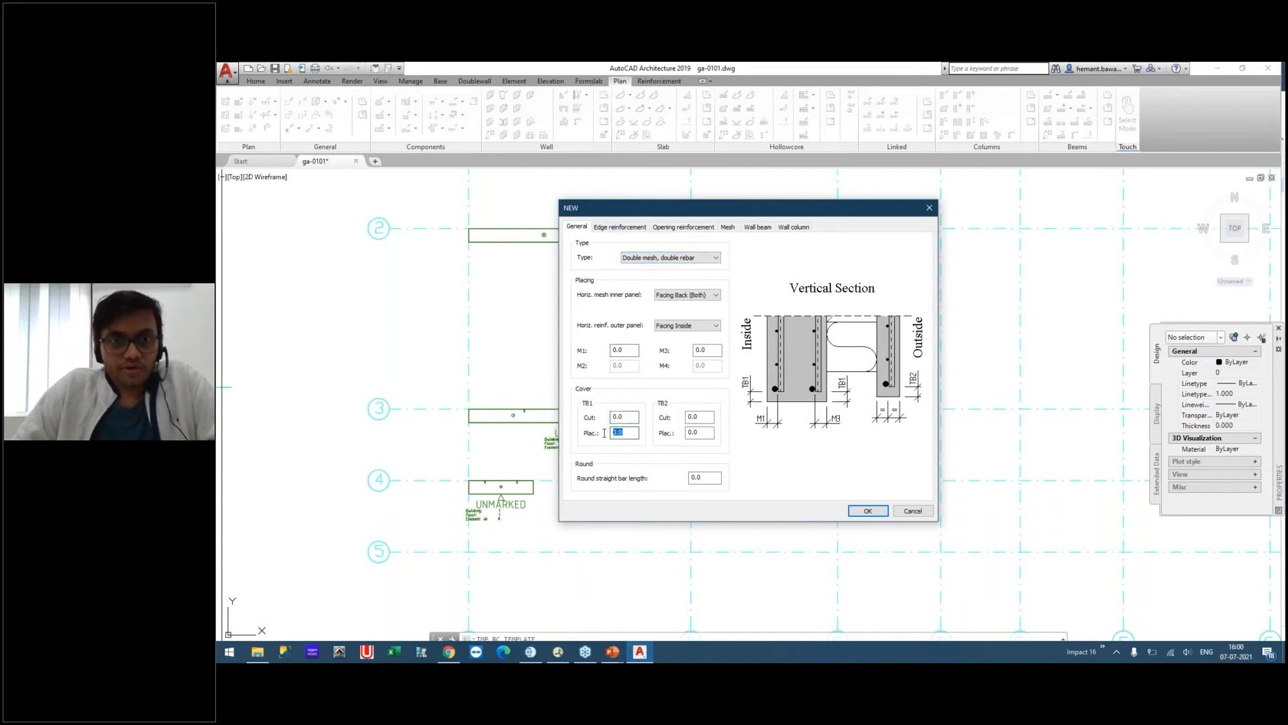
{"action": "left_click", "coordinate": [624, 230]}
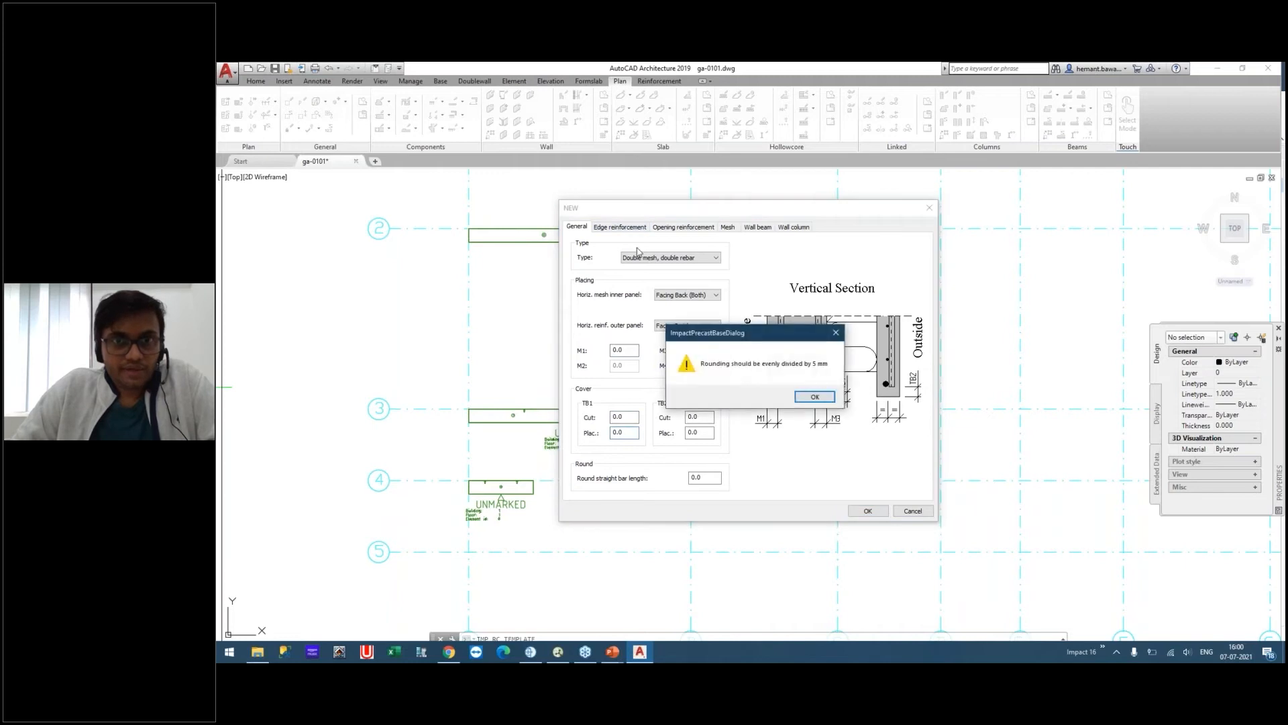
{"action": "left_click", "coordinate": [814, 397]}
{"action": "type", "text": "5"}
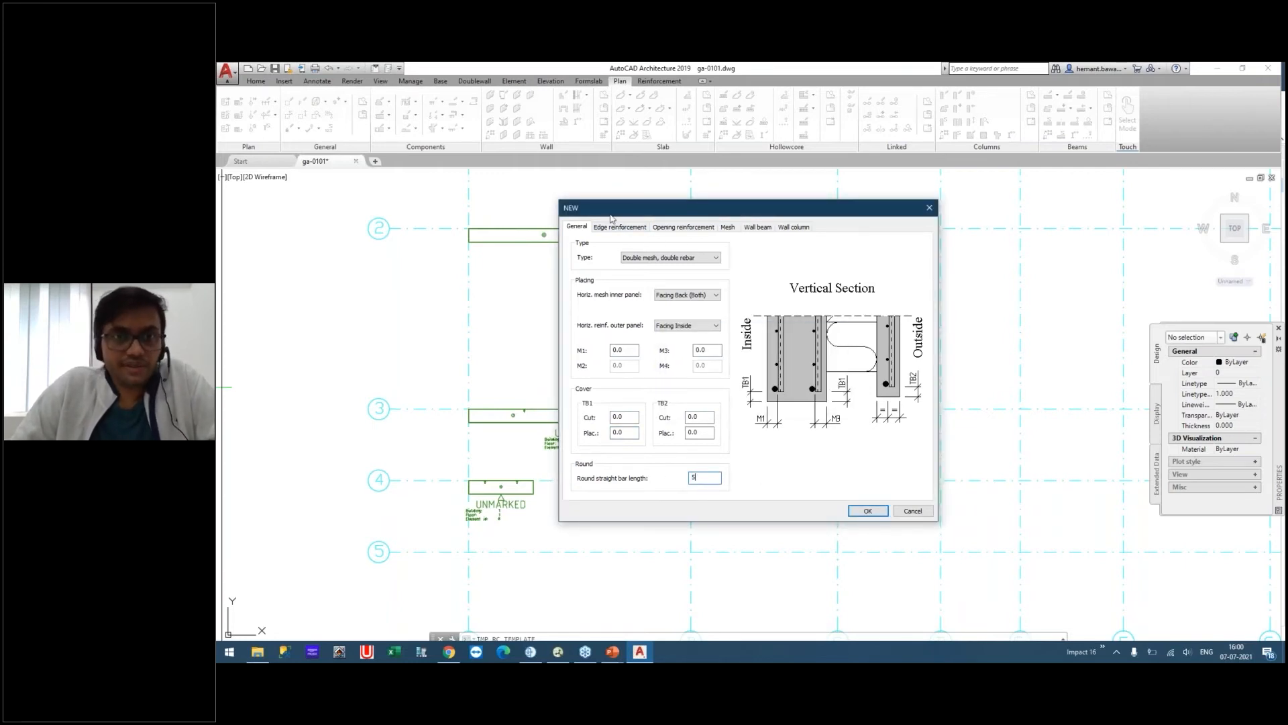
Review the new template's edge, opening and mesh reinforcement settings, and close the template manager, accepting the template list.
{"action": "left_click", "coordinate": [608, 228]}
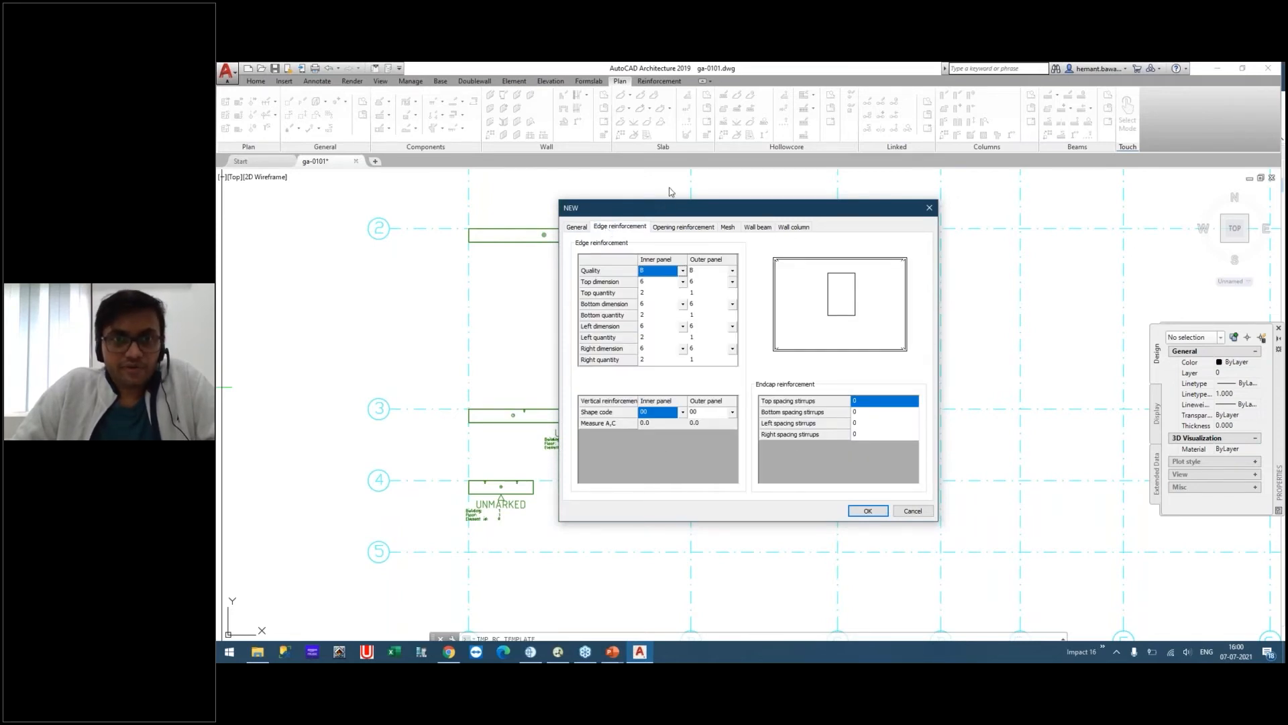
{"action": "left_click", "coordinate": [684, 228]}
{"action": "left_click", "coordinate": [727, 227]}
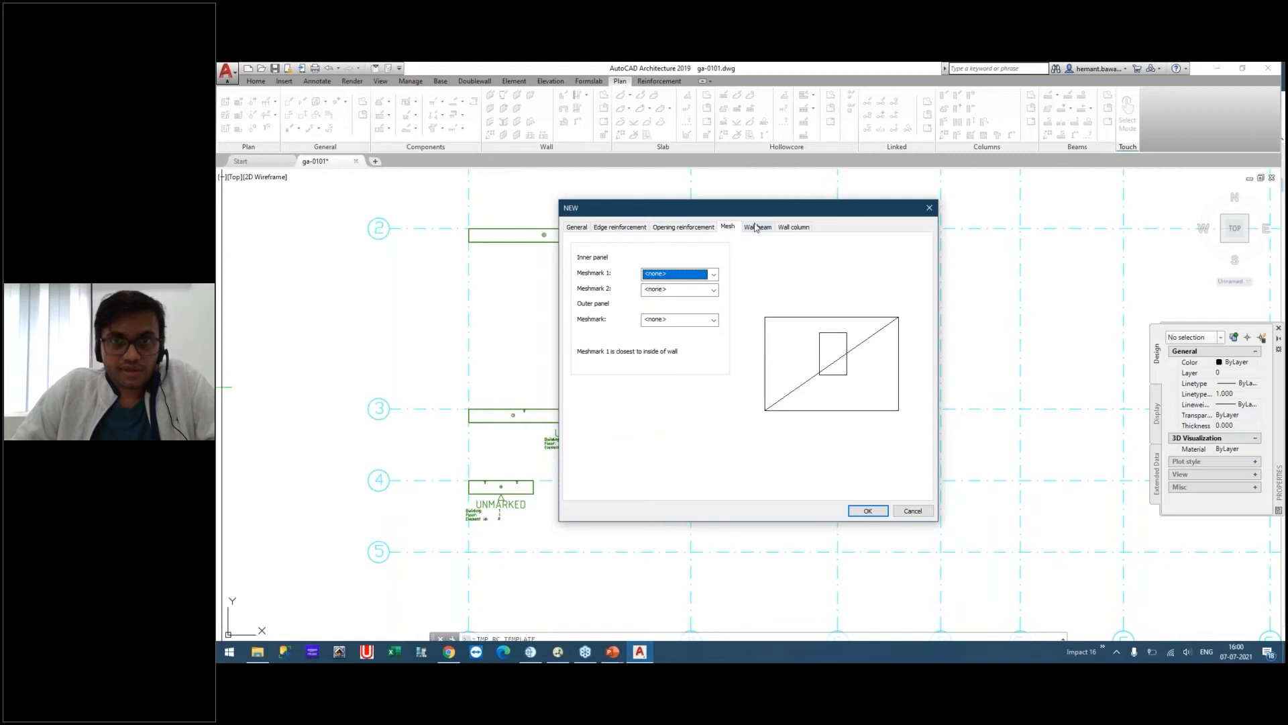
{"action": "left_click", "coordinate": [926, 209]}
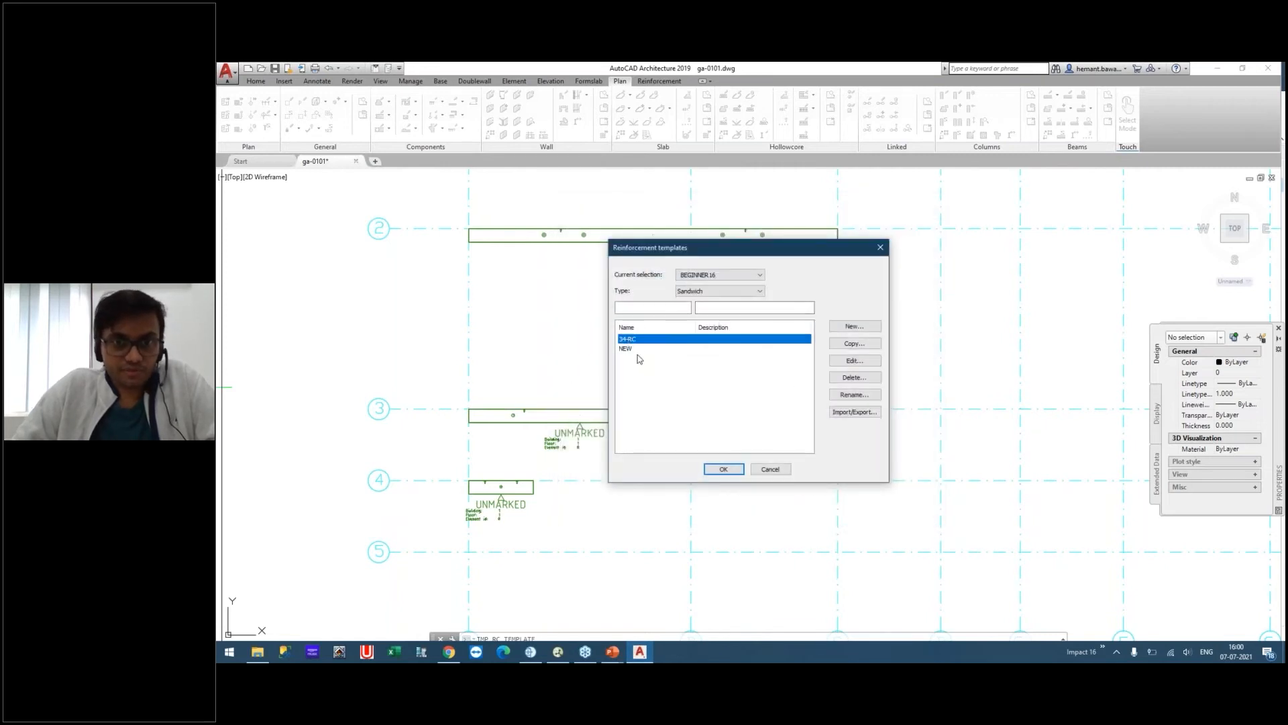
{"action": "left_click", "coordinate": [731, 470]}
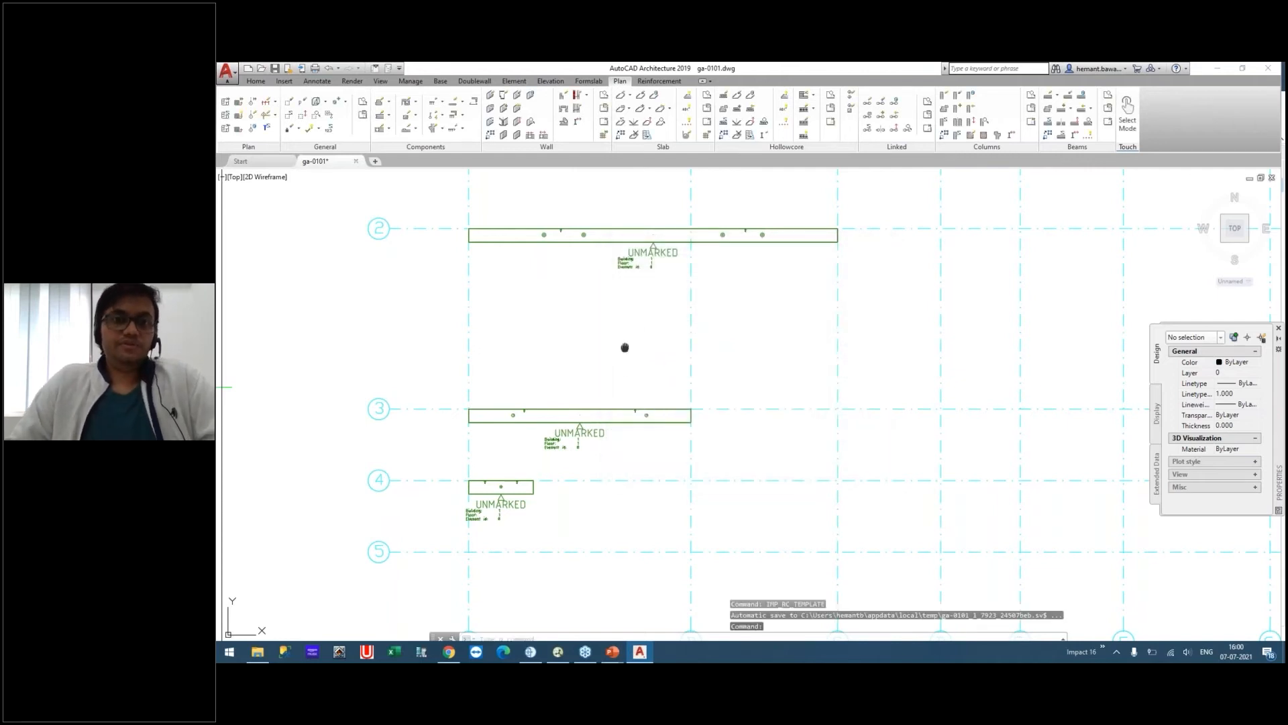
Set the reinforcement template of the wall on grid line 2 to 34-RC in its wall properties.
{"action": "middle_click_drag", "start_coordinate": [625, 347], "coordinate": [683, 368]}
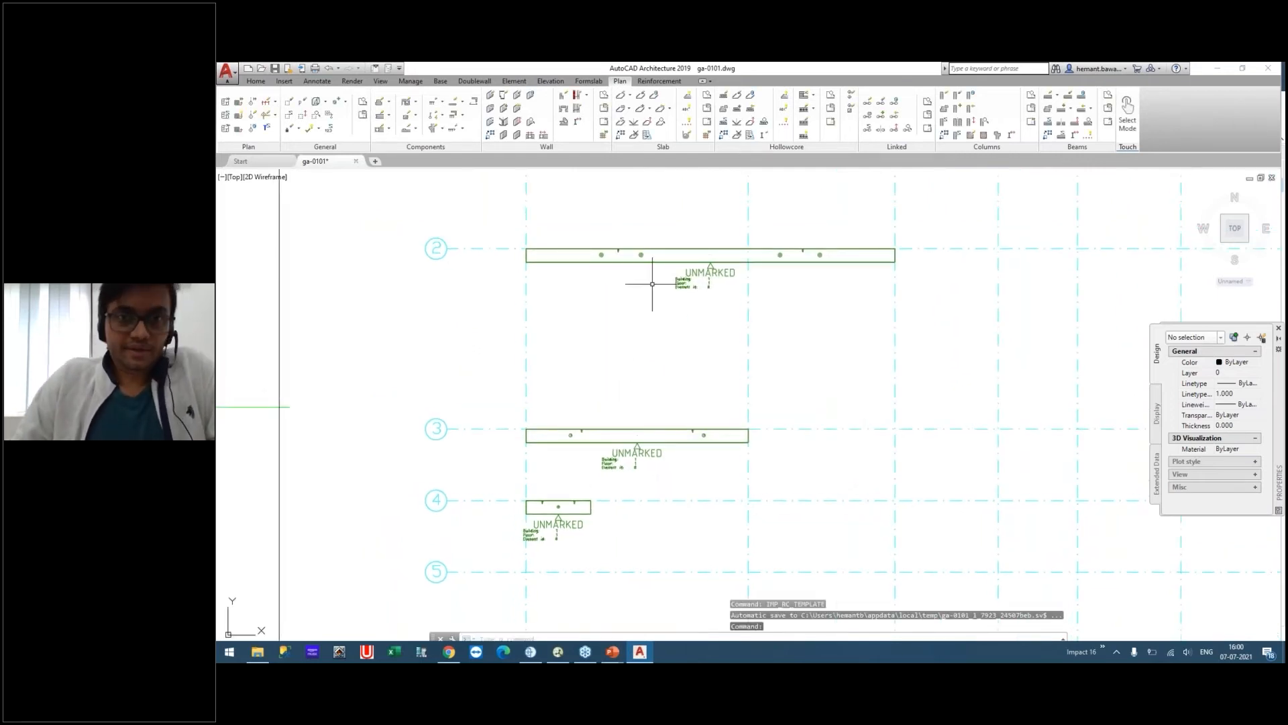
{"action": "middle_click_drag", "start_coordinate": [652, 284], "coordinate": [595, 300]}
{"action": "scroll", "coordinate": [671, 295], "scroll_direction": "up", "scroll_amount": 2}
{"action": "left_click", "coordinate": [518, 95]}
{"action": "left_click", "coordinate": [671, 334]}
{"action": "left_click", "coordinate": [624, 285]}
{"action": "key", "text": "Return"}
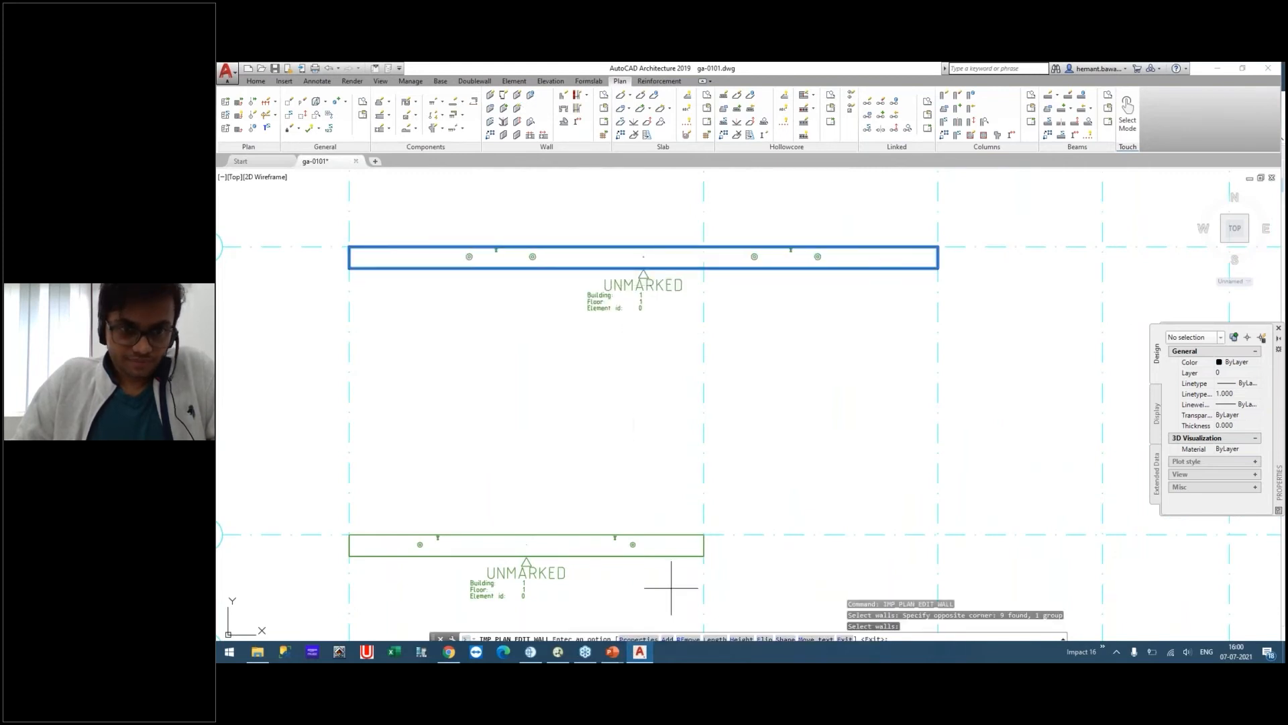
{"action": "left_click", "coordinate": [636, 639]}
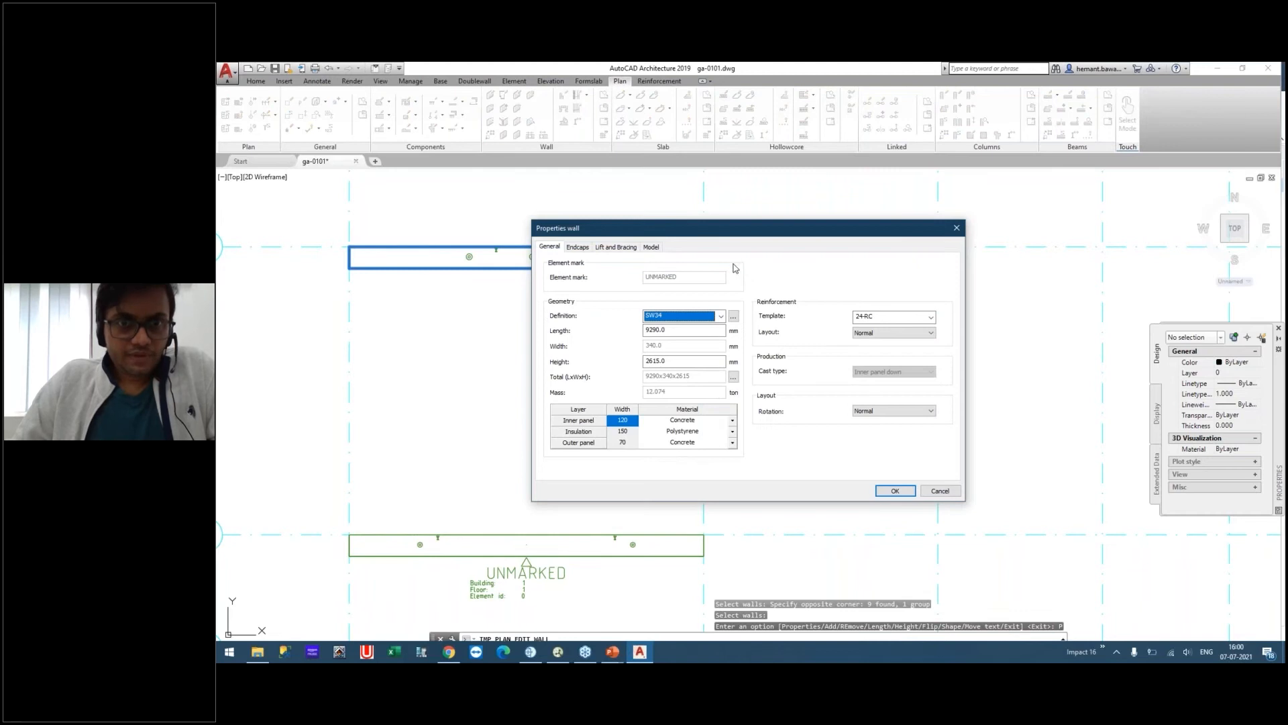
{"action": "left_click", "coordinate": [882, 320]}
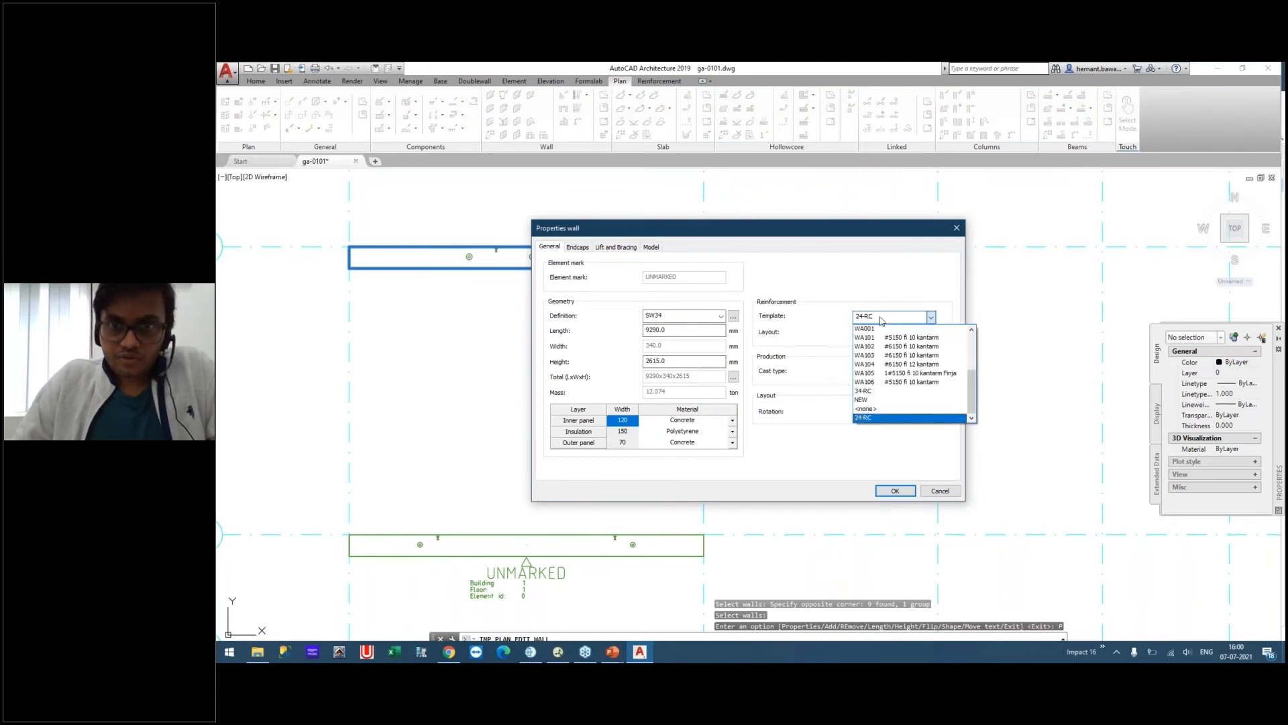
{"action": "left_click", "coordinate": [874, 391]}
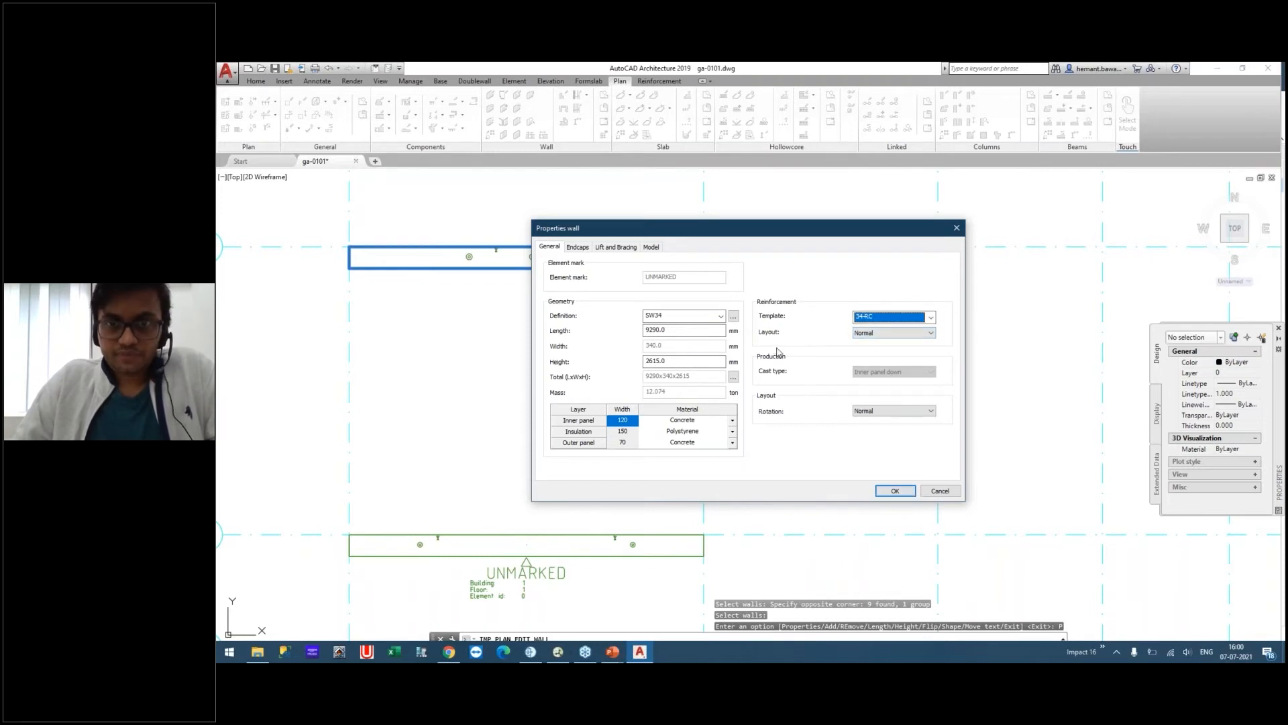
Reselect 34-RC as the reinforcement template of the wall on grid line 2 and accept its properties.
{"action": "left_click", "coordinate": [879, 319]}
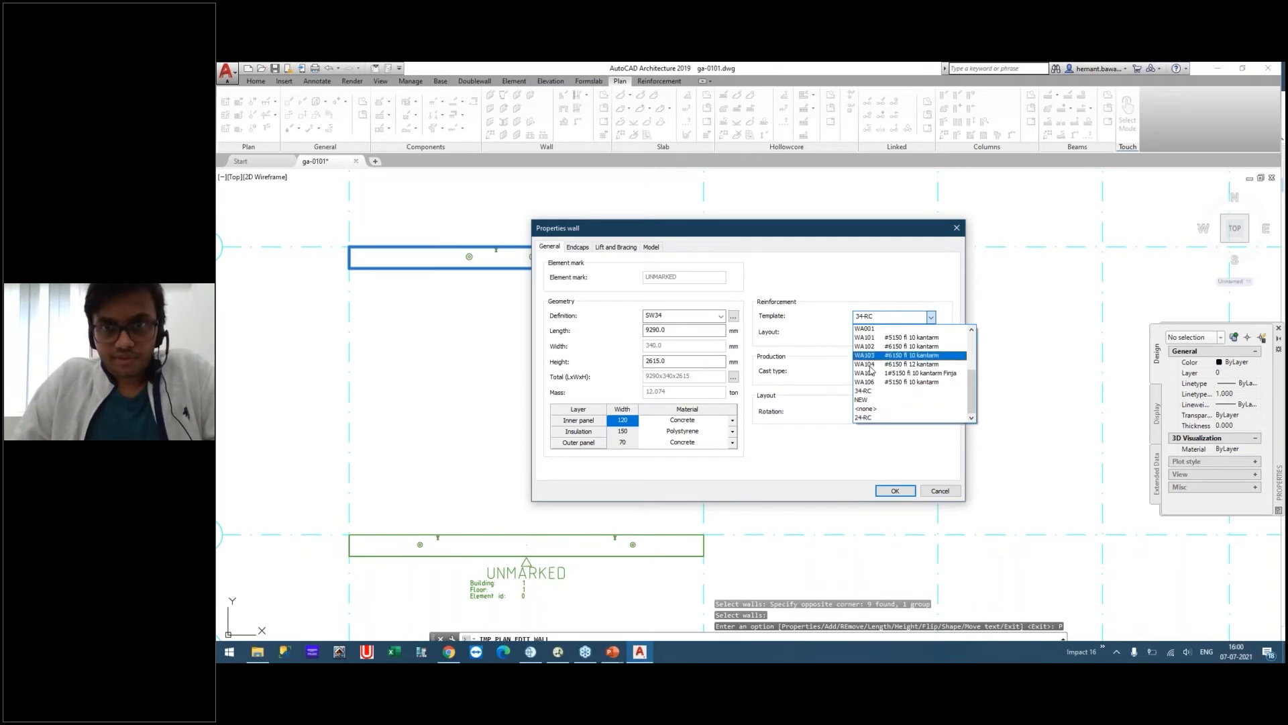
{"action": "left_click", "coordinate": [876, 392]}
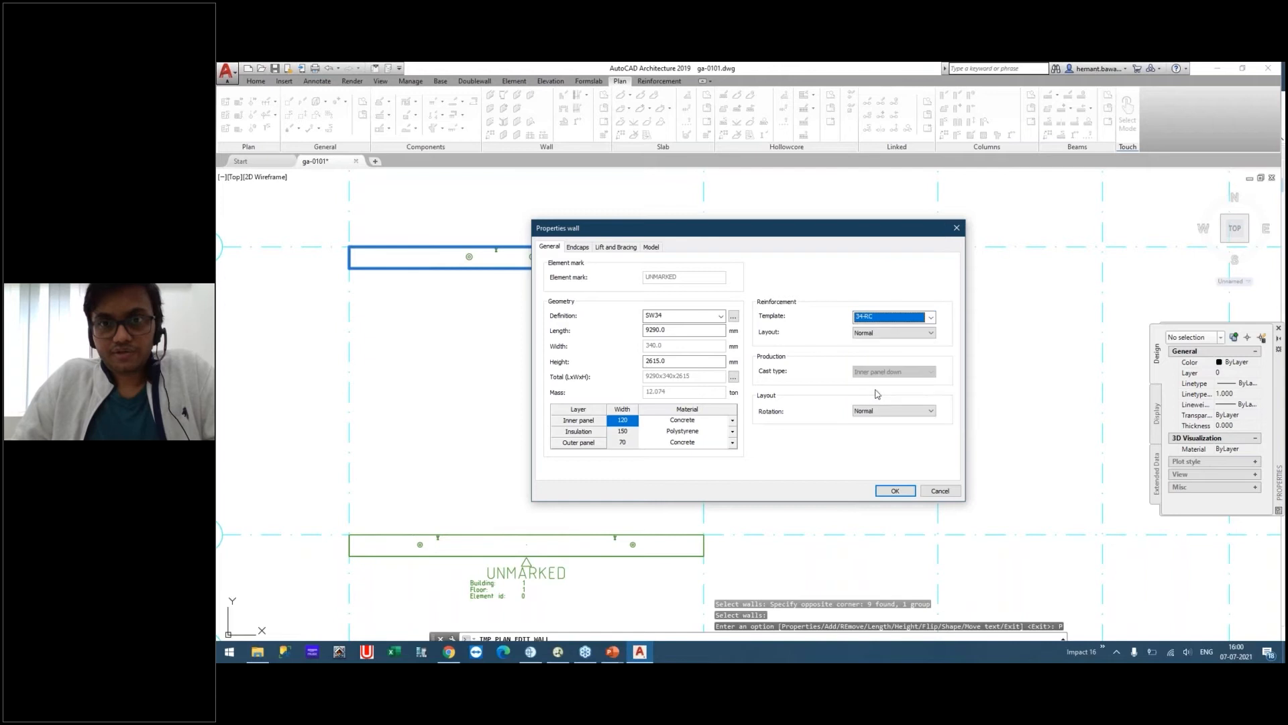
{"action": "left_click", "coordinate": [895, 490]}
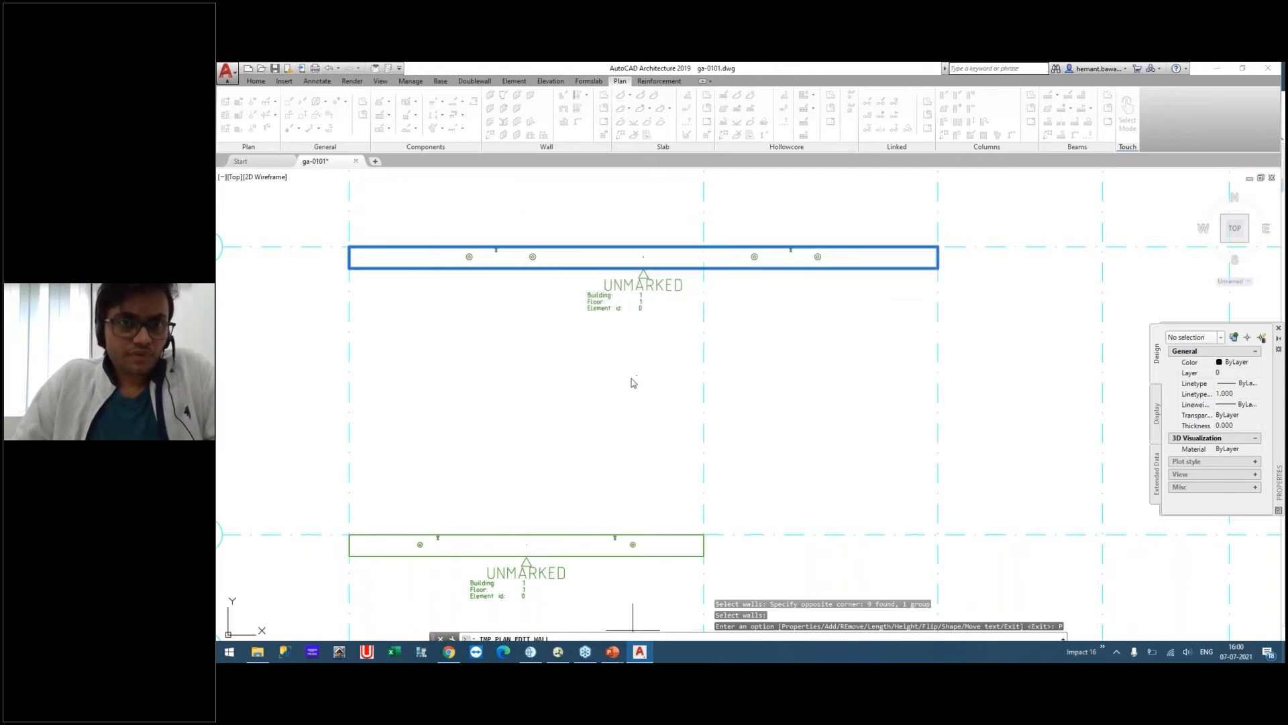
{"action": "middle_click_drag", "start_coordinate": [631, 382], "coordinate": [661, 348]}
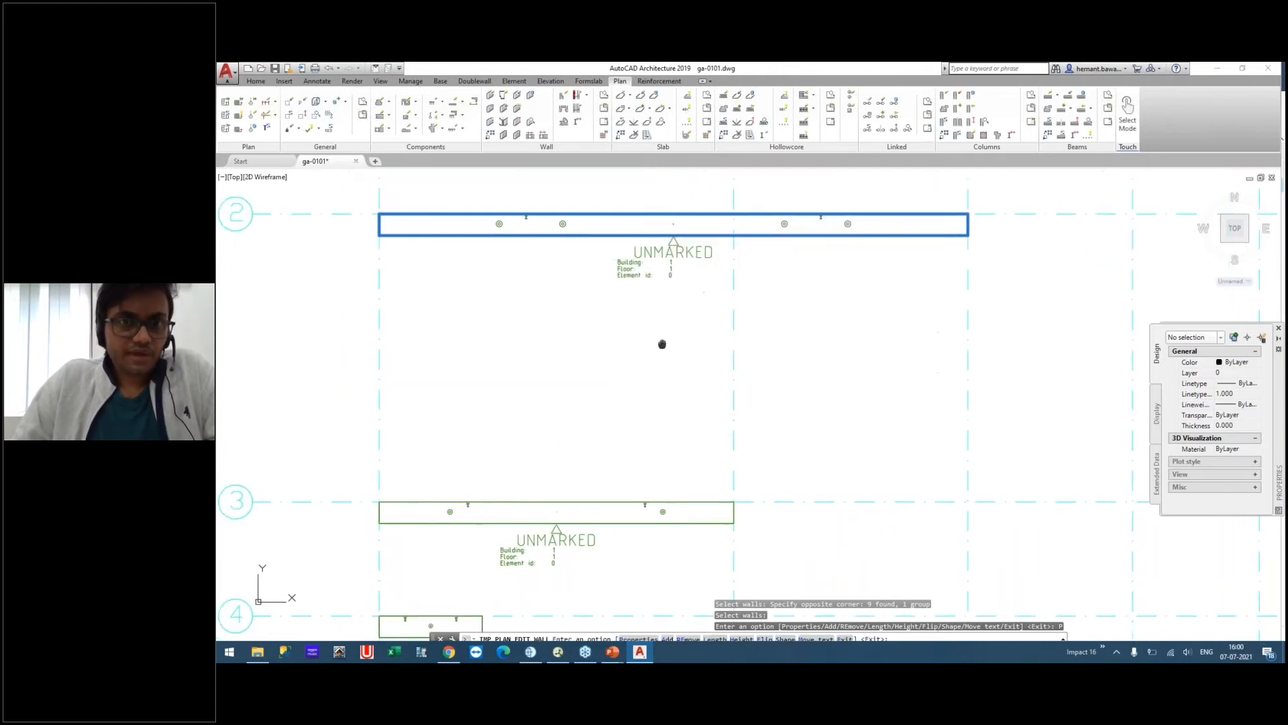
Save the selected wall on grid line 2 with the element mark SW1.
{"action": "left_click", "coordinate": [532, 96]}
{"action": "key", "text": "Return"}
{"action": "left_click", "coordinate": [670, 314]}
{"action": "left_click", "coordinate": [623, 282]}
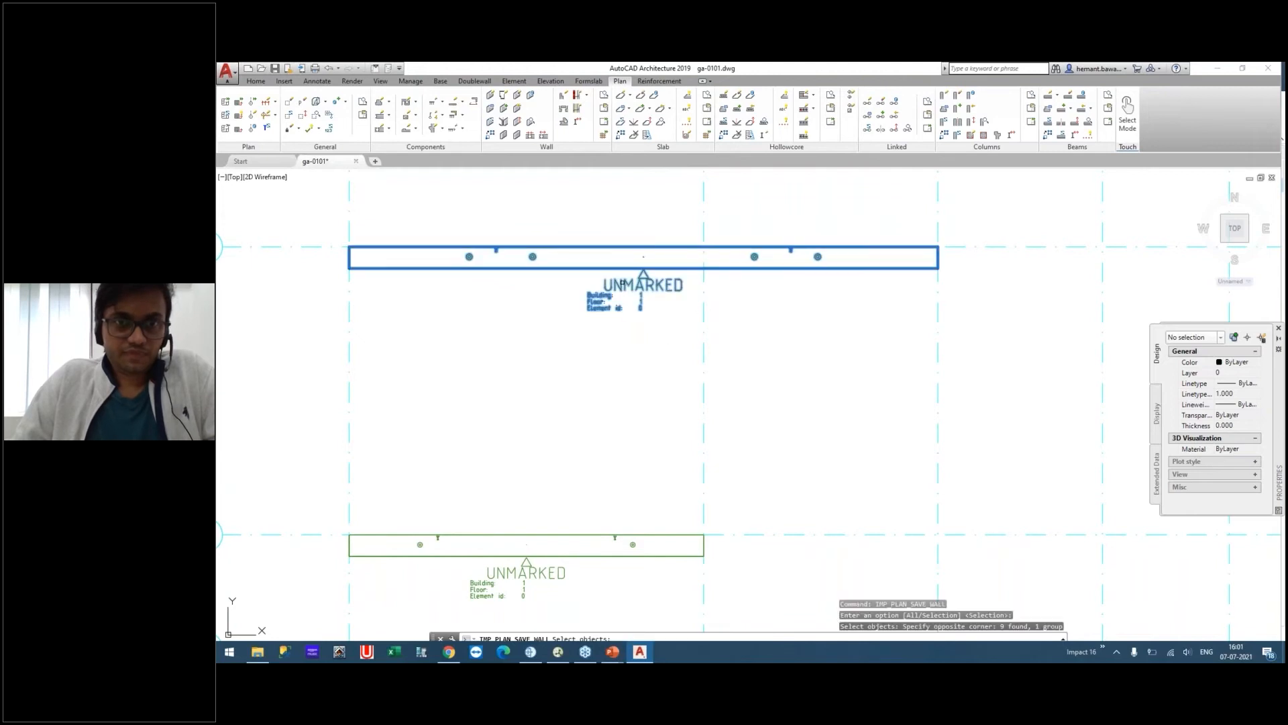
{"action": "key", "text": "Return"}
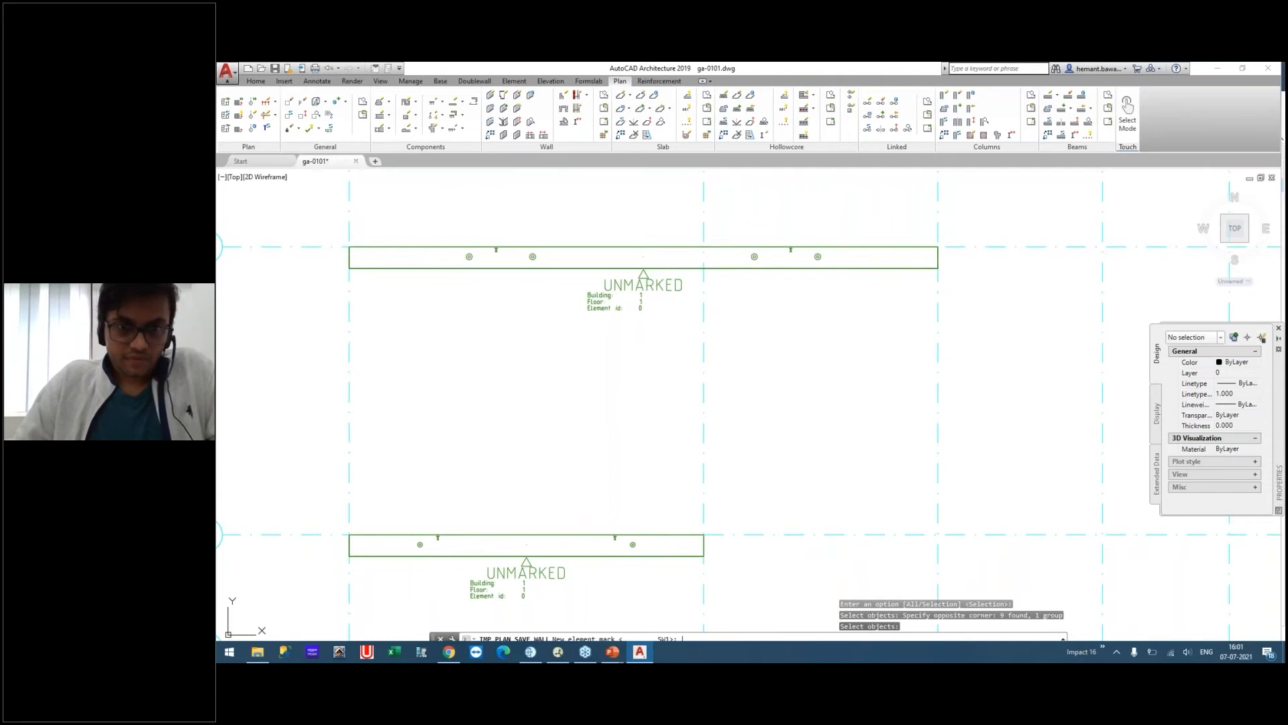
{"action": "key", "text": "Return"}
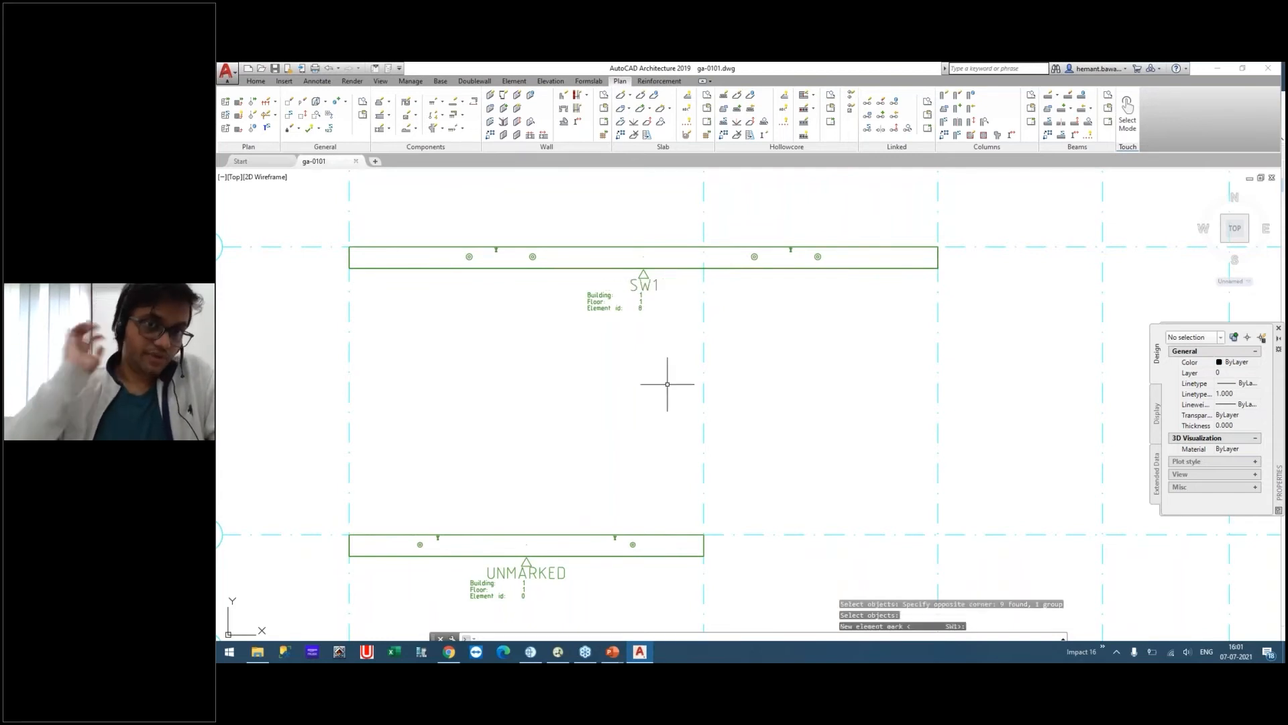
{"action": "scroll", "coordinate": [693, 268], "scroll_direction": "up", "scroll_amount": 3}
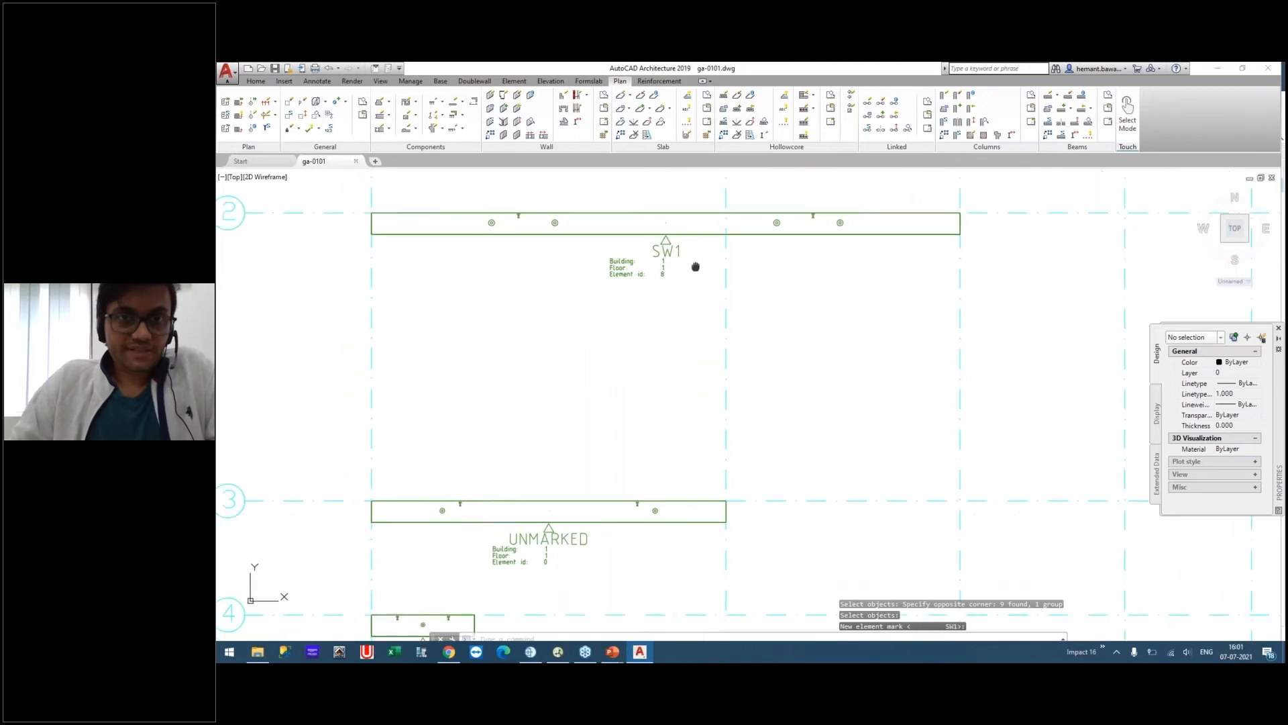
{"action": "key", "text": "Escape"}
{"action": "key", "text": "Escape"}
Generate shop drawing 34-1 for wall SW1 from the SW_LAYOUT template.
{"action": "middle_click_drag", "start_coordinate": [706, 259], "coordinate": [683, 343]}
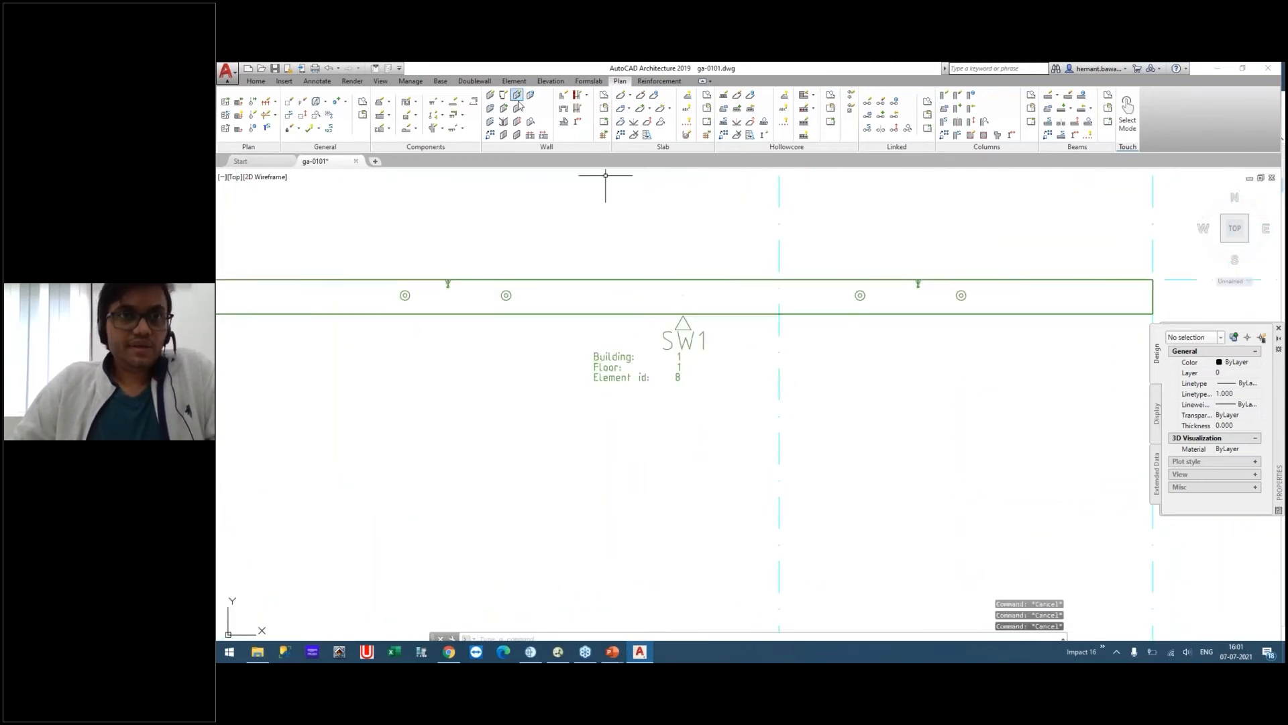
{"action": "left_click", "coordinate": [604, 121]}
{"action": "left_click", "coordinate": [729, 332]}
{"action": "left_click", "coordinate": [654, 356]}
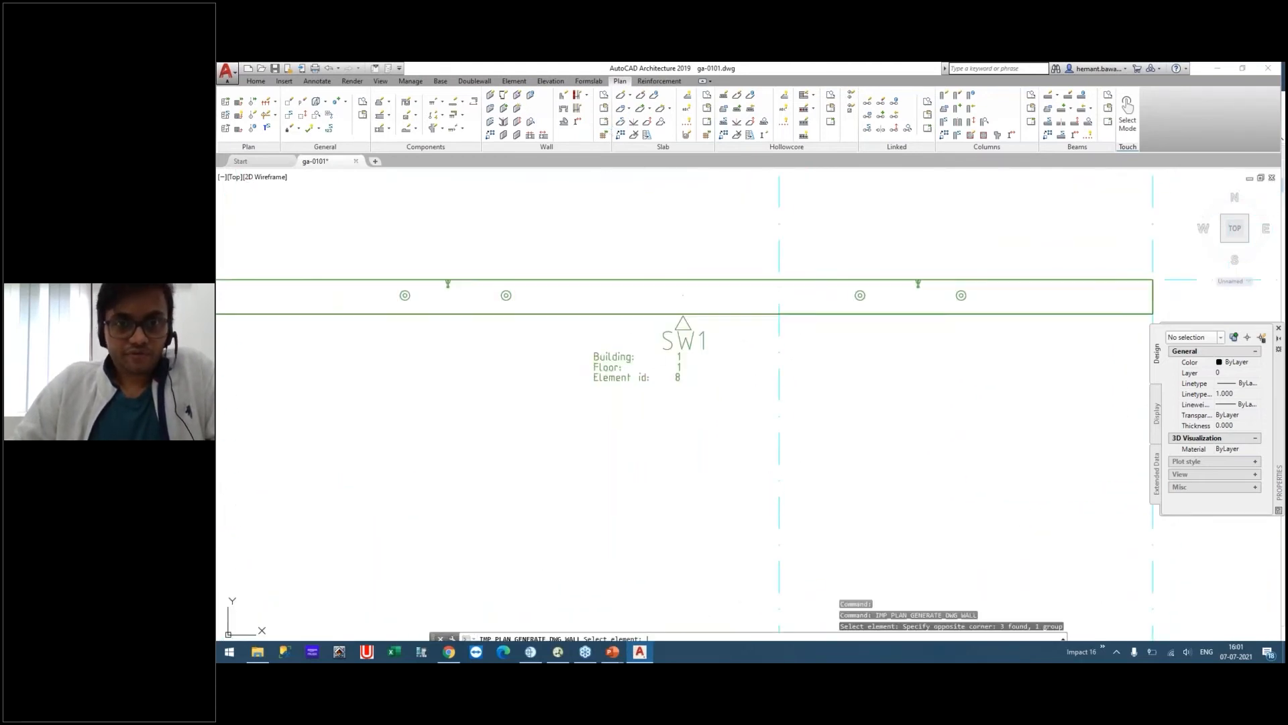
{"action": "key", "text": "Return"}
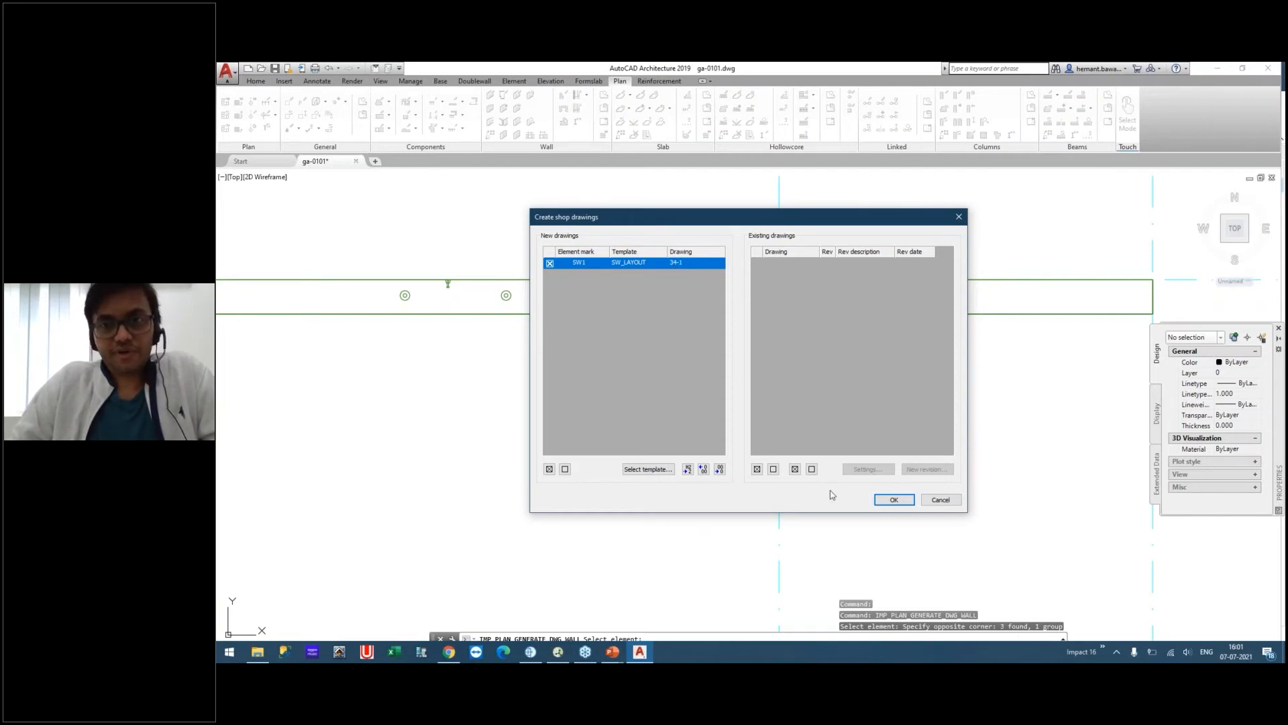
{"action": "left_click", "coordinate": [894, 499]}
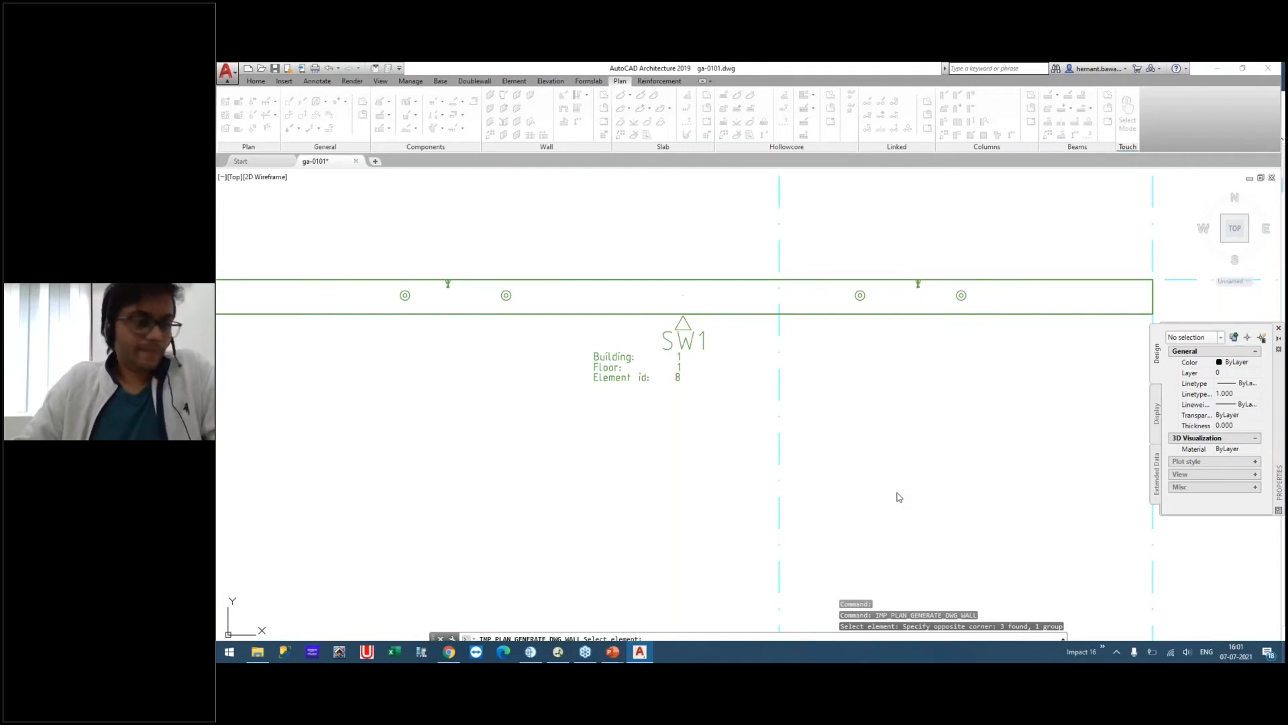
{"action": "left_click", "coordinate": [809, 527]}
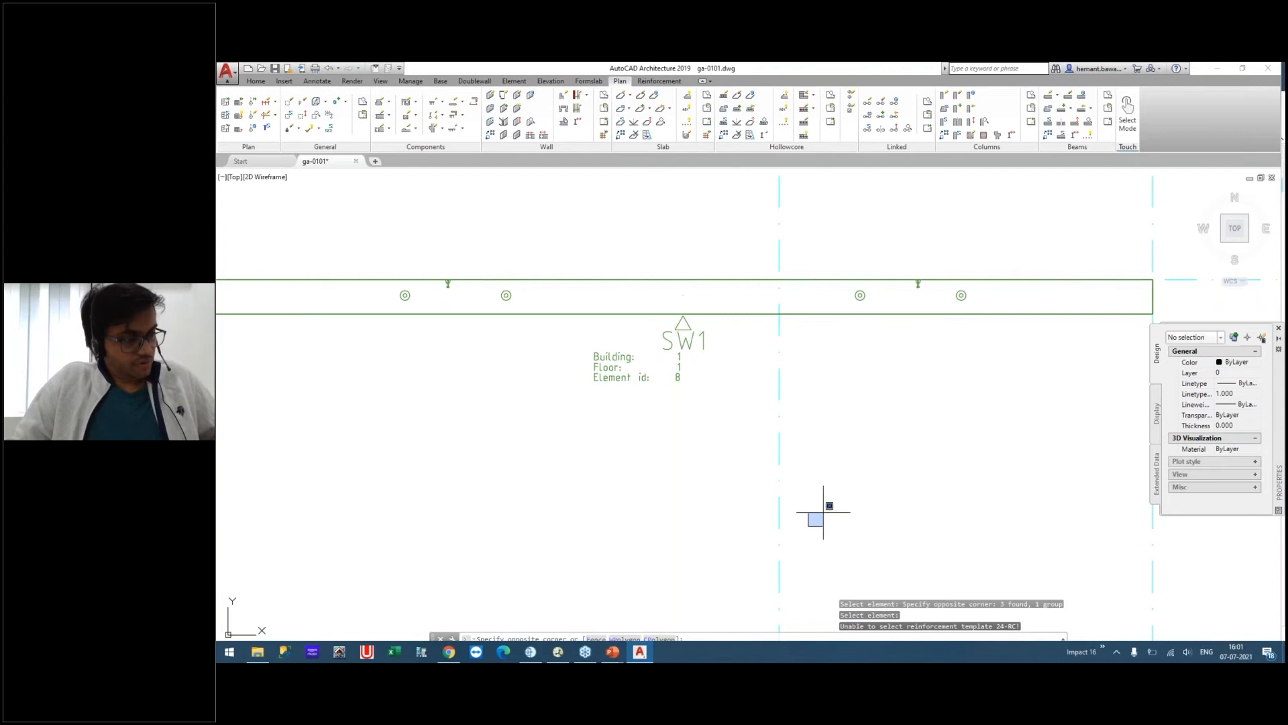
{"action": "key", "text": "Escape"}
{"action": "key", "text": "Escape"}
{"action": "key", "text": "Escape"}
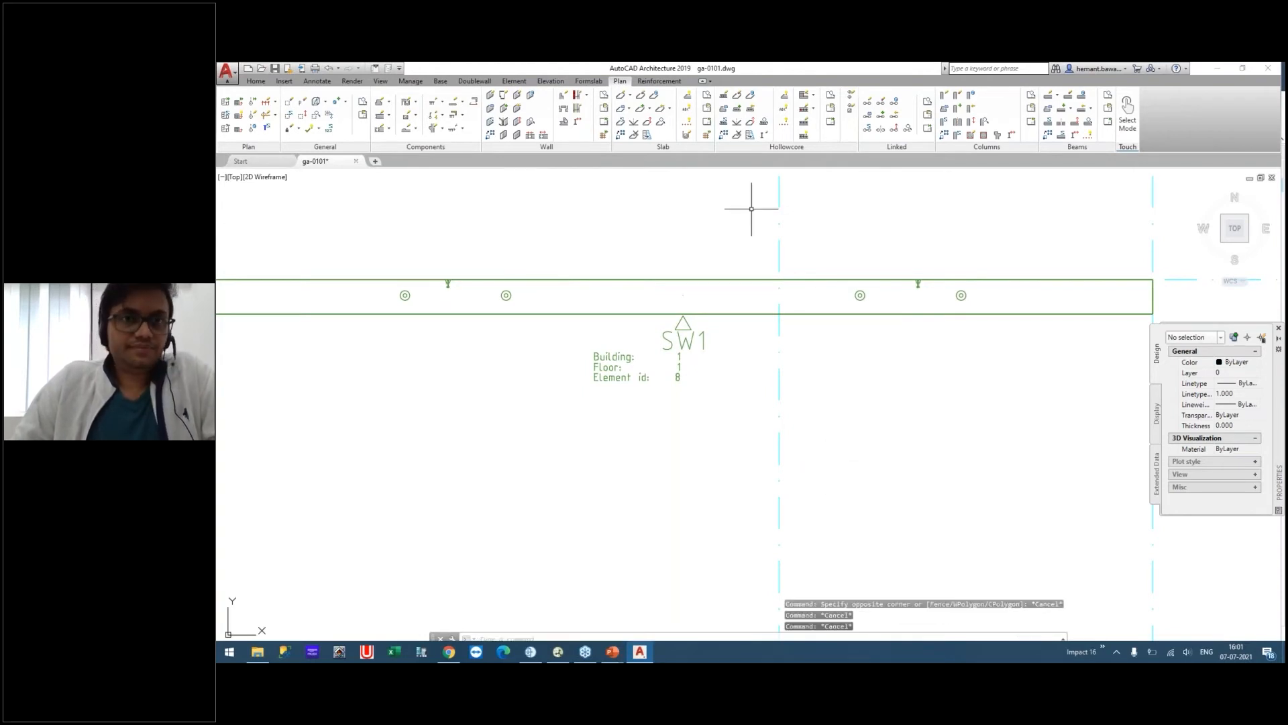
Open the shop drawing of wall SW1 from the plan.
{"action": "left_click", "coordinate": [719, 358]}
{"action": "left_click", "coordinate": [663, 332]}
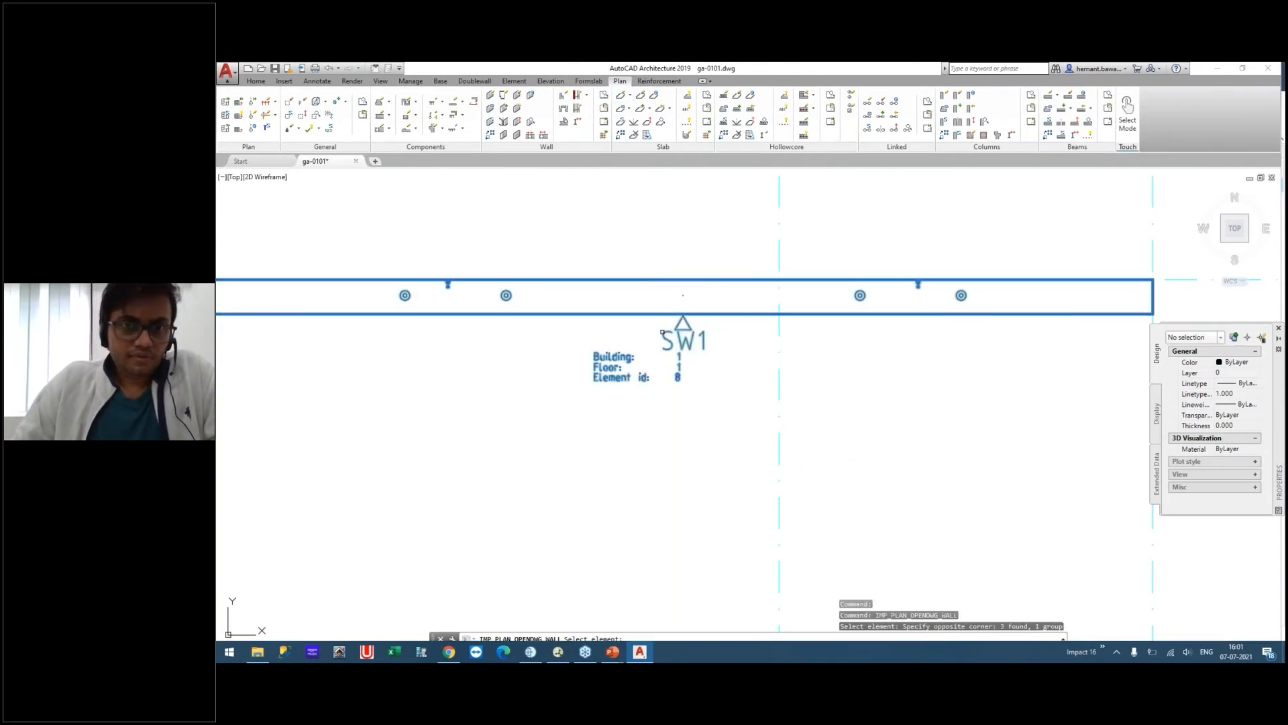
{"action": "key", "text": "Return"}
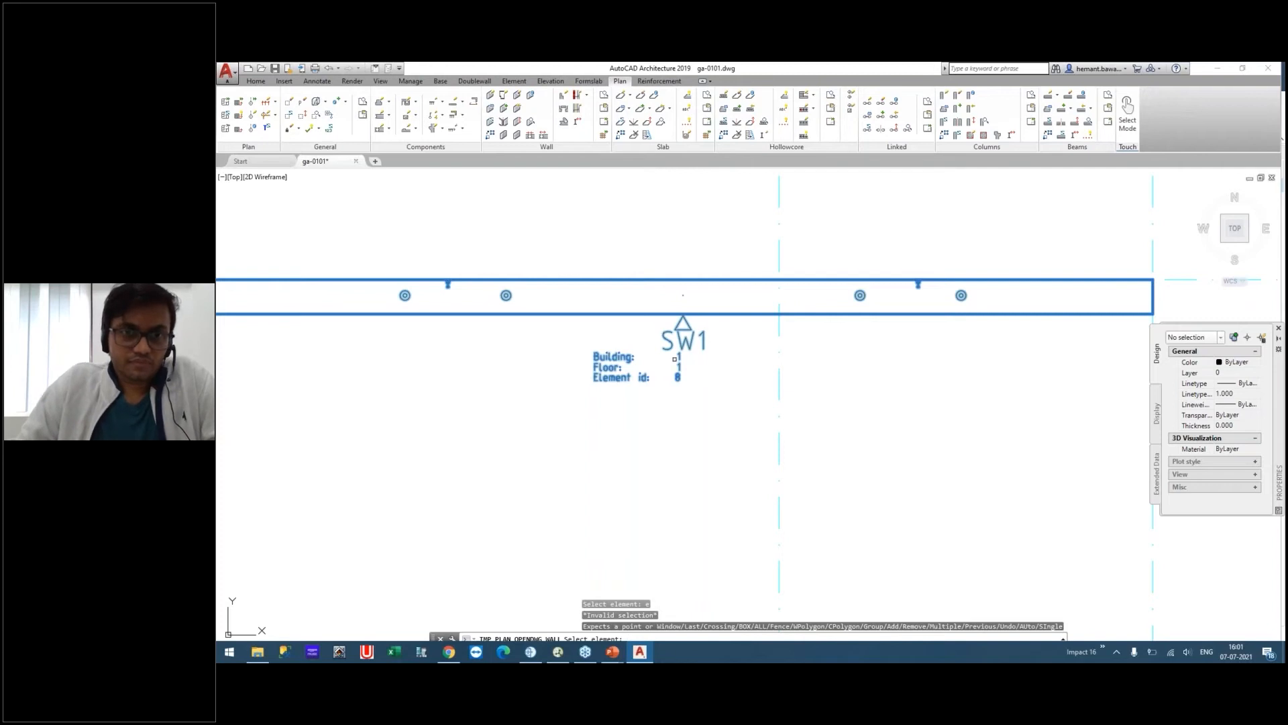
{"action": "key", "text": "Return"}
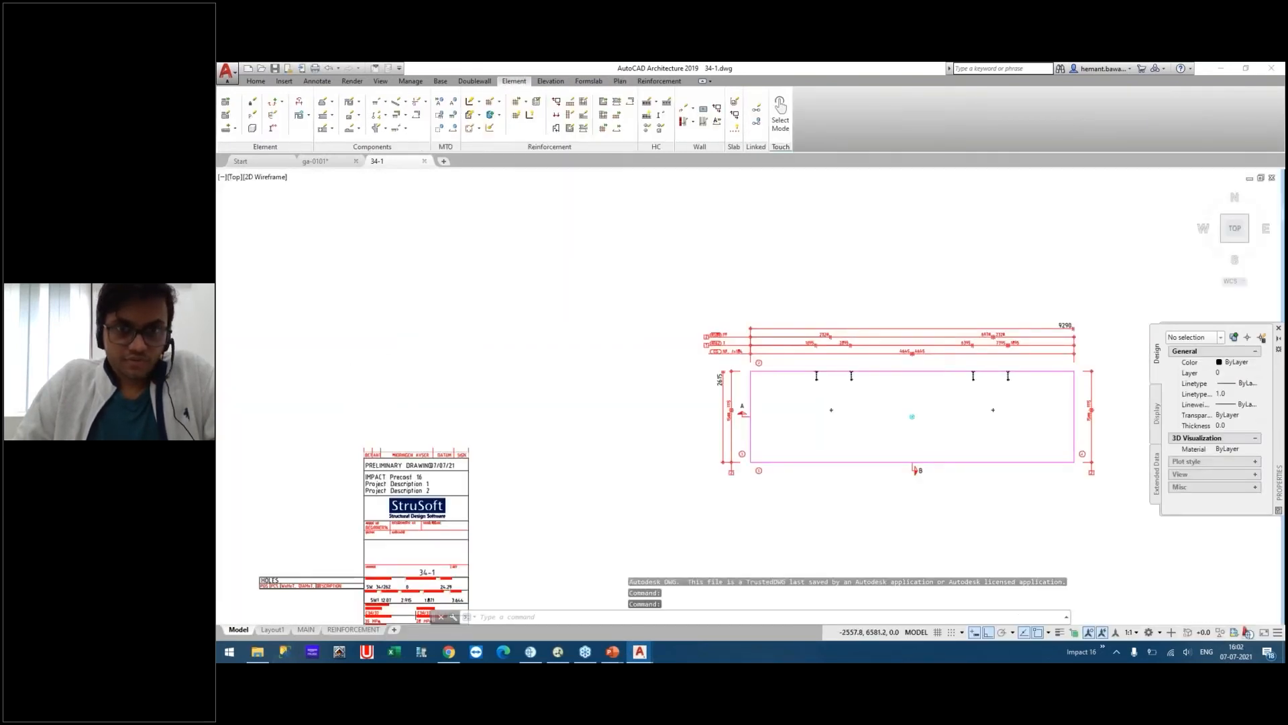
Examine the wall elevation in shop drawing 34-1, including its dimensions, lifting inserts and section marks.
{"action": "middle_click_drag", "start_coordinate": [592, 381], "coordinate": [612, 316]}
{"action": "key", "text": "Escape"}
{"action": "key", "text": "Escape"}
{"action": "middle_click_drag", "start_coordinate": [609, 259], "coordinate": [621, 330]}
{"action": "key", "text": "Escape"}
{"action": "middle_click_drag", "start_coordinate": [625, 377], "coordinate": [679, 319]}
{"action": "scroll", "coordinate": [684, 319], "scroll_direction": "up", "scroll_amount": 5}
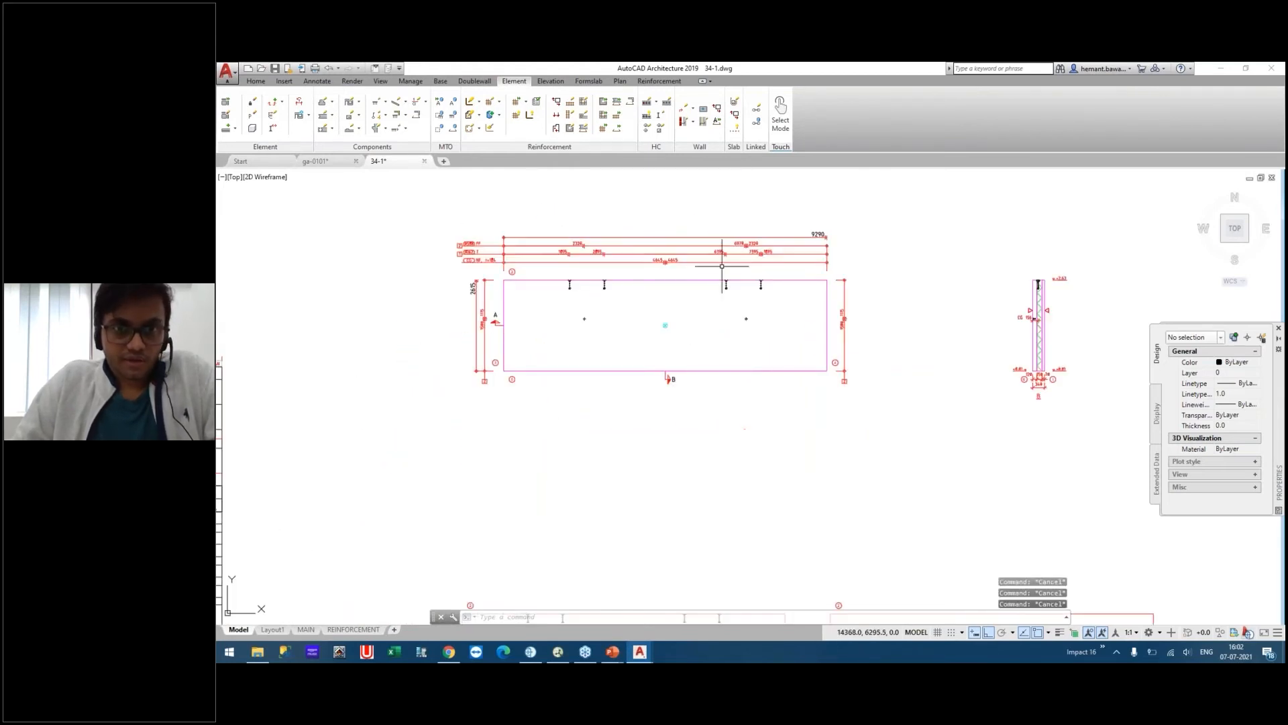
{"action": "middle_click_drag", "start_coordinate": [705, 255], "coordinate": [606, 412]}
{"action": "scroll", "coordinate": [483, 457], "scroll_direction": "up", "scroll_amount": 3}
{"action": "middle_click_drag", "start_coordinate": [489, 432], "coordinate": [537, 362]}
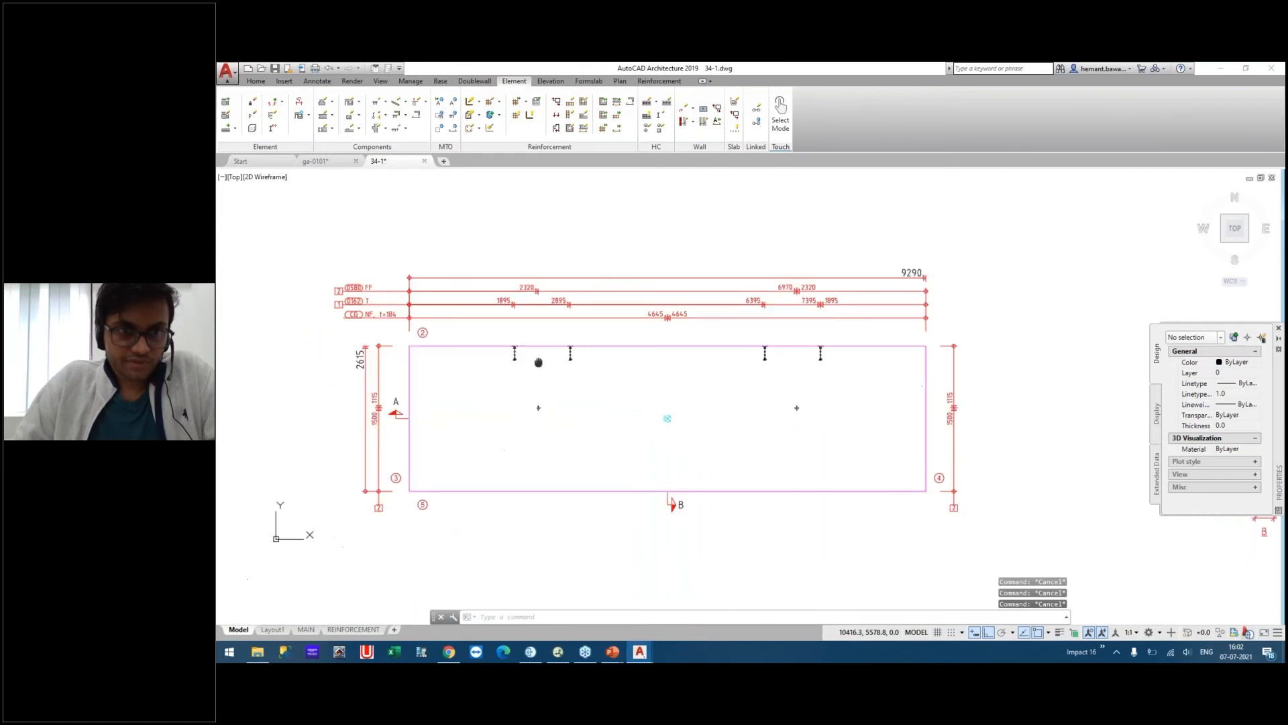
Look over the dimensioned wall elevation and its surrounding section views in the element drawing.
{"action": "scroll", "coordinate": [562, 361], "scroll_direction": "down", "scroll_amount": 6}
{"action": "mouse_move", "coordinate": [698, 387]}
{"action": "middle_mouse_down"}
{"action": "mouse_move", "coordinate": [585, 395]}
{"action": "mouse_move", "coordinate": [666, 233]}
{"action": "middle_mouse_up"}
{"action": "scroll", "coordinate": [726, 397], "scroll_direction": "up", "scroll_amount": 6}
{"action": "scroll", "coordinate": [652, 320], "scroll_direction": "up", "scroll_amount": 5}
{"action": "scroll", "coordinate": [708, 342], "scroll_direction": "down", "scroll_amount": 5}
{"action": "mouse_move", "coordinate": [569, 229]}
{"action": "middle_mouse_down"}
{"action": "mouse_move", "coordinate": [563, 257]}
{"action": "mouse_move", "coordinate": [875, 578]}
{"action": "middle_mouse_up"}
{"action": "scroll", "coordinate": [819, 467], "scroll_direction": "down", "scroll_amount": 6}
{"action": "scroll", "coordinate": [693, 374], "scroll_direction": "up", "scroll_amount": 6}
{"action": "scroll", "coordinate": [664, 282], "scroll_direction": "down", "scroll_amount": 2}
{"action": "mouse_move", "coordinate": [713, 400]}
{"action": "middle_mouse_down"}
{"action": "mouse_move", "coordinate": [635, 178]}
{"action": "mouse_move", "coordinate": [622, 219]}
{"action": "mouse_move", "coordinate": [693, 415]}
{"action": "middle_mouse_up"}
Examine the title block's cast in materials and reinforcement tables, plus the inner and outer panel reinforcement views.
{"action": "scroll", "coordinate": [641, 348], "scroll_direction": "up", "scroll_amount": 6}
{"action": "scroll", "coordinate": [671, 403], "scroll_direction": "down", "scroll_amount": 8}
{"action": "mouse_move", "coordinate": [587, 576]}
{"action": "middle_mouse_down"}
{"action": "mouse_move", "coordinate": [581, 428]}
{"action": "mouse_move", "coordinate": [613, 273]}
{"action": "middle_mouse_up"}
{"action": "scroll", "coordinate": [371, 445], "scroll_direction": "up", "scroll_amount": 6}
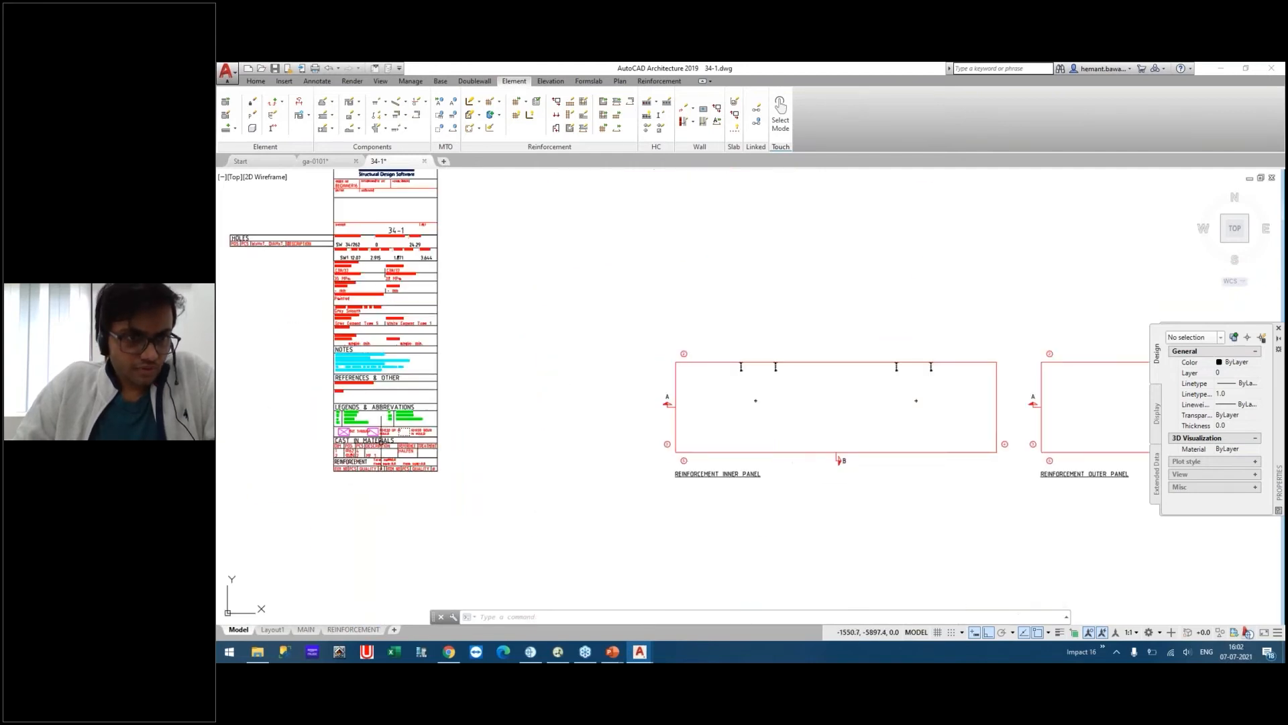
{"action": "middle_click_drag", "start_coordinate": [369, 448], "coordinate": [427, 395]}
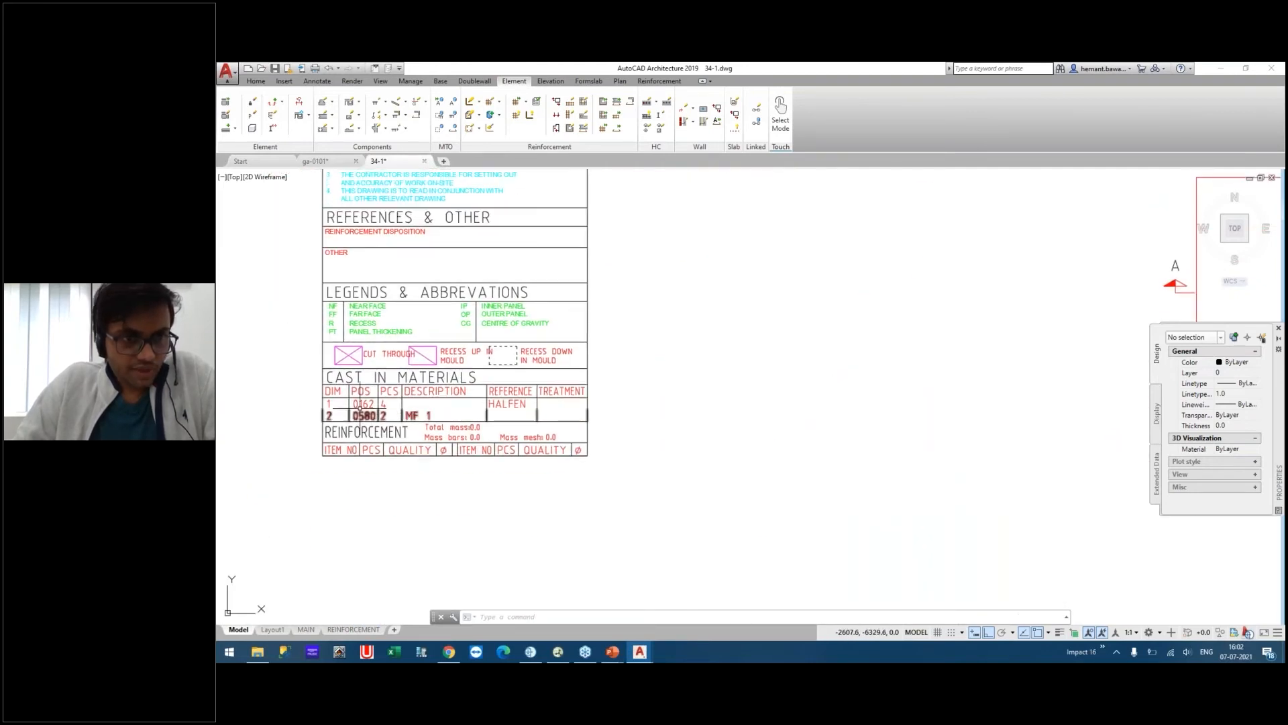
{"action": "scroll", "coordinate": [422, 383], "scroll_direction": "down", "scroll_amount": 4}
{"action": "middle_click_drag", "start_coordinate": [756, 217], "coordinate": [604, 369]}
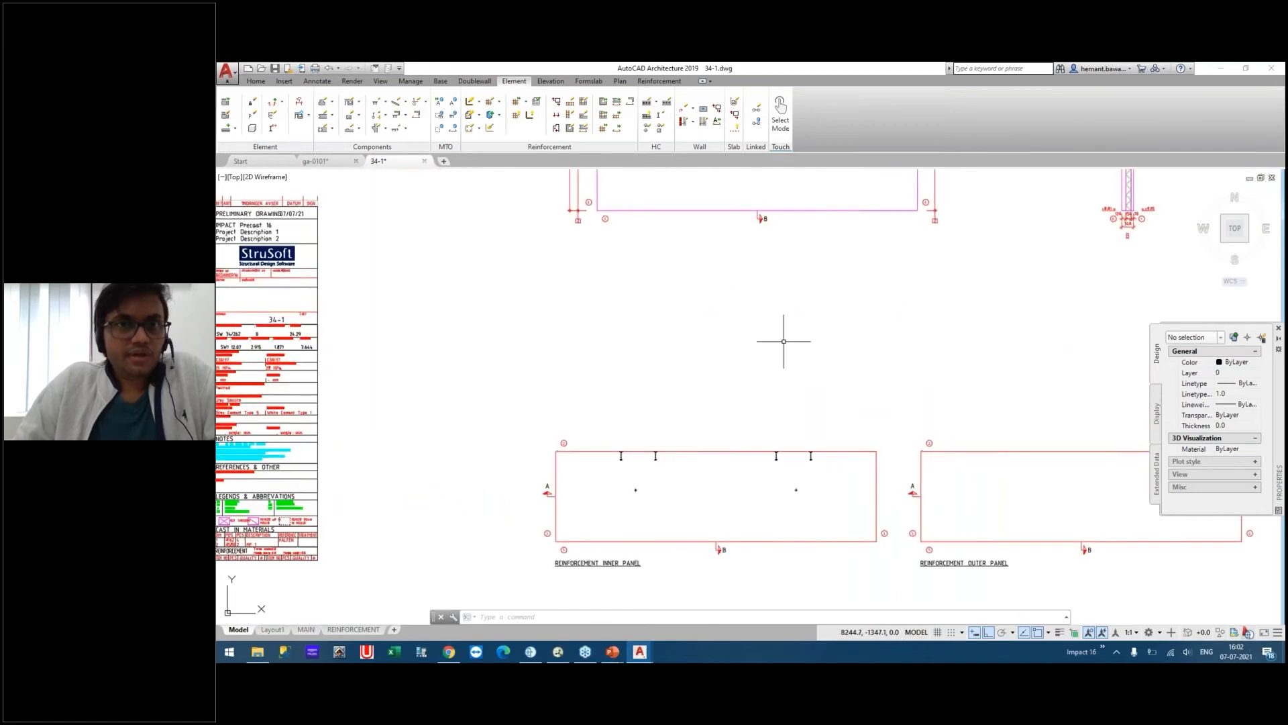
{"action": "middle_click_drag", "start_coordinate": [809, 216], "coordinate": [628, 218]}
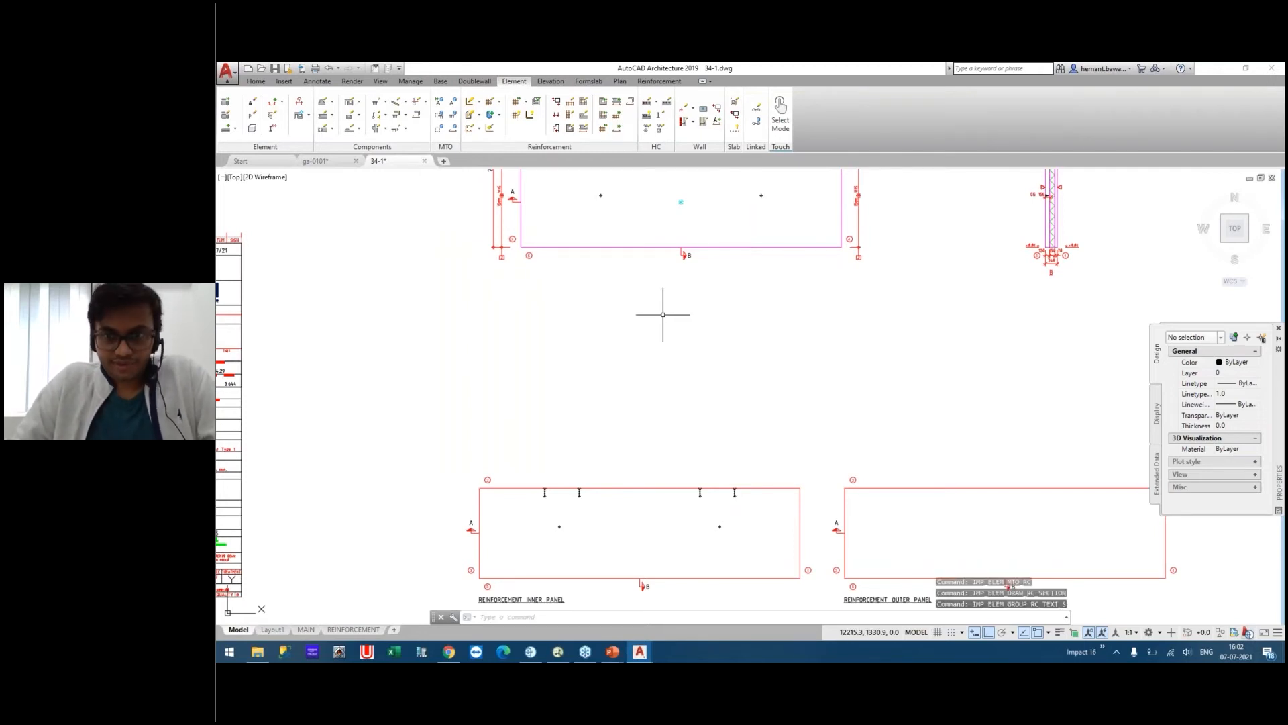
{"action": "middle_click_drag", "start_coordinate": [675, 343], "coordinate": [676, 341]}
{"action": "scroll", "coordinate": [676, 341], "scroll_direction": "down", "scroll_amount": 5}
{"action": "mouse_move", "coordinate": [601, 316]}
{"action": "middle_mouse_down"}
{"action": "mouse_move", "coordinate": [616, 297]}
{"action": "mouse_move", "coordinate": [633, 332]}
{"action": "middle_mouse_up"}
{"action": "scroll", "coordinate": [633, 332], "scroll_direction": "up", "scroll_amount": 2}
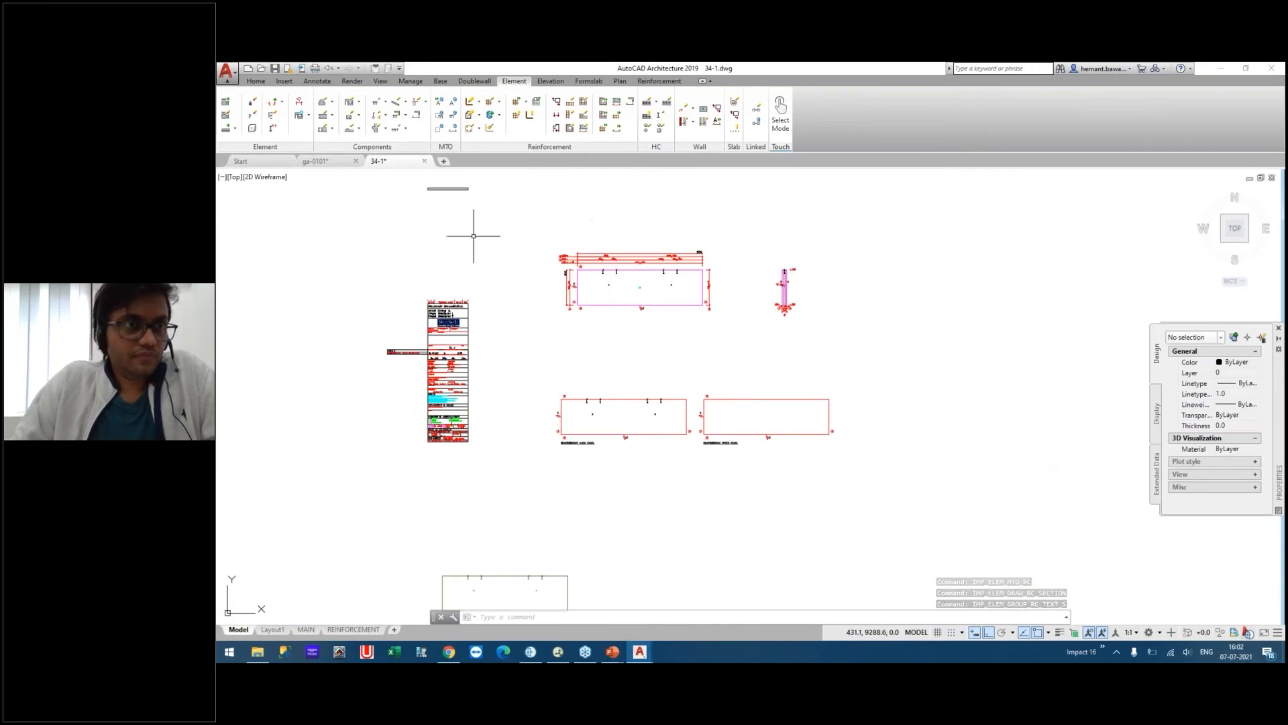
Assign the 34-RC reinforcement template to the wall, redrawing the element and reinforcement views and updating the lifts and bracings.
{"action": "middle_click_drag", "start_coordinate": [403, 189], "coordinate": [448, 224]}
{"action": "left_click", "coordinate": [225, 116]}
{"action": "left_click", "coordinate": [694, 306]}
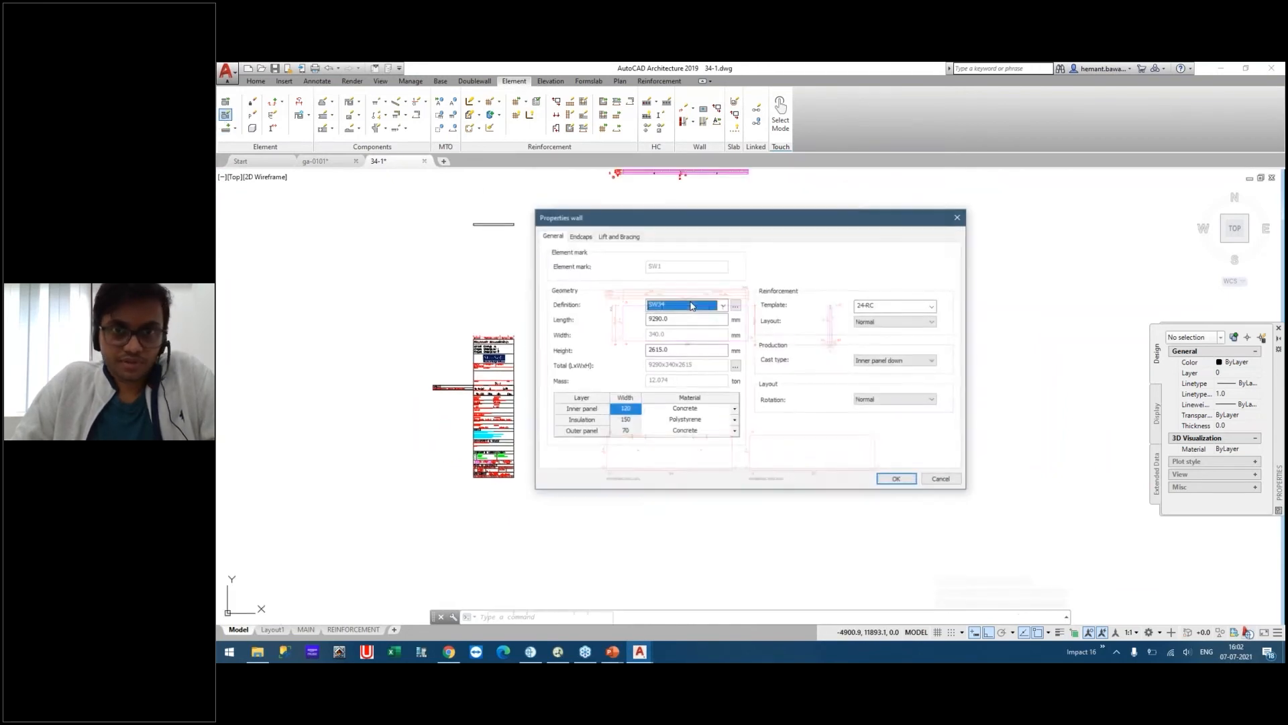
{"action": "left_click", "coordinate": [901, 306]}
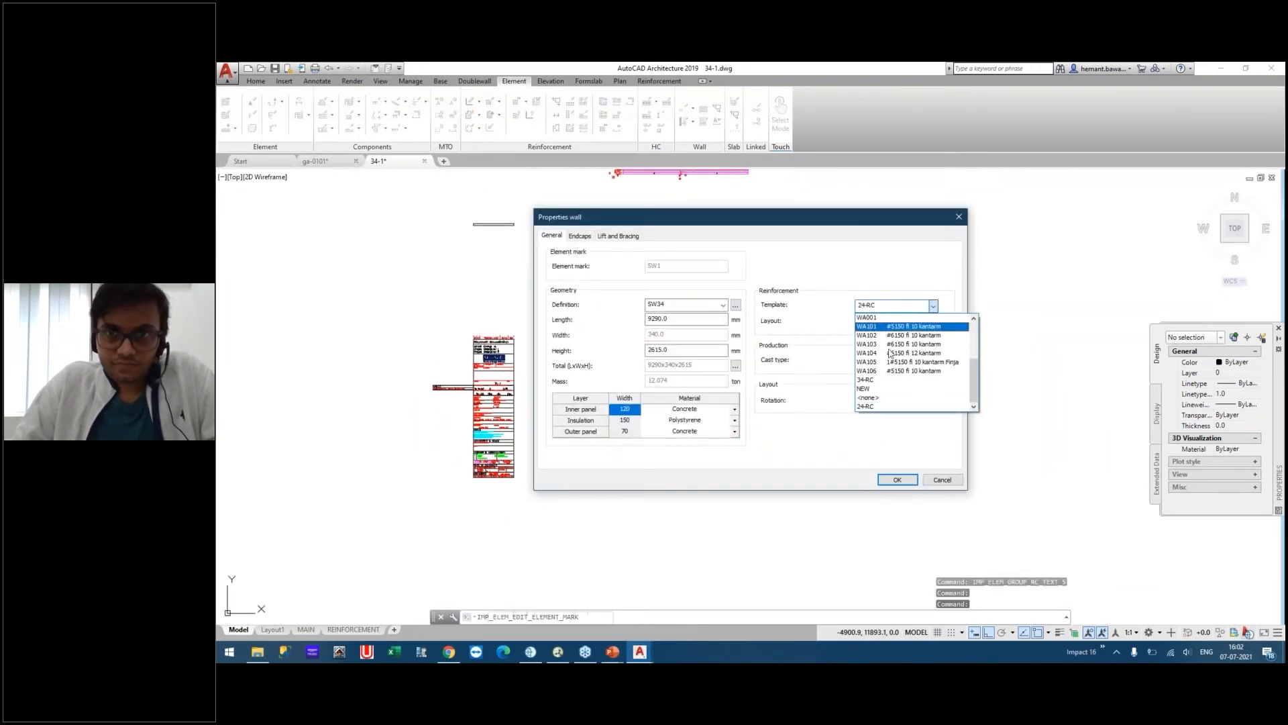
{"action": "left_click", "coordinate": [879, 384]}
{"action": "left_click", "coordinate": [904, 480]}
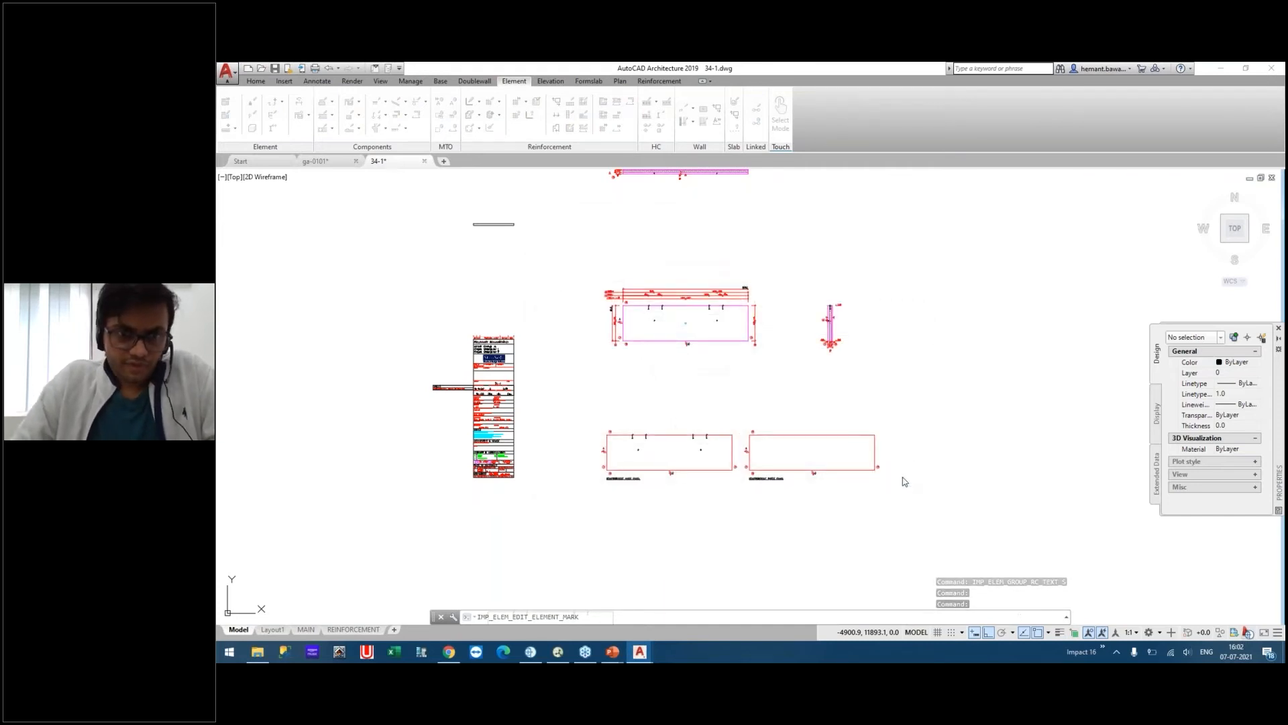
{"action": "key", "text": "Return"}
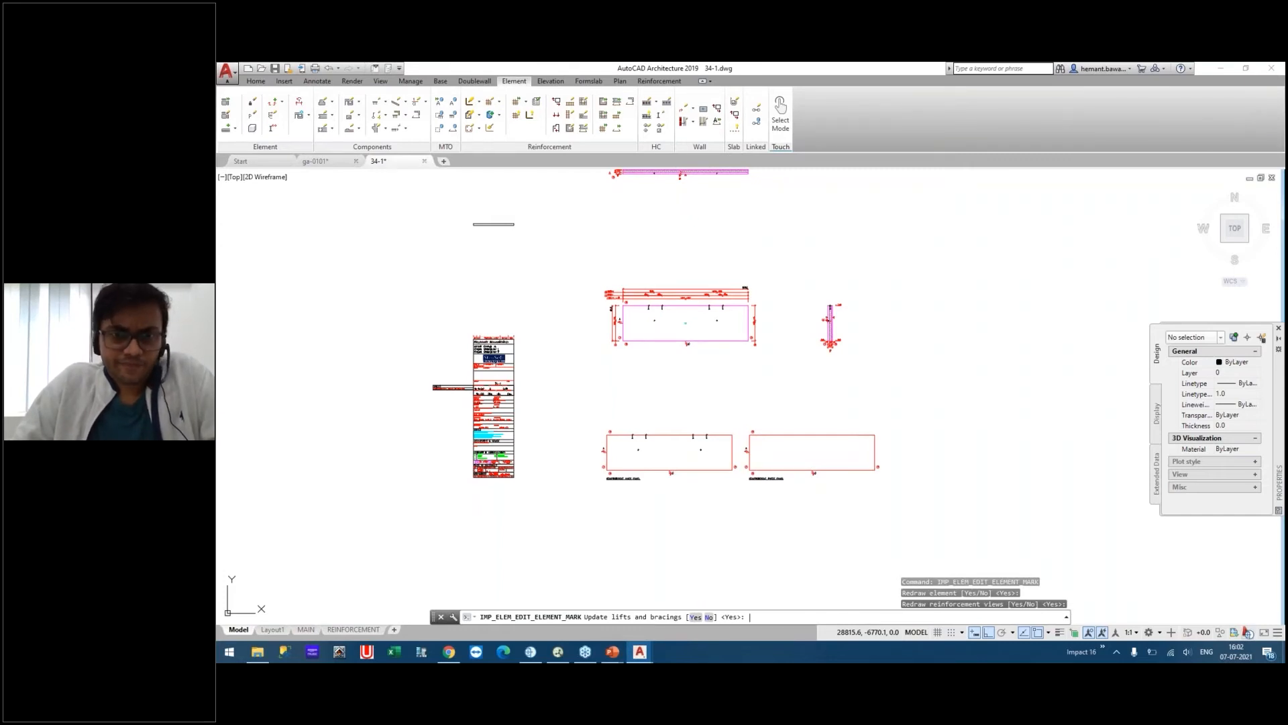
{"action": "key", "text": "Return"}
{"action": "middle_click_drag", "start_coordinate": [792, 463], "coordinate": [720, 436]}
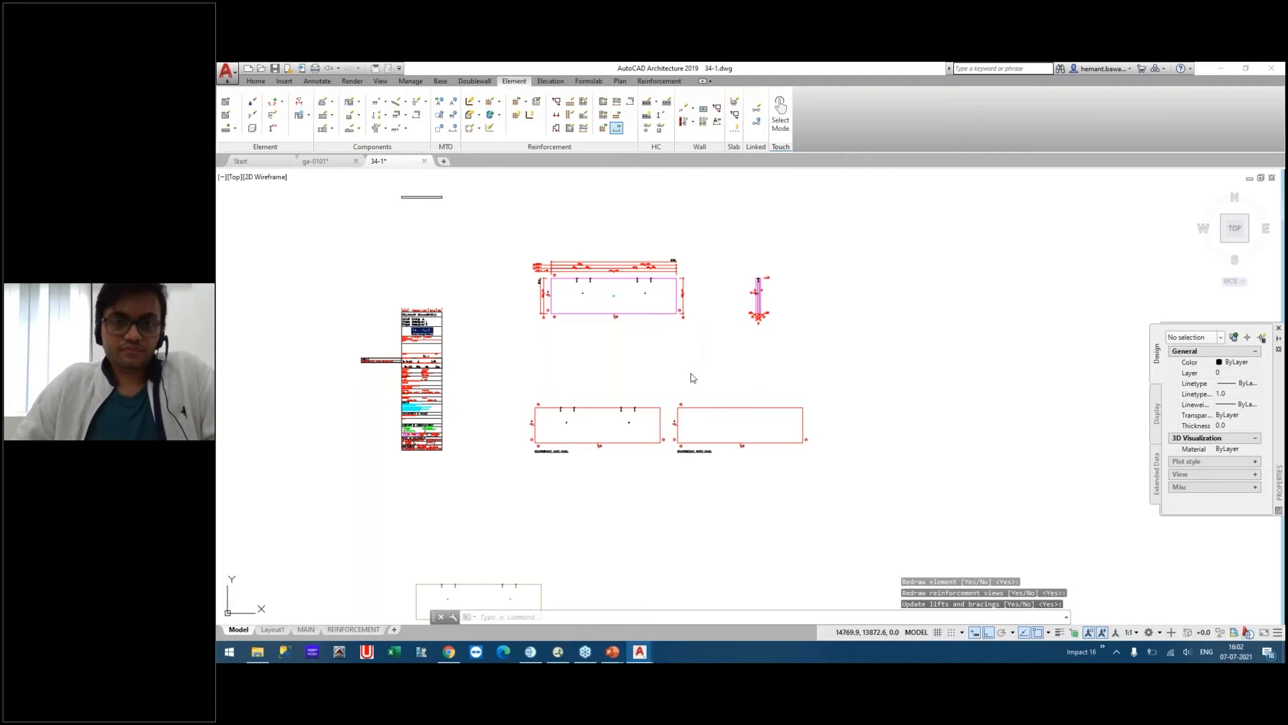
{"action": "middle_click_drag", "start_coordinate": [682, 396], "coordinate": [725, 290]}
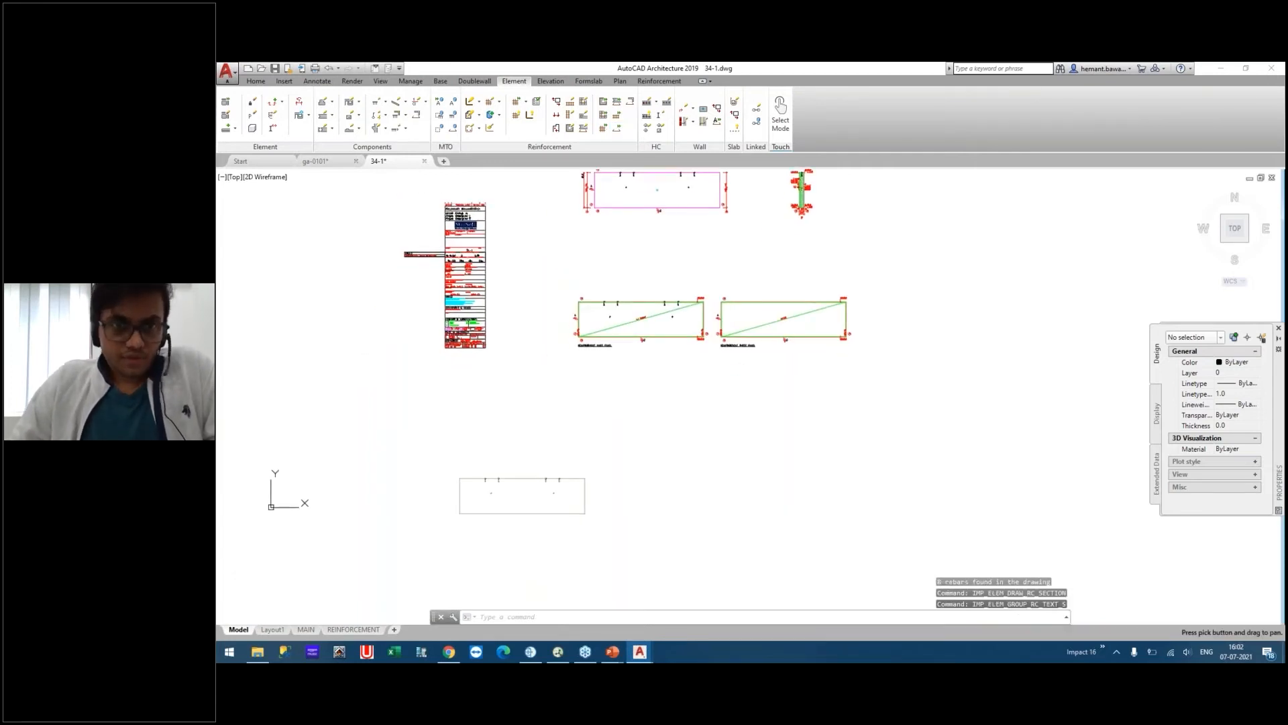
Examine the reinforcement inner panel view and select the C105 2B6 bars along the edge beside section mark A.
{"action": "key", "text": "Escape"}
{"action": "scroll", "coordinate": [616, 306], "scroll_direction": "up", "scroll_amount": 4}
{"action": "mouse_move", "coordinate": [718, 336]}
{"action": "middle_mouse_down"}
{"action": "mouse_move", "coordinate": [400, 351]}
{"action": "mouse_move", "coordinate": [545, 352]}
{"action": "middle_mouse_up"}
{"action": "key", "text": "Escape"}
{"action": "key", "text": "Escape"}
{"action": "middle_click_drag", "start_coordinate": [314, 362], "coordinate": [378, 360]}
{"action": "scroll", "coordinate": [429, 388], "scroll_direction": "up", "scroll_amount": 2}
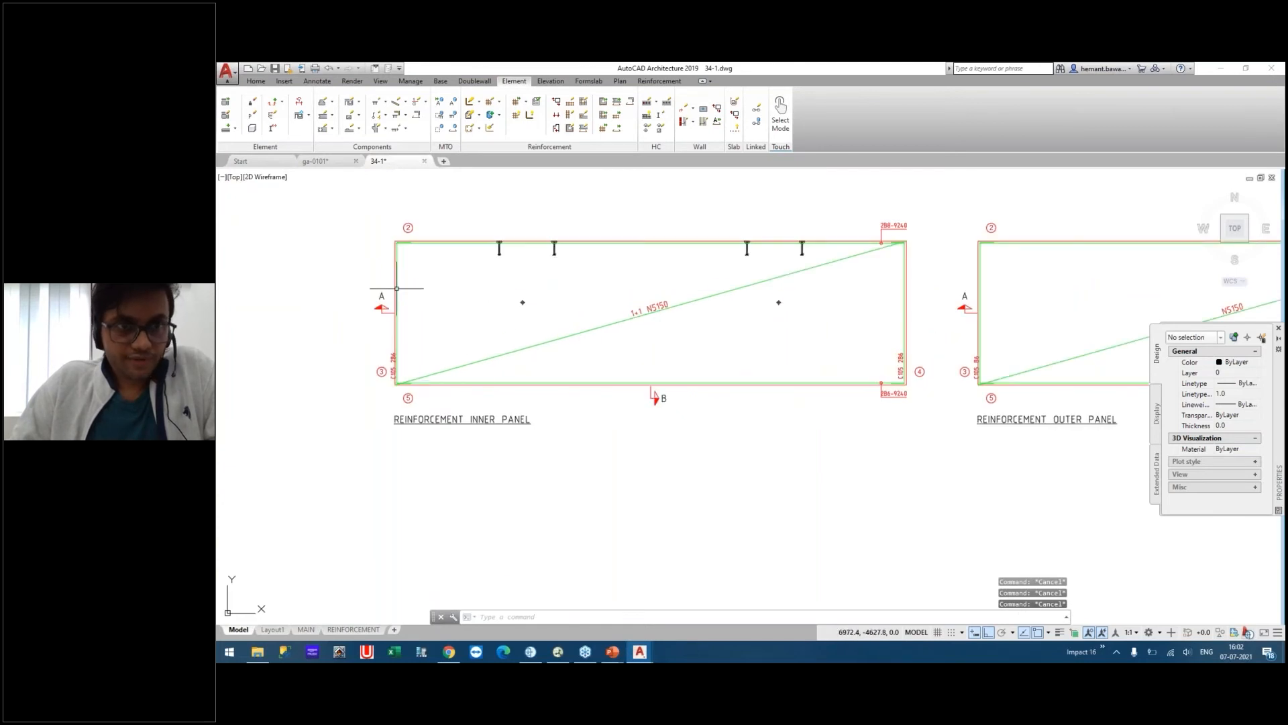
{"action": "scroll", "coordinate": [407, 278], "scroll_direction": "up", "scroll_amount": 2}
{"action": "middle_click_drag", "start_coordinate": [553, 280], "coordinate": [596, 337]}
{"action": "scroll", "coordinate": [391, 481], "scroll_direction": "up", "scroll_amount": 2}
{"action": "left_click", "coordinate": [440, 473]}
{"action": "scroll", "coordinate": [427, 368], "scroll_direction": "down", "scroll_amount": 2}
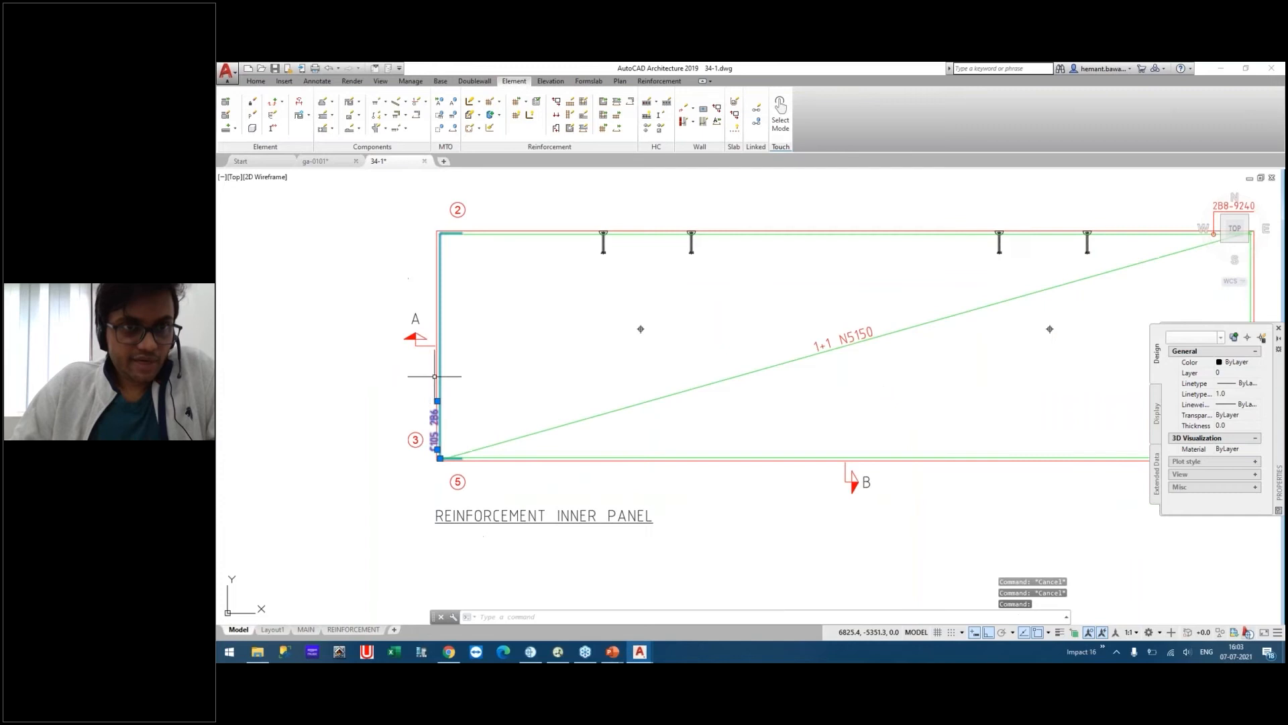
Check the C105 bar labels at both ends of the inner panel against the adjoining end of the outer panel.
{"action": "middle_click_drag", "start_coordinate": [630, 308], "coordinate": [288, 328]}
{"action": "middle_click_drag", "start_coordinate": [637, 336], "coordinate": [418, 329]}
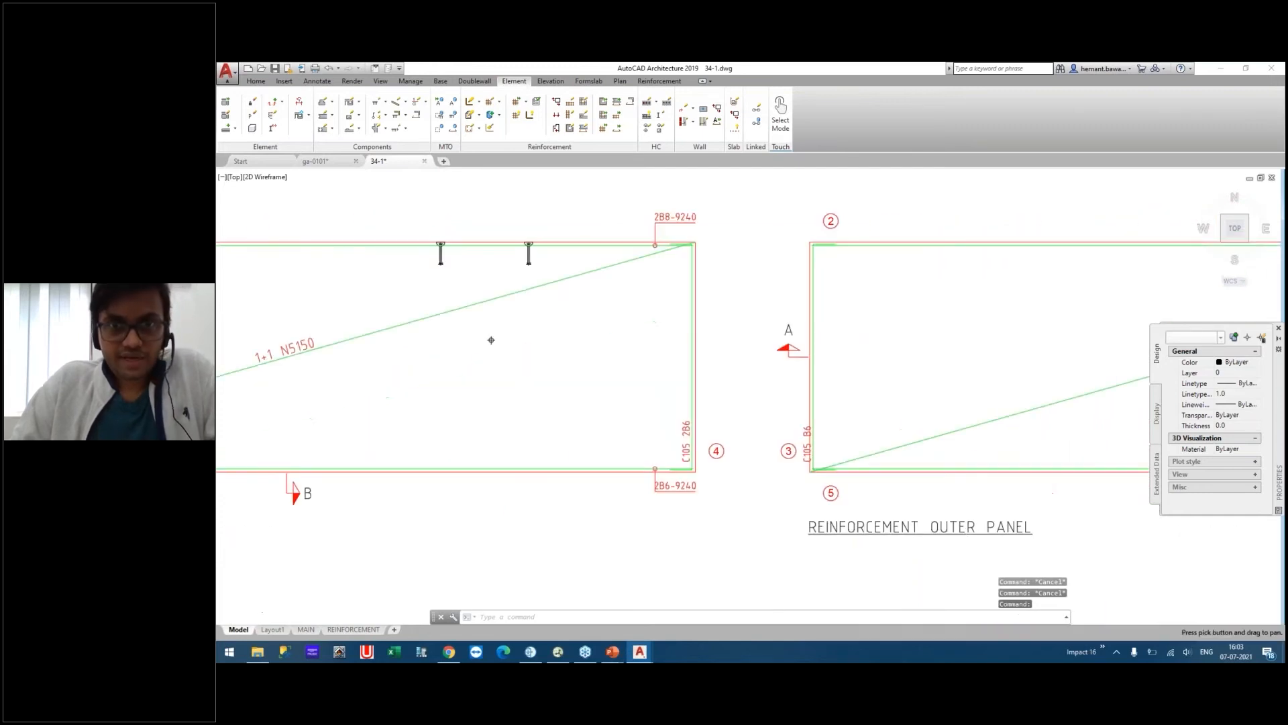
{"action": "middle_click_drag", "start_coordinate": [540, 439], "coordinate": [907, 415]}
{"action": "middle_click_drag", "start_coordinate": [449, 402], "coordinate": [575, 394]}
{"action": "scroll", "coordinate": [354, 396], "scroll_direction": "up", "scroll_amount": 2}
{"action": "key", "text": "Escape"}
{"action": "key", "text": "Escape"}
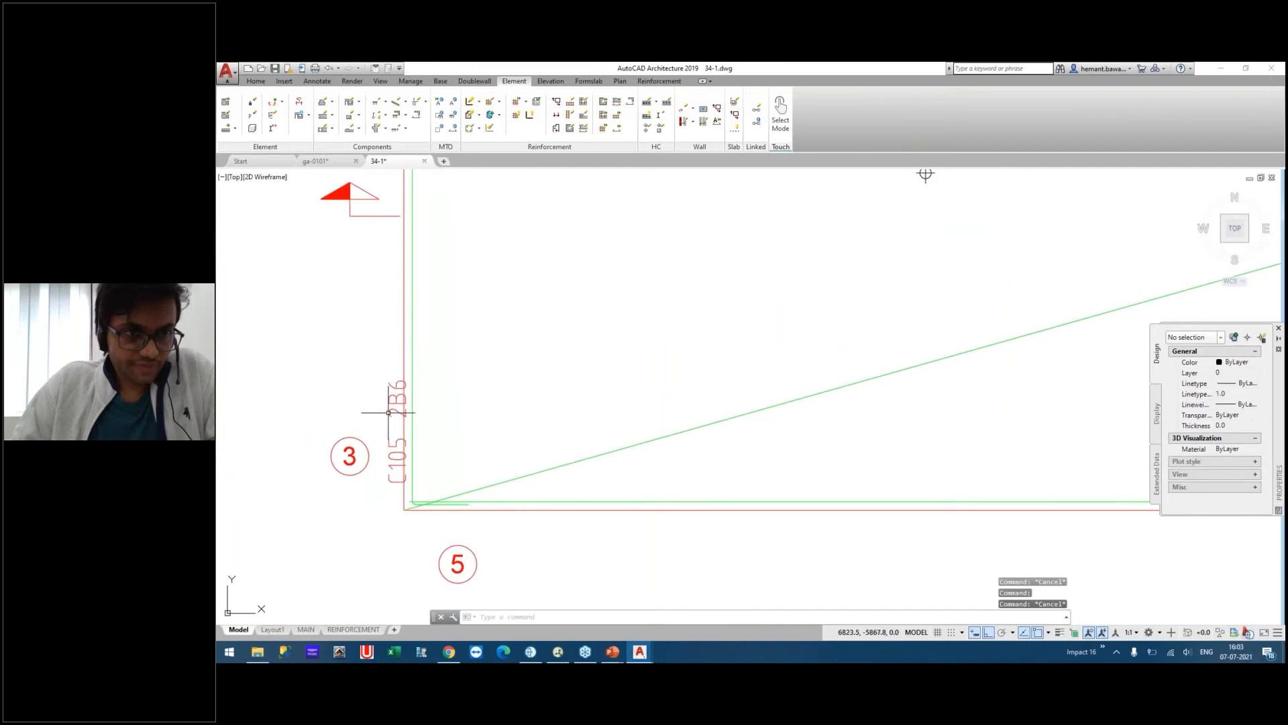
{"action": "left_click", "coordinate": [397, 409]}
{"action": "left_click", "coordinate": [386, 422]}
{"action": "key", "text": "Escape"}
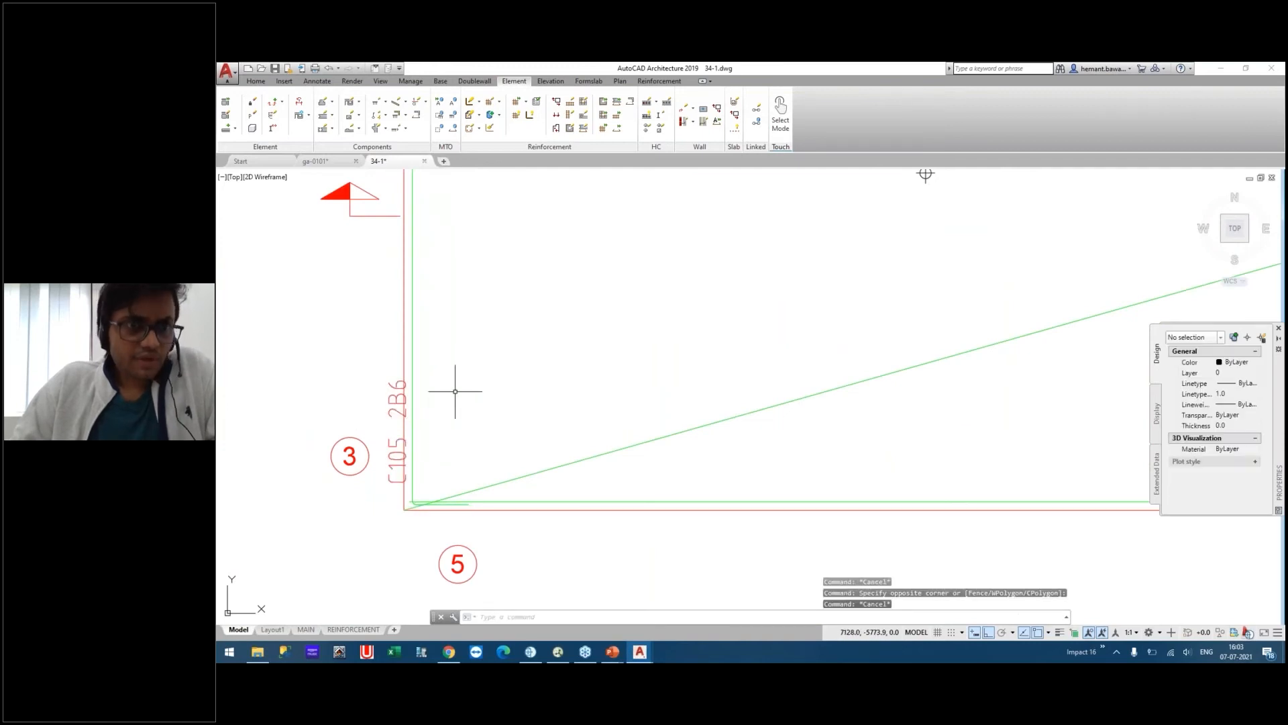
{"action": "scroll", "coordinate": [455, 391], "scroll_direction": "down", "scroll_amount": 3}
{"action": "scroll", "coordinate": [414, 409], "scroll_direction": "up", "scroll_amount": 4}
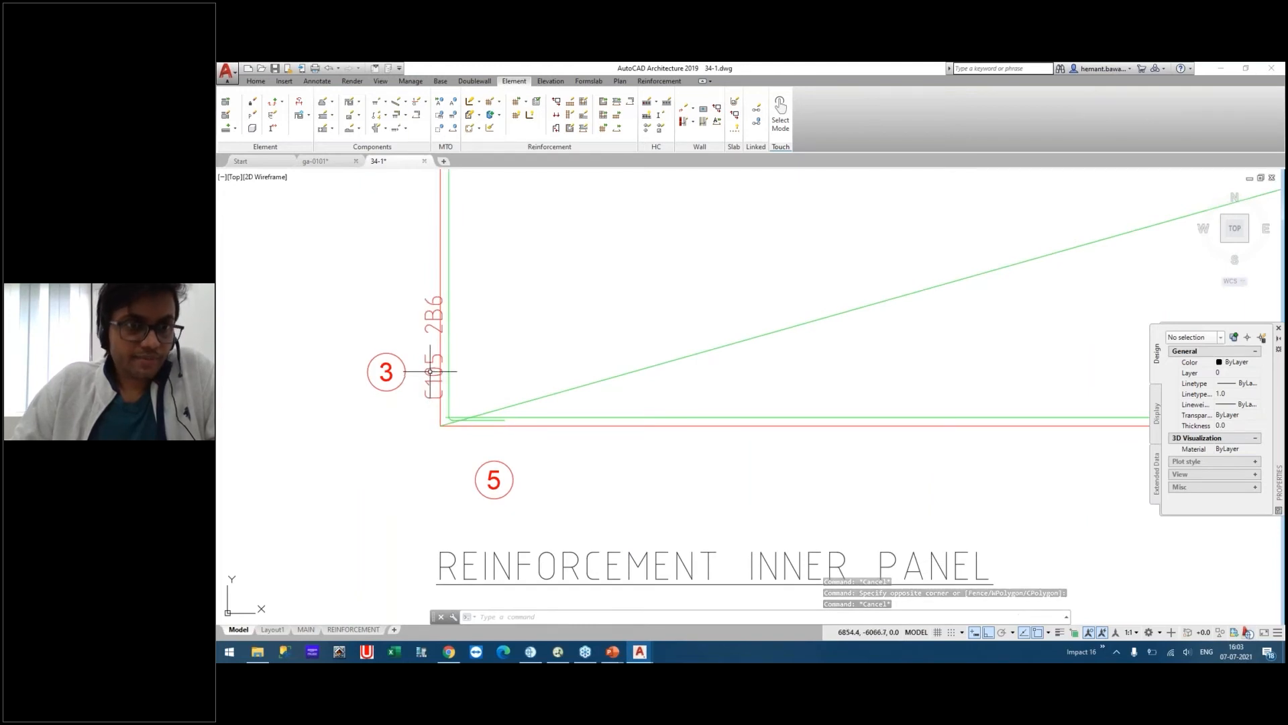
{"action": "scroll", "coordinate": [430, 371], "scroll_direction": "down", "scroll_amount": 3}
{"action": "scroll", "coordinate": [403, 362], "scroll_direction": "down", "scroll_amount": 1}
Inspect the inner panel's longitudinal bars labelled 2B8-9240 on the upper edge and 2B6-9240 on the lower edge.
{"action": "mouse_move", "coordinate": [425, 311]}
{"action": "middle_mouse_down"}
{"action": "mouse_move", "coordinate": [382, 392]}
{"action": "mouse_move", "coordinate": [340, 387]}
{"action": "middle_mouse_up"}
{"action": "middle_click_drag", "start_coordinate": [716, 380], "coordinate": [552, 359]}
{"action": "middle_click_drag", "start_coordinate": [722, 389], "coordinate": [378, 389]}
{"action": "middle_click_drag", "start_coordinate": [464, 377], "coordinate": [969, 363]}
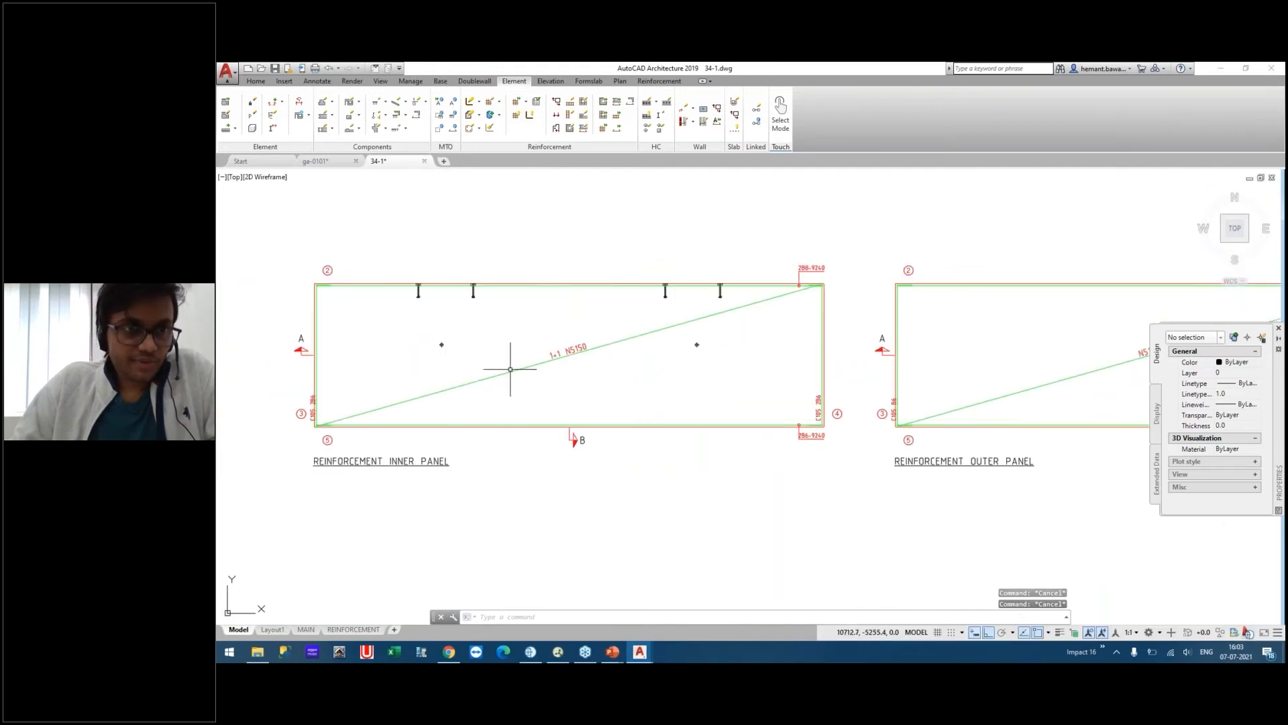
{"action": "middle_click_drag", "start_coordinate": [510, 368], "coordinate": [406, 345]}
{"action": "scroll", "coordinate": [705, 244], "scroll_direction": "up", "scroll_amount": 4}
{"action": "middle_click_drag", "start_coordinate": [448, 429], "coordinate": [528, 432]}
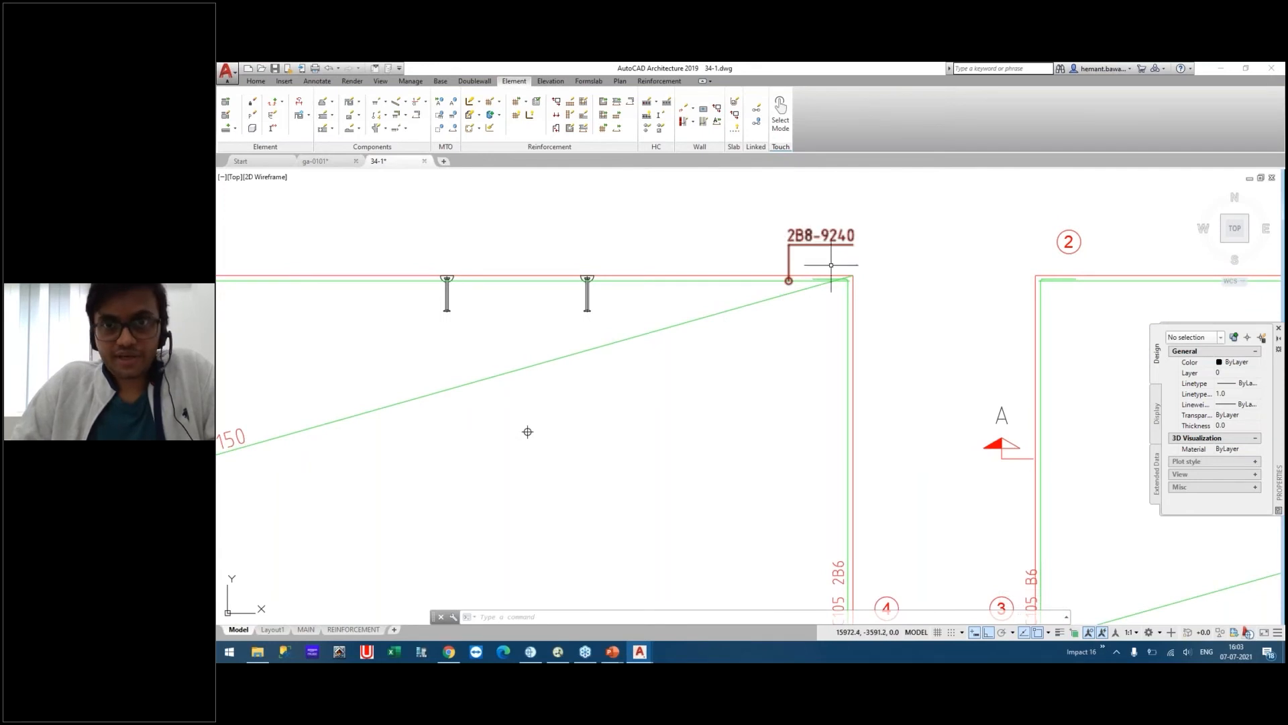
{"action": "scroll", "coordinate": [857, 213], "scroll_direction": "down", "scroll_amount": 2}
{"action": "middle_click_drag", "start_coordinate": [776, 383], "coordinate": [817, 270]}
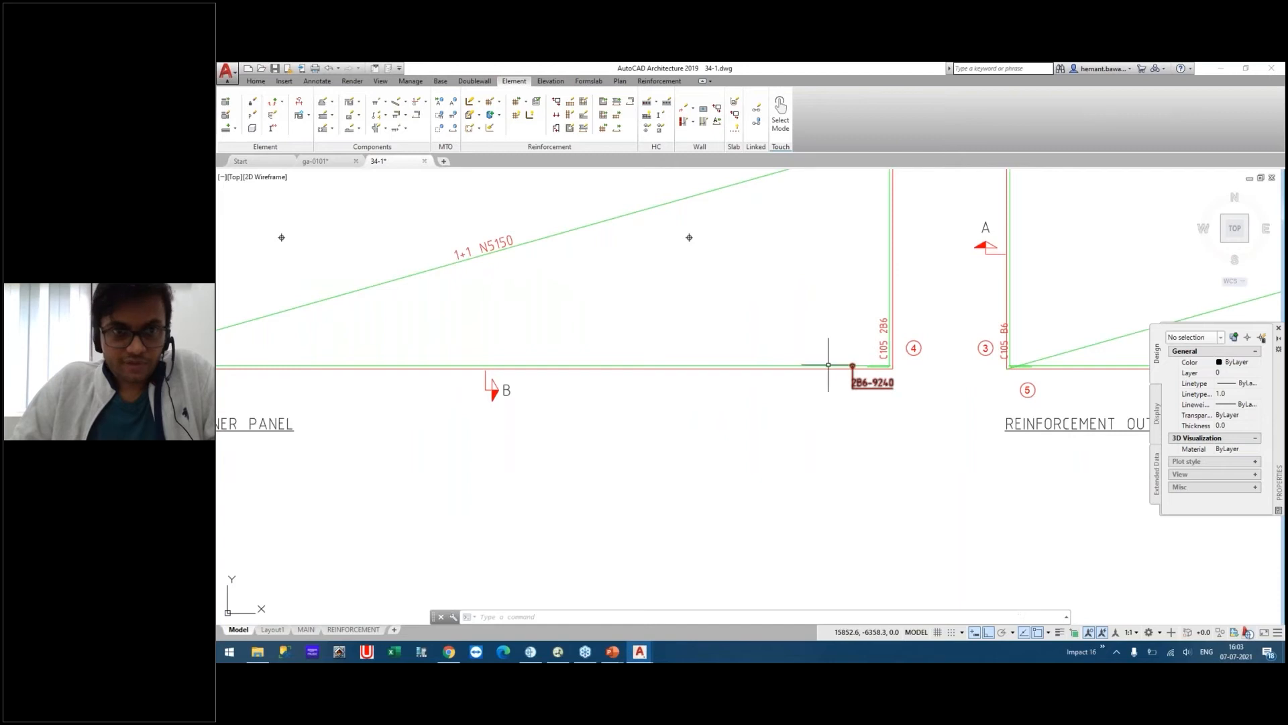
Inspect the edge bar labels around the reinforcement outer panel, including 1B8-9240, 1B6-9240 and C105 B6.
{"action": "scroll", "coordinate": [788, 360], "scroll_direction": "down", "scroll_amount": 2}
{"action": "middle_click_drag", "start_coordinate": [863, 390], "coordinate": [636, 376]}
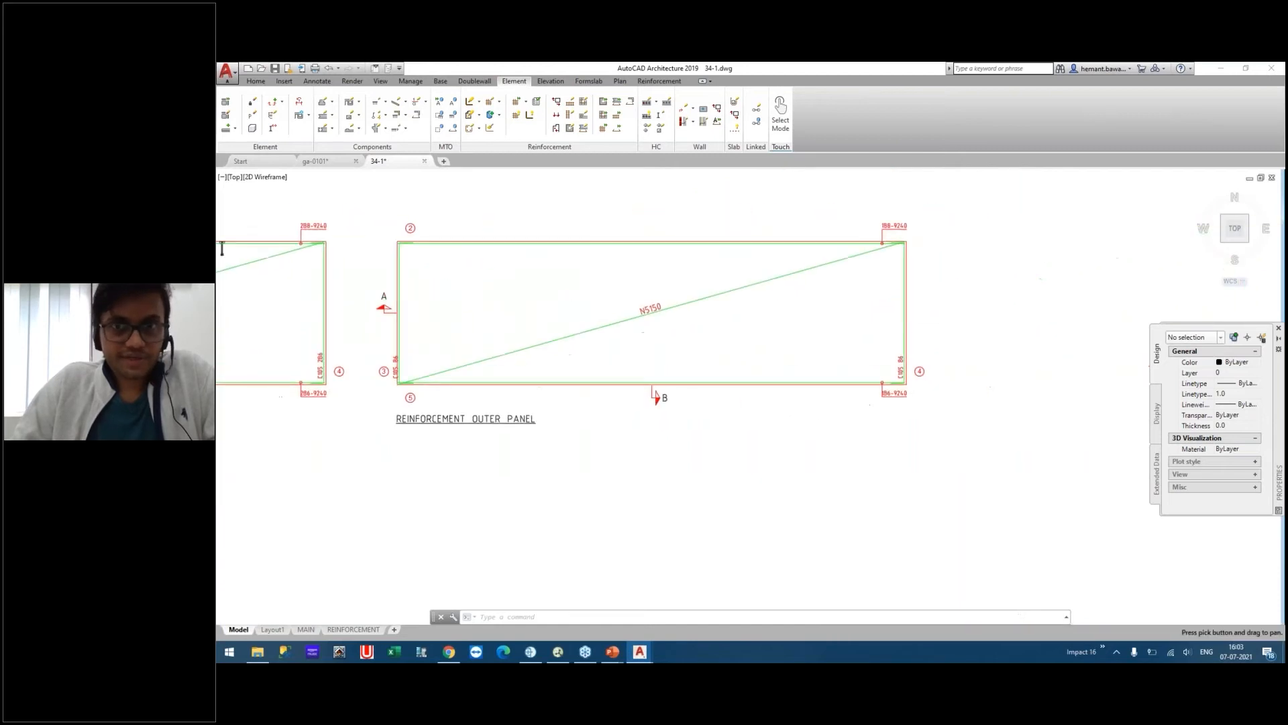
{"action": "mouse_move", "coordinate": [554, 368]}
{"action": "middle_mouse_down"}
{"action": "mouse_move", "coordinate": [646, 376]}
{"action": "mouse_move", "coordinate": [532, 378]}
{"action": "middle_mouse_up"}
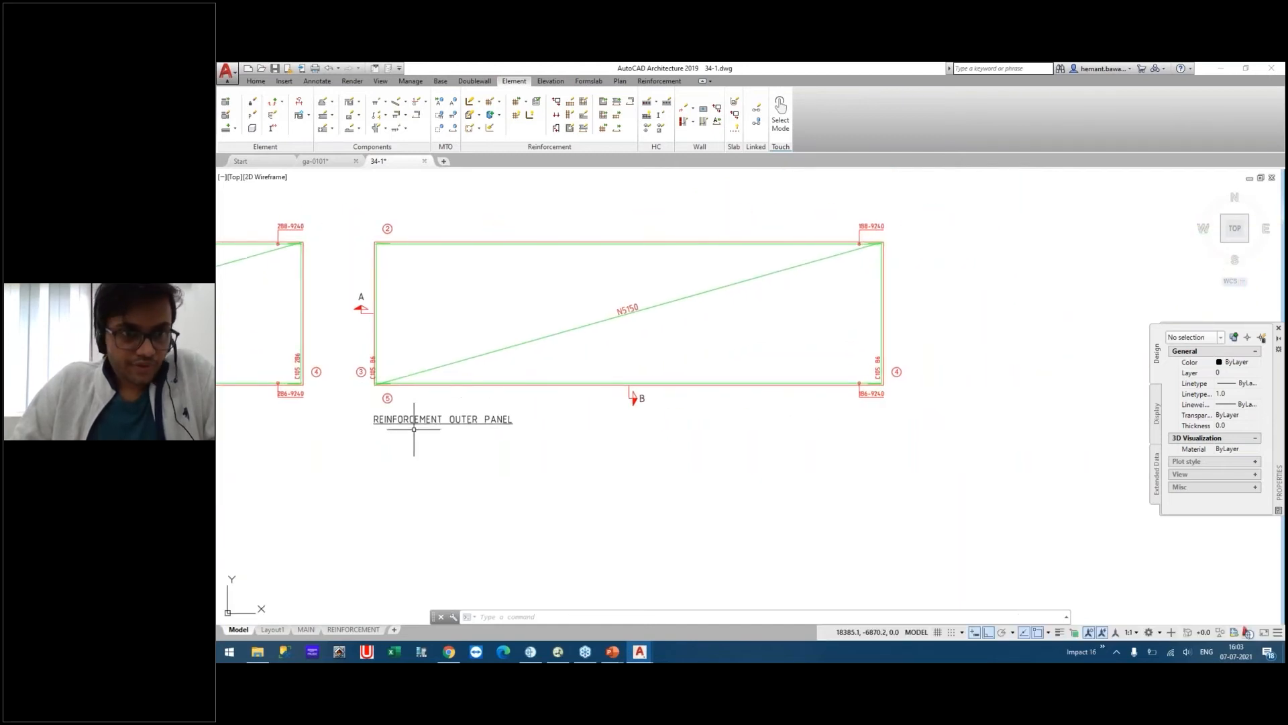
{"action": "scroll", "coordinate": [500, 433], "scroll_direction": "up", "scroll_amount": 2}
{"action": "middle_click_drag", "start_coordinate": [418, 292], "coordinate": [413, 447]}
{"action": "mouse_move", "coordinate": [748, 385]}
{"action": "middle_mouse_down"}
{"action": "mouse_move", "coordinate": [501, 348]}
{"action": "mouse_move", "coordinate": [443, 369]}
{"action": "middle_mouse_up"}
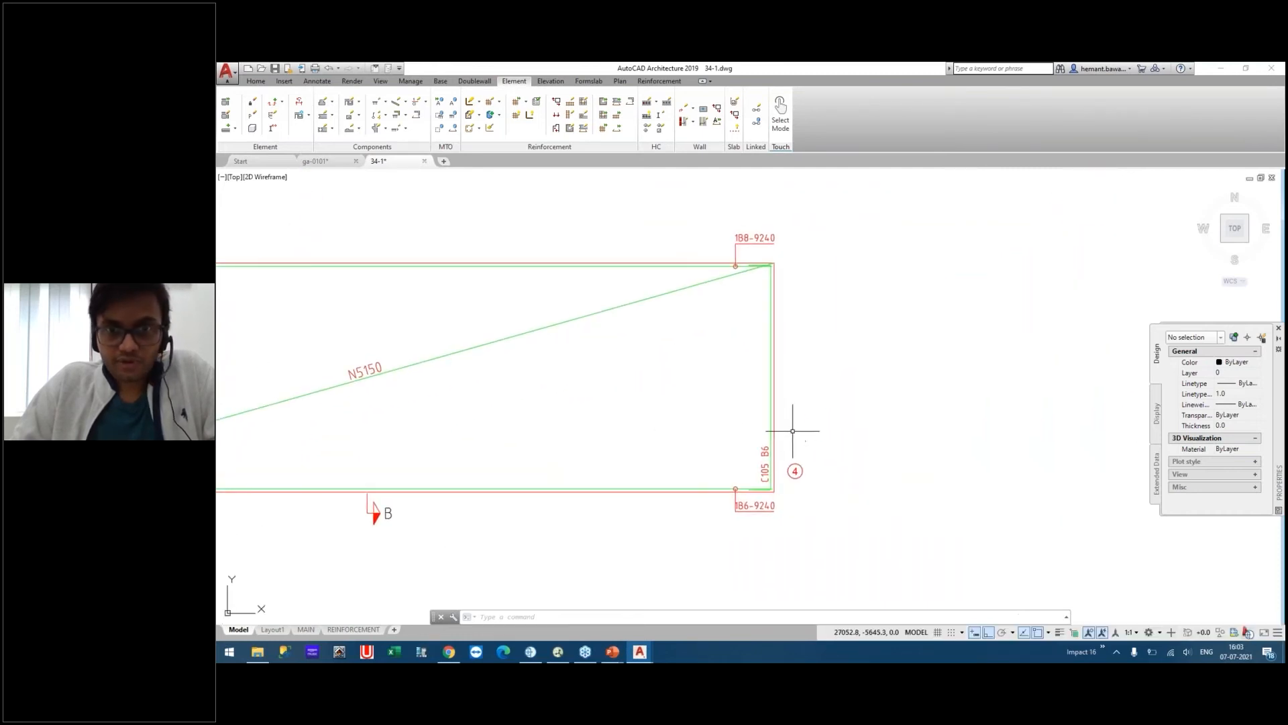
{"action": "scroll", "coordinate": [649, 392], "scroll_direction": "down", "scroll_amount": 4}
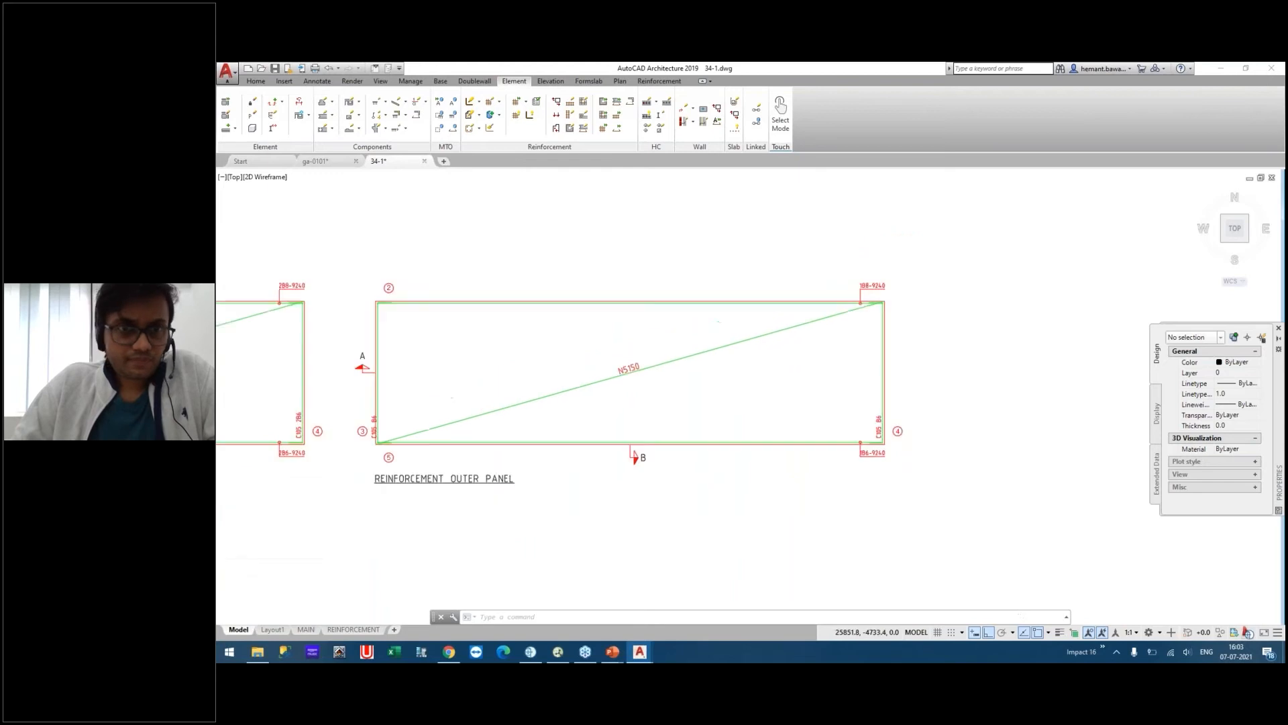
Compare the mesh reinforcement of the two panels, selecting the 1+1 N5150 label and the outer panel's N5150 label.
{"action": "scroll", "coordinate": [508, 337], "scroll_direction": "up", "scroll_amount": 4}
{"action": "left_click", "coordinate": [572, 344]}
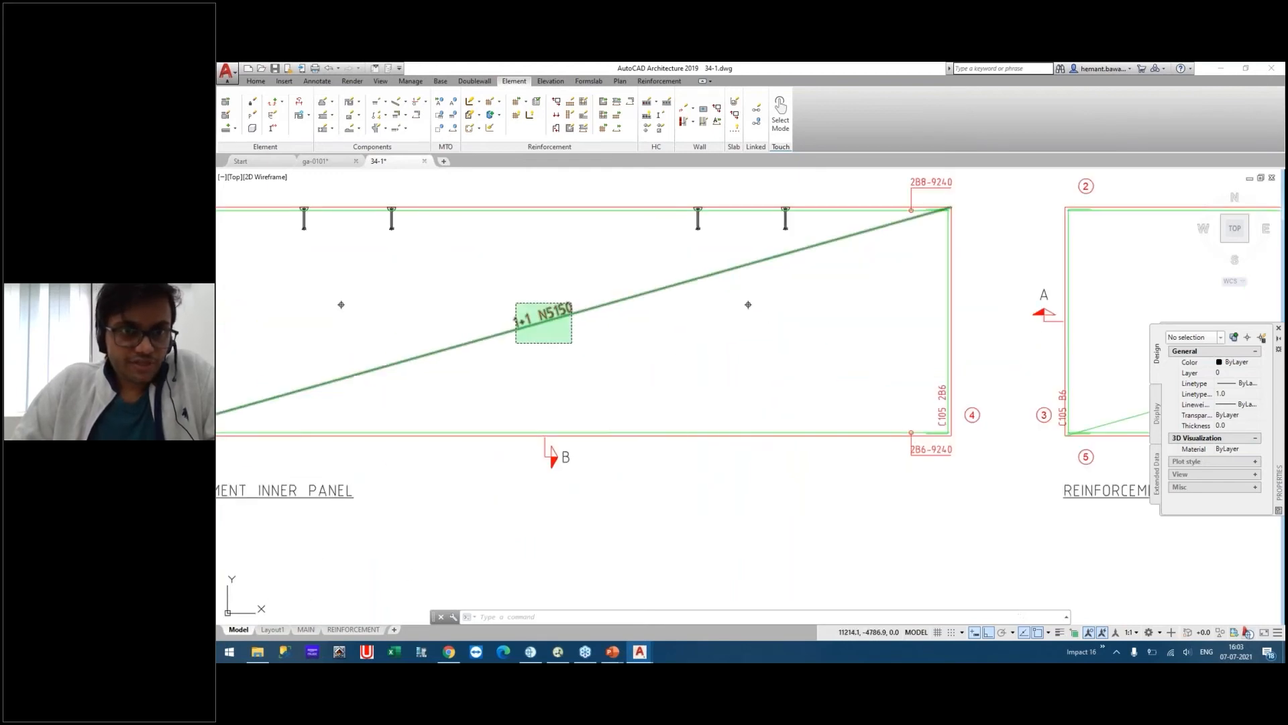
{"action": "left_click", "coordinate": [517, 302]}
{"action": "scroll", "coordinate": [444, 328], "scroll_direction": "down", "scroll_amount": 4}
{"action": "key", "text": "Escape"}
{"action": "scroll", "coordinate": [832, 336], "scroll_direction": "up", "scroll_amount": 4}
{"action": "left_click", "coordinate": [868, 328]}
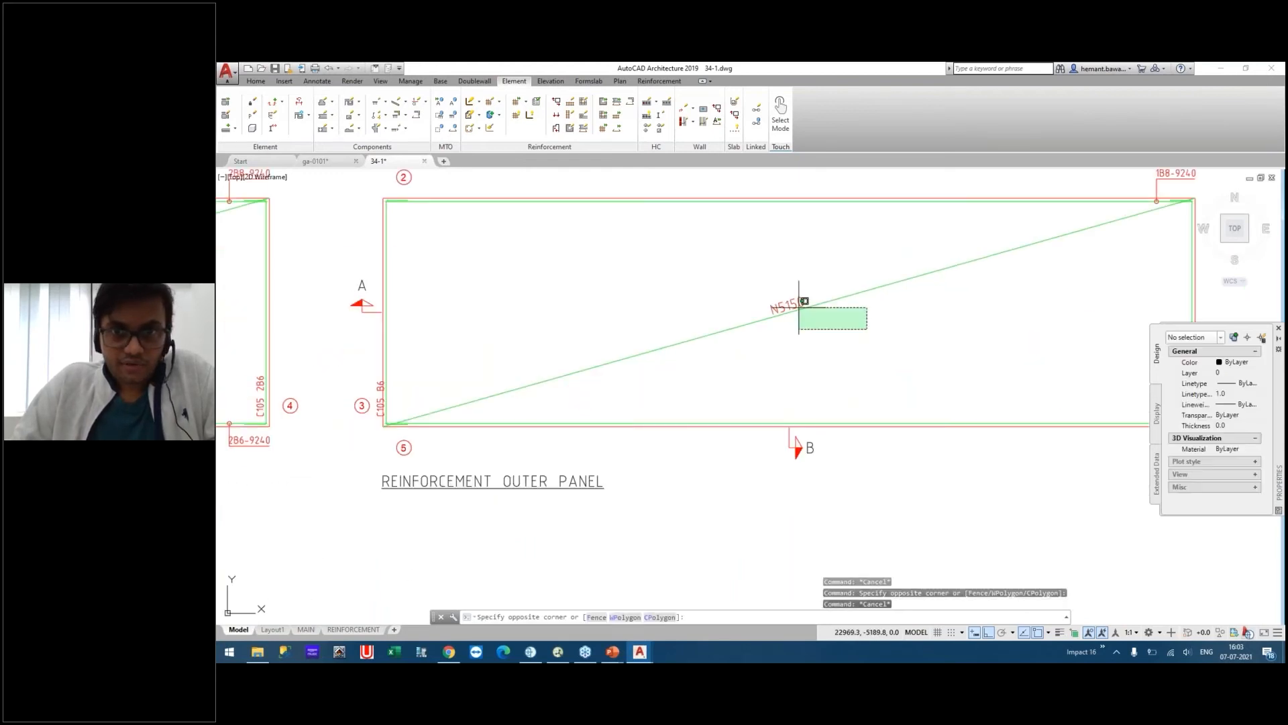
{"action": "left_click", "coordinate": [802, 300]}
{"action": "scroll", "coordinate": [827, 282], "scroll_direction": "down", "scroll_amount": 4}
{"action": "key", "text": "Escape"}
{"action": "scroll", "coordinate": [433, 288], "scroll_direction": "up", "scroll_amount": 5}
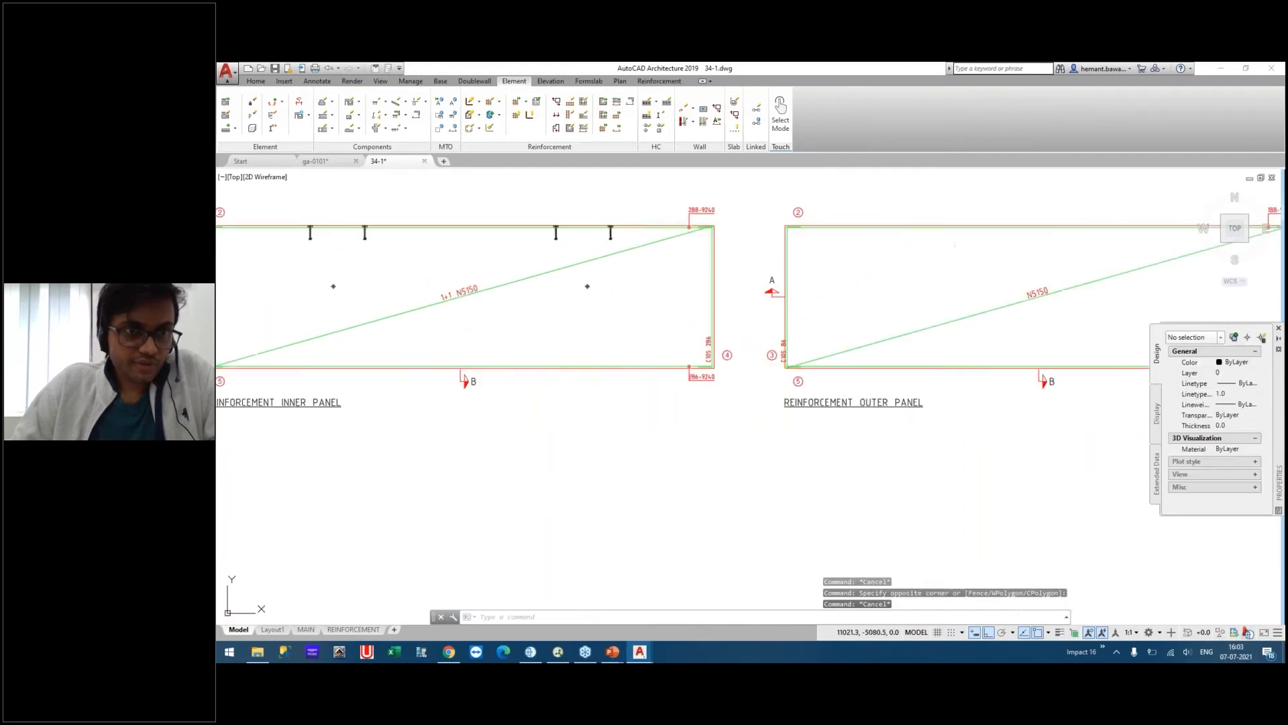
{"action": "key", "text": "Escape"}
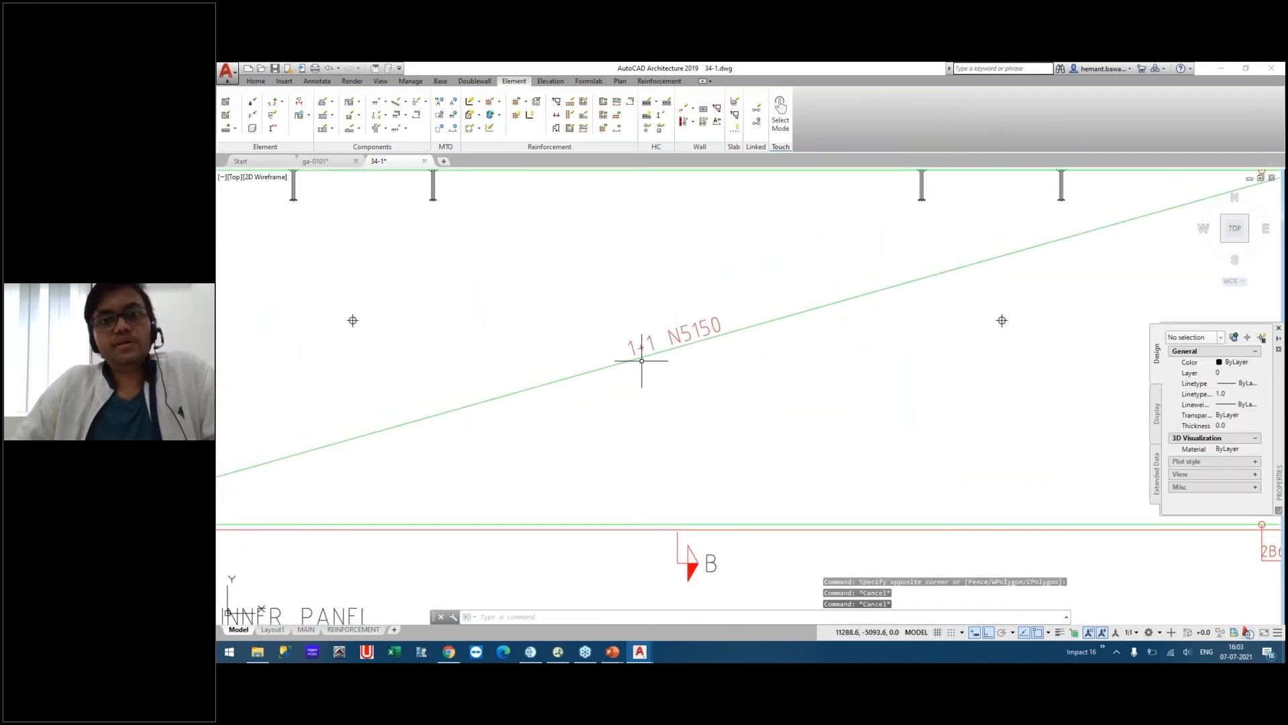
{"action": "scroll", "coordinate": [651, 345], "scroll_direction": "down", "scroll_amount": 5}
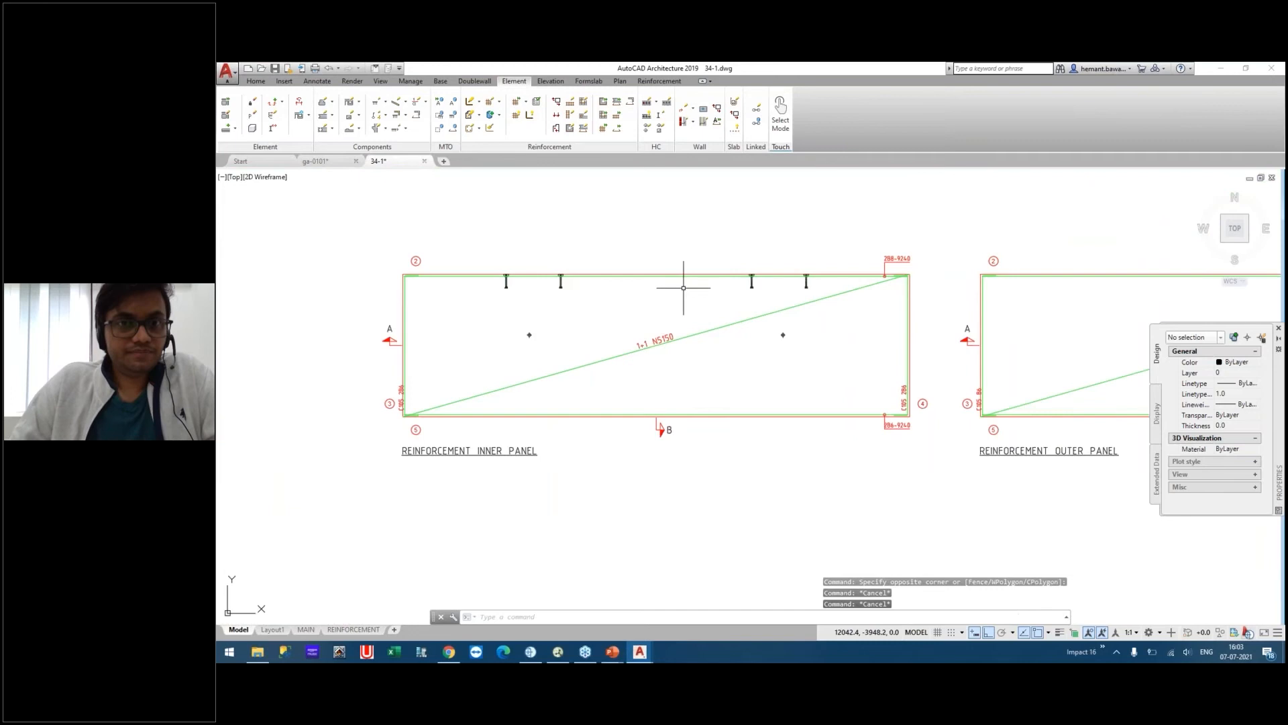
Examine the upper end of the wall's vertical section and select the two mesh layers in the inner panel.
{"action": "middle_click_drag", "start_coordinate": [635, 299], "coordinate": [604, 405]}
{"action": "scroll", "coordinate": [584, 416], "scroll_direction": "down", "scroll_amount": 6}
{"action": "scroll", "coordinate": [733, 282], "scroll_direction": "up", "scroll_amount": 2}
{"action": "scroll", "coordinate": [746, 302], "scroll_direction": "up", "scroll_amount": 3}
{"action": "middle_click_drag", "start_coordinate": [722, 416], "coordinate": [671, 343]}
{"action": "scroll", "coordinate": [672, 343], "scroll_direction": "up", "scroll_amount": 3}
{"action": "mouse_move", "coordinate": [689, 255]}
{"action": "middle_mouse_down"}
{"action": "mouse_move", "coordinate": [674, 437]}
{"action": "mouse_move", "coordinate": [668, 402]}
{"action": "middle_mouse_up"}
{"action": "scroll", "coordinate": [622, 346], "scroll_direction": "up", "scroll_amount": 4}
{"action": "middle_click_drag", "start_coordinate": [621, 343], "coordinate": [645, 377]}
{"action": "scroll", "coordinate": [590, 252], "scroll_direction": "up", "scroll_amount": 6}
{"action": "left_click", "coordinate": [683, 336]}
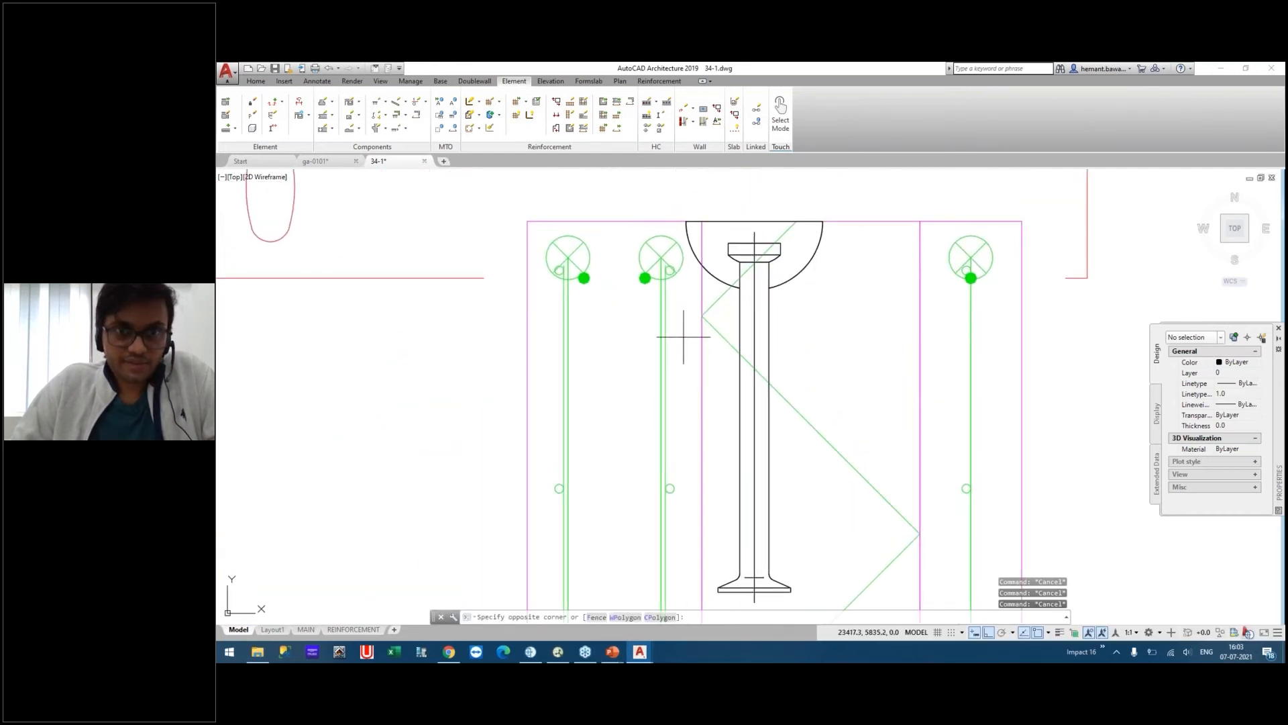
{"action": "left_click", "coordinate": [638, 365]}
{"action": "left_click", "coordinate": [582, 340]}
{"action": "left_click", "coordinate": [557, 369]}
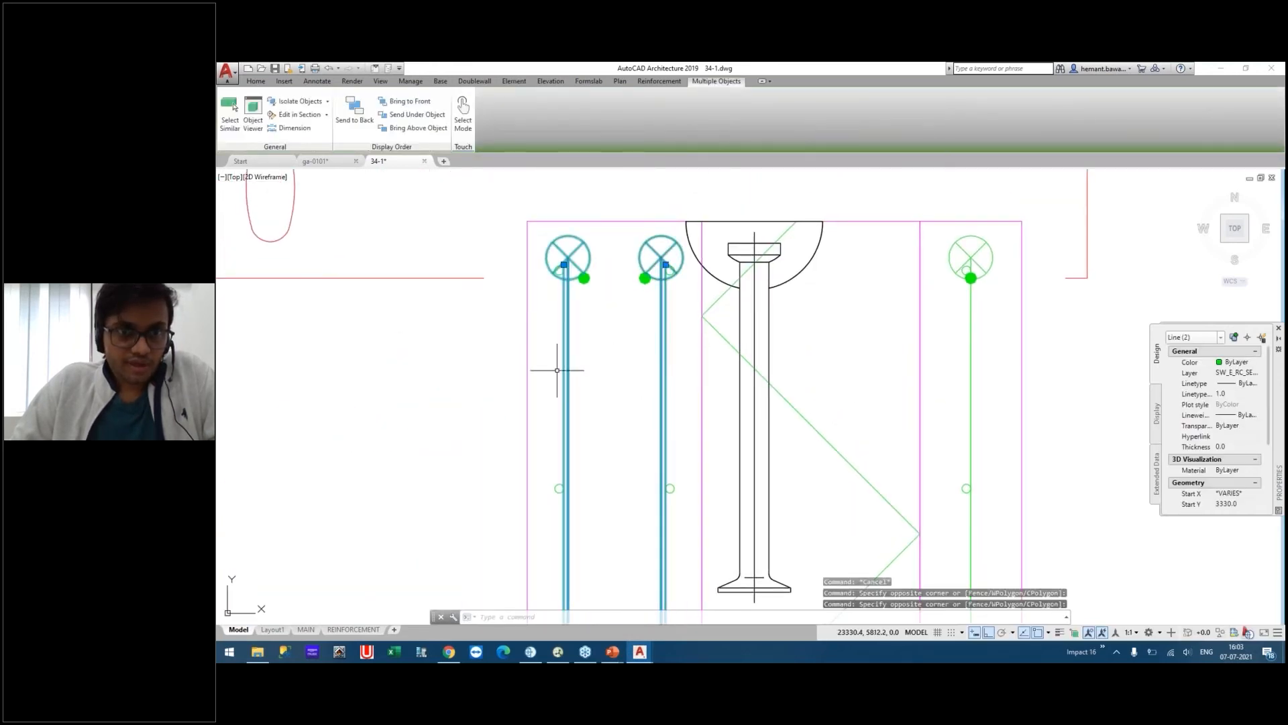
{"action": "key", "text": "Escape"}
{"action": "key", "text": "Escape"}
Measure the concrete cover from the inner panel's mesh bar to the panel's exposed face in the section.
{"action": "mouse_move", "coordinate": [605, 324]}
{"action": "middle_mouse_down"}
{"action": "mouse_move", "coordinate": [557, 273]}
{"action": "mouse_move", "coordinate": [574, 266]}
{"action": "middle_mouse_up"}
{"action": "left_click", "coordinate": [574, 266]}
{"action": "key", "text": "Escape"}
{"action": "key", "text": "Escape"}
{"action": "type", "text": "5"}
{"action": "key", "text": "space"}
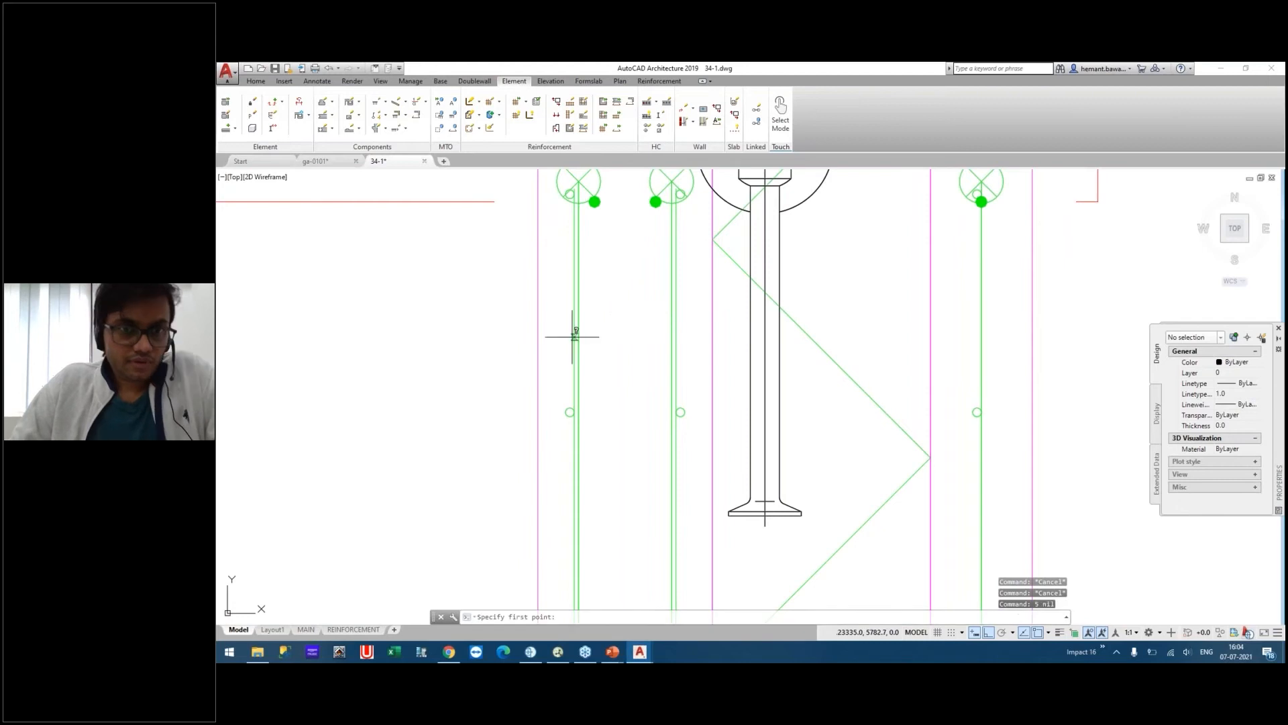
{"action": "scroll", "coordinate": [574, 336], "scroll_direction": "up", "scroll_amount": 2}
{"action": "left_click", "coordinate": [575, 312]}
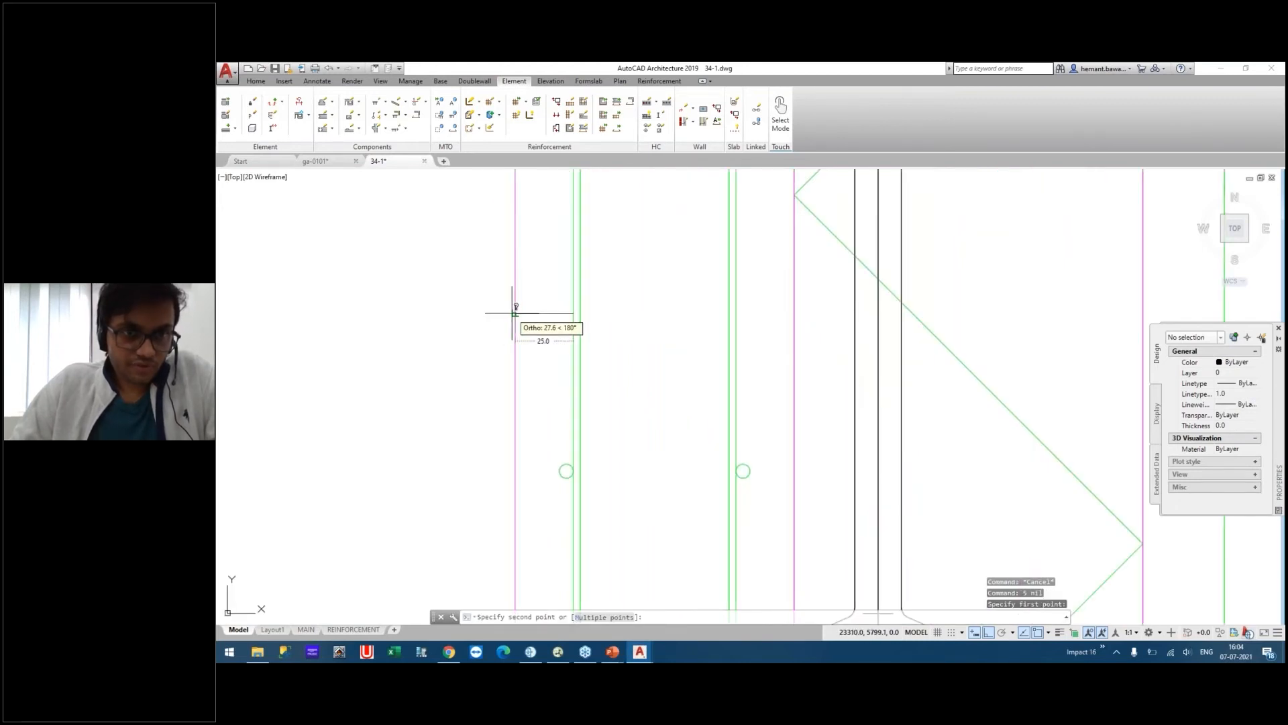
{"action": "key", "text": "Escape"}
Measure the horizontal distance from the solid edge bar at the section's upper end to the inner panel's exposed face, and select that bar.
{"action": "scroll", "coordinate": [643, 261], "scroll_direction": "down", "scroll_amount": 3}
{"action": "scroll", "coordinate": [574, 322], "scroll_direction": "up", "scroll_amount": 5}
{"action": "type", "text": "5"}
{"action": "key", "text": "space"}
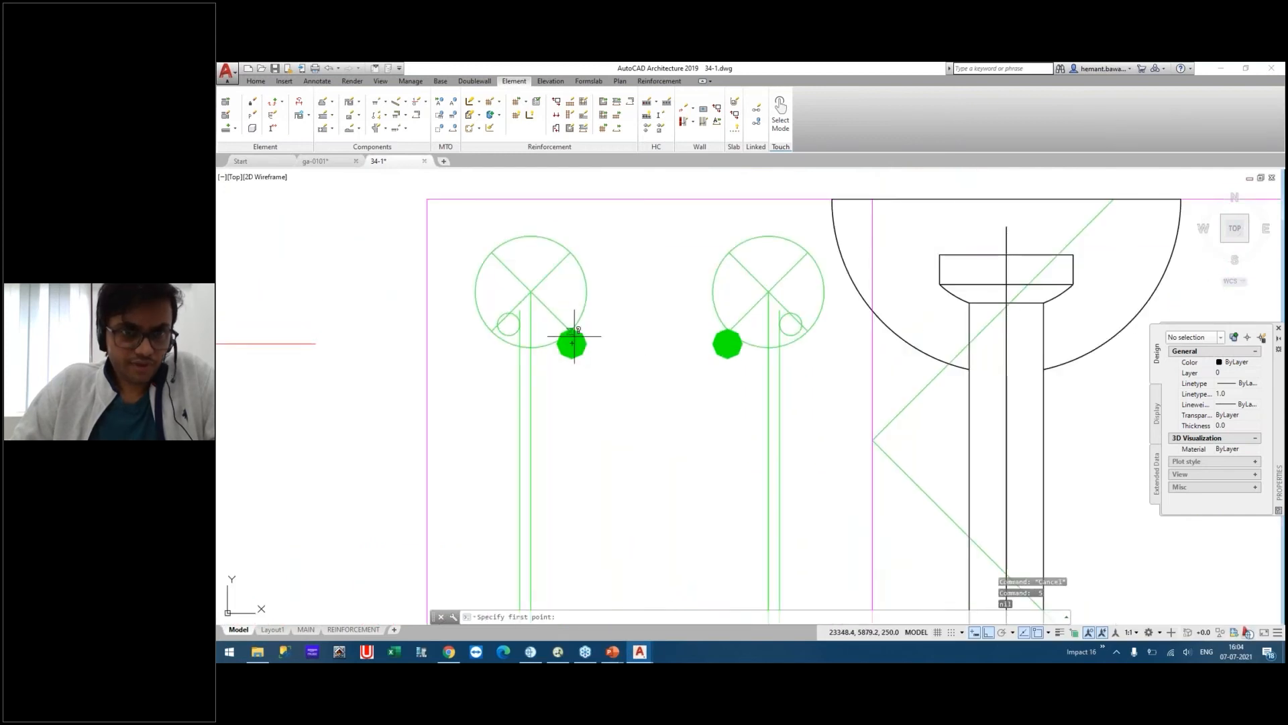
{"action": "left_click", "coordinate": [572, 343]}
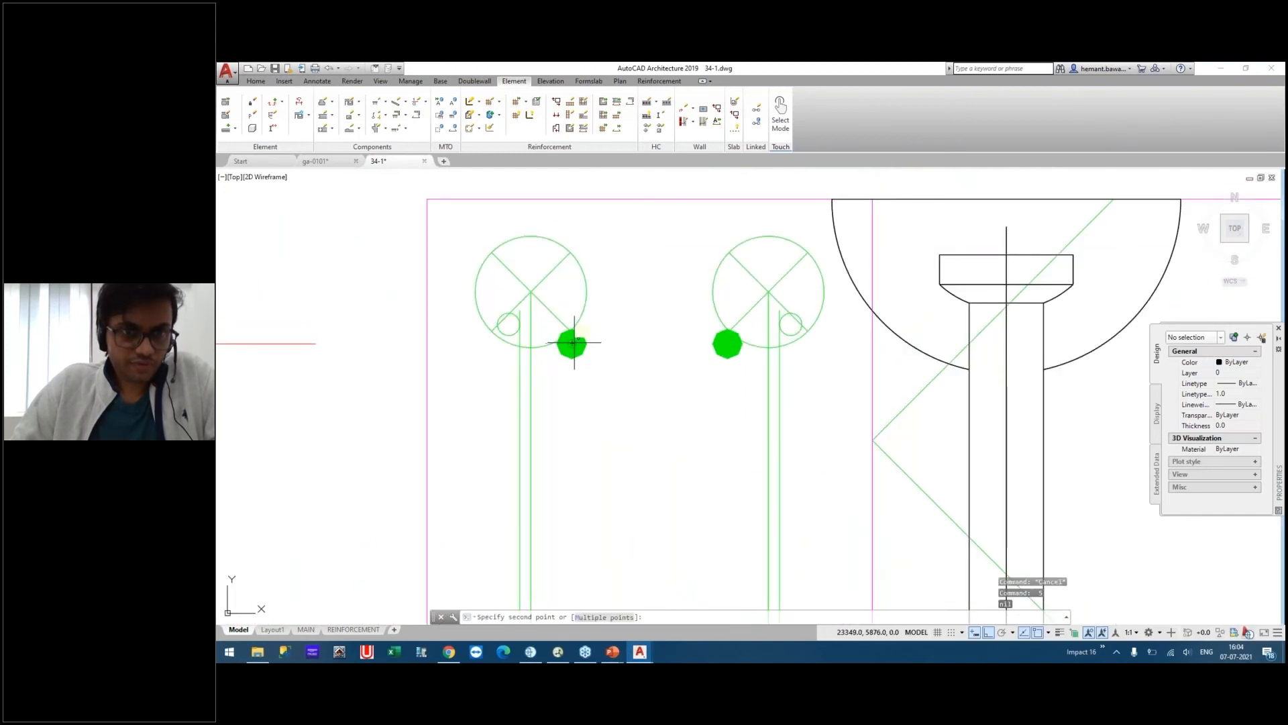
{"action": "left_click", "coordinate": [424, 343]}
{"action": "key", "text": "Escape"}
{"action": "middle_click_drag", "start_coordinate": [633, 333], "coordinate": [696, 282]}
{"action": "left_click", "coordinate": [686, 306]}
{"action": "key", "text": "Escape"}
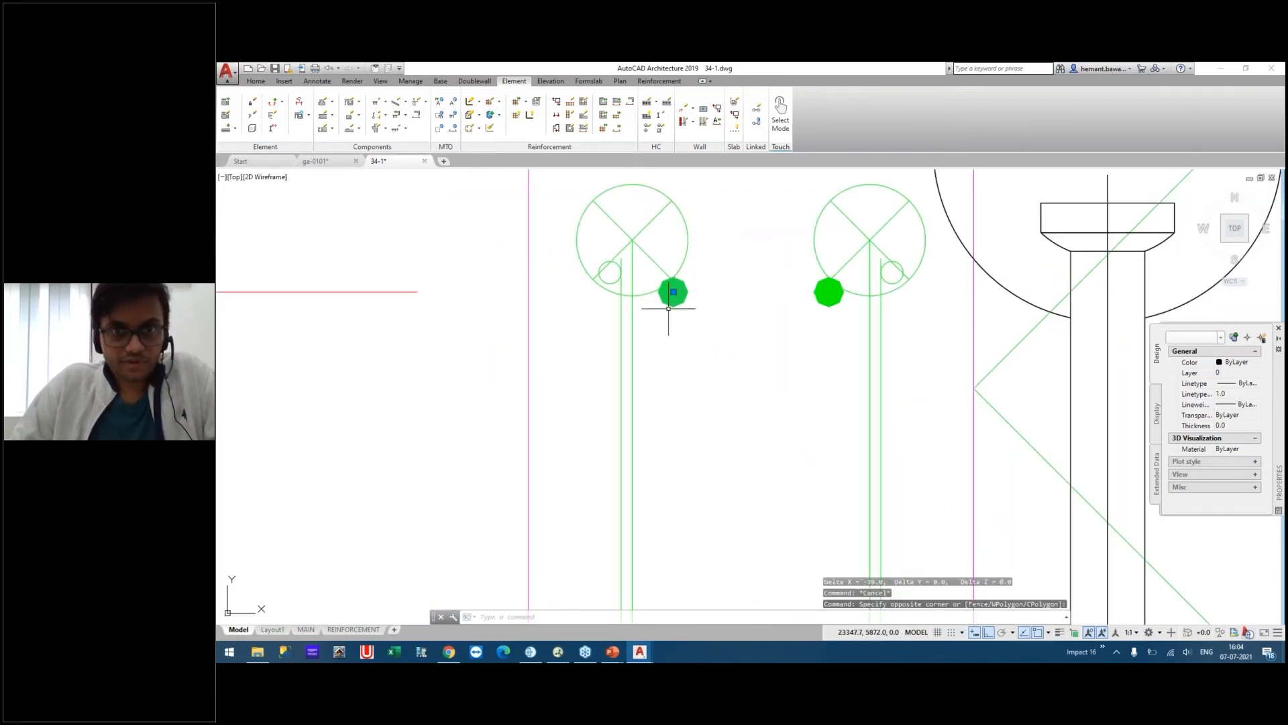
Measure the cover from the 2B8-9240 bar to the upper edge of the reinforcement inner panel.
{"action": "scroll", "coordinate": [600, 280], "scroll_direction": "down", "scroll_amount": 1}
{"action": "scroll", "coordinate": [669, 285], "scroll_direction": "down", "scroll_amount": 5}
{"action": "middle_click_drag", "start_coordinate": [691, 394], "coordinate": [791, 236]}
{"action": "scroll", "coordinate": [789, 263], "scroll_direction": "down", "scroll_amount": 6}
{"action": "middle_click_drag", "start_coordinate": [532, 284], "coordinate": [643, 210]}
{"action": "scroll", "coordinate": [657, 490], "scroll_direction": "up", "scroll_amount": 8}
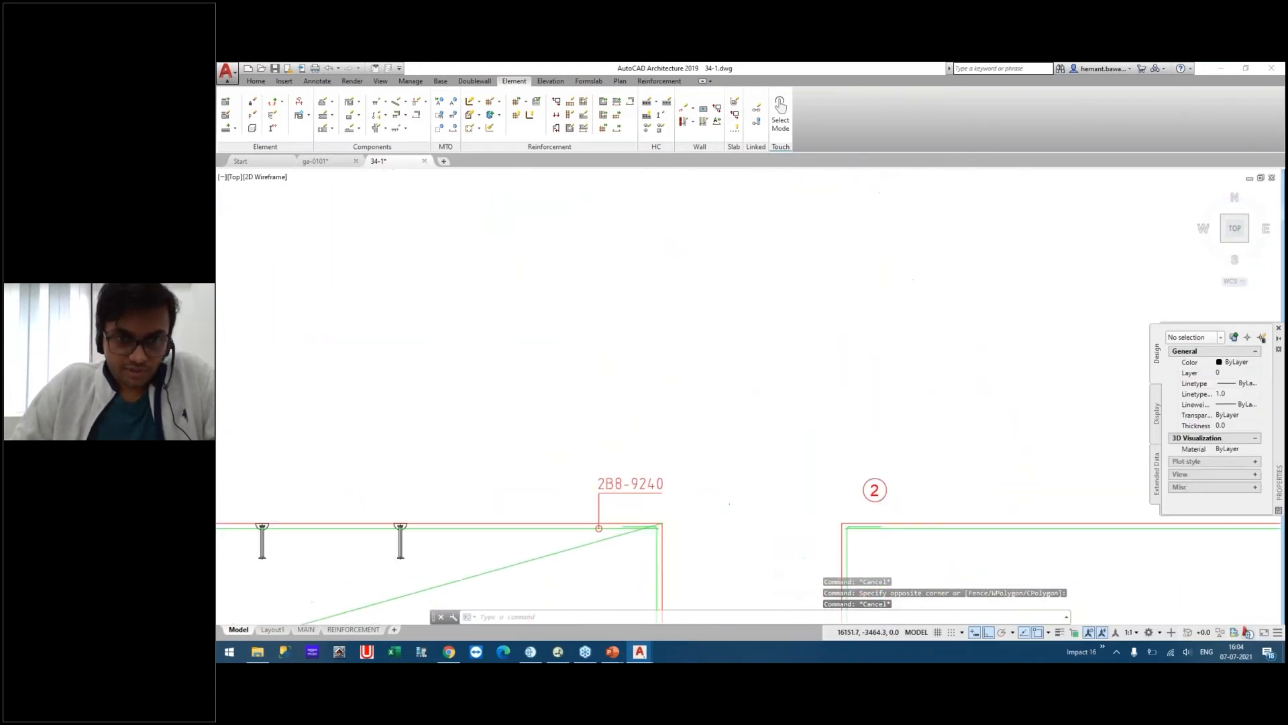
{"action": "middle_click_drag", "start_coordinate": [590, 316], "coordinate": [753, 323]}
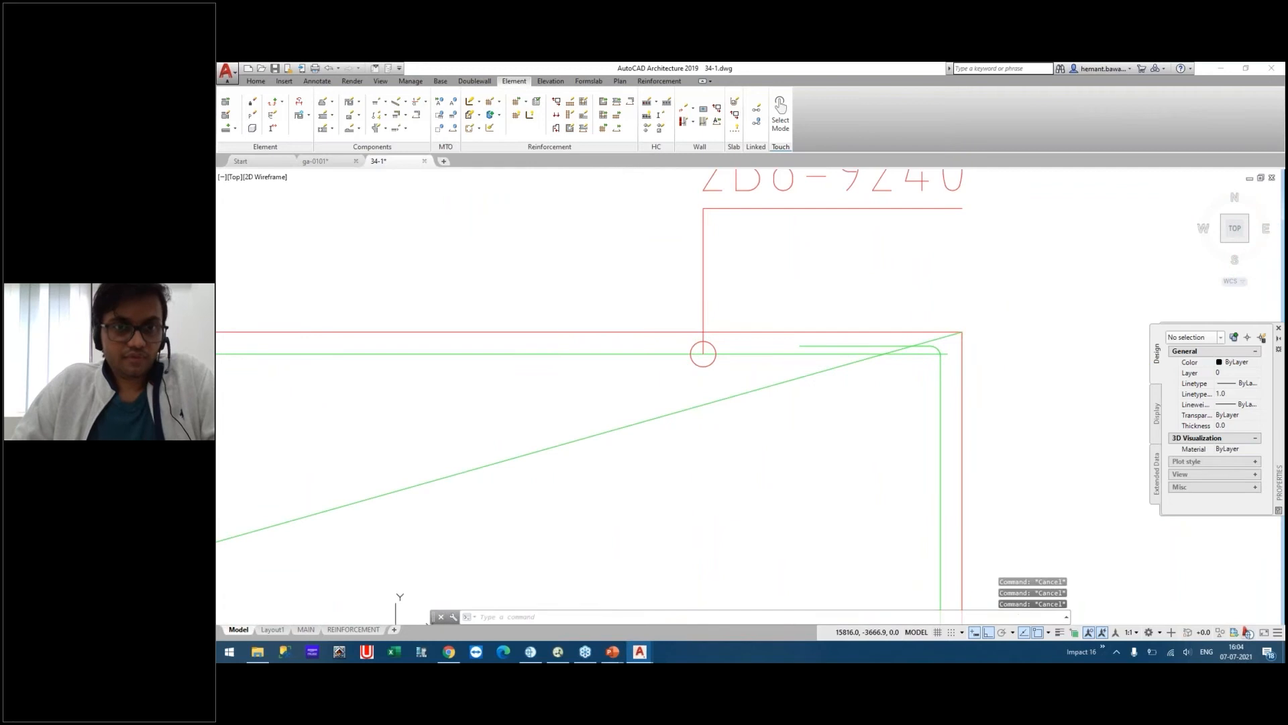
{"action": "left_click", "coordinate": [617, 353]}
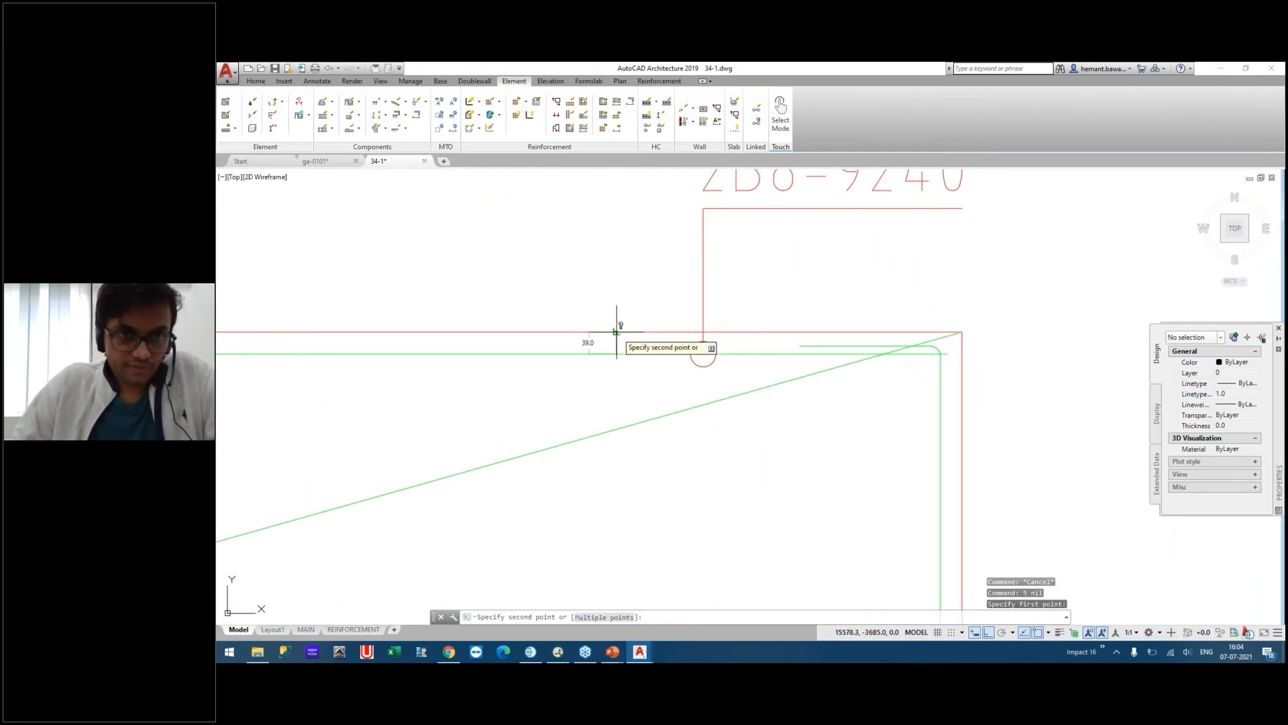
{"action": "left_click", "coordinate": [616, 331]}
Try to measure from the end of the 2B8-9240 bar to the inner panel's right-hand edge.
{"action": "middle_click_drag", "start_coordinate": [1013, 360], "coordinate": [765, 367]}
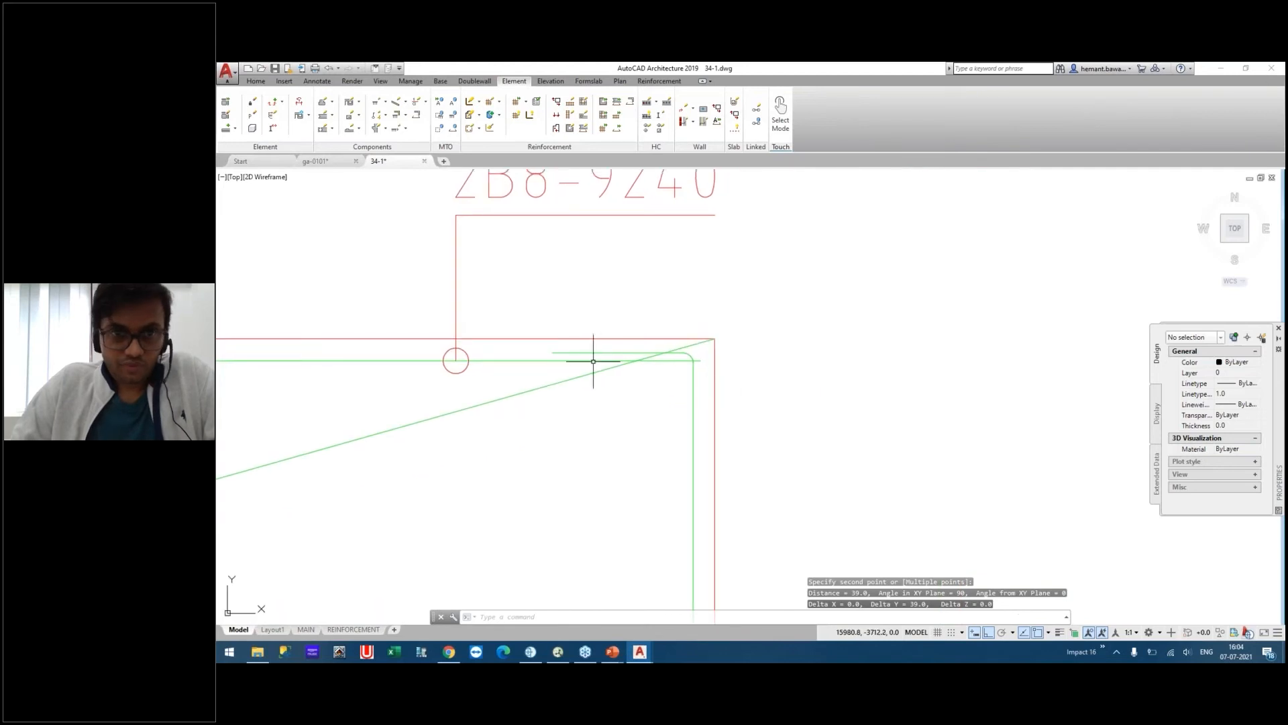
{"action": "scroll", "coordinate": [716, 355], "scroll_direction": "up", "scroll_amount": 2}
{"action": "key", "text": "Return"}
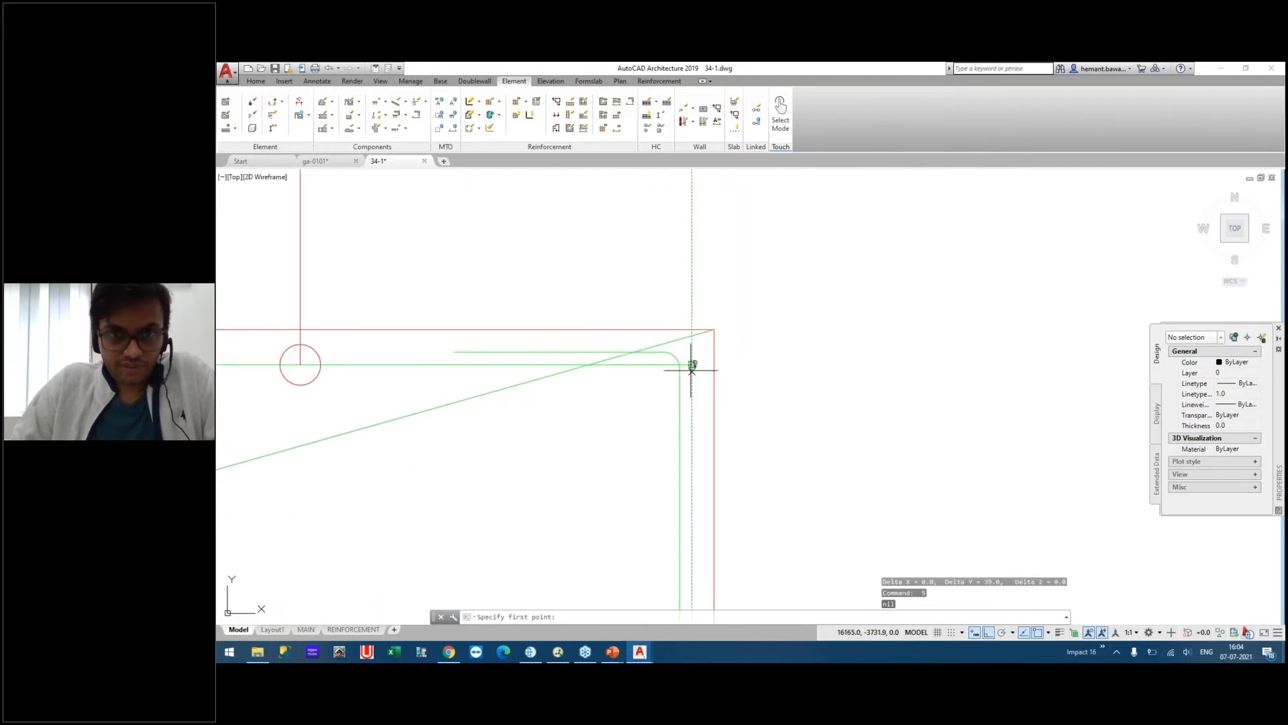
{"action": "left_click", "coordinate": [692, 366]}
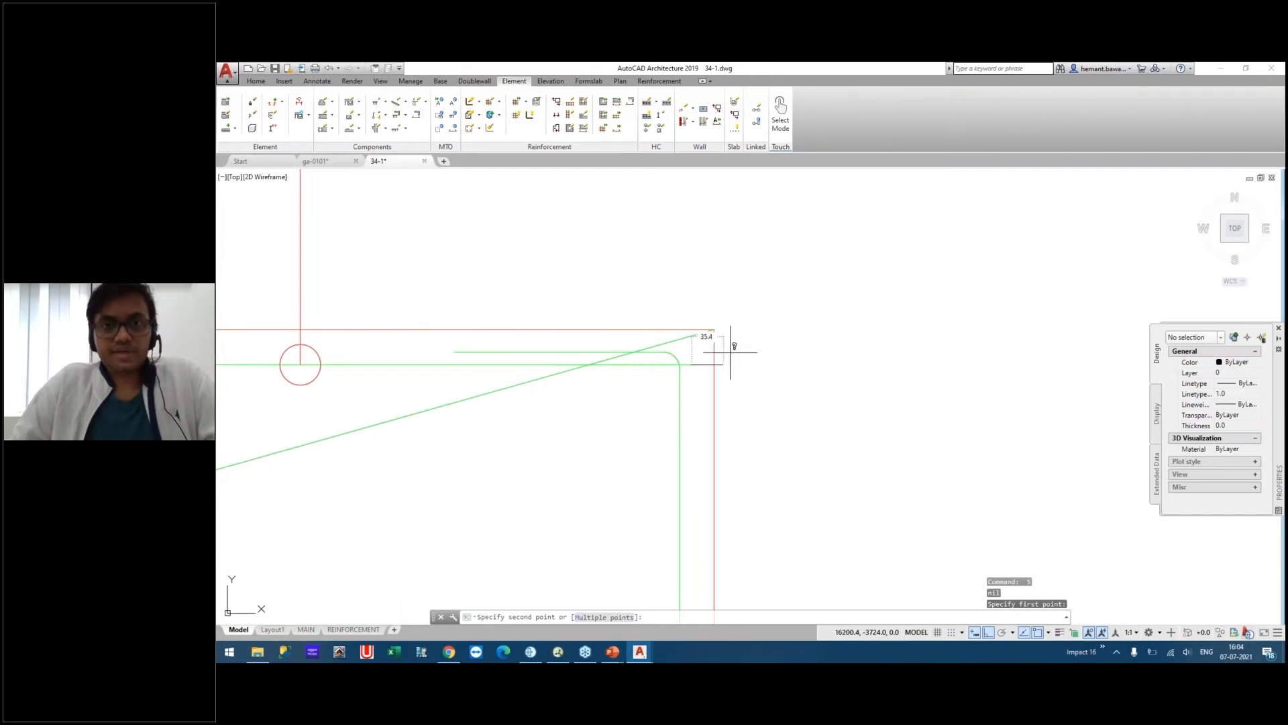
{"action": "scroll", "coordinate": [734, 345], "scroll_direction": "down", "scroll_amount": 6}
{"action": "key", "text": "Escape"}
{"action": "key", "text": "Escape"}
{"action": "scroll", "coordinate": [603, 245], "scroll_direction": "down", "scroll_amount": 6}
{"action": "key", "text": "Escape"}
{"action": "key", "text": "Escape"}
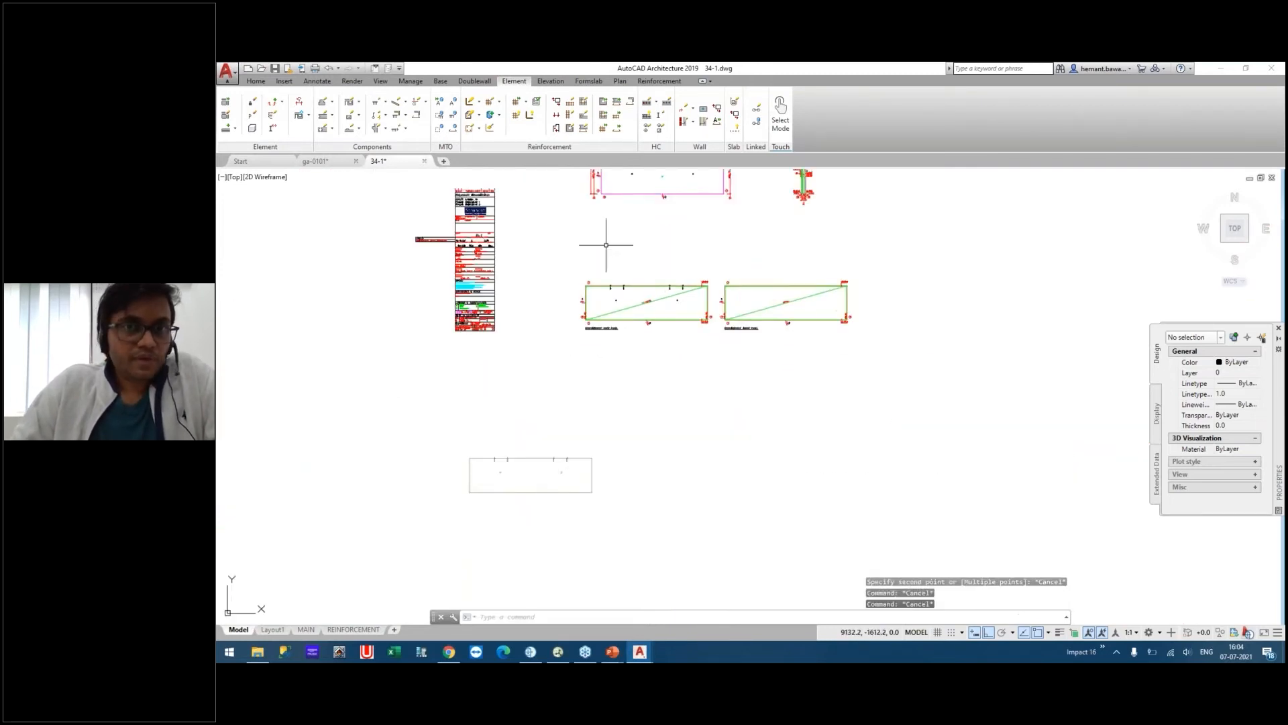
Review the inner and outer reinforcement panel views together, and open and close the reinforcement template list.
{"action": "scroll", "coordinate": [753, 340], "scroll_direction": "up", "scroll_amount": 6}
{"action": "middle_click_drag", "start_coordinate": [727, 258], "coordinate": [544, 152]}
{"action": "scroll", "coordinate": [671, 287], "scroll_direction": "down", "scroll_amount": 6}
{"action": "scroll", "coordinate": [709, 425], "scroll_direction": "up", "scroll_amount": 2}
{"action": "scroll", "coordinate": [575, 345], "scroll_direction": "up", "scroll_amount": 3}
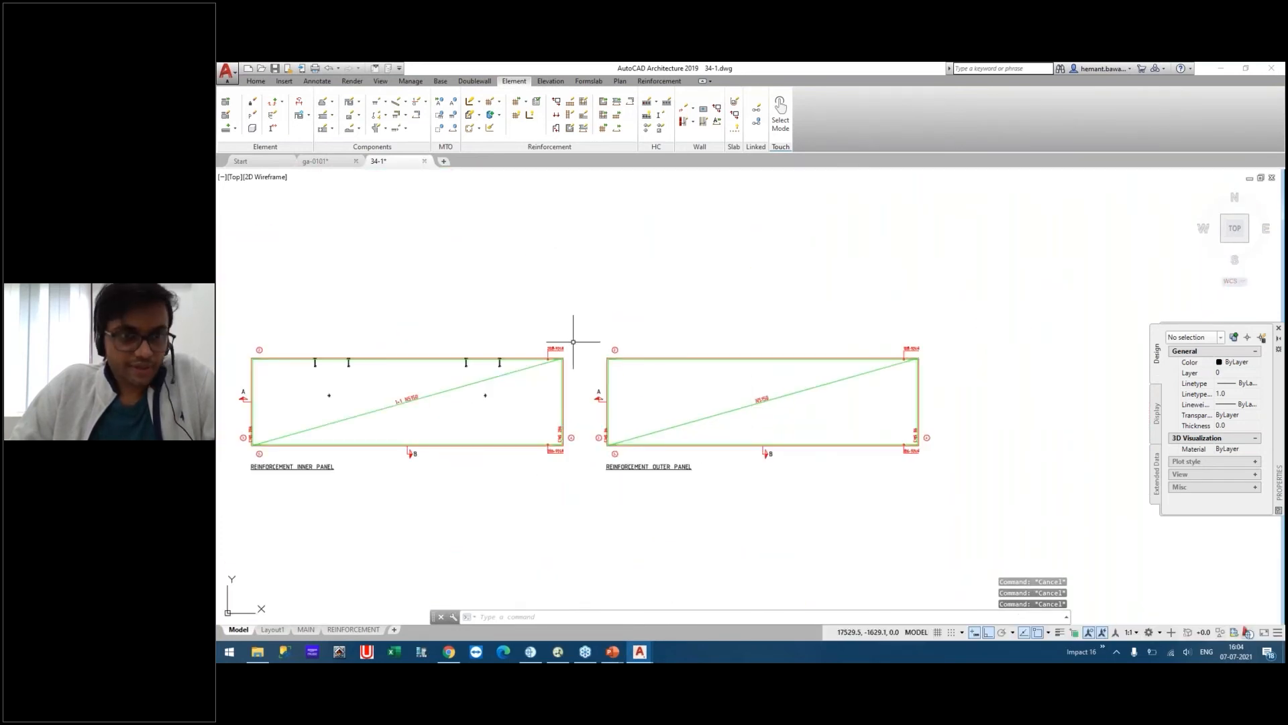
{"action": "mouse_move", "coordinate": [561, 302]}
{"action": "middle_mouse_down"}
{"action": "mouse_move", "coordinate": [693, 365]}
{"action": "mouse_move", "coordinate": [704, 388]}
{"action": "middle_mouse_up"}
{"action": "mouse_move", "coordinate": [463, 250]}
{"action": "middle_mouse_down"}
{"action": "mouse_move", "coordinate": [504, 274]}
{"action": "mouse_move", "coordinate": [560, 281]}
{"action": "middle_mouse_up"}
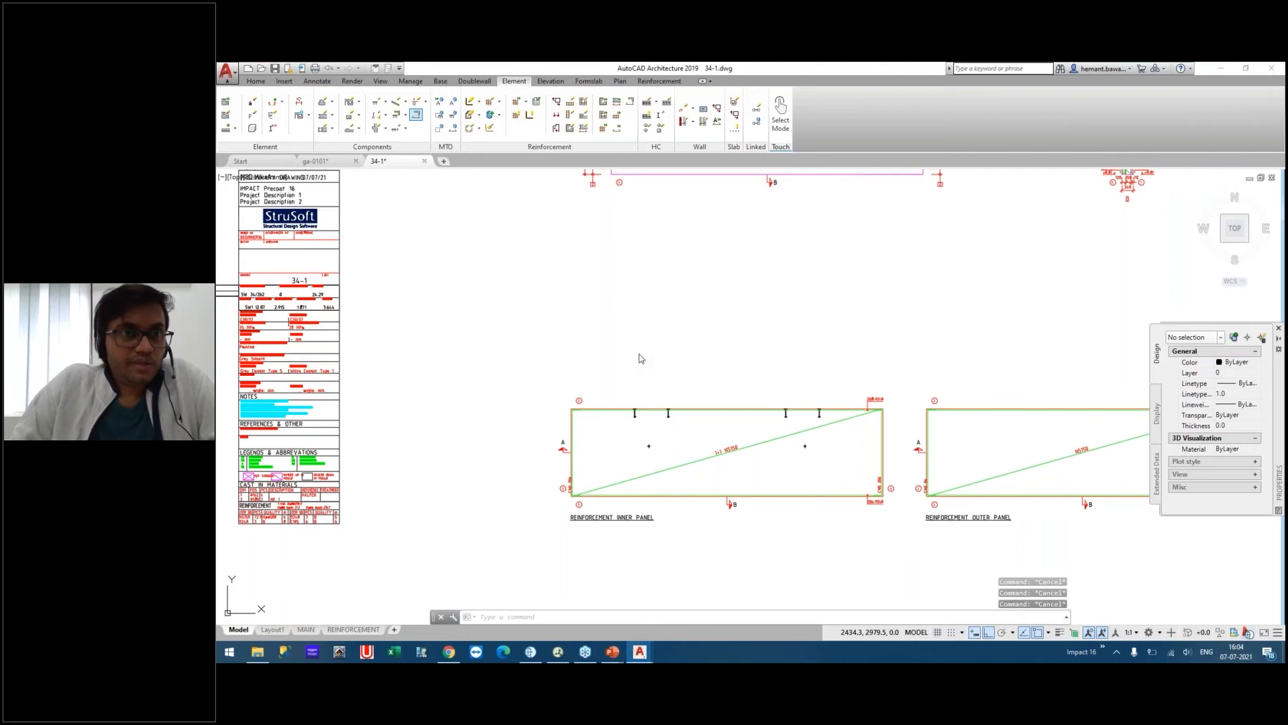
{"action": "left_click", "coordinate": [773, 457]}
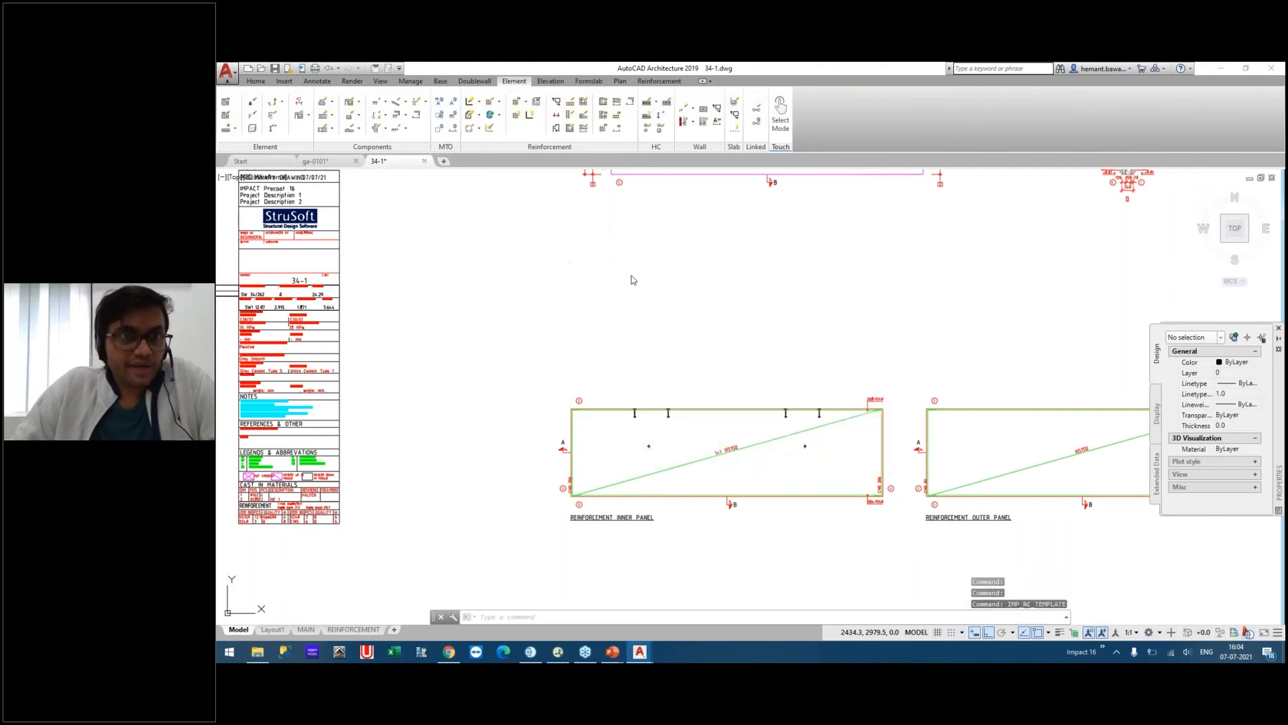
Assign endcap 34-SIDES to the wall's left and right outer edges and 34-TOP to its top edge, keeping the bottom edge at <NONE>.
{"action": "middle_click_drag", "start_coordinate": [548, 288], "coordinate": [608, 298]}
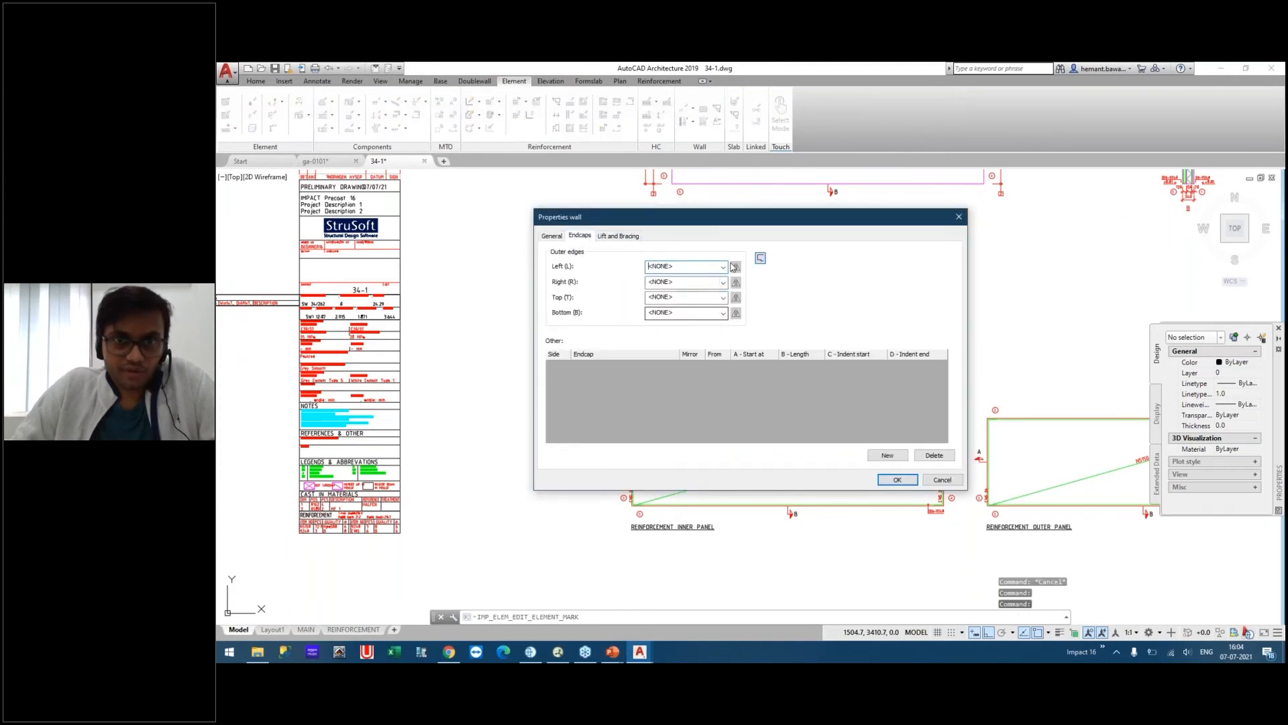
{"action": "left_click", "coordinate": [724, 267]}
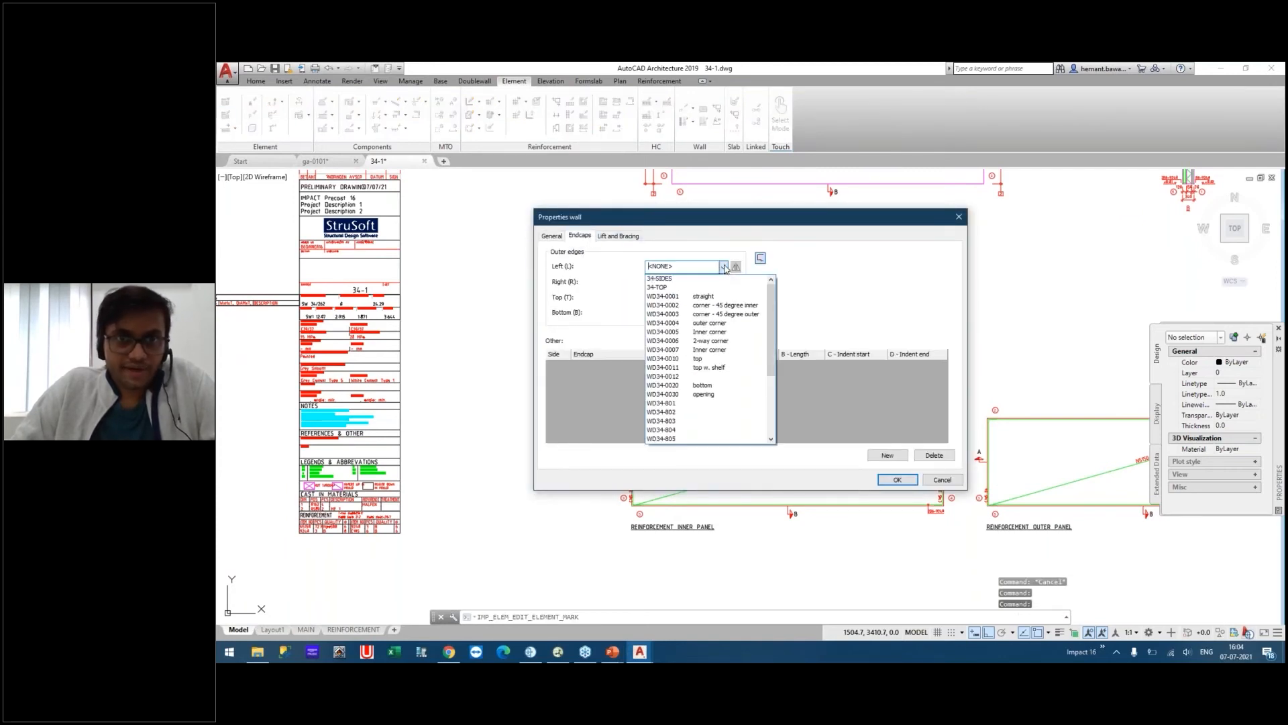
{"action": "left_click", "coordinate": [668, 279]}
{"action": "left_click", "coordinate": [718, 282]}
{"action": "left_click", "coordinate": [664, 296]}
{"action": "left_click", "coordinate": [724, 297]}
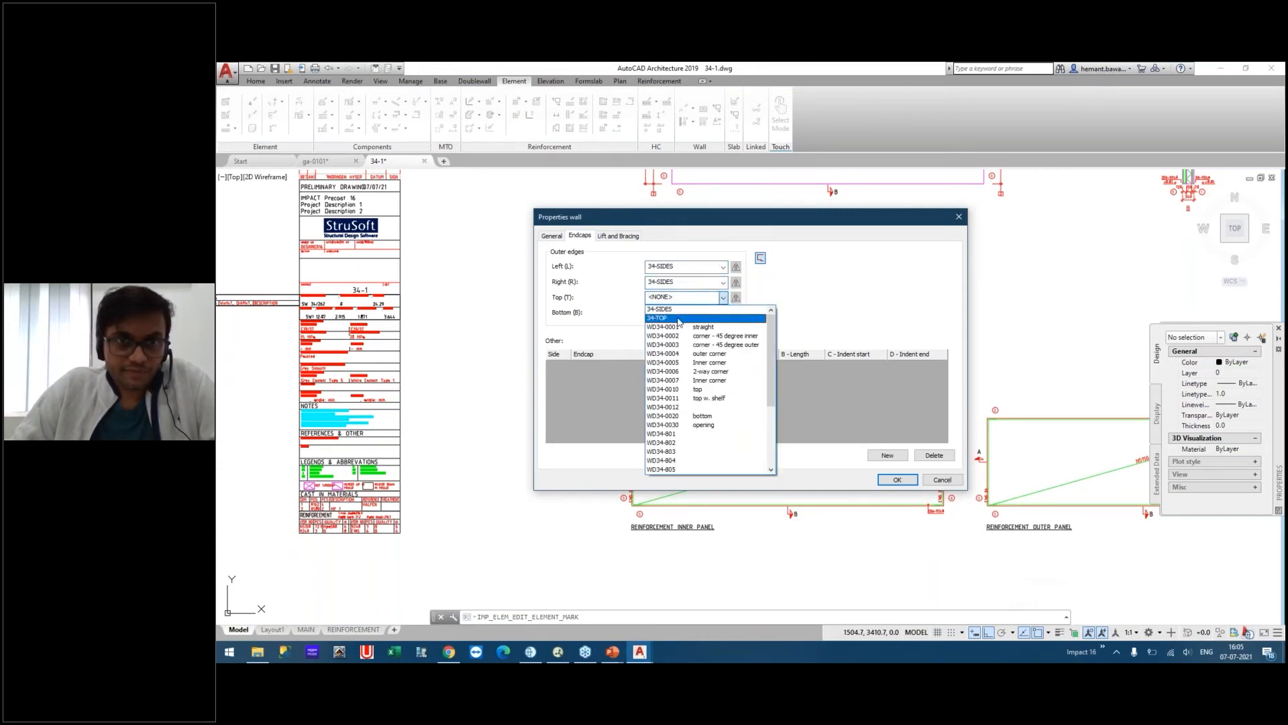
{"action": "left_click", "coordinate": [718, 316]}
{"action": "left_click", "coordinate": [725, 314]}
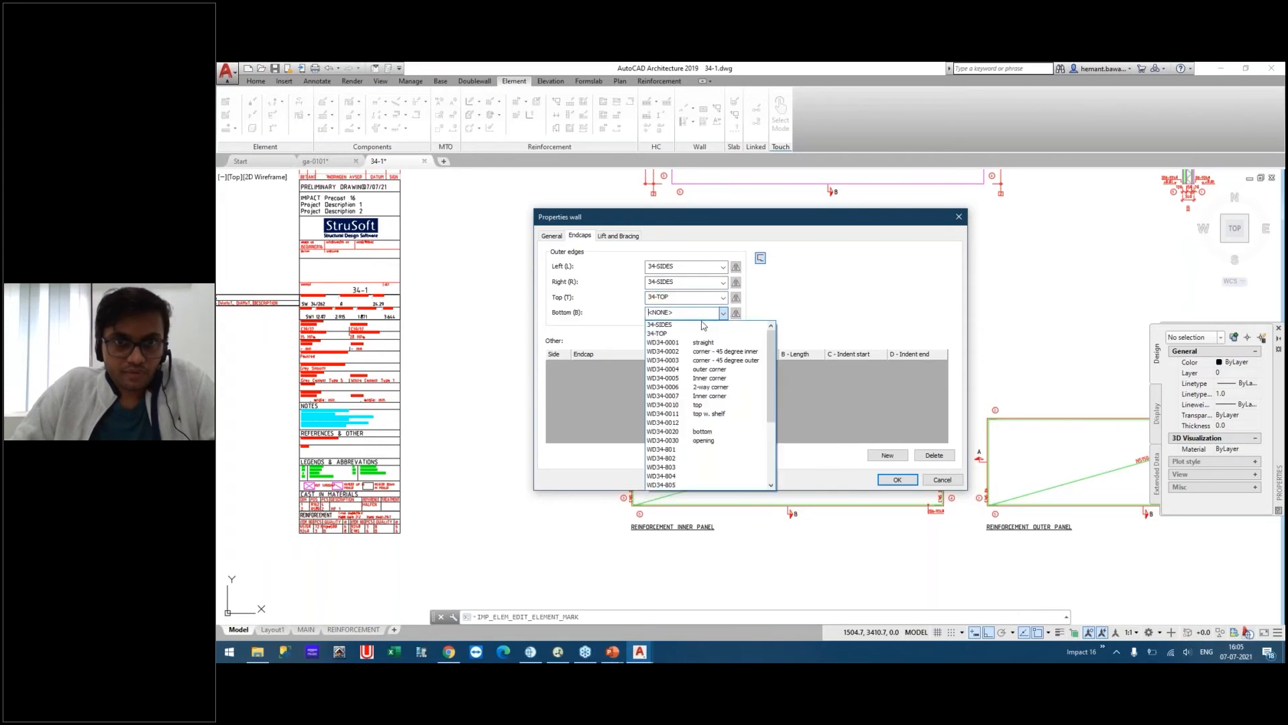
{"action": "left_click", "coordinate": [771, 362]}
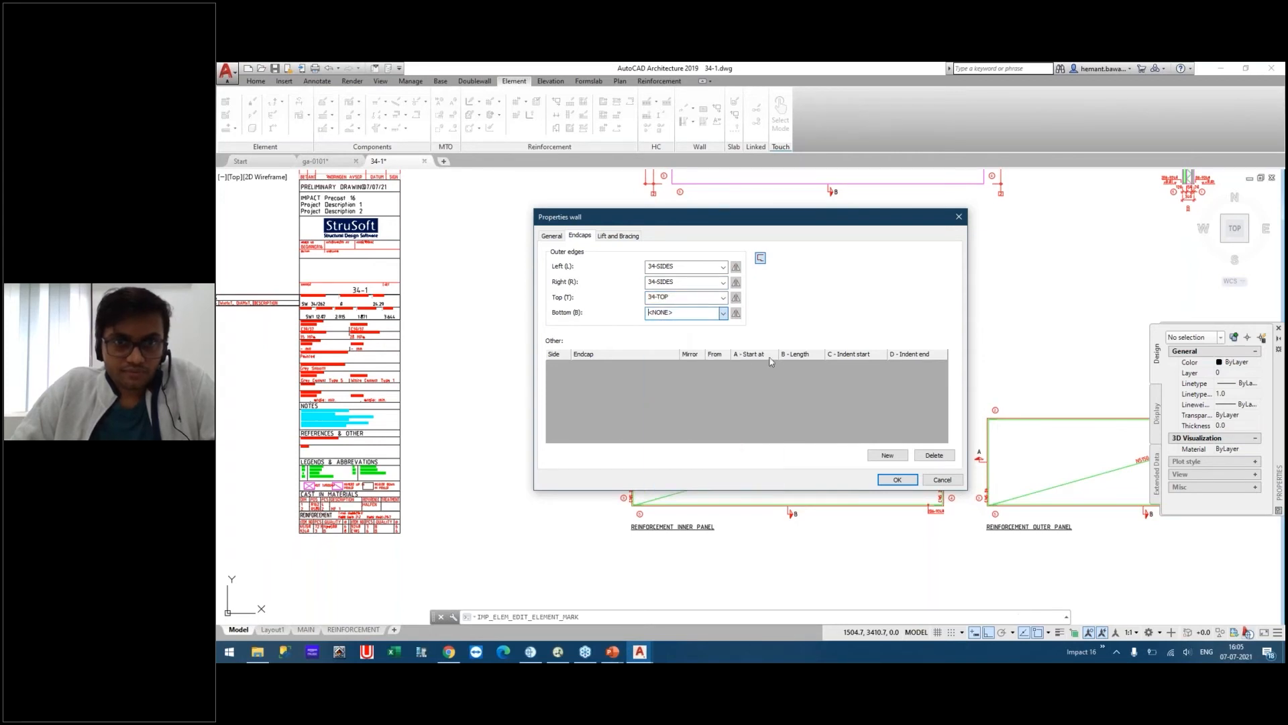
{"action": "left_click", "coordinate": [897, 480]}
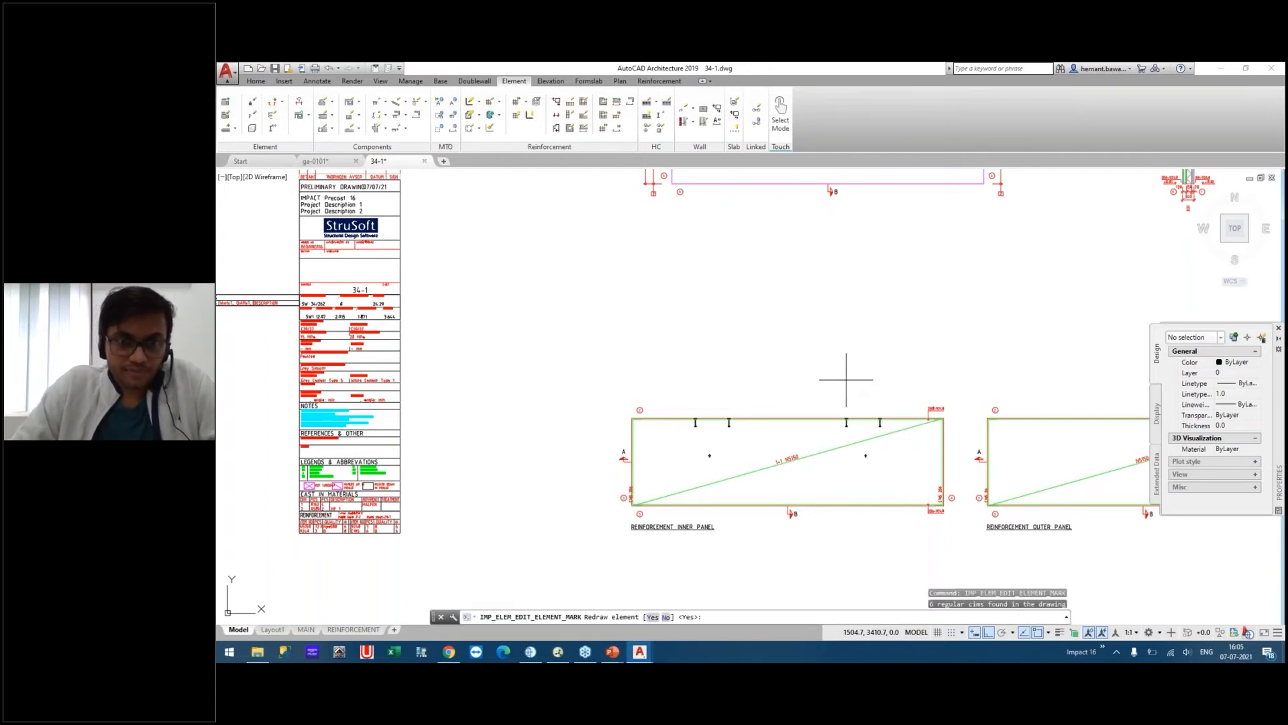
Redraw the wall element with its reinforcement views, and update the lifts and bracings.
{"action": "key", "text": "Return"}
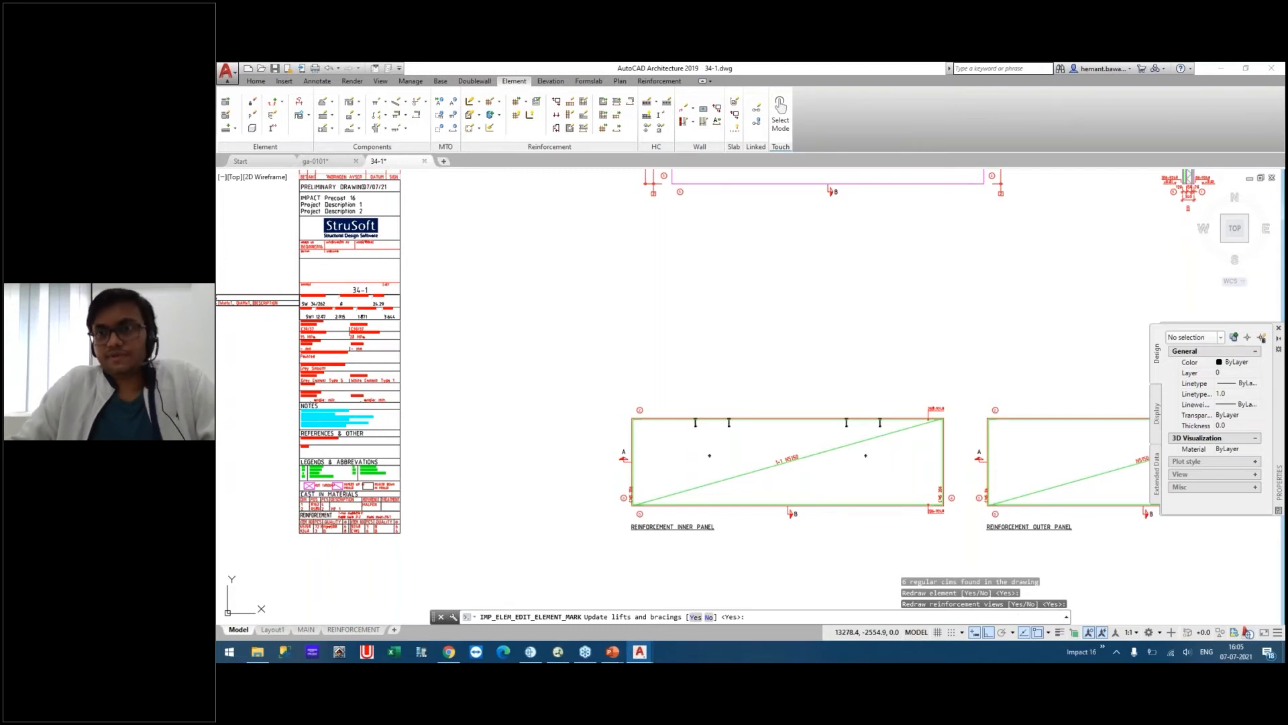
{"action": "key", "text": "Return"}
{"action": "mouse_move", "coordinate": [828, 511]}
{"action": "middle_mouse_down"}
{"action": "mouse_move", "coordinate": [780, 389]}
{"action": "mouse_move", "coordinate": [625, 415]}
{"action": "middle_mouse_up"}
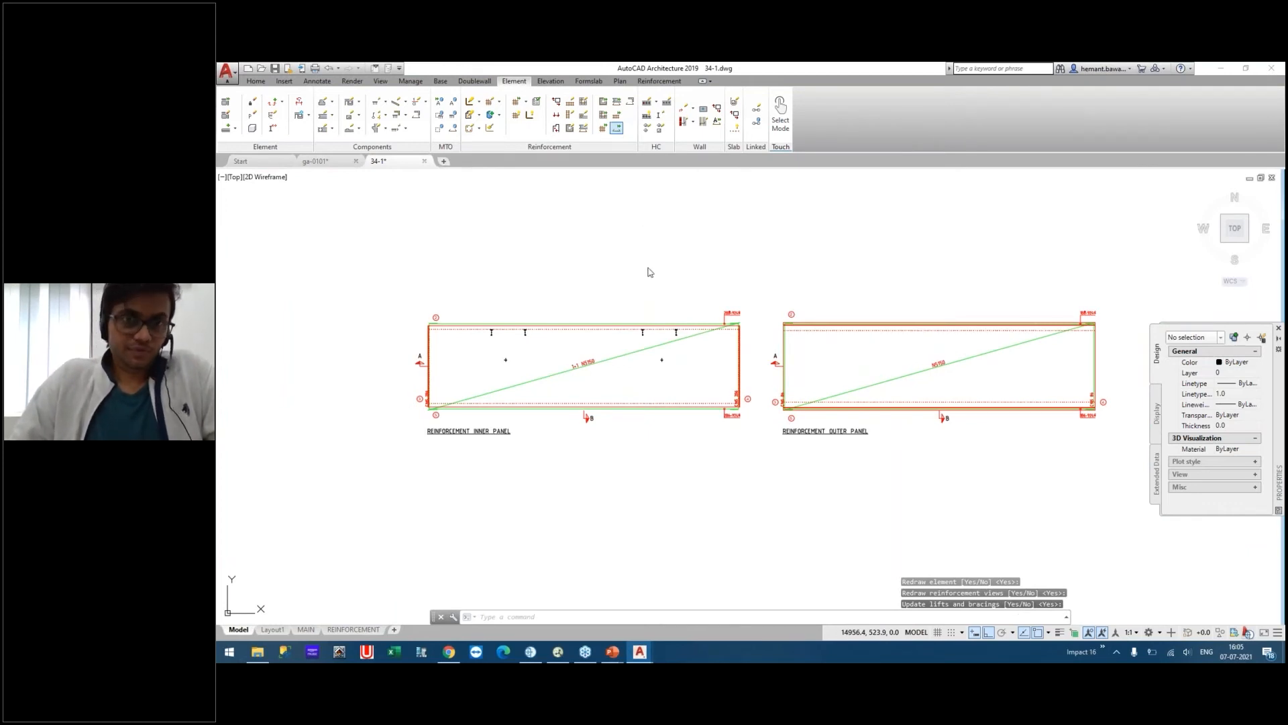
Group the reinforcement texts in the reinforcement inner panel view.
{"action": "left_click", "coordinate": [655, 510]}
{"action": "key", "text": "Escape"}
{"action": "key", "text": "Escape"}
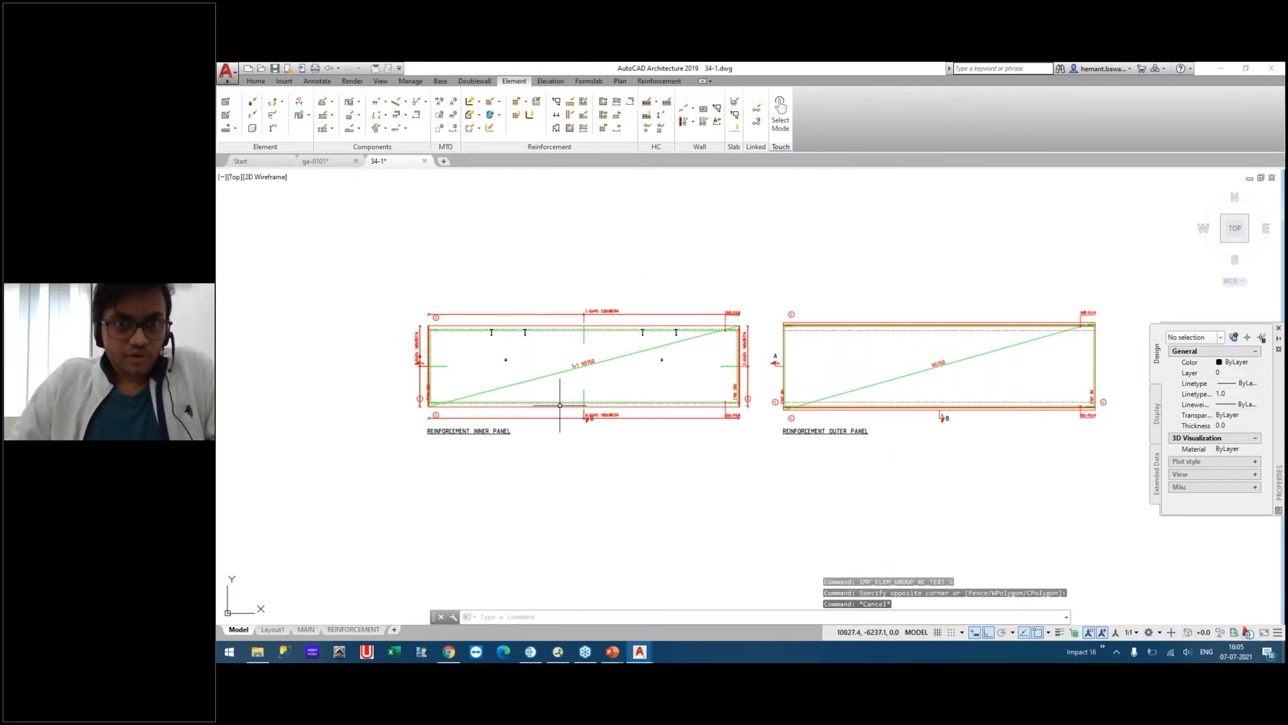
Check the endcap stirrup spacings in the edge reinforcement settings of template 34-RC, and close it without changes.
{"action": "middle_click_drag", "start_coordinate": [590, 411], "coordinate": [677, 348]}
{"action": "scroll", "coordinate": [677, 355], "scroll_direction": "up", "scroll_amount": 8}
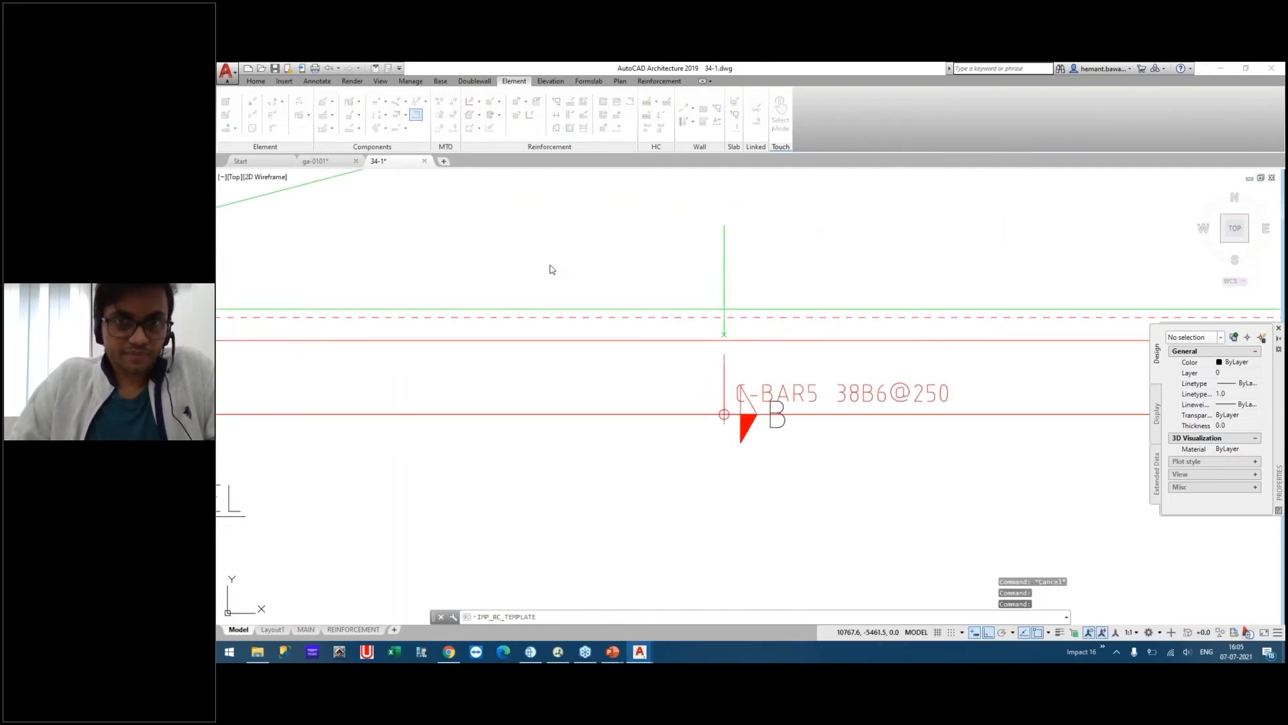
{"action": "left_click", "coordinate": [632, 329]}
{"action": "left_click", "coordinate": [870, 350]}
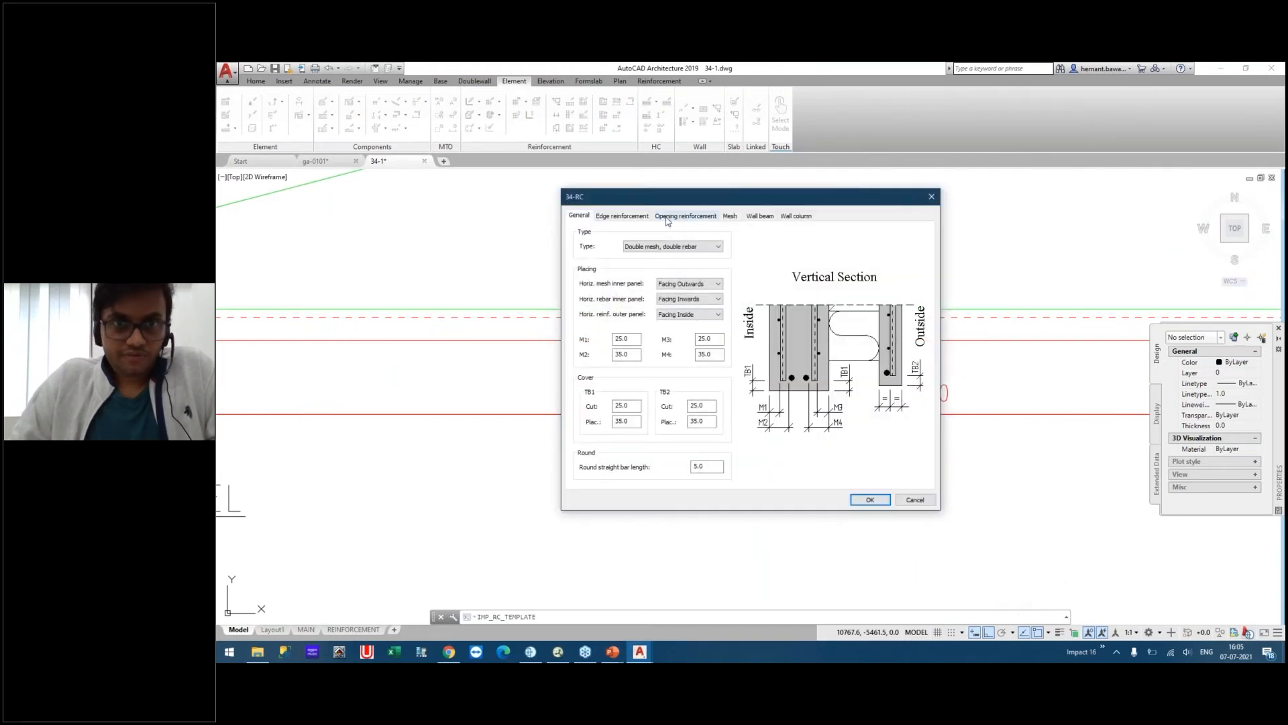
{"action": "left_click", "coordinate": [621, 216]}
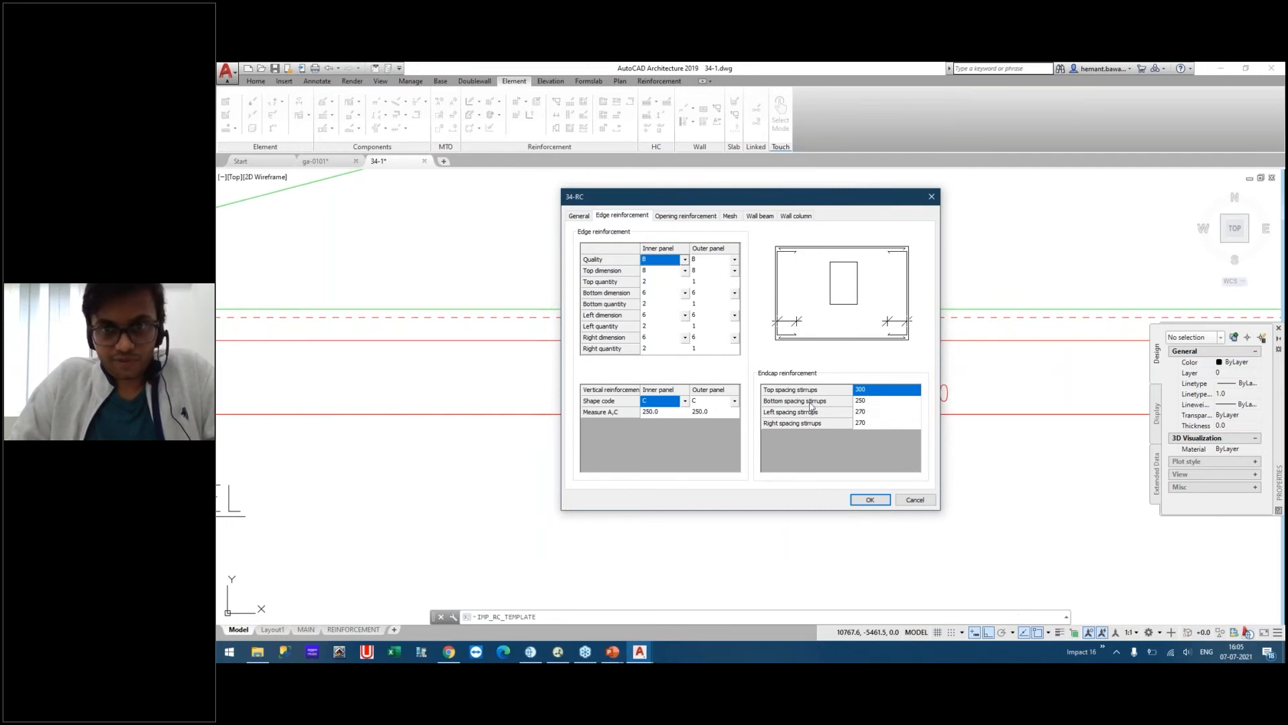
{"action": "left_click", "coordinate": [916, 500]}
{"action": "left_click", "coordinate": [784, 458]}
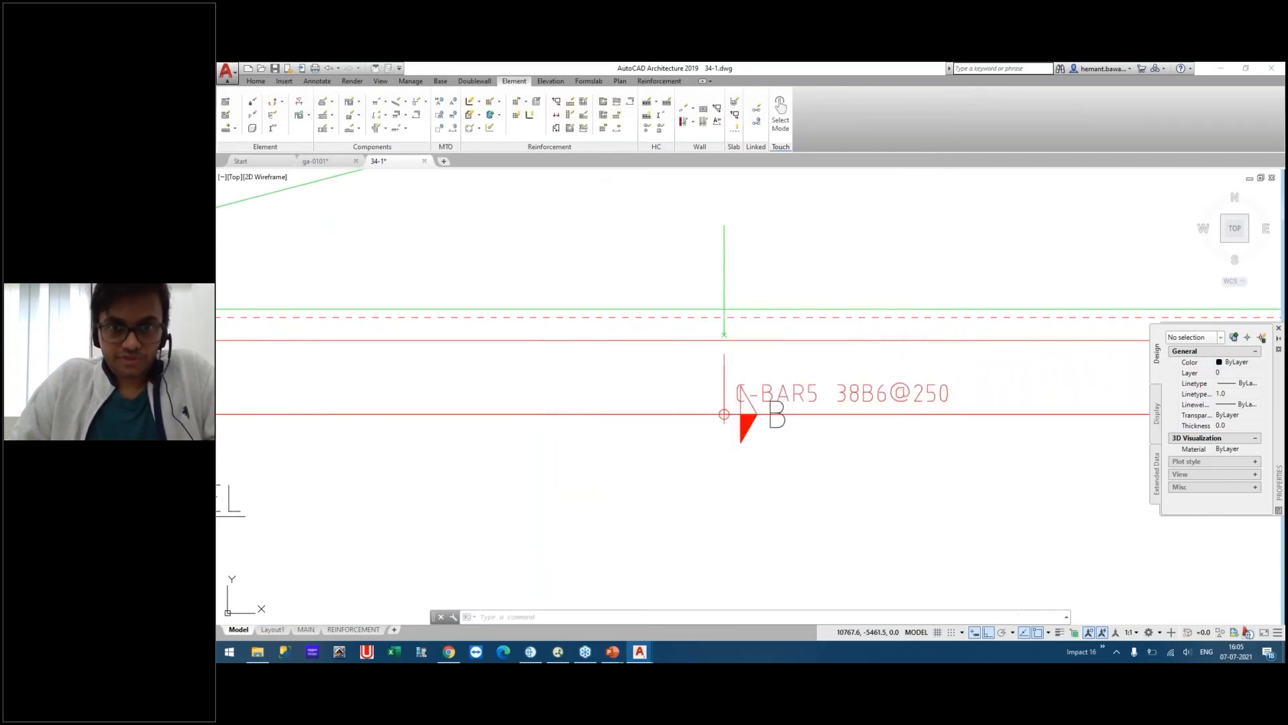
Select the C-bar at the inner panel's lower edge to inspect its 38B6@250 label.
{"action": "scroll", "coordinate": [674, 335], "scroll_direction": "down", "scroll_amount": 2}
{"action": "left_click", "coordinate": [711, 290]}
{"action": "left_click", "coordinate": [666, 292]}
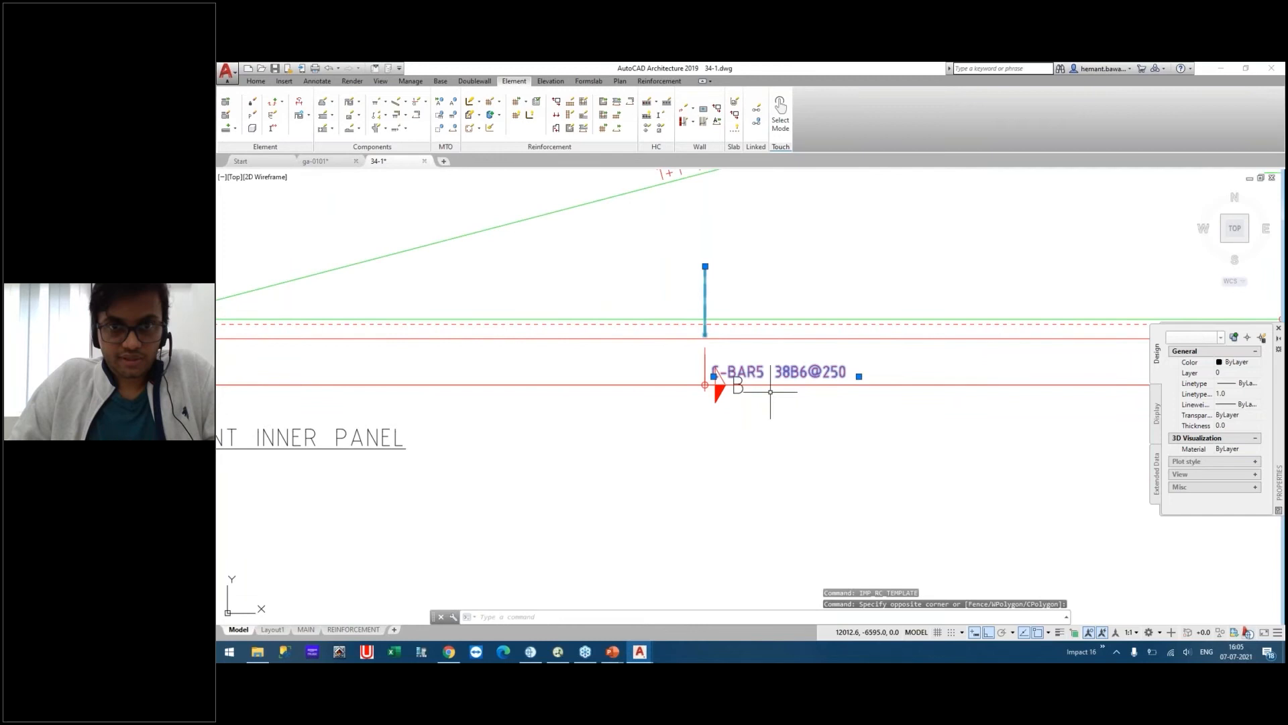
{"action": "middle_click_drag", "start_coordinate": [761, 381], "coordinate": [744, 309]}
{"action": "scroll", "coordinate": [806, 304], "scroll_direction": "down", "scroll_amount": 4}
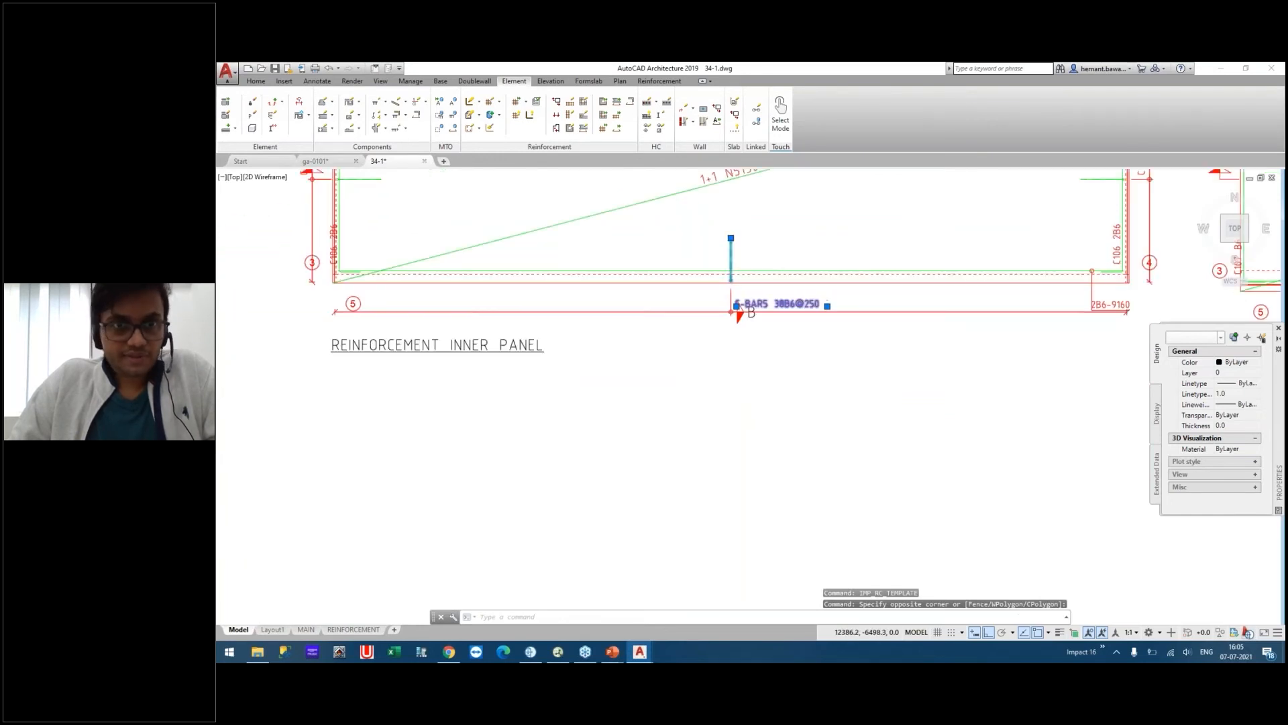
{"action": "middle_click_drag", "start_coordinate": [731, 209], "coordinate": [744, 337]}
{"action": "key", "text": "Escape"}
Select the C-bar on the inner panel's left edge to inspect its 10B6@270 label, and compare it with the right edge.
{"action": "scroll", "coordinate": [744, 336], "scroll_direction": "up", "scroll_amount": 2}
{"action": "scroll", "coordinate": [488, 309], "scroll_direction": "up", "scroll_amount": 2}
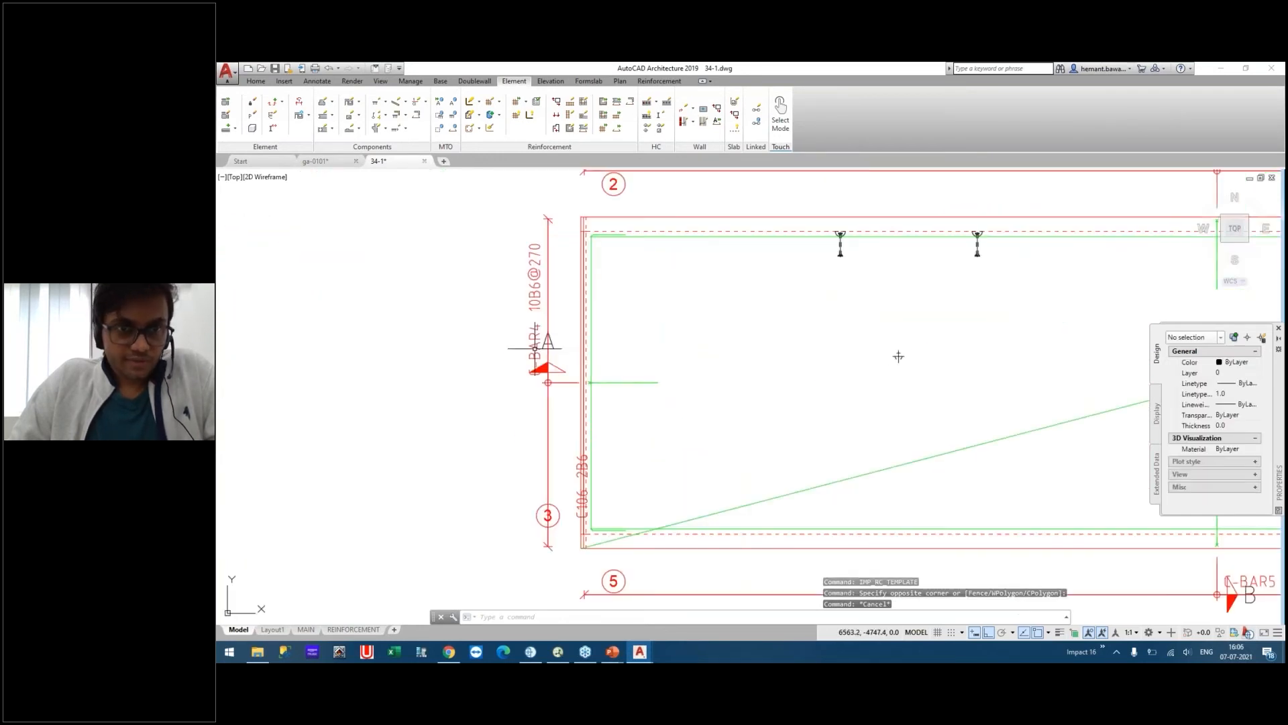
{"action": "middle_click_drag", "start_coordinate": [617, 386], "coordinate": [547, 335]}
{"action": "left_click", "coordinate": [575, 349]}
{"action": "left_click", "coordinate": [560, 308]}
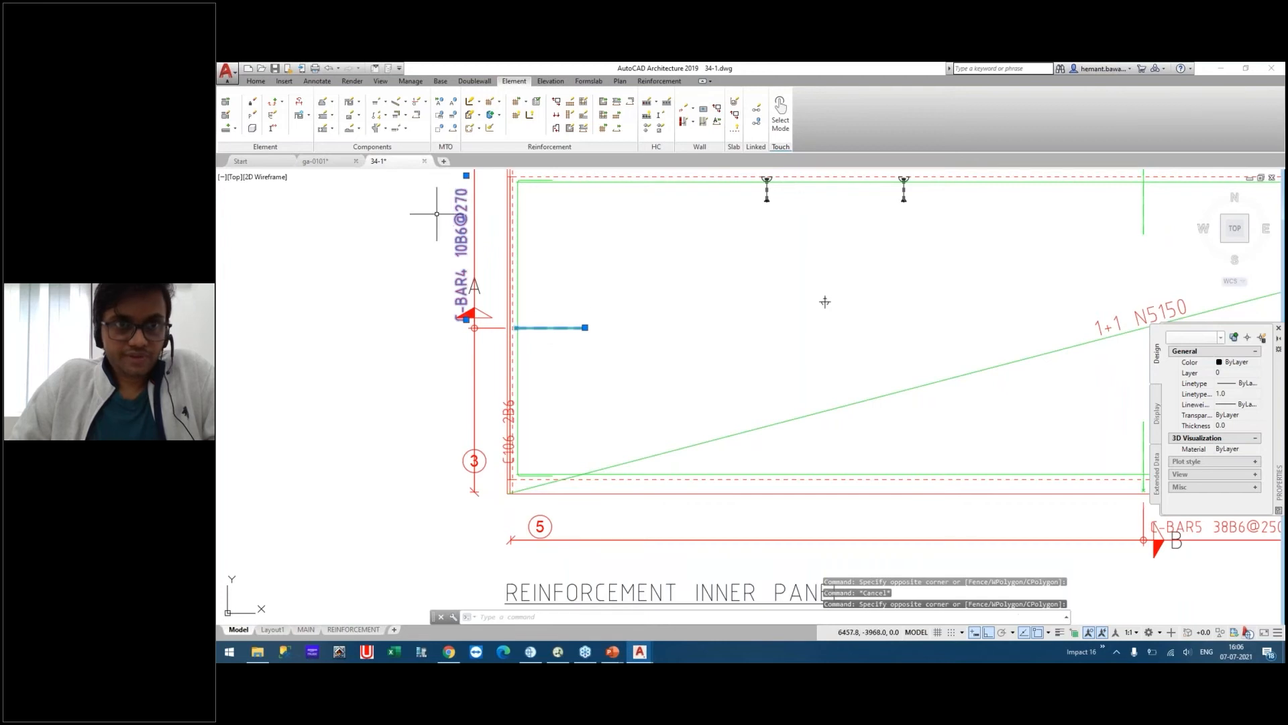
{"action": "scroll", "coordinate": [437, 214], "scroll_direction": "down", "scroll_amount": 3}
{"action": "middle_click_drag", "start_coordinate": [678, 279], "coordinate": [428, 272]}
{"action": "scroll", "coordinate": [634, 289], "scroll_direction": "up", "scroll_amount": 4}
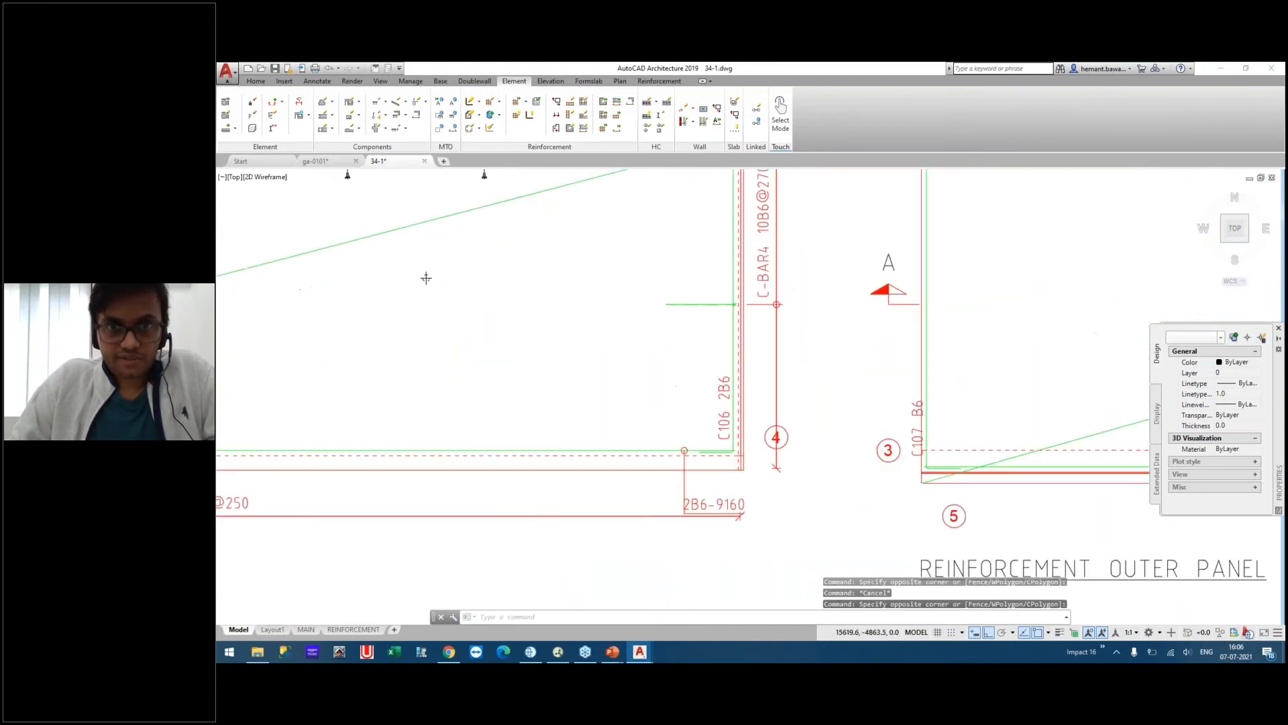
{"action": "scroll", "coordinate": [670, 287], "scroll_direction": "up", "scroll_amount": 2}
{"action": "key", "text": "Escape"}
Select the C-bar at the inner panel's upper edge to inspect its 32B6@300 label.
{"action": "scroll", "coordinate": [682, 288], "scroll_direction": "down", "scroll_amount": 8}
{"action": "scroll", "coordinate": [444, 271], "scroll_direction": "up", "scroll_amount": 2}
{"action": "scroll", "coordinate": [589, 239], "scroll_direction": "up", "scroll_amount": 5}
{"action": "left_click", "coordinate": [621, 228]}
{"action": "left_click", "coordinate": [545, 302]}
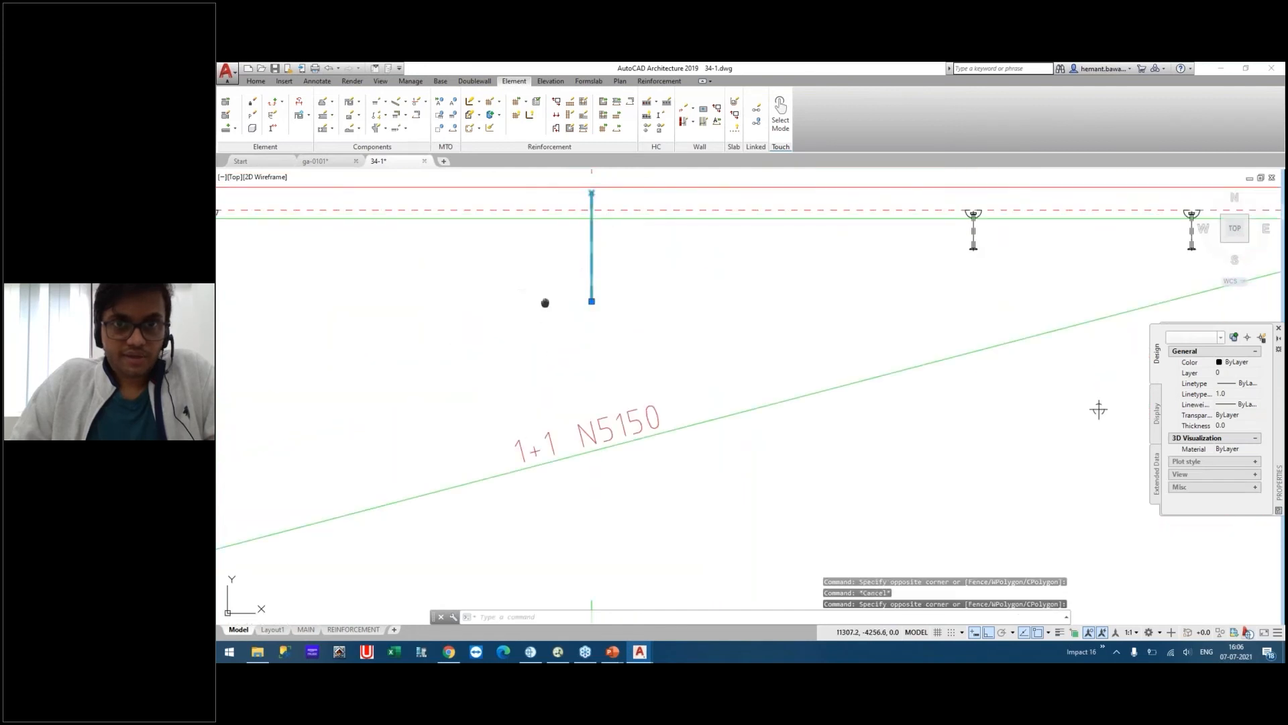
{"action": "middle_click_drag", "start_coordinate": [545, 303], "coordinate": [645, 472]}
{"action": "middle_click_drag", "start_coordinate": [879, 250], "coordinate": [740, 285]}
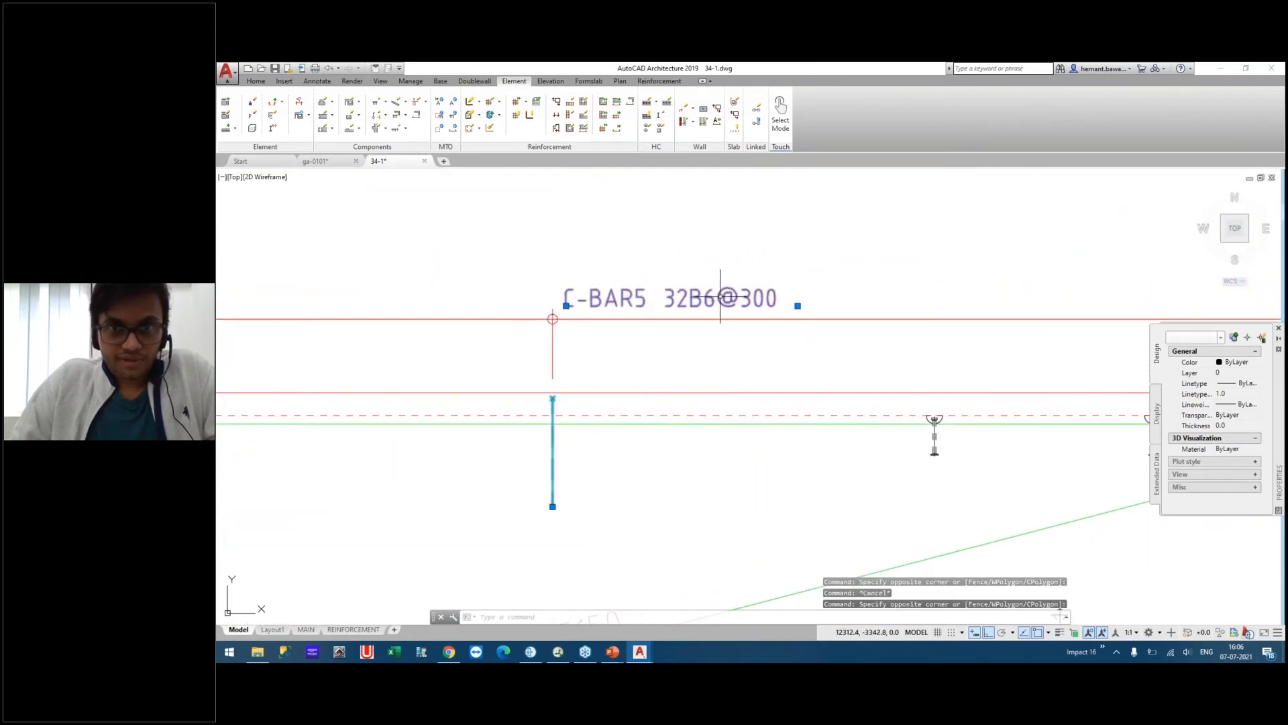
{"action": "scroll", "coordinate": [721, 296], "scroll_direction": "down", "scroll_amount": 6}
{"action": "key", "text": "Escape"}
Open the settings of endcap 34-SIDES from the list of endcaps.
{"action": "scroll", "coordinate": [613, 221], "scroll_direction": "down", "scroll_amount": 2}
{"action": "middle_click_drag", "start_coordinate": [613, 220], "coordinate": [664, 476]}
{"action": "scroll", "coordinate": [663, 476], "scroll_direction": "down", "scroll_amount": 2}
{"action": "mouse_move", "coordinate": [738, 348]}
{"action": "middle_mouse_down"}
{"action": "mouse_move", "coordinate": [728, 465]}
{"action": "mouse_move", "coordinate": [352, 517]}
{"action": "middle_mouse_up"}
{"action": "scroll", "coordinate": [831, 341], "scroll_direction": "up", "scroll_amount": 6}
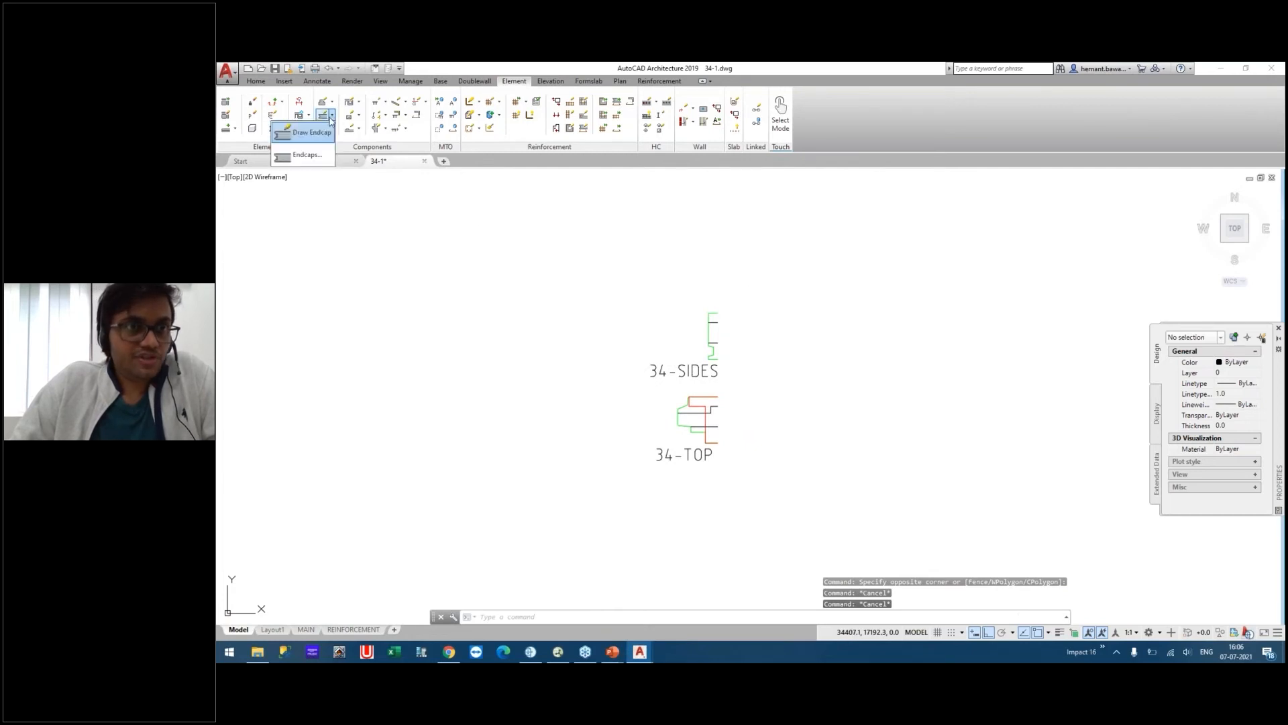
{"action": "left_click", "coordinate": [507, 244]}
{"action": "left_click", "coordinate": [648, 328]}
{"action": "left_click", "coordinate": [858, 350]}
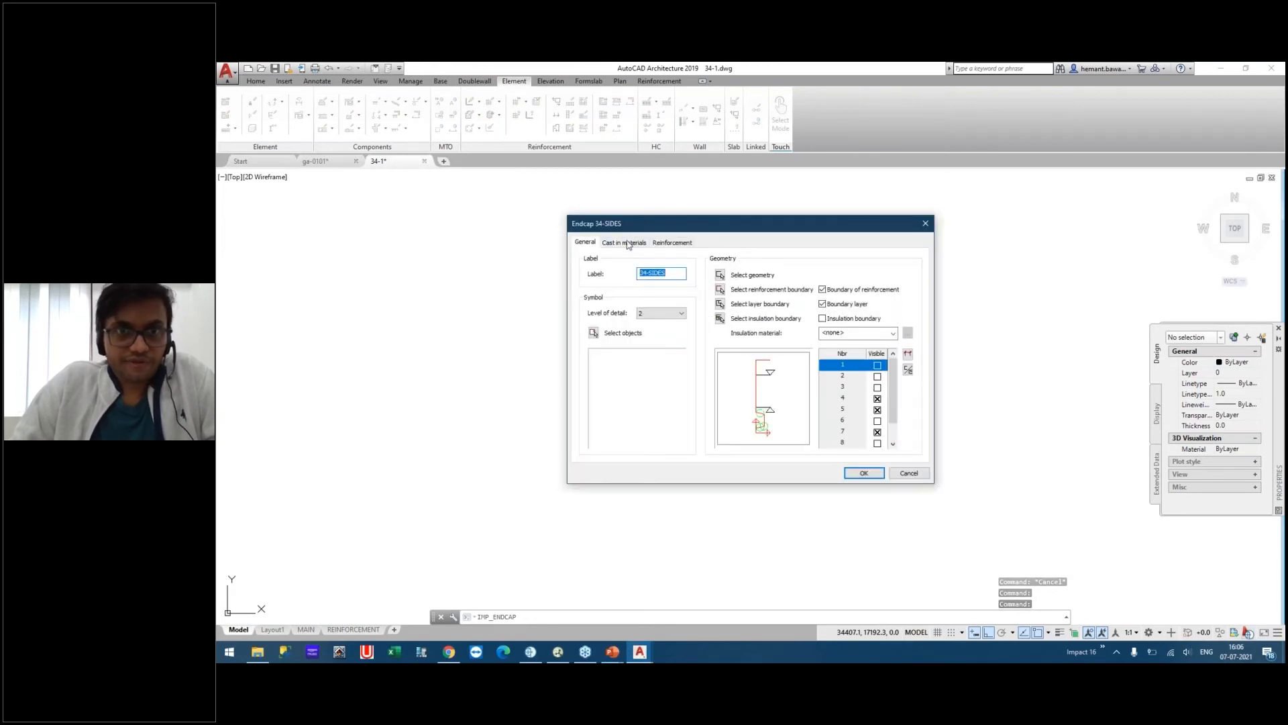
Examine the reinforcement defined in endcap 34-SIDES and close the endcap list without changes.
{"action": "left_click", "coordinate": [670, 242]}
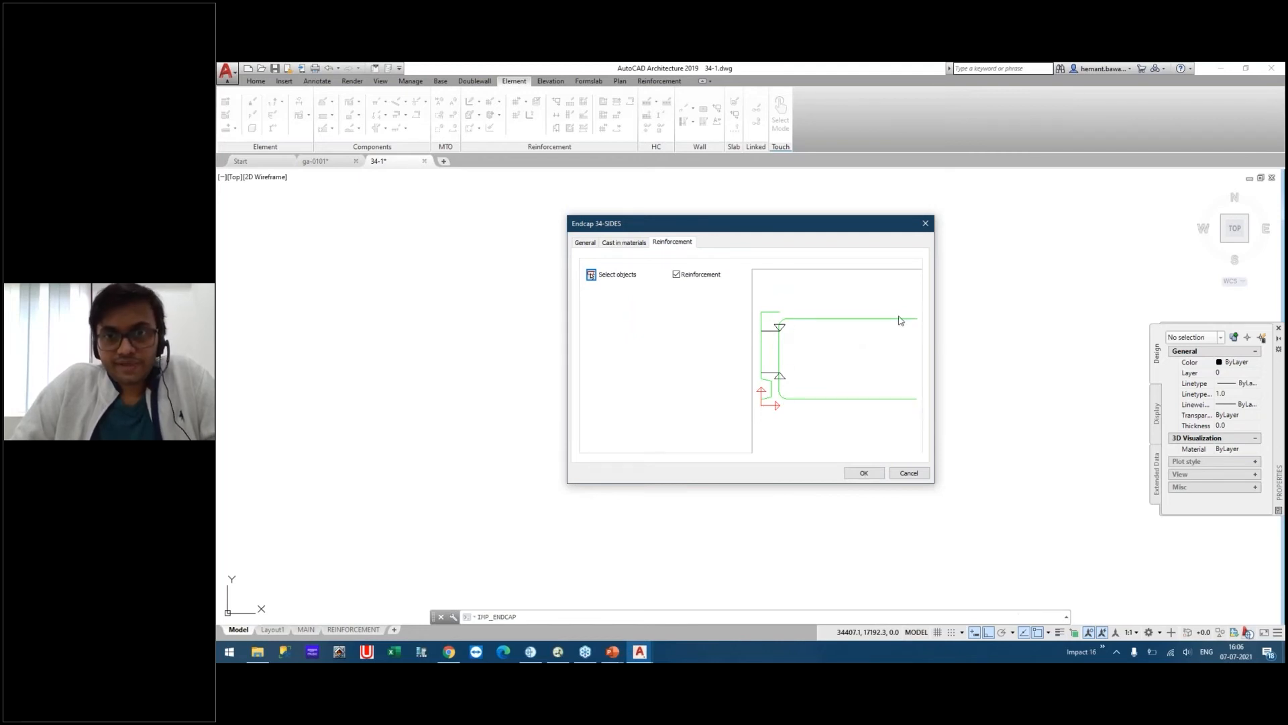
{"action": "left_click", "coordinate": [909, 473]}
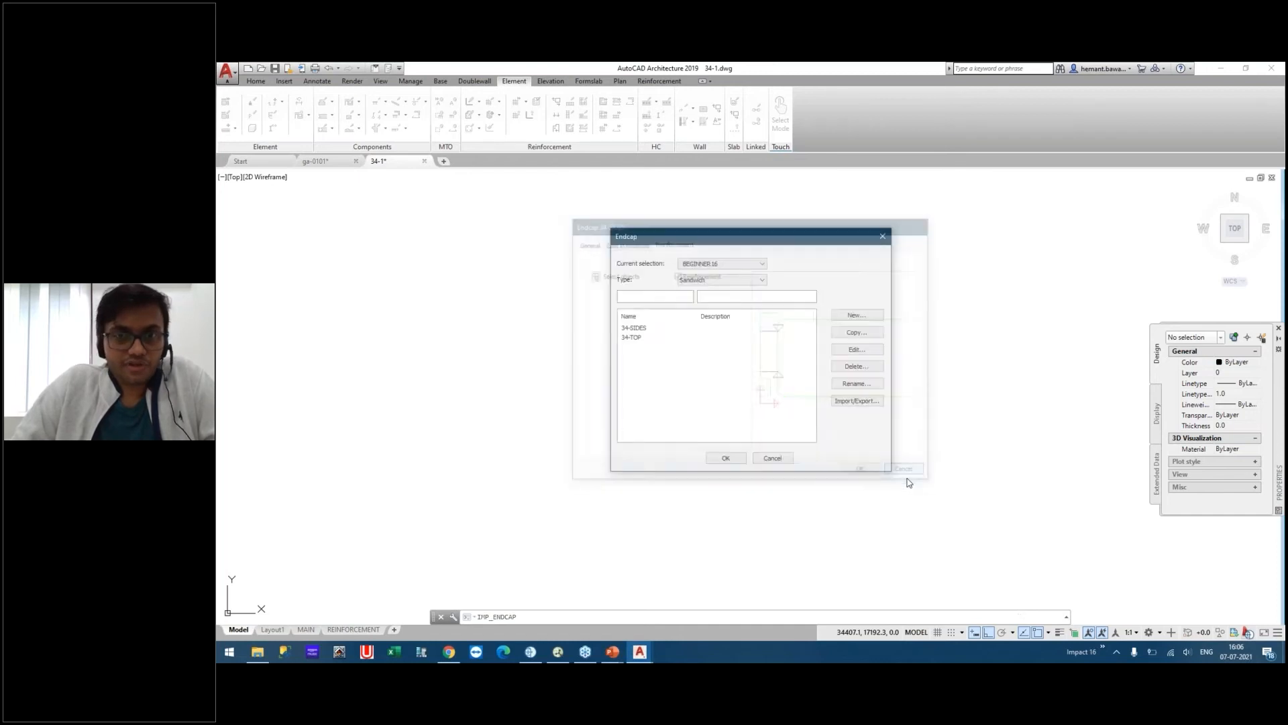
{"action": "left_click", "coordinate": [774, 458]}
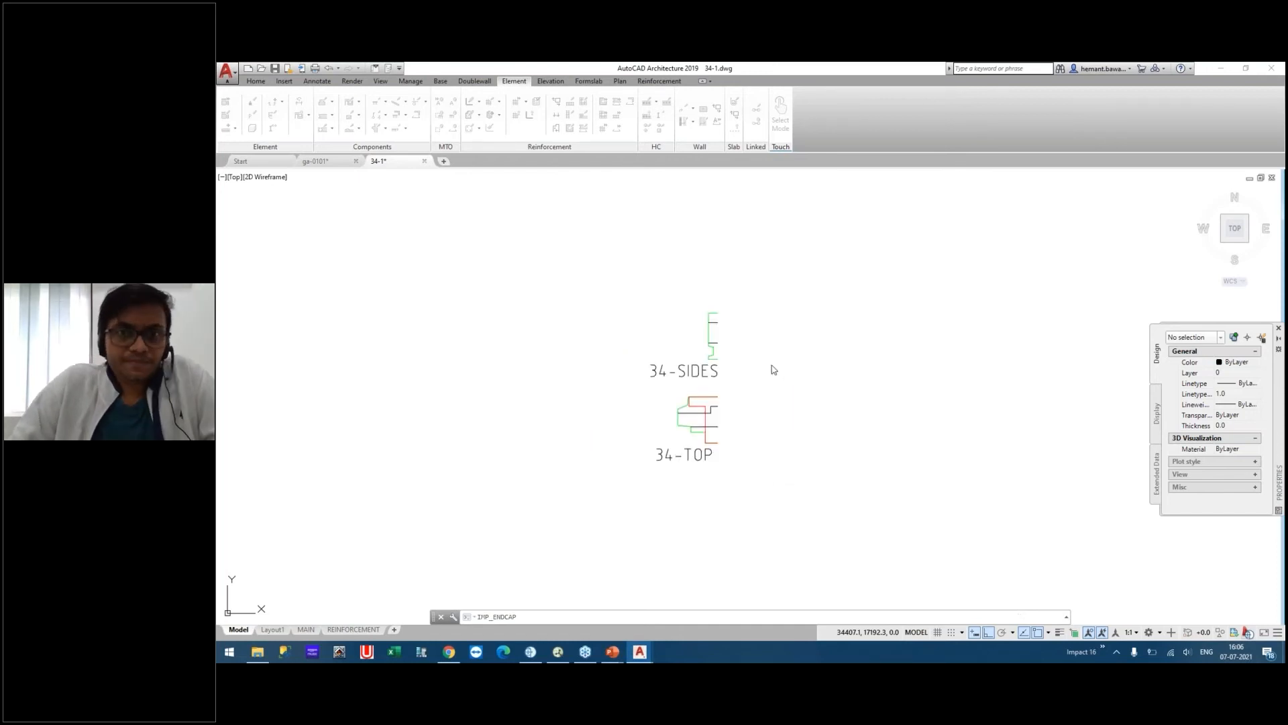
{"action": "middle_click_drag", "start_coordinate": [615, 359], "coordinate": [751, 199]}
{"action": "key", "text": "Escape"}
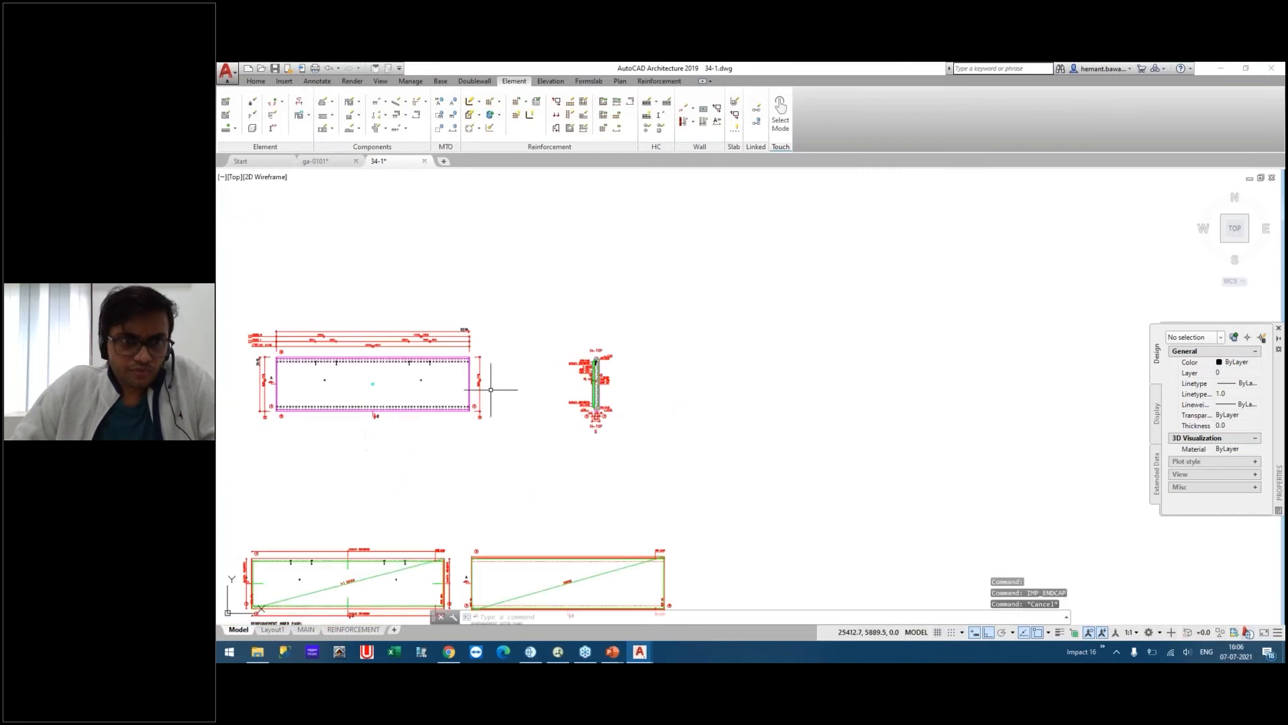
Highlight the C-BAR4 row in the title block's REINFORCEMENT table to inspect its listed bars.
{"action": "middle_click_drag", "start_coordinate": [383, 508], "coordinate": [596, 385]}
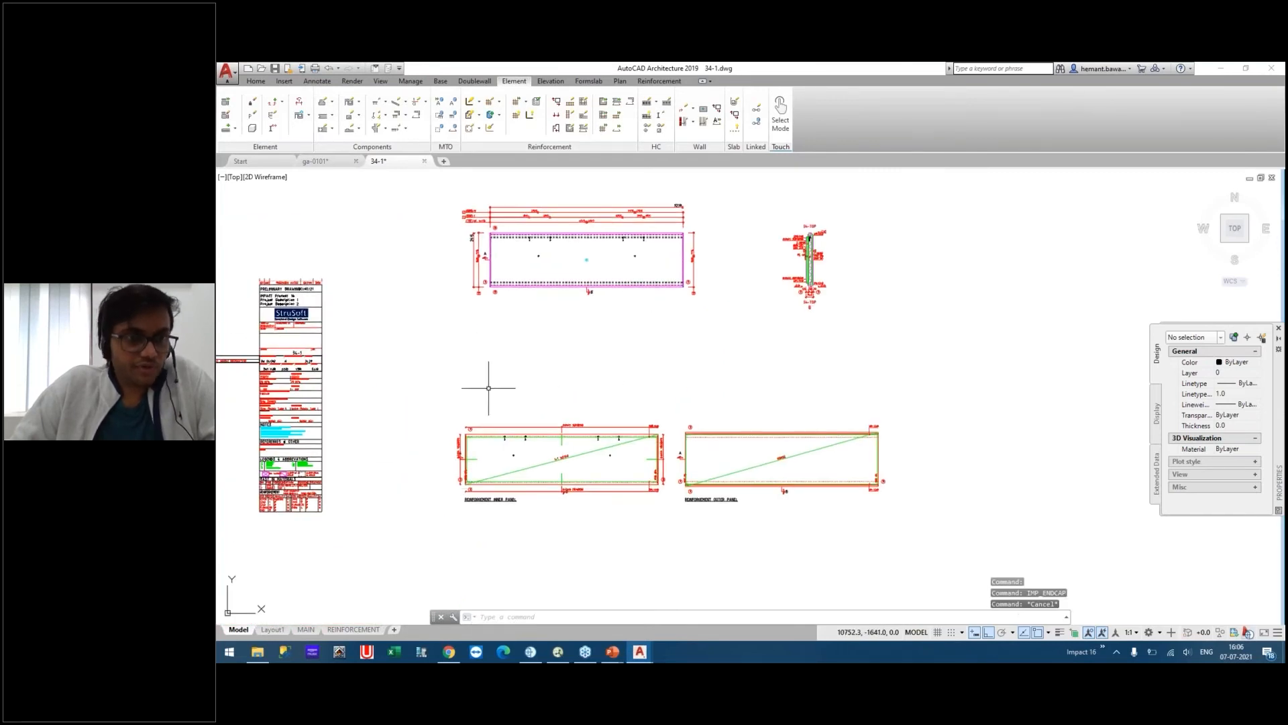
{"action": "middle_click_drag", "start_coordinate": [353, 482], "coordinate": [477, 384]}
{"action": "key", "text": "Escape"}
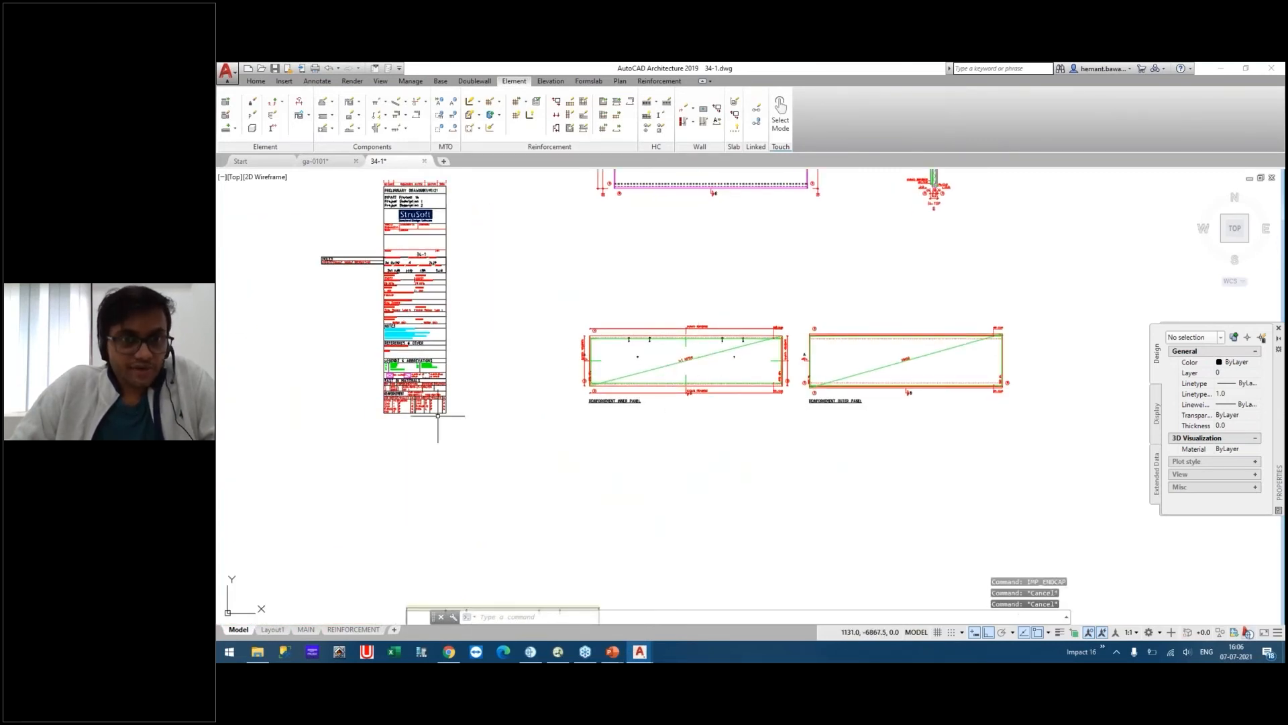
{"action": "scroll", "coordinate": [393, 406], "scroll_direction": "up", "scroll_amount": 4}
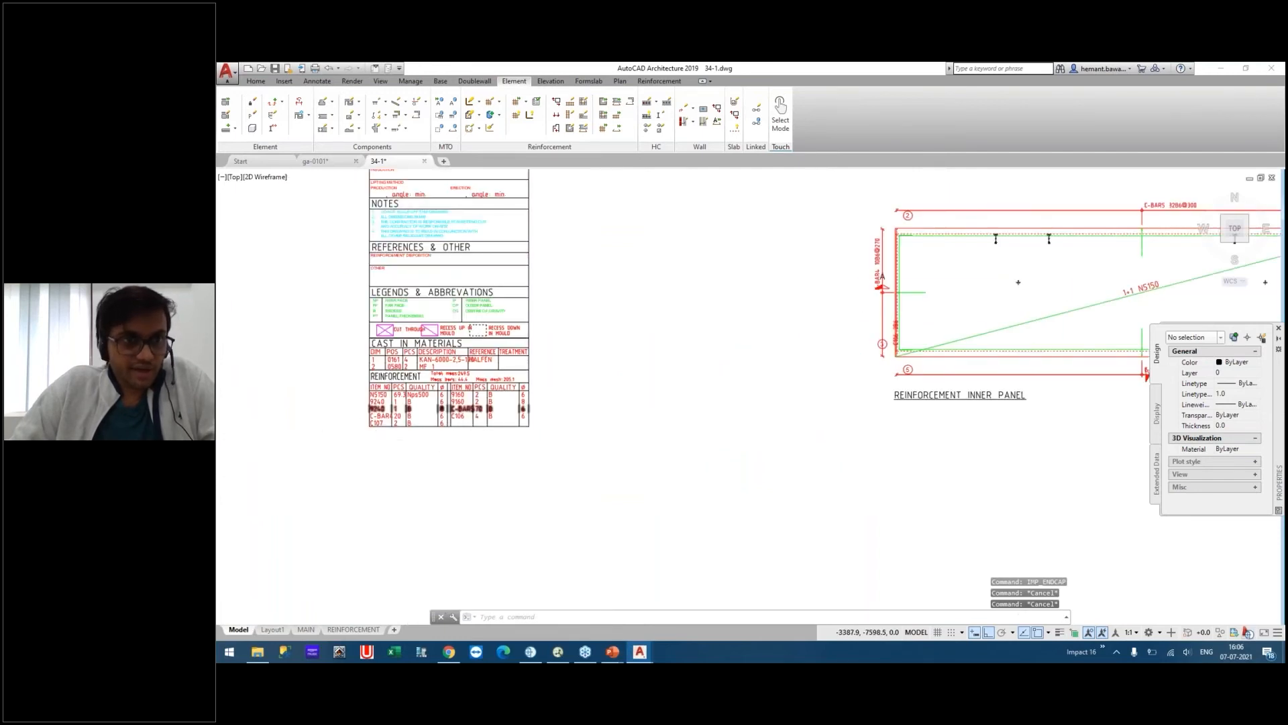
{"action": "scroll", "coordinate": [351, 416], "scroll_direction": "up", "scroll_amount": 2}
{"action": "middle_click_drag", "start_coordinate": [351, 411], "coordinate": [453, 429]}
{"action": "scroll", "coordinate": [592, 391], "scroll_direction": "up", "scroll_amount": 3}
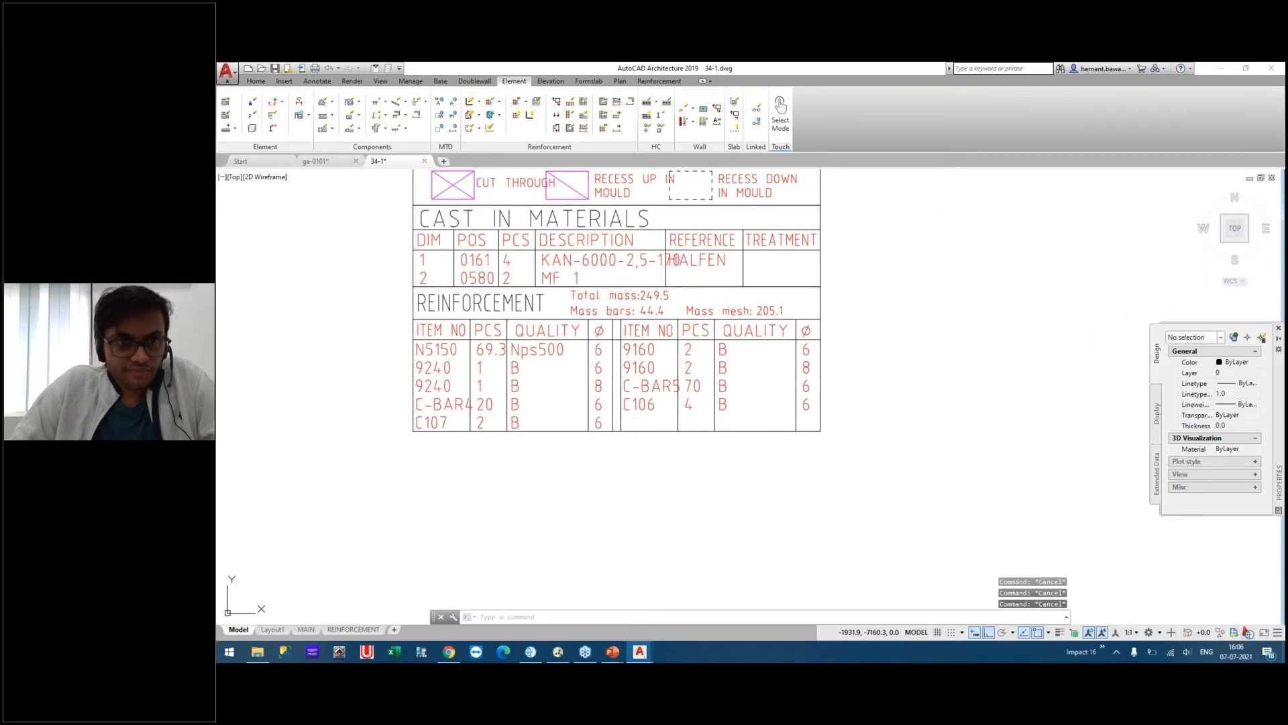
{"action": "left_click", "coordinate": [439, 403]}
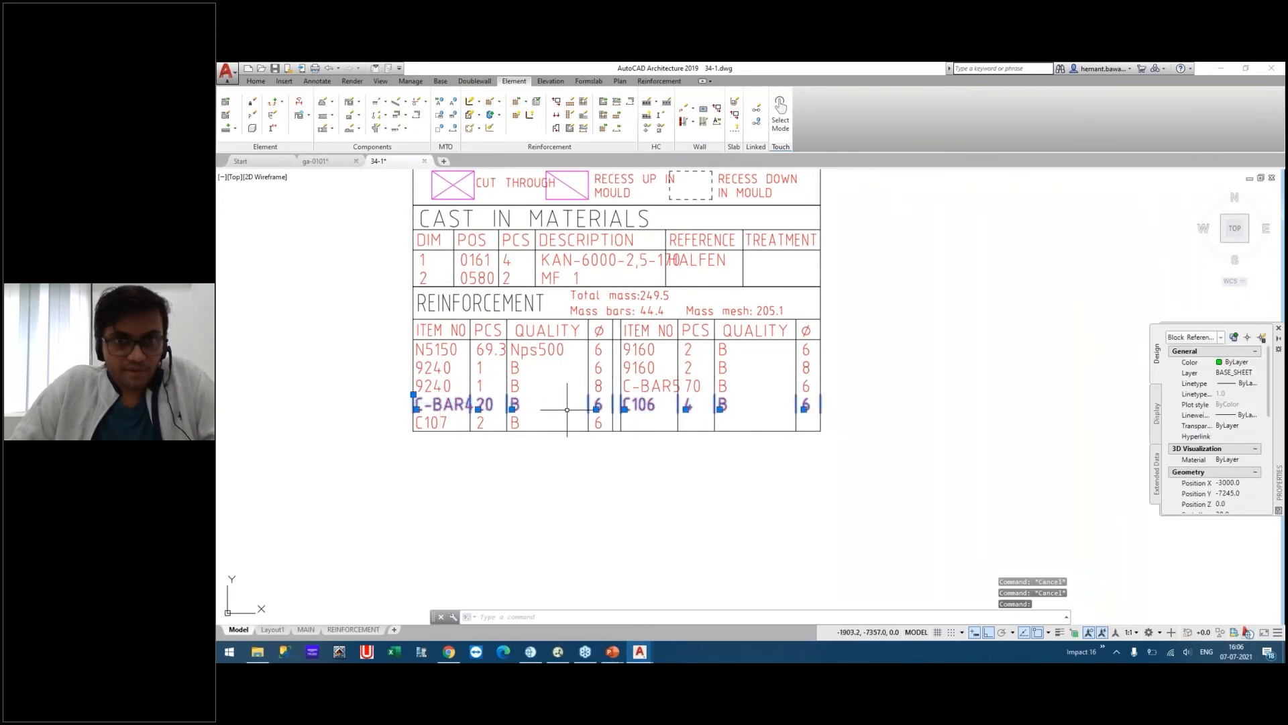
{"action": "key", "text": "Escape"}
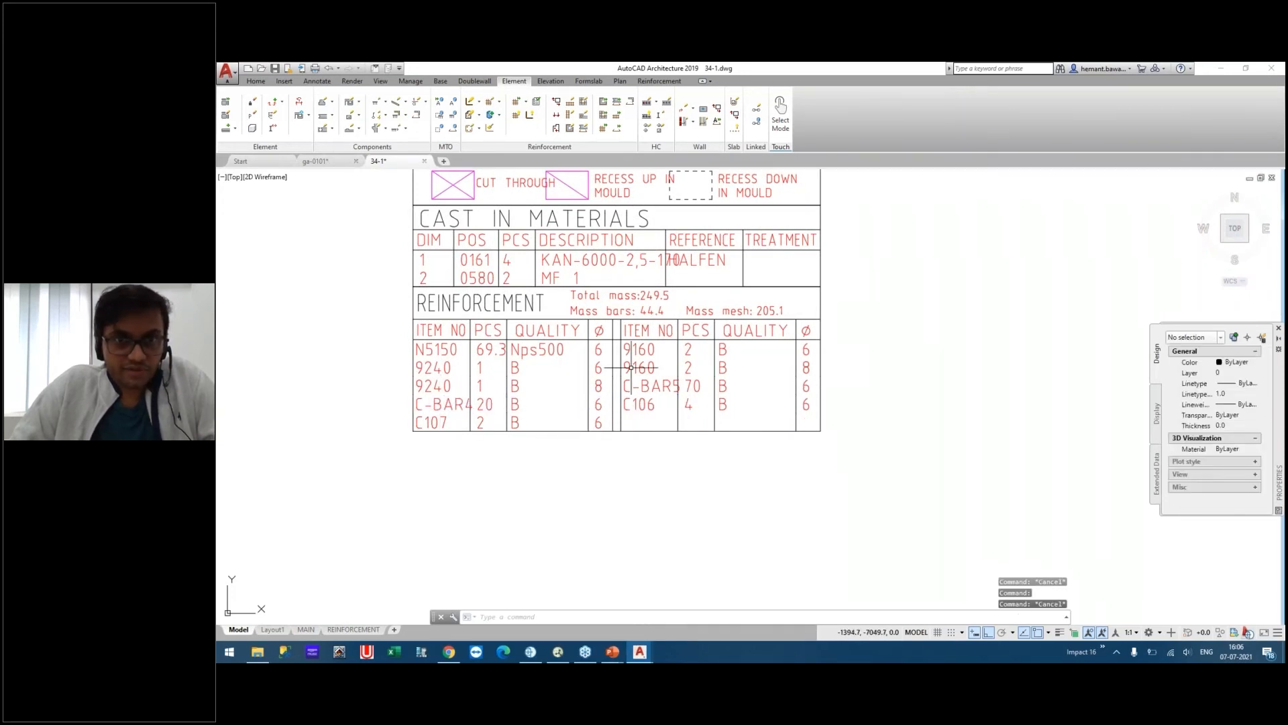
Highlight the first 9240 row and the N5150 mesh row in the REINFORCEMENT table to inspect their quantities.
{"action": "left_click", "coordinate": [642, 368]}
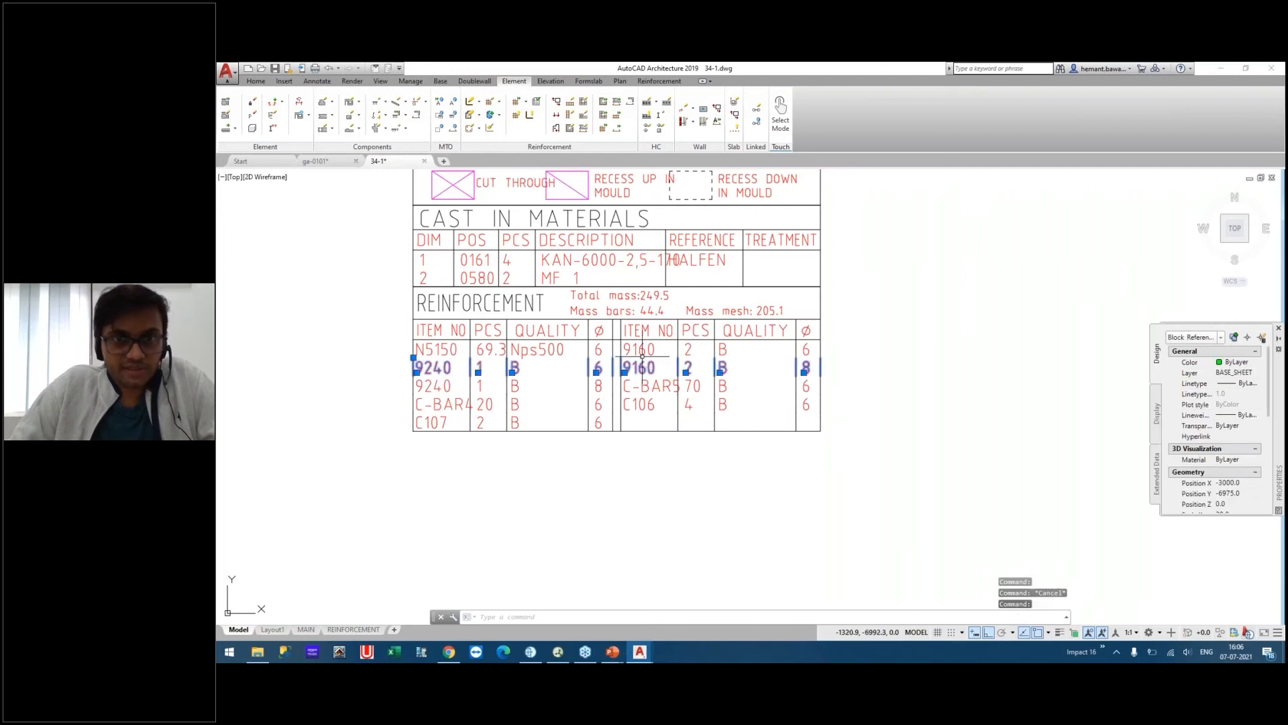
{"action": "middle_click_drag", "start_coordinate": [656, 356], "coordinate": [713, 322]}
{"action": "key", "text": "Escape"}
{"action": "left_click", "coordinate": [500, 315]}
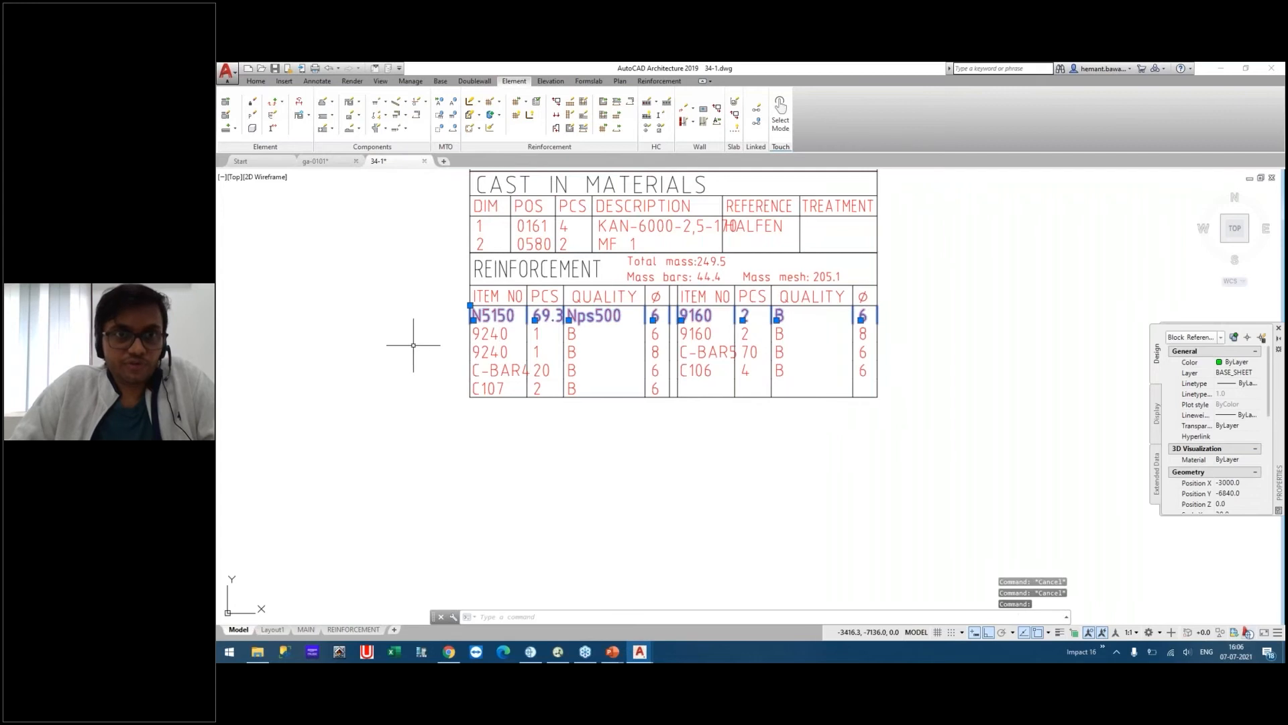
{"action": "key", "text": "Escape"}
Examine the title block, the wall element view and the inner and outer panel reinforcement views.
{"action": "scroll", "coordinate": [388, 314], "scroll_direction": "down", "scroll_amount": 2}
{"action": "middle_click_drag", "start_coordinate": [633, 270], "coordinate": [557, 523]}
{"action": "scroll", "coordinate": [566, 345], "scroll_direction": "down", "scroll_amount": 4}
{"action": "middle_click_drag", "start_coordinate": [779, 330], "coordinate": [542, 362]}
{"action": "scroll", "coordinate": [594, 382], "scroll_direction": "up", "scroll_amount": 5}
{"action": "middle_click_drag", "start_coordinate": [594, 248], "coordinate": [607, 304]}
{"action": "scroll", "coordinate": [583, 311], "scroll_direction": "down", "scroll_amount": 5}
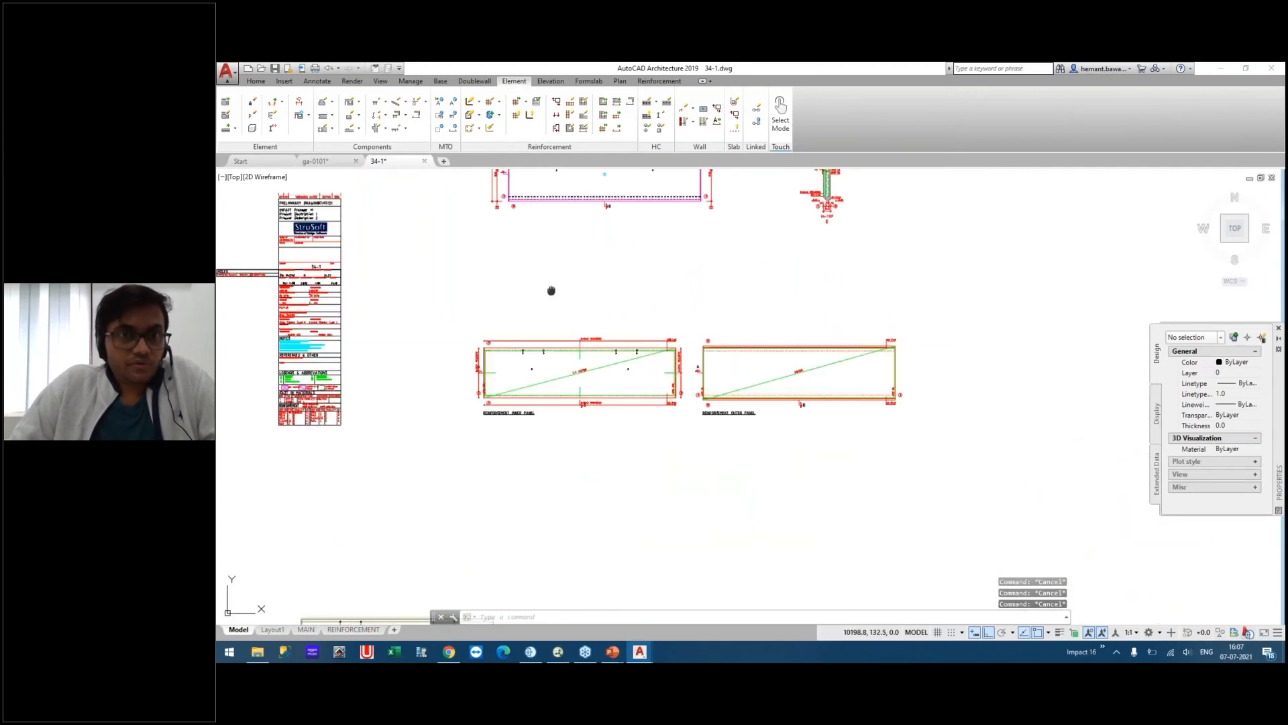
{"action": "middle_click_drag", "start_coordinate": [591, 216], "coordinate": [614, 337]}
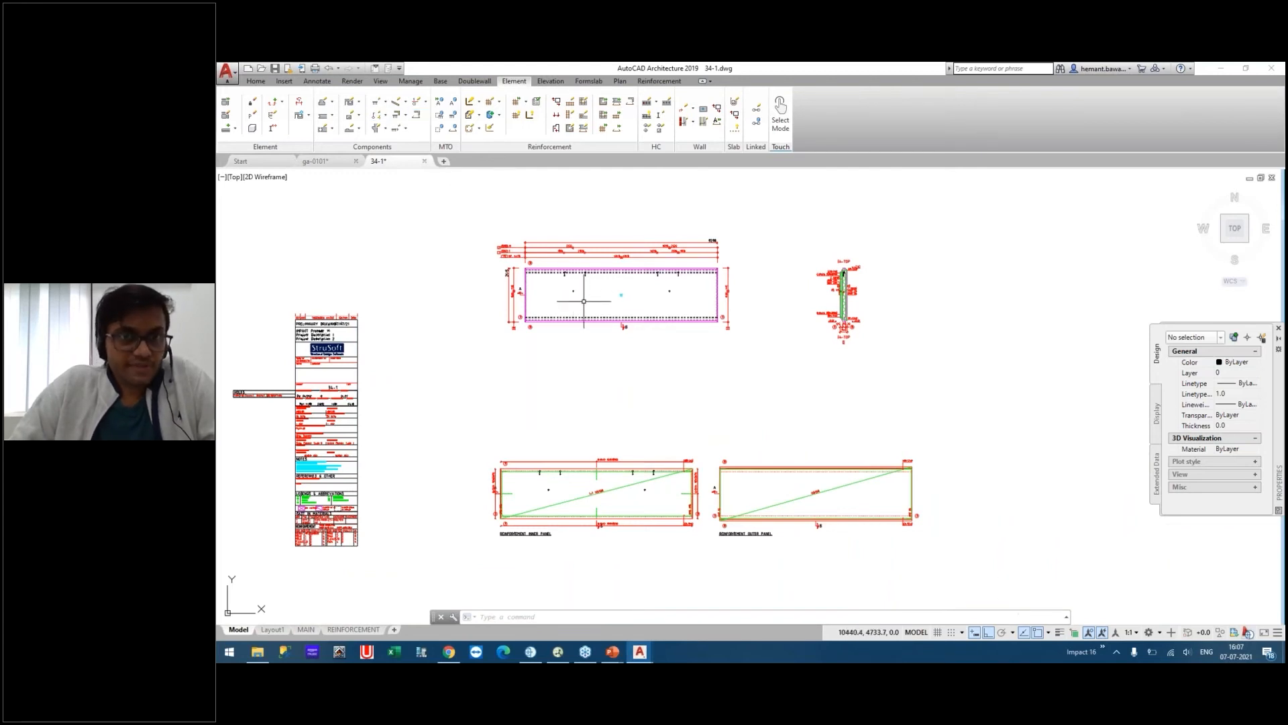
{"action": "scroll", "coordinate": [588, 306], "scroll_direction": "up", "scroll_amount": 2}
{"action": "middle_click_drag", "start_coordinate": [596, 354], "coordinate": [512, 220]}
{"action": "middle_click_drag", "start_coordinate": [488, 329], "coordinate": [561, 302]}
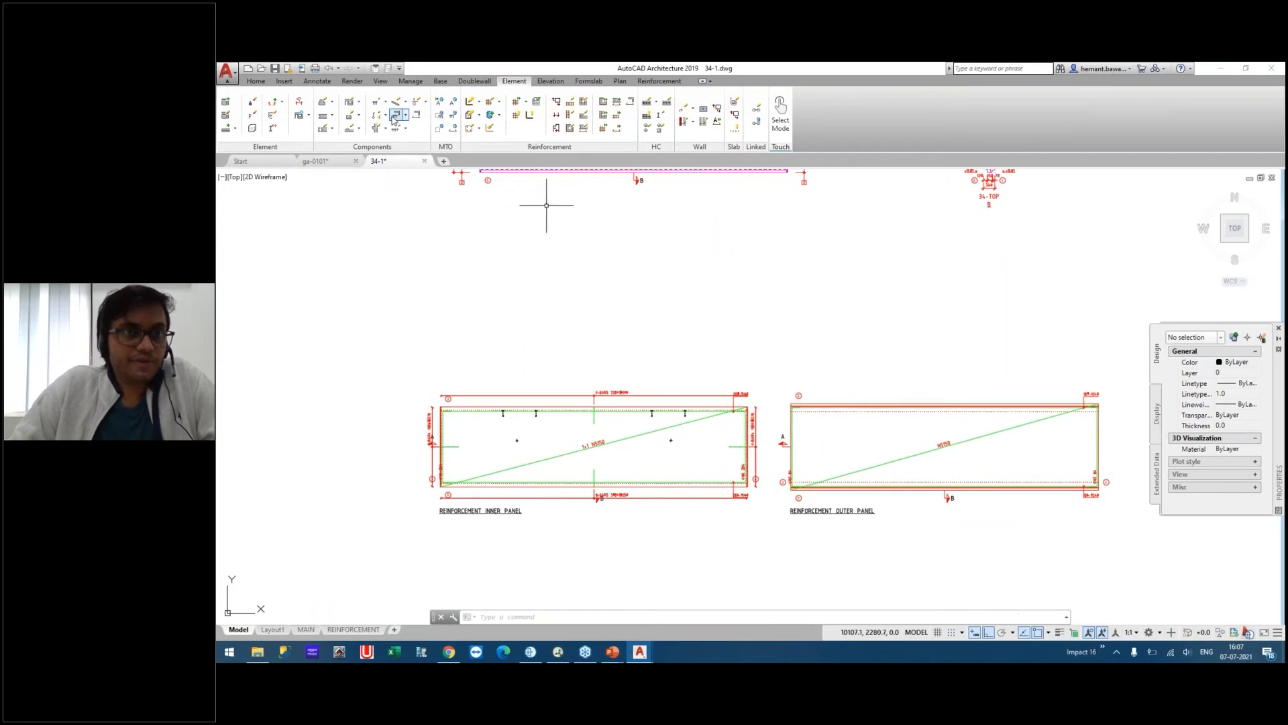
Inspect the size and edge endcaps of sandwich opening F3 in the openings list, and leave the settings unchanged.
{"action": "left_click", "coordinate": [360, 105]}
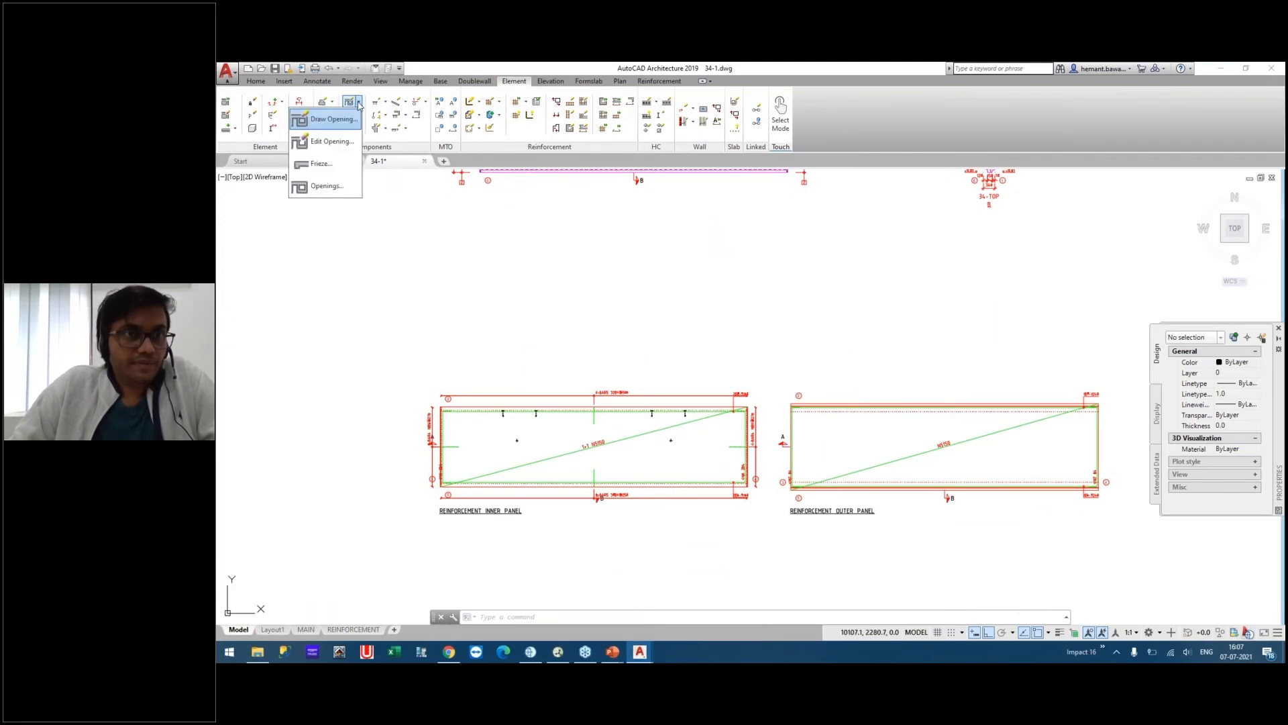
{"action": "left_click", "coordinate": [323, 185]}
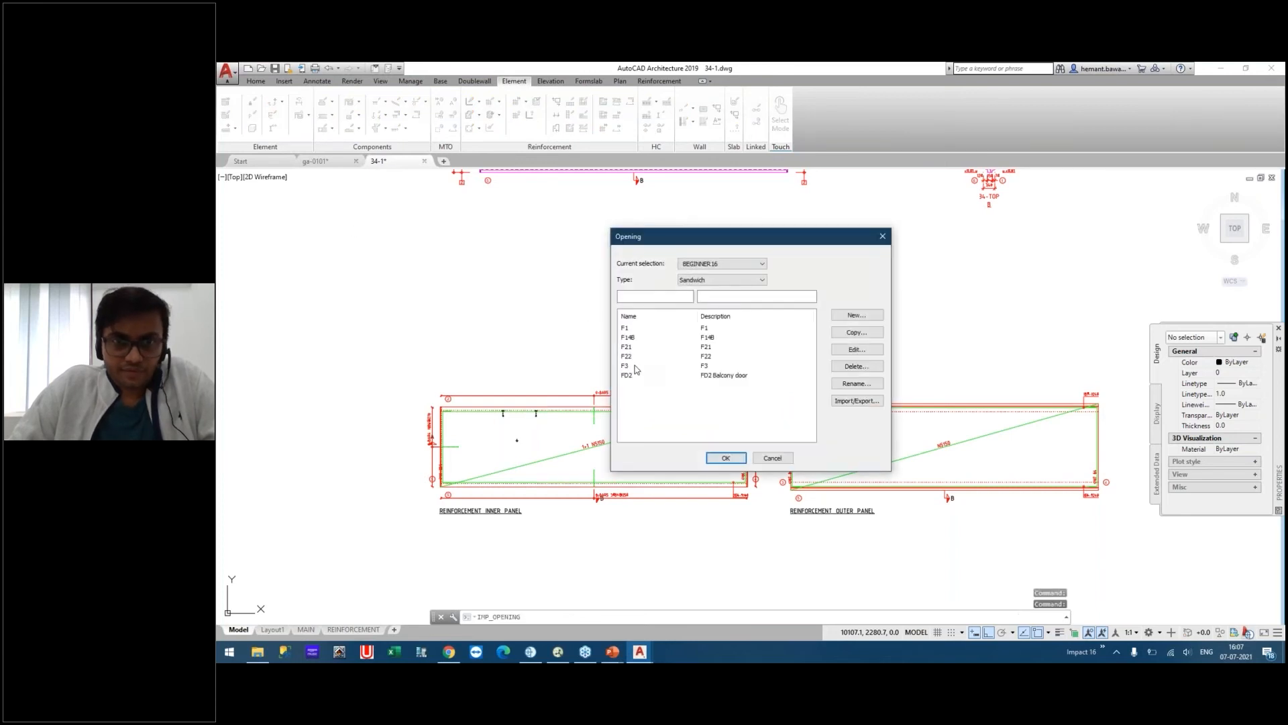
{"action": "left_click", "coordinate": [636, 367]}
{"action": "left_click", "coordinate": [878, 349]}
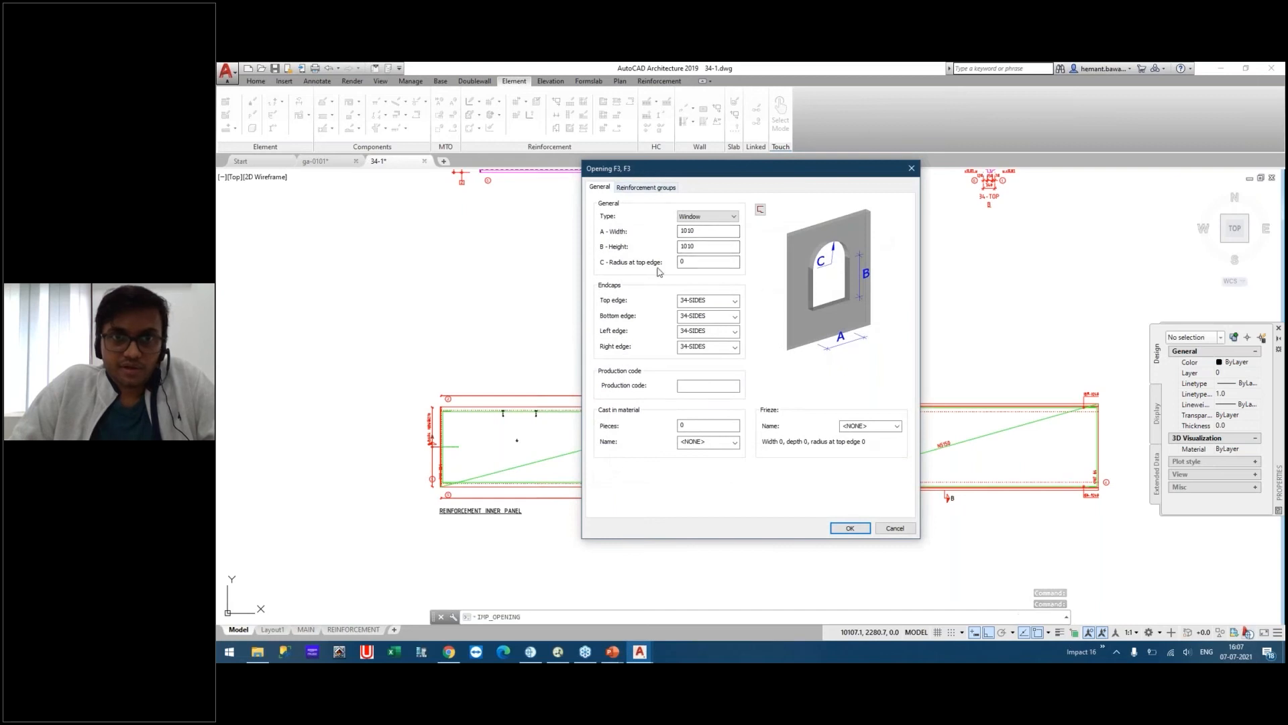
{"action": "left_click", "coordinate": [895, 528]}
{"action": "left_click", "coordinate": [769, 457]}
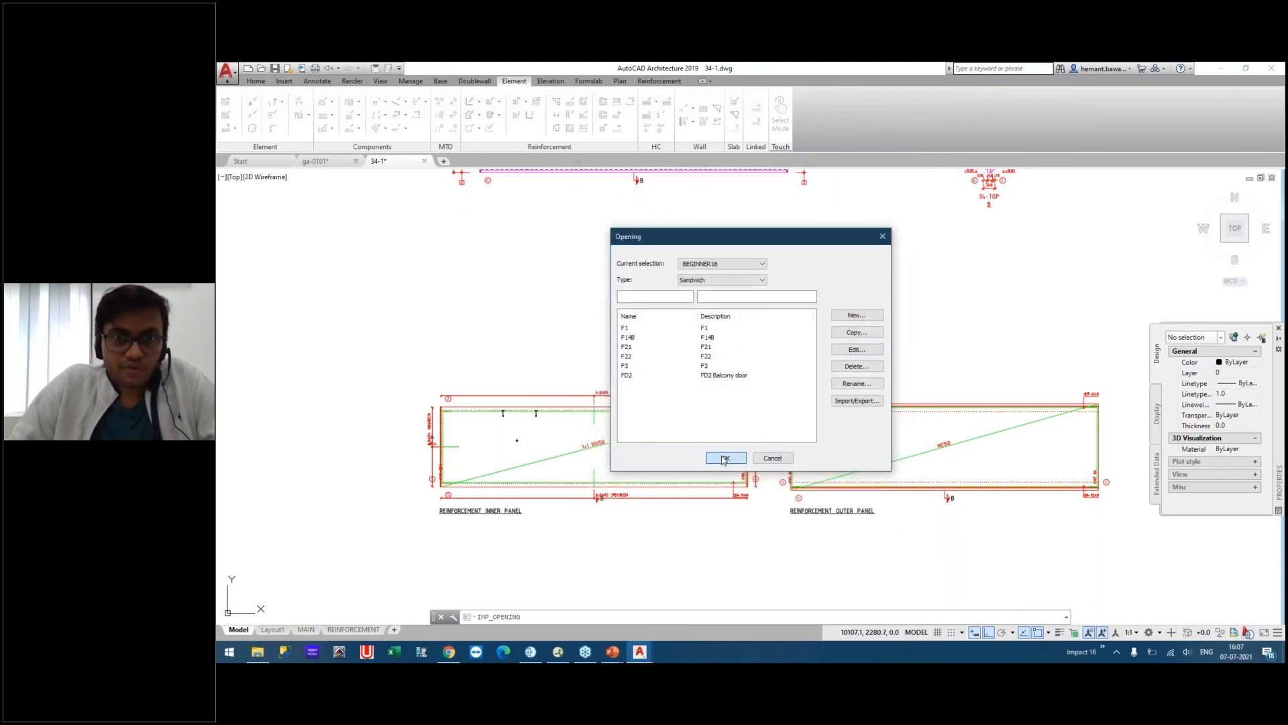
Draw window opening F3 in the wall element's main view, just left of the centre of gravity marker.
{"action": "middle_click_drag", "start_coordinate": [556, 451], "coordinate": [705, 368]}
{"action": "scroll", "coordinate": [686, 381], "scroll_direction": "up", "scroll_amount": 2}
{"action": "scroll", "coordinate": [705, 368], "scroll_direction": "down", "scroll_amount": 2}
{"action": "scroll", "coordinate": [525, 336], "scroll_direction": "up", "scroll_amount": 2}
{"action": "scroll", "coordinate": [598, 342], "scroll_direction": "down", "scroll_amount": 3}
{"action": "middle_click_drag", "start_coordinate": [592, 280], "coordinate": [603, 594]}
{"action": "scroll", "coordinate": [635, 369], "scroll_direction": "up", "scroll_amount": 2}
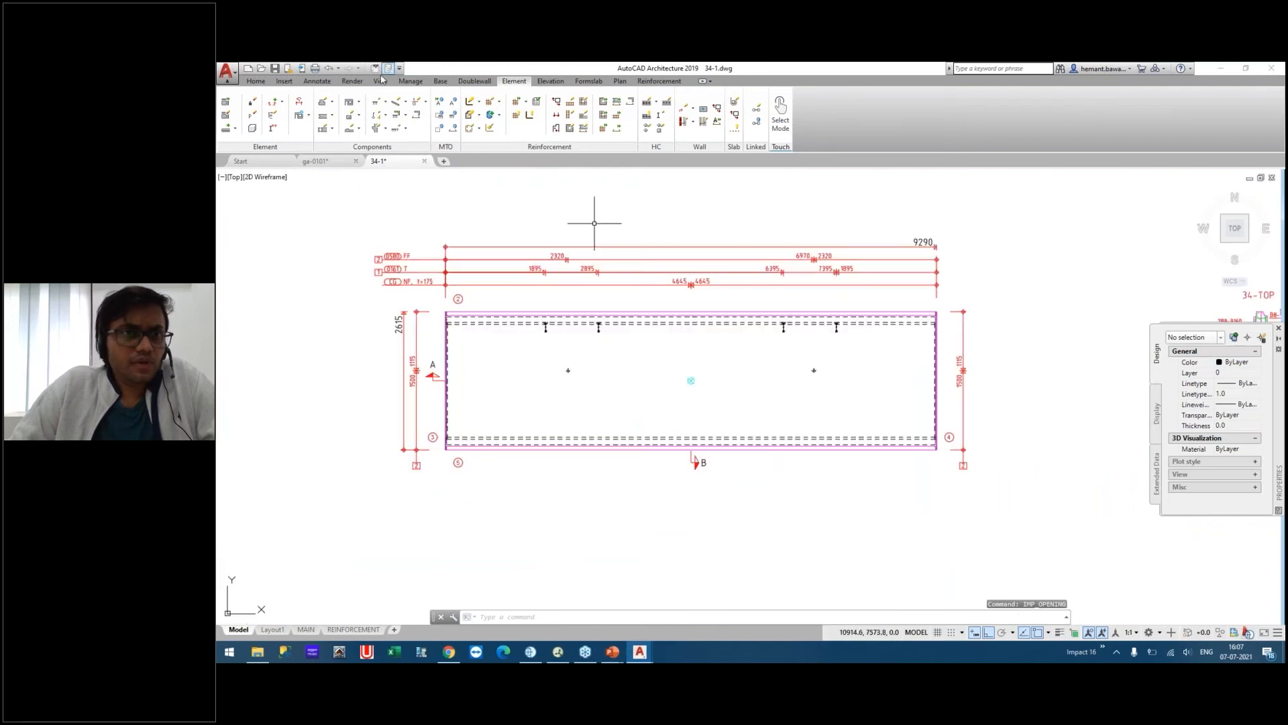
{"action": "left_click", "coordinate": [360, 103]}
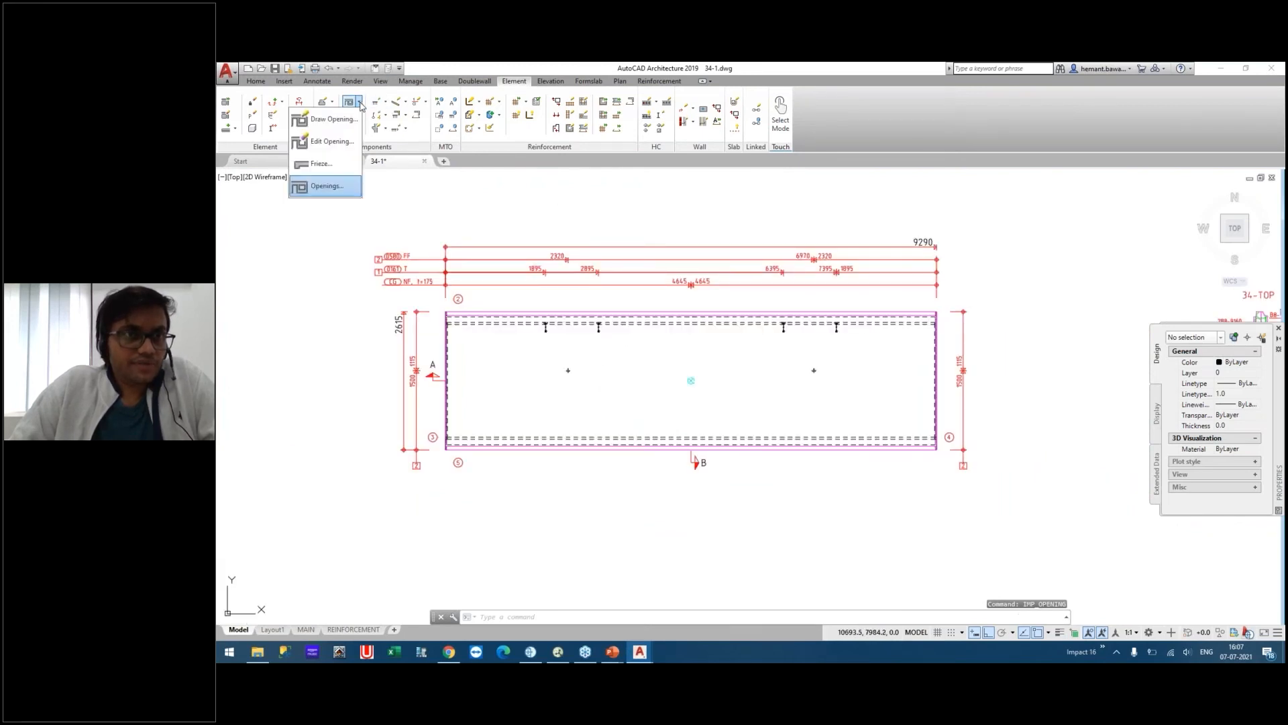
{"action": "left_click", "coordinate": [329, 119]}
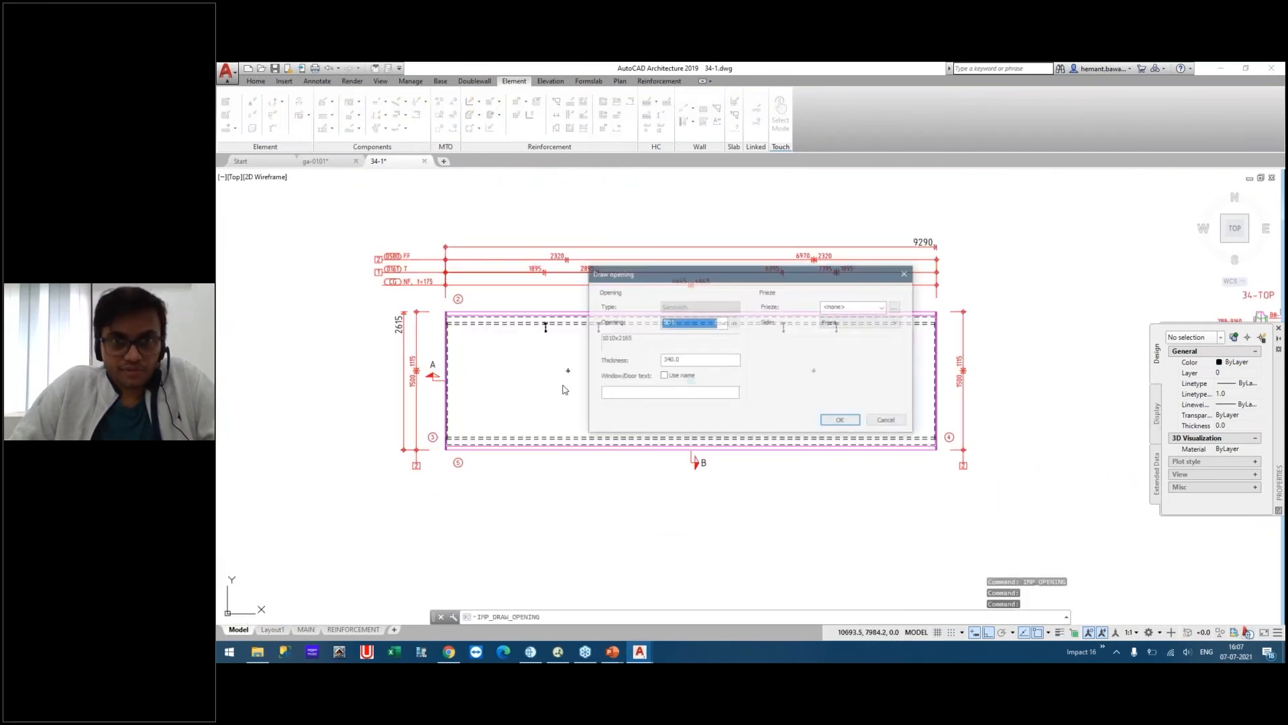
{"action": "left_click", "coordinate": [724, 323]}
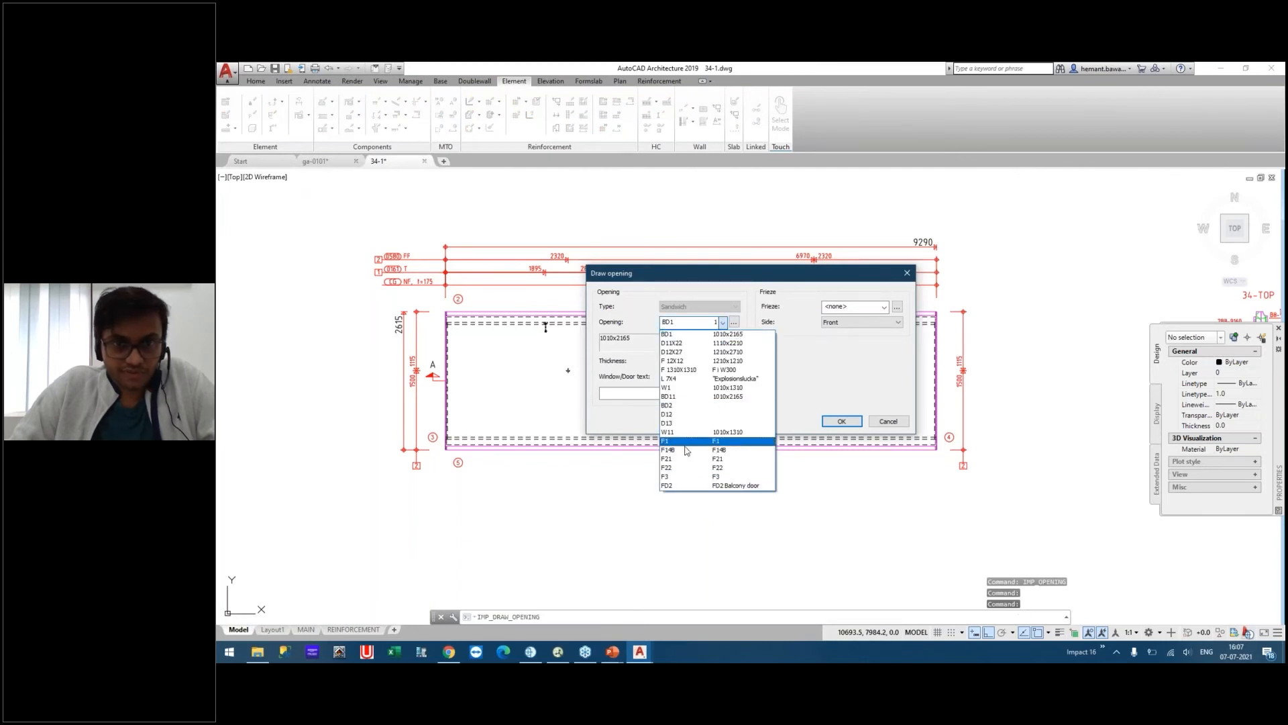
{"action": "left_click", "coordinate": [682, 476]}
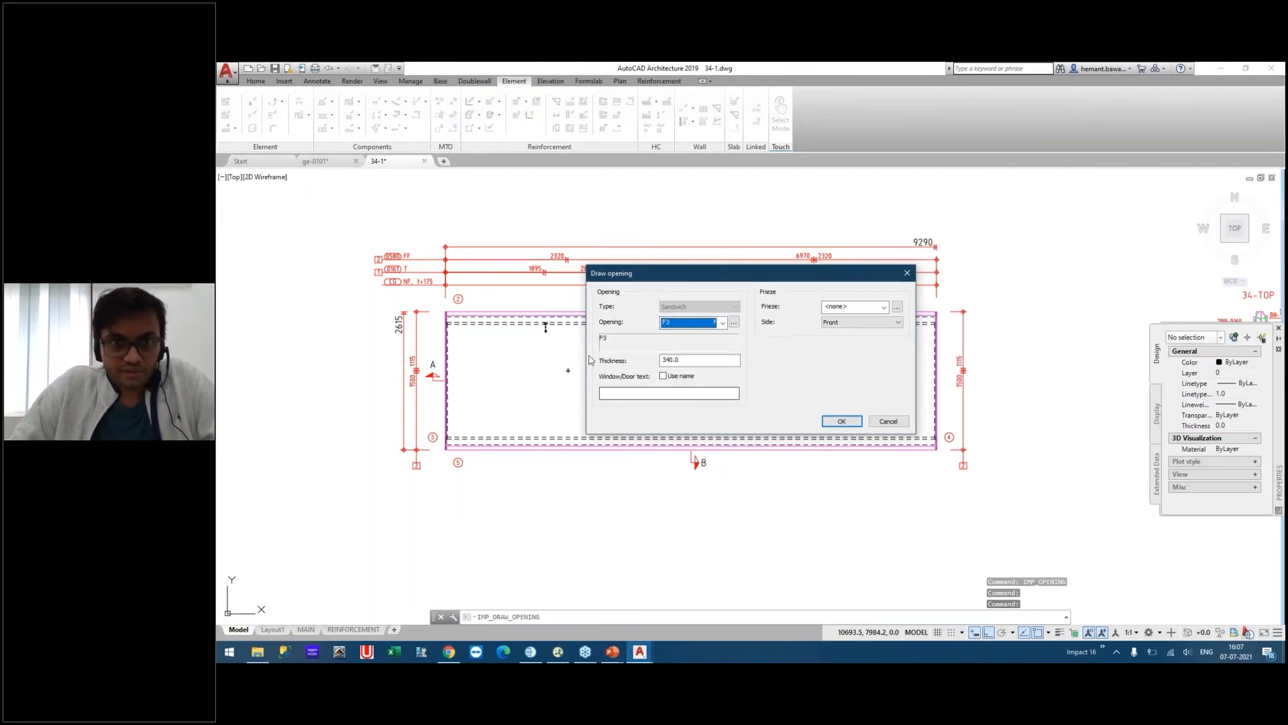
{"action": "left_click", "coordinate": [832, 424]}
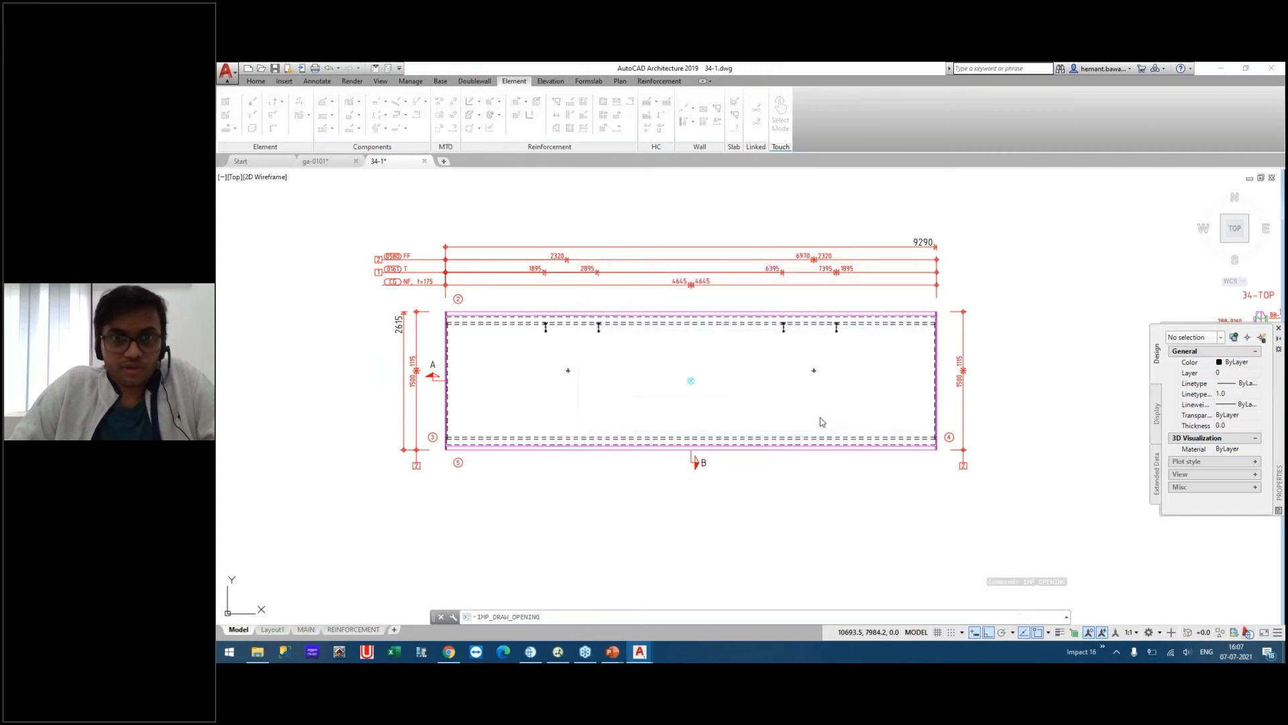
{"action": "left_click", "coordinate": [630, 401]}
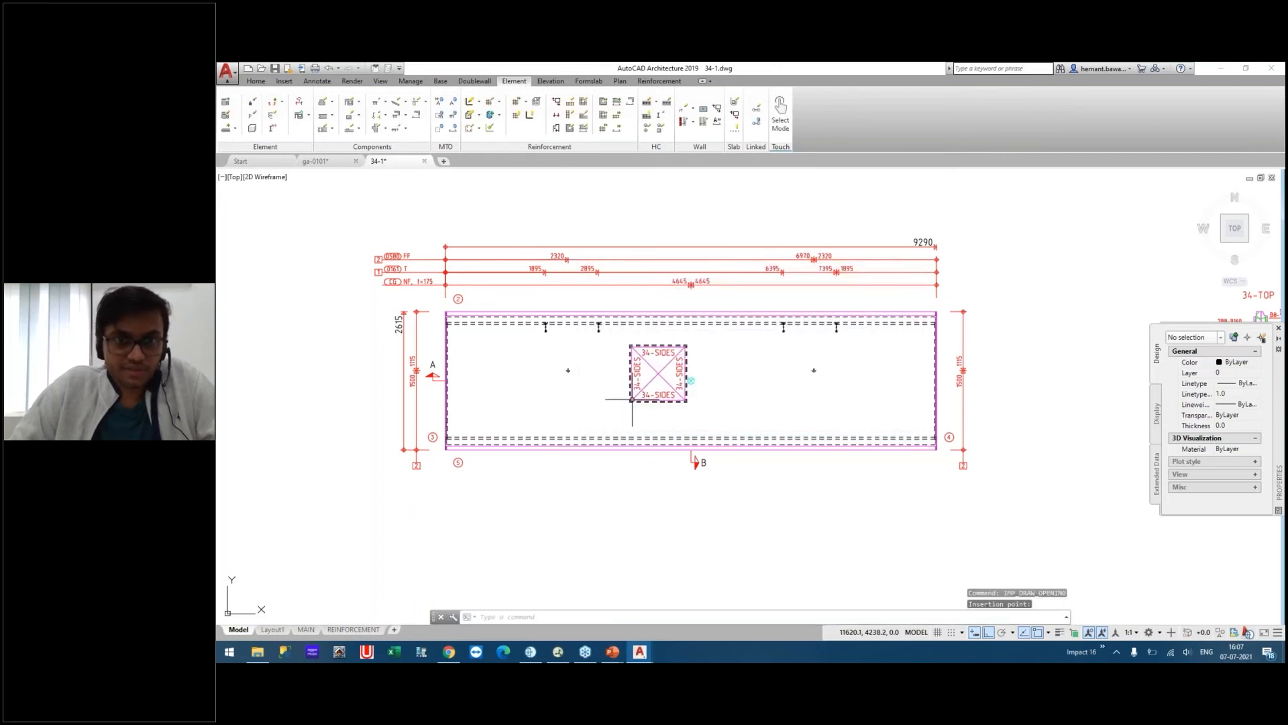
{"action": "key", "text": "Escape"}
Update the element drawing to include the new window opening in both reinforcement panel views.
{"action": "middle_click_drag", "start_coordinate": [739, 373], "coordinate": [670, 310]}
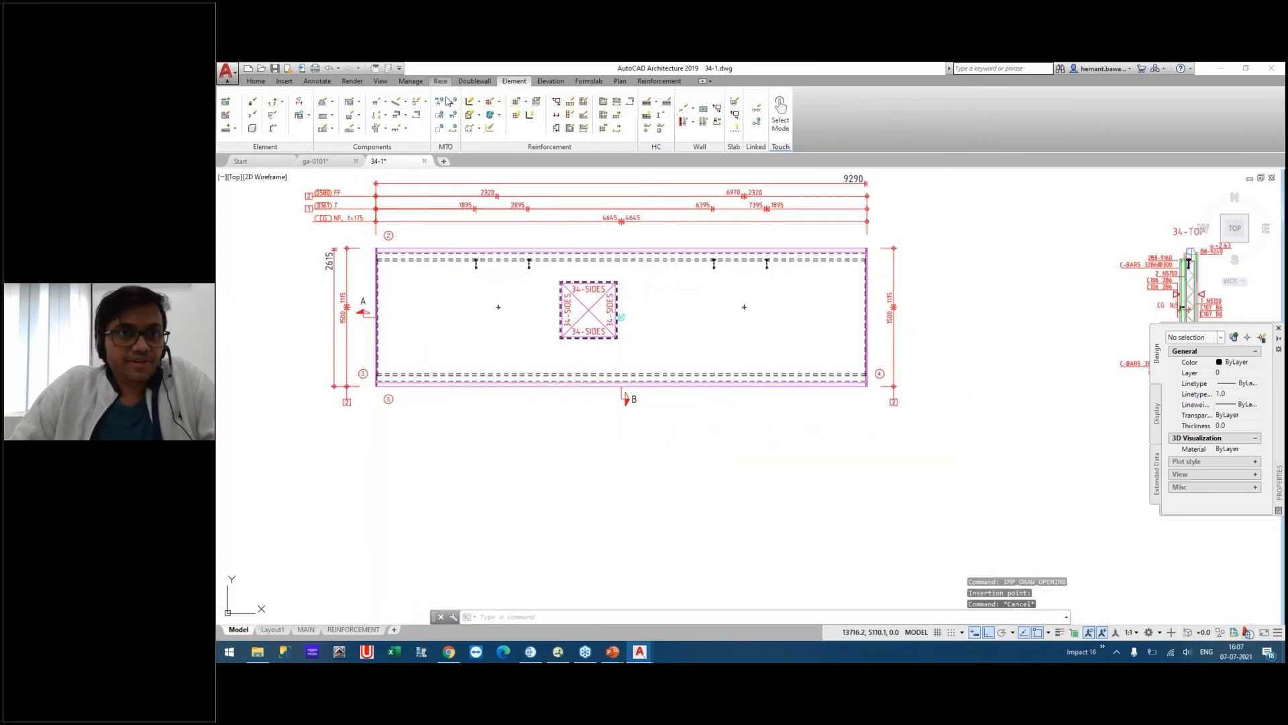
{"action": "key", "text": "Escape"}
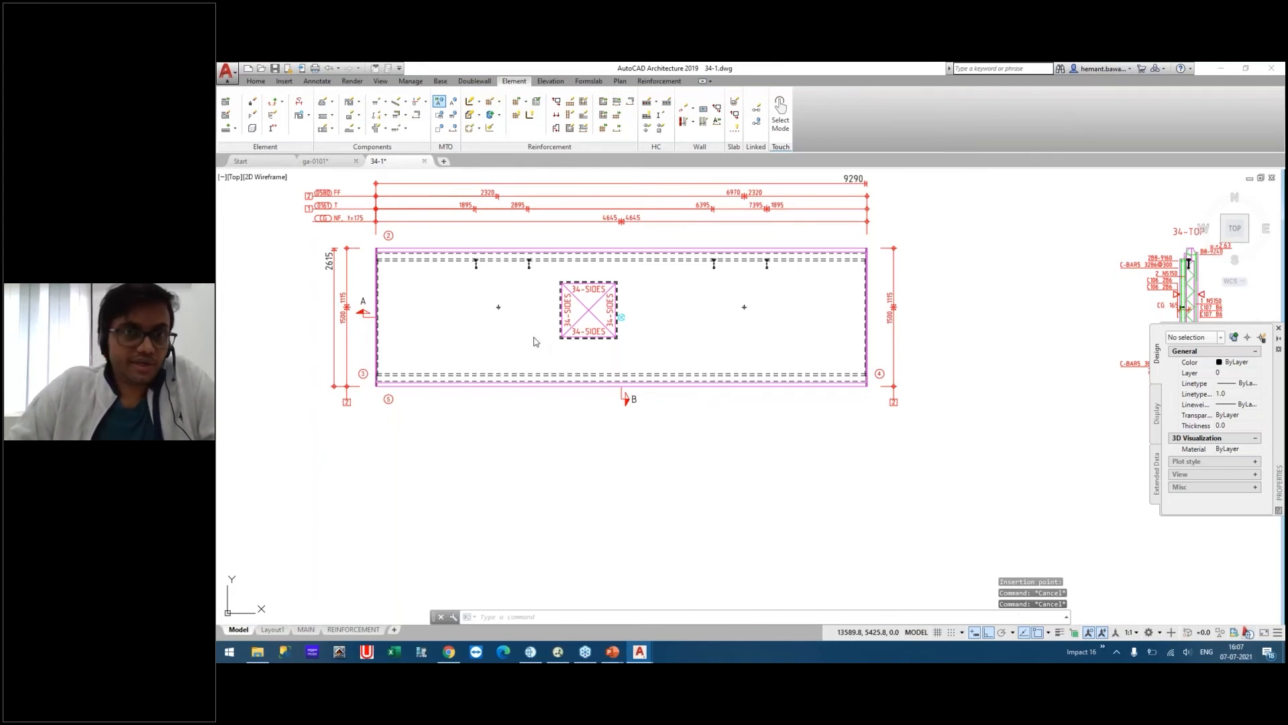
{"action": "scroll", "coordinate": [670, 287], "scroll_direction": "down", "scroll_amount": 4}
{"action": "middle_click_drag", "start_coordinate": [645, 380], "coordinate": [645, 265]}
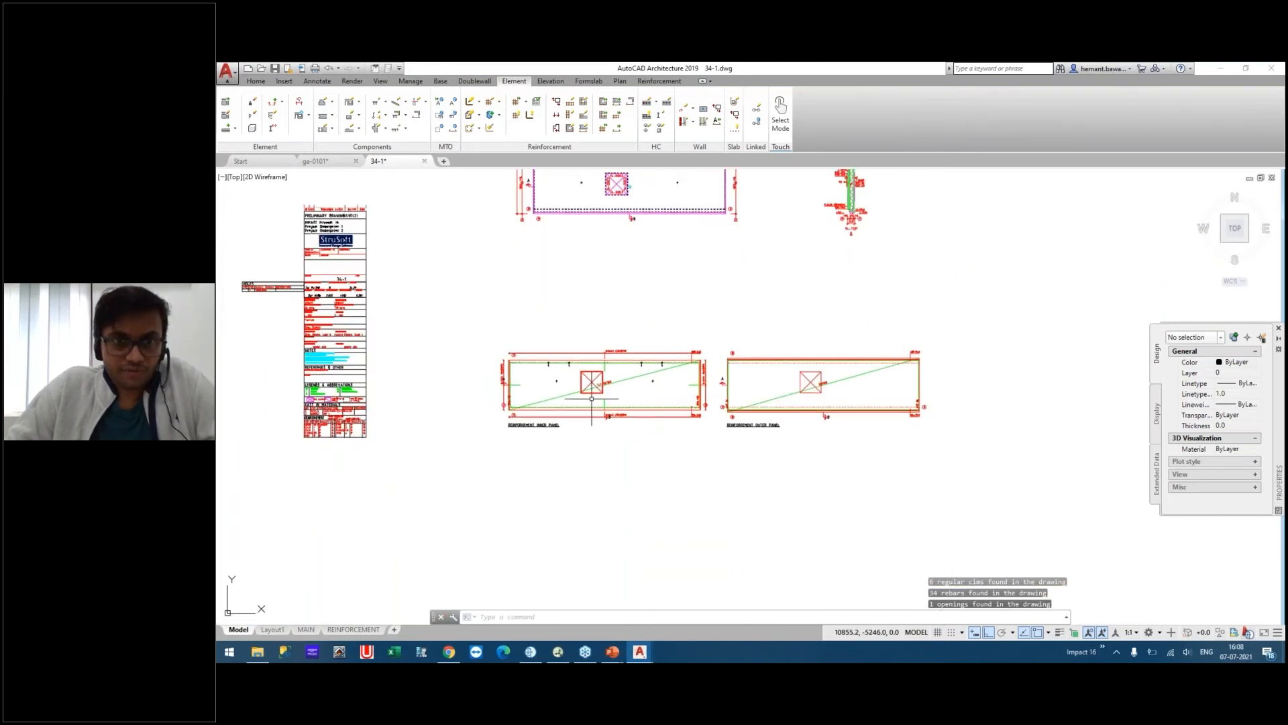
Regenerate the element's reinforcement to add C-bars and edge bars around the window opening.
{"action": "scroll", "coordinate": [591, 396], "scroll_direction": "up", "scroll_amount": 4}
{"action": "scroll", "coordinate": [550, 370], "scroll_direction": "up", "scroll_amount": 3}
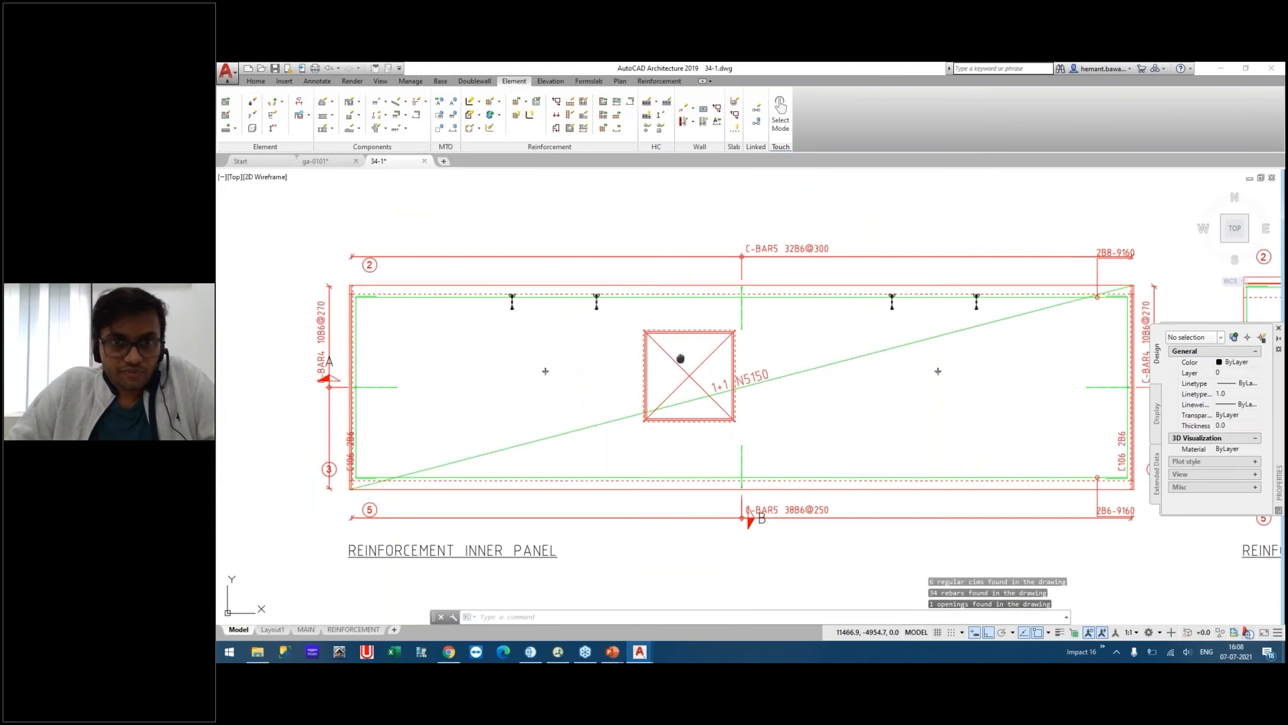
{"action": "middle_click_drag", "start_coordinate": [626, 337], "coordinate": [633, 335]}
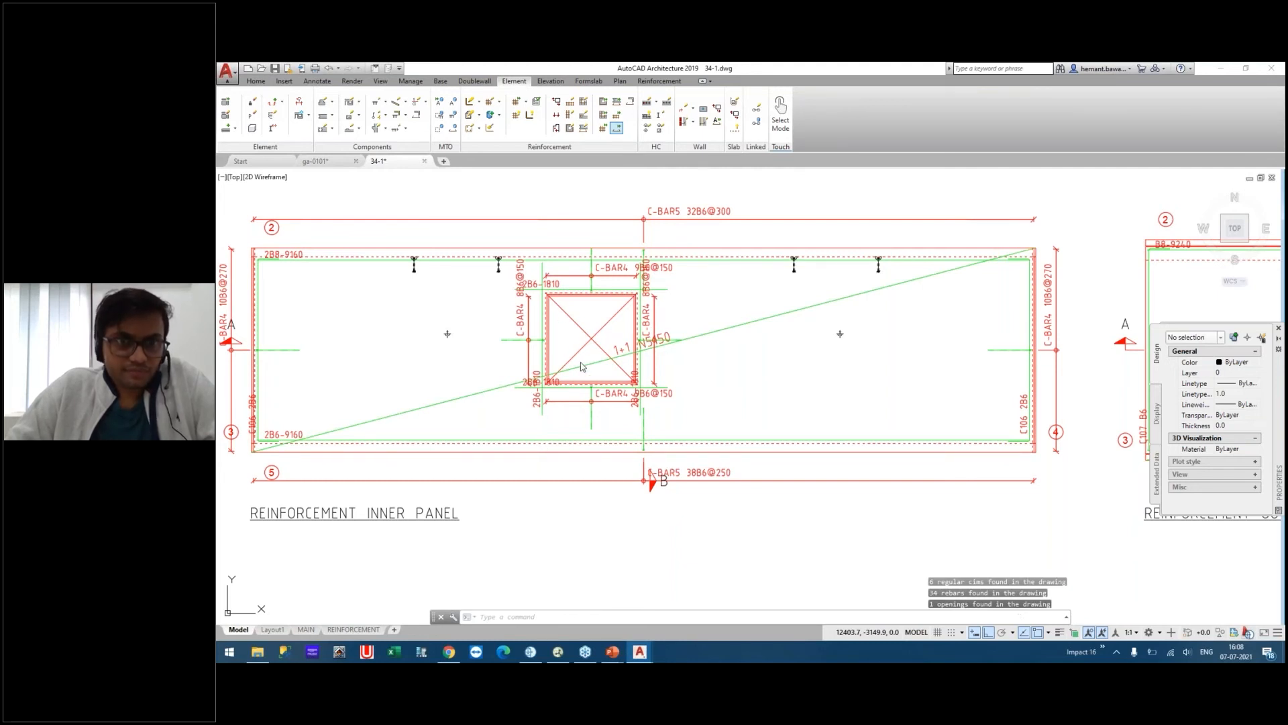
Turn the C-BAR4 8B6@150 label at the opening's right edge horizontal in the inner panel view.
{"action": "middle_click_drag", "start_coordinate": [586, 379], "coordinate": [620, 425]}
{"action": "middle_click_drag", "start_coordinate": [734, 390], "coordinate": [811, 360]}
{"action": "scroll", "coordinate": [760, 324], "scroll_direction": "up", "scroll_amount": 4}
{"action": "left_click", "coordinate": [747, 264]}
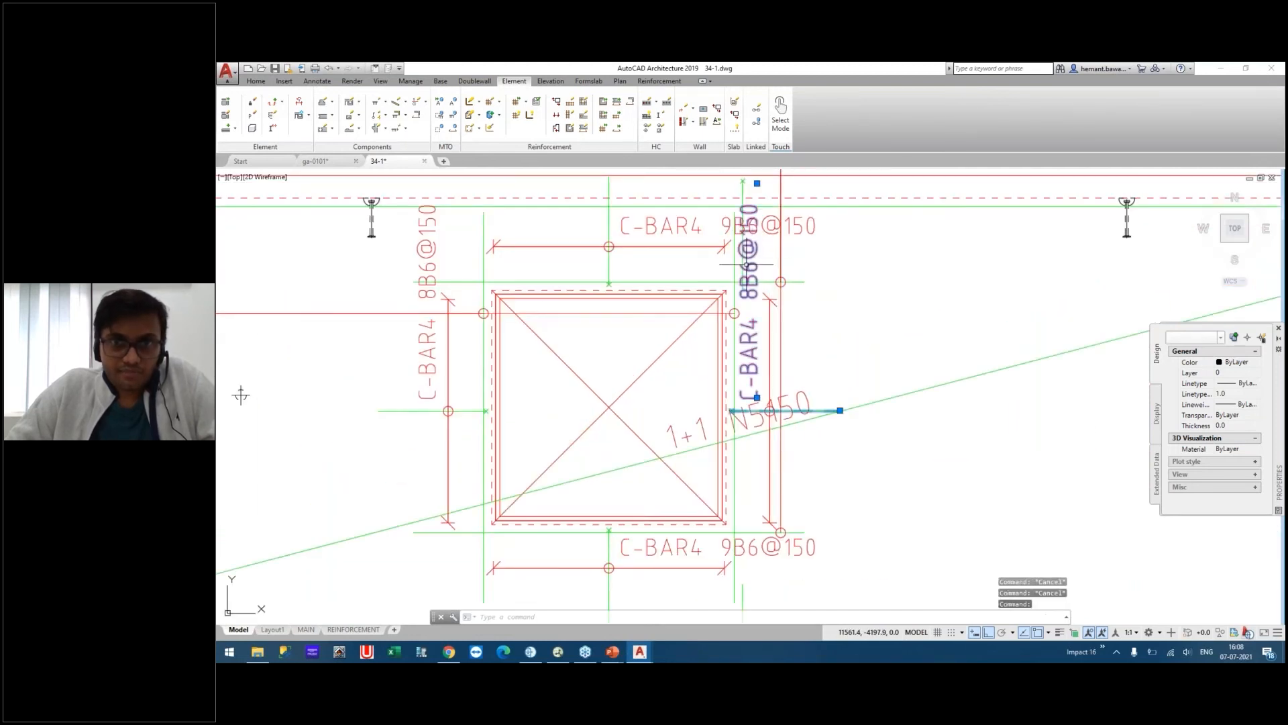
{"action": "left_click", "coordinate": [757, 397]}
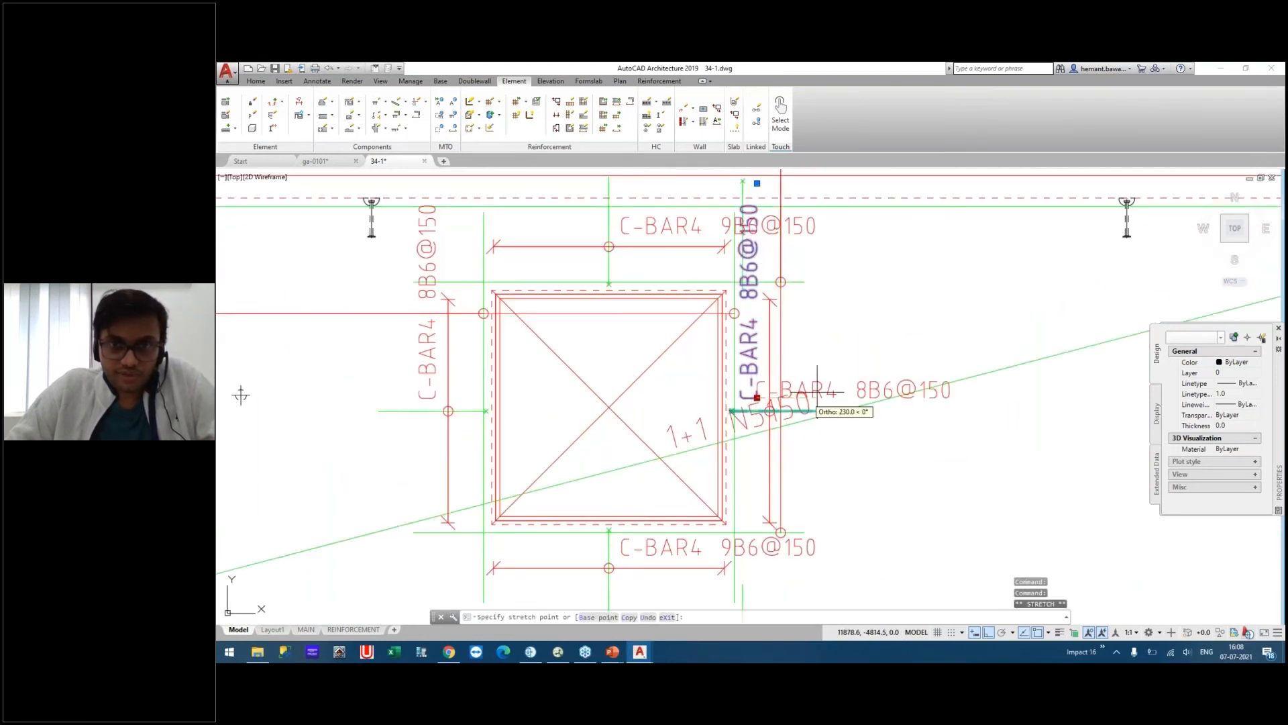
{"action": "scroll", "coordinate": [829, 297], "scroll_direction": "down", "scroll_amount": 2}
{"action": "key", "text": "Escape"}
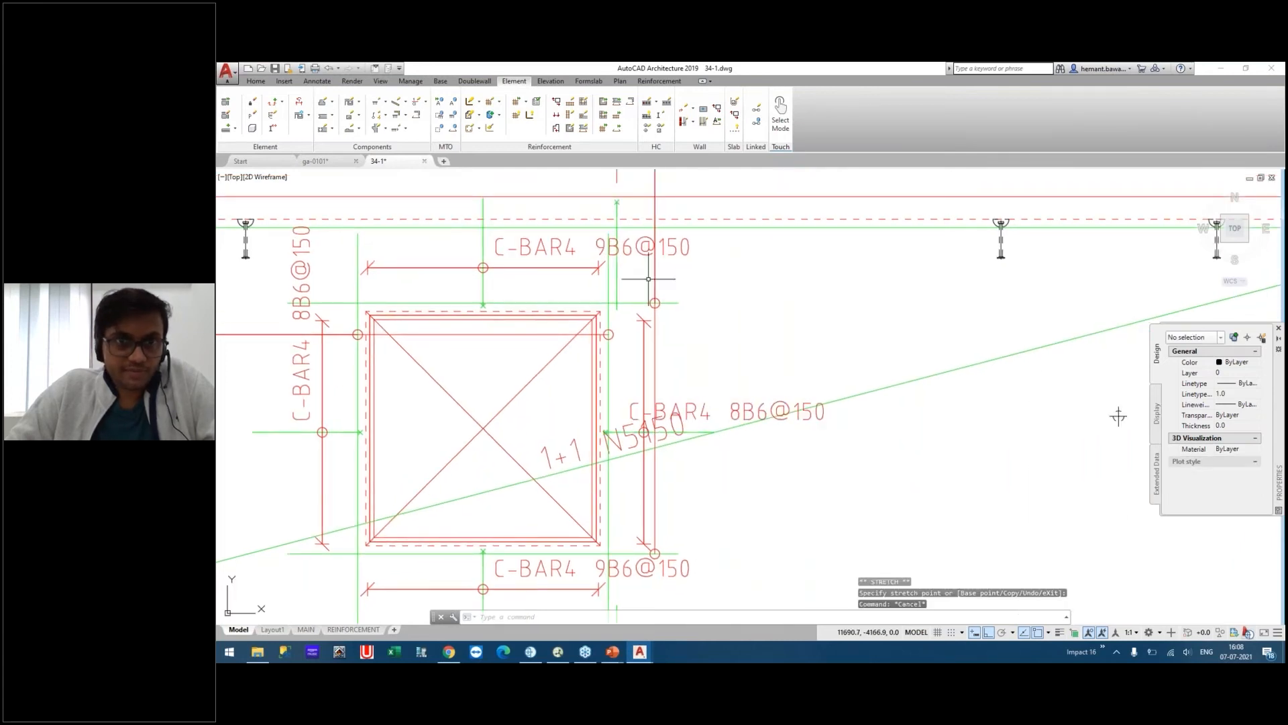
{"action": "scroll", "coordinate": [711, 281], "scroll_direction": "down", "scroll_amount": 3}
{"action": "middle_click_drag", "start_coordinate": [726, 296], "coordinate": [819, 218]}
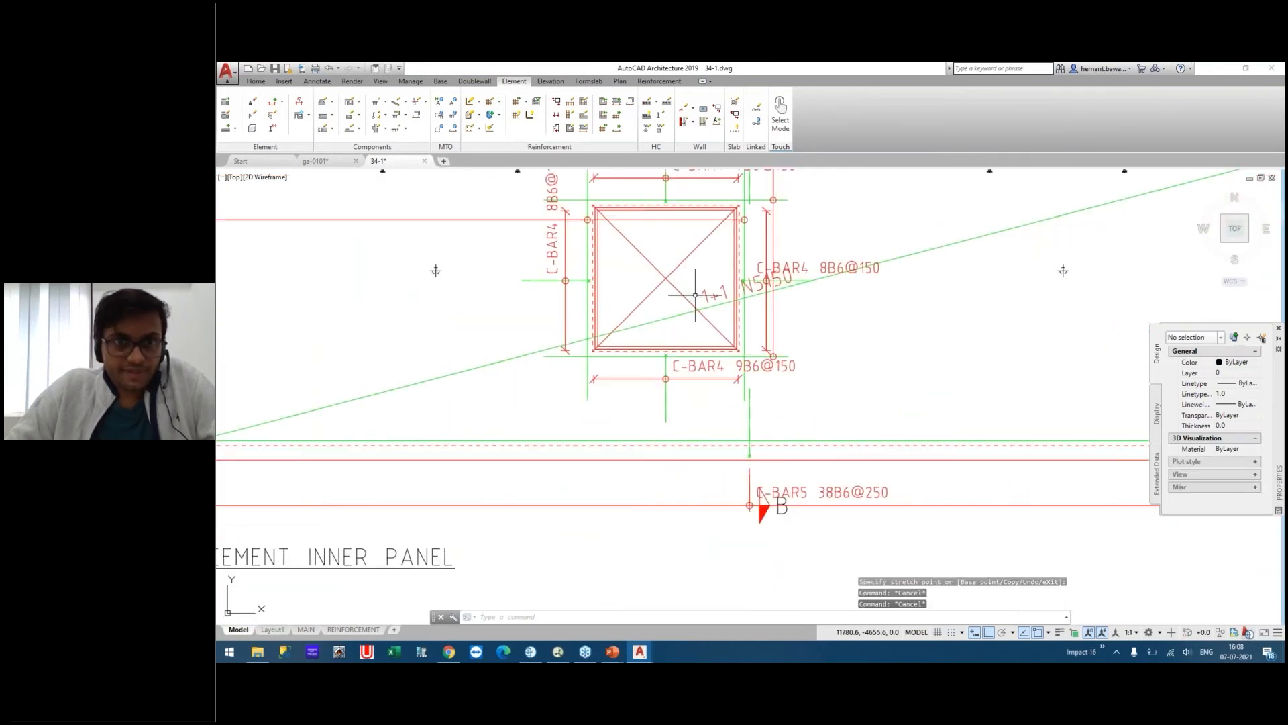
Examine the edge bars and the C-bars around the window opening in the inner panel view.
{"action": "left_click", "coordinate": [589, 368]}
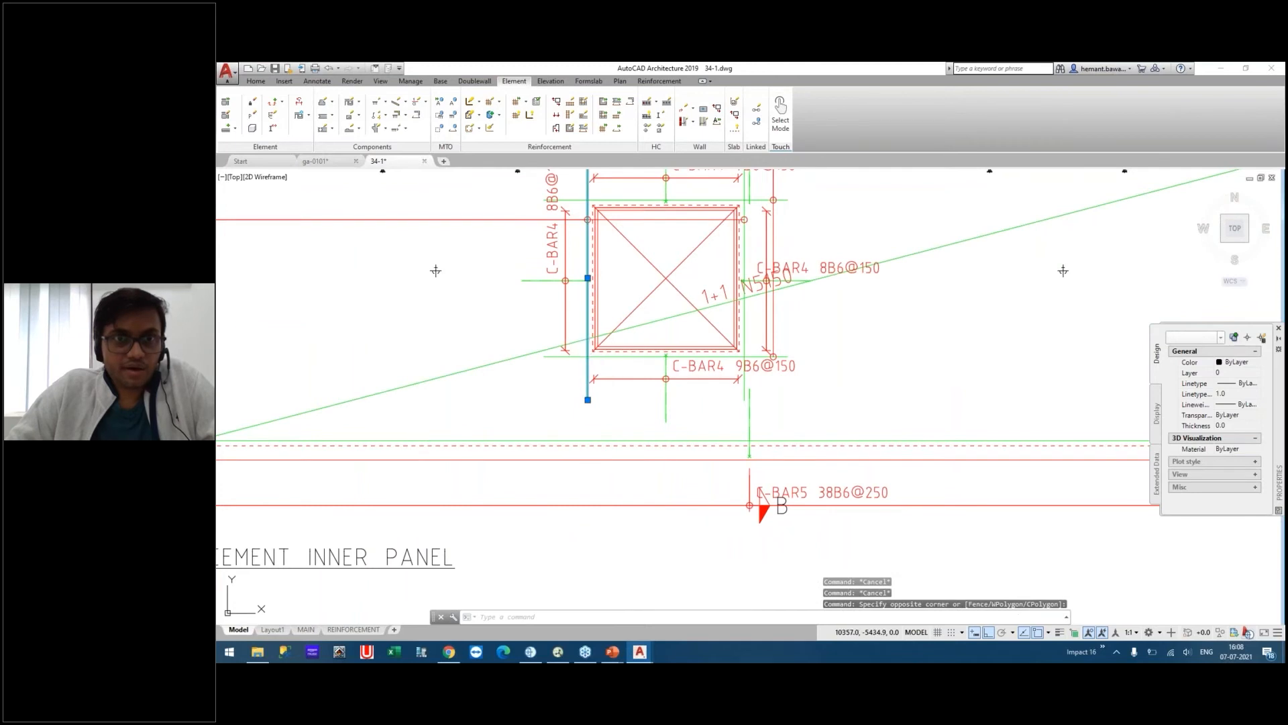
{"action": "key", "text": "Escape"}
{"action": "left_click", "coordinate": [540, 280]}
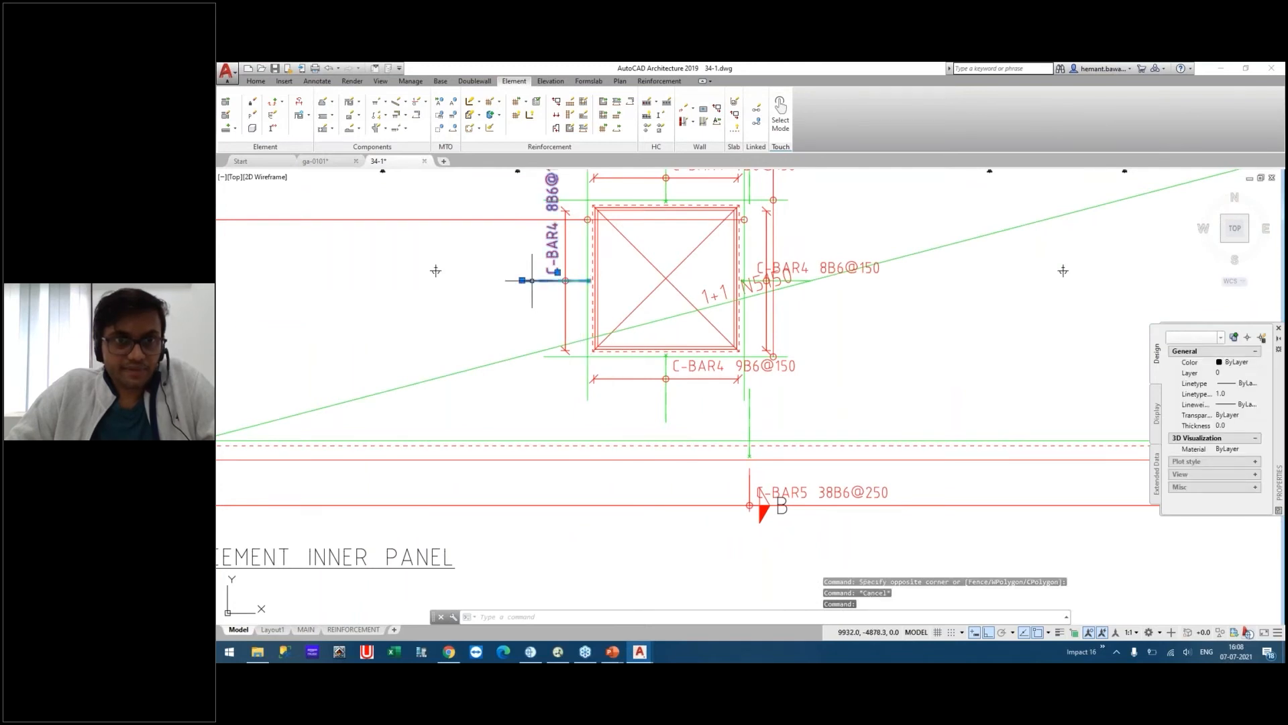
{"action": "middle_click_drag", "start_coordinate": [530, 365], "coordinate": [651, 460]}
{"action": "mouse_move", "coordinate": [724, 399]}
{"action": "middle_mouse_down"}
{"action": "mouse_move", "coordinate": [653, 368]}
{"action": "mouse_move", "coordinate": [612, 377]}
{"action": "middle_mouse_up"}
{"action": "scroll", "coordinate": [612, 377], "scroll_direction": "down", "scroll_amount": 1}
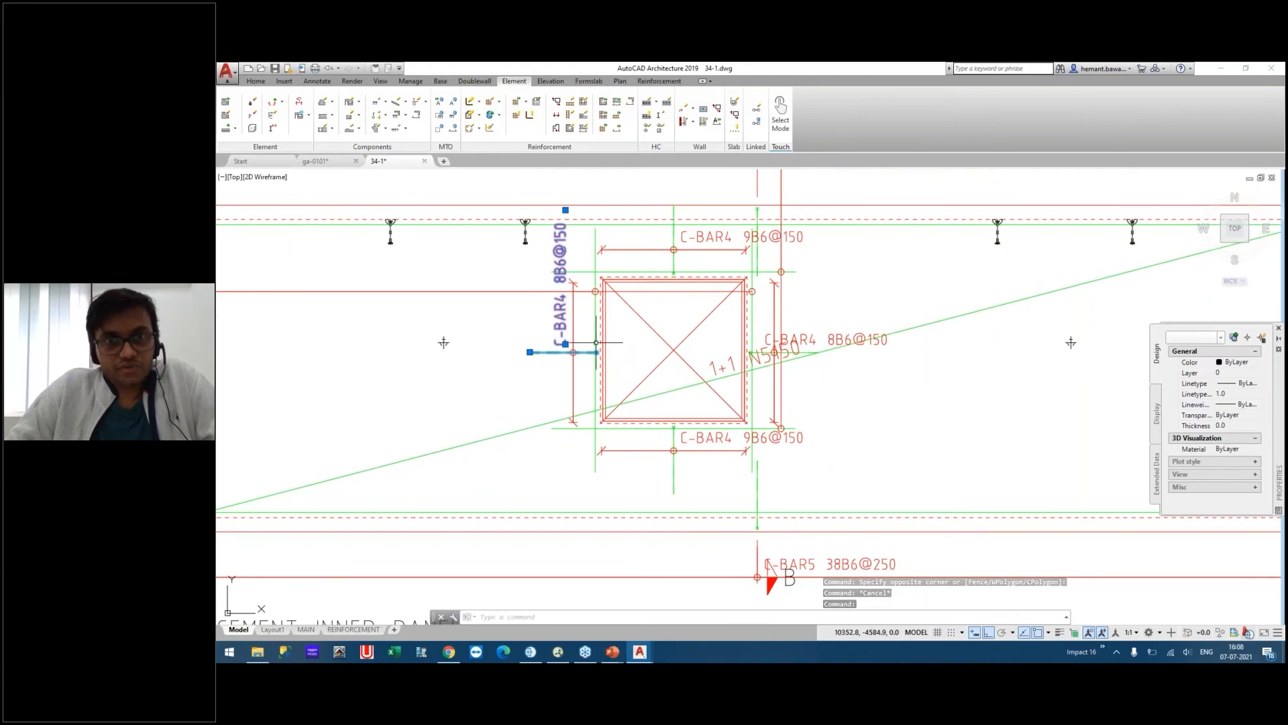
{"action": "scroll", "coordinate": [601, 379], "scroll_direction": "down", "scroll_amount": 2}
{"action": "scroll", "coordinate": [613, 430], "scroll_direction": "down", "scroll_amount": 2}
{"action": "scroll", "coordinate": [624, 300], "scroll_direction": "up", "scroll_amount": 1}
{"action": "scroll", "coordinate": [625, 300], "scroll_direction": "up", "scroll_amount": 2}
{"action": "scroll", "coordinate": [624, 300], "scroll_direction": "down", "scroll_amount": 4}
{"action": "middle_click_drag", "start_coordinate": [613, 386], "coordinate": [504, 247]}
Open the definition of sandwich opening F3 for editing.
{"action": "left_click", "coordinate": [360, 103]}
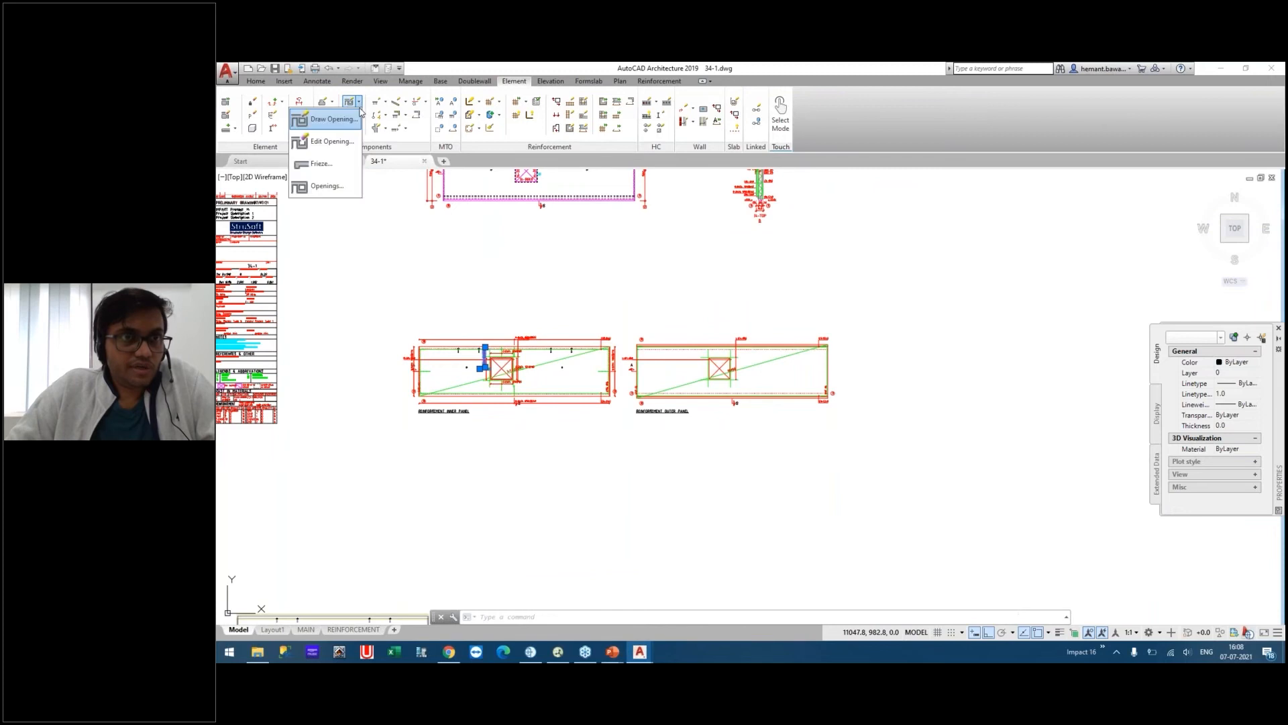
{"action": "left_click", "coordinate": [328, 187]}
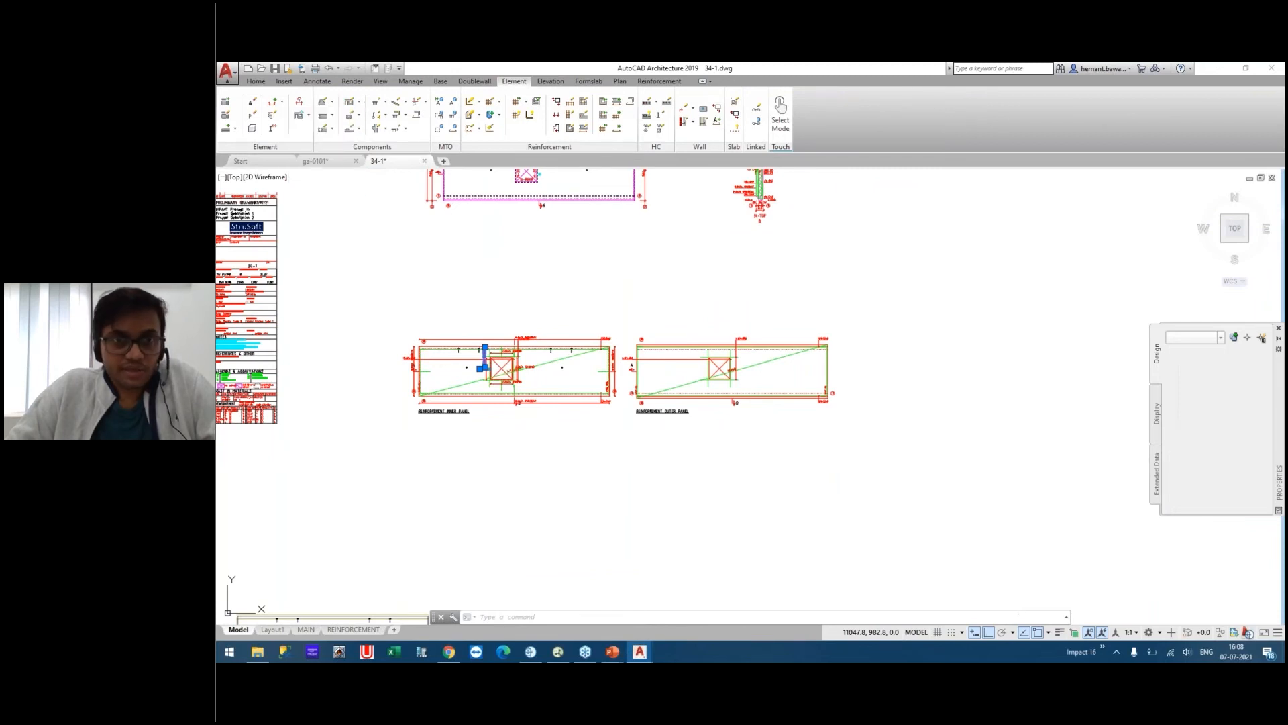
{"action": "left_click", "coordinate": [769, 369]}
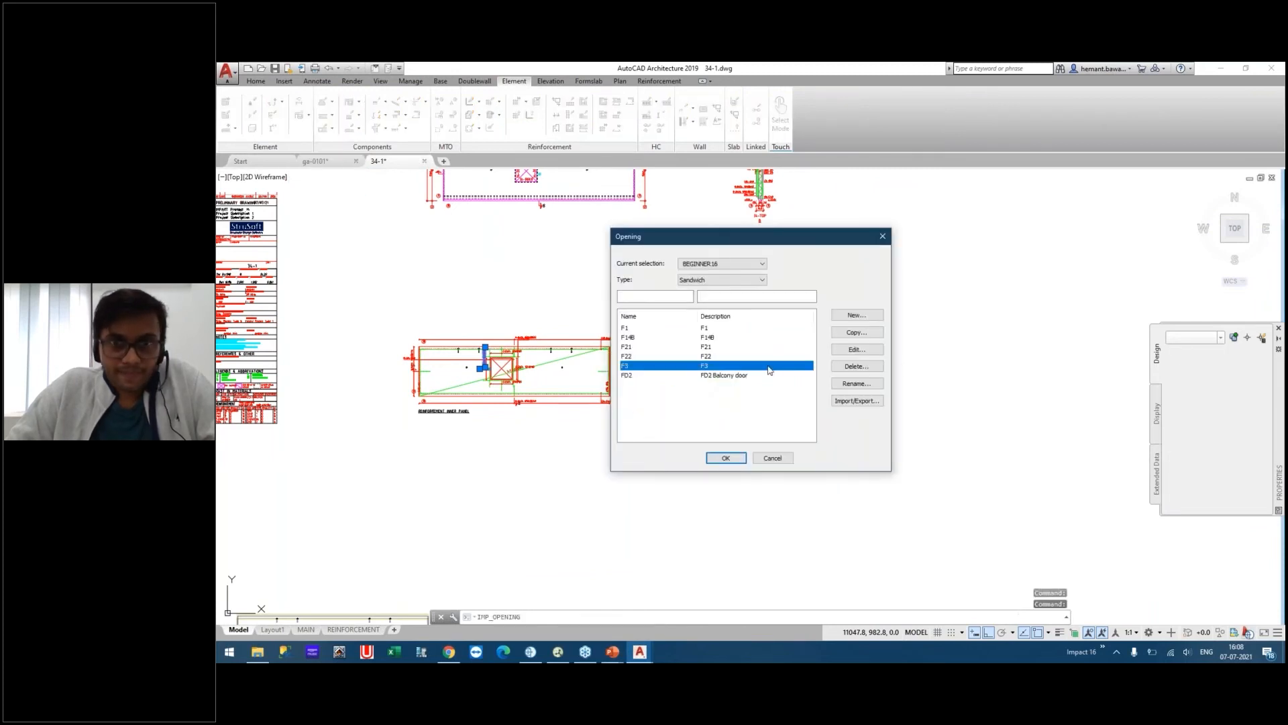
{"action": "left_click", "coordinate": [851, 349]}
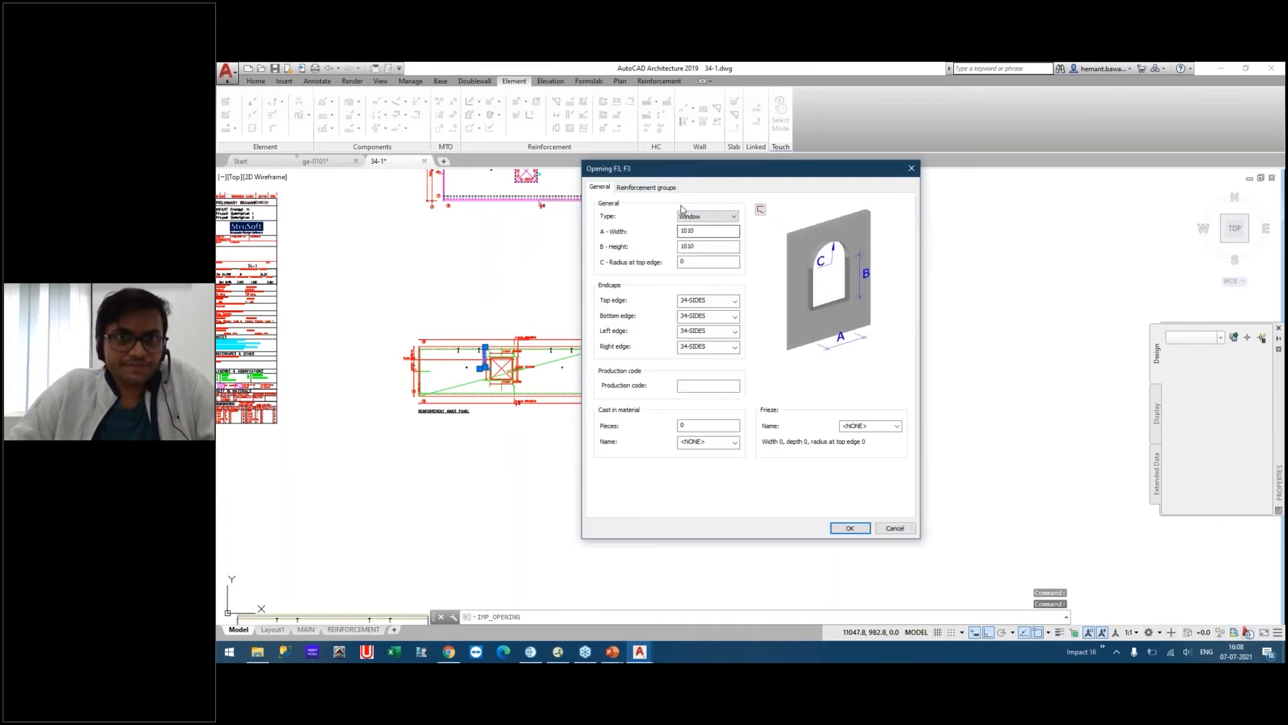
Set the endcaps of opening F3 to none on the top, bottom, left and right edges and save the definition.
{"action": "left_click", "coordinate": [733, 304]}
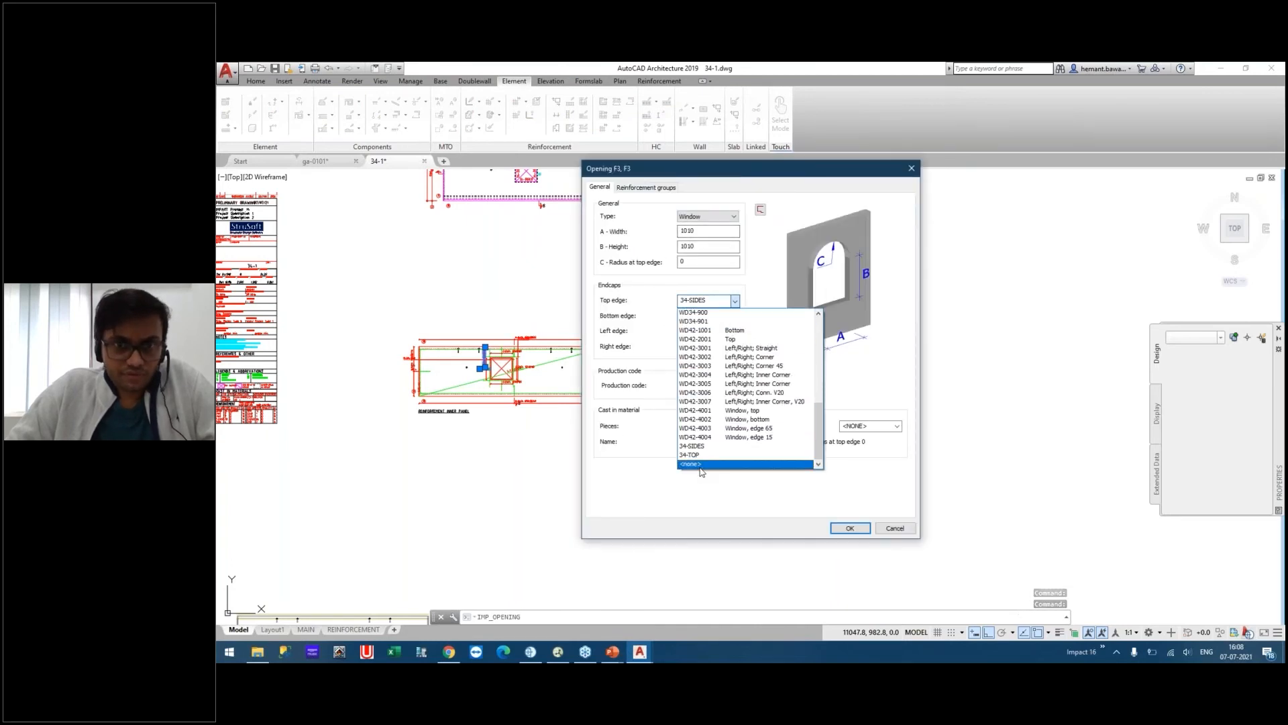
{"action": "left_click", "coordinate": [697, 470]}
{"action": "left_click", "coordinate": [734, 316]}
{"action": "left_click", "coordinate": [695, 480]}
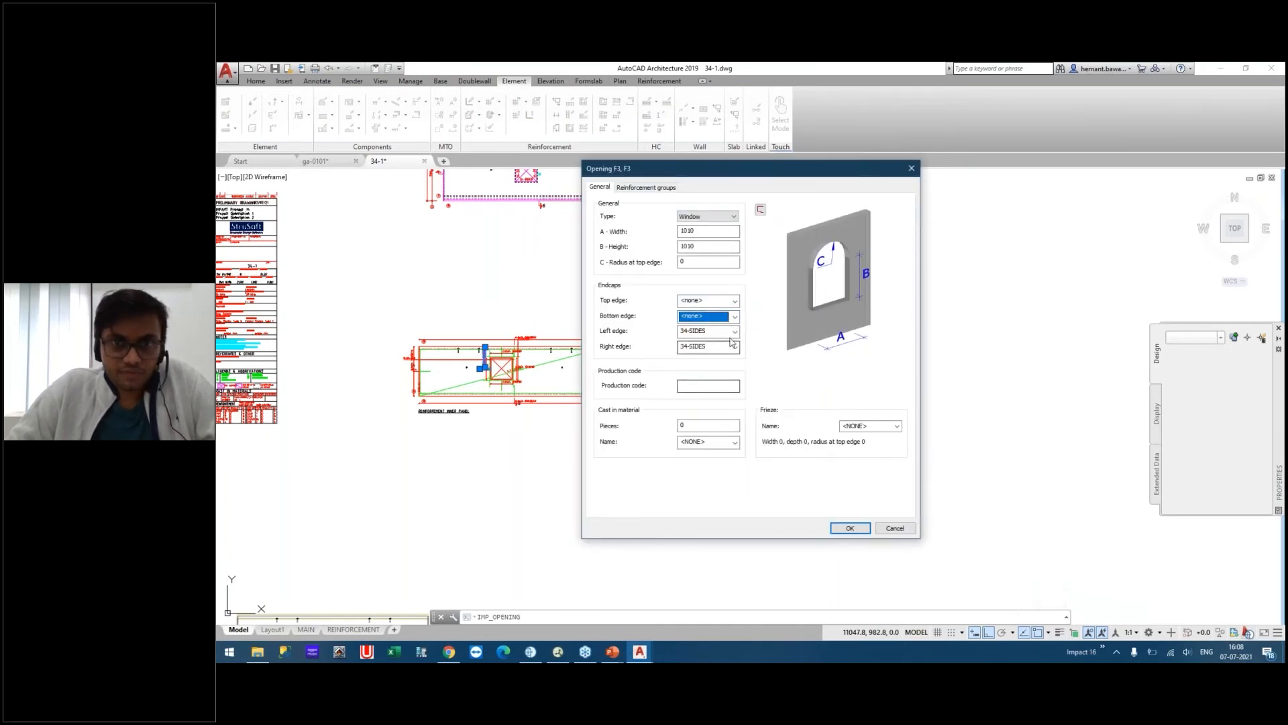
{"action": "left_click", "coordinate": [735, 332]}
{"action": "left_click", "coordinate": [692, 495]}
{"action": "left_click", "coordinate": [735, 347]}
{"action": "left_click", "coordinate": [698, 509]}
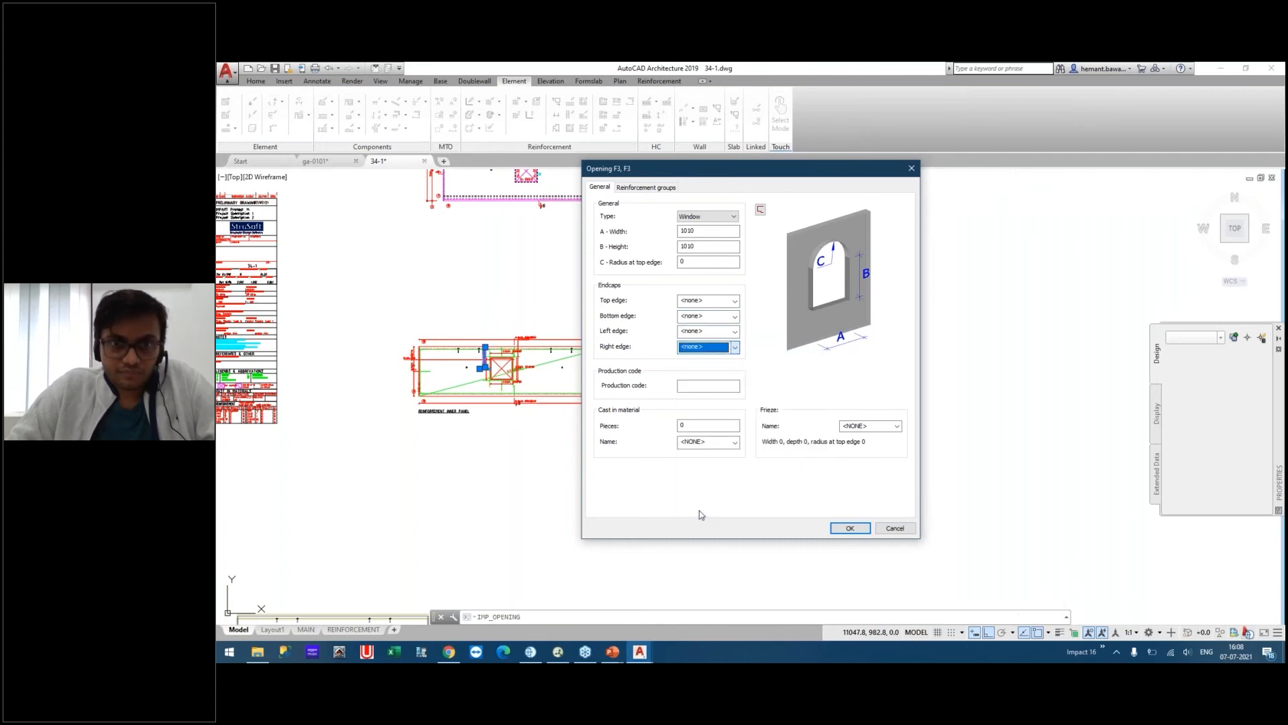
{"action": "left_click", "coordinate": [868, 530]}
{"action": "left_click", "coordinate": [713, 461]}
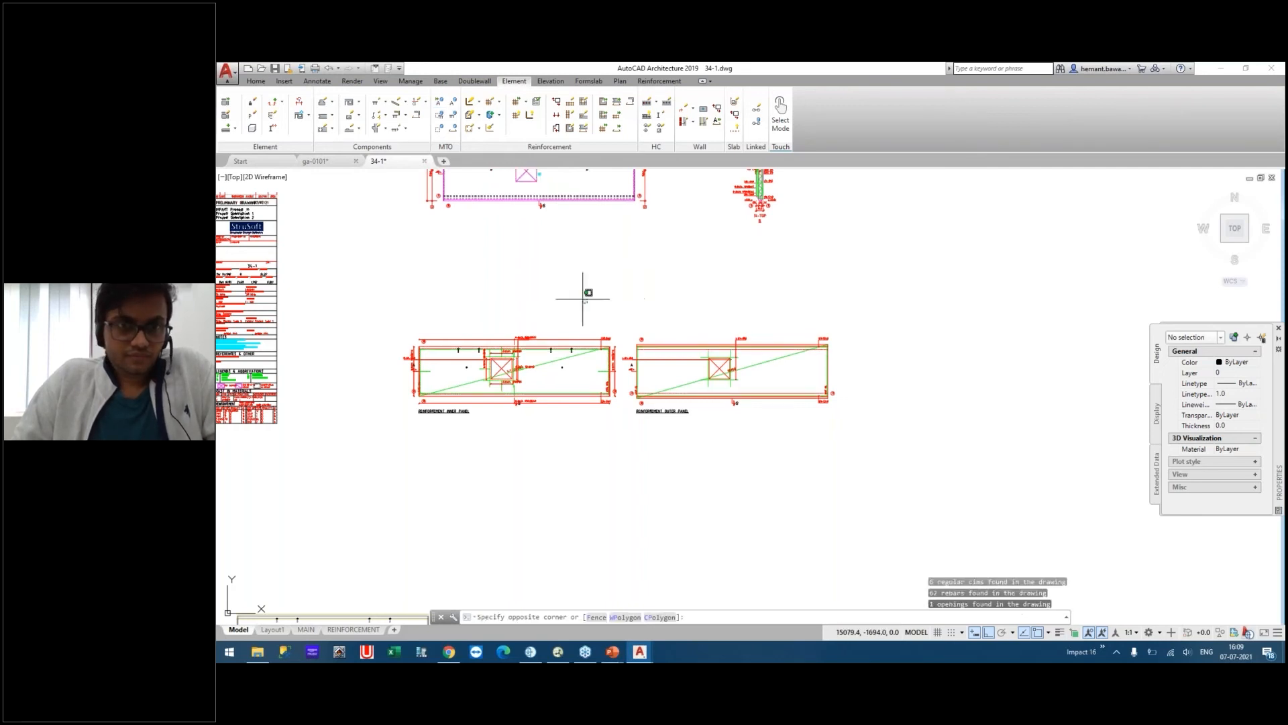
Regenerate the element's reinforcement with the edited opening and check the bars around it in the inner panel view.
{"action": "middle_click_drag", "start_coordinate": [549, 282], "coordinate": [607, 270]}
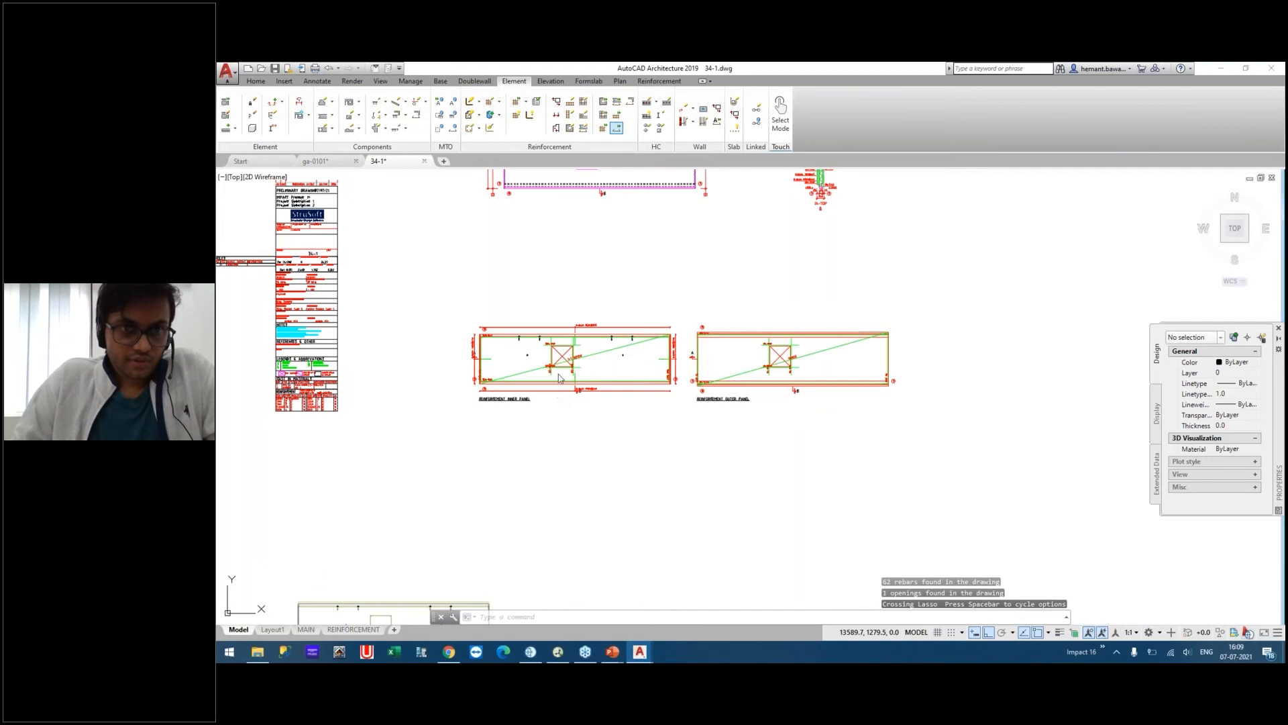
{"action": "scroll", "coordinate": [561, 362], "scroll_direction": "up", "scroll_amount": 5}
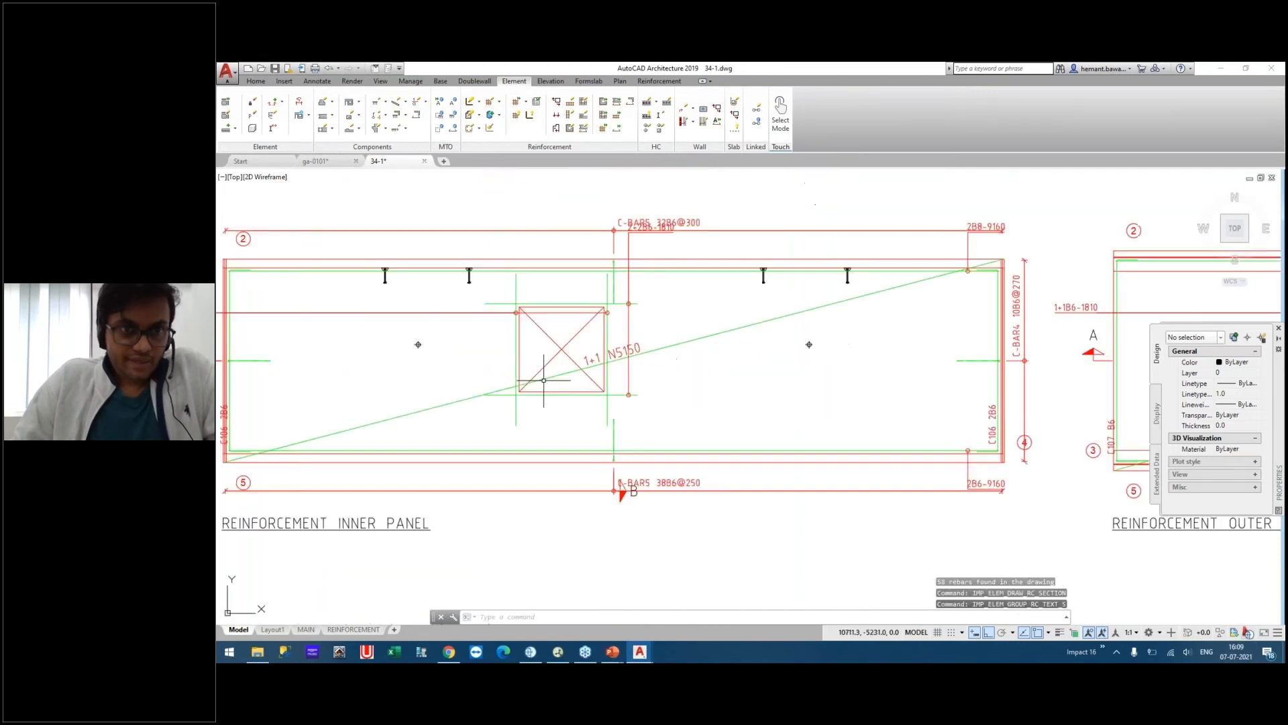
{"action": "mouse_move", "coordinate": [549, 380]}
{"action": "middle_mouse_down"}
{"action": "mouse_move", "coordinate": [696, 345]}
{"action": "mouse_move", "coordinate": [646, 377]}
{"action": "mouse_move", "coordinate": [562, 308]}
{"action": "middle_mouse_up"}
{"action": "scroll", "coordinate": [652, 345], "scroll_direction": "up", "scroll_amount": 2}
{"action": "scroll", "coordinate": [562, 309], "scroll_direction": "down", "scroll_amount": 2}
{"action": "scroll", "coordinate": [561, 312], "scroll_direction": "down", "scroll_amount": 2}
{"action": "scroll", "coordinate": [528, 283], "scroll_direction": "up", "scroll_amount": 4}
{"action": "left_click", "coordinate": [567, 253]}
{"action": "left_click", "coordinate": [518, 259]}
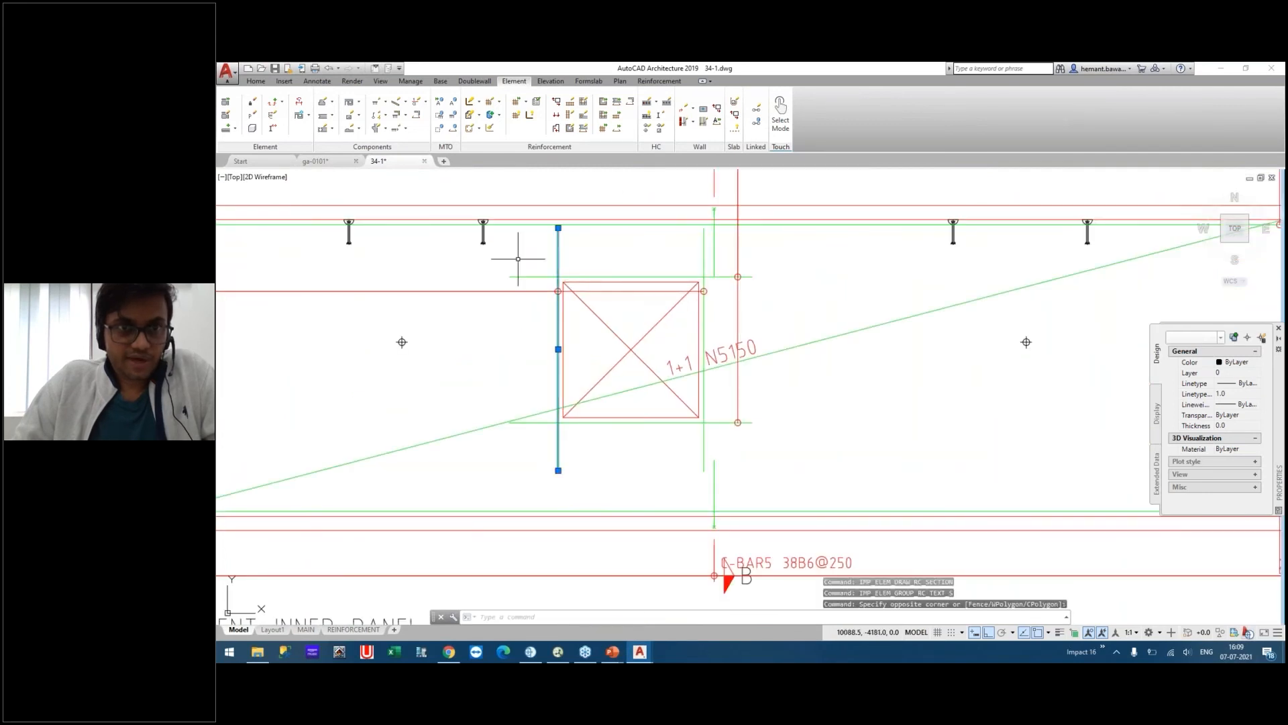
{"action": "key", "text": "Escape"}
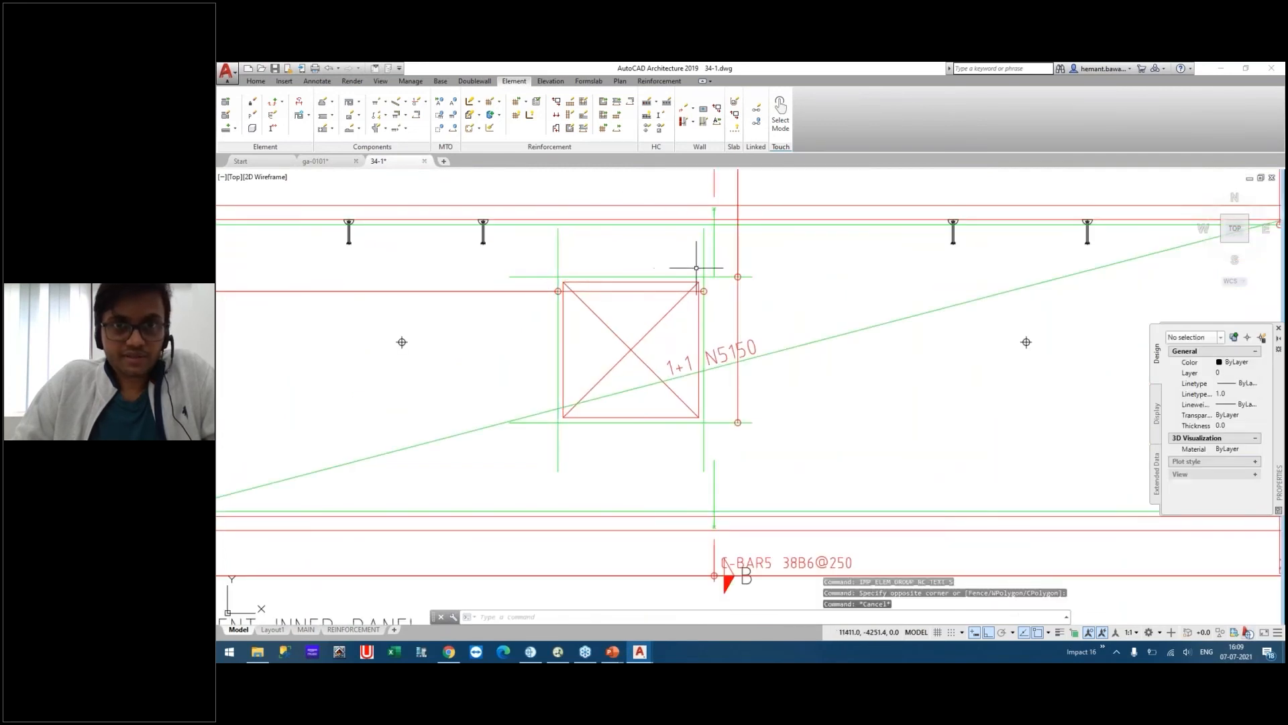
{"action": "scroll", "coordinate": [628, 254], "scroll_direction": "down", "scroll_amount": 2}
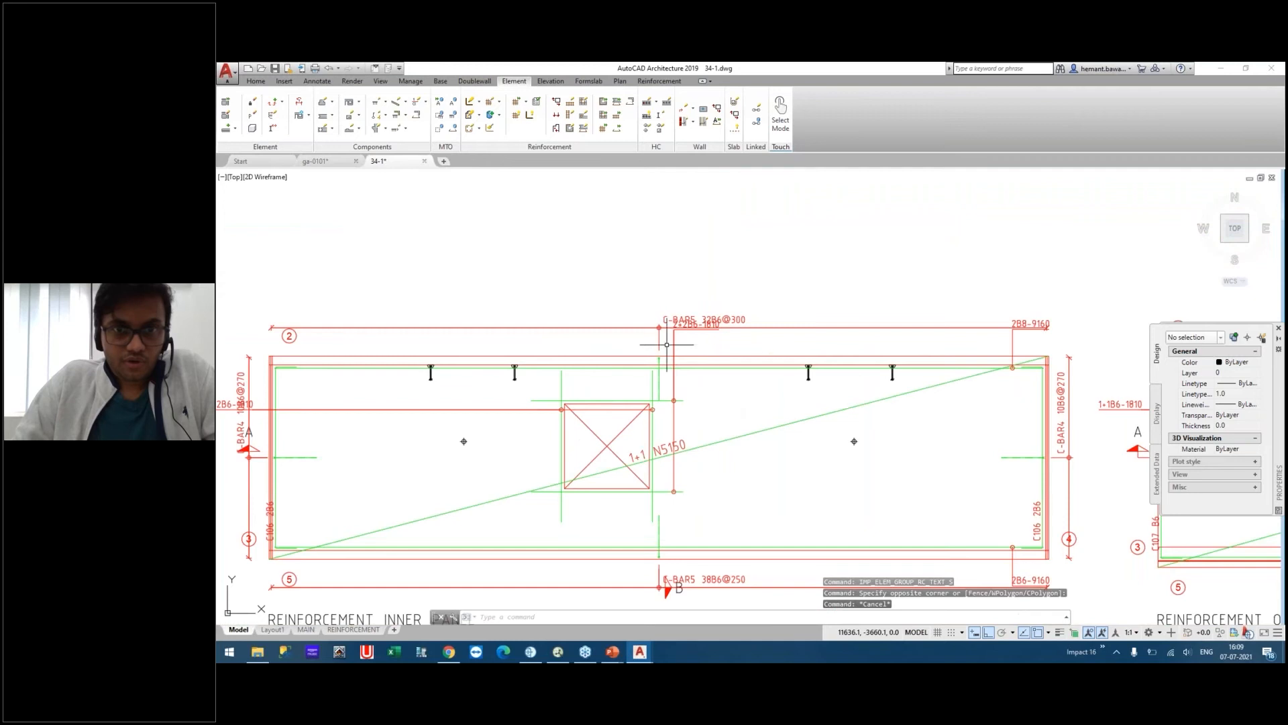
Move the 2+2B6-1810 bar label down in the inner panel view so it clears the C-BAR5 32B6@300 label.
{"action": "scroll", "coordinate": [671, 342], "scroll_direction": "up", "scroll_amount": 2}
{"action": "left_click", "coordinate": [707, 328]}
{"action": "left_click", "coordinate": [669, 328]}
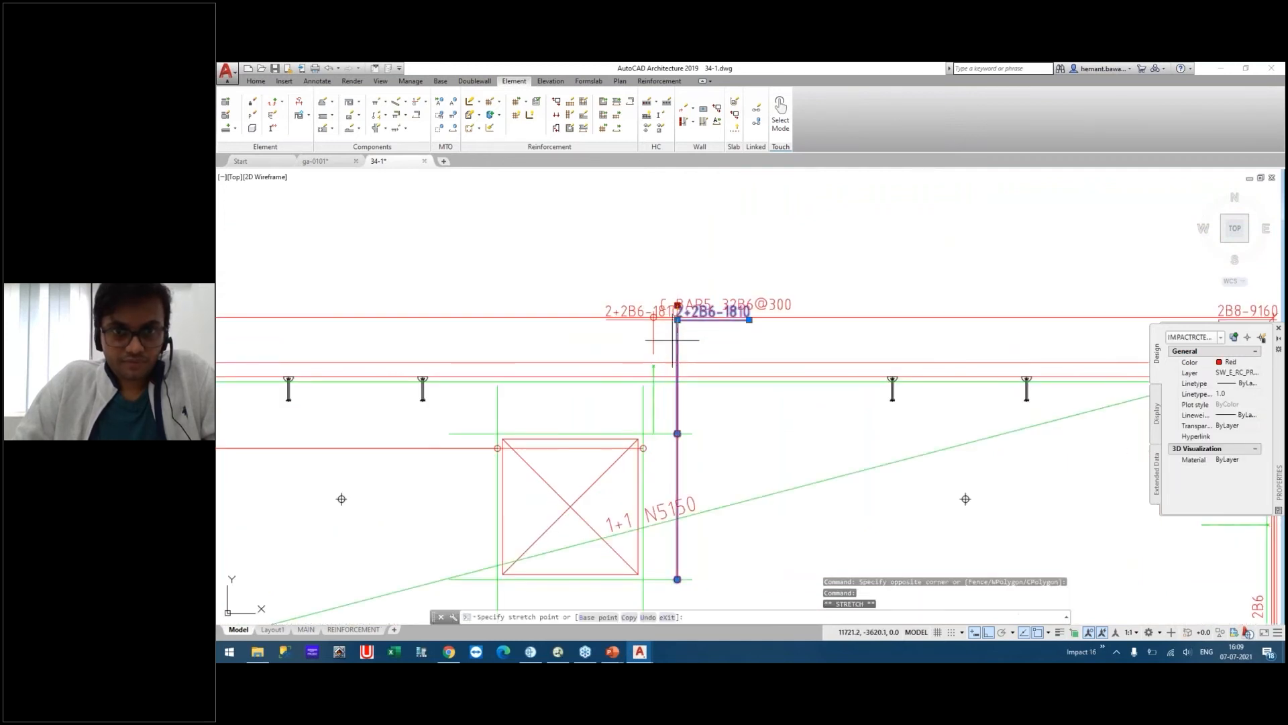
{"action": "key", "text": "Escape"}
{"action": "left_click", "coordinate": [678, 320]}
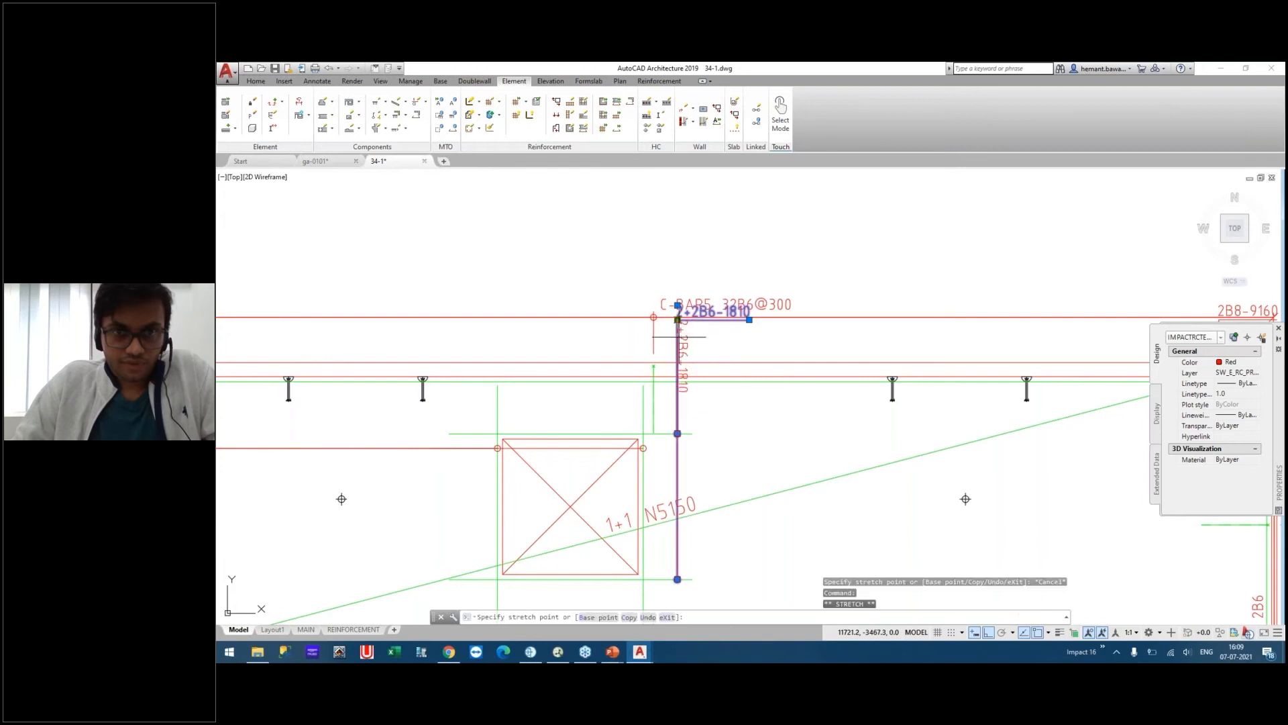
{"action": "key", "text": "Escape"}
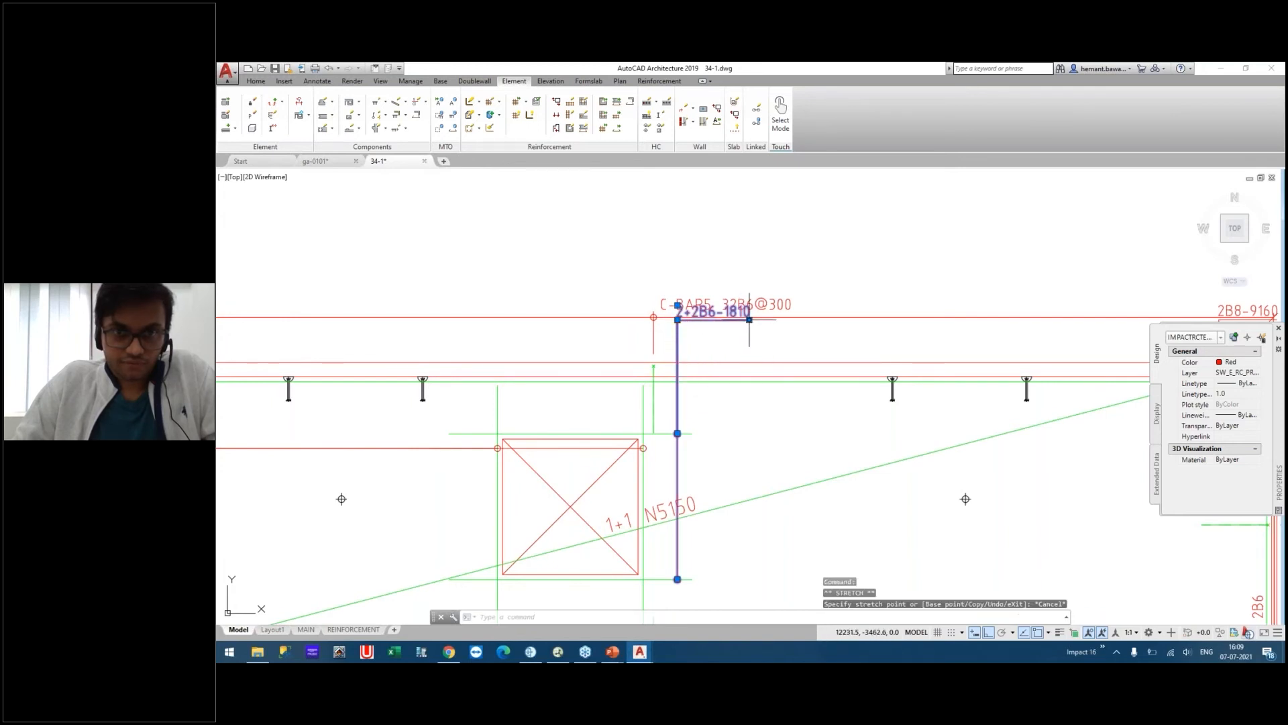
{"action": "key", "text": "Escape"}
{"action": "key", "text": "Escape"}
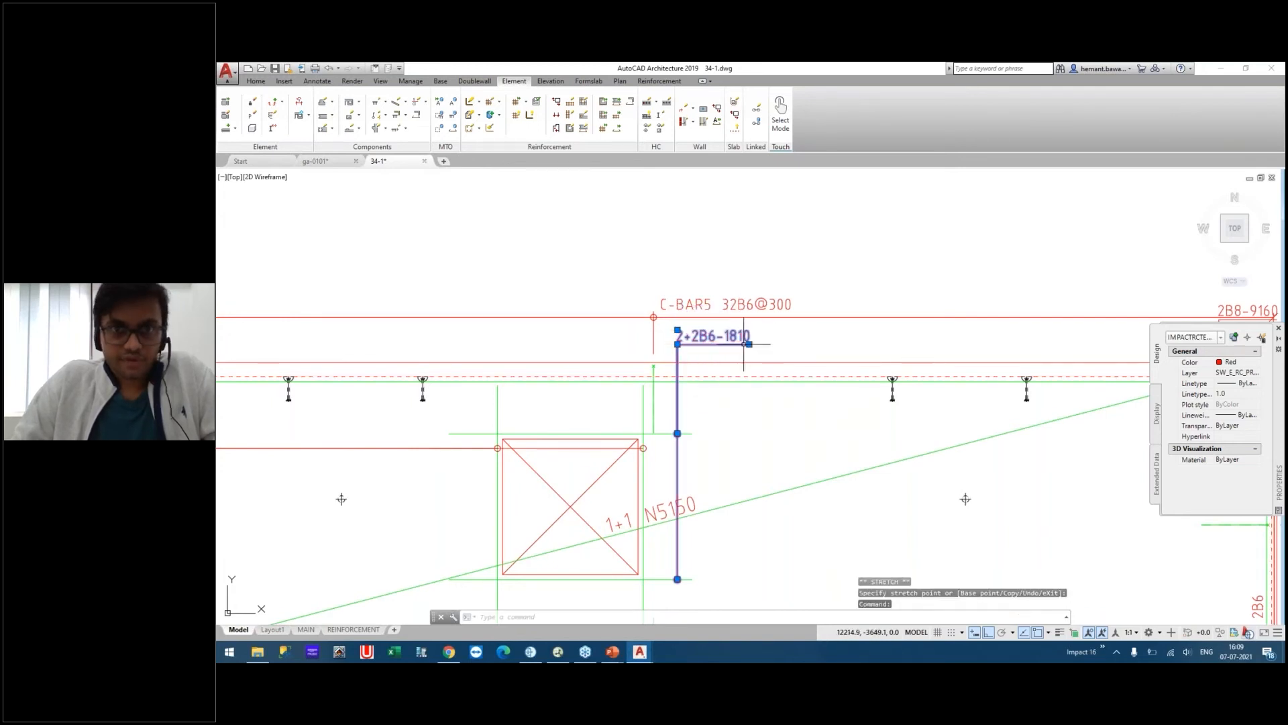
Examine the reinforcement around the opening in the inner and outer panel views.
{"action": "middle_click_drag", "start_coordinate": [771, 387], "coordinate": [643, 267]}
{"action": "scroll", "coordinate": [643, 267], "scroll_direction": "up", "scroll_amount": 1}
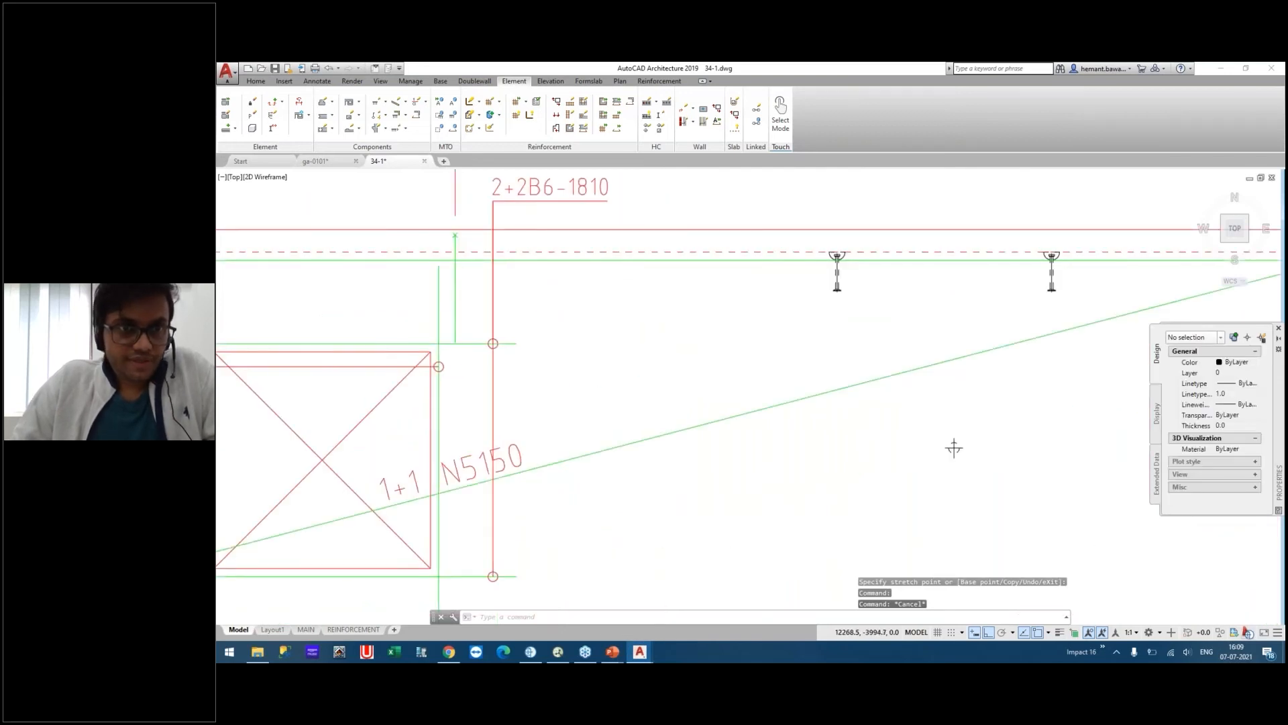
{"action": "scroll", "coordinate": [556, 255], "scroll_direction": "down", "scroll_amount": 1}
{"action": "scroll", "coordinate": [551, 263], "scroll_direction": "down", "scroll_amount": 2}
{"action": "middle_click_drag", "start_coordinate": [664, 349], "coordinate": [610, 336]}
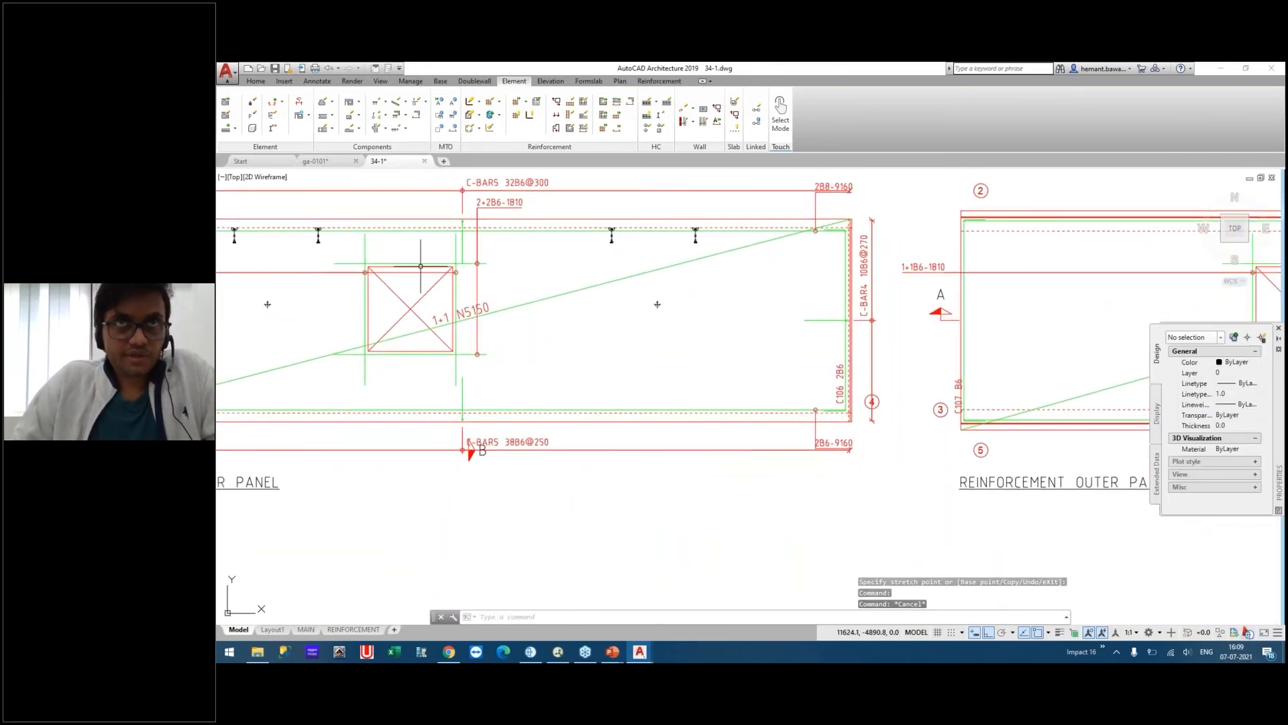
{"action": "scroll", "coordinate": [441, 305], "scroll_direction": "down", "scroll_amount": 4}
{"action": "middle_click_drag", "start_coordinate": [801, 277], "coordinate": [713, 288]}
{"action": "scroll", "coordinate": [715, 286], "scroll_direction": "up", "scroll_amount": 6}
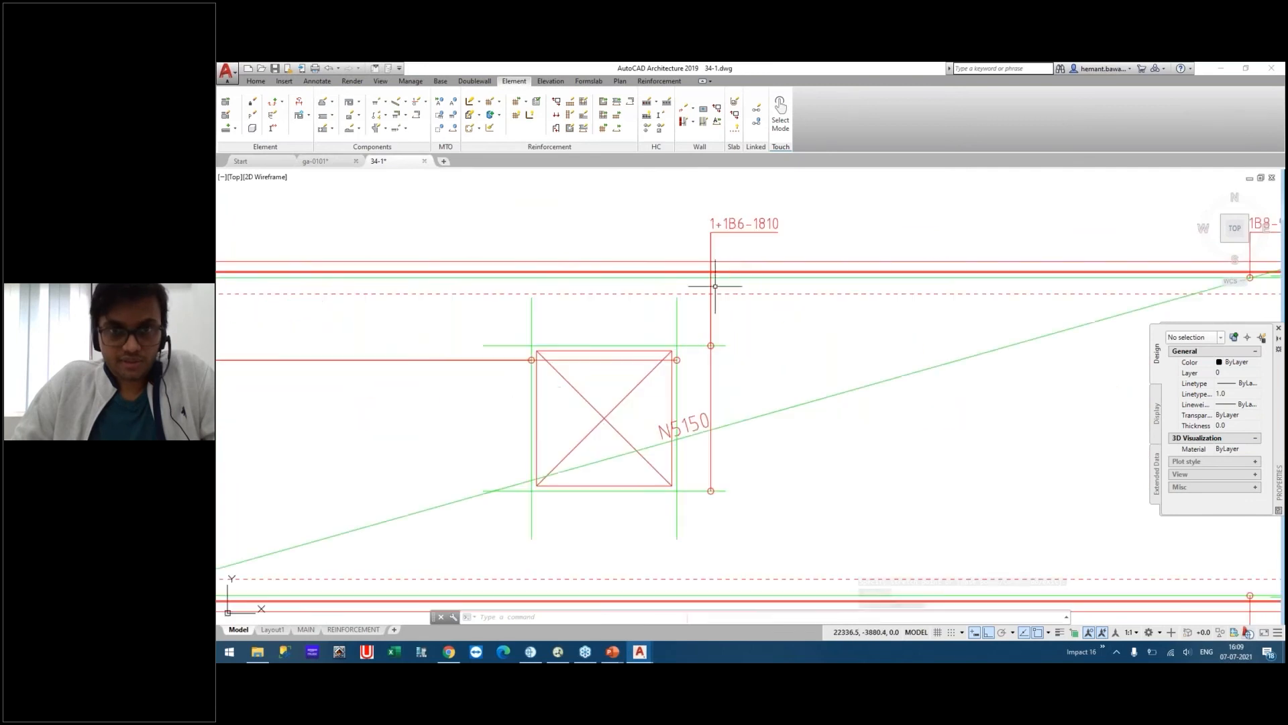
{"action": "scroll", "coordinate": [695, 322], "scroll_direction": "down", "scroll_amount": 8}
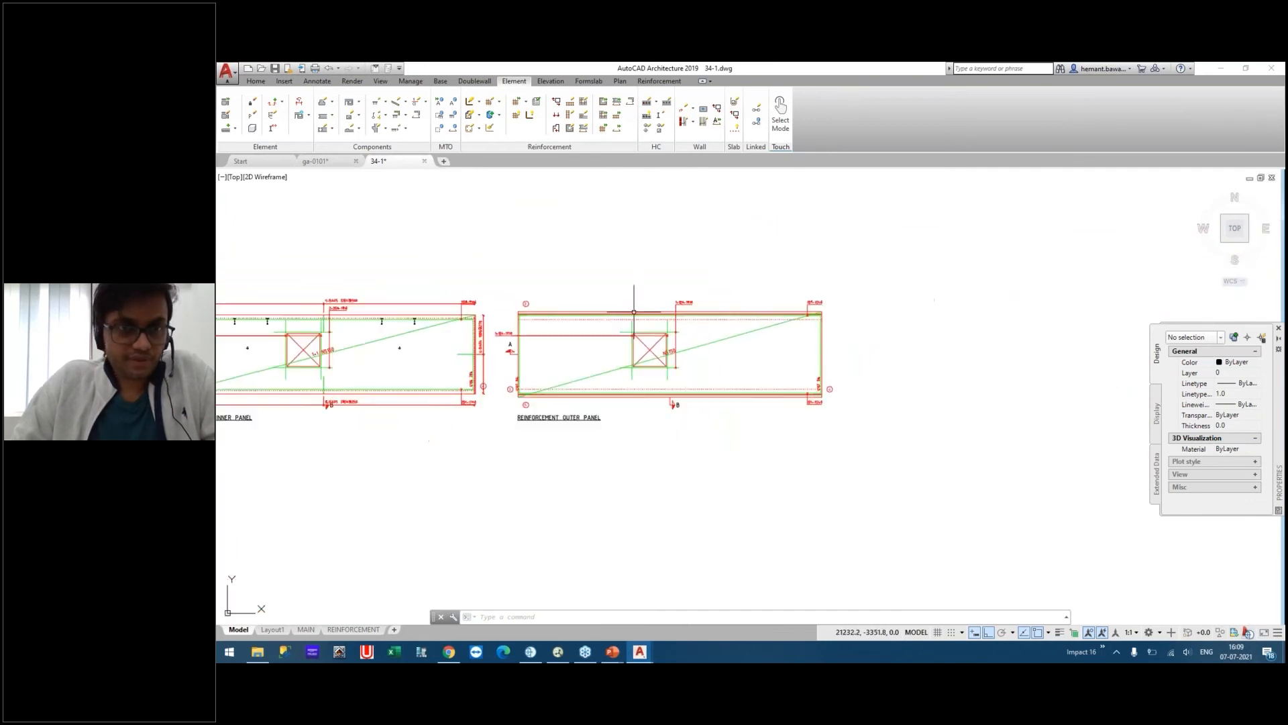
{"action": "middle_click_drag", "start_coordinate": [602, 265], "coordinate": [713, 331]}
{"action": "key", "text": "Escape"}
{"action": "key", "text": "Escape"}
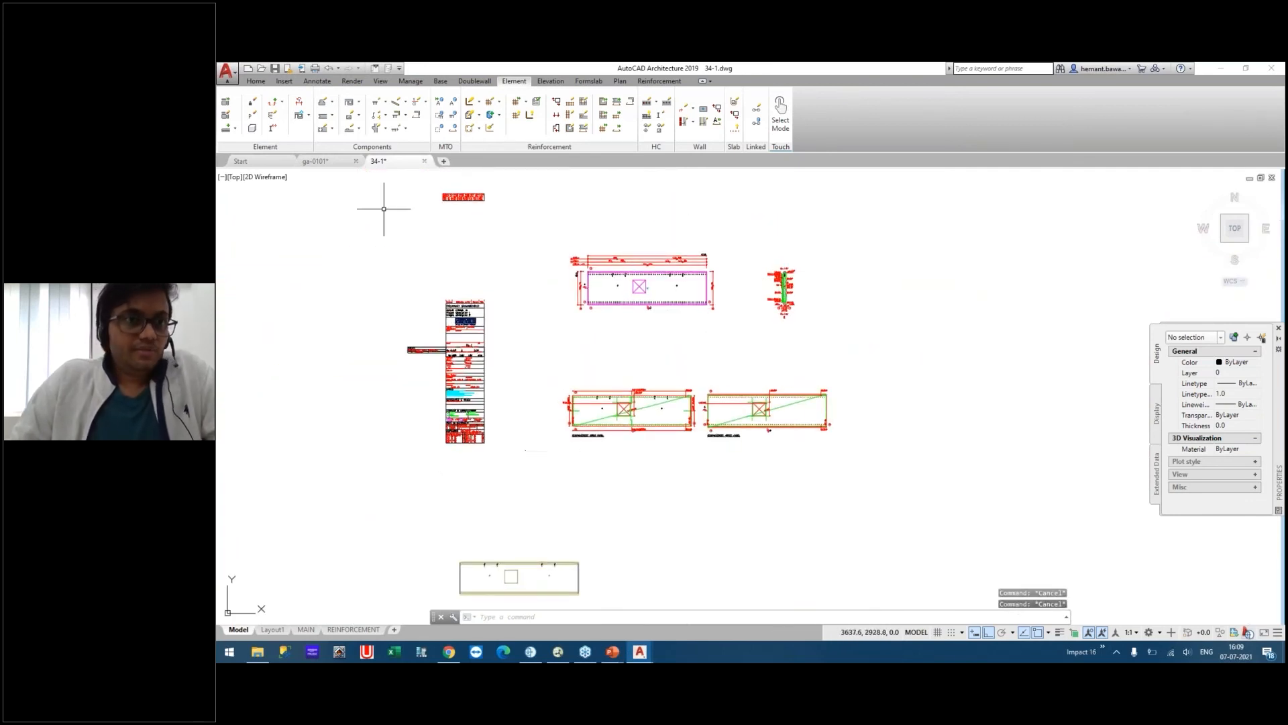
Switch to the ga-0101 plan drawing and open the wall reinforcement template 20-RC for editing.
{"action": "left_click", "coordinate": [318, 163]}
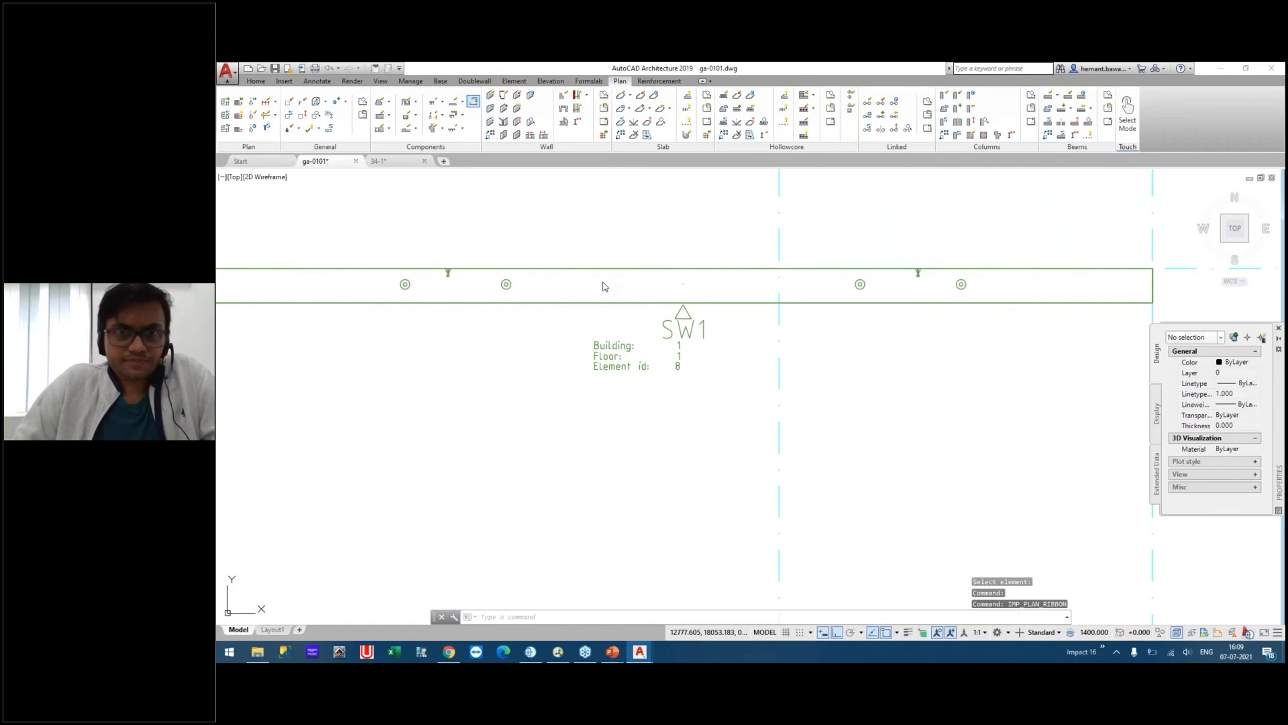
{"action": "left_click", "coordinate": [704, 280]}
{"action": "left_click", "coordinate": [707, 293]}
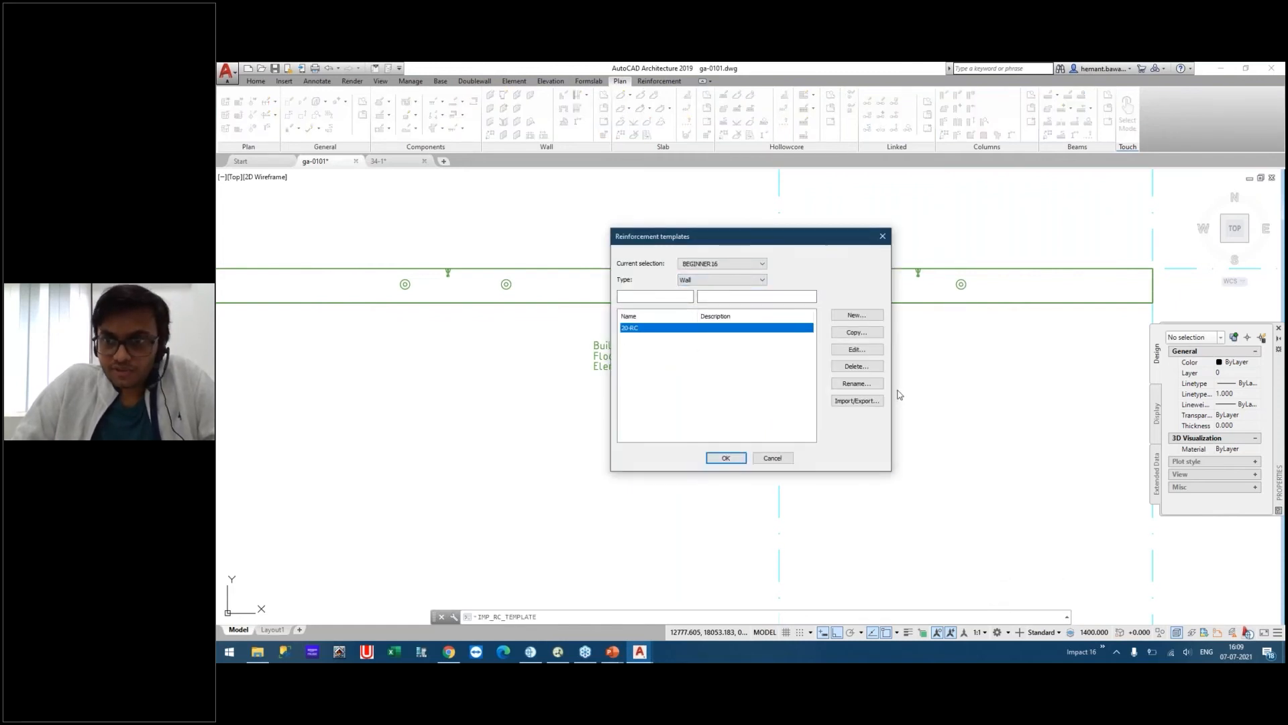
{"action": "left_click", "coordinate": [870, 355]}
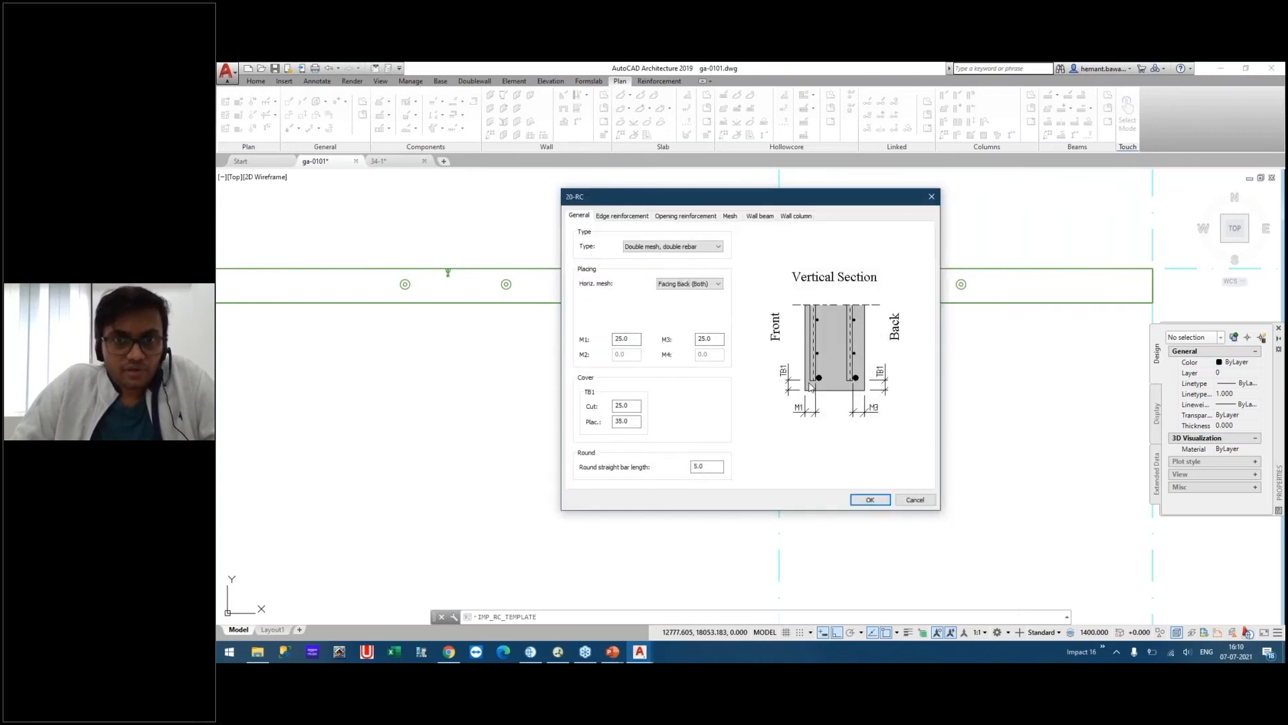
Try the single bar mesh and double bar mesh types in the template, then restore Double mesh, double rebar.
{"action": "left_click", "coordinate": [688, 249]}
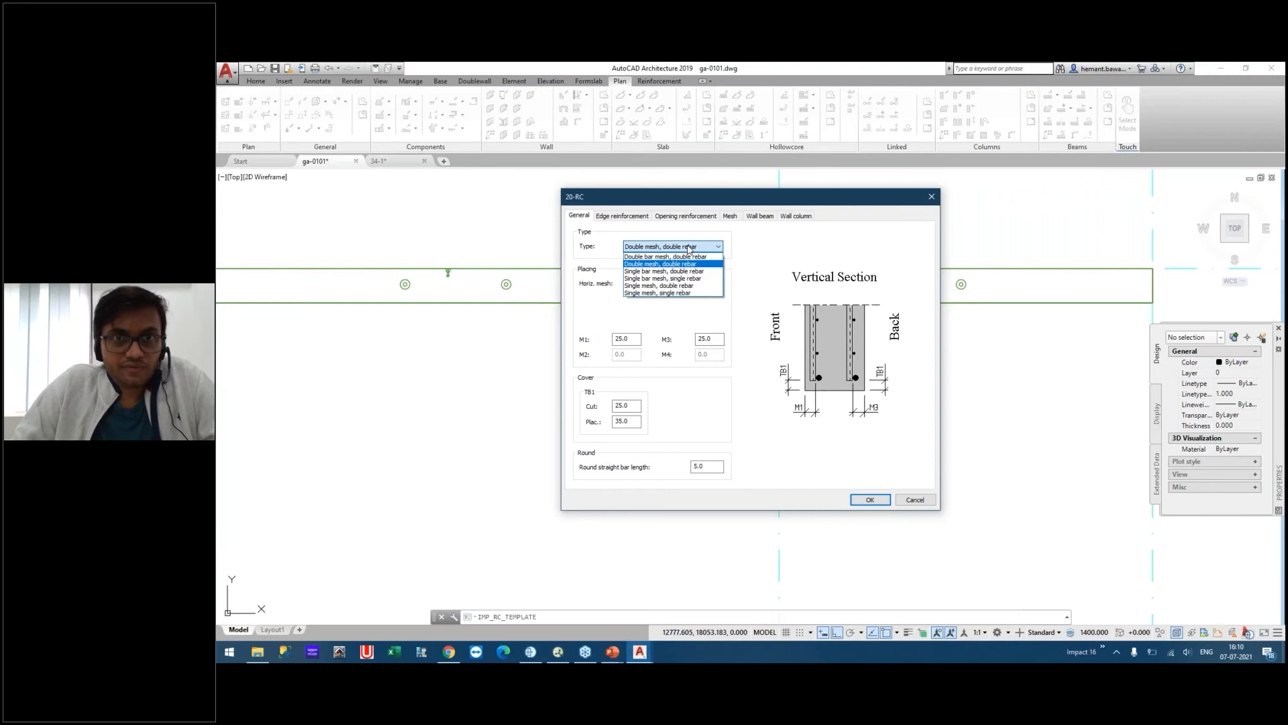
{"action": "left_click", "coordinate": [666, 271]}
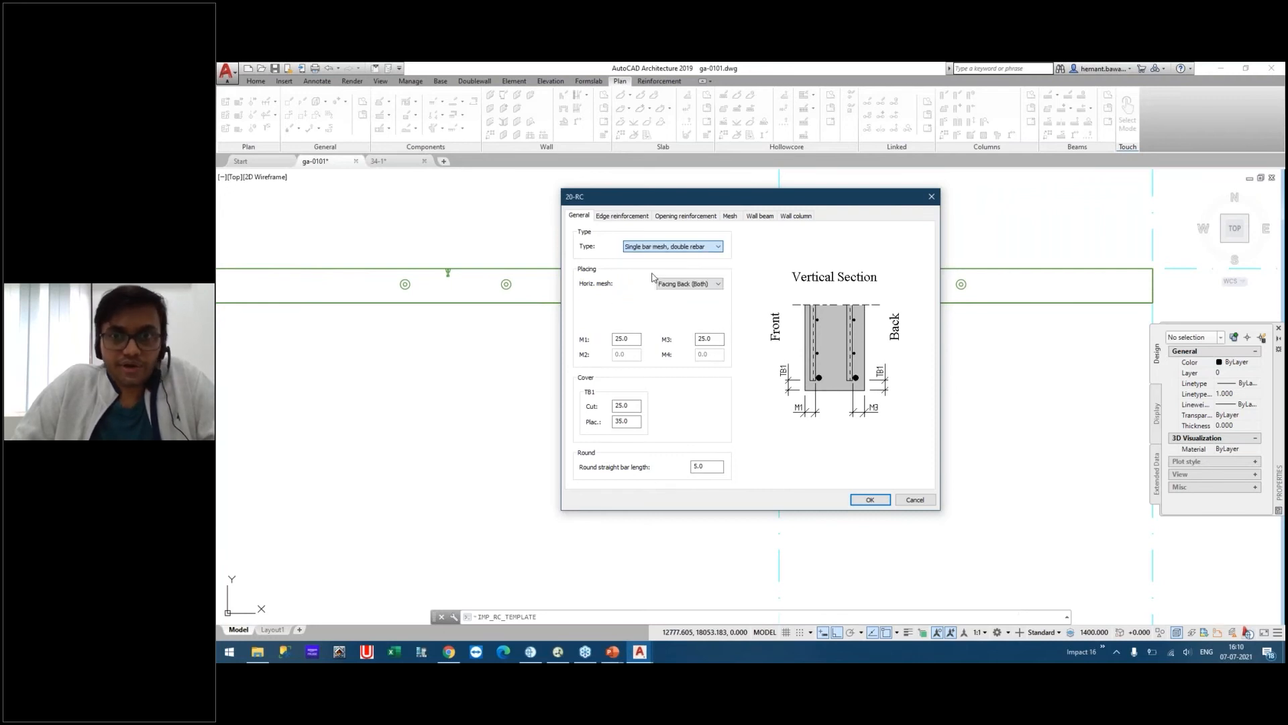
{"action": "left_click", "coordinate": [686, 247]}
{"action": "left_click", "coordinate": [651, 279]}
{"action": "left_click", "coordinate": [678, 247]}
{"action": "left_click", "coordinate": [665, 257]}
{"action": "left_click", "coordinate": [672, 247]}
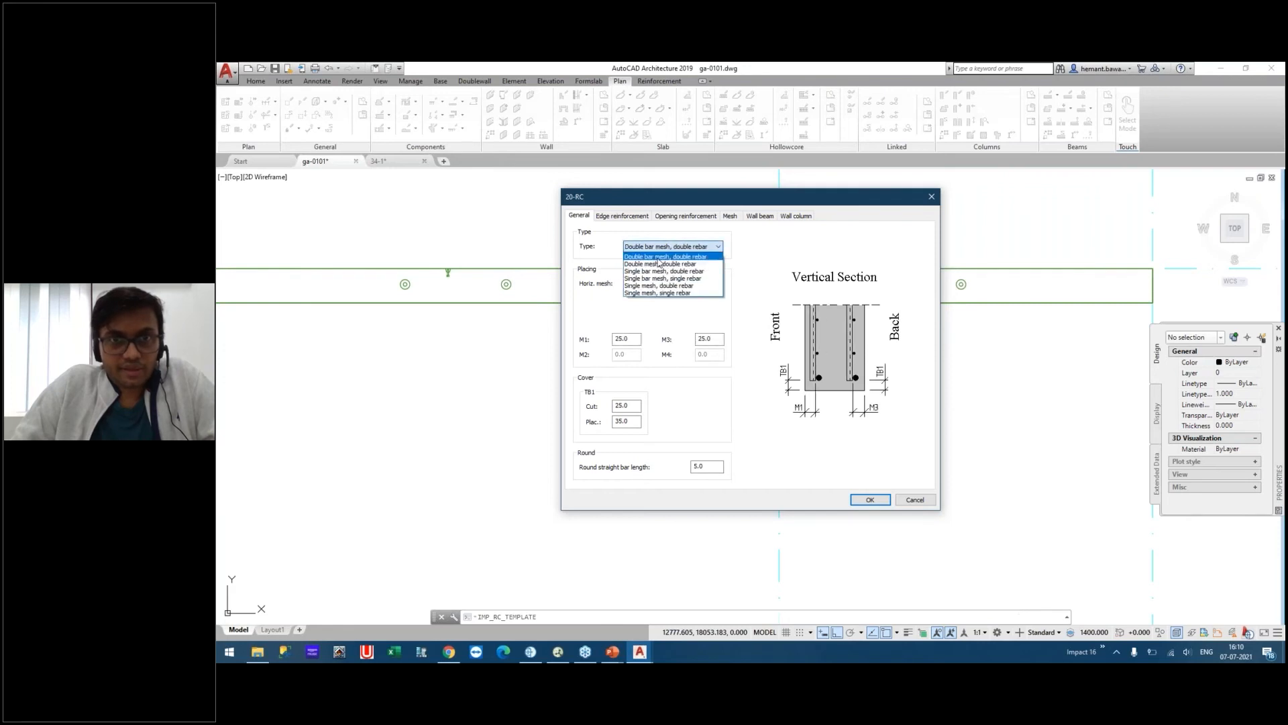
{"action": "left_click", "coordinate": [657, 266]}
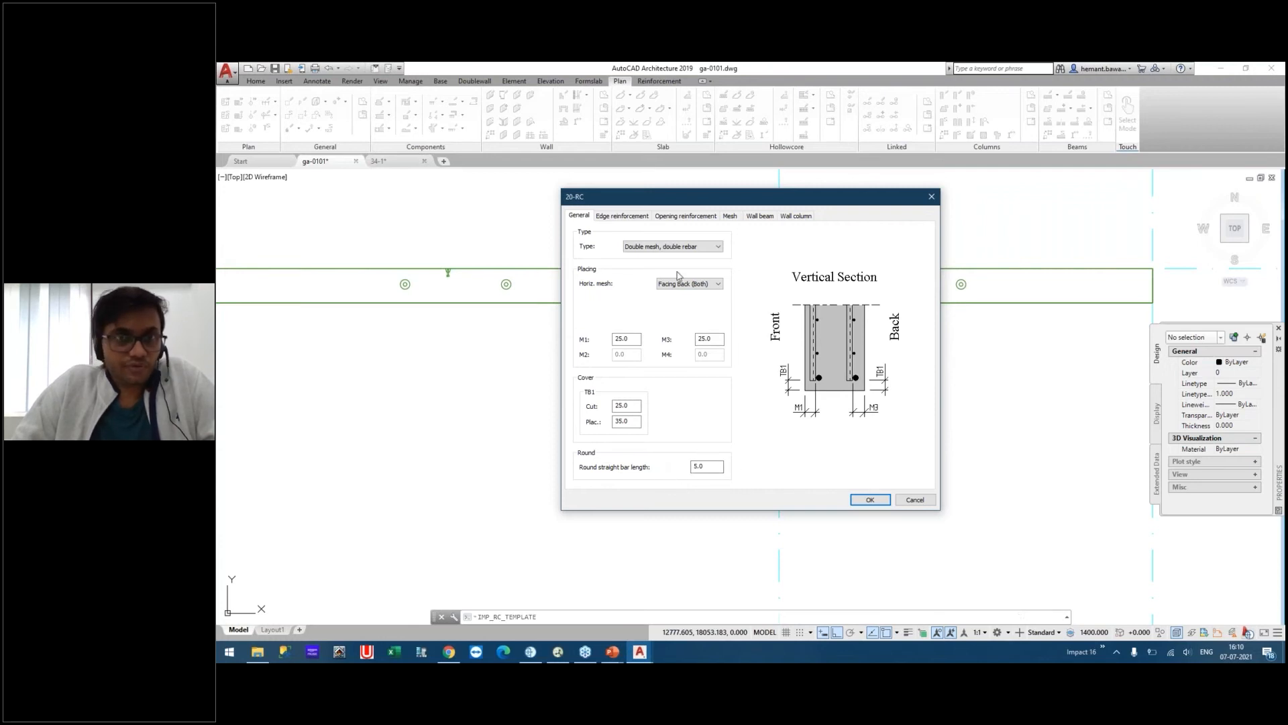
Review the template's edge reinforcement, opening reinforcement, mesh, wall beam and wall column settings.
{"action": "left_click", "coordinate": [636, 219]}
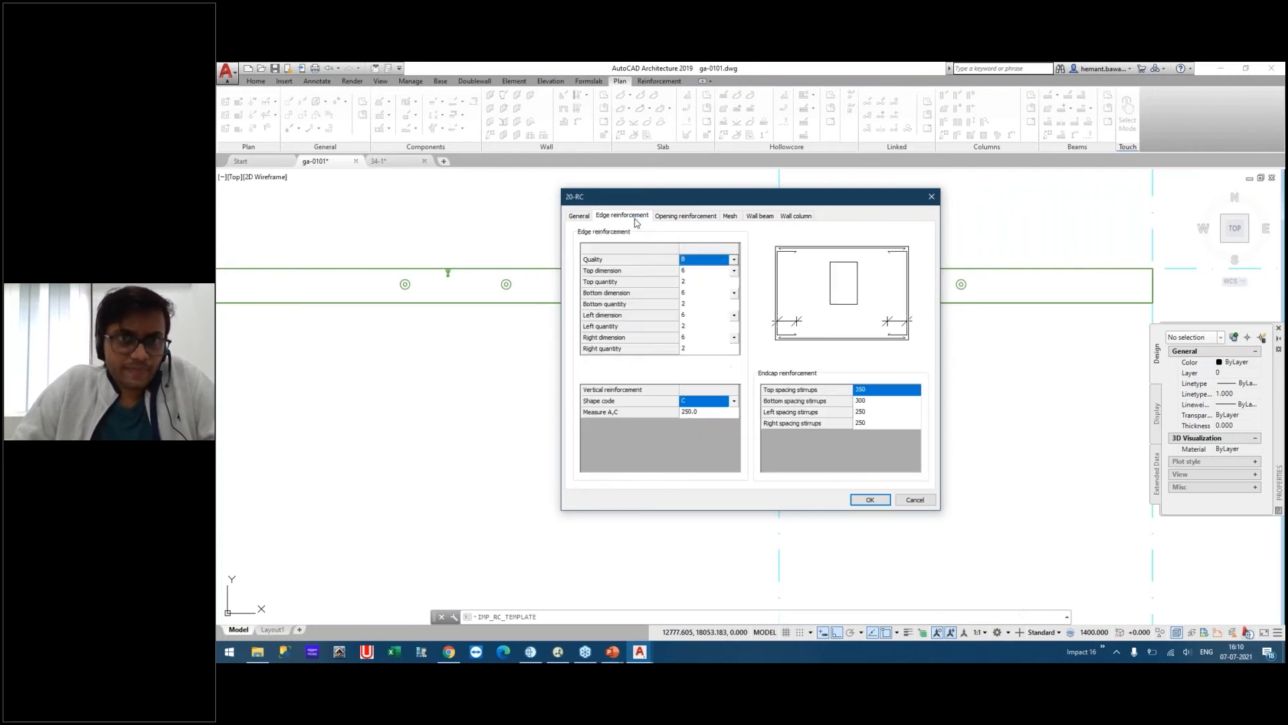
{"action": "left_click", "coordinate": [678, 216]}
{"action": "left_click", "coordinate": [730, 216]}
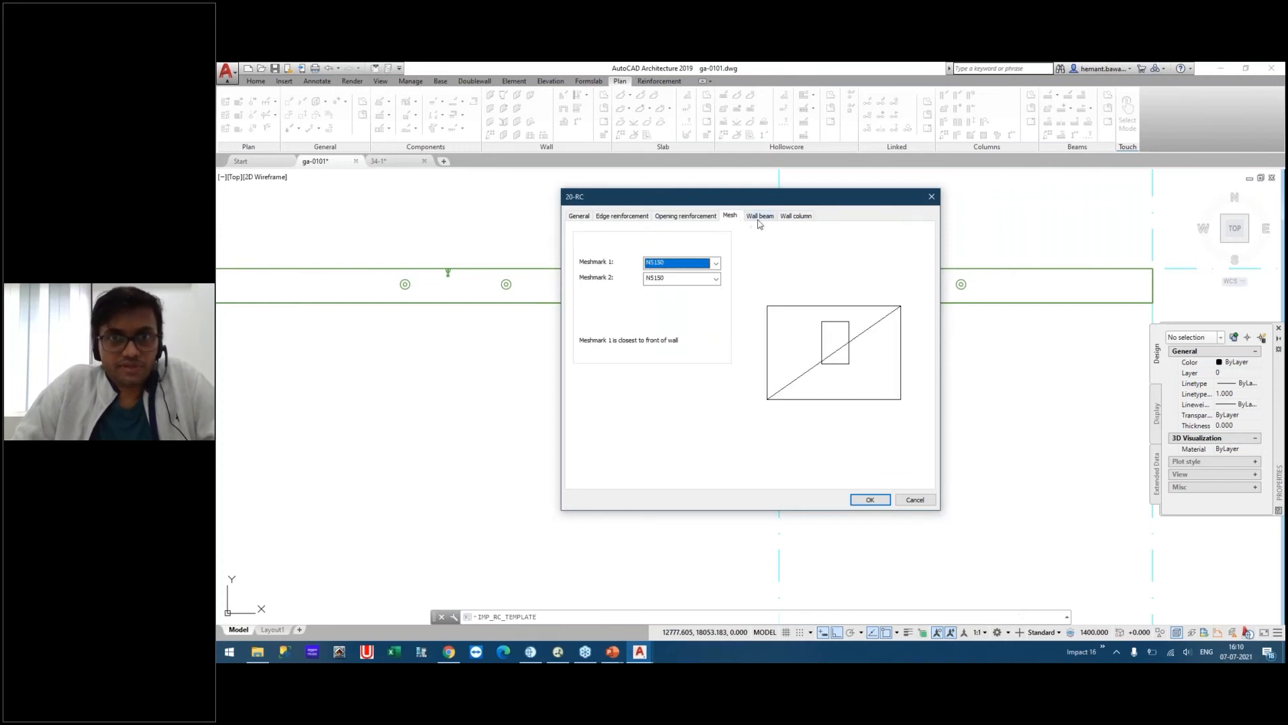
{"action": "left_click", "coordinate": [759, 218]}
{"action": "left_click", "coordinate": [805, 220]}
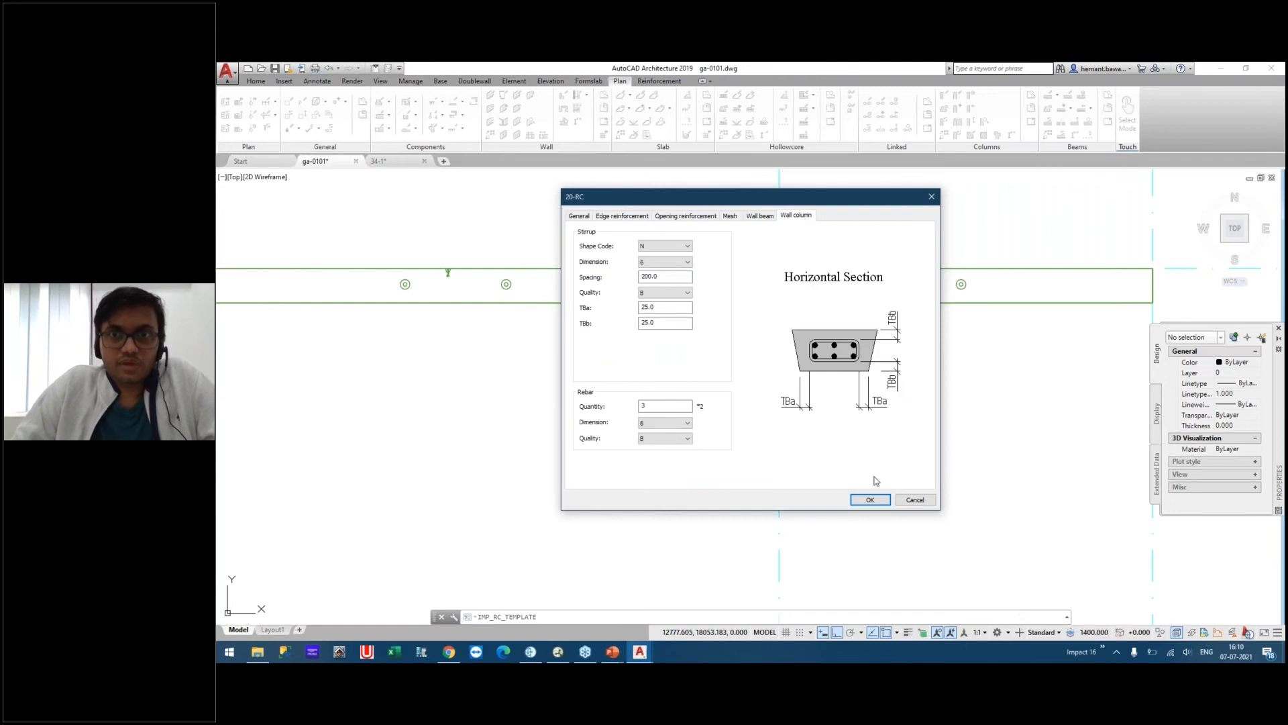
Leave the wall reinforcement template and the template list without saving, and switch to the 34-1 element drawing.
{"action": "left_click", "coordinate": [913, 500]}
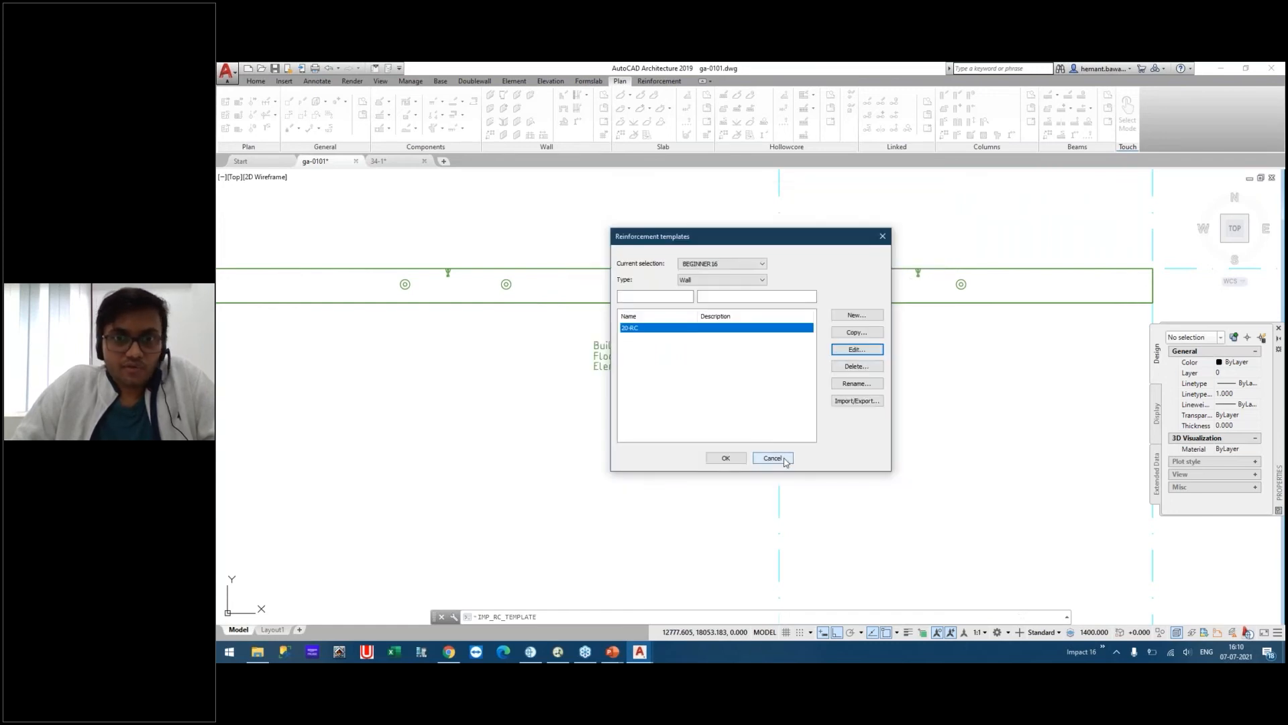
{"action": "left_click", "coordinate": [789, 398]}
{"action": "left_click", "coordinate": [775, 457]}
{"action": "left_click", "coordinate": [392, 161]}
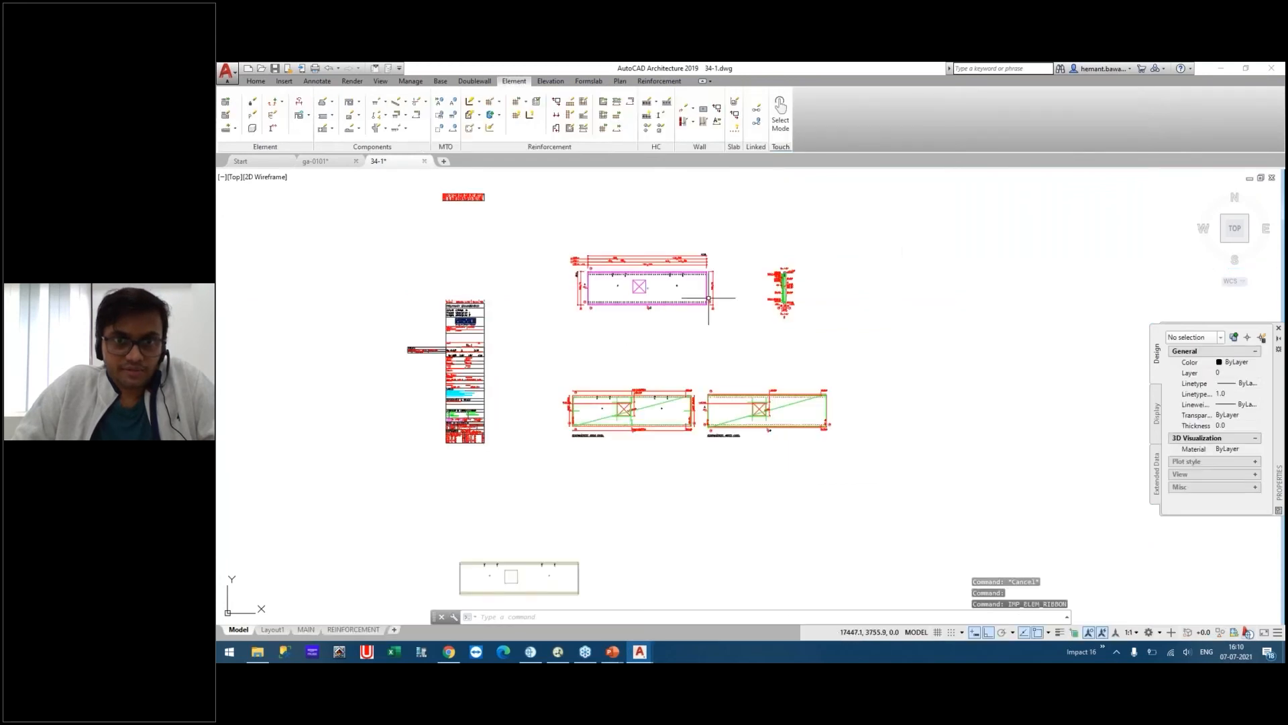
Move the square opening horizontally from the middle of the wall to near its right end.
{"action": "scroll", "coordinate": [699, 365], "scroll_direction": "up", "scroll_amount": 2}
{"action": "middle_click_drag", "start_coordinate": [675, 363], "coordinate": [781, 344]}
{"action": "key", "text": "Escape"}
{"action": "key", "text": "Escape"}
{"action": "left_click", "coordinate": [575, 360]}
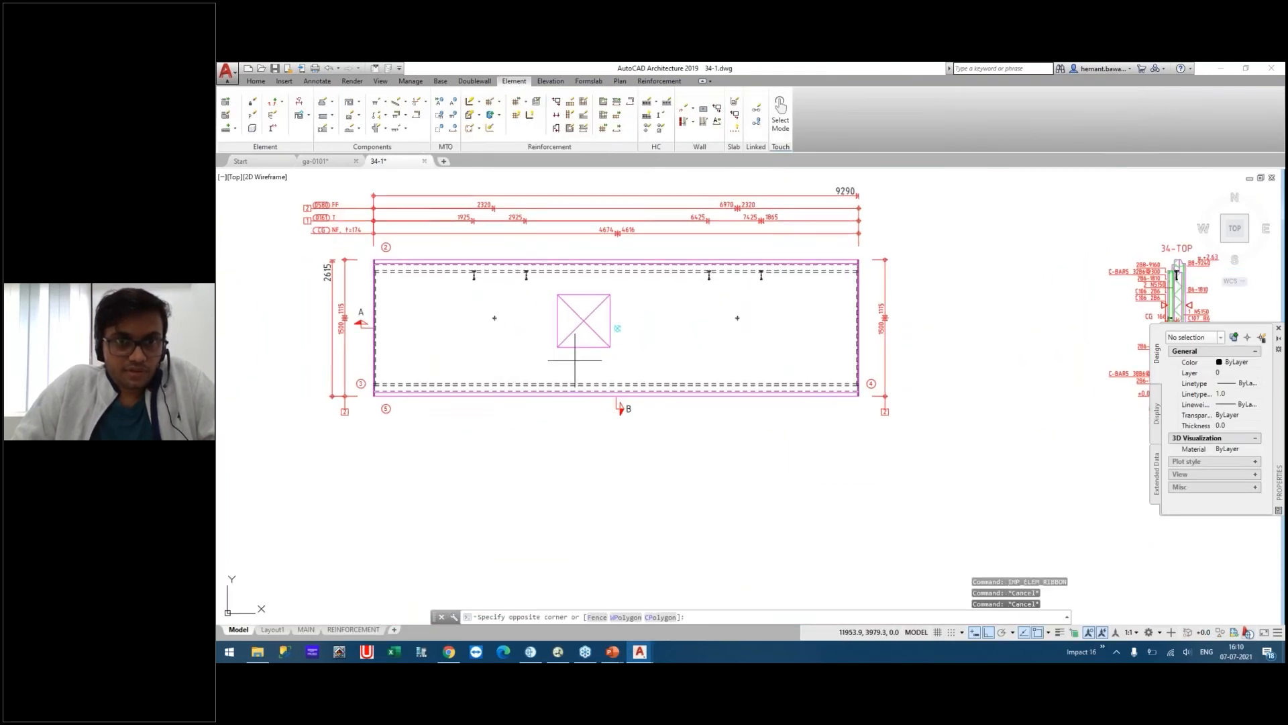
{"action": "left_click", "coordinate": [562, 329]}
{"action": "middle_click_drag", "start_coordinate": [608, 346], "coordinate": [478, 293]}
{"action": "scroll", "coordinate": [475, 295], "scroll_direction": "up", "scroll_amount": 2}
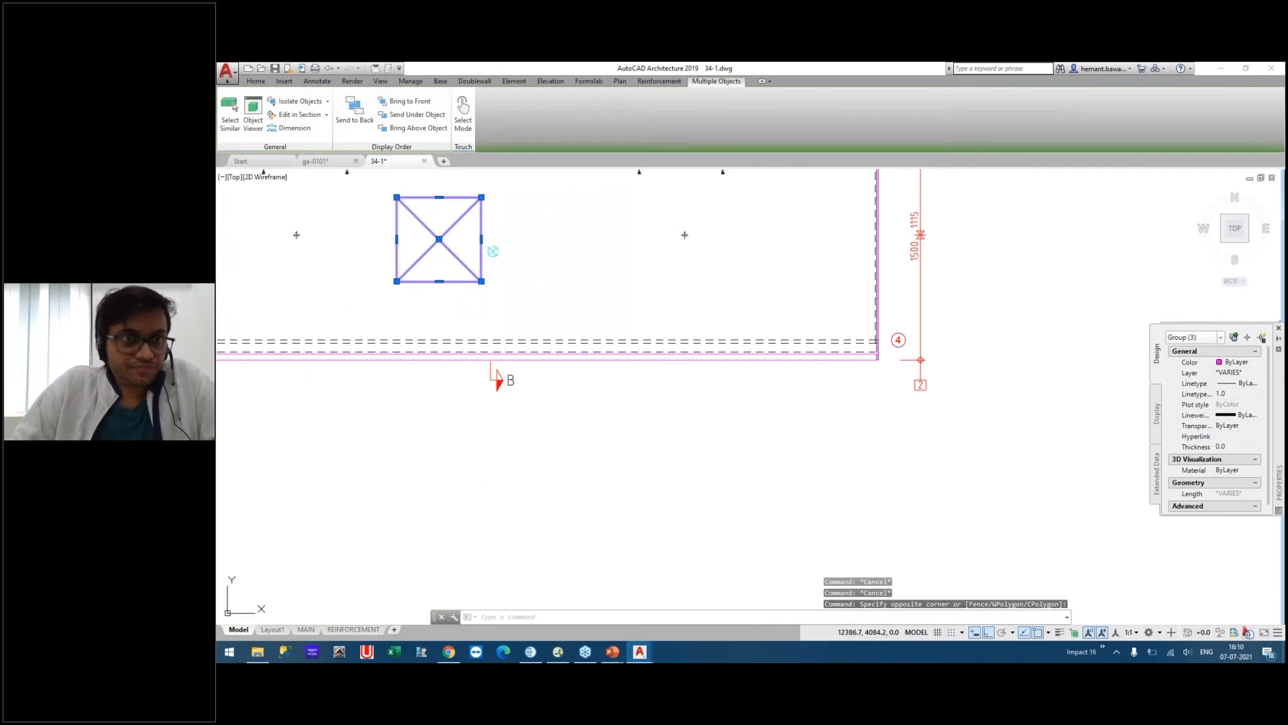
{"action": "type", "text": "m"}
{"action": "key", "text": "Return"}
{"action": "left_click", "coordinate": [398, 280]}
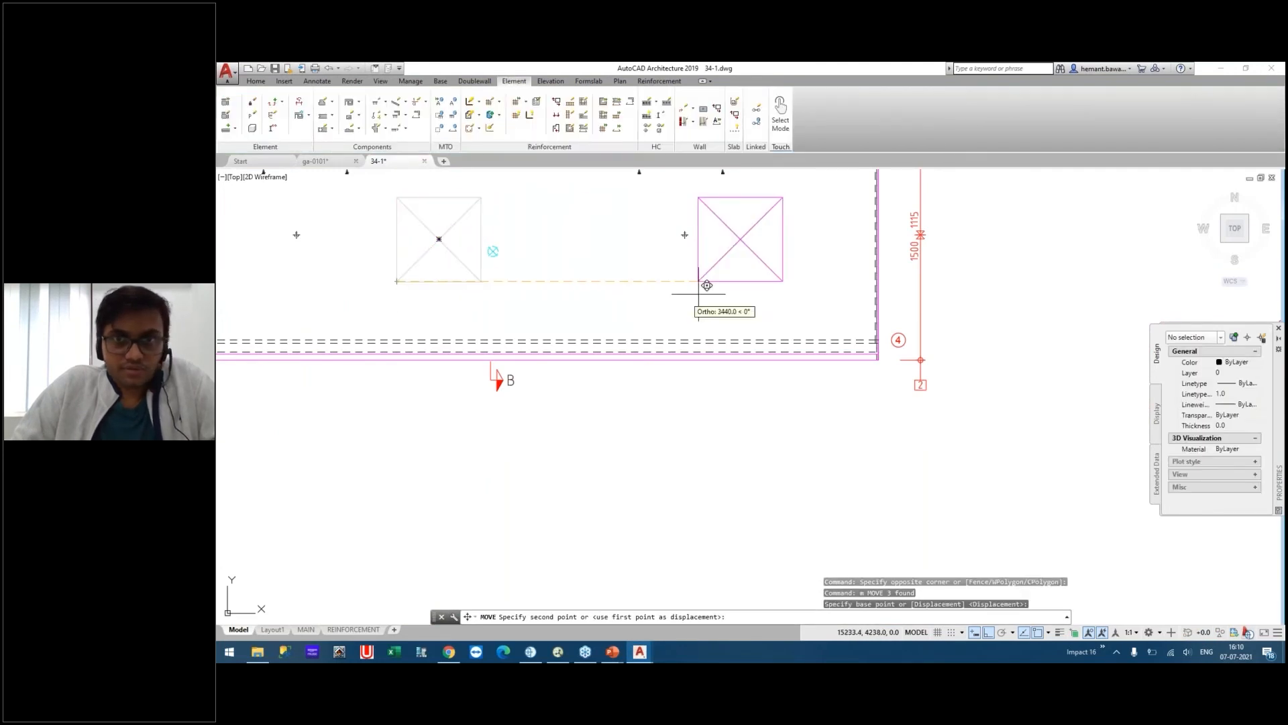
{"action": "left_click", "coordinate": [762, 281]}
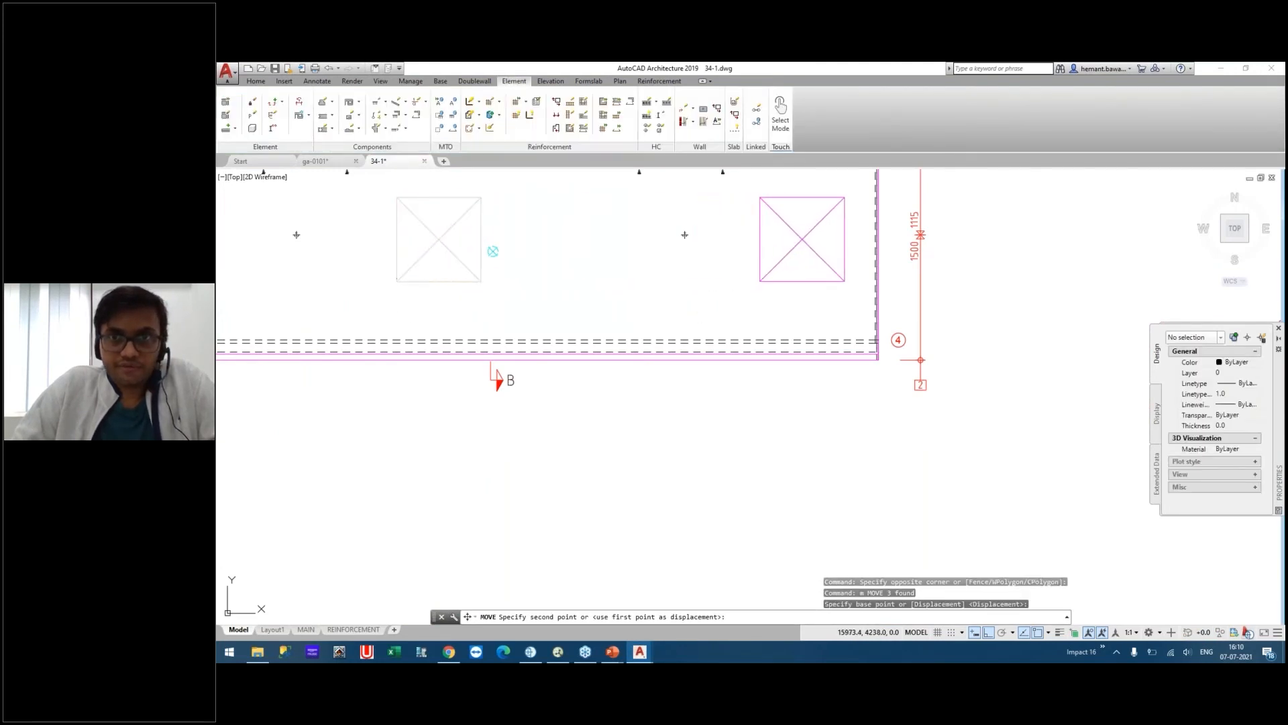
{"action": "key", "text": "Escape"}
{"action": "key", "text": "Escape"}
Move the opening straight up toward the wall's top edge and update the lifting inserts and centre of gravity.
{"action": "middle_click_drag", "start_coordinate": [811, 296], "coordinate": [788, 385]}
{"action": "left_click_drag", "start_coordinate": [789, 387], "coordinate": [775, 358]}
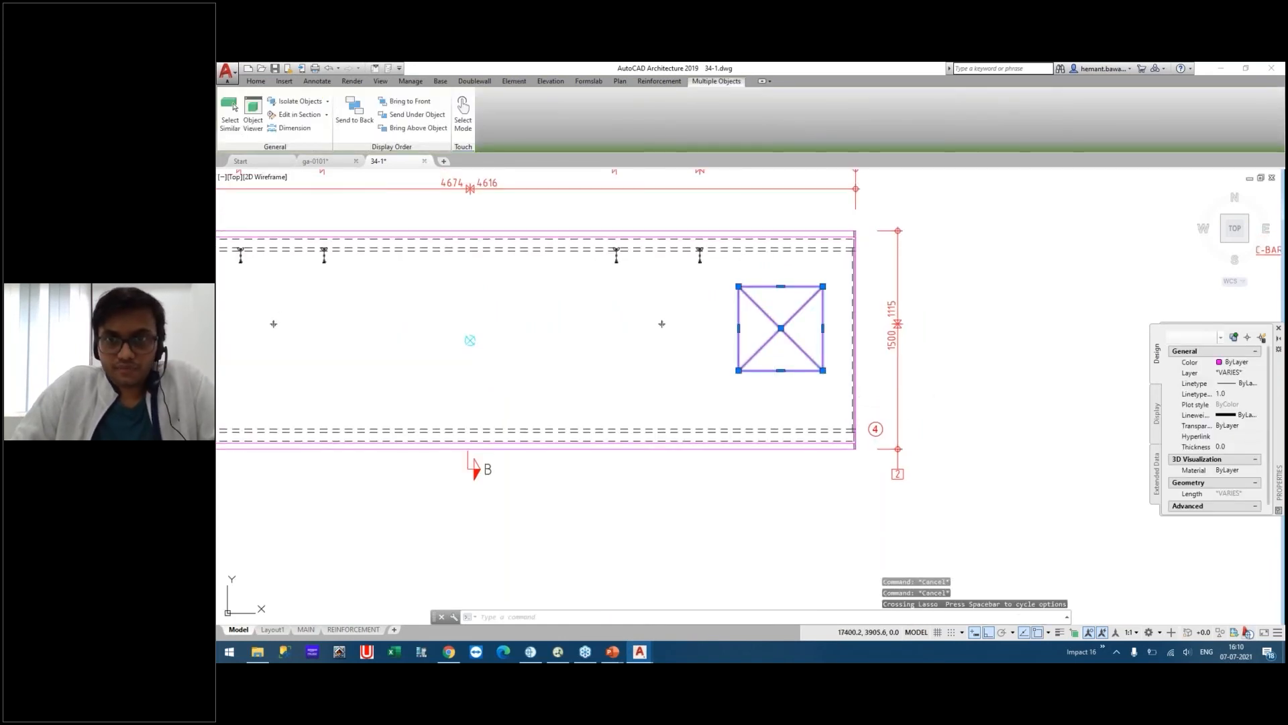
{"action": "type", "text": "m"}
{"action": "key", "text": "Return"}
{"action": "left_click", "coordinate": [941, 423]}
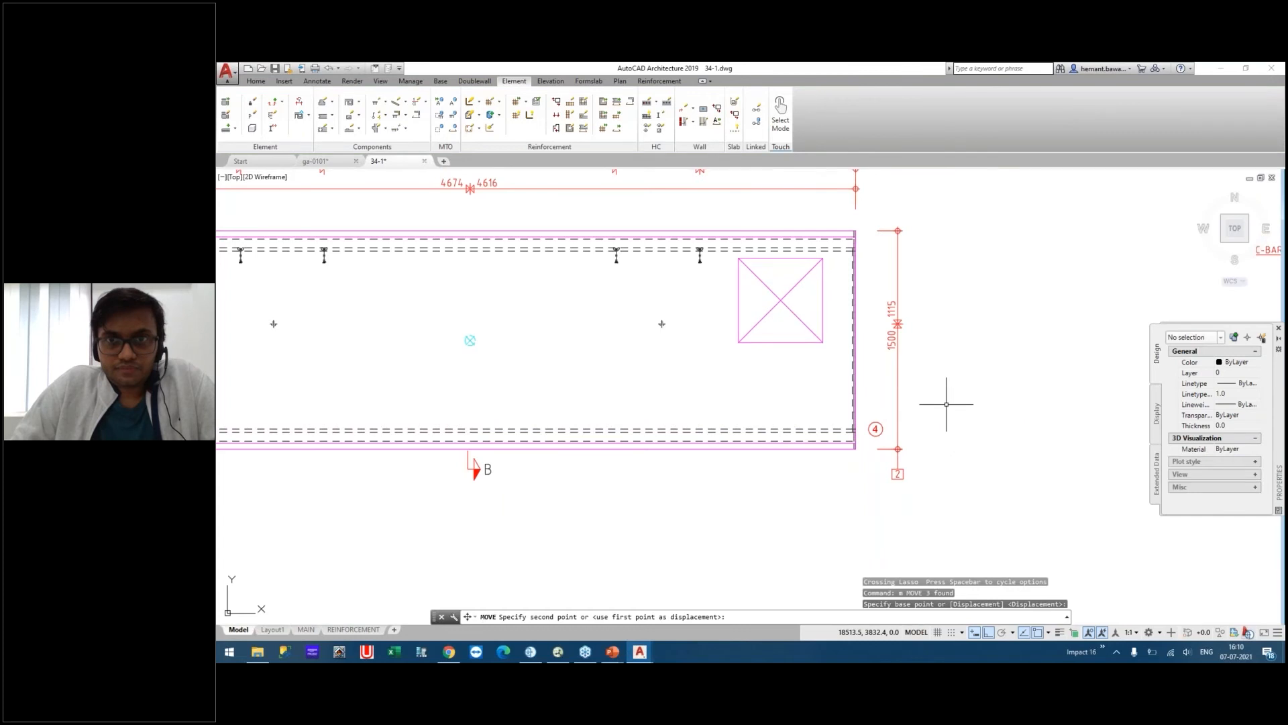
{"action": "left_click", "coordinate": [943, 397]}
{"action": "key", "text": "Escape"}
{"action": "key", "text": "Escape"}
{"action": "key", "text": "Escape"}
{"action": "middle_click_drag", "start_coordinate": [927, 404], "coordinate": [812, 389]}
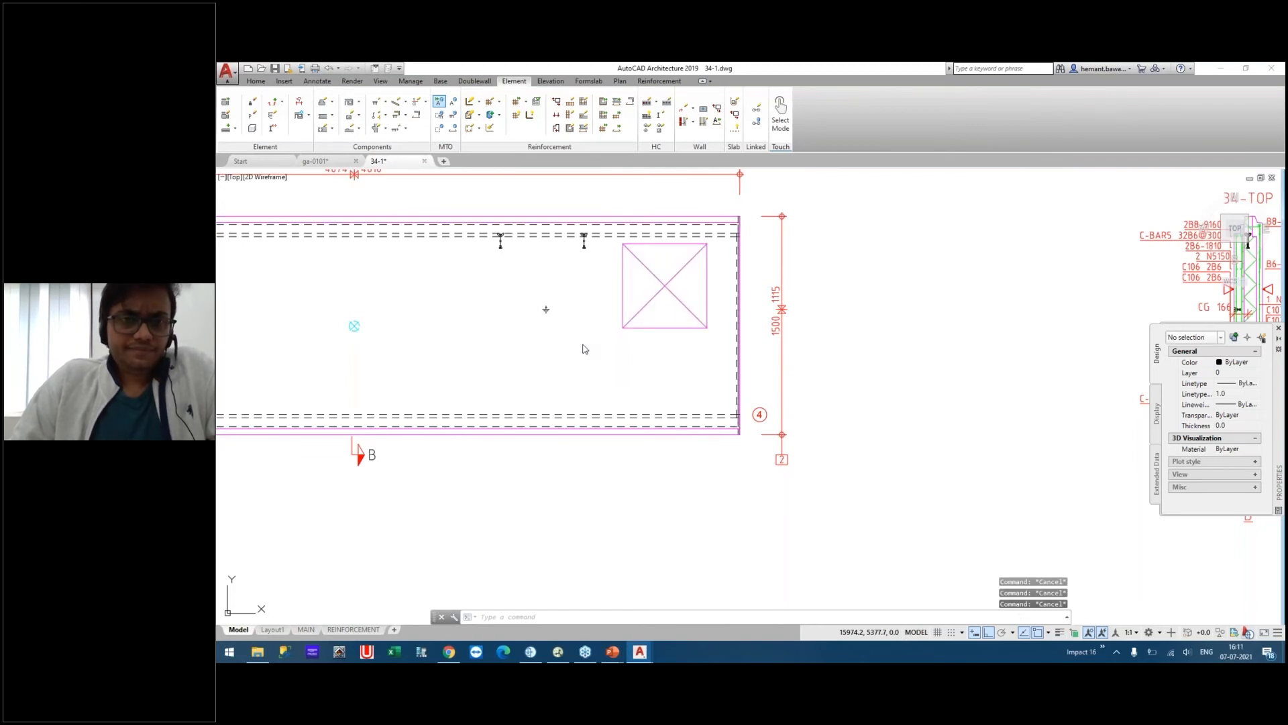
{"action": "mouse_move", "coordinate": [582, 348]}
{"action": "middle_mouse_down"}
{"action": "mouse_move", "coordinate": [609, 389]}
{"action": "mouse_move", "coordinate": [661, 421]}
{"action": "middle_mouse_up"}
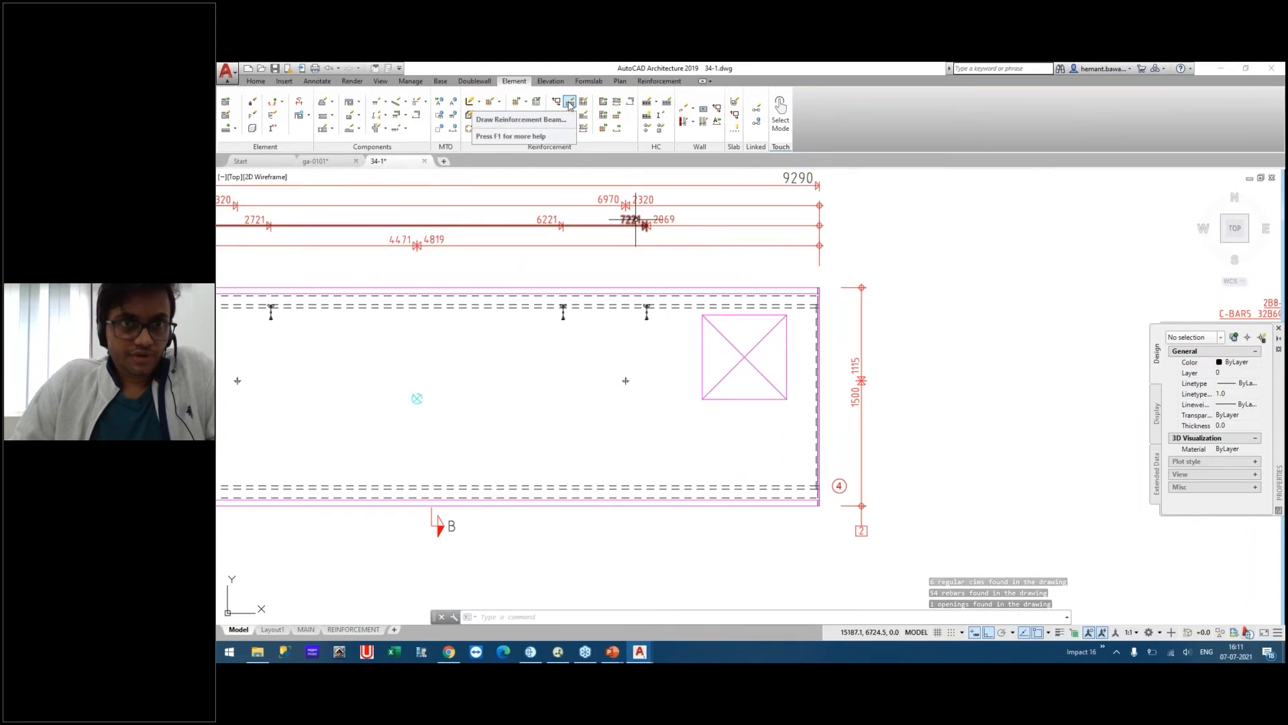
Start beam reinforcement in the inner panel between the opening's top and the wall's top edge, extending it past both sides of the opening.
{"action": "left_click", "coordinate": [570, 106]}
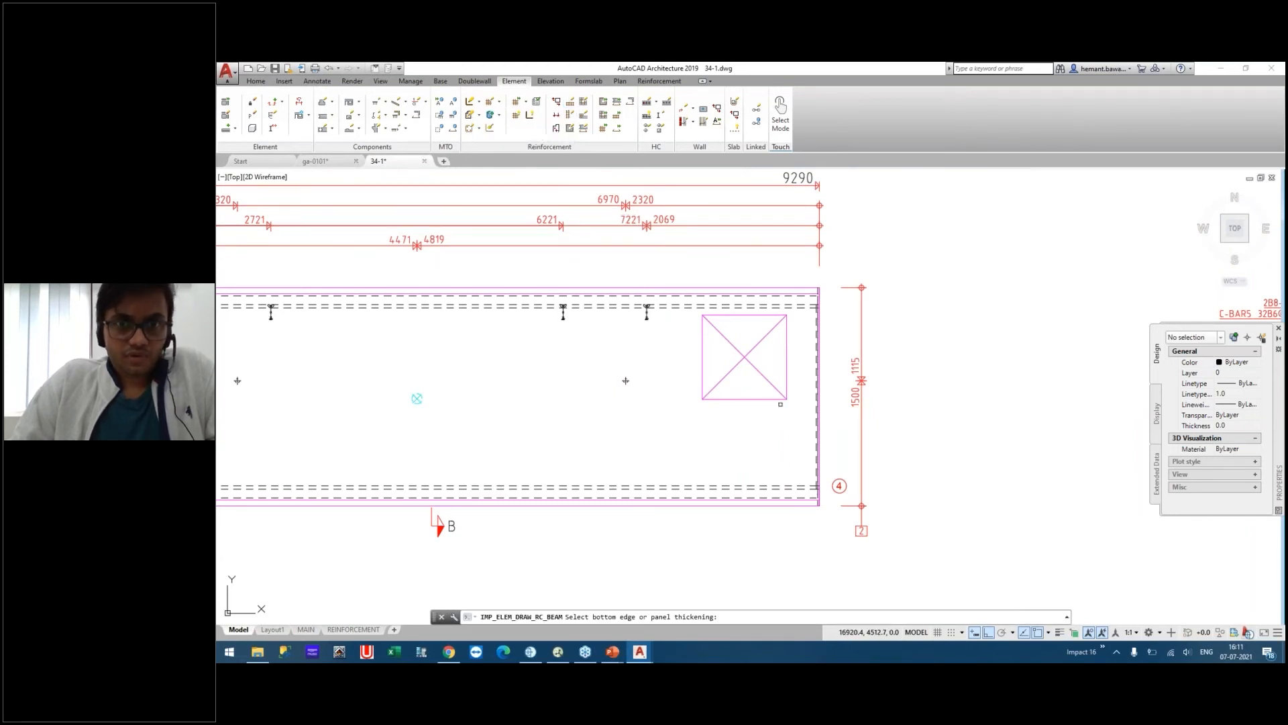
{"action": "middle_click_drag", "start_coordinate": [625, 381], "coordinate": [578, 421]}
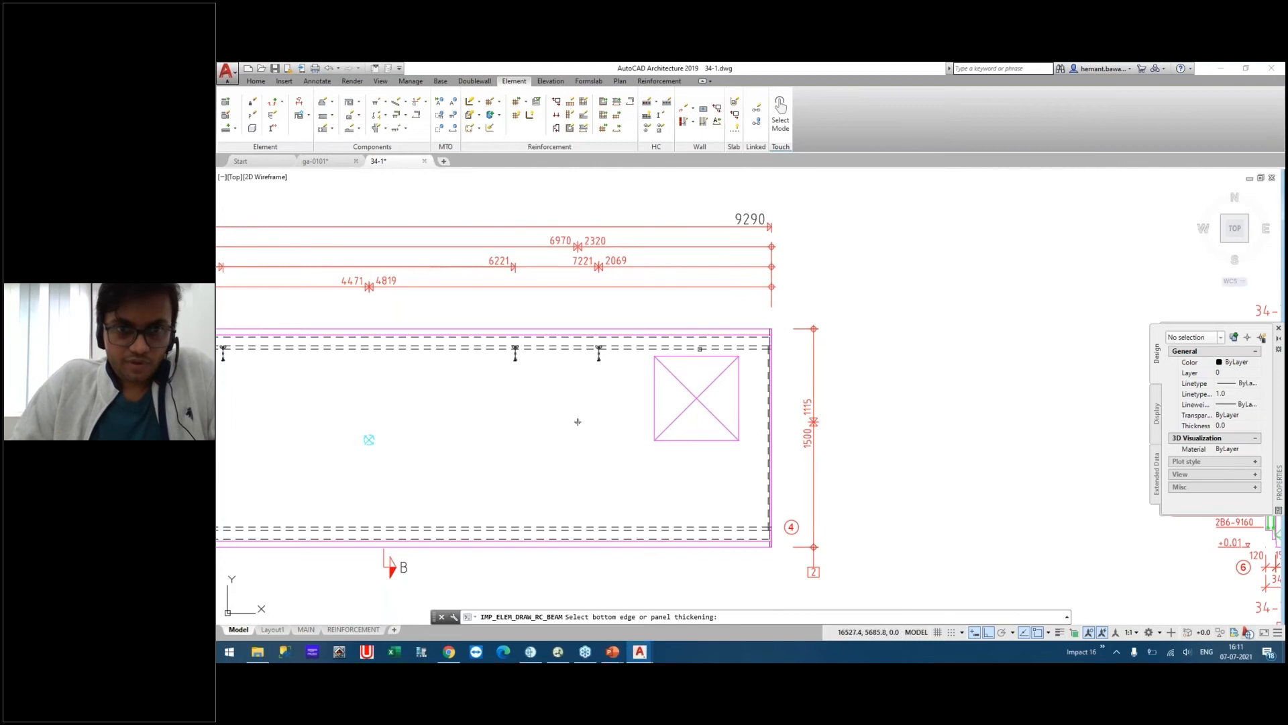
{"action": "left_click", "coordinate": [700, 349]}
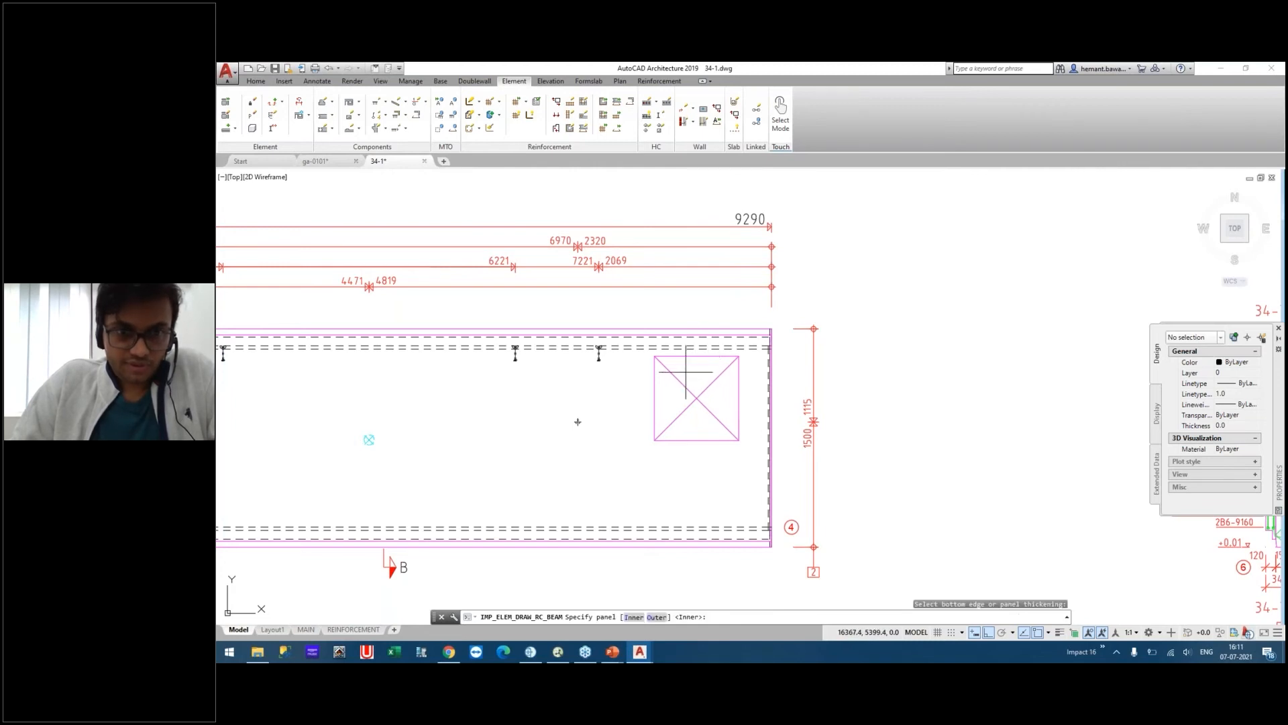
{"action": "scroll", "coordinate": [698, 309], "scroll_direction": "up", "scroll_amount": 2}
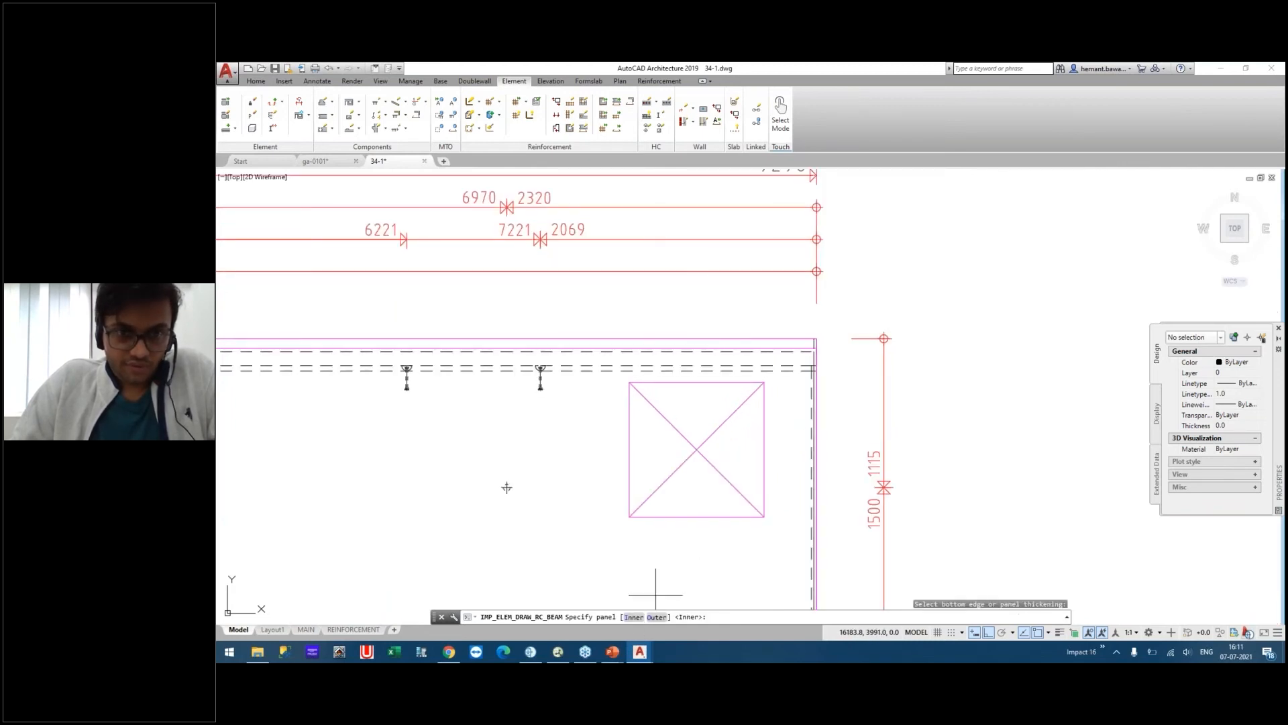
{"action": "left_click", "coordinate": [634, 616]}
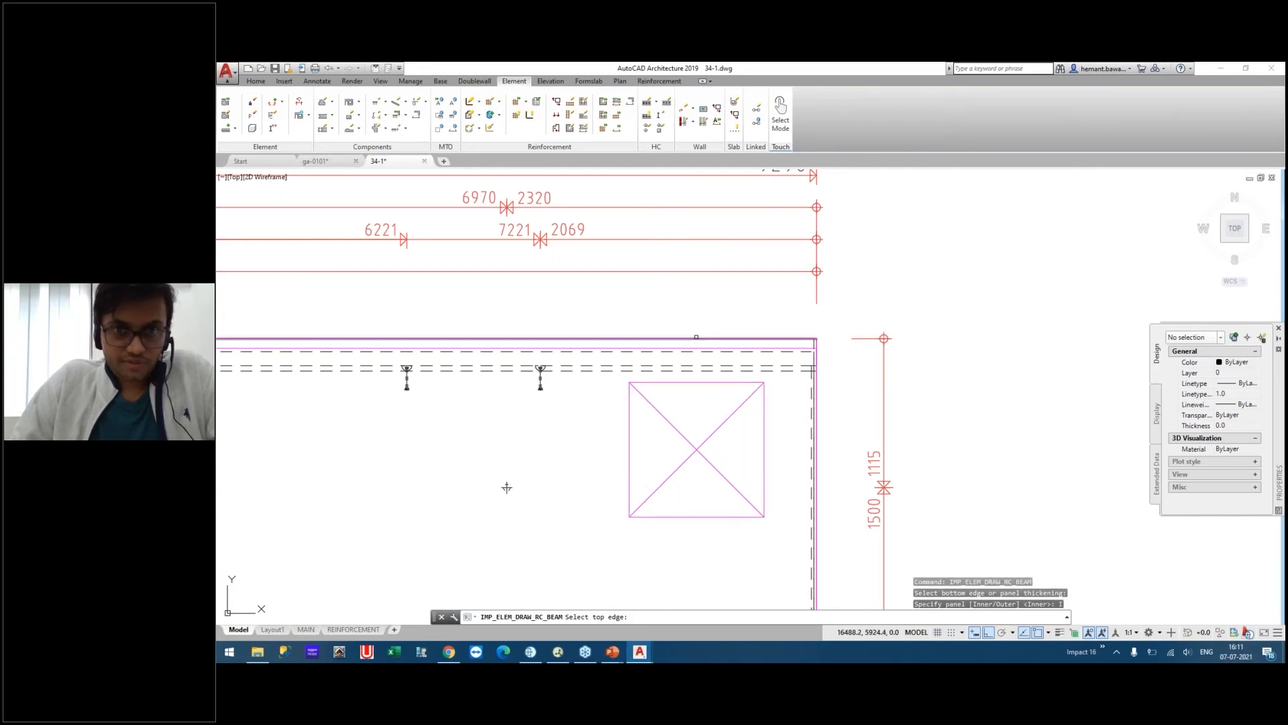
{"action": "left_click", "coordinate": [696, 337]}
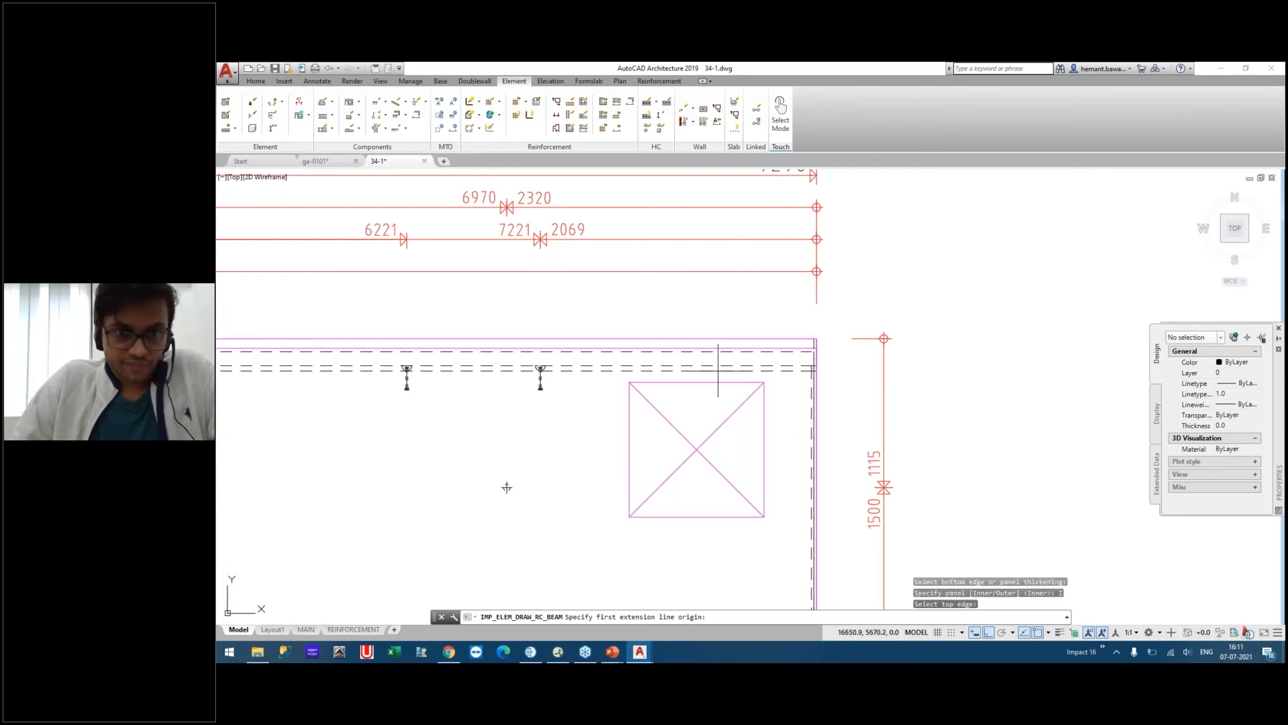
{"action": "left_click", "coordinate": [591, 378]}
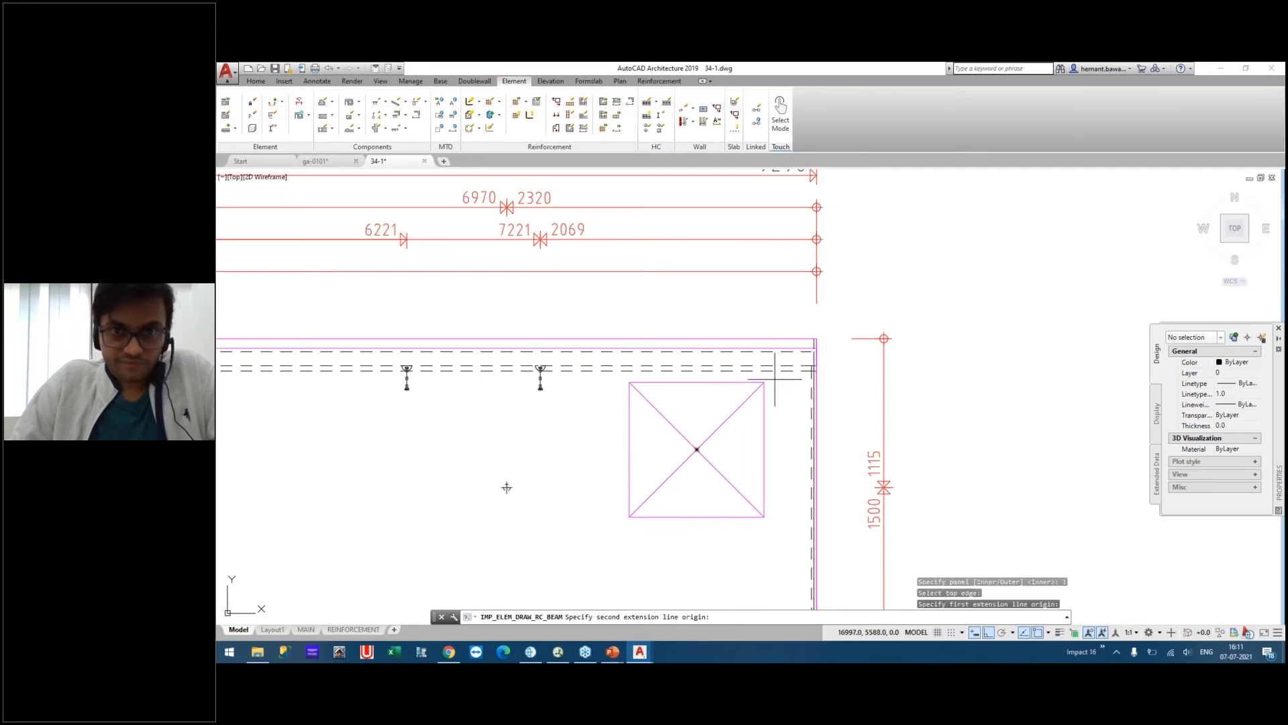
{"action": "left_click", "coordinate": [802, 380]}
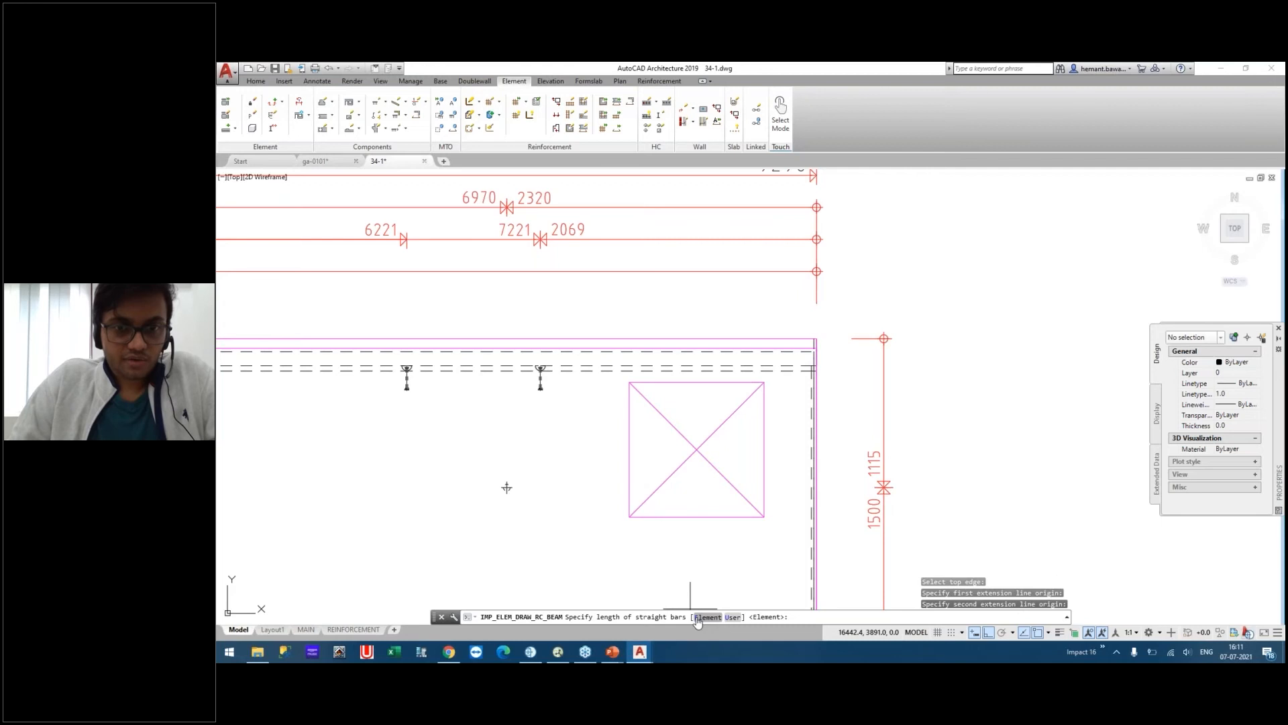
Complete the beam with user-defined straight bars, zero anchorage at both ends, a distribution line above the wall and dimension 6 stirrups at 200 spacing.
{"action": "left_click", "coordinate": [733, 617]}
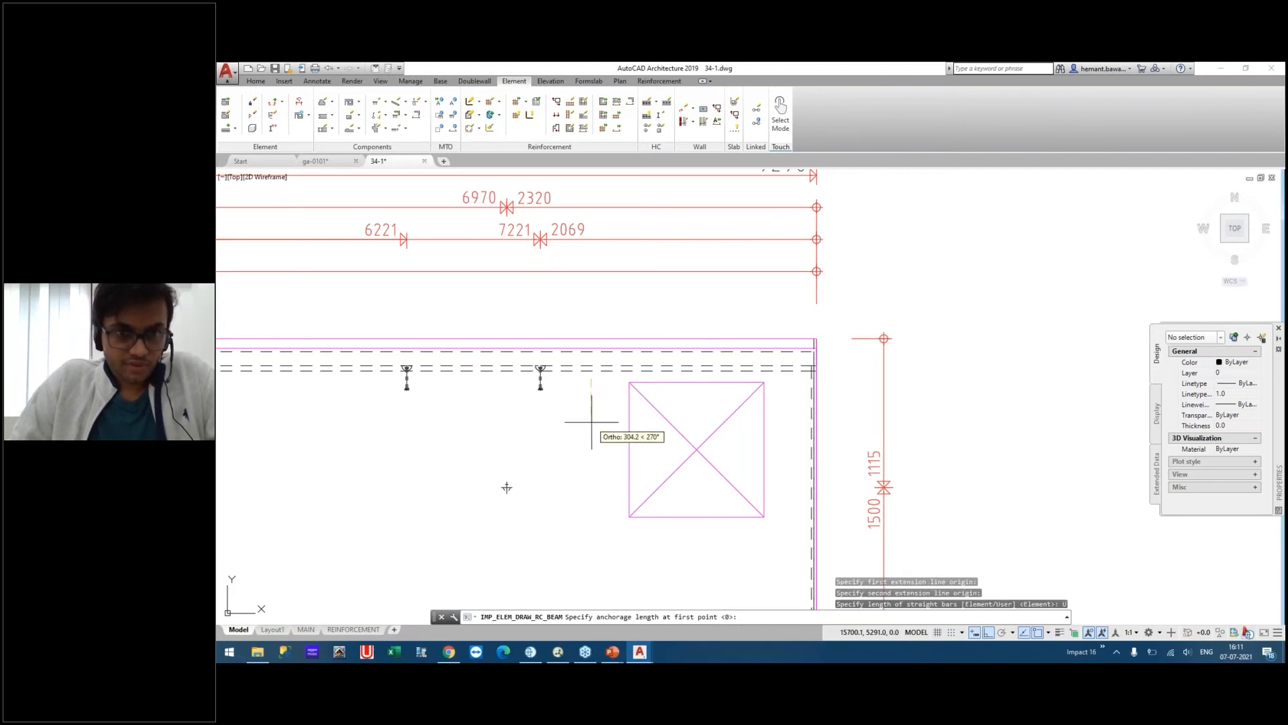
{"action": "key", "text": "Return"}
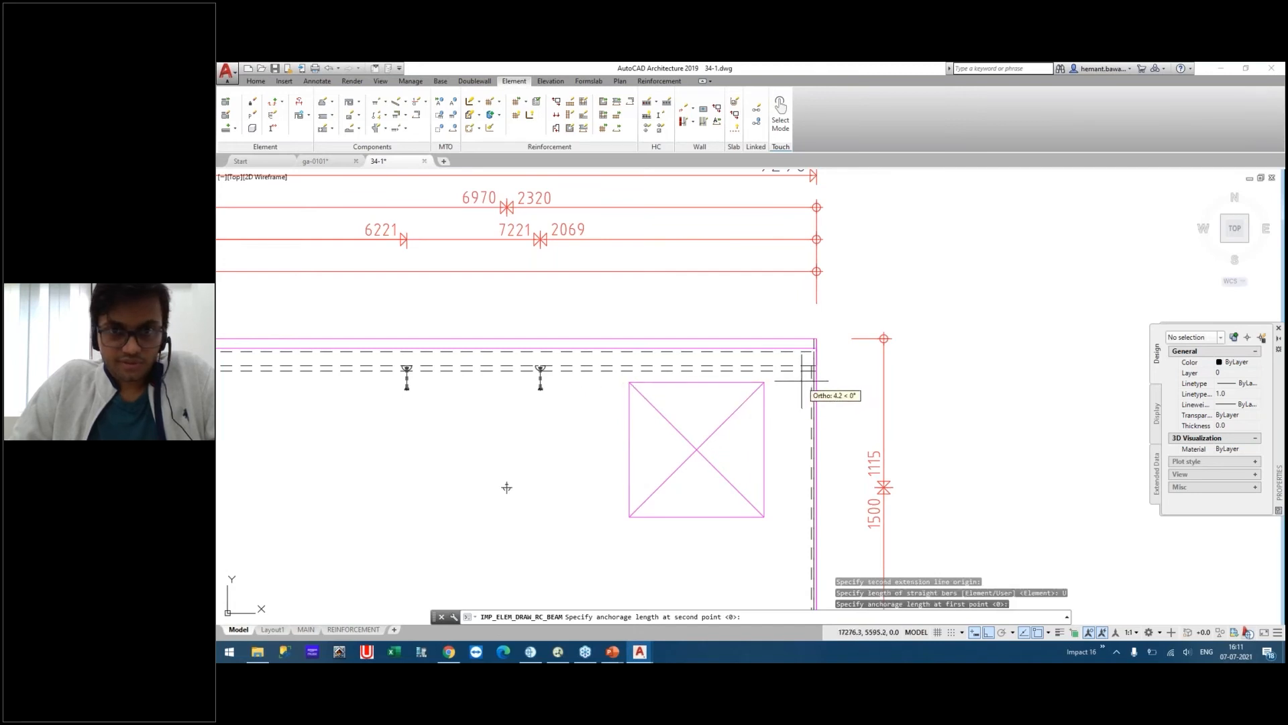
{"action": "key", "text": "Return"}
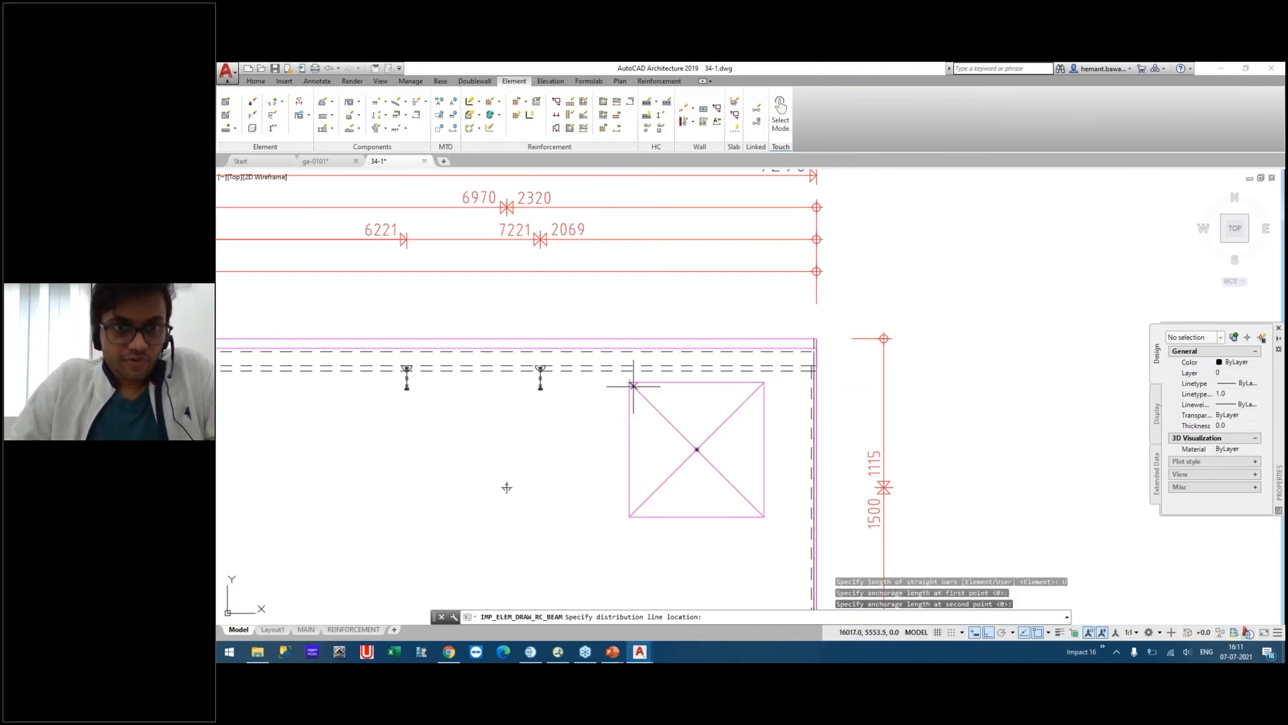
{"action": "middle_click_drag", "start_coordinate": [655, 288], "coordinate": [636, 351]}
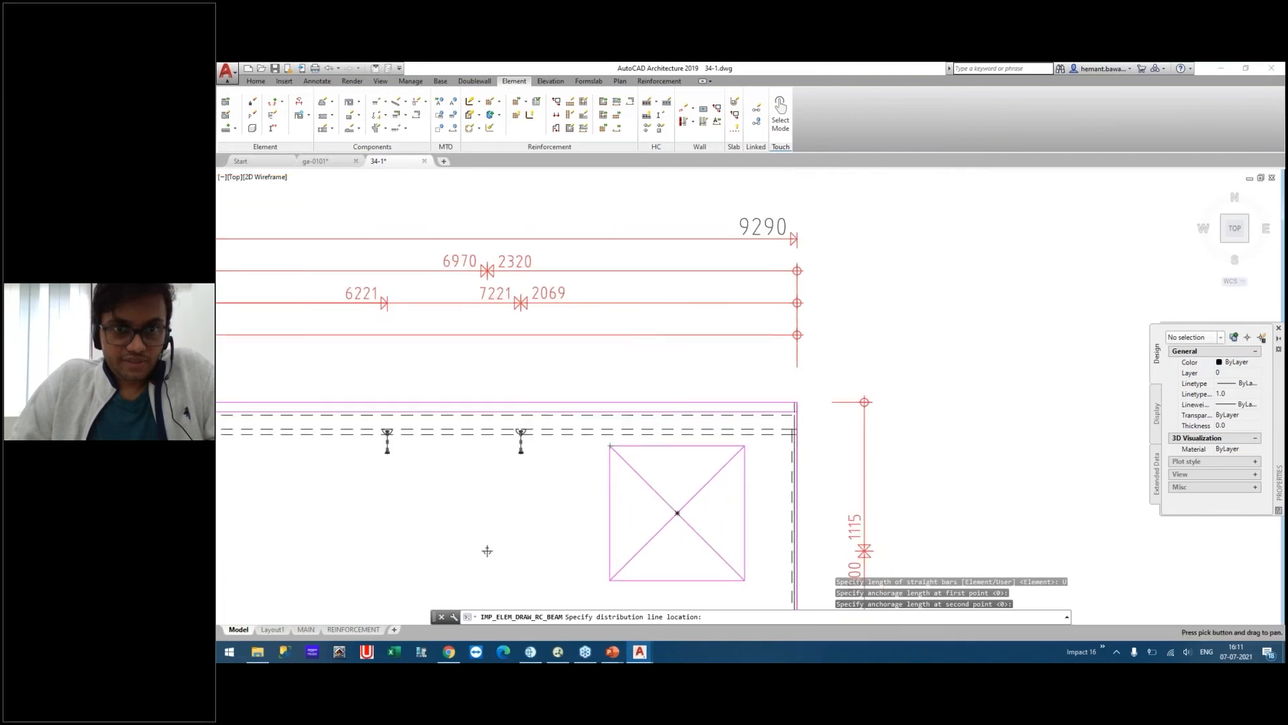
{"action": "left_click", "coordinate": [671, 365]}
{"action": "left_click_drag", "start_coordinate": [711, 202], "coordinate": [680, 183]}
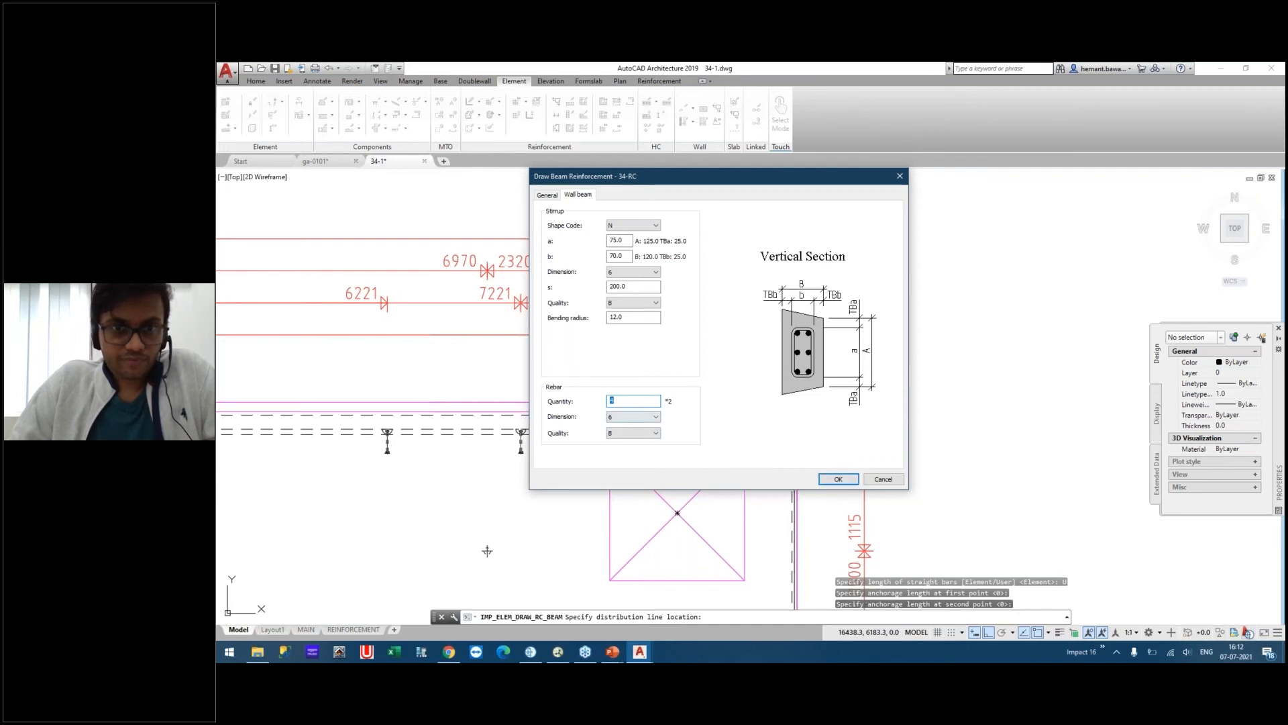
{"action": "left_click", "coordinate": [837, 479]}
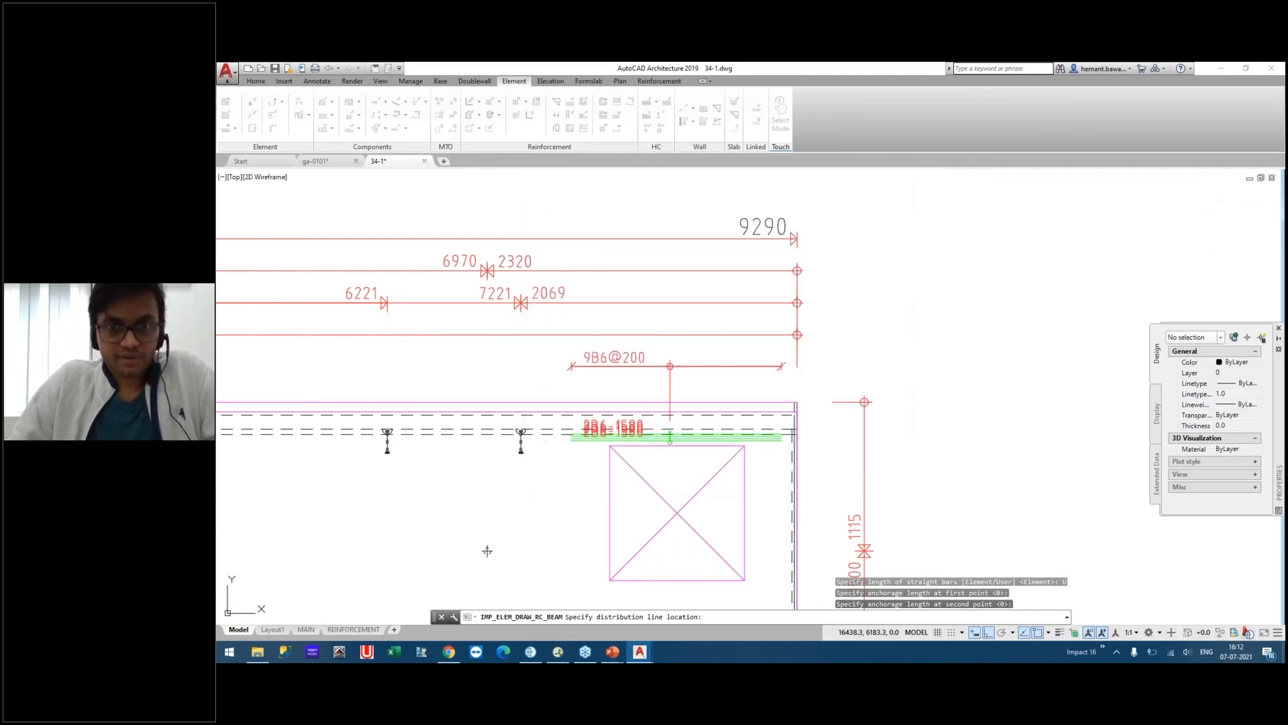
Examine the beam reinforcement drawn above the opening and check the wall's general properties.
{"action": "middle_click_drag", "start_coordinate": [704, 430], "coordinate": [611, 320]}
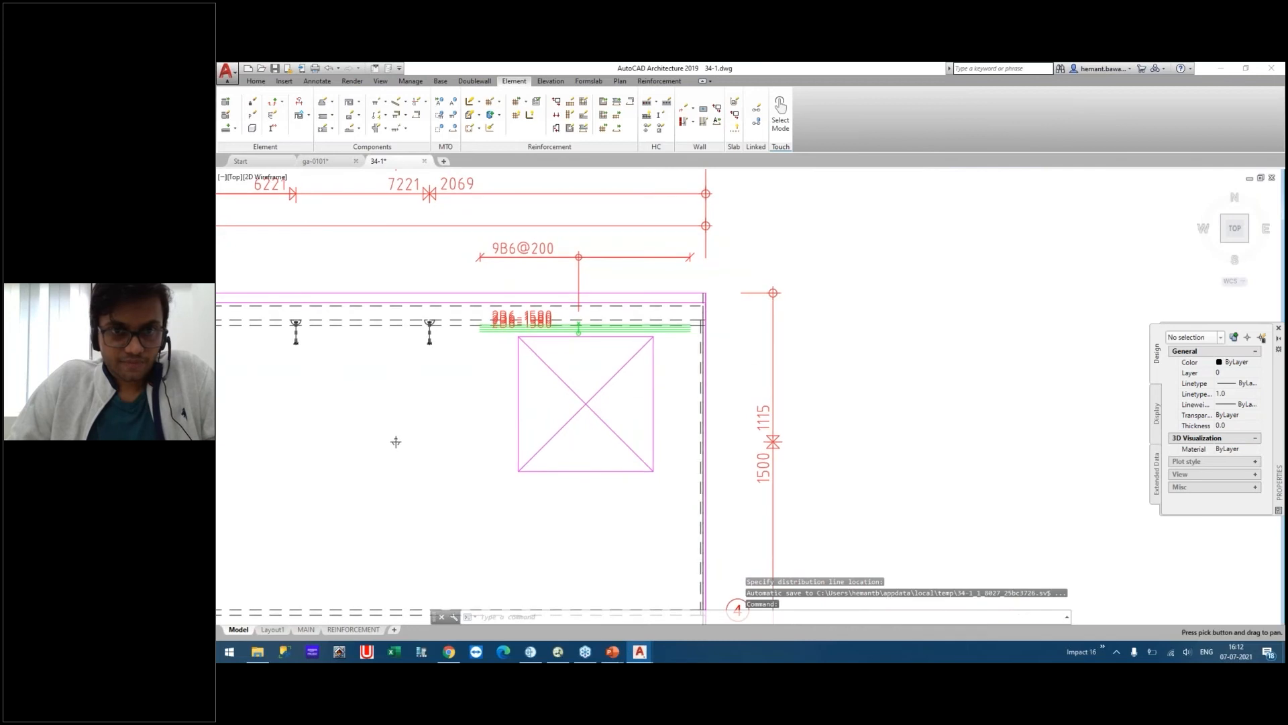
{"action": "scroll", "coordinate": [667, 359], "scroll_direction": "up", "scroll_amount": 2}
{"action": "mouse_move", "coordinate": [587, 365]}
{"action": "middle_mouse_down"}
{"action": "mouse_move", "coordinate": [669, 393]}
{"action": "mouse_move", "coordinate": [698, 385]}
{"action": "mouse_move", "coordinate": [712, 406]}
{"action": "mouse_move", "coordinate": [645, 350]}
{"action": "mouse_move", "coordinate": [765, 361]}
{"action": "middle_mouse_up"}
{"action": "scroll", "coordinate": [645, 350], "scroll_direction": "up", "scroll_amount": 2}
{"action": "scroll", "coordinate": [627, 341], "scroll_direction": "down", "scroll_amount": 2}
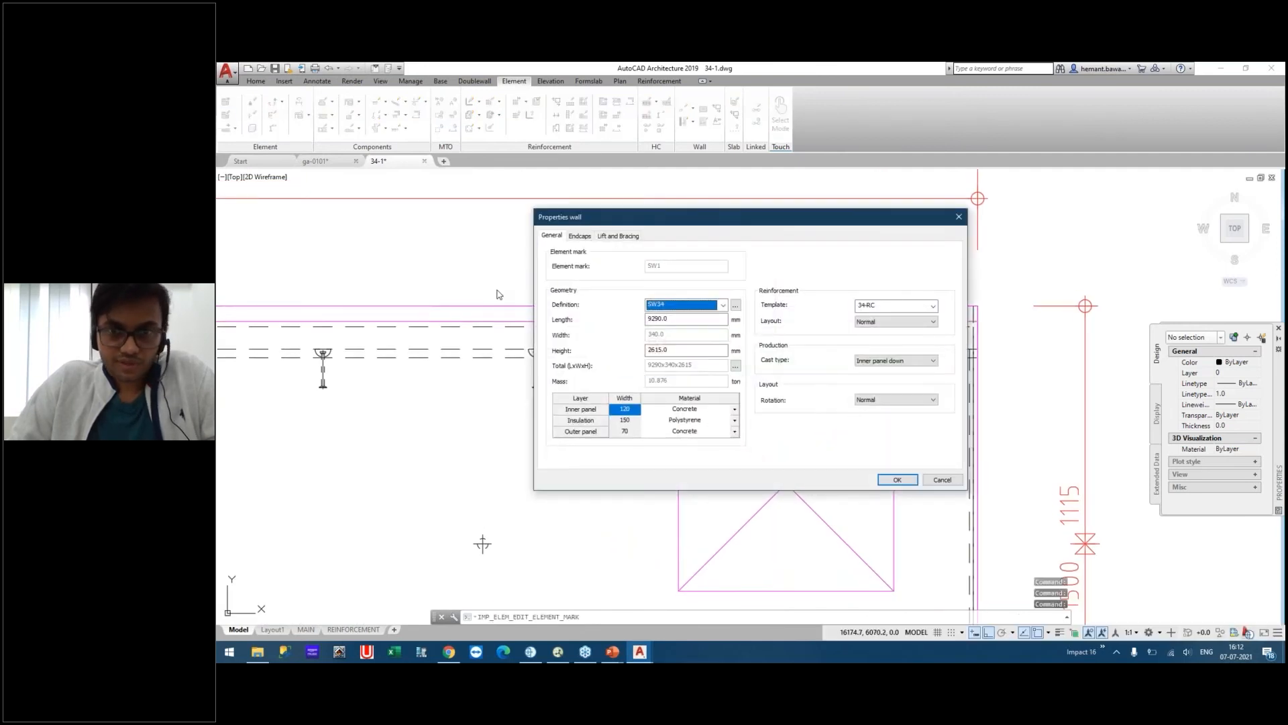
{"action": "key", "text": "Escape"}
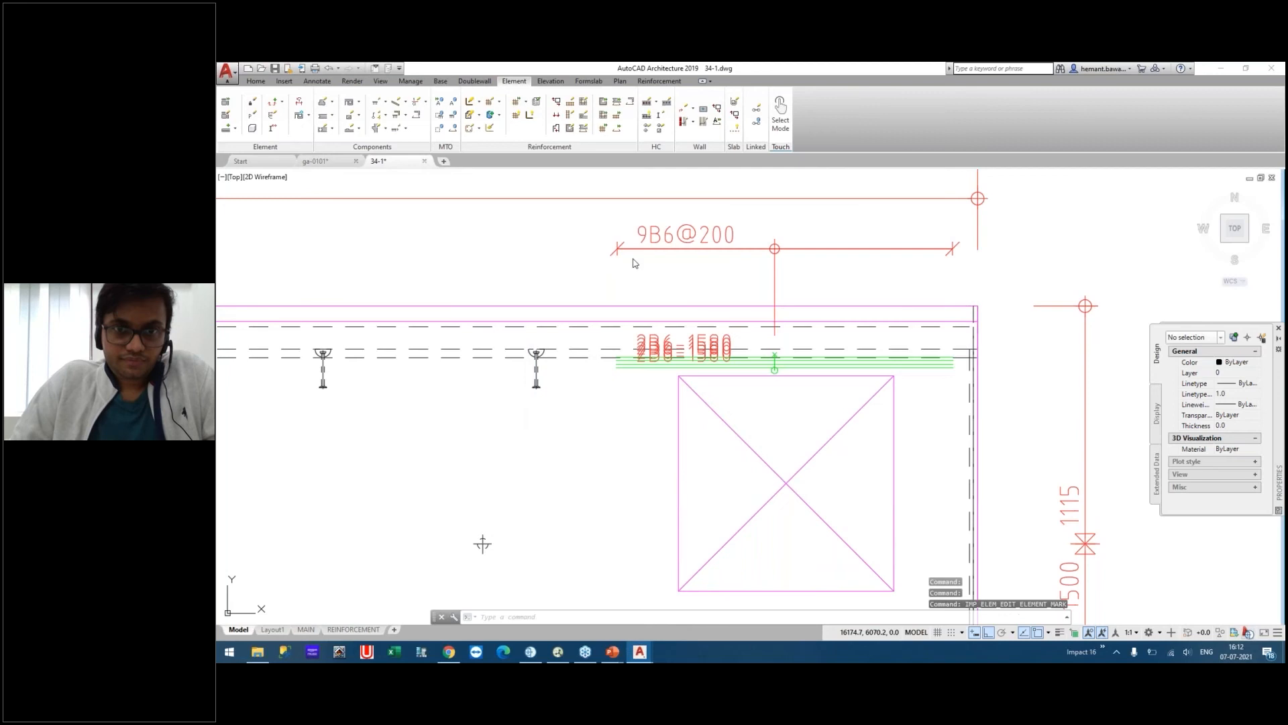
{"action": "middle_click_drag", "start_coordinate": [867, 595], "coordinate": [716, 408]}
{"action": "key", "text": "Escape"}
{"action": "key", "text": "Escape"}
{"action": "left_click", "coordinate": [711, 432]}
{"action": "left_click", "coordinate": [665, 381]}
{"action": "left_click", "coordinate": [782, 377]}
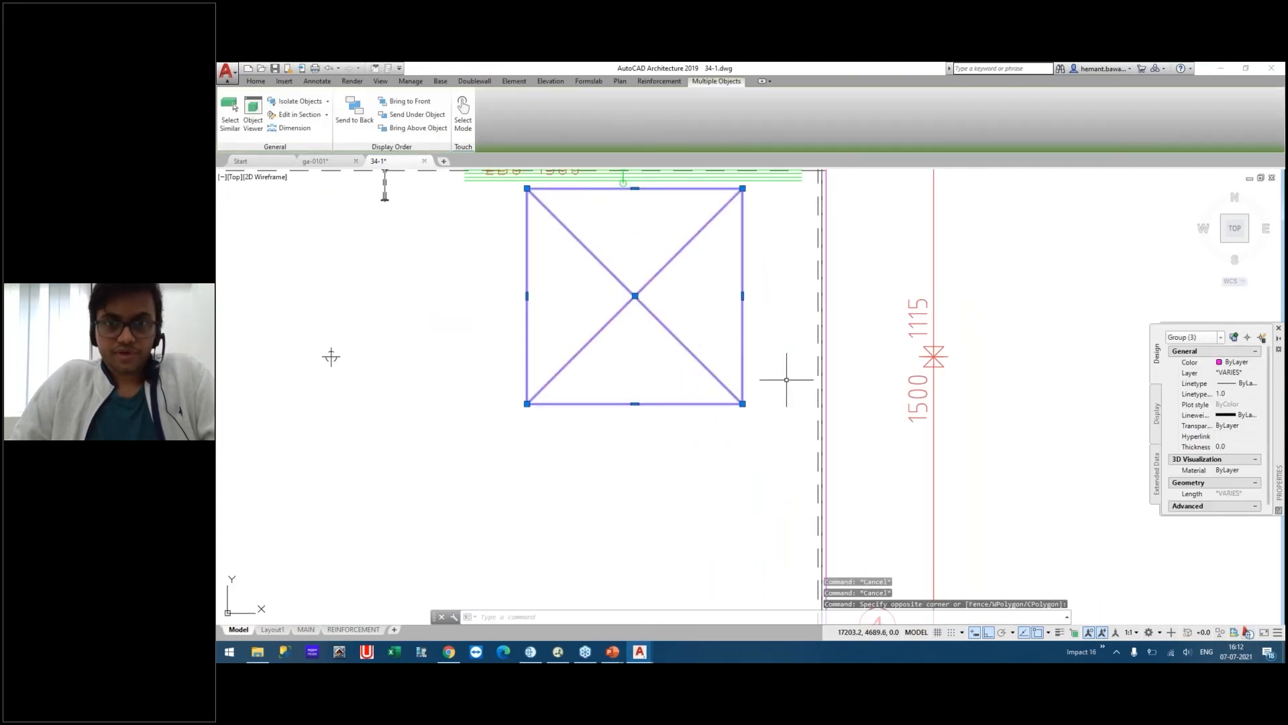
{"action": "scroll", "coordinate": [755, 379], "scroll_direction": "down", "scroll_amount": 2}
{"action": "type", "text": "m"}
{"action": "key", "text": "Return"}
{"action": "key", "text": "Escape"}
{"action": "key", "text": "Escape"}
{"action": "key", "text": "Escape"}
{"action": "middle_click_drag", "start_coordinate": [705, 298], "coordinate": [673, 356]}
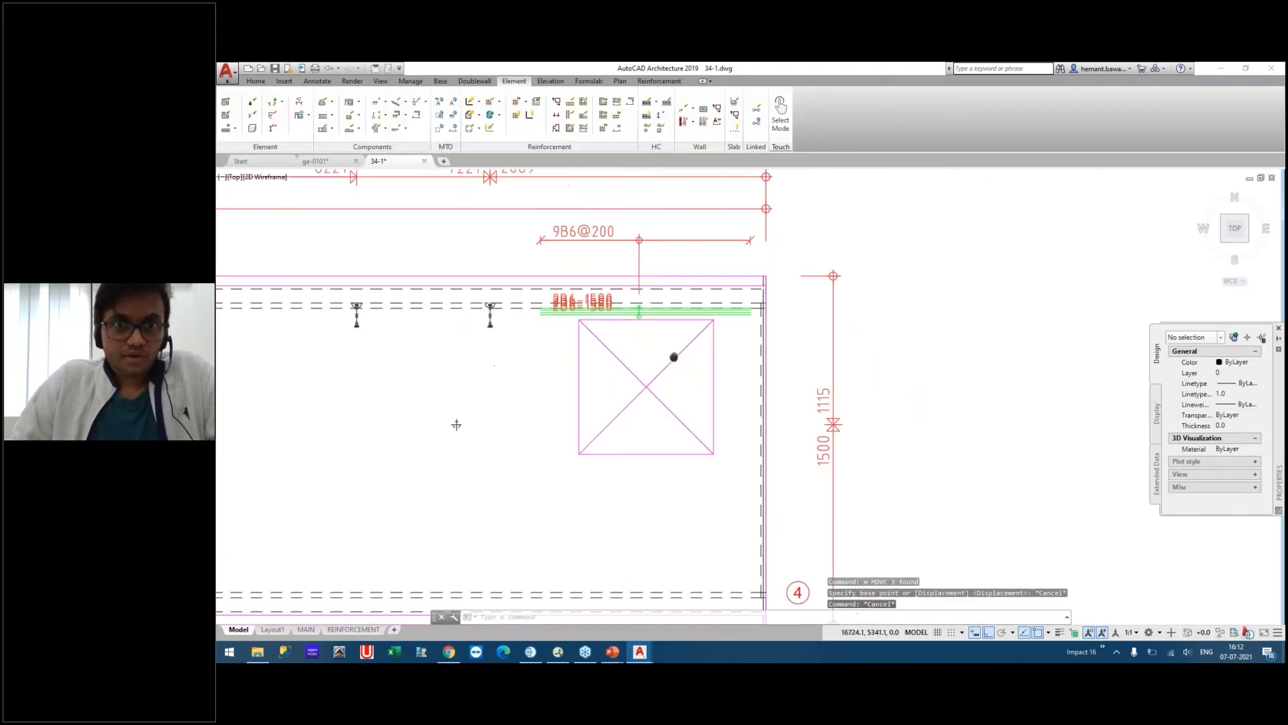
{"action": "left_click", "coordinate": [572, 115]}
{"action": "key", "text": "Escape"}
{"action": "key", "text": "Escape"}
Move the opening slightly left to widen the strip between it and the wall's right edge.
{"action": "left_click", "coordinate": [688, 410]}
{"action": "left_click", "coordinate": [665, 453]}
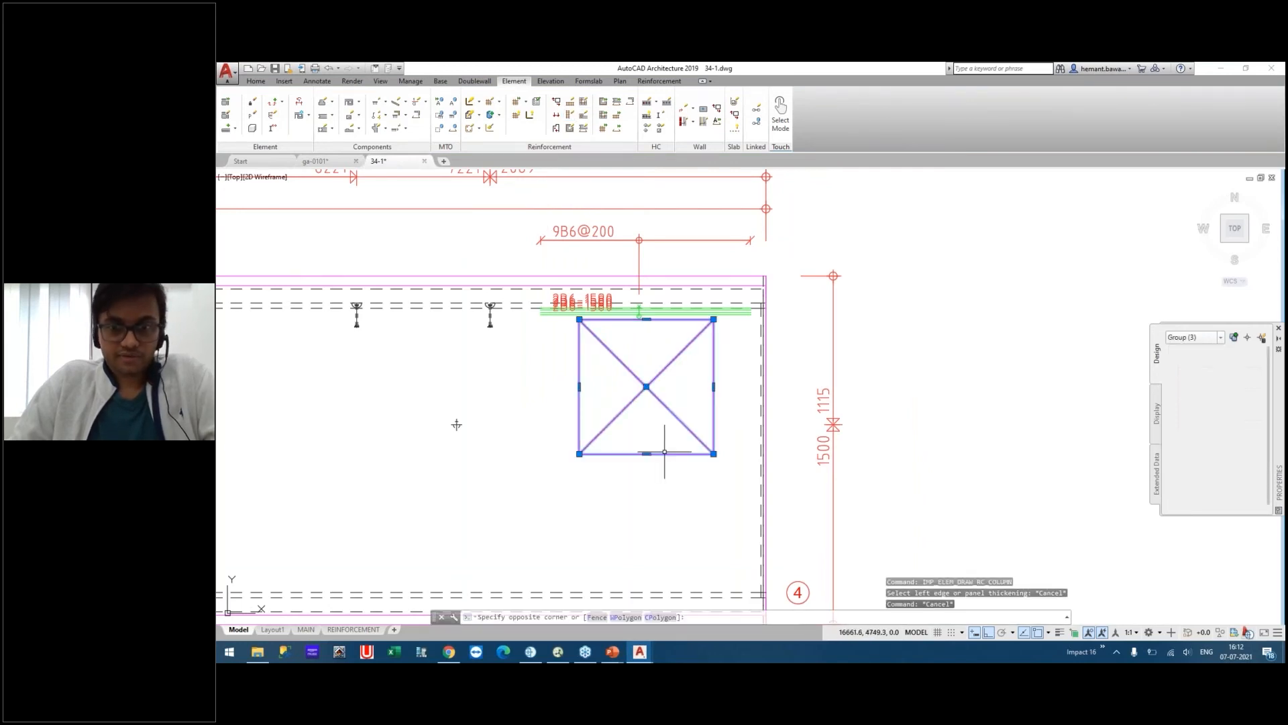
{"action": "type", "text": "m"}
{"action": "key", "text": "Return"}
{"action": "left_click", "coordinate": [936, 412]}
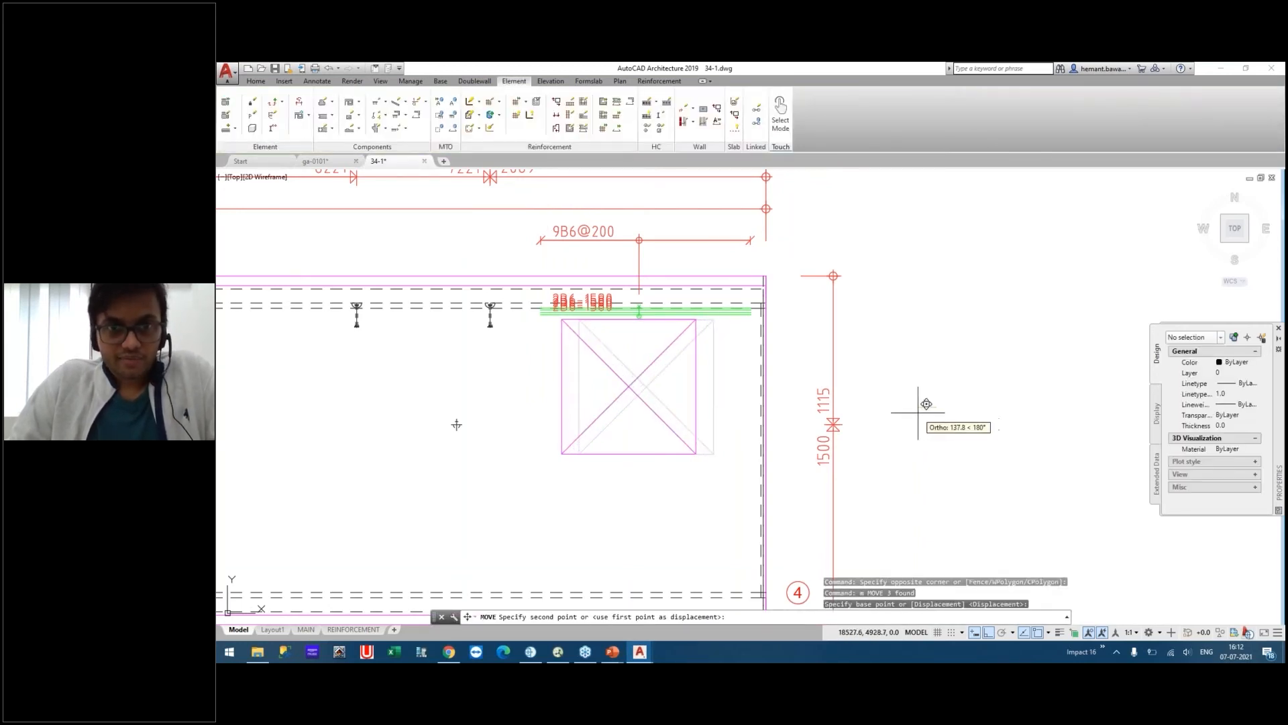
{"action": "key", "text": "Escape"}
{"action": "key", "text": "Escape"}
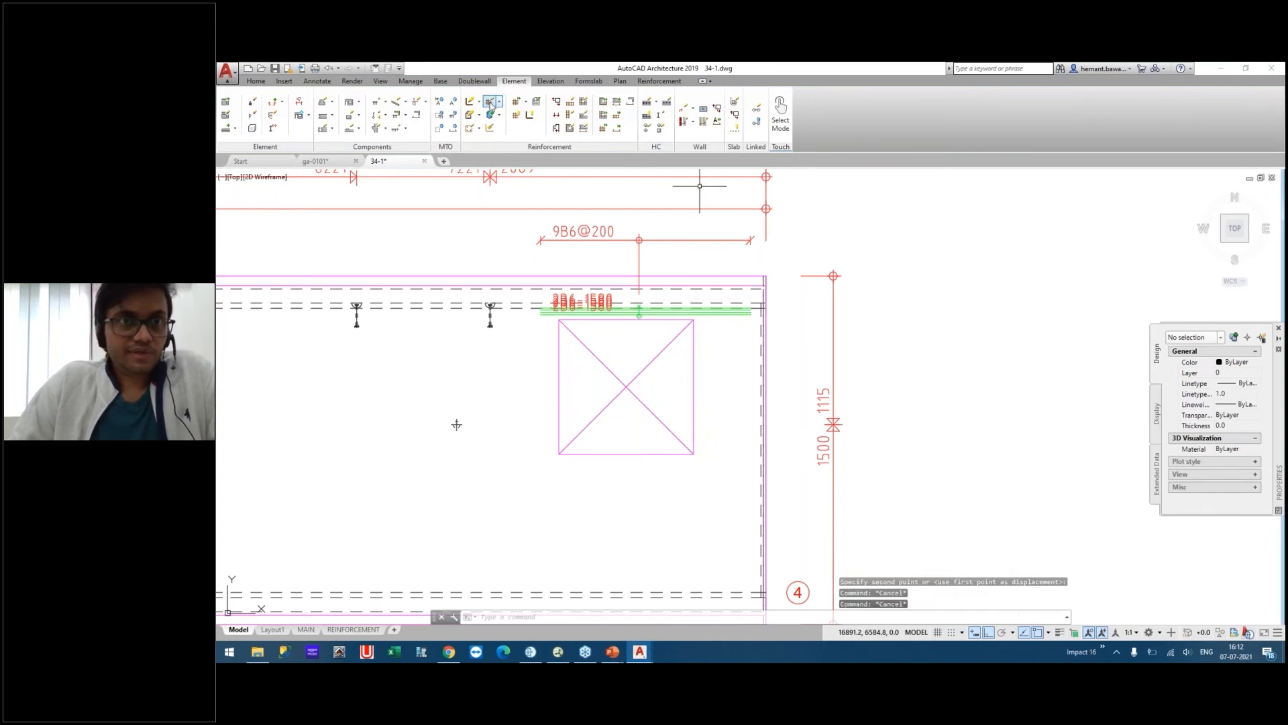
Start column reinforcement in the inner panel between the opening's right side and the wall's right edge, spanning from below the opening to near the wall's top.
{"action": "left_click", "coordinate": [573, 115]}
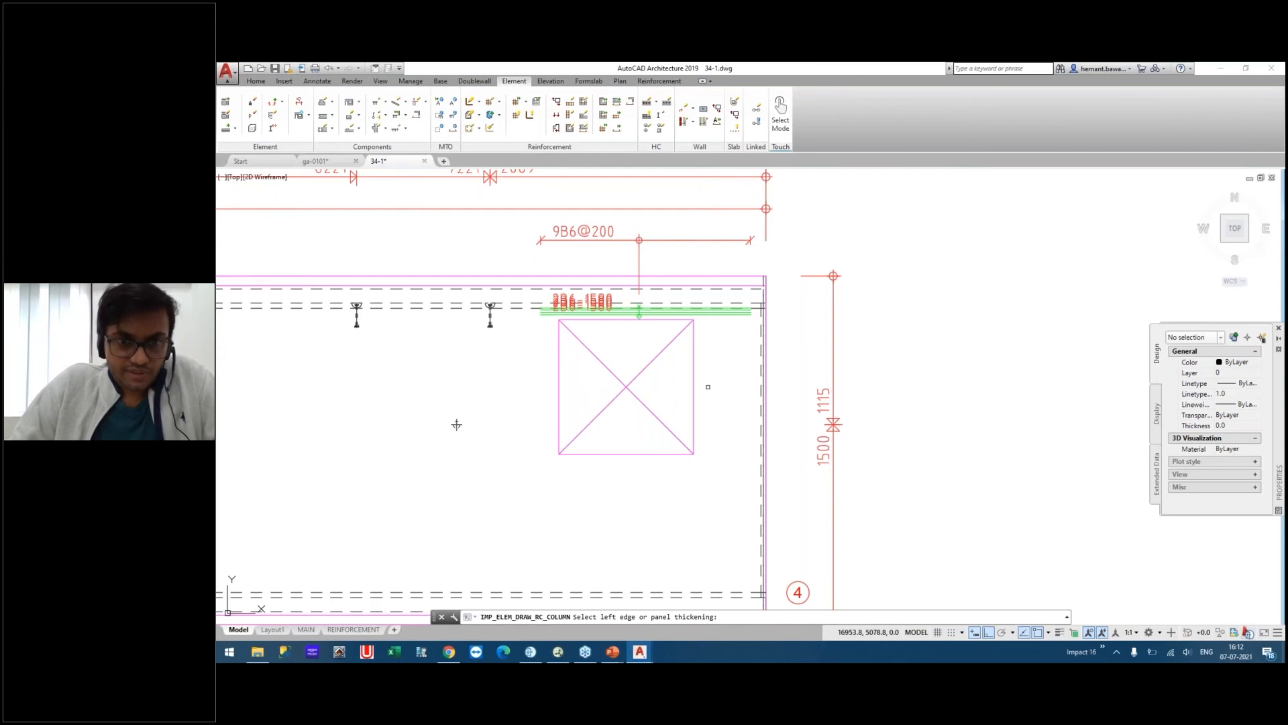
{"action": "left_click", "coordinate": [695, 399]}
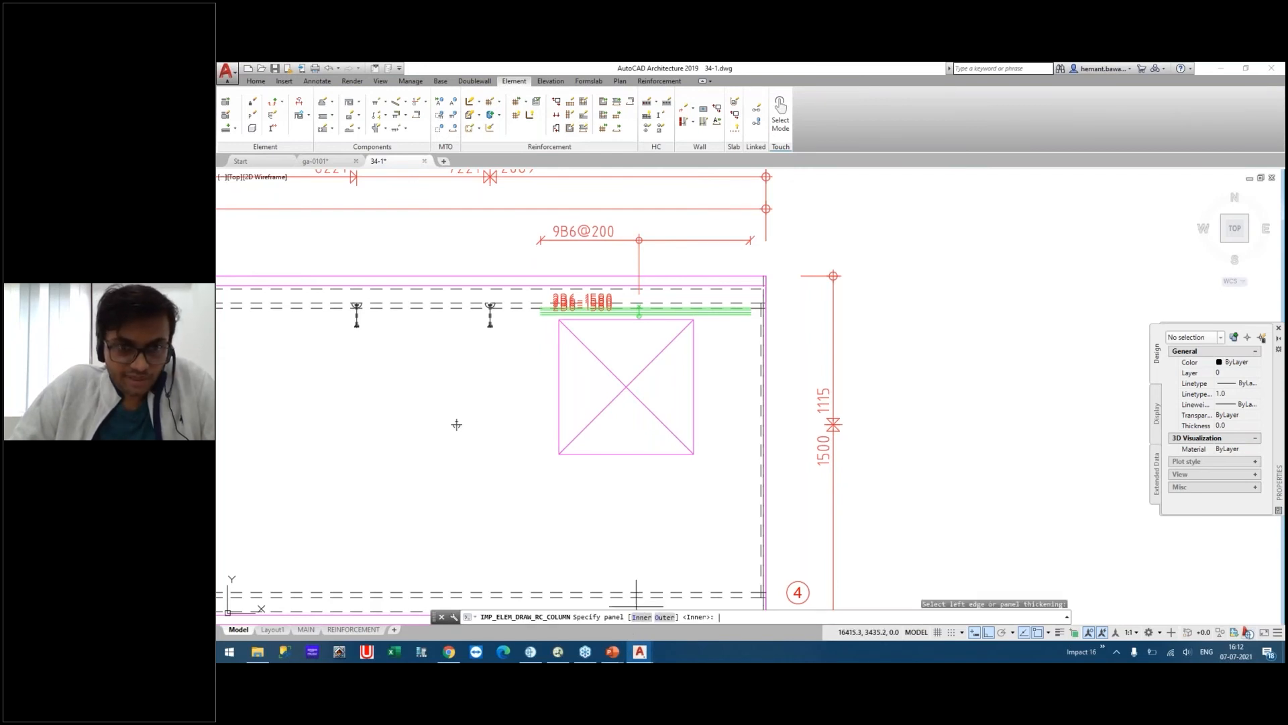
{"action": "left_click", "coordinate": [641, 617]}
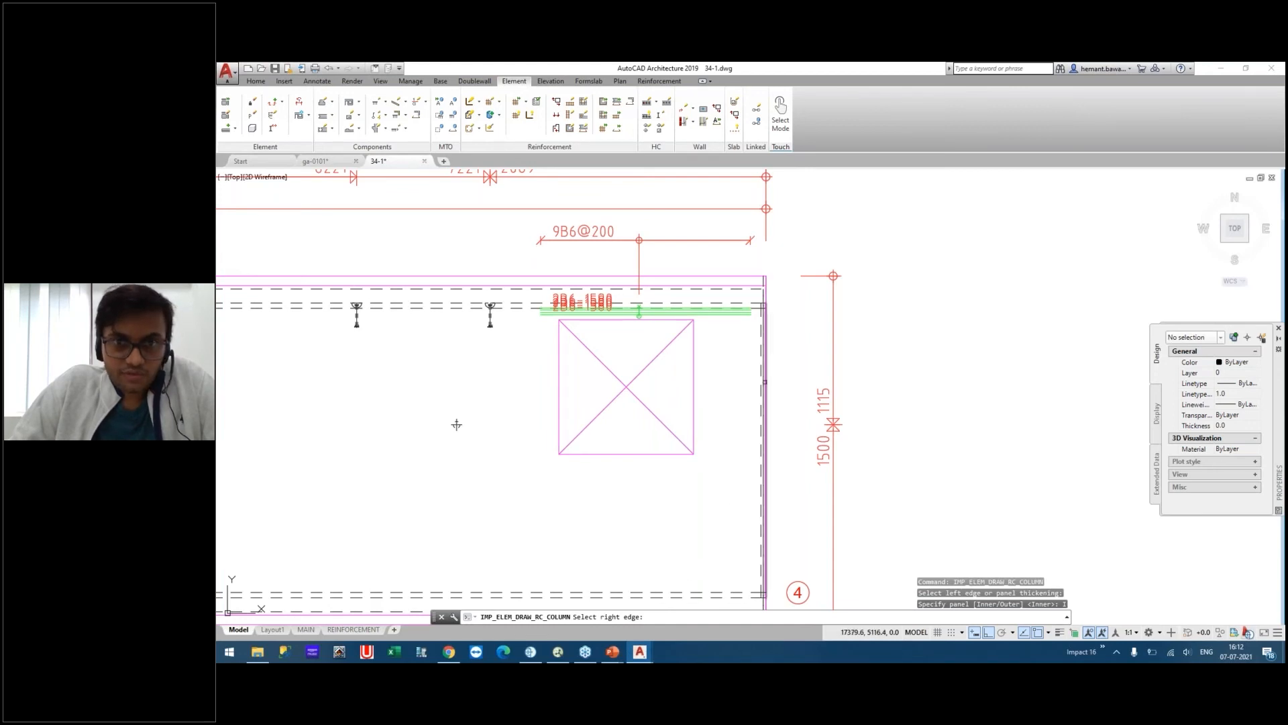
{"action": "left_click", "coordinate": [765, 382]}
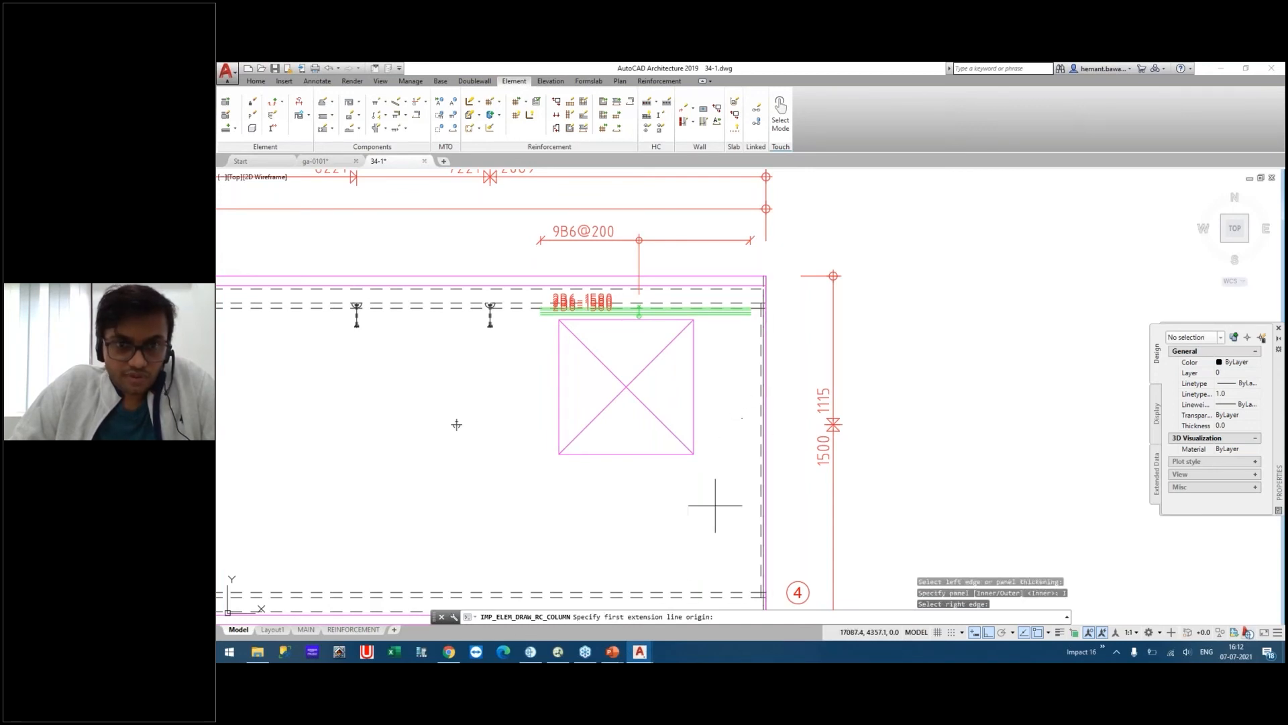
{"action": "left_click", "coordinate": [692, 484]}
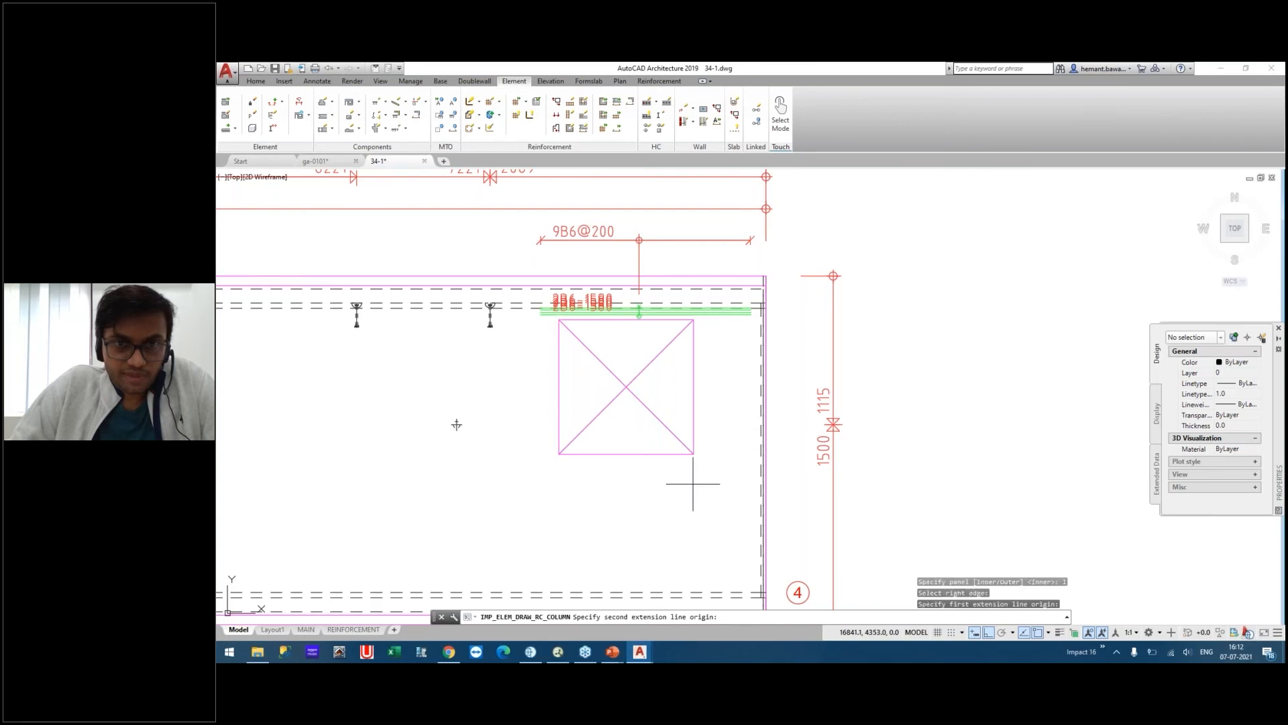
{"action": "left_click", "coordinate": [691, 291]}
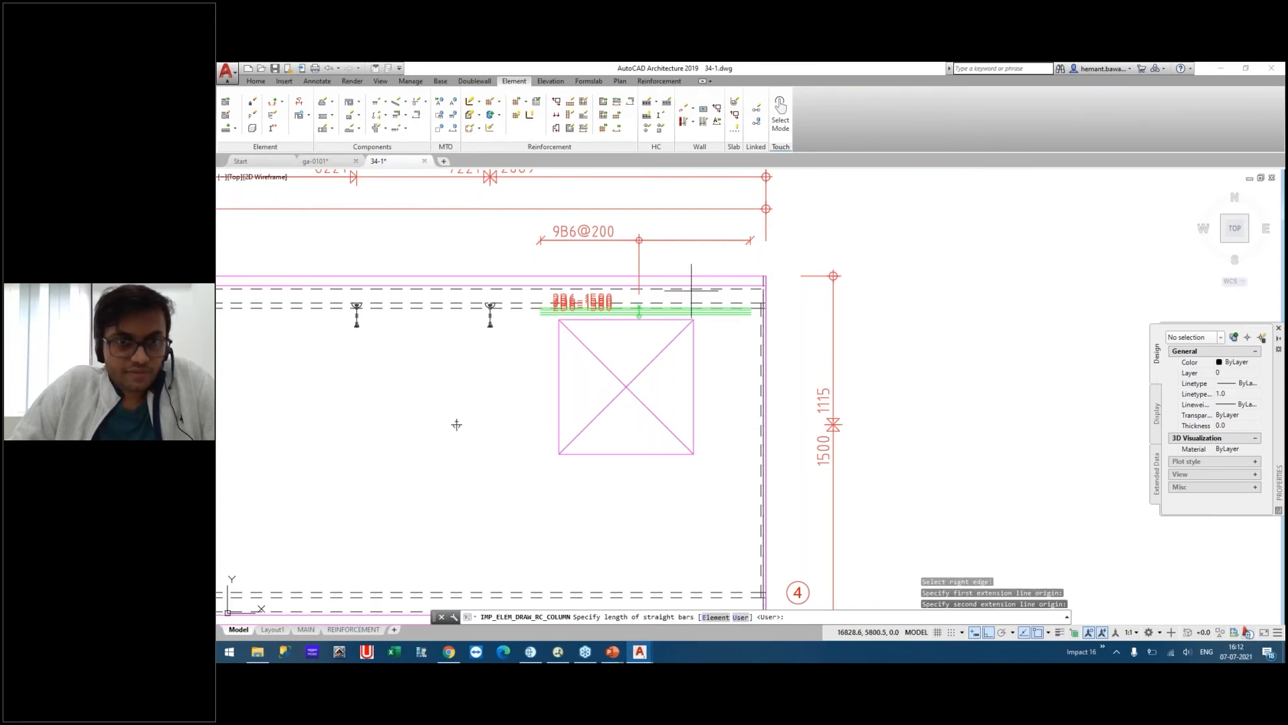
Complete the column with user-defined straight bars, anchorage 4 at both ends, a distribution line outside the wall's right edge and rebar quantity 2.
{"action": "type", "text": "U"}
{"action": "key", "text": "Return"}
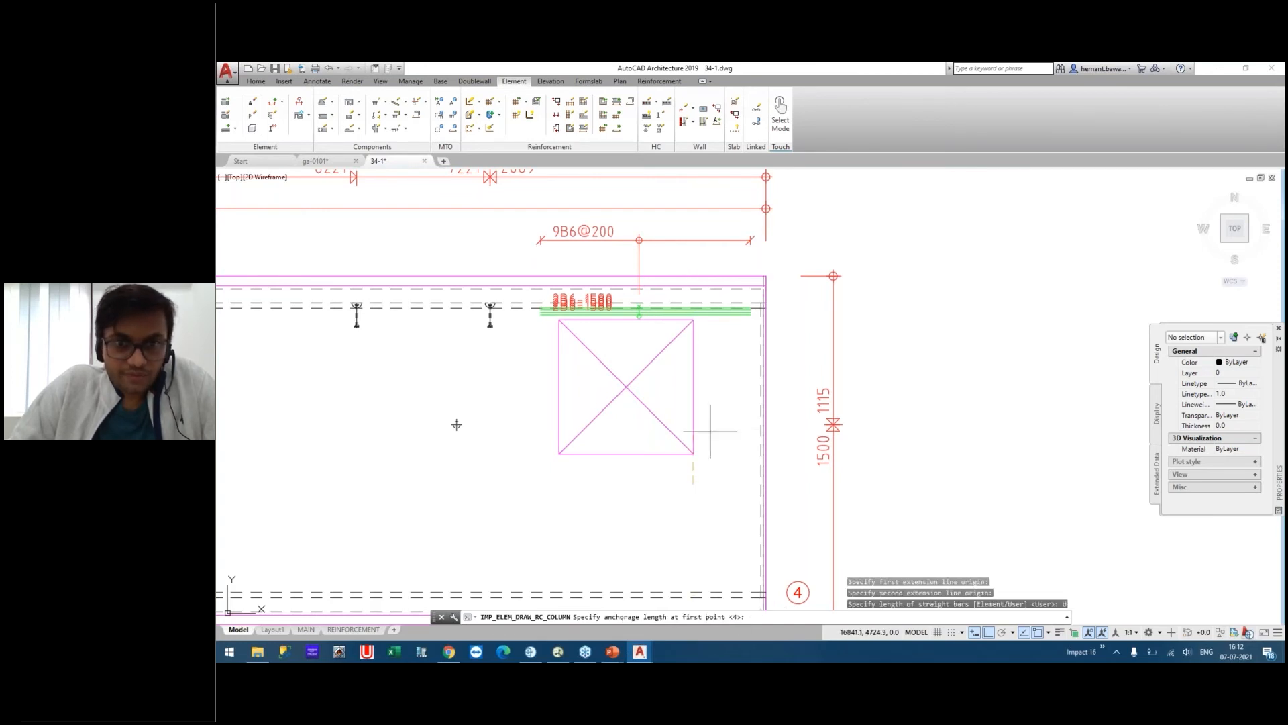
{"action": "key", "text": "Return"}
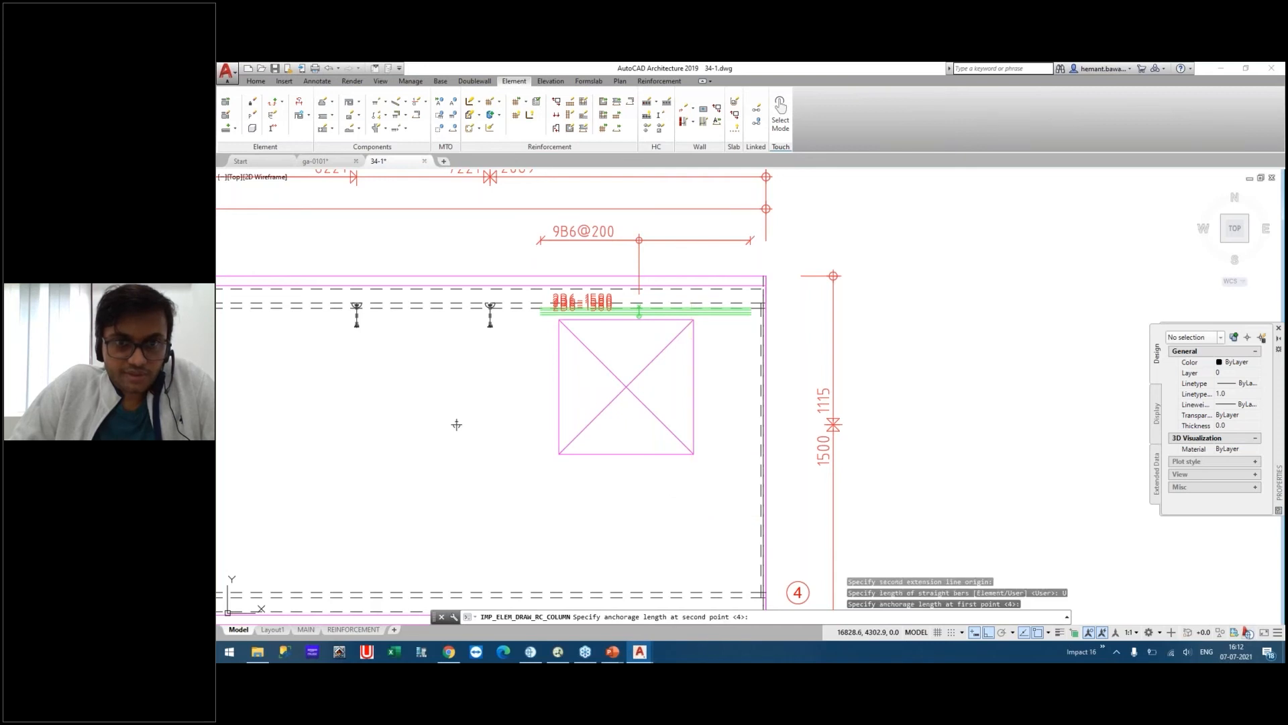
{"action": "key", "text": "Return"}
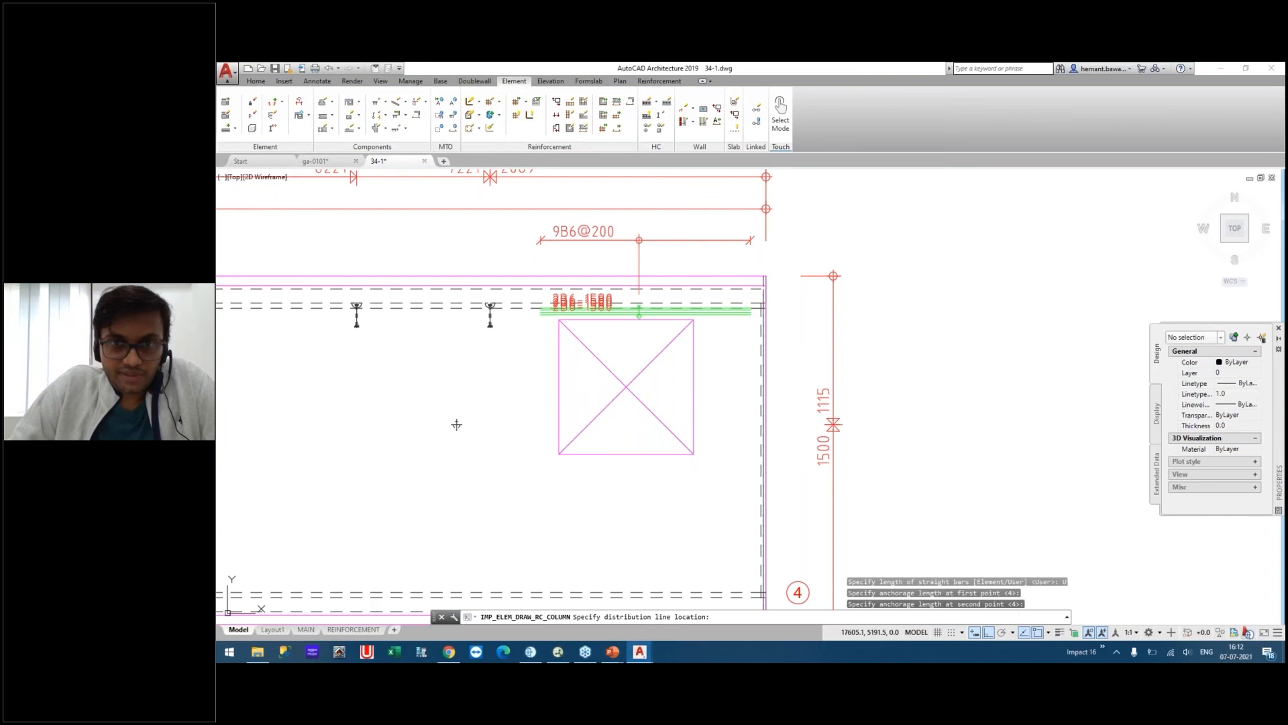
{"action": "left_click", "coordinate": [457, 424]}
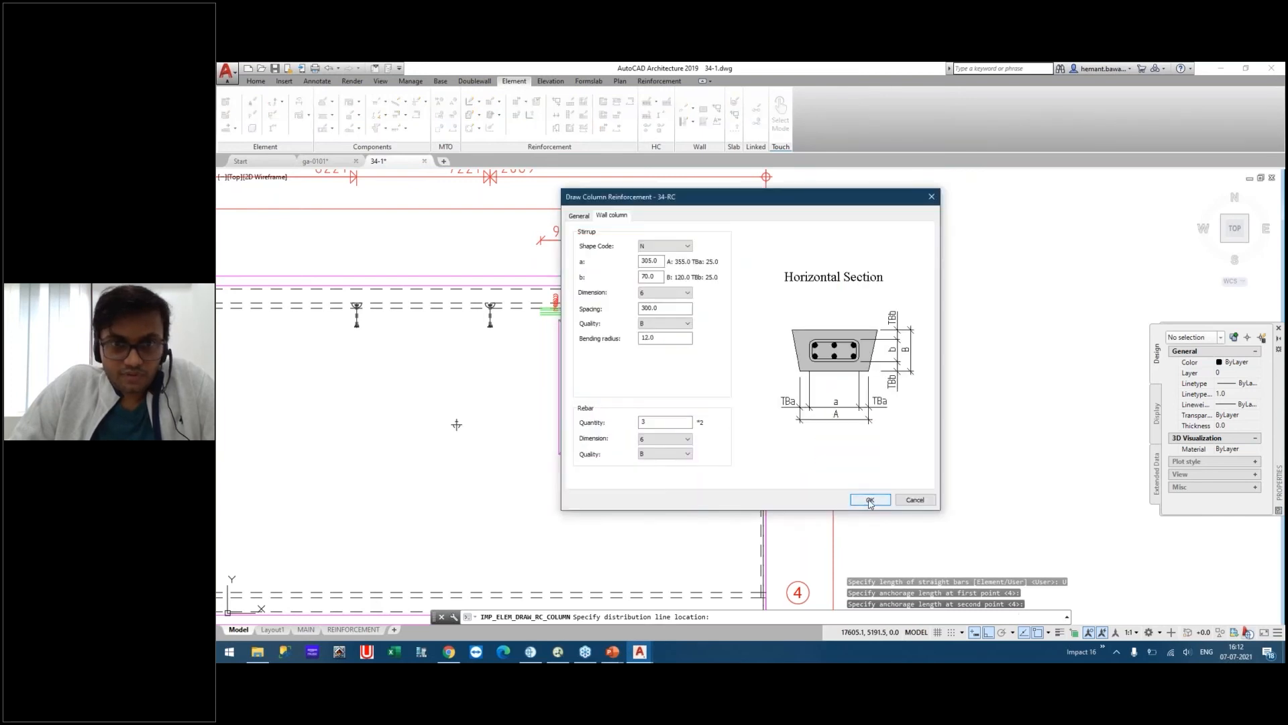
{"action": "left_click_drag", "start_coordinate": [661, 424], "coordinate": [620, 420]}
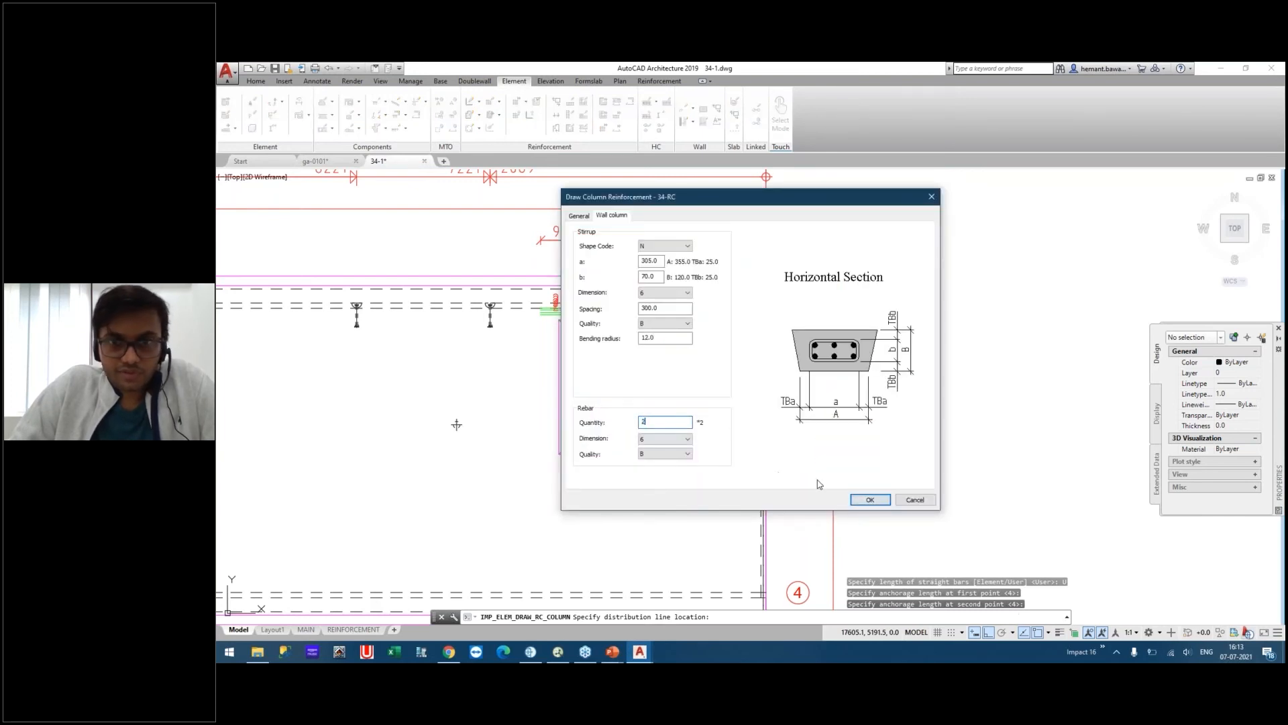
{"action": "left_click", "coordinate": [870, 499]}
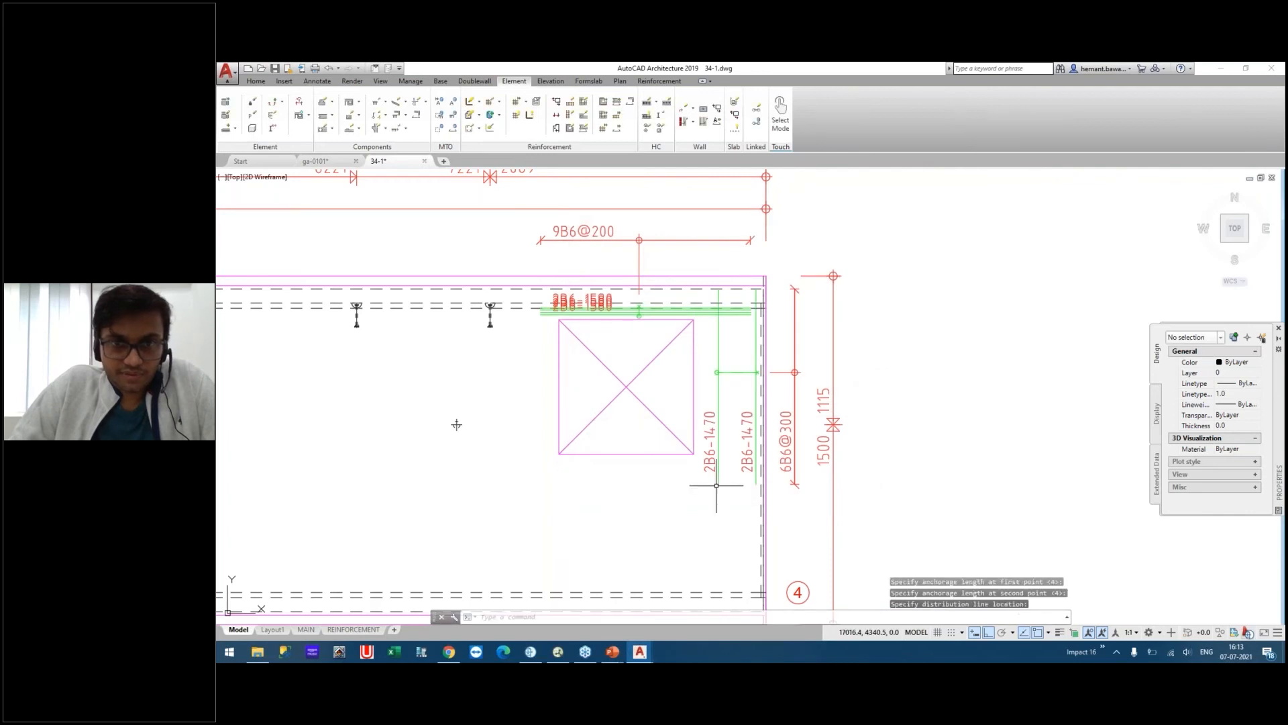
Expand the distribution line of the column stirrups beside the opening.
{"action": "middle_click_drag", "start_coordinate": [717, 485], "coordinate": [707, 415]}
{"action": "left_click", "coordinate": [726, 301]}
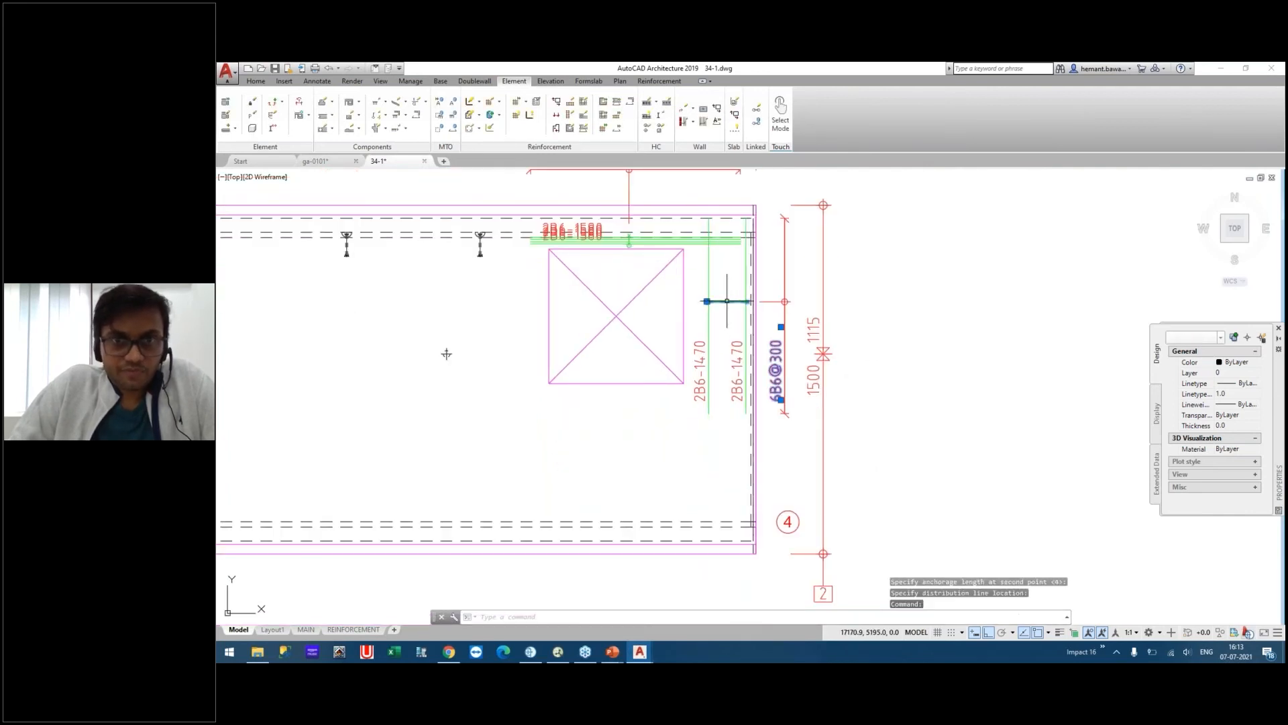
{"action": "right_click", "coordinate": [721, 307]}
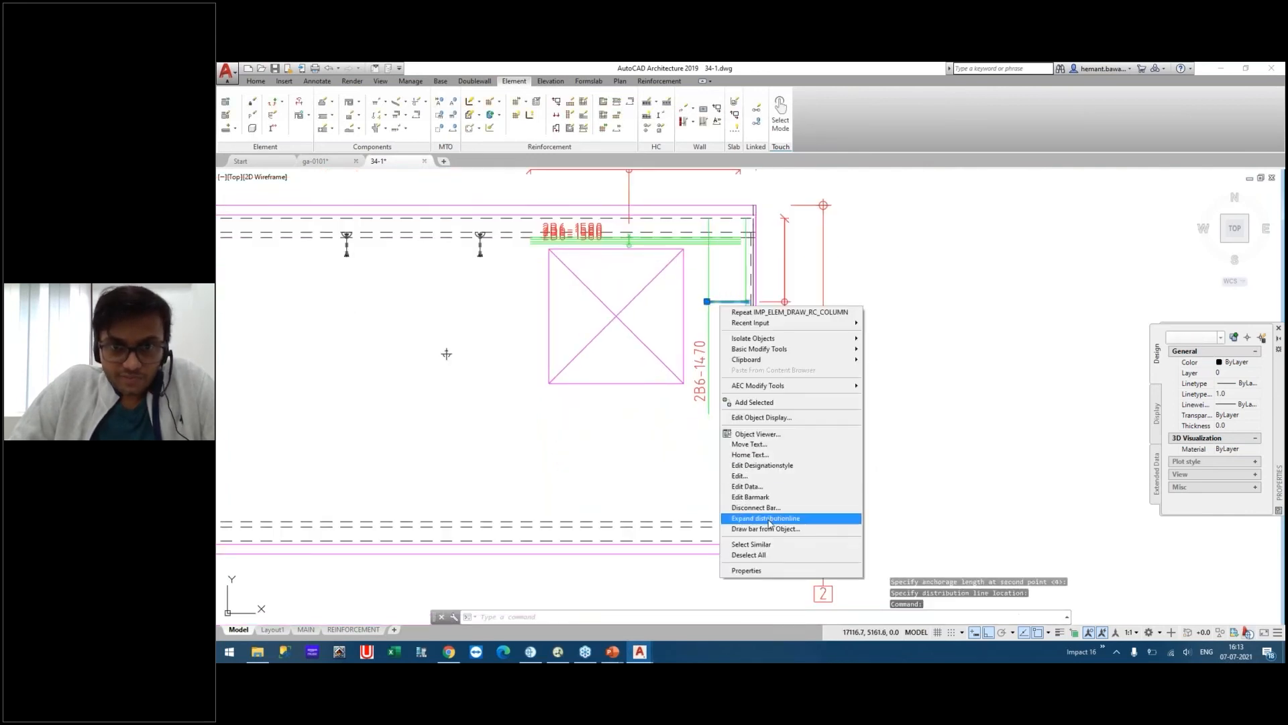
{"action": "left_click", "coordinate": [770, 523]}
{"action": "middle_click_drag", "start_coordinate": [736, 294], "coordinate": [774, 406]}
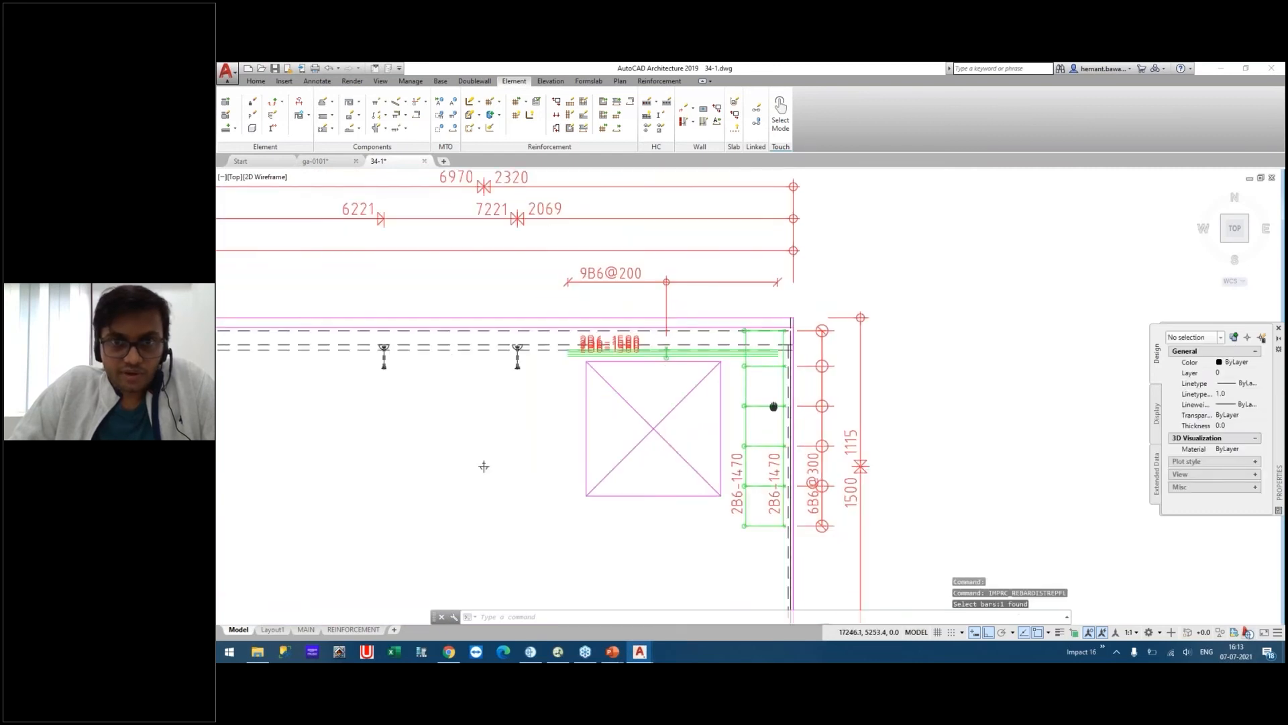
Draw the solid model of the wall element, including both reinforcement and cast-in materials.
{"action": "middle_click_drag", "start_coordinate": [741, 489], "coordinate": [732, 382]}
{"action": "scroll", "coordinate": [731, 296], "scroll_direction": "down", "scroll_amount": 2}
{"action": "scroll", "coordinate": [571, 334], "scroll_direction": "down", "scroll_amount": 8}
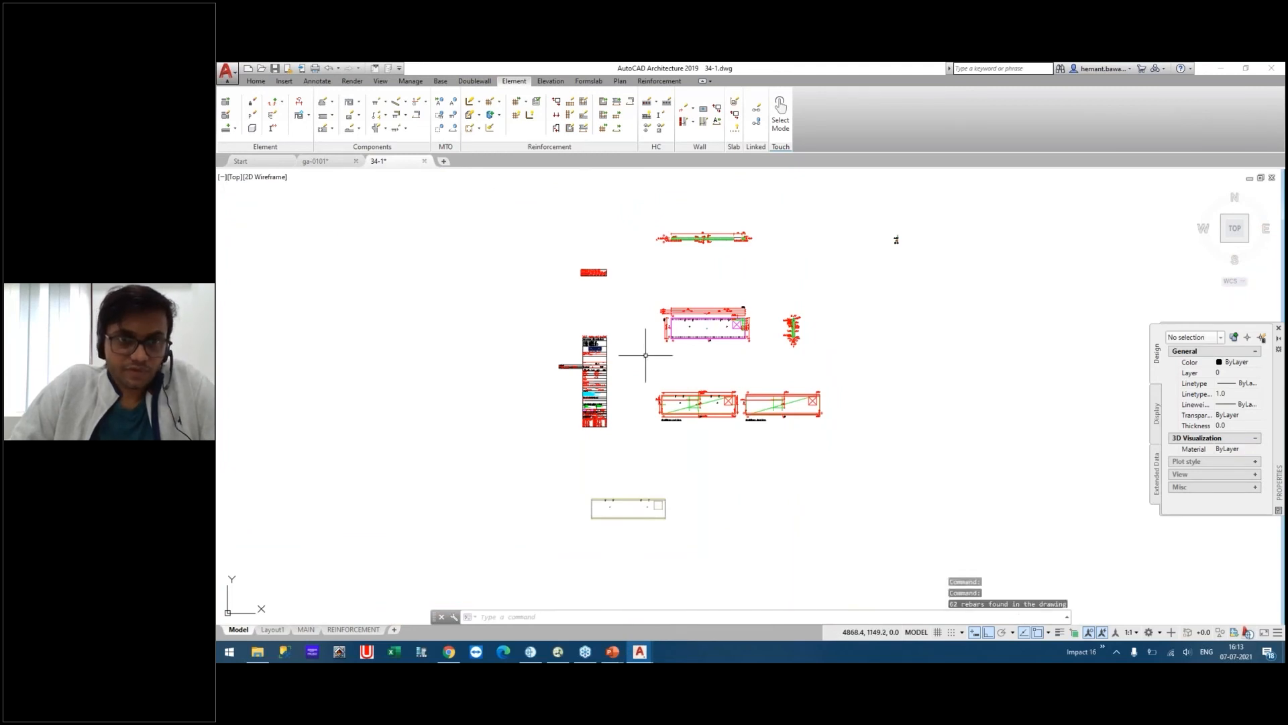
{"action": "scroll", "coordinate": [663, 512], "scroll_direction": "up", "scroll_amount": 4}
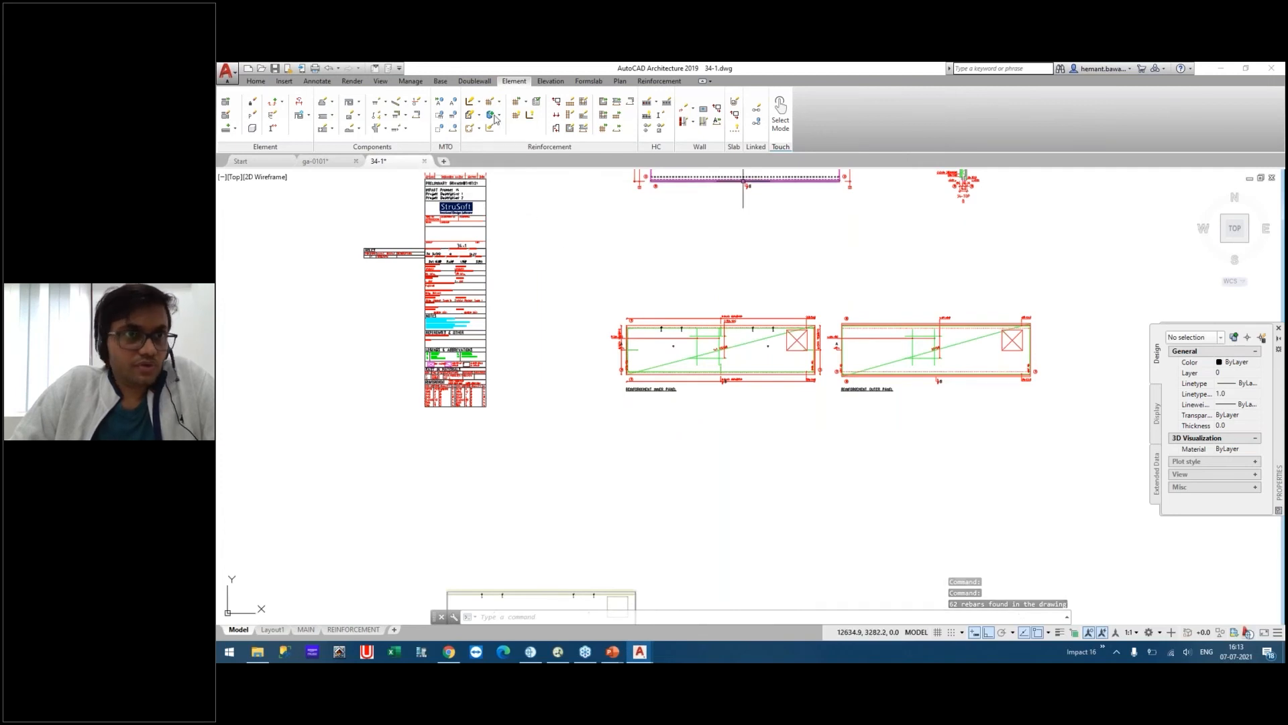
{"action": "left_click", "coordinate": [252, 128]}
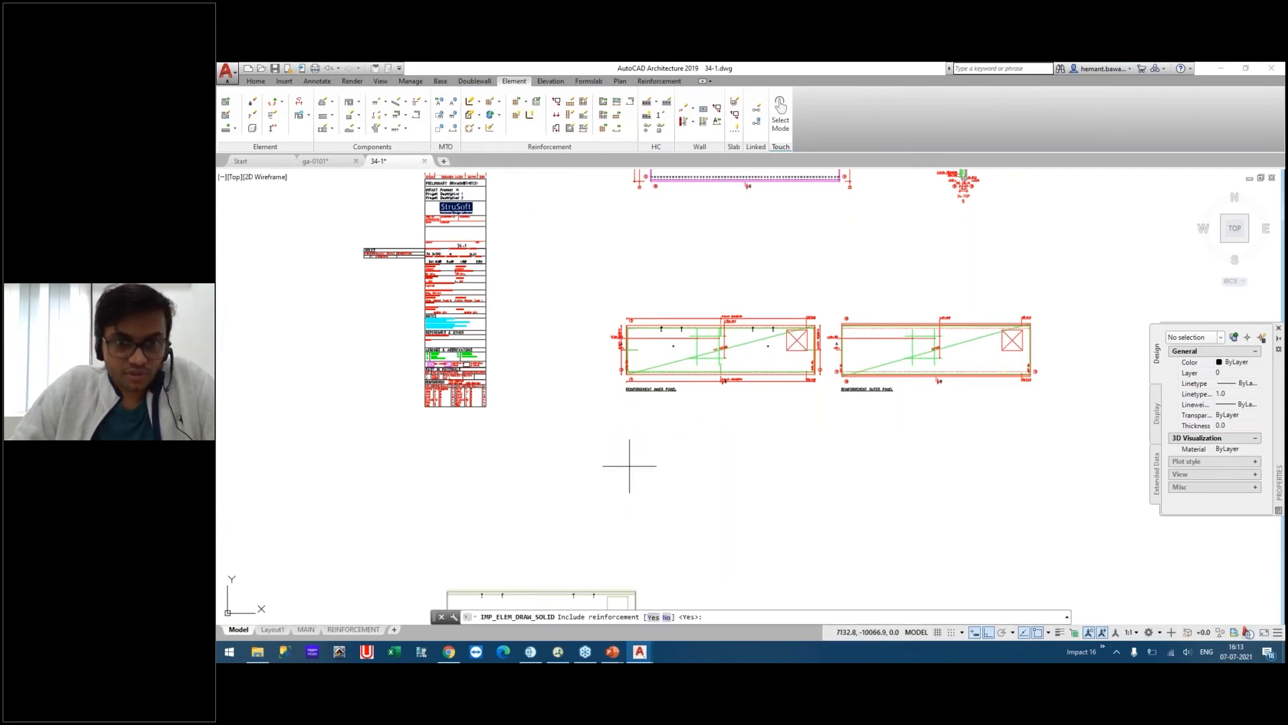
{"action": "left_click", "coordinate": [654, 617]}
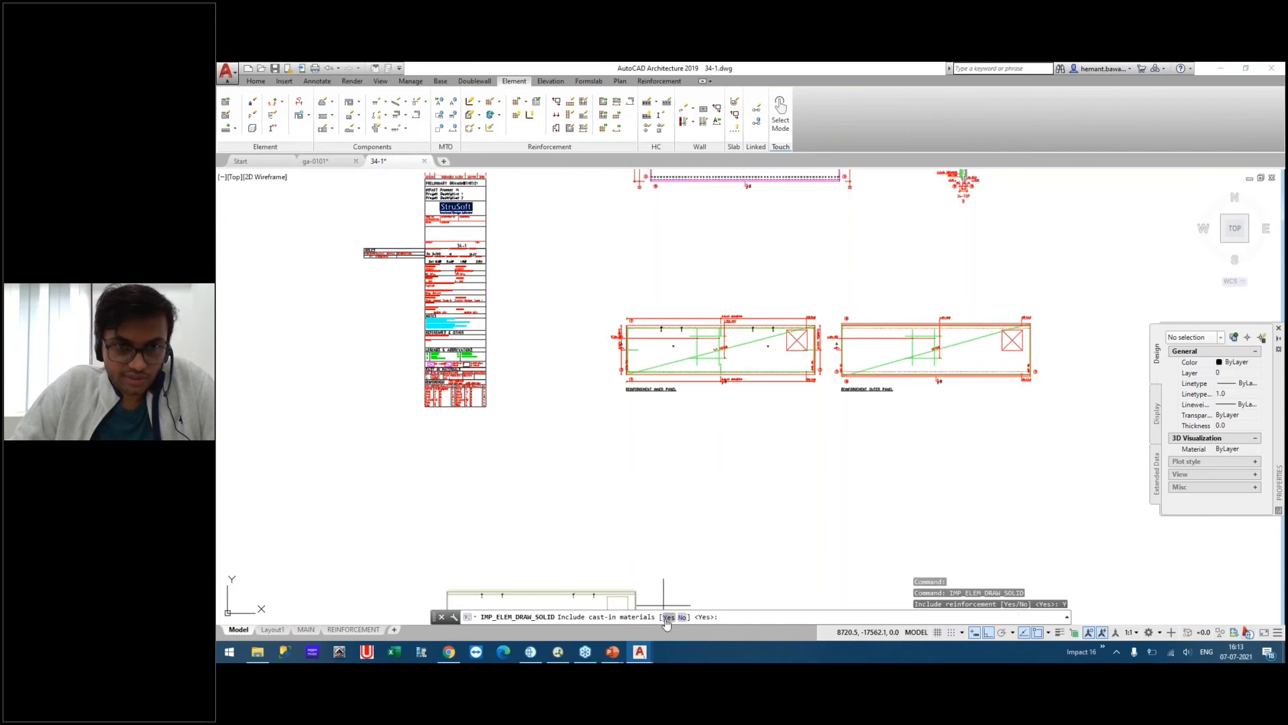
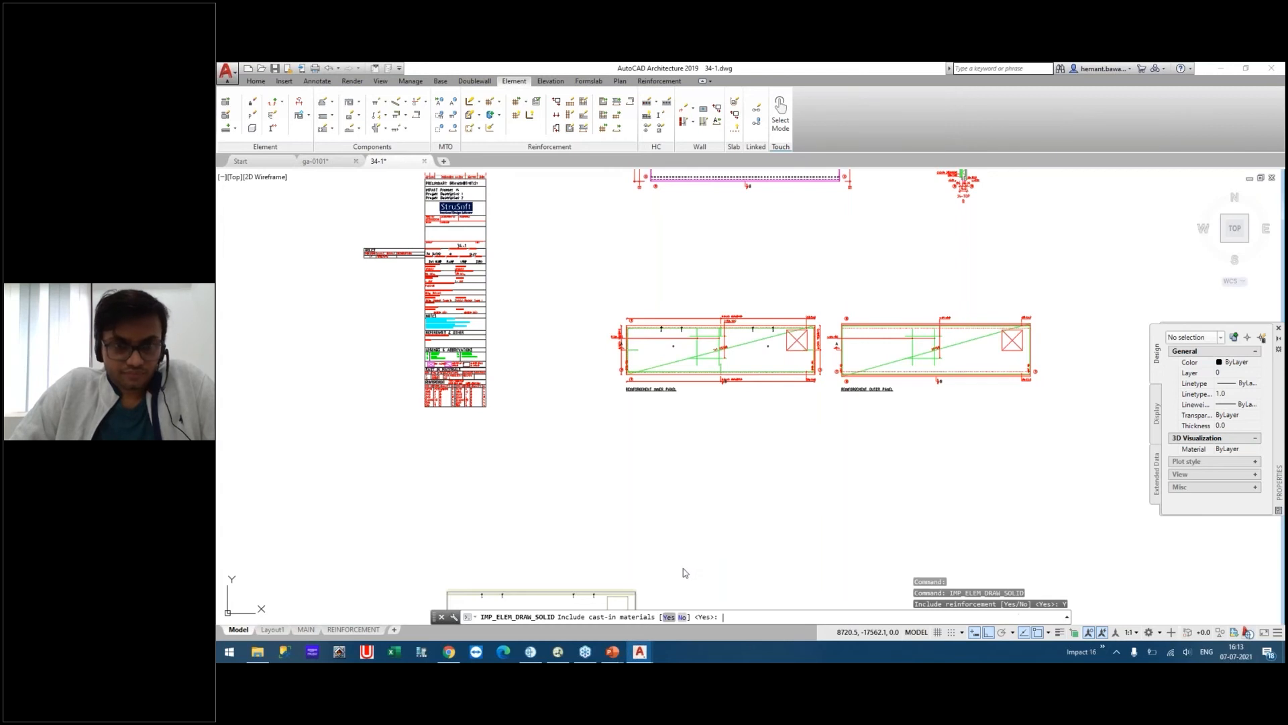
{"action": "left_click", "coordinate": [714, 540]}
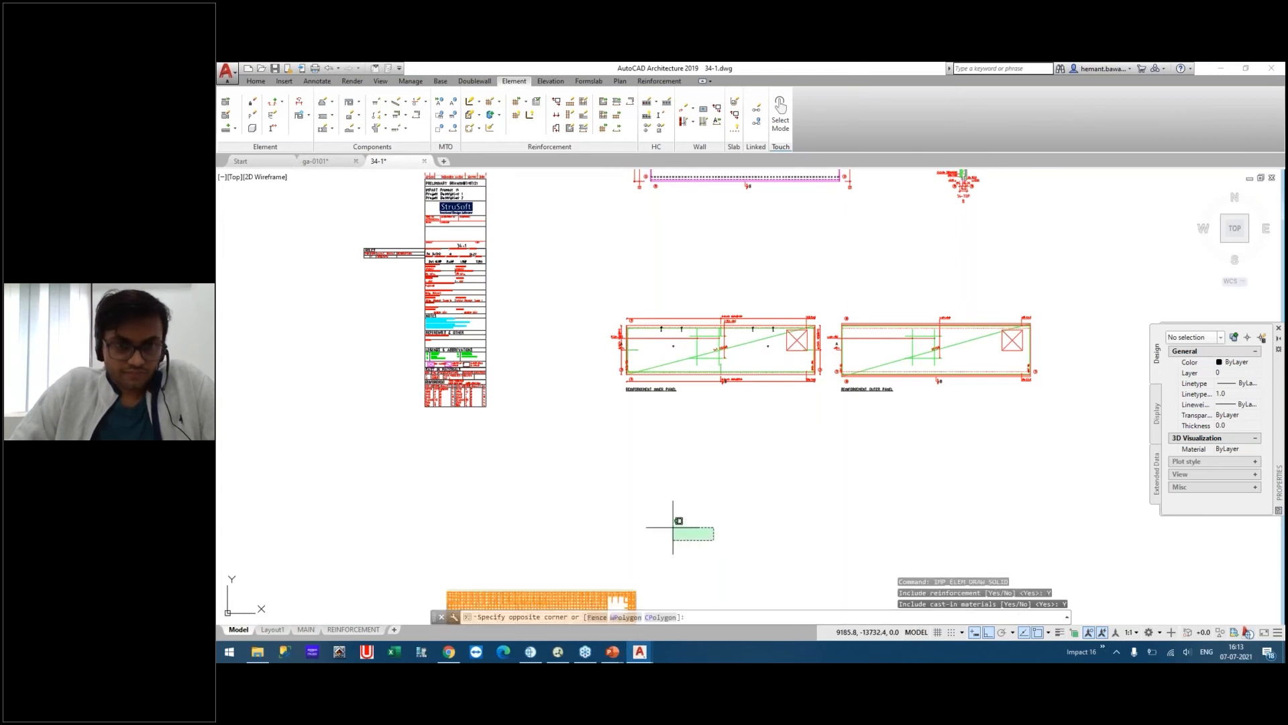
{"action": "left_click", "coordinate": [640, 515]}
{"action": "key", "text": "Escape"}
Examine the solid model's reinforcement around the opening in plan view.
{"action": "mouse_move", "coordinate": [644, 573]}
{"action": "middle_mouse_down"}
{"action": "mouse_move", "coordinate": [639, 521]}
{"action": "mouse_move", "coordinate": [564, 417]}
{"action": "middle_mouse_up"}
{"action": "scroll", "coordinate": [446, 406], "scroll_direction": "up", "scroll_amount": 2}
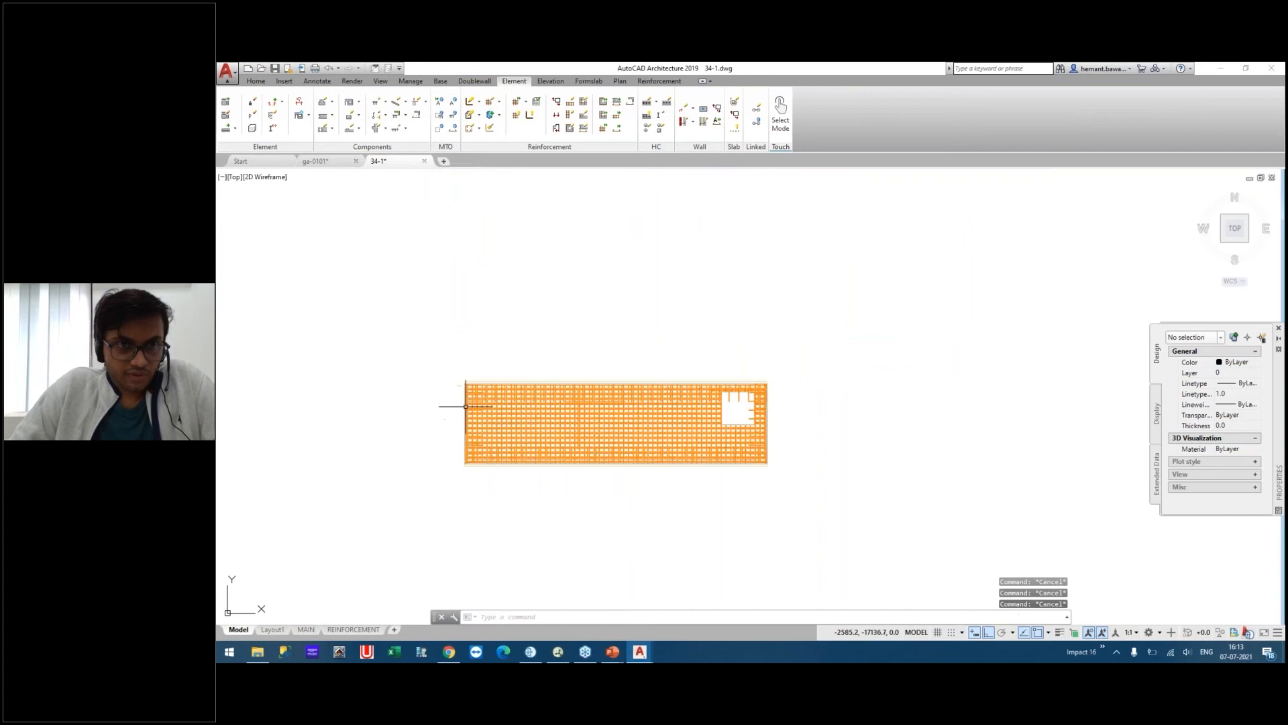
{"action": "scroll", "coordinate": [712, 439], "scroll_direction": "up", "scroll_amount": 2}
{"action": "middle_click_drag", "start_coordinate": [705, 433], "coordinate": [615, 469]}
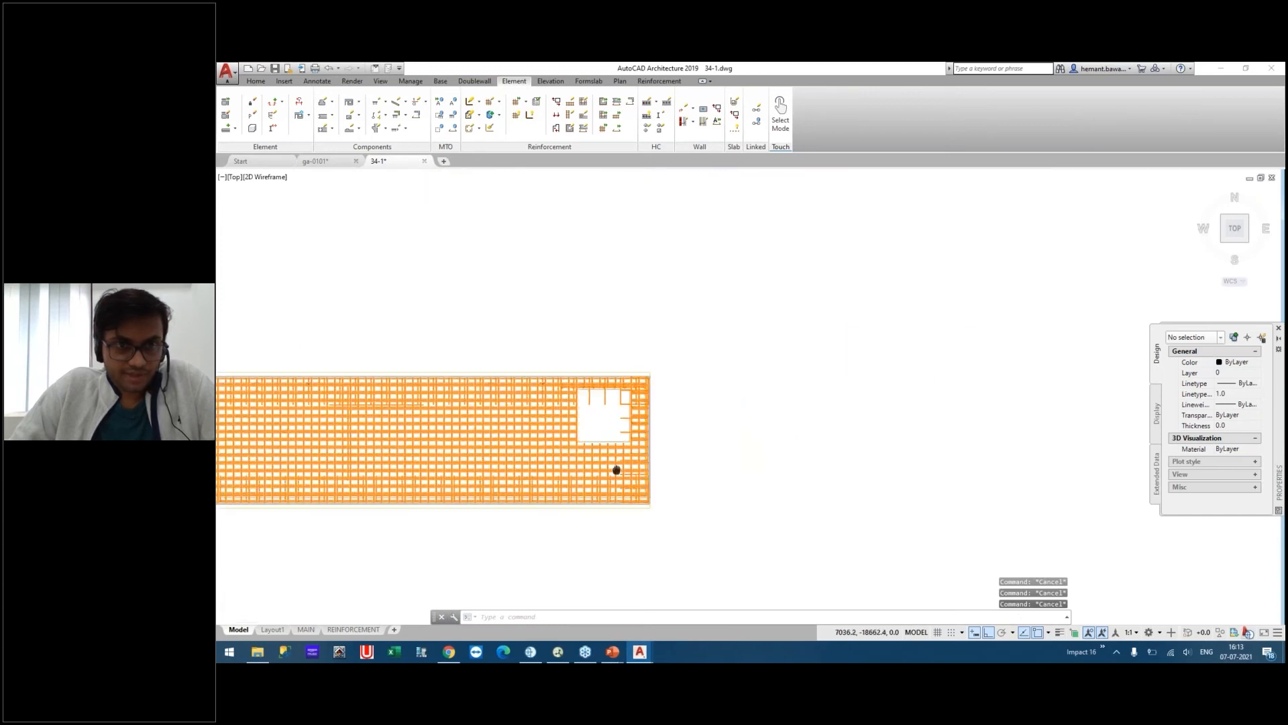
{"action": "scroll", "coordinate": [500, 483], "scroll_direction": "up", "scroll_amount": 2}
{"action": "middle_click_drag", "start_coordinate": [671, 396], "coordinate": [606, 454]}
{"action": "scroll", "coordinate": [626, 379], "scroll_direction": "up", "scroll_amount": 6}
{"action": "scroll", "coordinate": [697, 448], "scroll_direction": "down", "scroll_amount": 5}
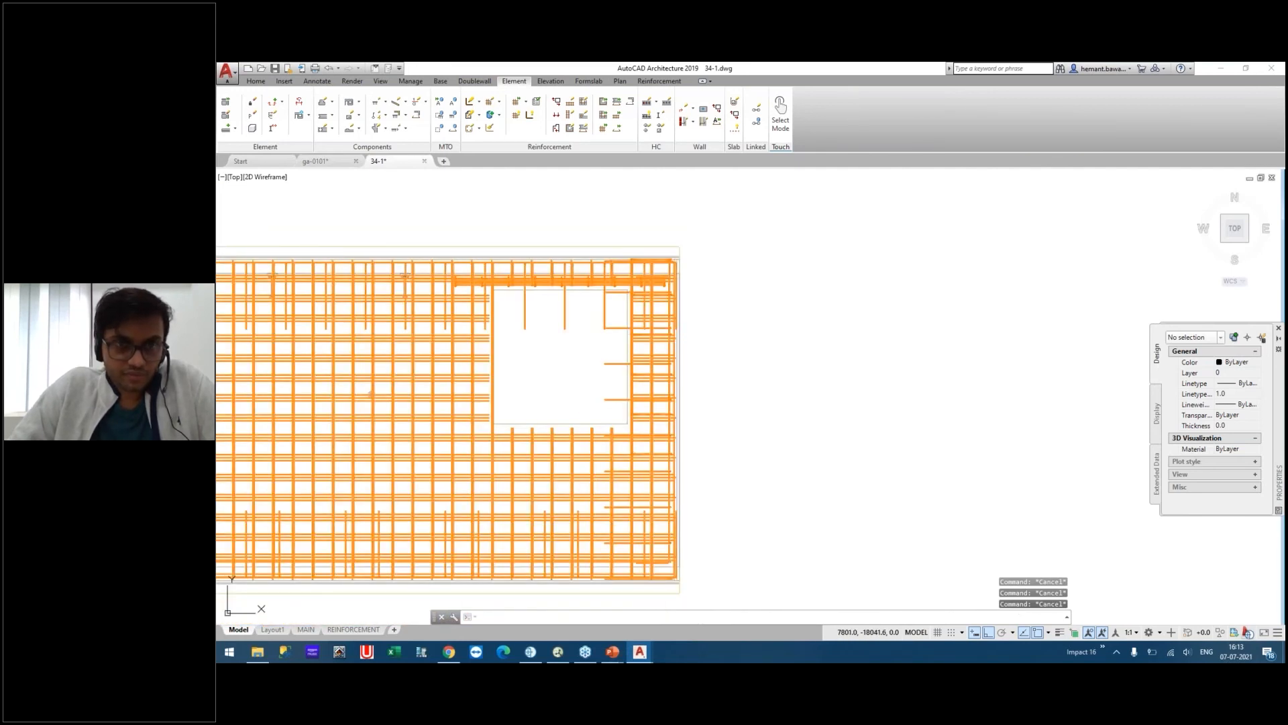
Inspect the solid model in 3D, checking the column stirrups and bars at the wall corner beside the opening.
{"action": "middle_click_drag", "start_coordinate": [521, 385], "coordinate": [758, 363], "text": "shift"}
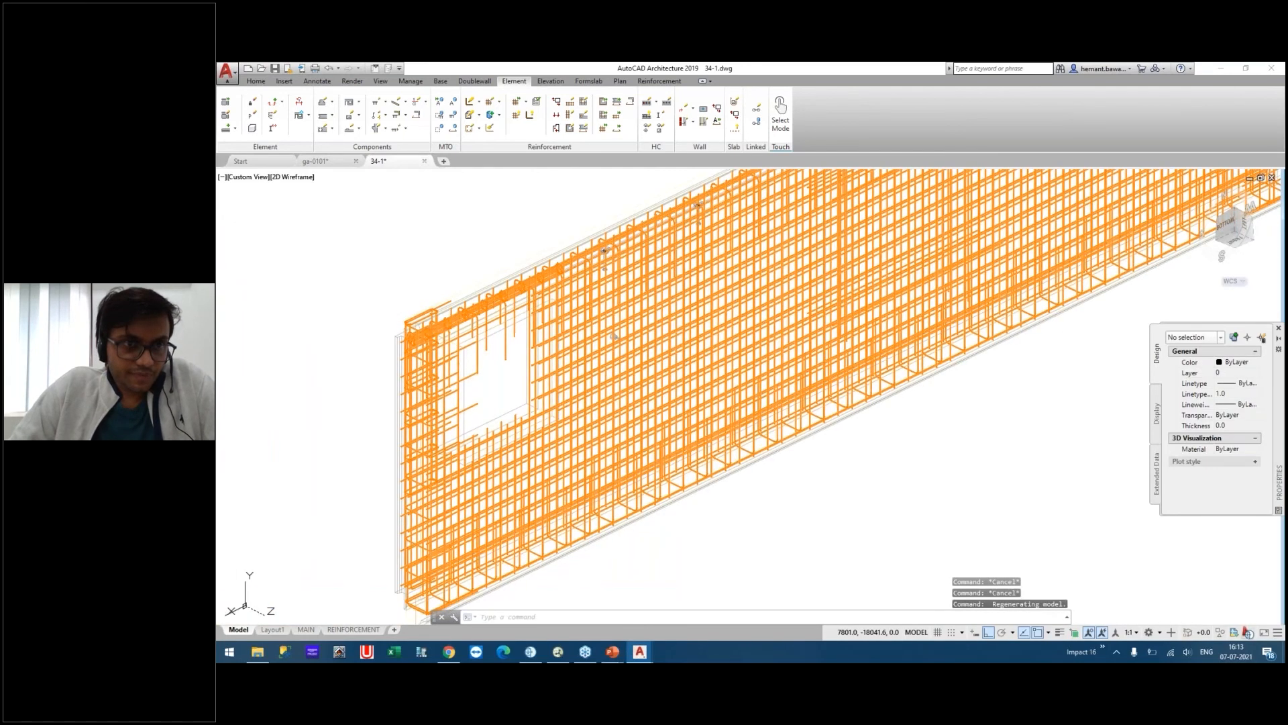
{"action": "scroll", "coordinate": [396, 315], "scroll_direction": "up", "scroll_amount": 5}
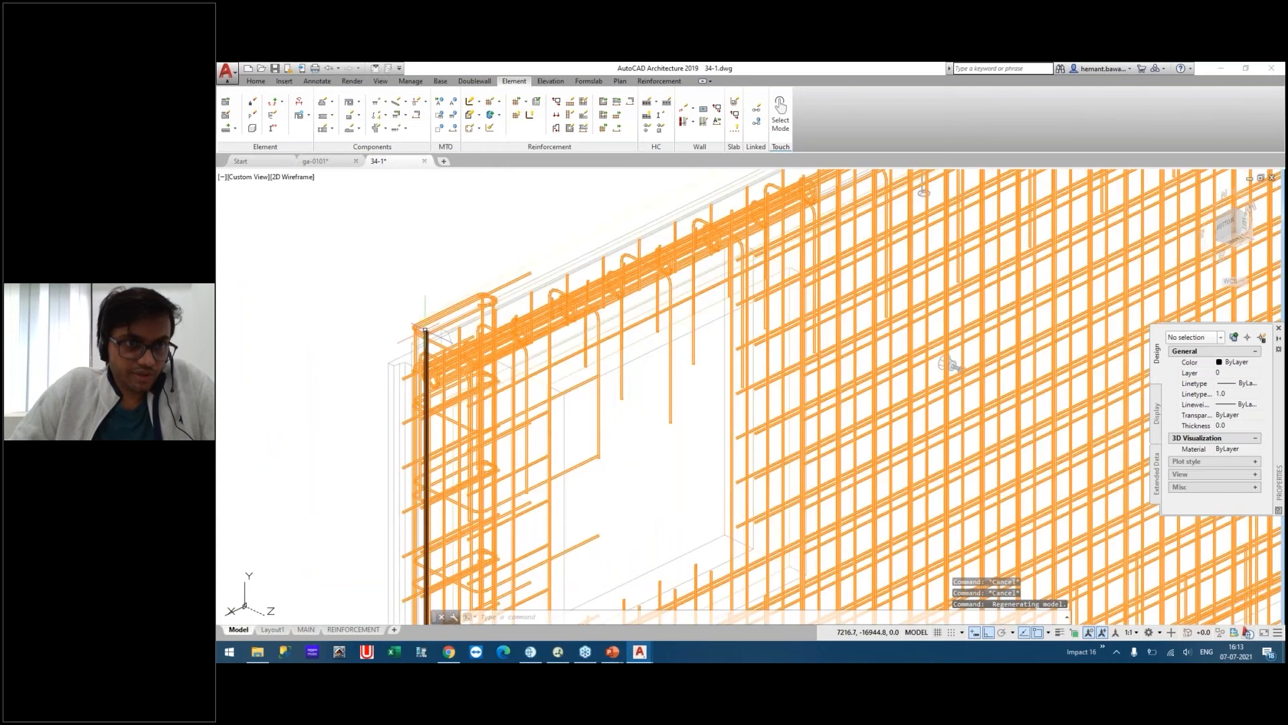
{"action": "left_click", "coordinate": [416, 324]}
{"action": "key", "text": "Escape"}
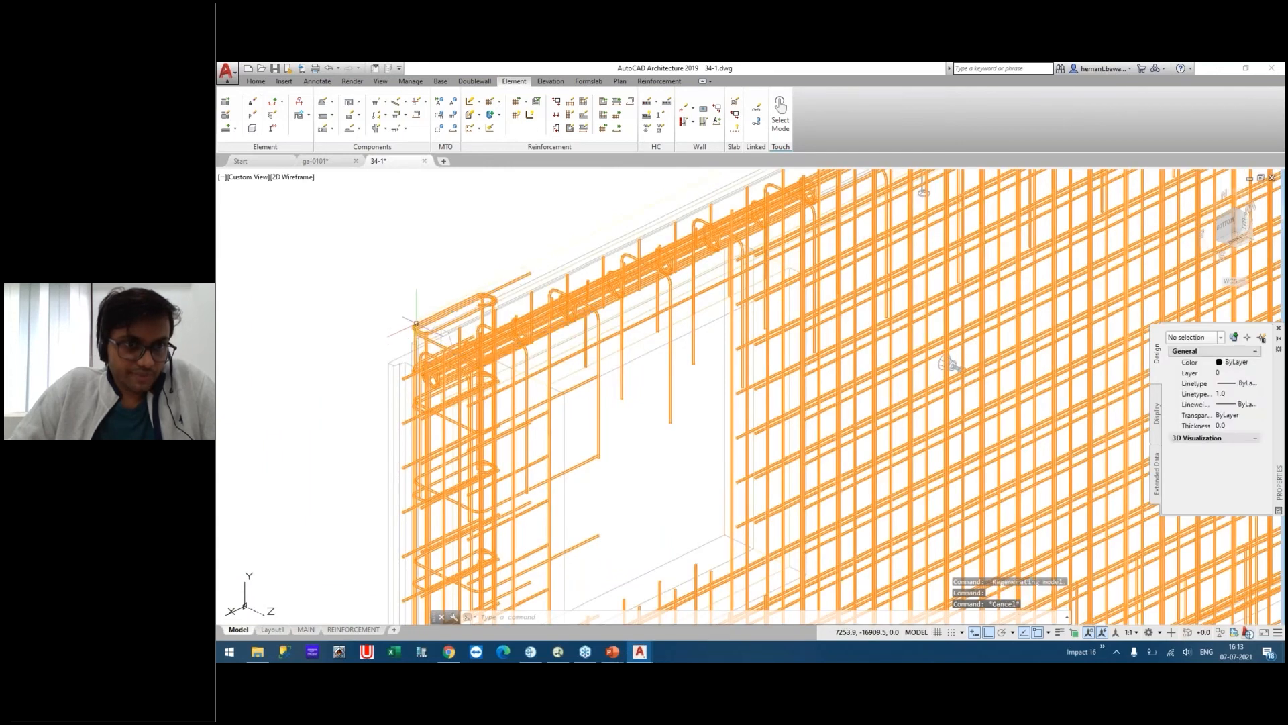
{"action": "left_click", "coordinate": [416, 325]}
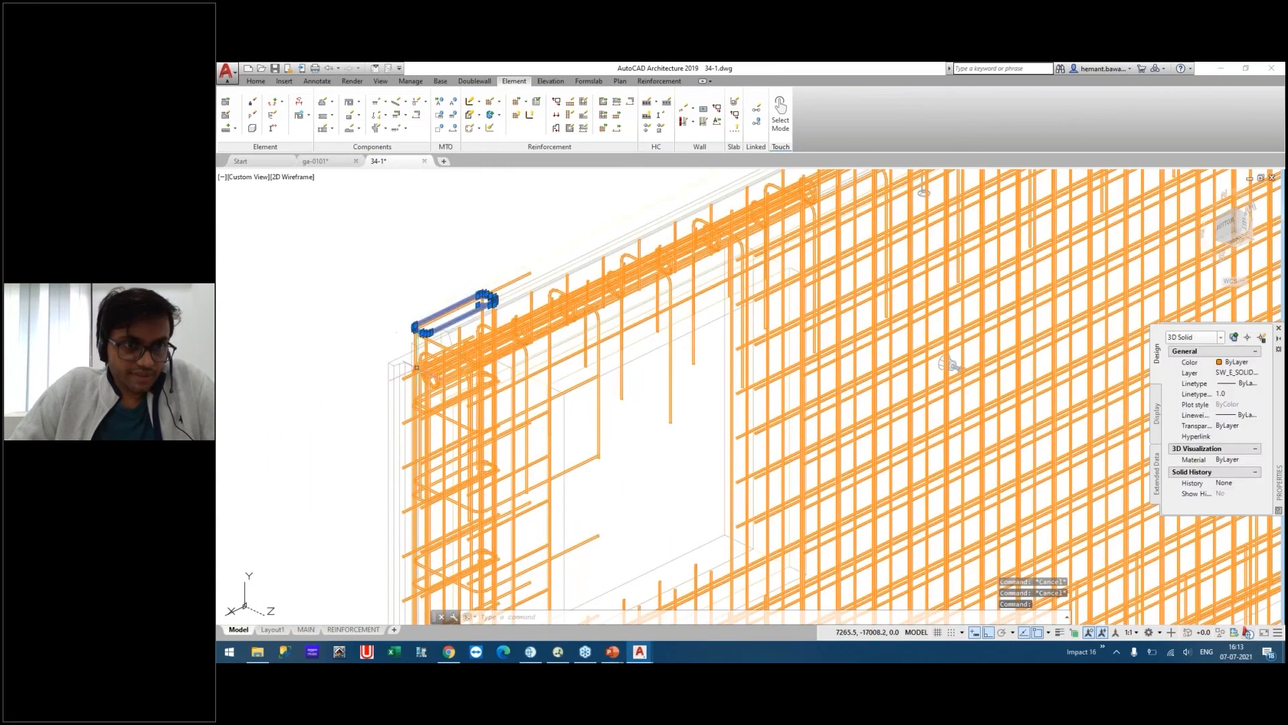
{"action": "left_click", "coordinate": [423, 403]}
{"action": "key", "text": "Escape"}
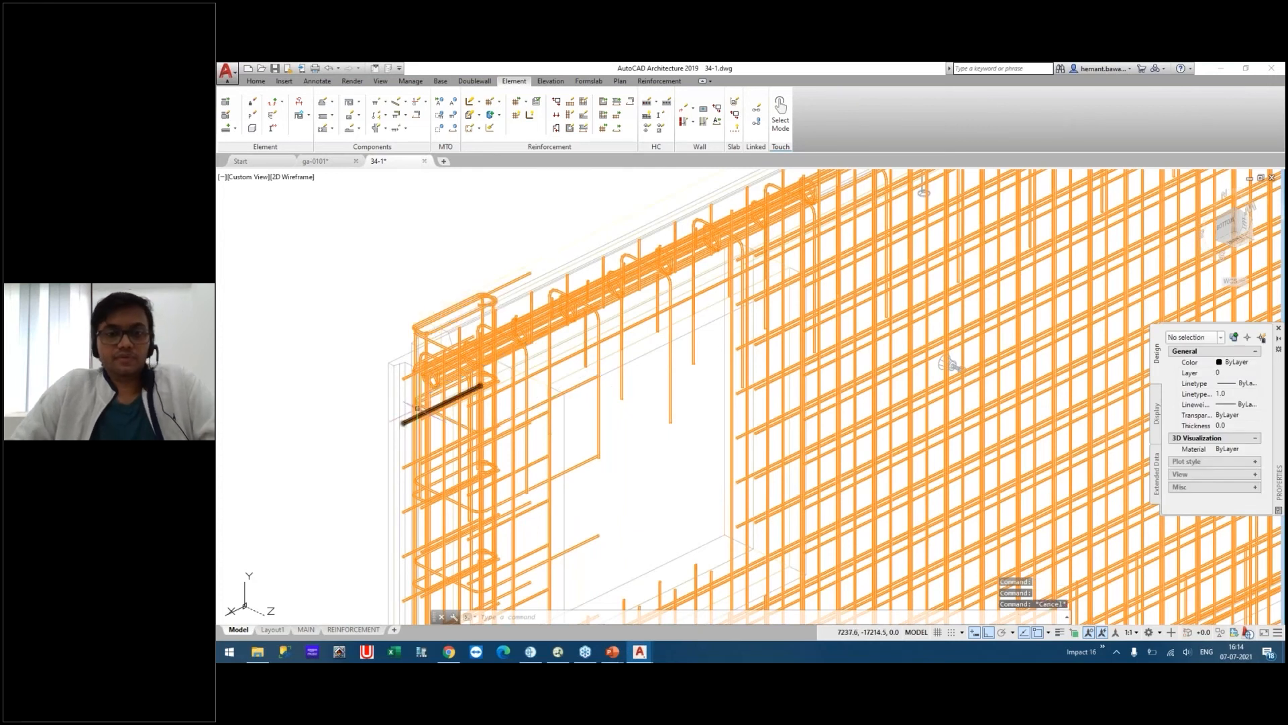
{"action": "scroll", "coordinate": [462, 308], "scroll_direction": "down", "scroll_amount": 5}
Return to the top view and look over the element's drawing views and title block.
{"action": "key", "text": "Escape"}
{"action": "key", "text": "Escape"}
{"action": "type", "text": "tv"}
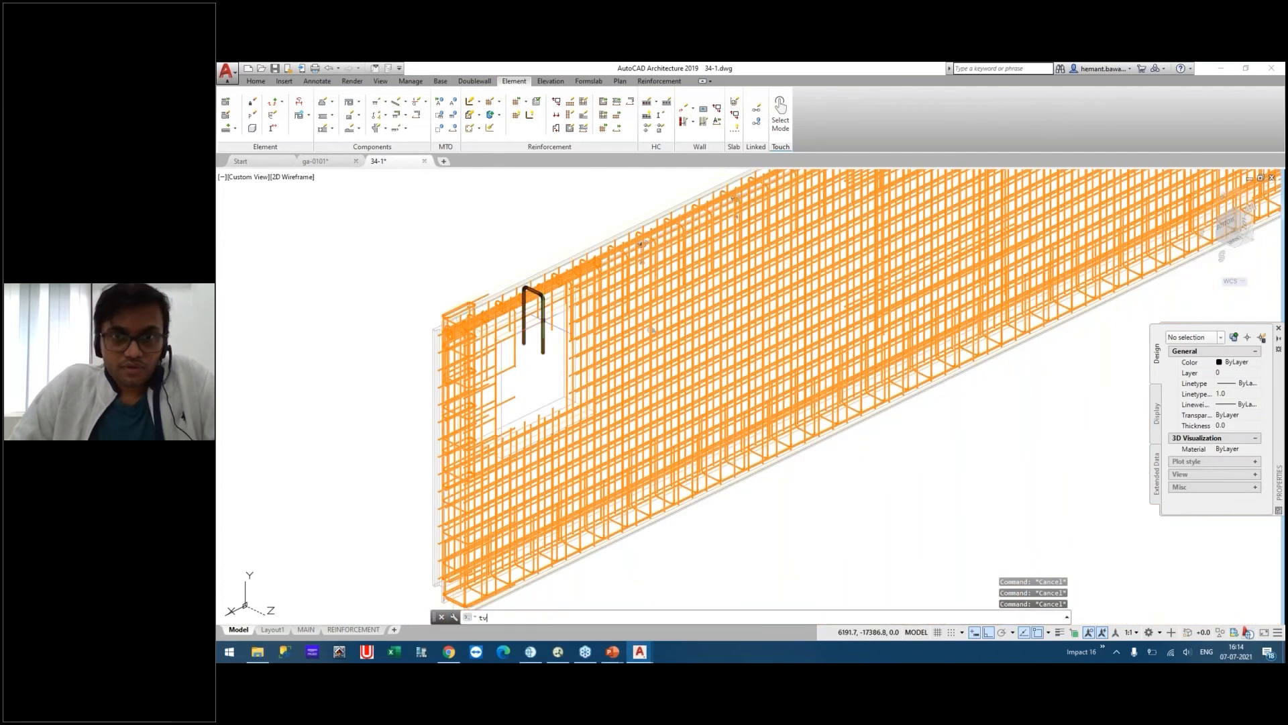
{"action": "key", "text": "Return"}
{"action": "middle_click_drag", "start_coordinate": [825, 282], "coordinate": [698, 325]}
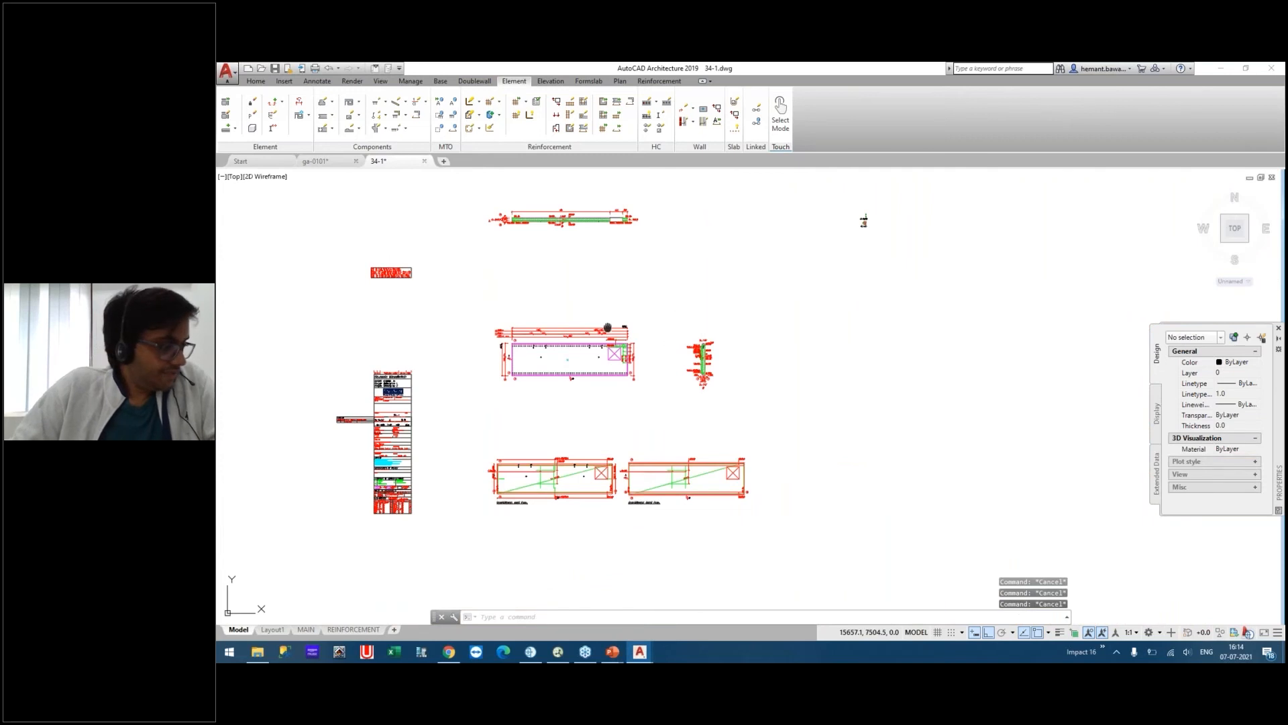
{"action": "middle_click_drag", "start_coordinate": [607, 327], "coordinate": [682, 314]}
{"action": "mouse_move", "coordinate": [517, 298]}
{"action": "middle_mouse_down"}
{"action": "mouse_move", "coordinate": [587, 339]}
{"action": "mouse_move", "coordinate": [584, 351]}
{"action": "mouse_move", "coordinate": [669, 311]}
{"action": "middle_mouse_up"}
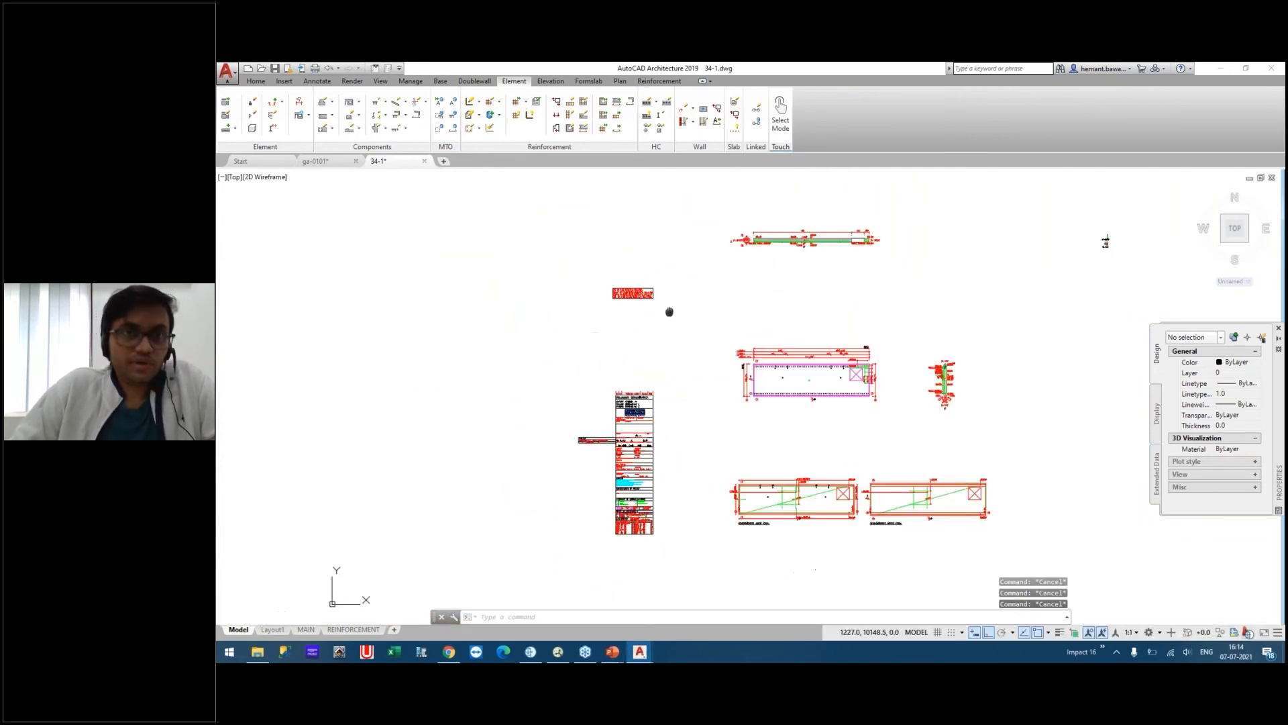
{"action": "mouse_move", "coordinate": [764, 286]}
{"action": "middle_mouse_down"}
{"action": "mouse_move", "coordinate": [613, 322]}
{"action": "mouse_move", "coordinate": [742, 285]}
{"action": "middle_mouse_up"}
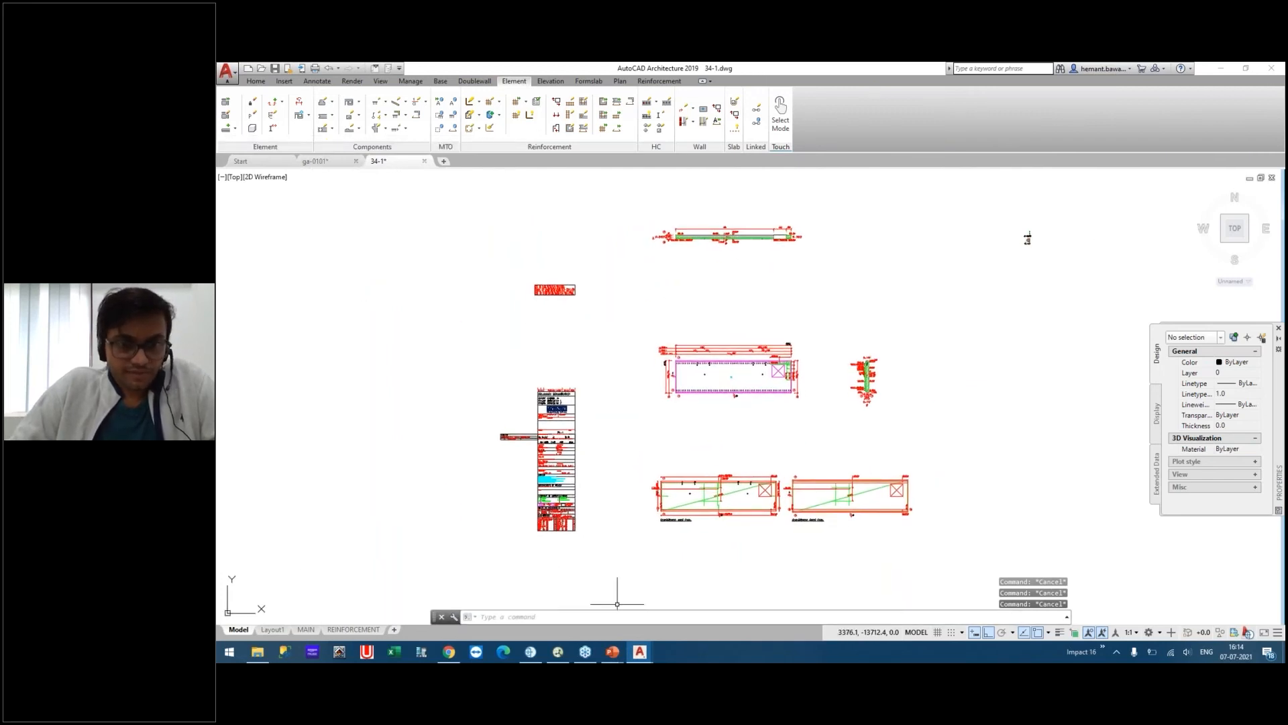
Switch to the running PowerPoint slide show.
{"action": "mouse_move", "coordinate": [612, 651]}
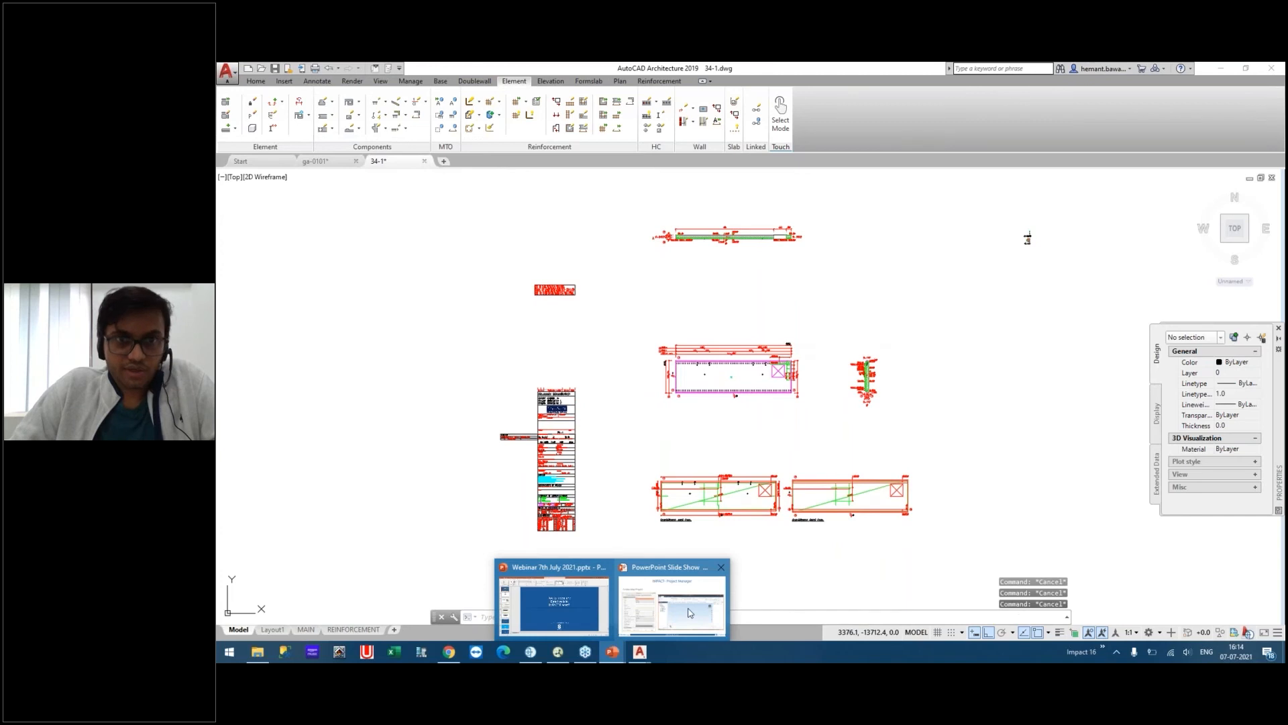
{"action": "left_click", "coordinate": [690, 613]}
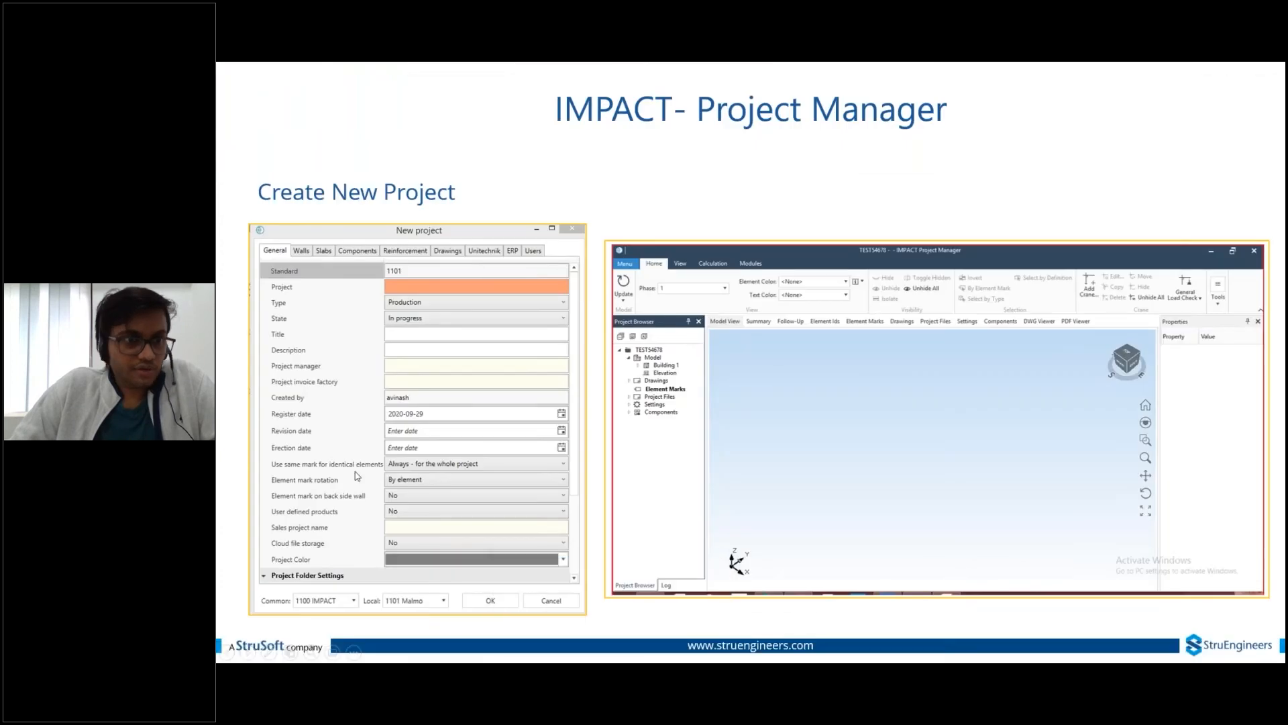
Return the slide show to the Agenda slide and switch to the 34-1 drawing in AutoCAD to look over its views.
{"action": "left_click", "coordinate": [226, 652]}
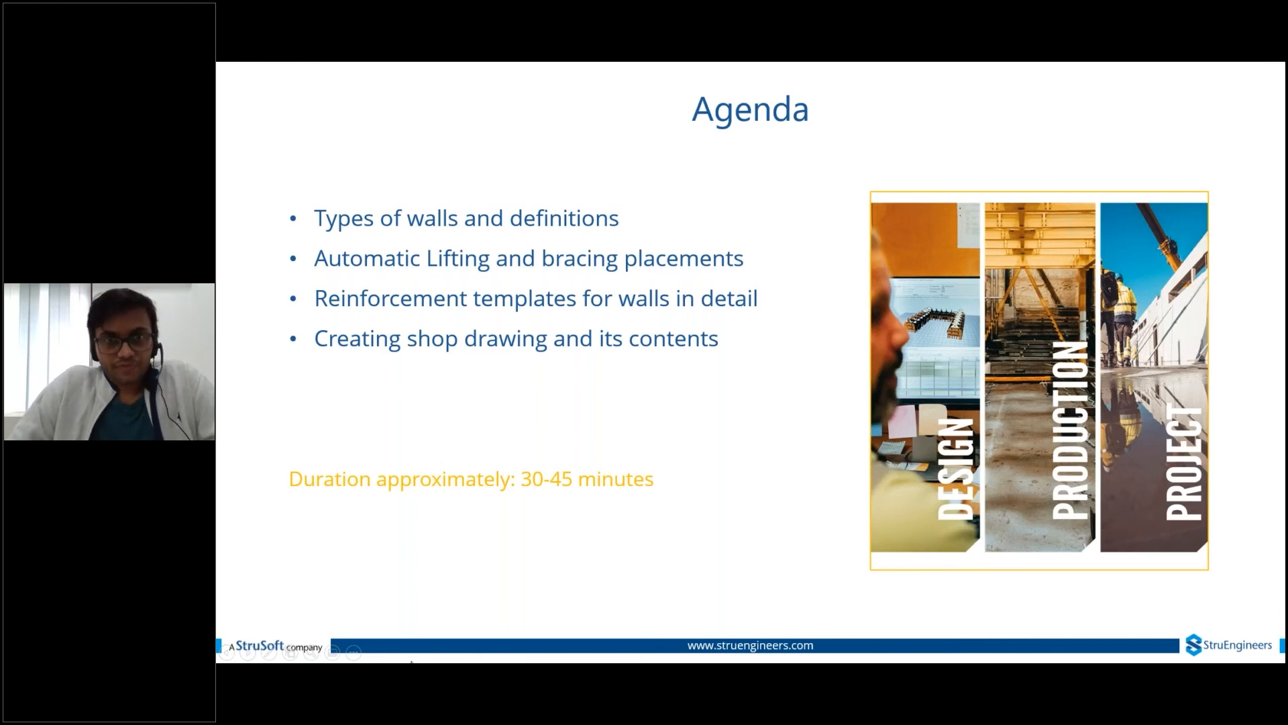
{"action": "key", "text": "alt+Tab"}
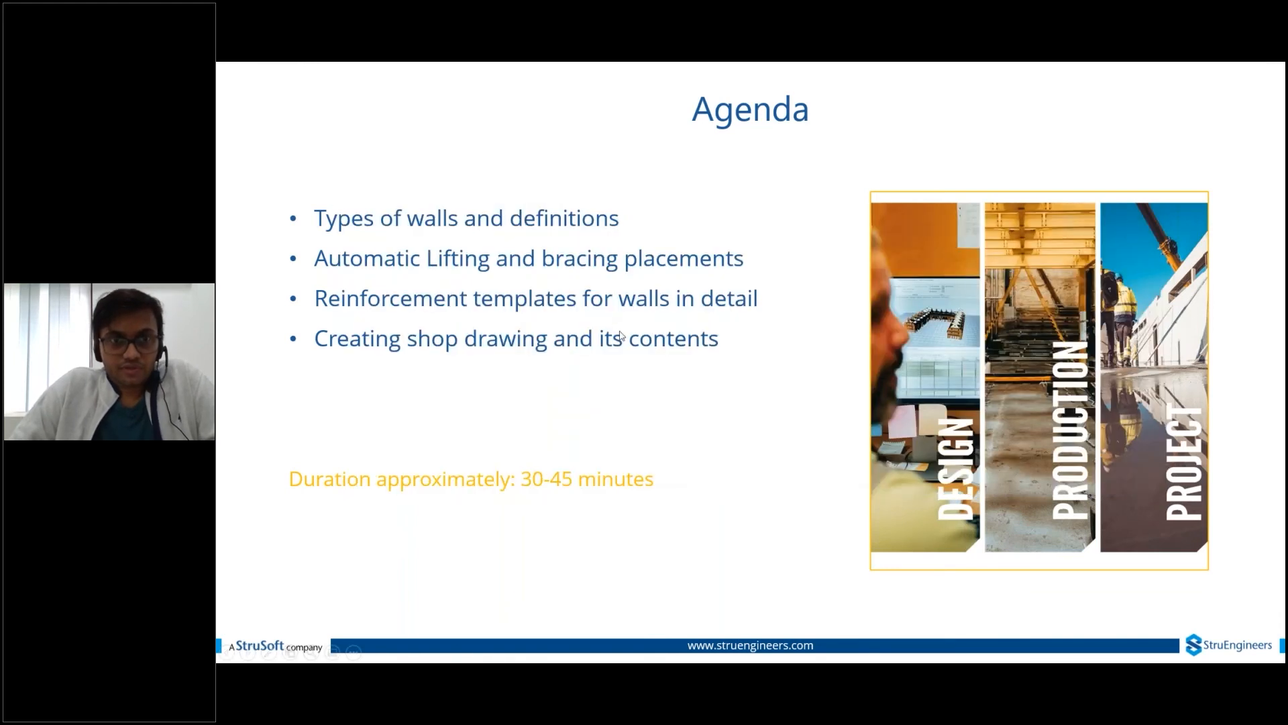
{"action": "key", "text": "alt+Tab"}
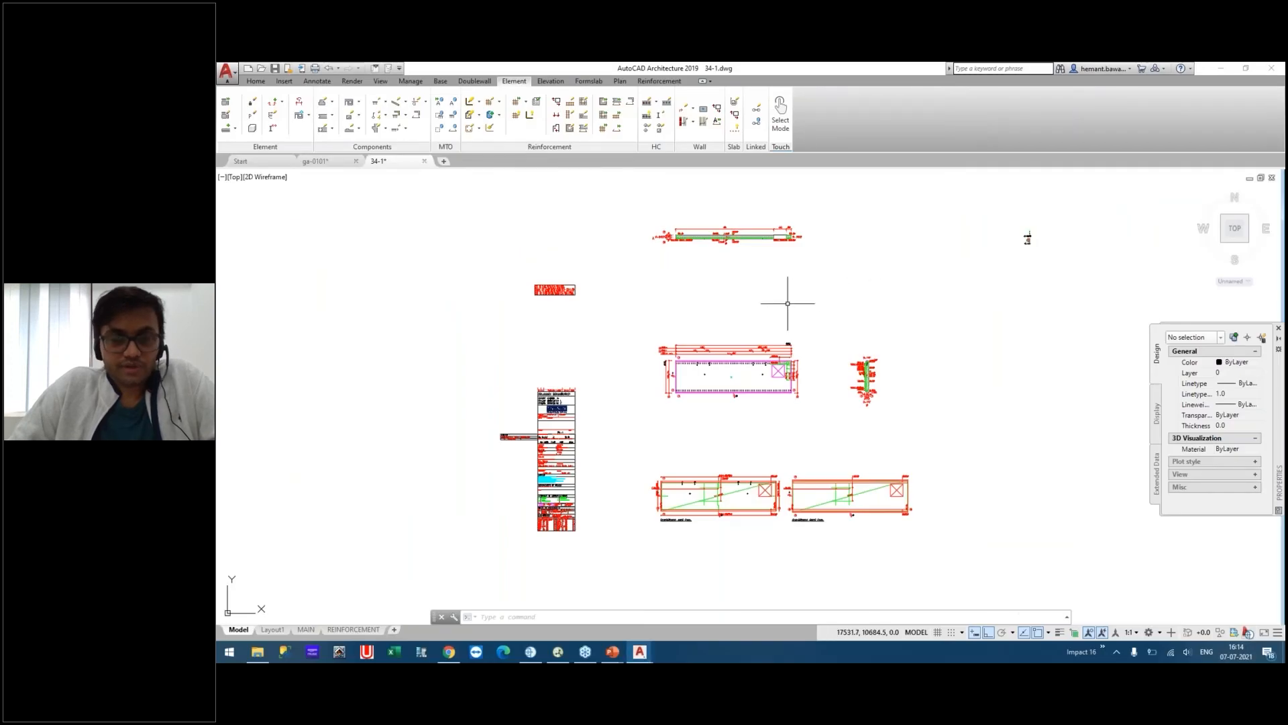
{"action": "key", "text": "Escape"}
{"action": "key", "text": "Escape"}
{"action": "key", "text": "Escape"}
{"action": "mouse_move", "coordinate": [638, 305]}
{"action": "middle_mouse_down"}
{"action": "mouse_move", "coordinate": [665, 218]}
{"action": "mouse_move", "coordinate": [742, 201]}
{"action": "middle_mouse_up"}
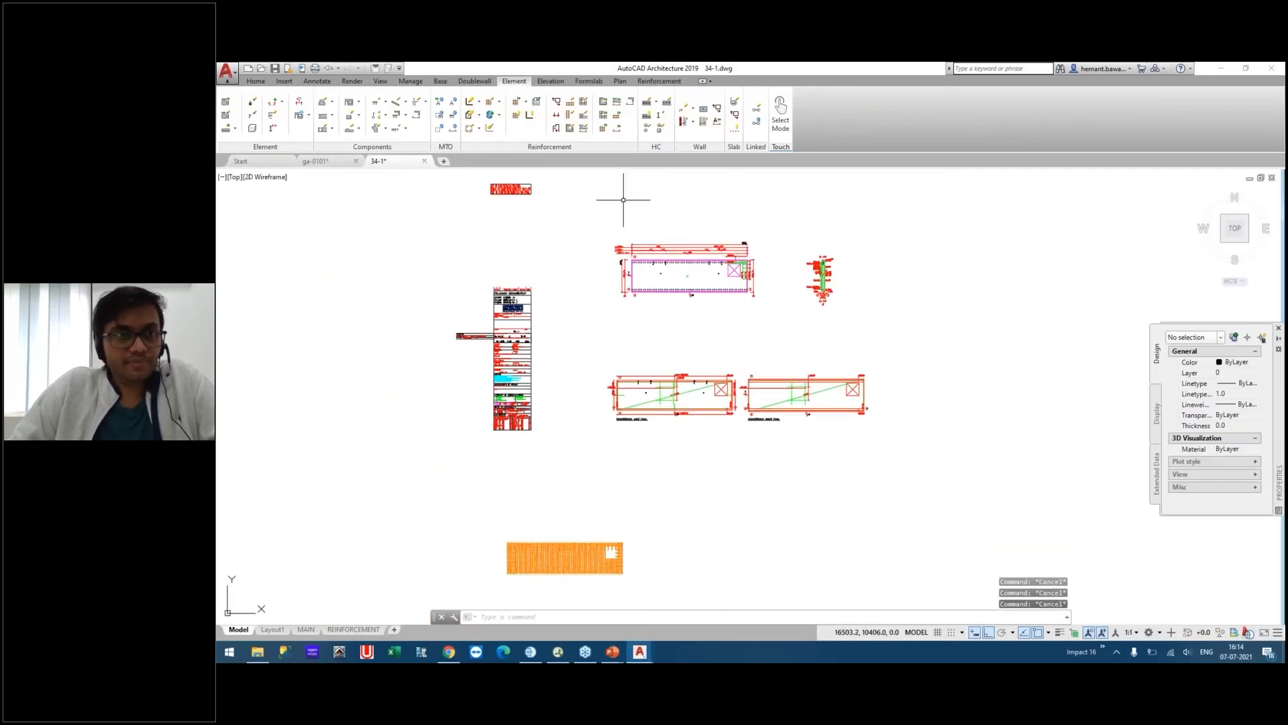
{"action": "mouse_move", "coordinate": [383, 300]}
{"action": "middle_mouse_down"}
{"action": "mouse_move", "coordinate": [437, 333]}
{"action": "mouse_move", "coordinate": [447, 283]}
{"action": "mouse_move", "coordinate": [396, 291]}
{"action": "middle_mouse_up"}
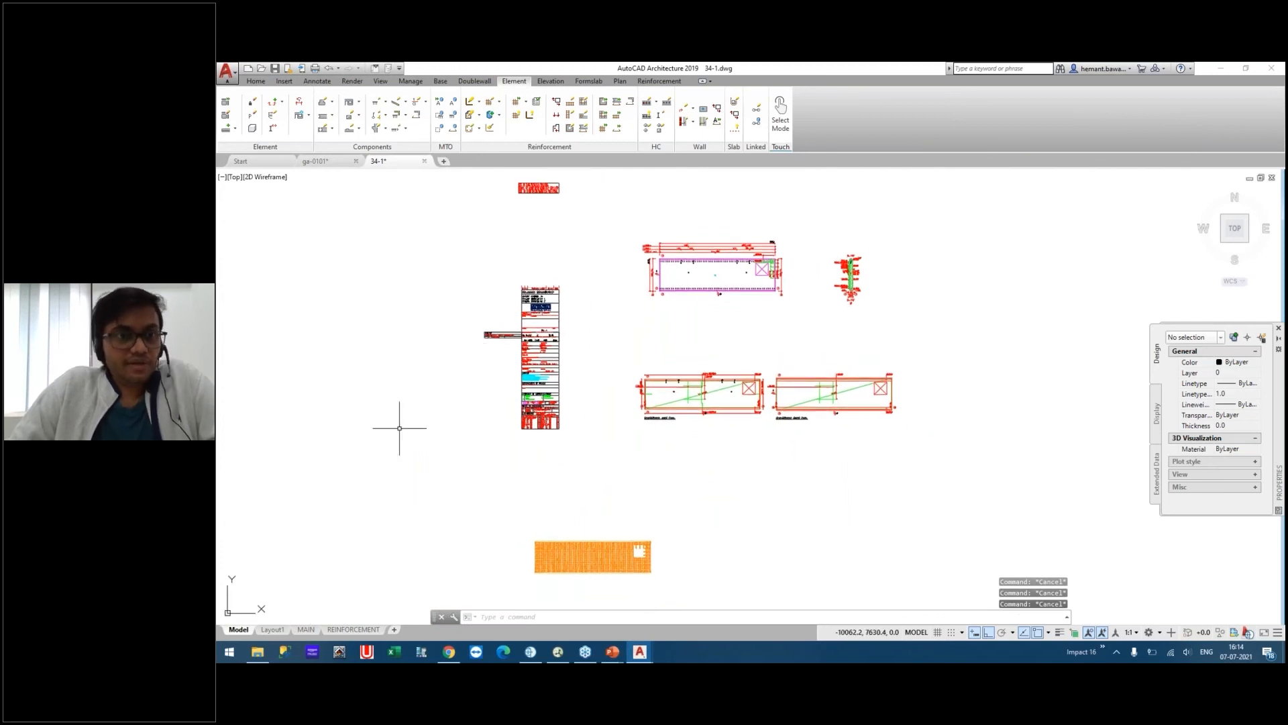
Open the MAIN layout and look over the sheet's viewports, including the one with the 34-SIDES and 34-TOP details.
{"action": "left_click", "coordinate": [306, 630]}
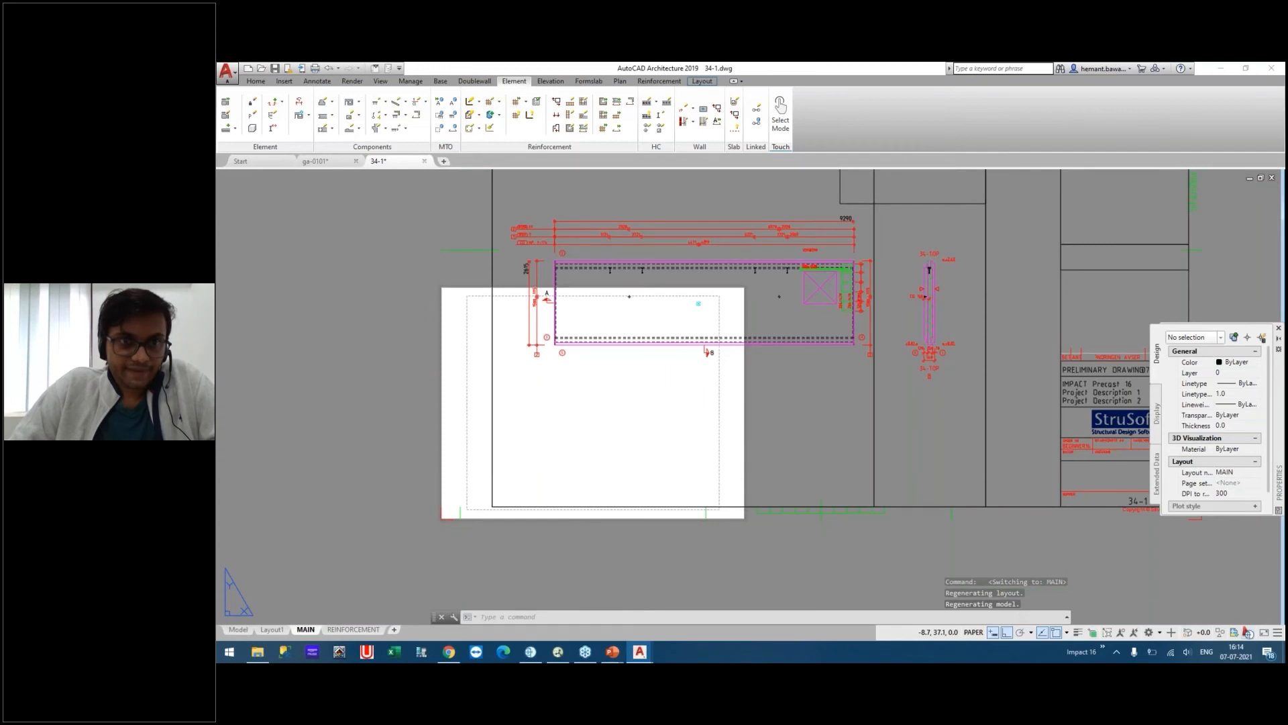
{"action": "middle_click_drag", "start_coordinate": [611, 252], "coordinate": [518, 380]}
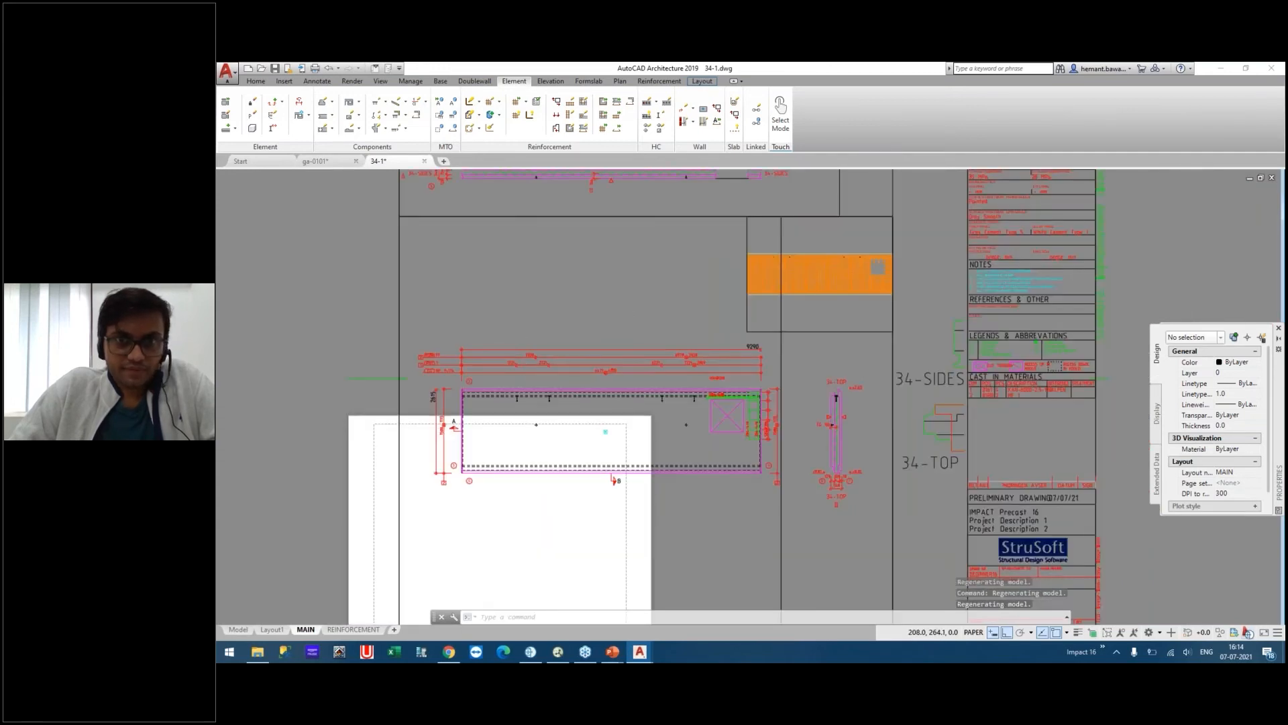
{"action": "scroll", "coordinate": [577, 222], "scroll_direction": "down", "scroll_amount": 2}
{"action": "key", "text": "Escape"}
{"action": "key", "text": "Escape"}
{"action": "key", "text": "Escape"}
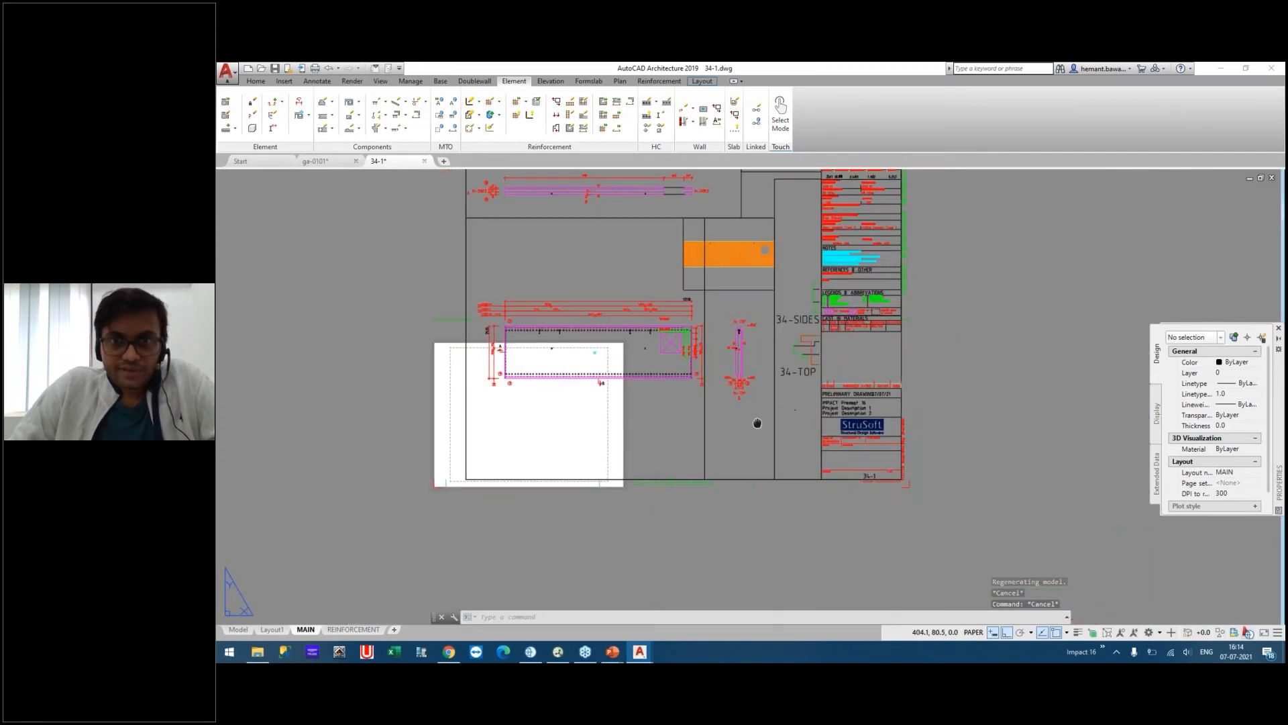
{"action": "middle_click_drag", "start_coordinate": [757, 423], "coordinate": [829, 438]}
{"action": "key", "text": "Escape"}
{"action": "left_click", "coordinate": [846, 226]}
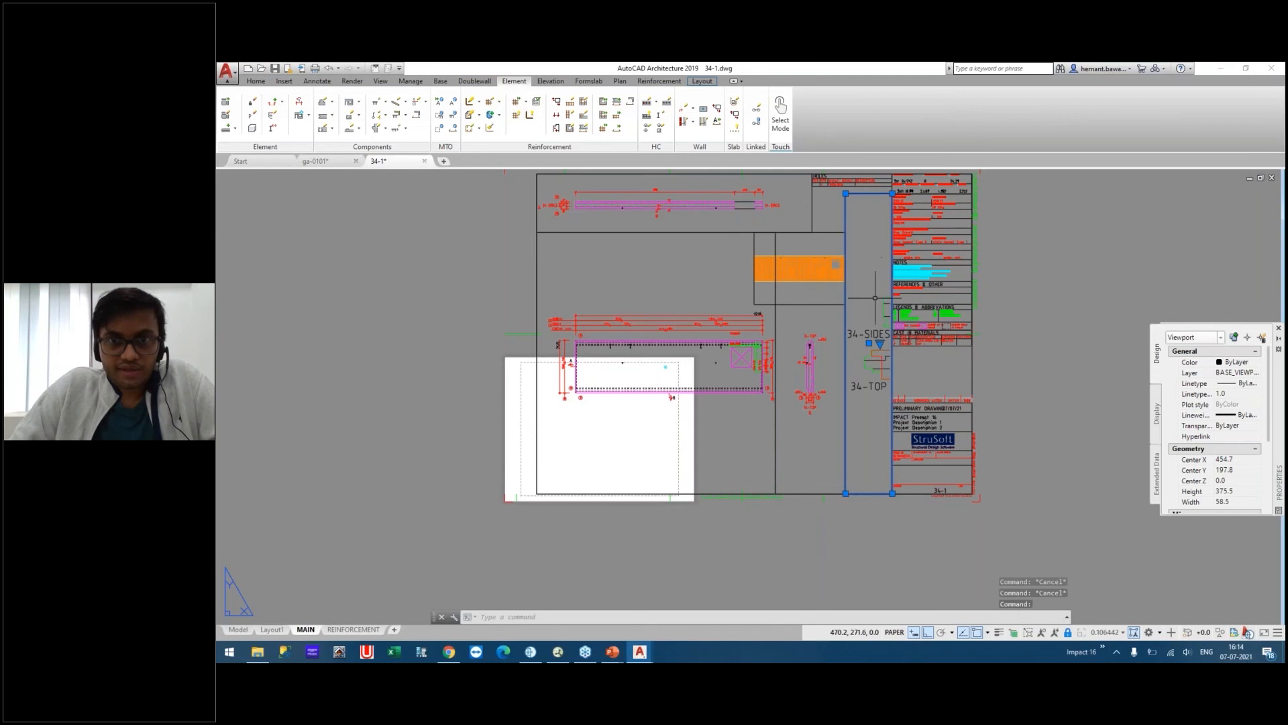
{"action": "middle_click_drag", "start_coordinate": [857, 359], "coordinate": [763, 419]}
{"action": "key", "text": "Escape"}
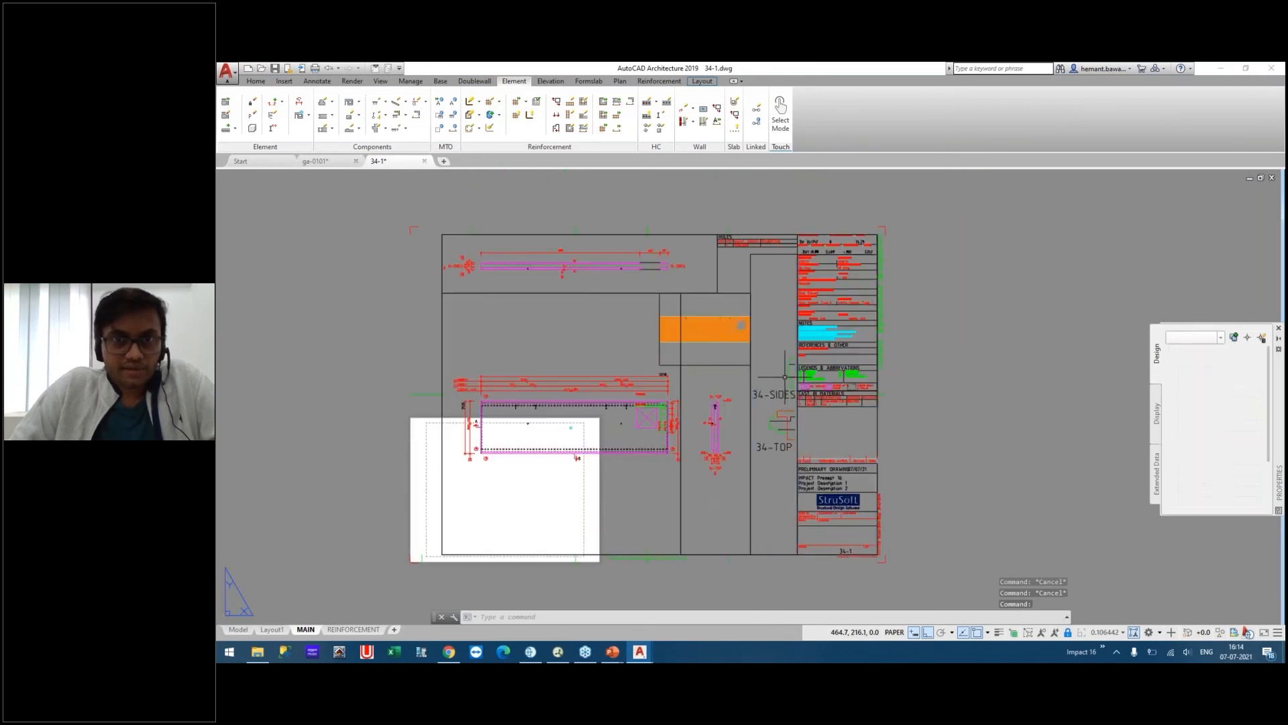
Delete the View09 (Endcaps), View02 (Section) and View08 (Solid) viewports from the MAIN layout.
{"action": "left_click", "coordinate": [440, 82]}
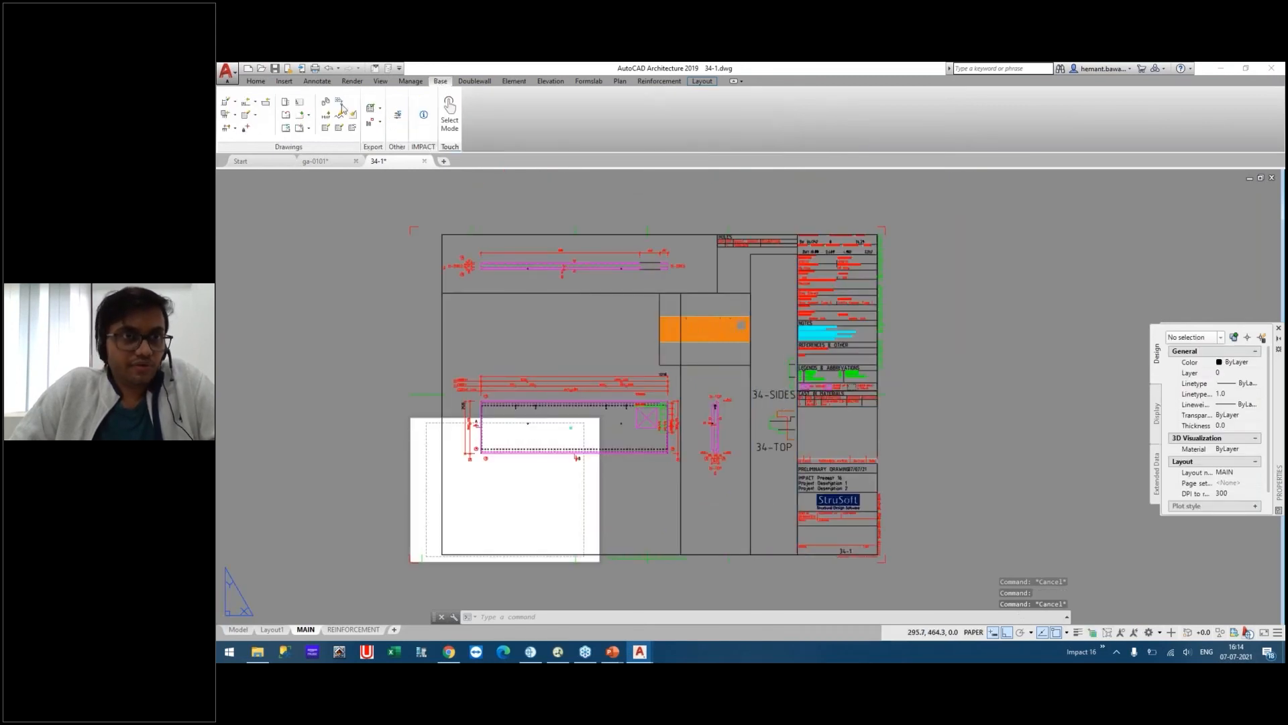
{"action": "left_click", "coordinate": [308, 115]}
{"action": "left_click", "coordinate": [279, 178]}
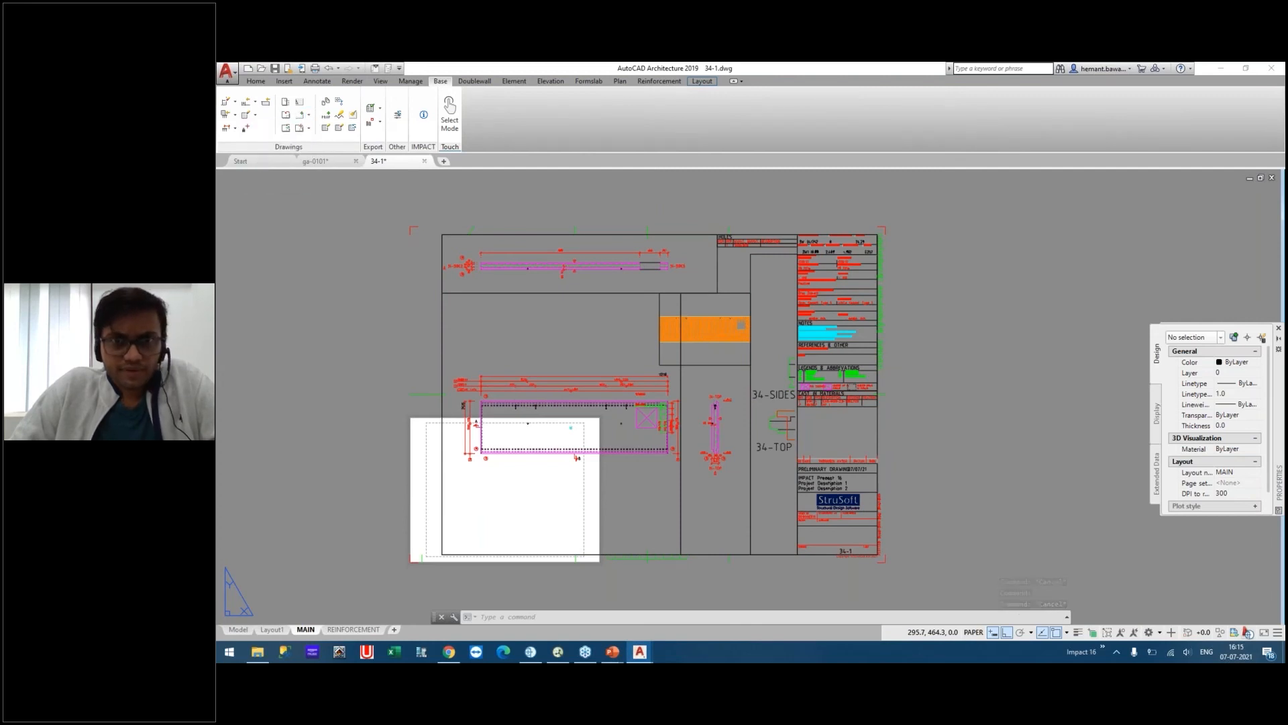
{"action": "left_click_drag", "start_coordinate": [723, 261], "coordinate": [1036, 214]}
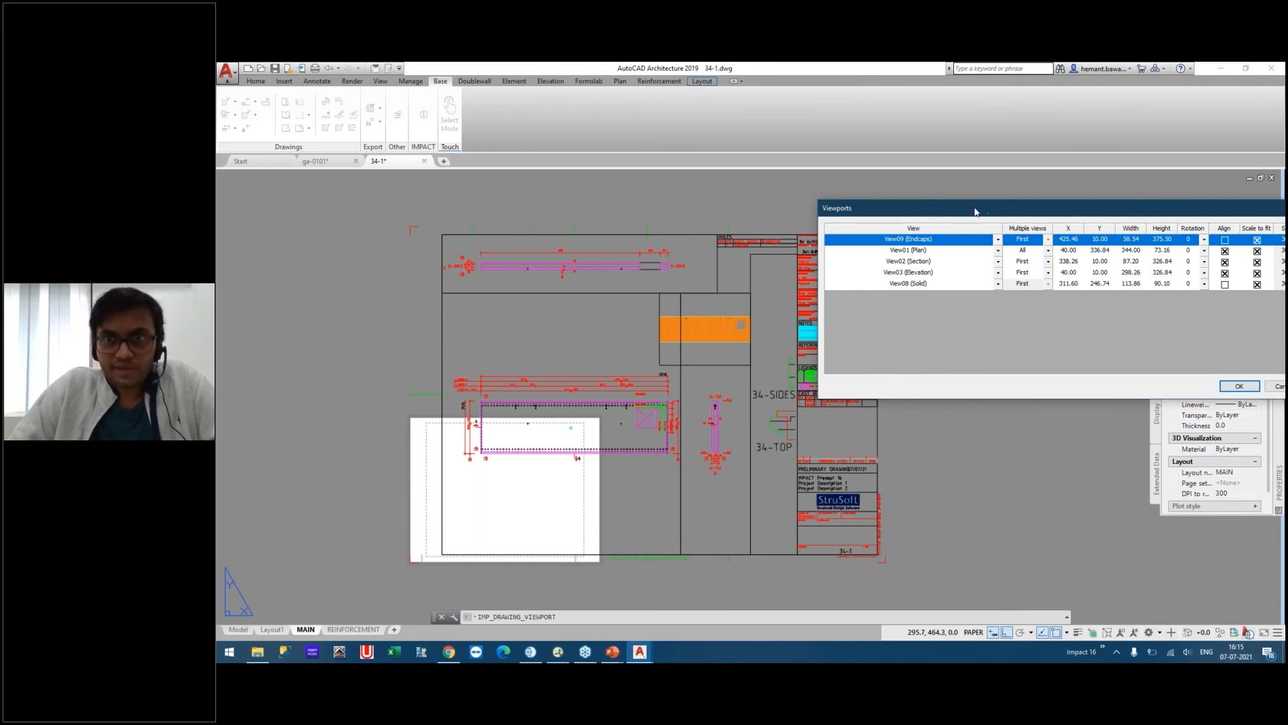
{"action": "left_click_drag", "start_coordinate": [977, 212], "coordinate": [871, 199]}
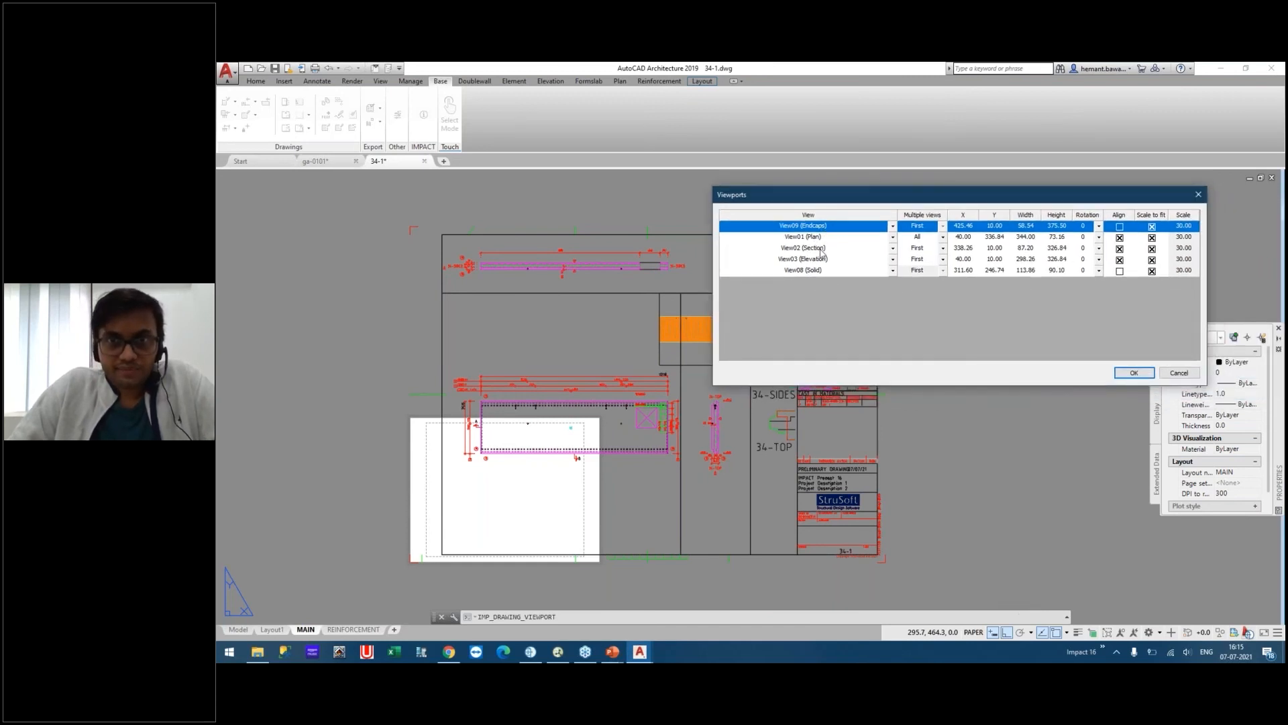
{"action": "left_click", "coordinate": [820, 250], "text": "ctrl"}
{"action": "left_click", "coordinate": [819, 271], "text": "ctrl"}
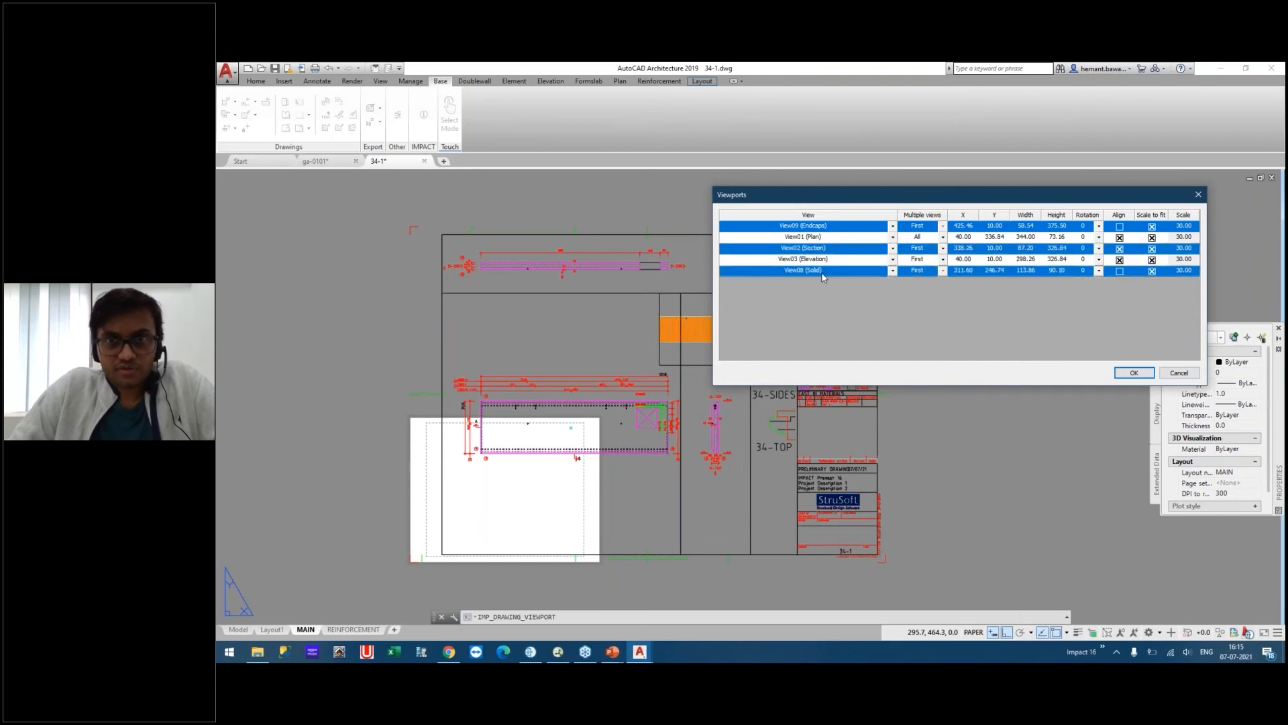
{"action": "right_click", "coordinate": [851, 275]}
{"action": "left_click", "coordinate": [877, 299]}
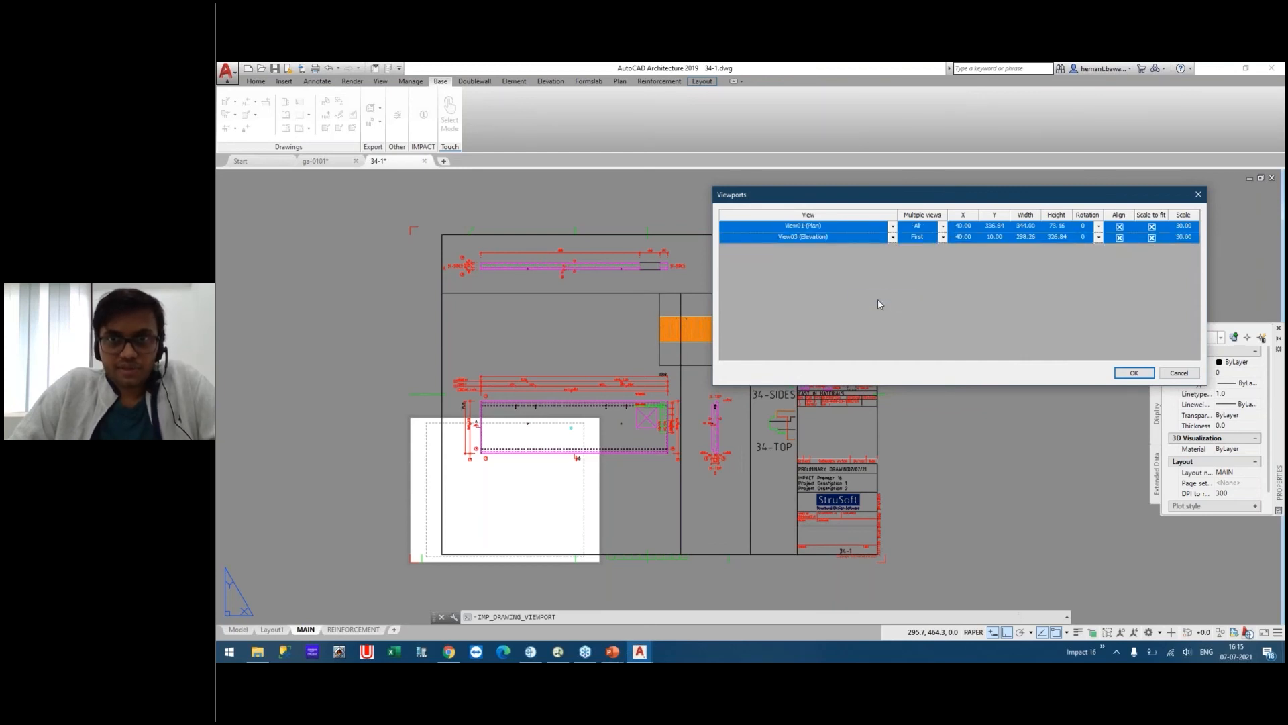
{"action": "left_click_drag", "start_coordinate": [938, 202], "coordinate": [666, 159]}
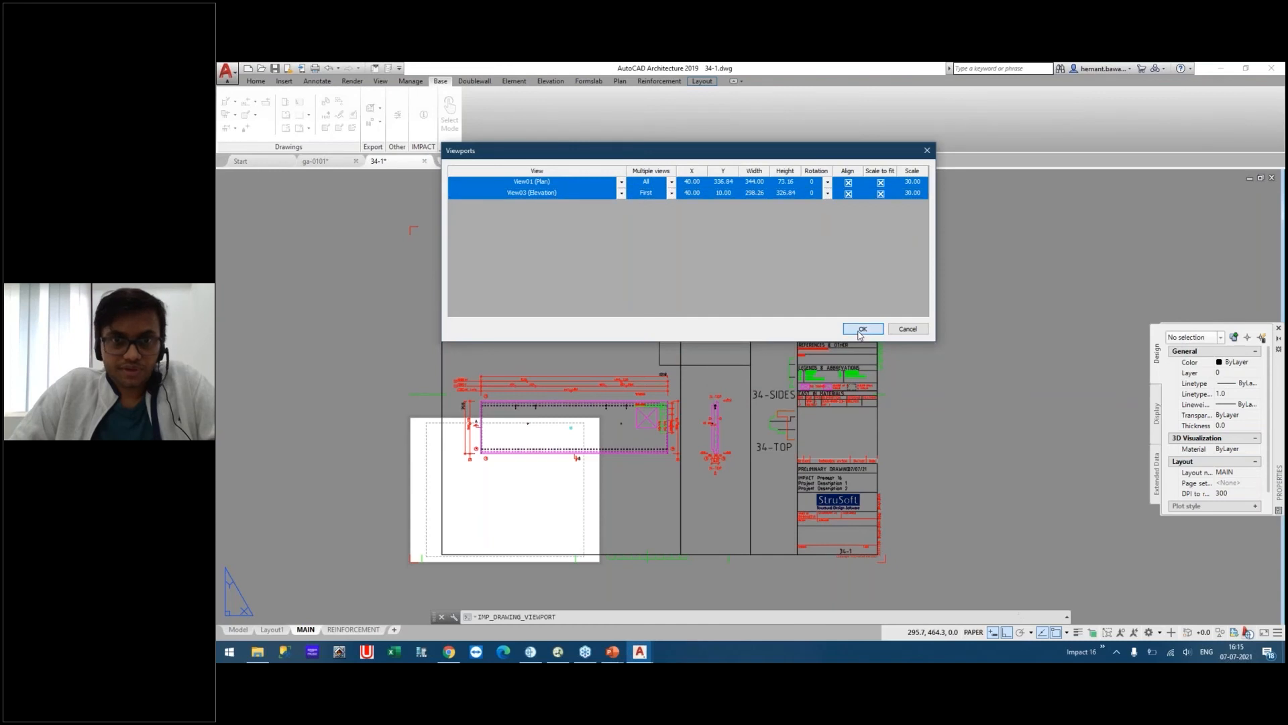
{"action": "left_click", "coordinate": [863, 330]}
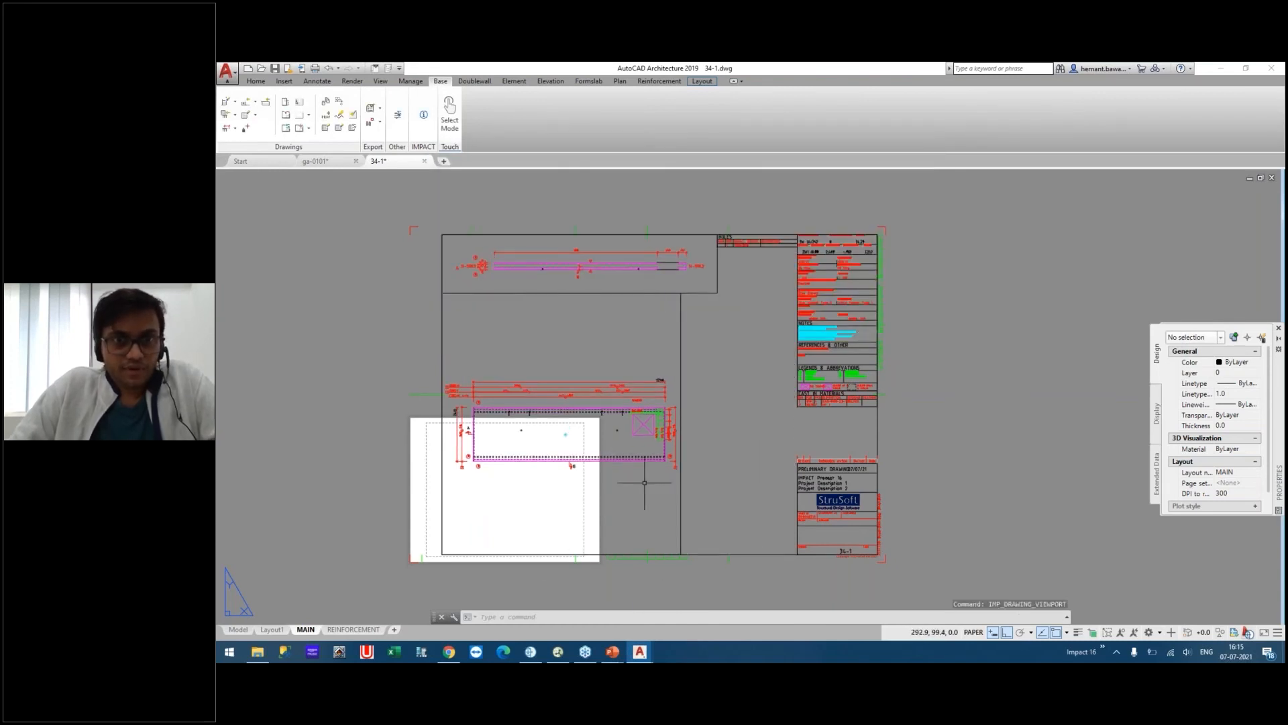
Create a View09 (Endcaps) viewport about 298 wide and 74 high from the sheet frame's lower-left corner, below the wall elevation.
{"action": "middle_click_drag", "start_coordinate": [655, 483], "coordinate": [577, 399]}
{"action": "middle_click_drag", "start_coordinate": [678, 382], "coordinate": [735, 464]}
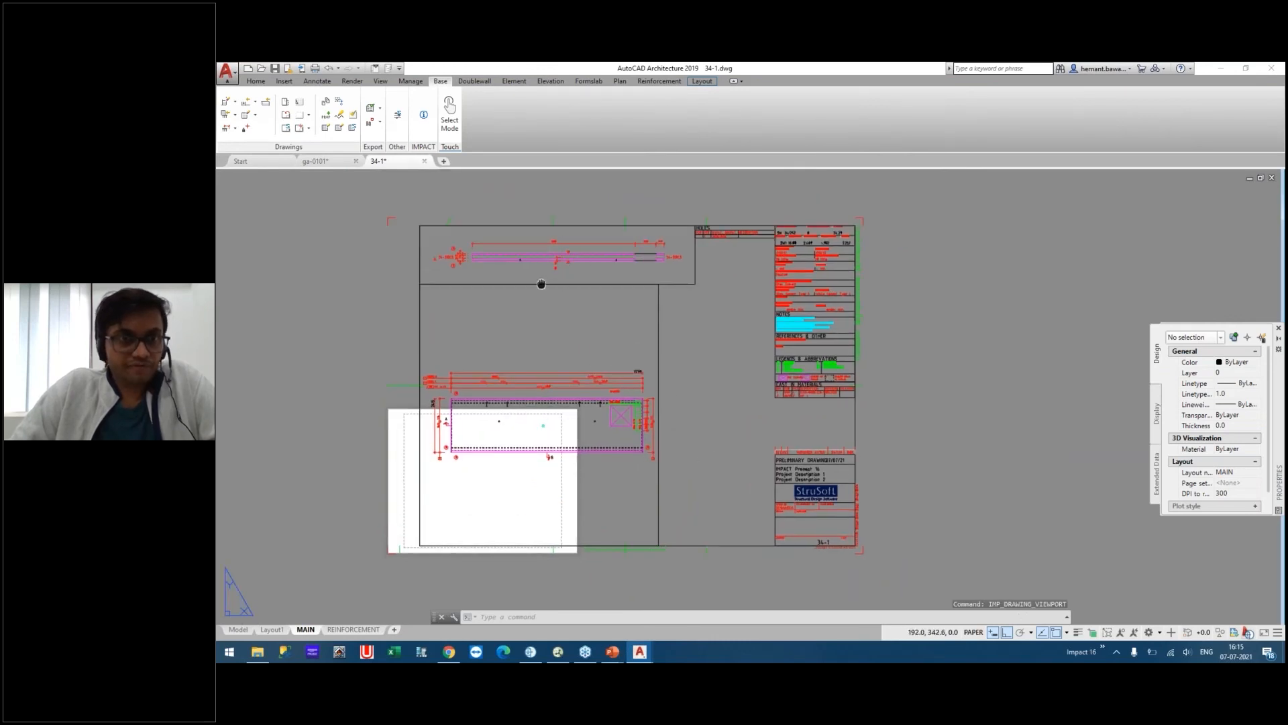
{"action": "middle_click_drag", "start_coordinate": [542, 275], "coordinate": [567, 274]}
{"action": "left_click", "coordinate": [308, 116]}
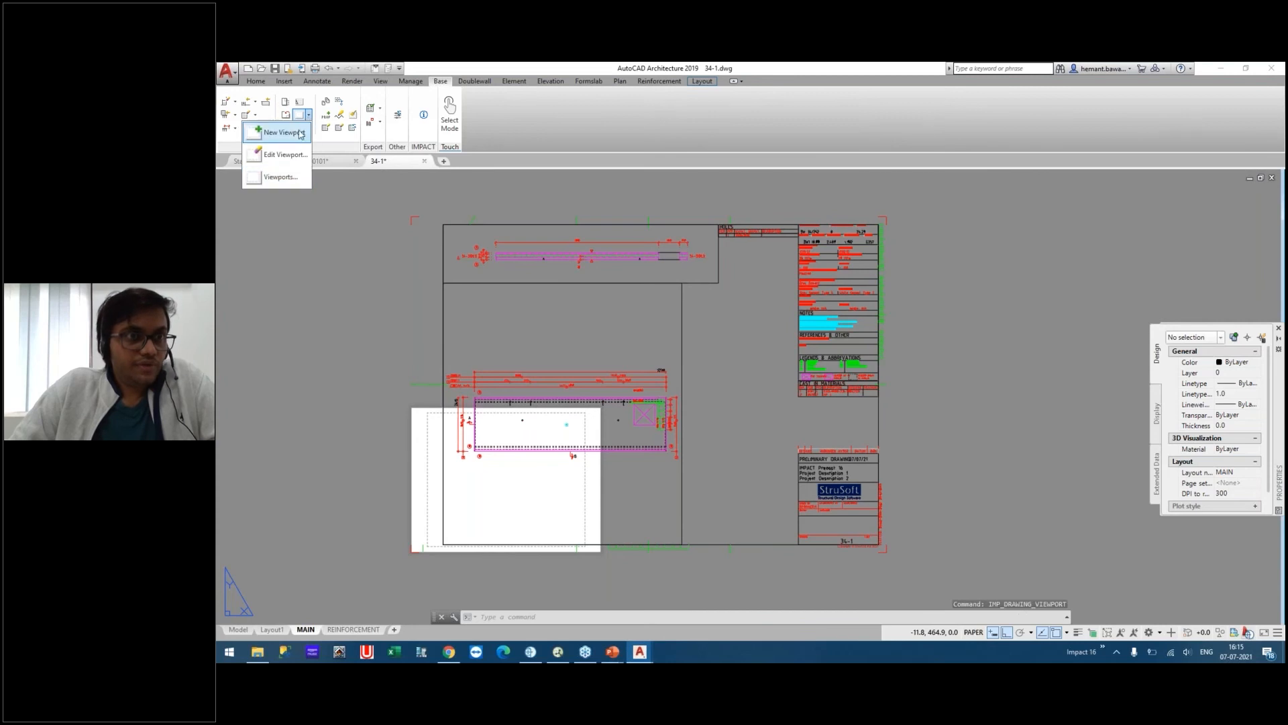
{"action": "left_click", "coordinate": [297, 133]}
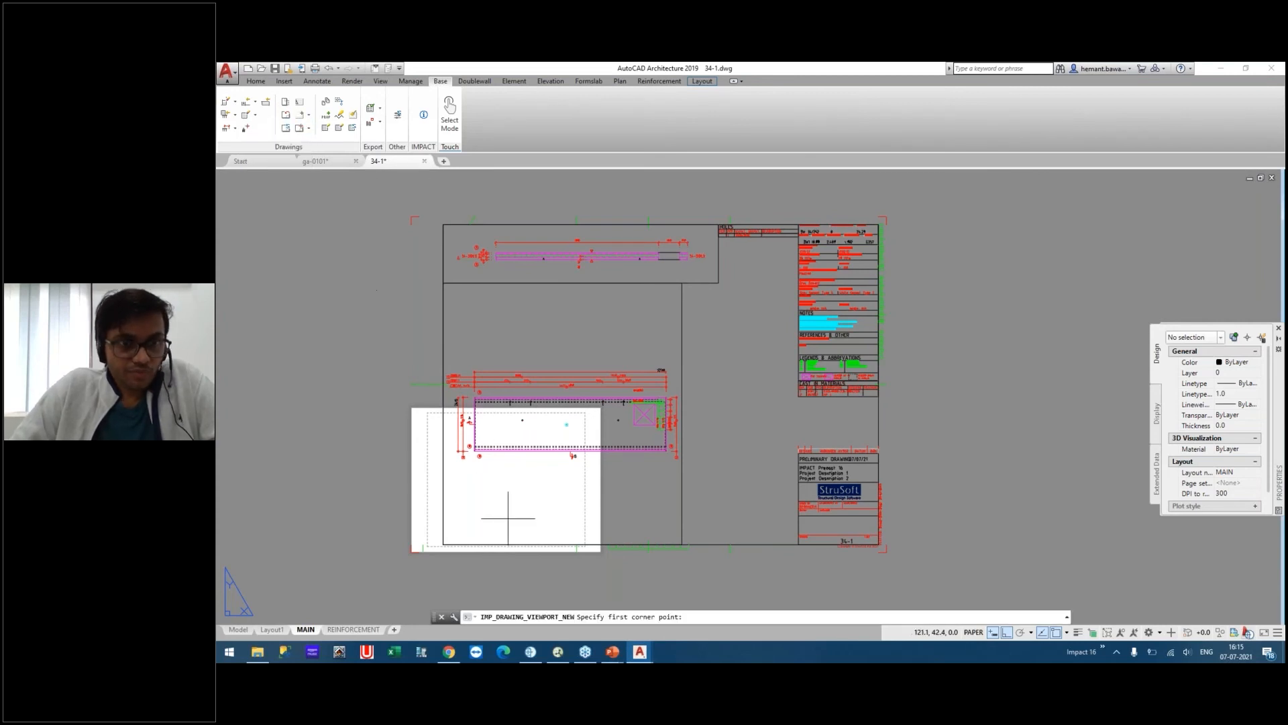
{"action": "left_click", "coordinate": [442, 544]}
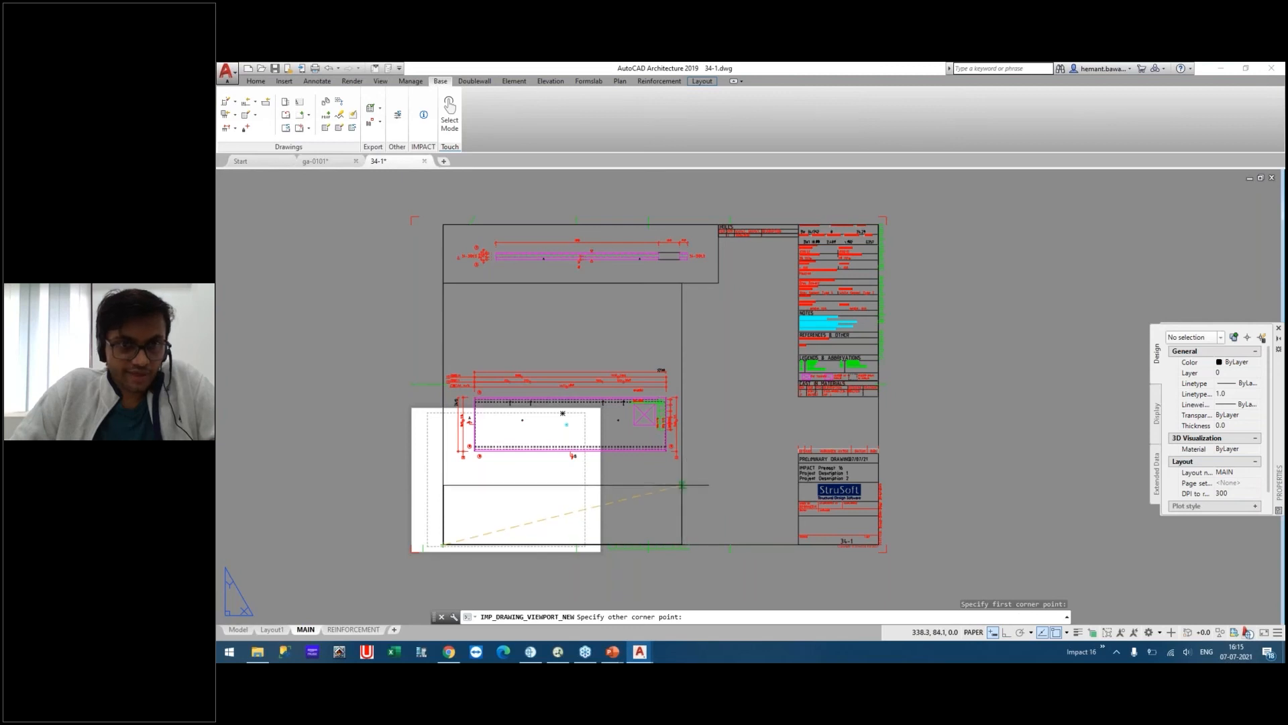
{"action": "left_click", "coordinate": [684, 290]}
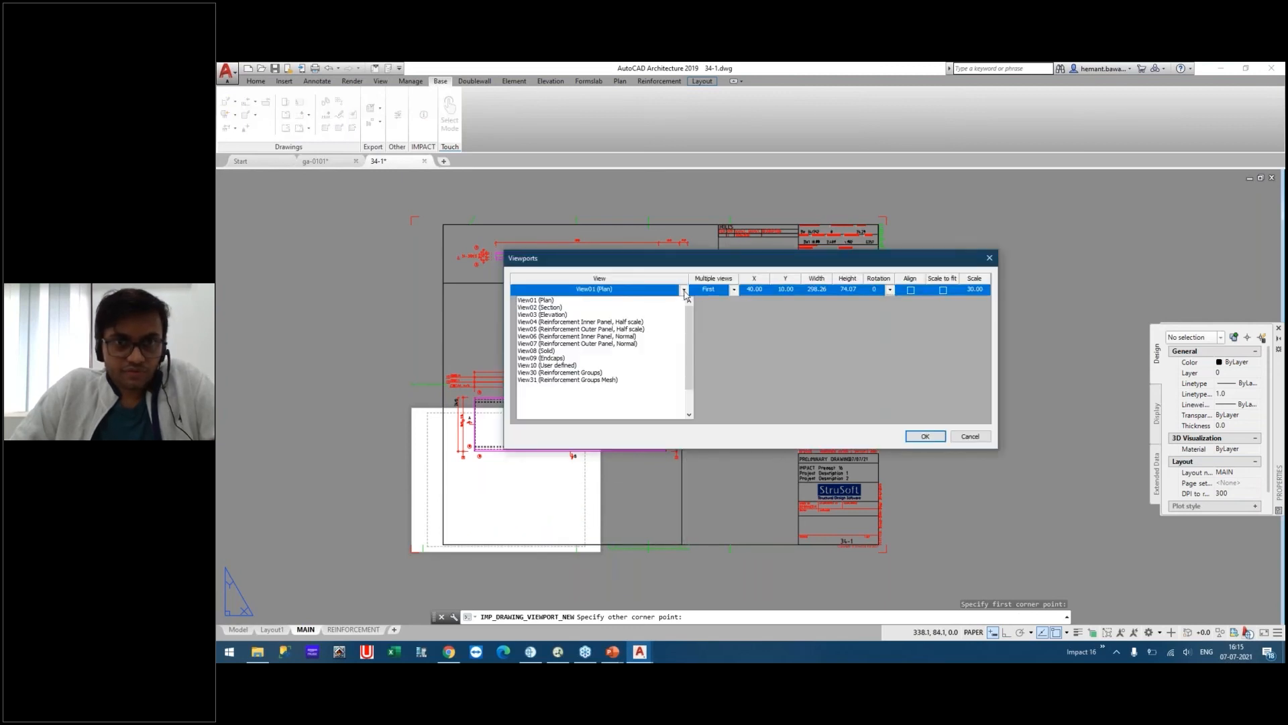
{"action": "left_click", "coordinate": [551, 360]}
{"action": "left_click_drag", "start_coordinate": [755, 265], "coordinate": [534, 246]}
{"action": "left_click", "coordinate": [704, 417]}
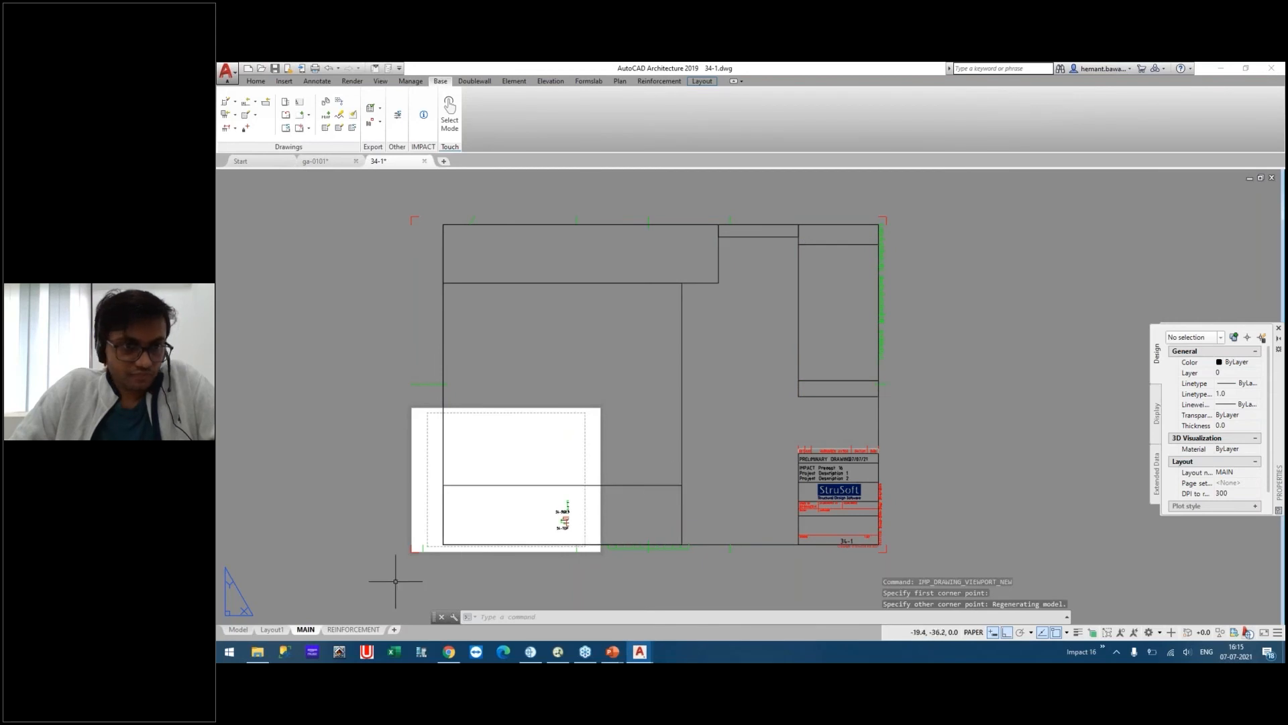
Turn on Scale to fit for the Endcaps viewport below the wall elevation.
{"action": "left_click", "coordinate": [238, 630]}
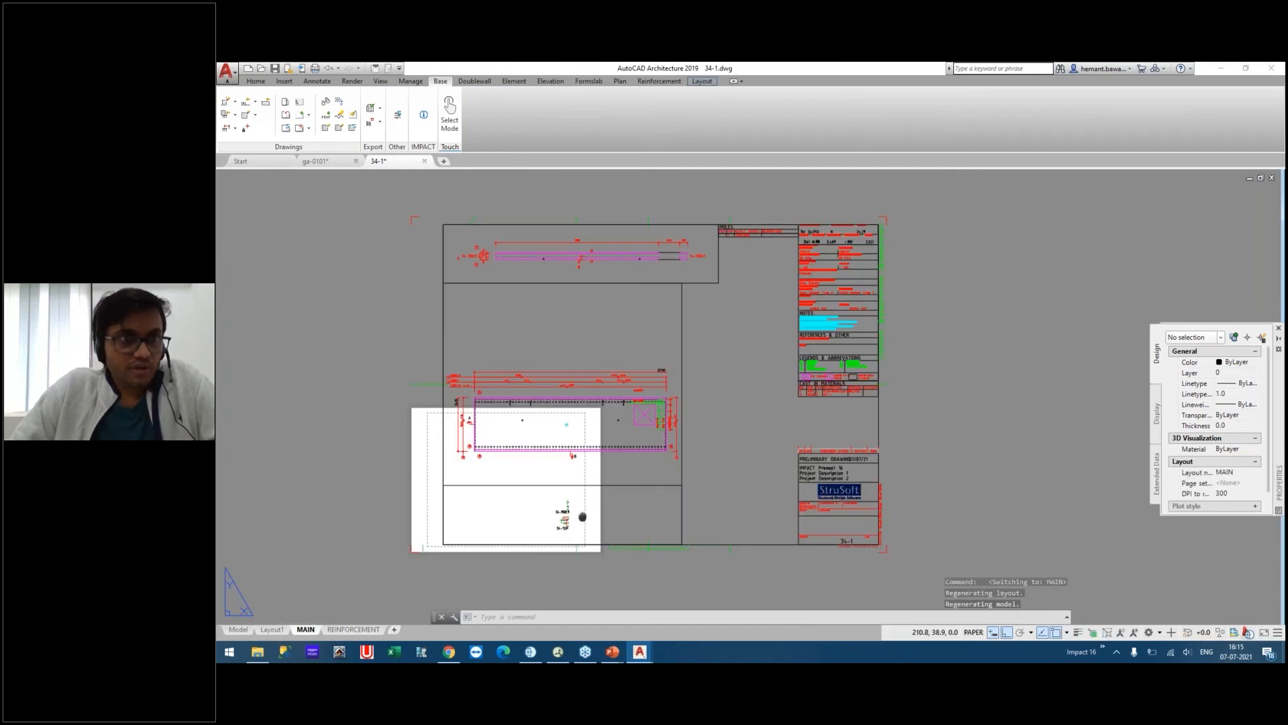
{"action": "middle_click_drag", "start_coordinate": [583, 516], "coordinate": [623, 373]}
{"action": "left_click", "coordinate": [310, 116]}
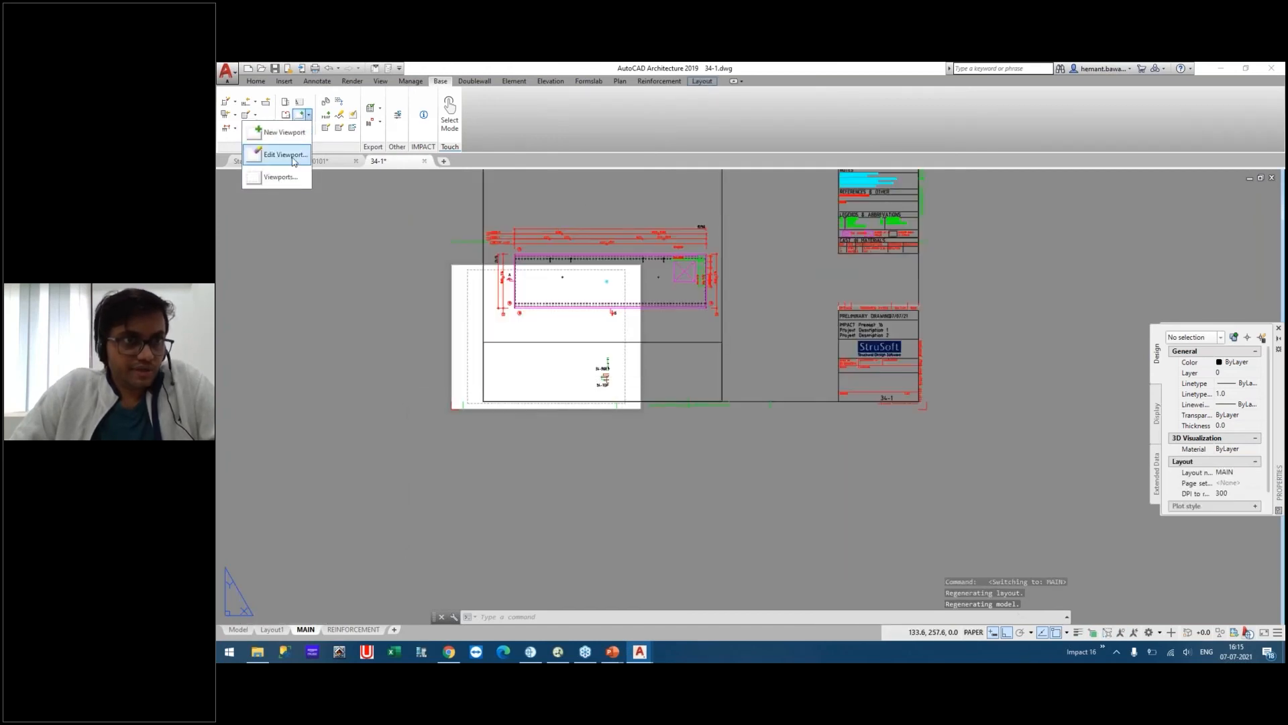
{"action": "left_click", "coordinate": [272, 152]}
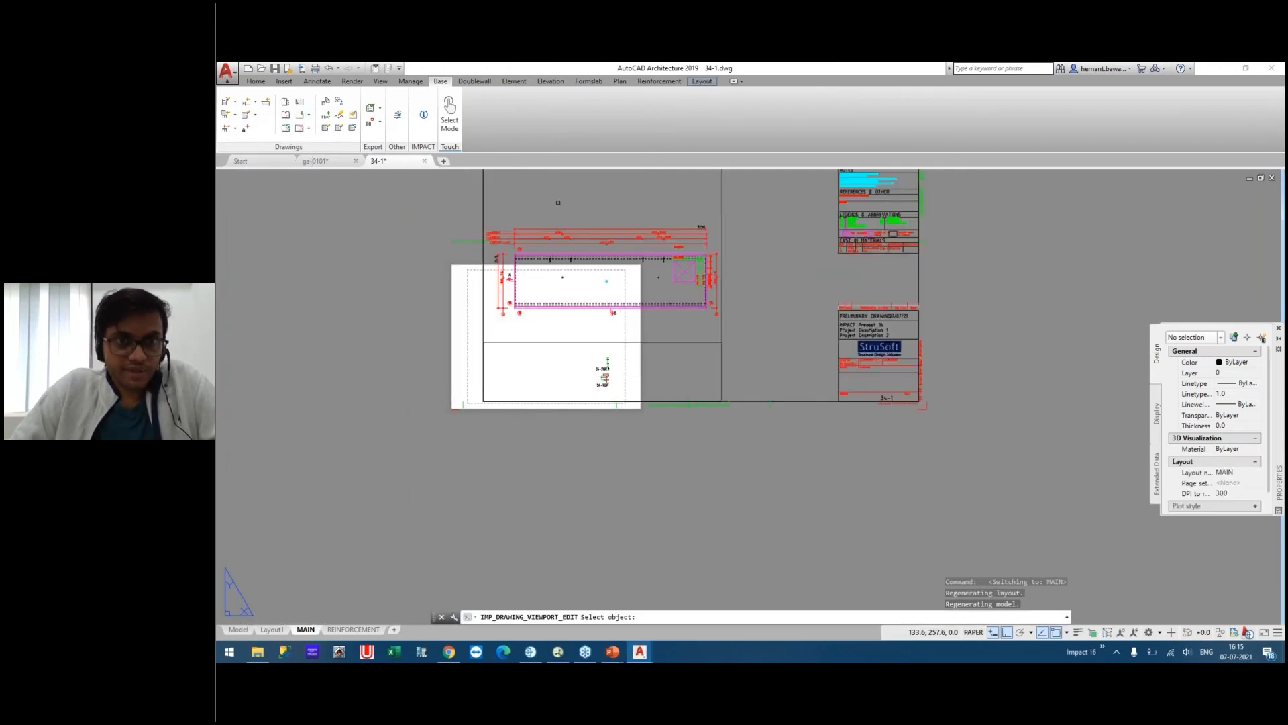
{"action": "left_click", "coordinate": [658, 277]}
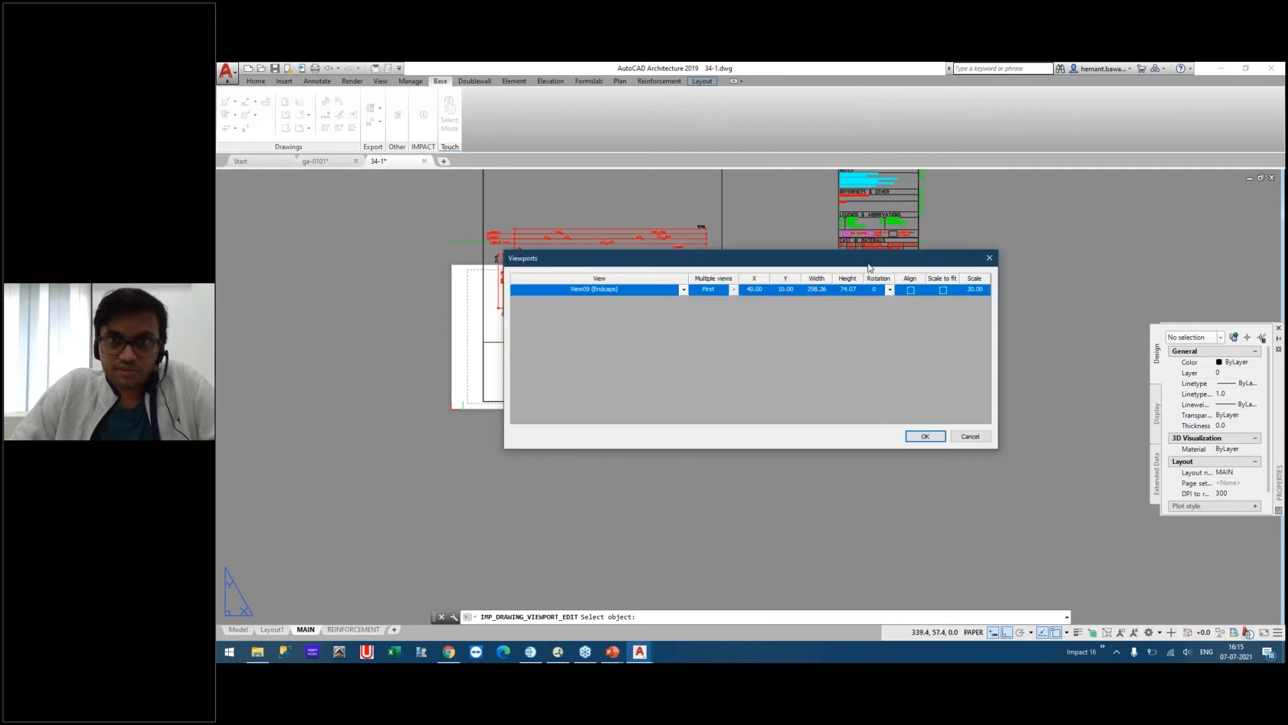
{"action": "left_click_drag", "start_coordinate": [869, 264], "coordinate": [715, 259]}
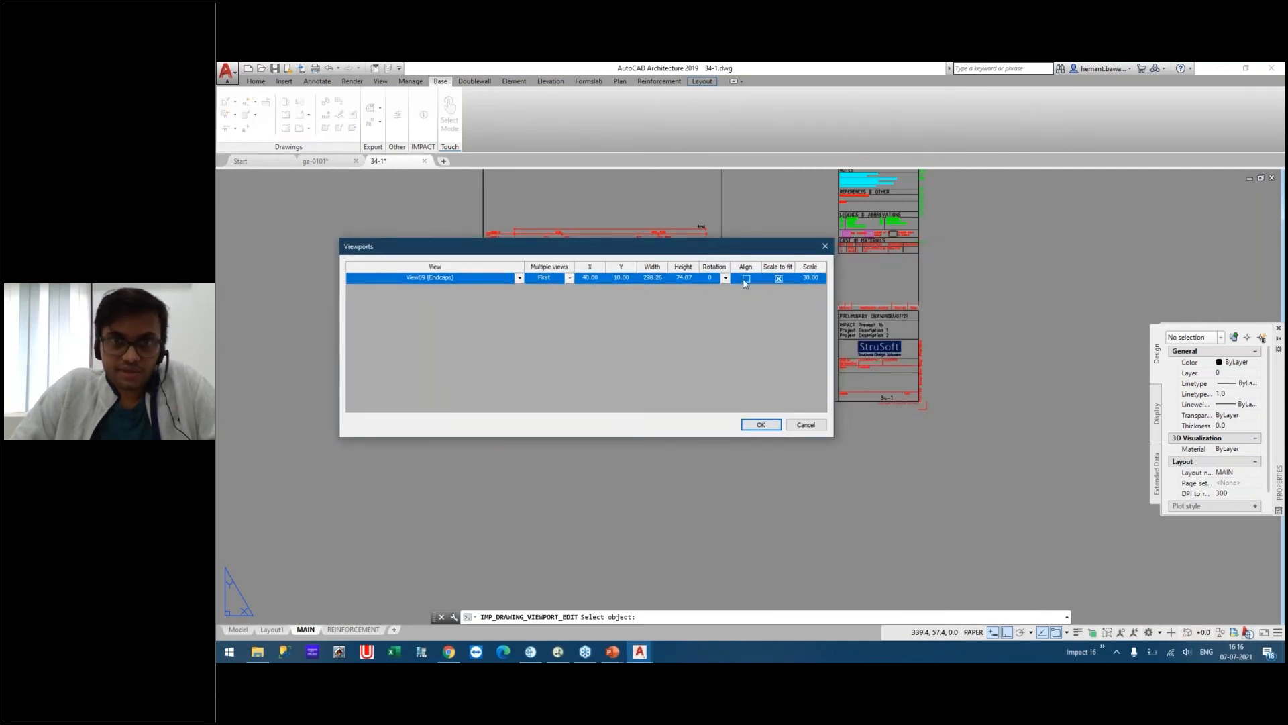
{"action": "left_click", "coordinate": [763, 424]}
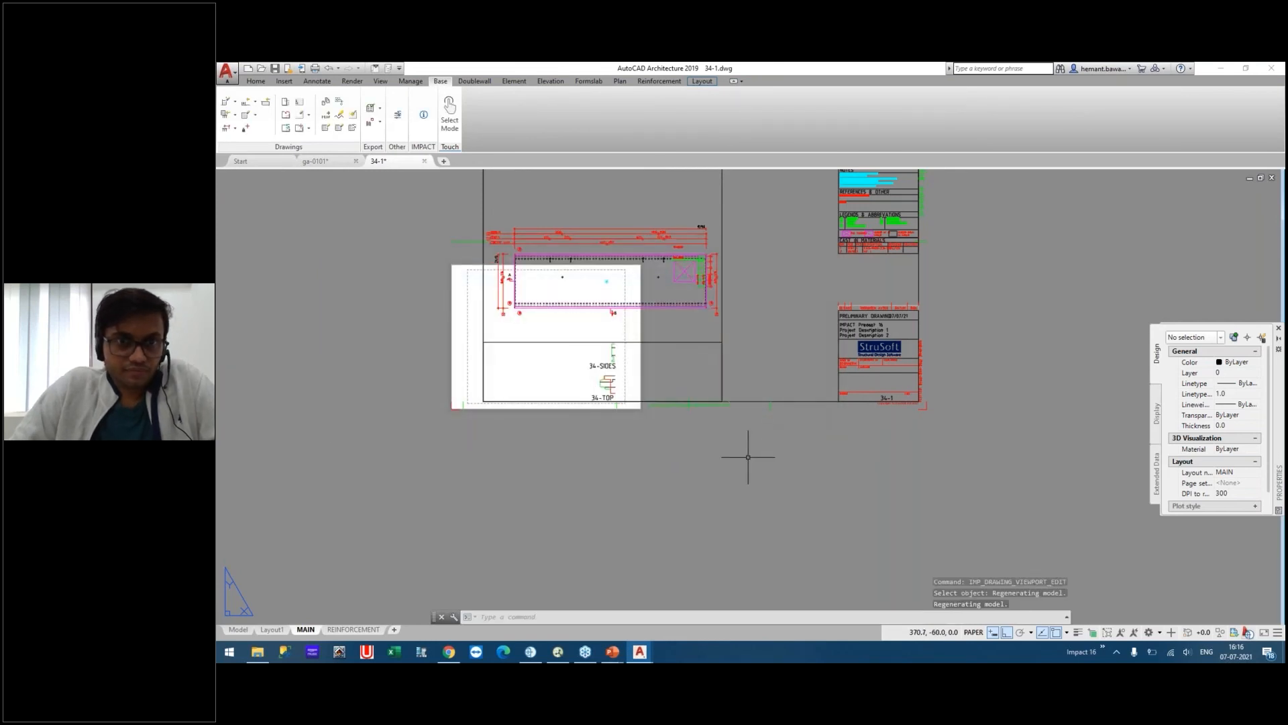
{"action": "scroll", "coordinate": [597, 366], "scroll_direction": "up", "scroll_amount": 2}
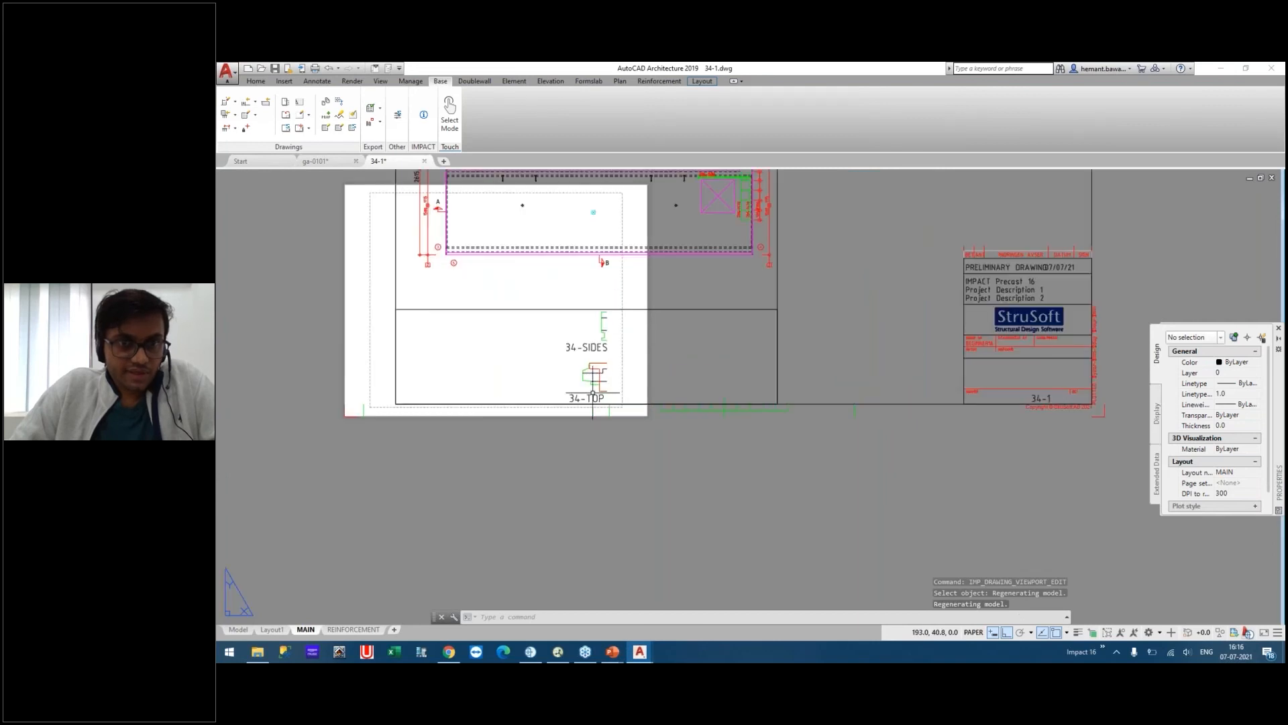
Show the drawing view markers in model space and examine the view 9 marker beside the 34-SIDES and 34-TOP details.
{"action": "left_click", "coordinate": [239, 630]}
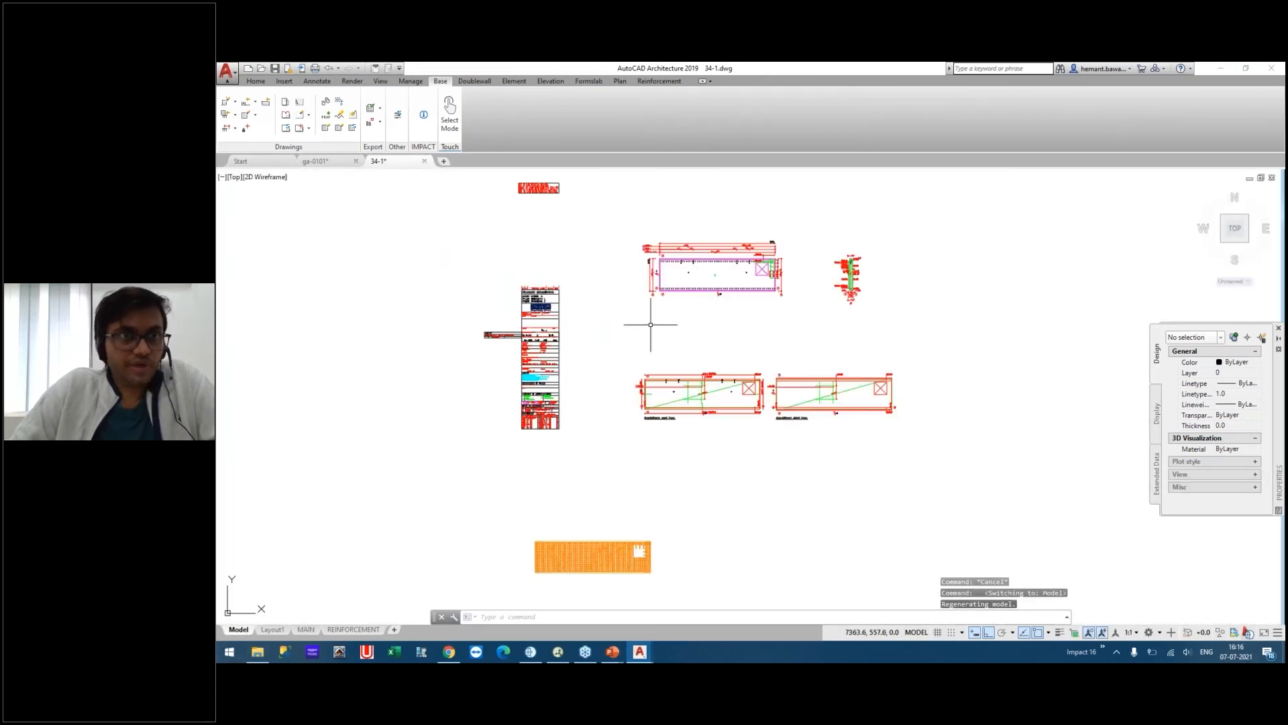
{"action": "left_click", "coordinate": [300, 129]}
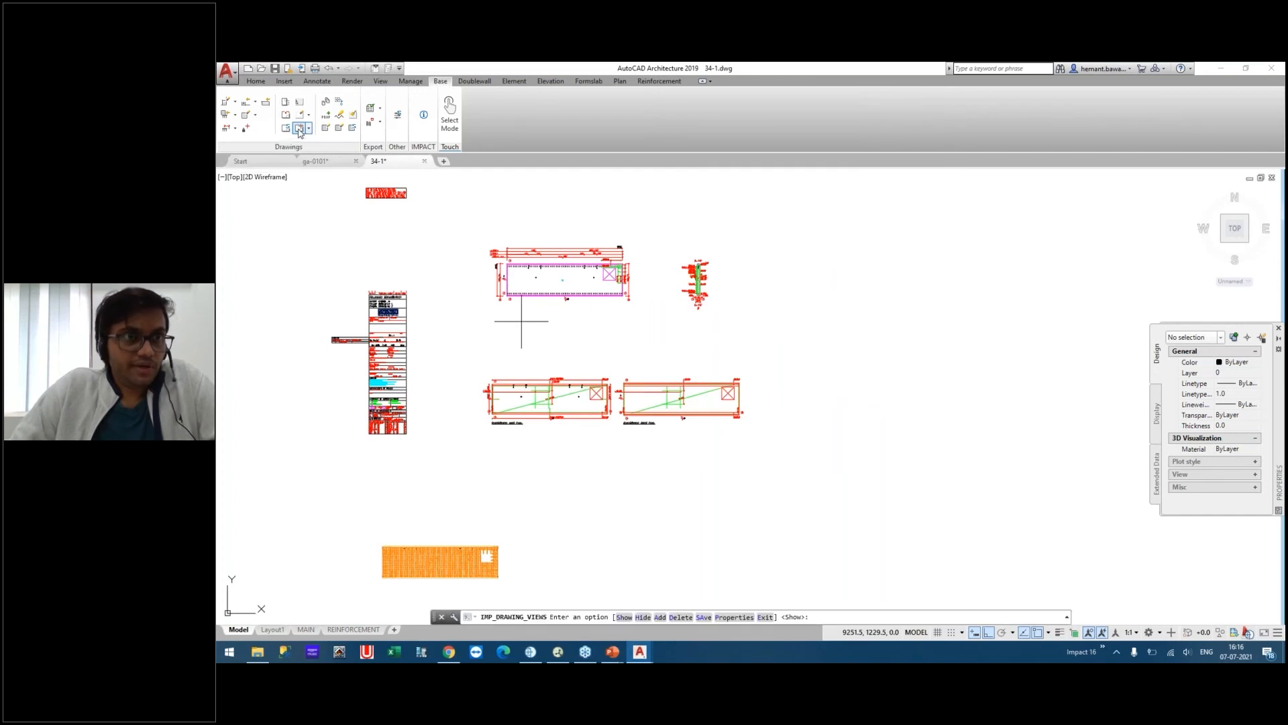
{"action": "left_click", "coordinate": [624, 617]}
{"action": "scroll", "coordinate": [705, 285], "scroll_direction": "up", "scroll_amount": 15}
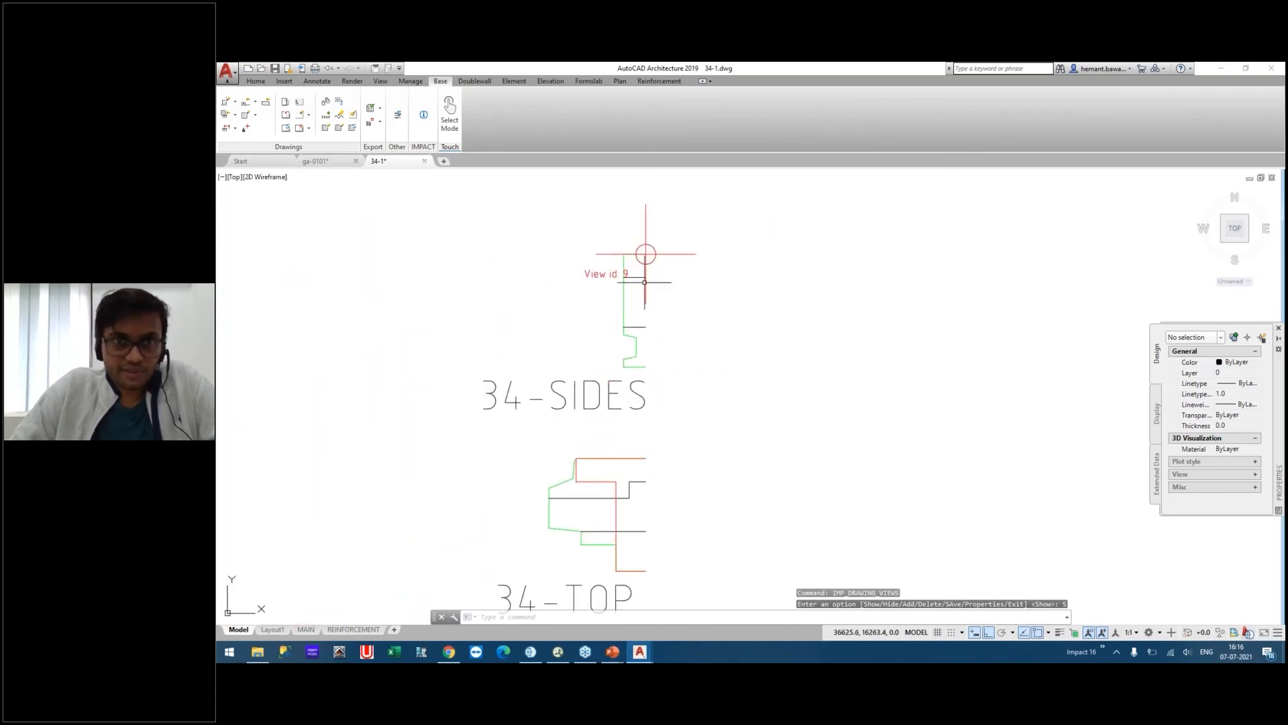
{"action": "scroll", "coordinate": [681, 282], "scroll_direction": "down", "scroll_amount": 2}
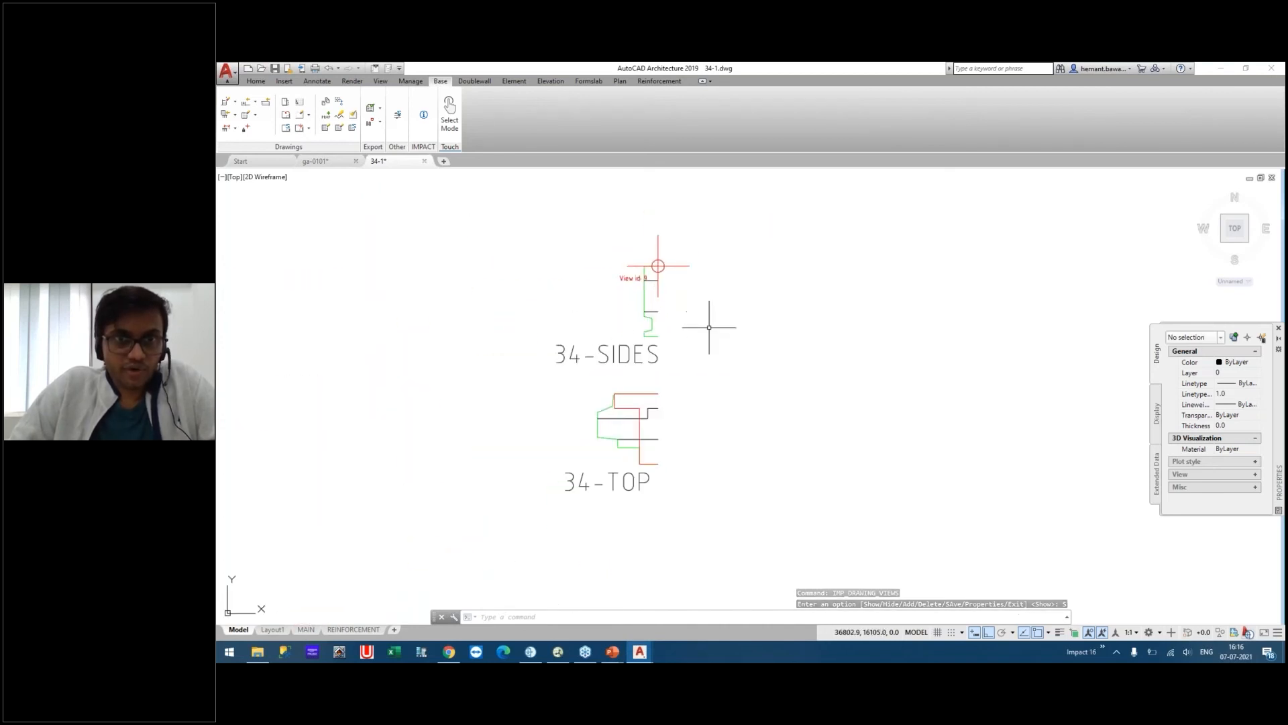
Set the rotation of drawing view View09 (Endcaps) to 90 in the drawing view properties.
{"action": "middle_click_drag", "start_coordinate": [695, 349], "coordinate": [587, 329]}
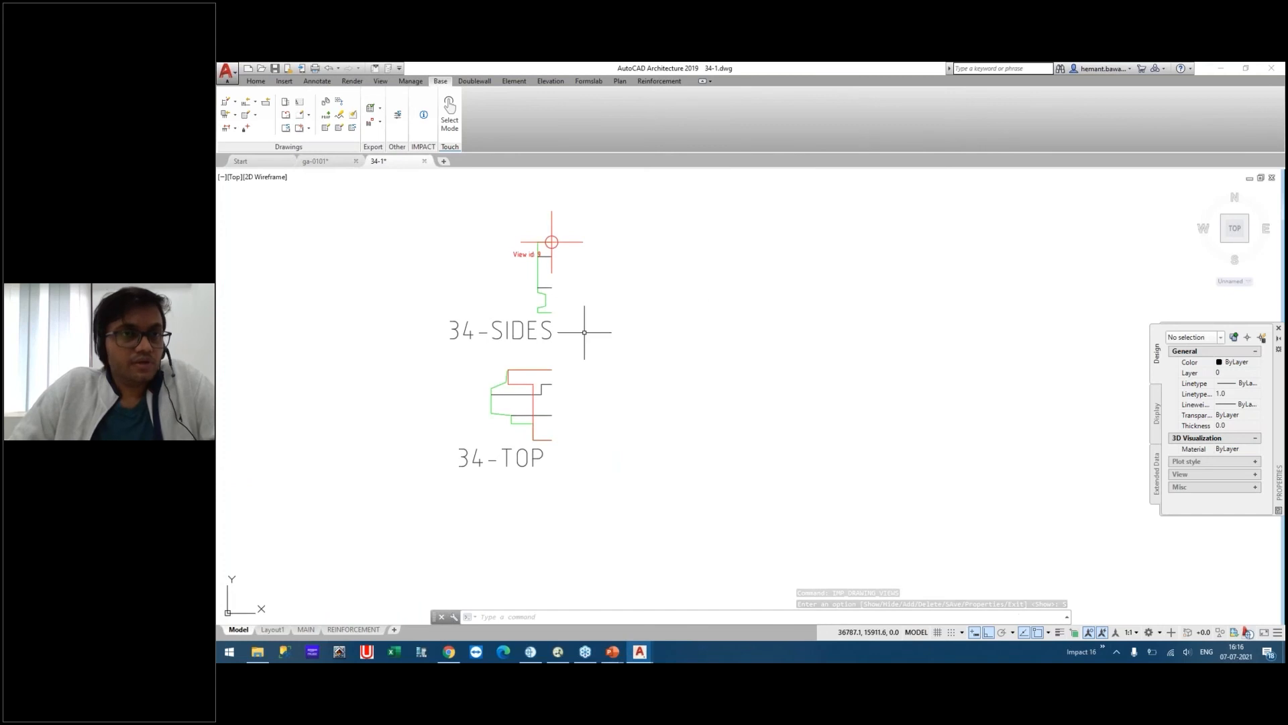
{"action": "left_click", "coordinate": [310, 131]}
{"action": "left_click", "coordinate": [290, 145]}
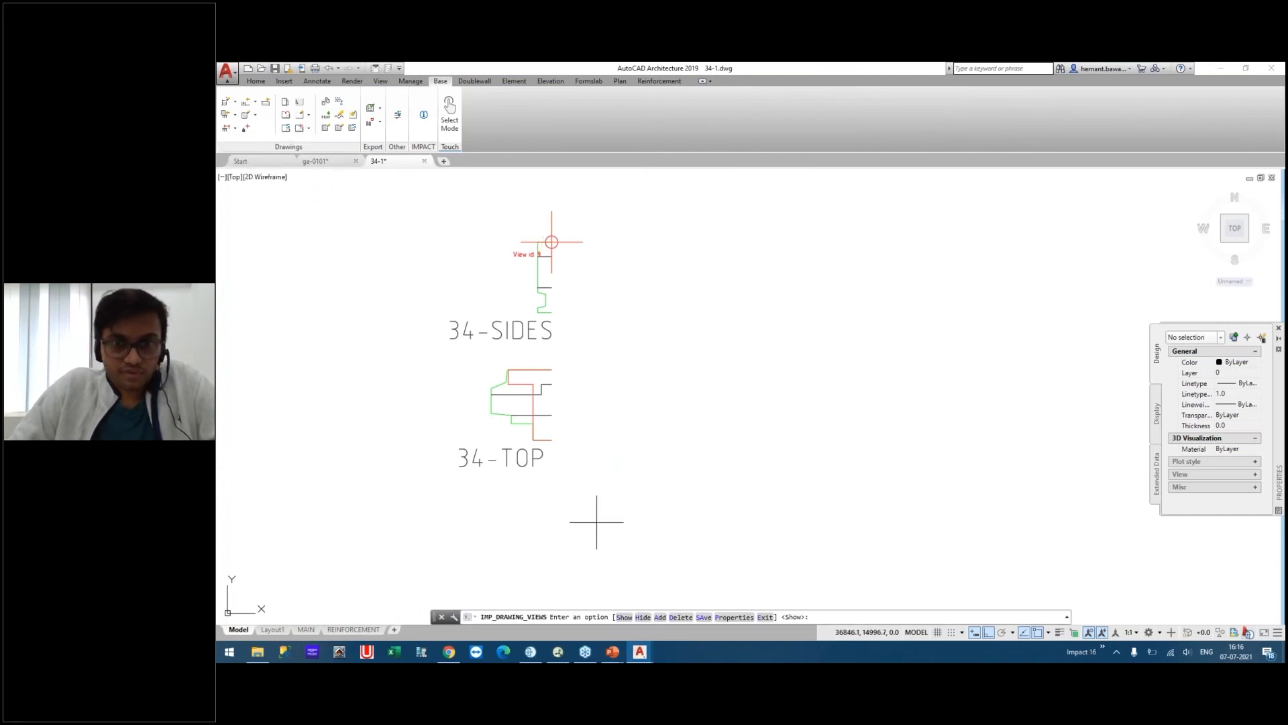
{"action": "type", "text": "P"}
{"action": "key", "text": "Return"}
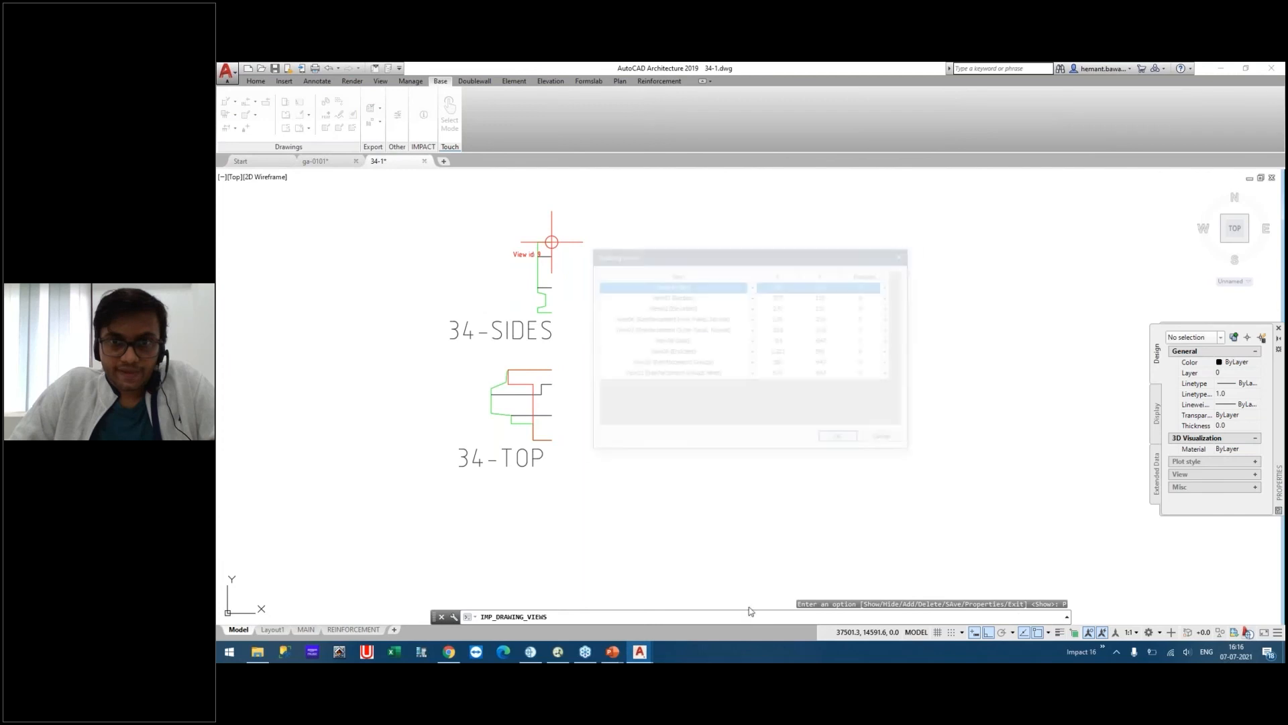
{"action": "left_click", "coordinate": [680, 355]}
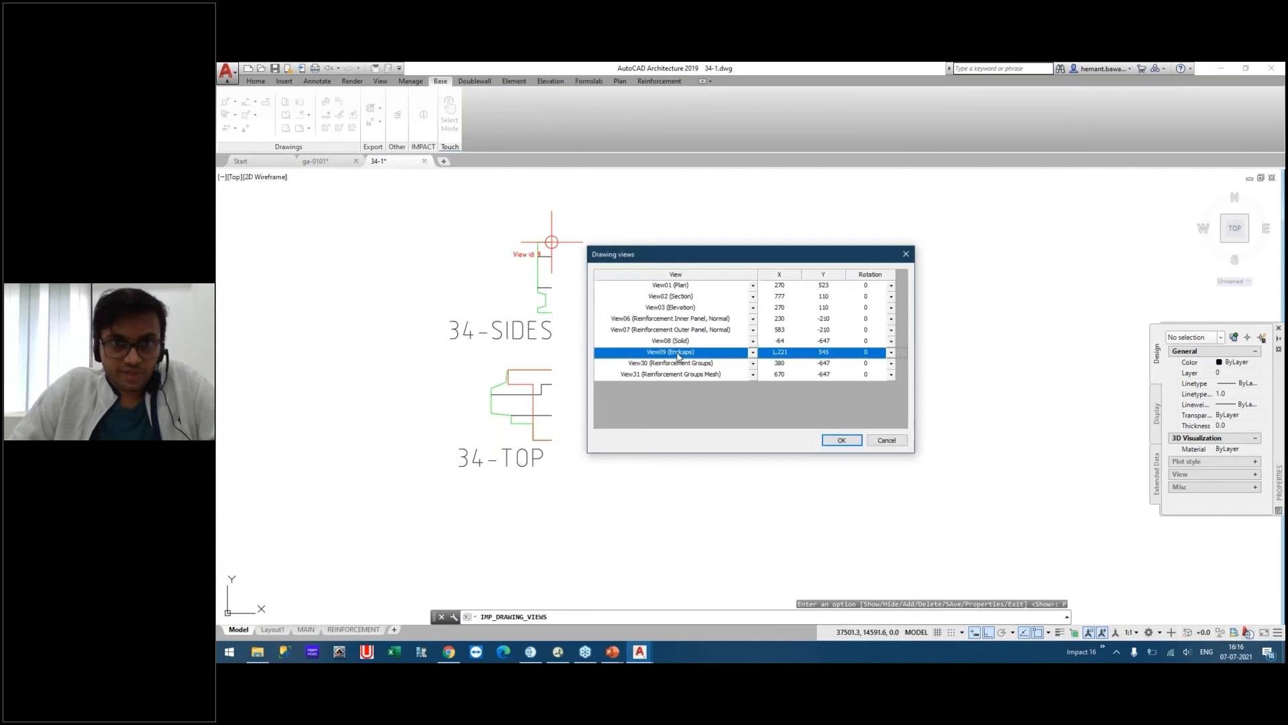
{"action": "left_click", "coordinate": [891, 353]}
{"action": "left_click", "coordinate": [870, 370]}
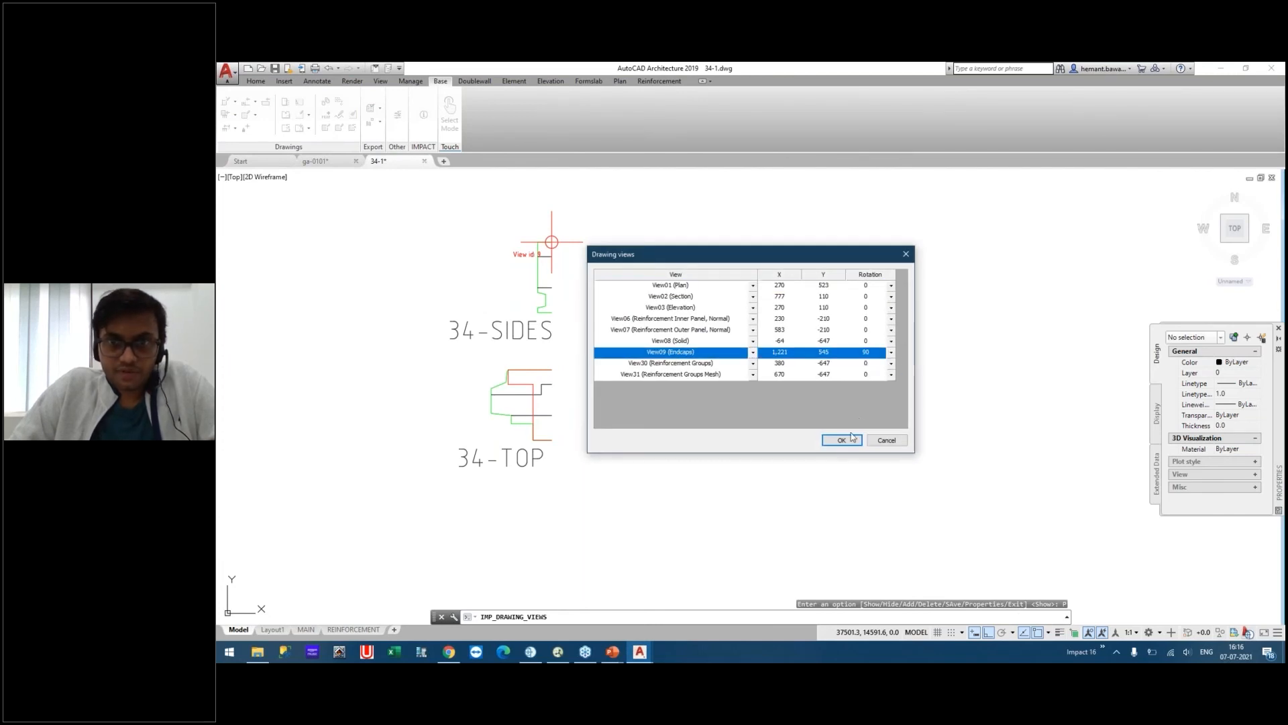
{"action": "left_click", "coordinate": [849, 443]}
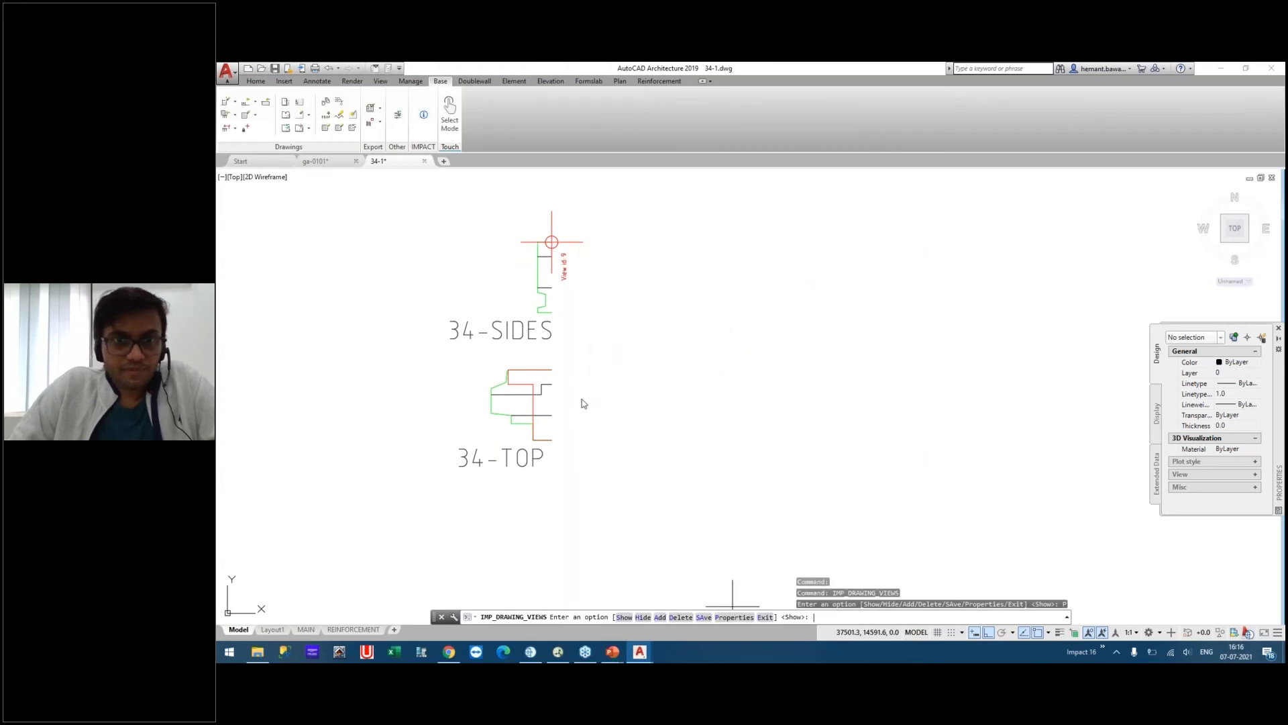
{"action": "left_click", "coordinate": [765, 617]}
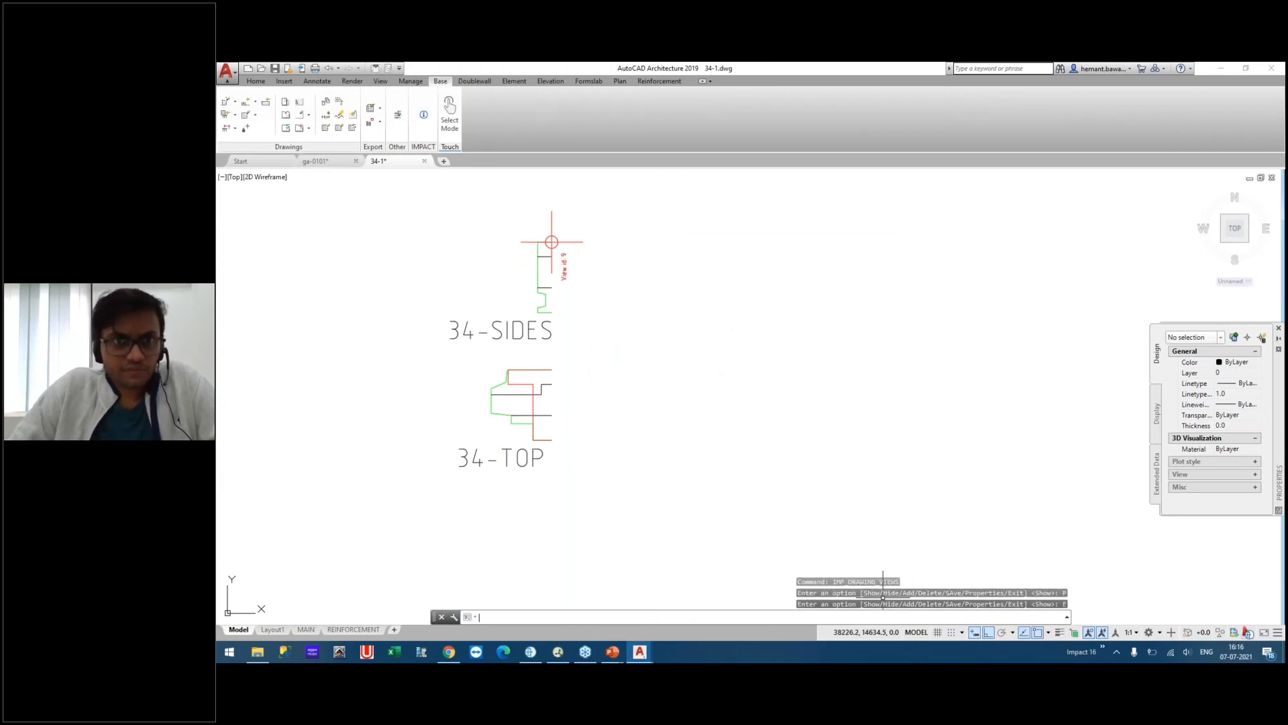
{"action": "middle_click_drag", "start_coordinate": [572, 155], "coordinate": [671, 199]}
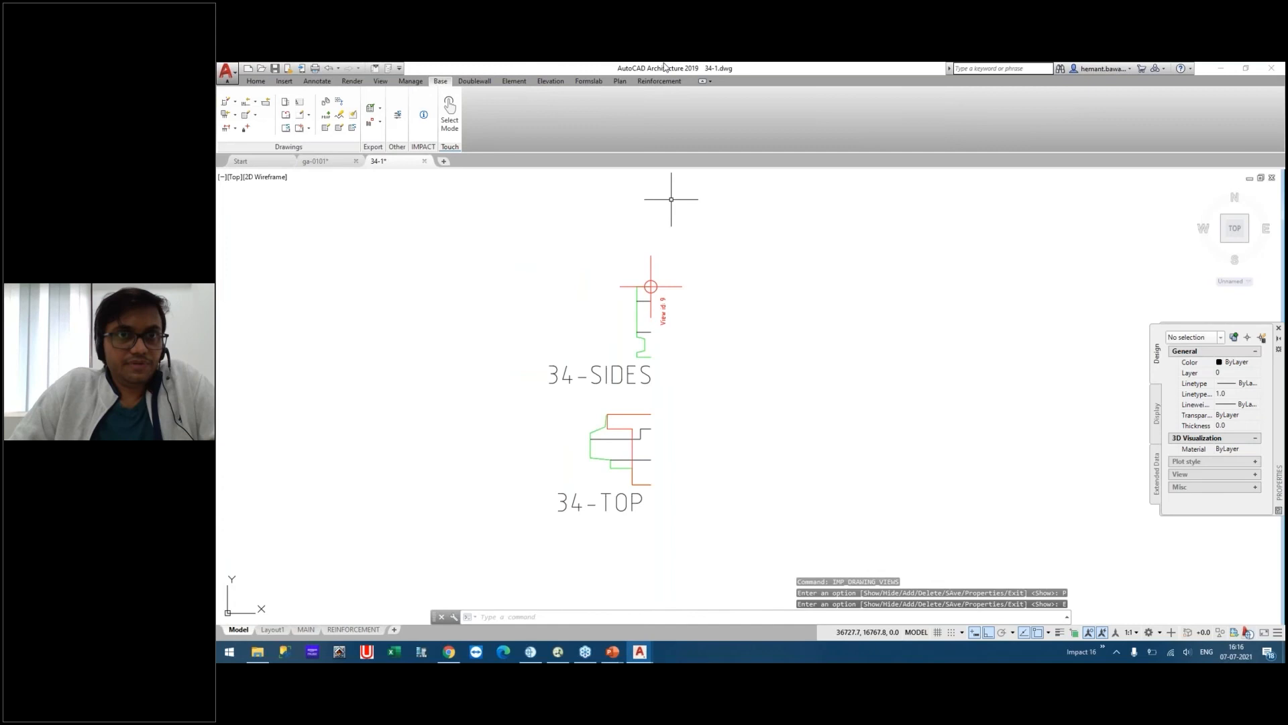
Update the element drawing for the rotated Endcaps view and check the endcap details on the MAIN layout.
{"action": "left_click", "coordinate": [623, 81]}
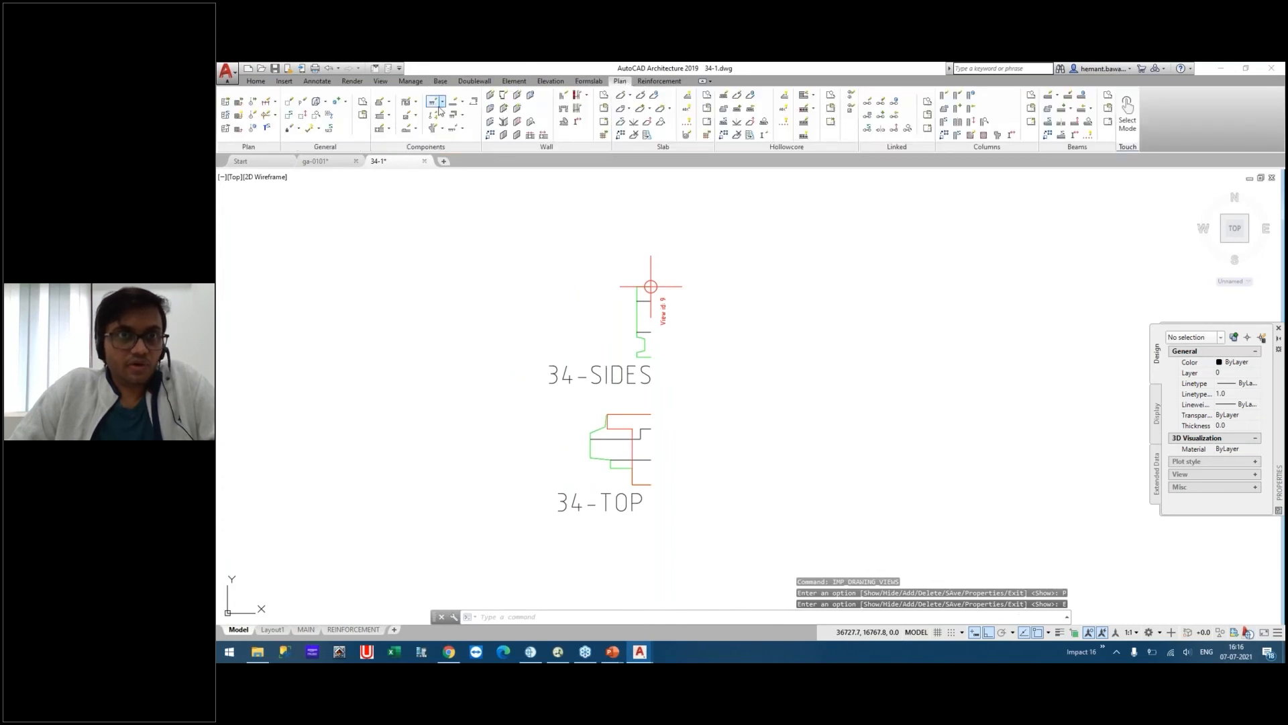
{"action": "left_click", "coordinate": [514, 81]}
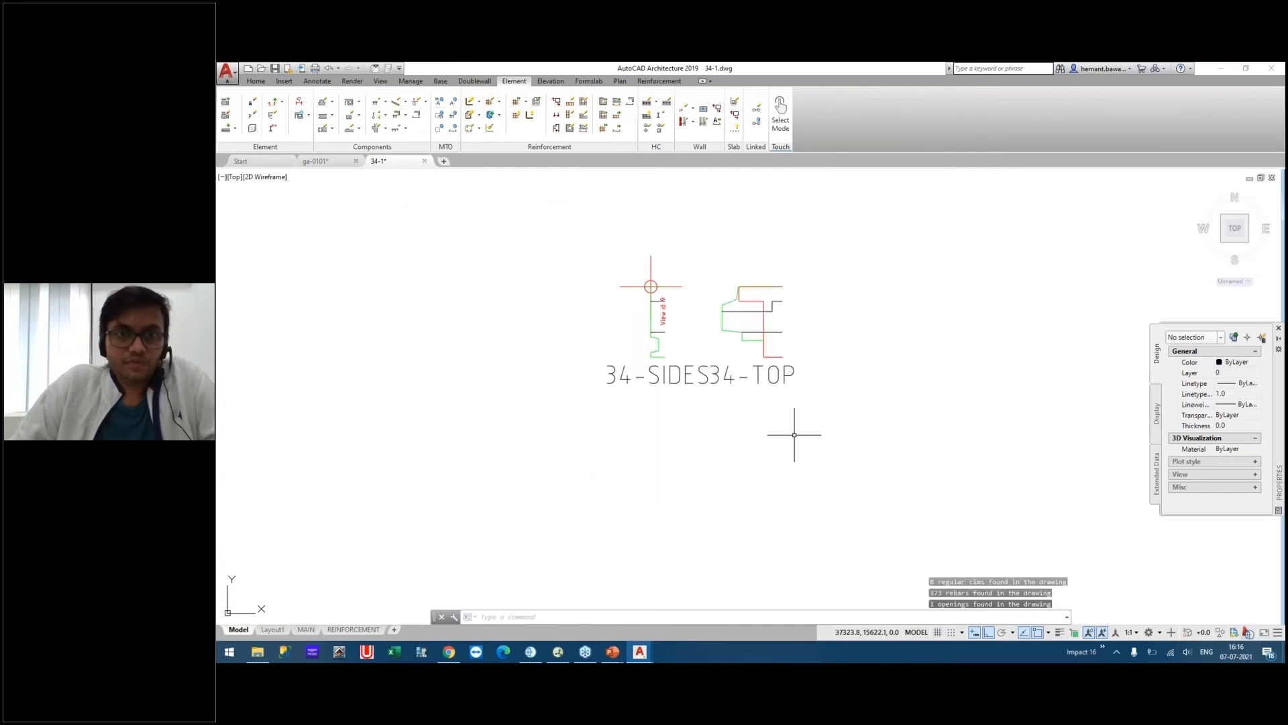
{"action": "middle_click_drag", "start_coordinate": [544, 312], "coordinate": [662, 412]}
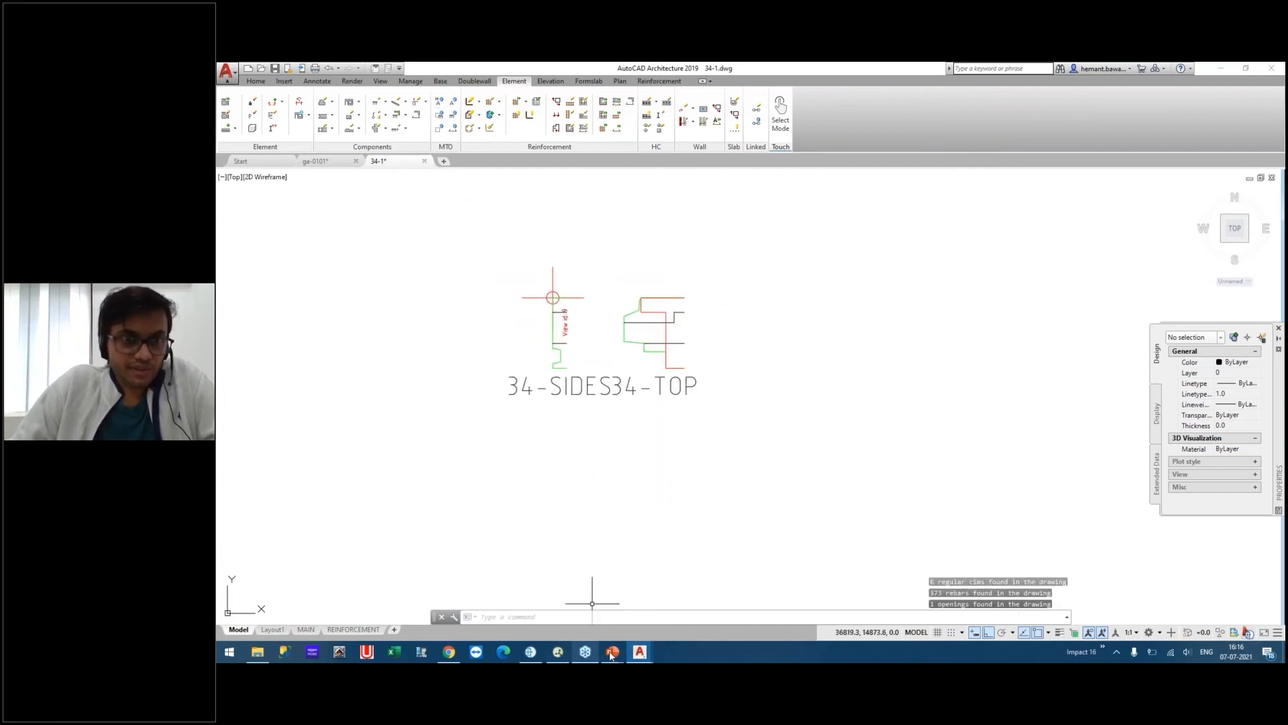
{"action": "left_click", "coordinate": [305, 629]}
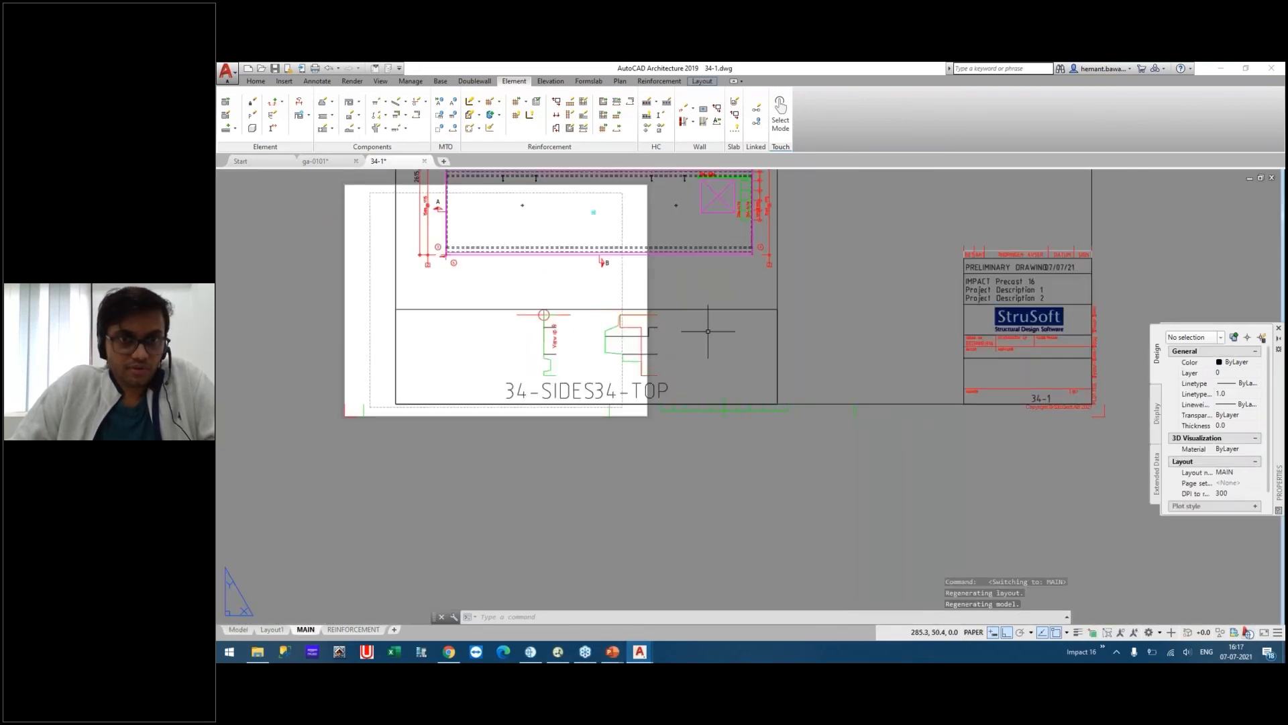
{"action": "middle_click_drag", "start_coordinate": [696, 329], "coordinate": [584, 388]}
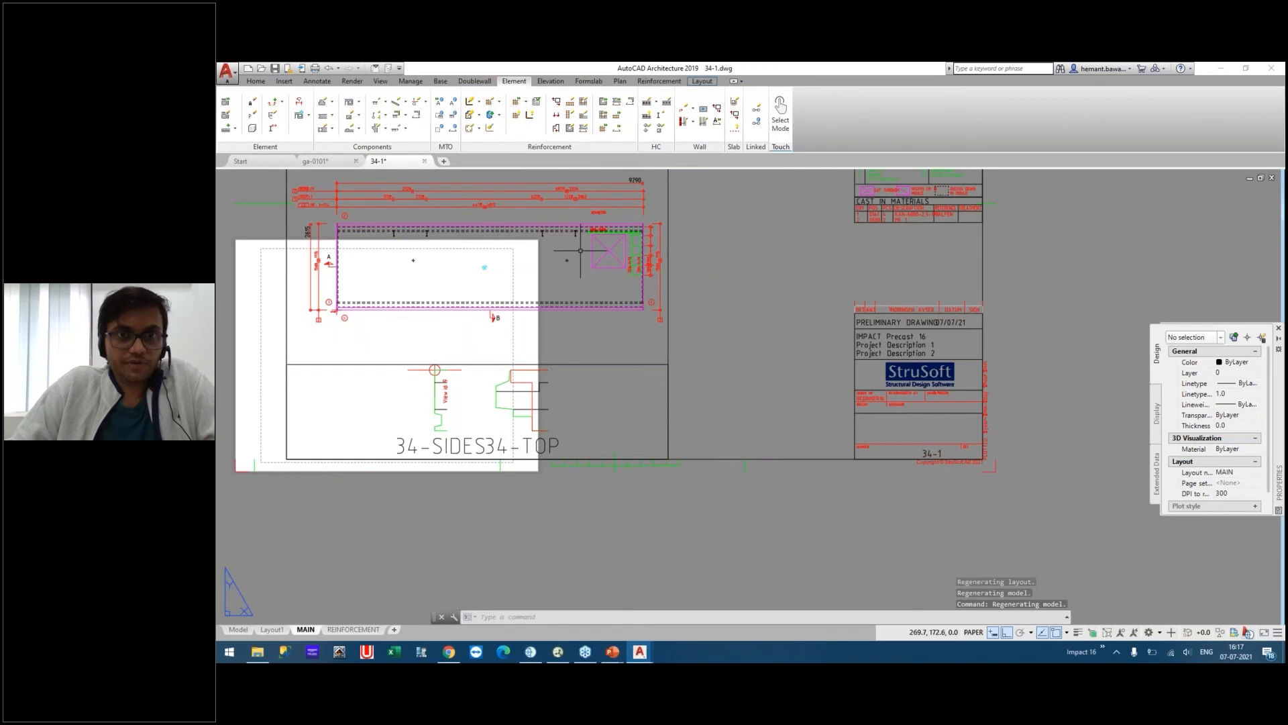
{"action": "middle_click_drag", "start_coordinate": [574, 250], "coordinate": [530, 443]}
{"action": "scroll", "coordinate": [673, 220], "scroll_direction": "down", "scroll_amount": 2}
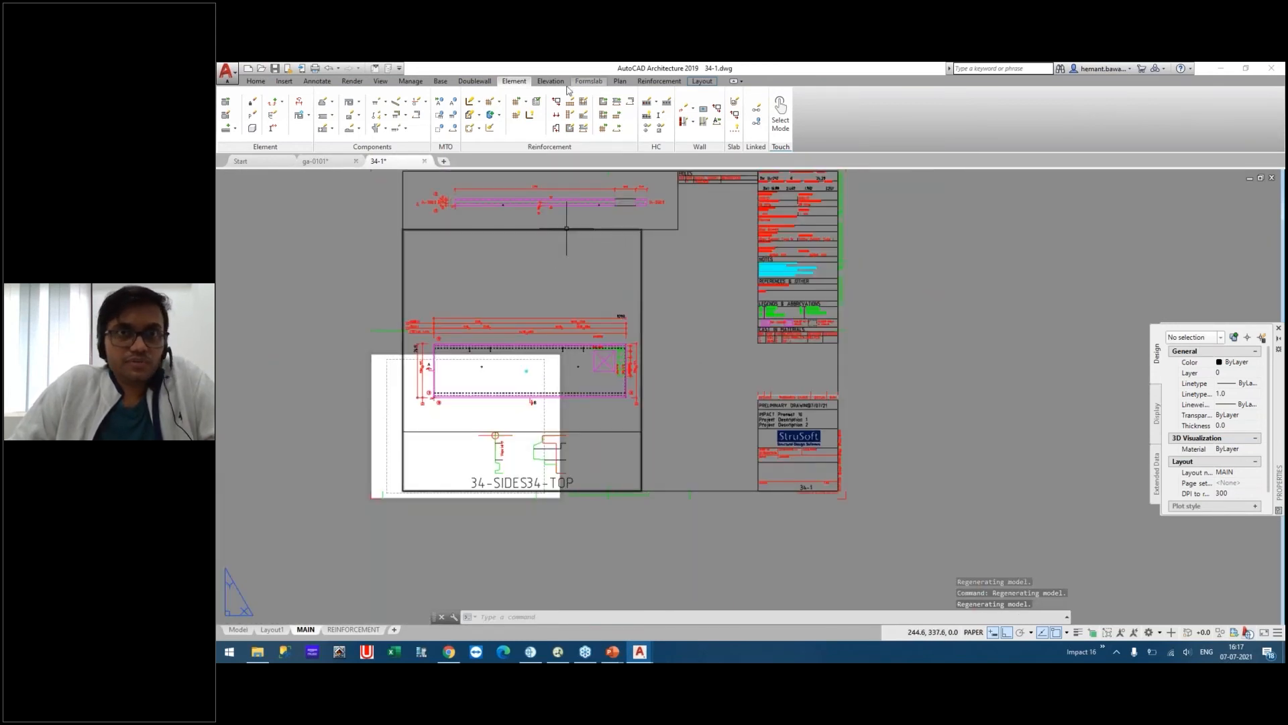
Create a View02 (Section) viewport about 146 wide and 272 high beside the elevation viewport, with Align and Scale to fit turned on.
{"action": "left_click", "coordinate": [441, 81]}
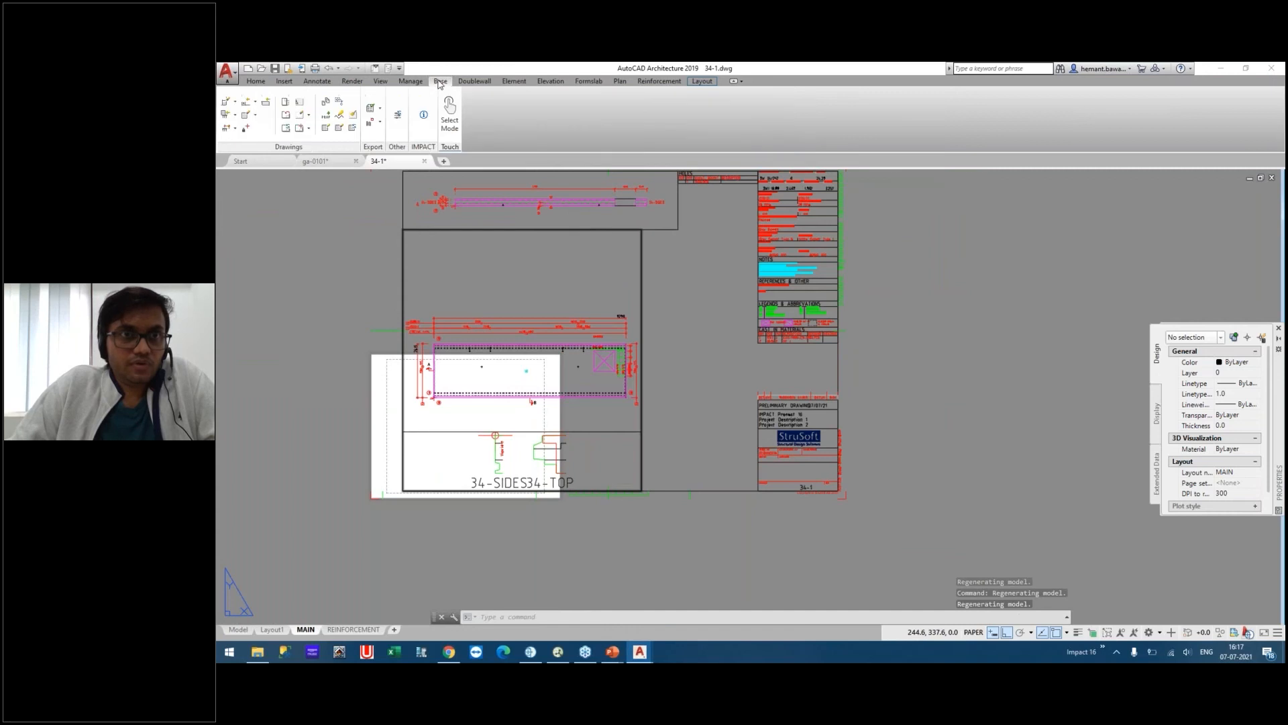
{"action": "left_click", "coordinate": [309, 117]}
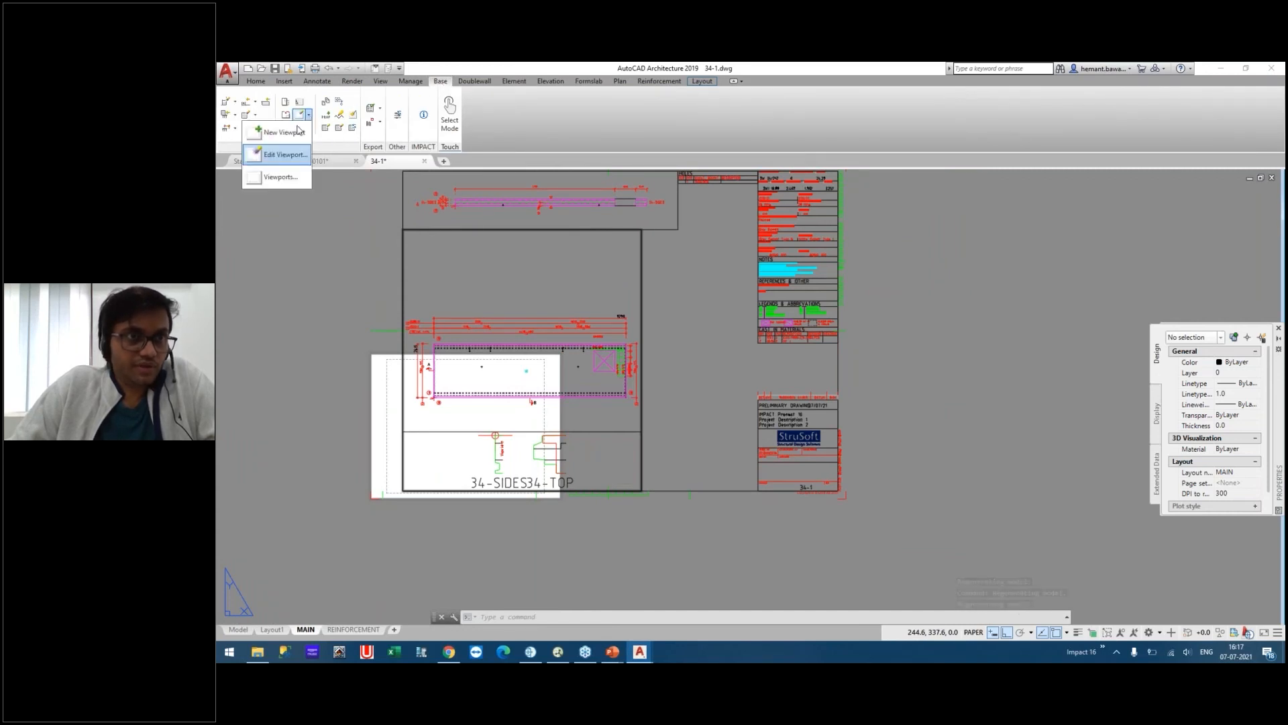
{"action": "left_click", "coordinate": [279, 130]}
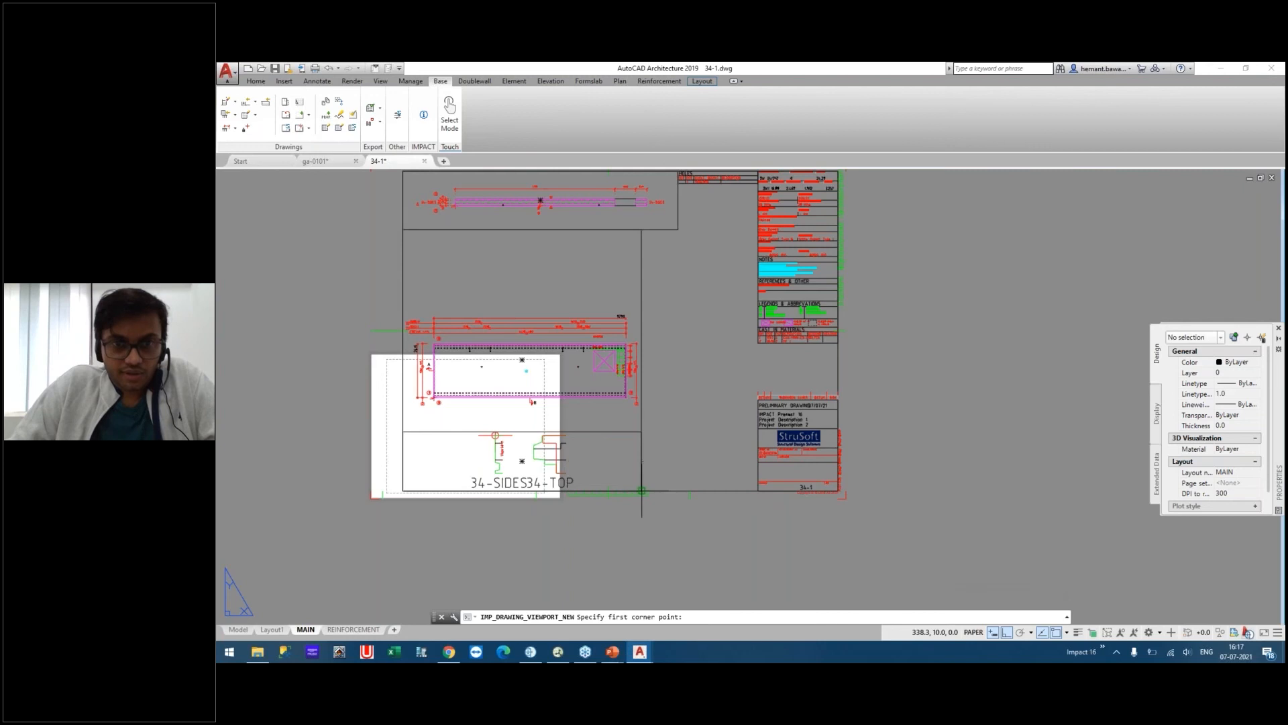
{"action": "left_click", "coordinate": [642, 490]}
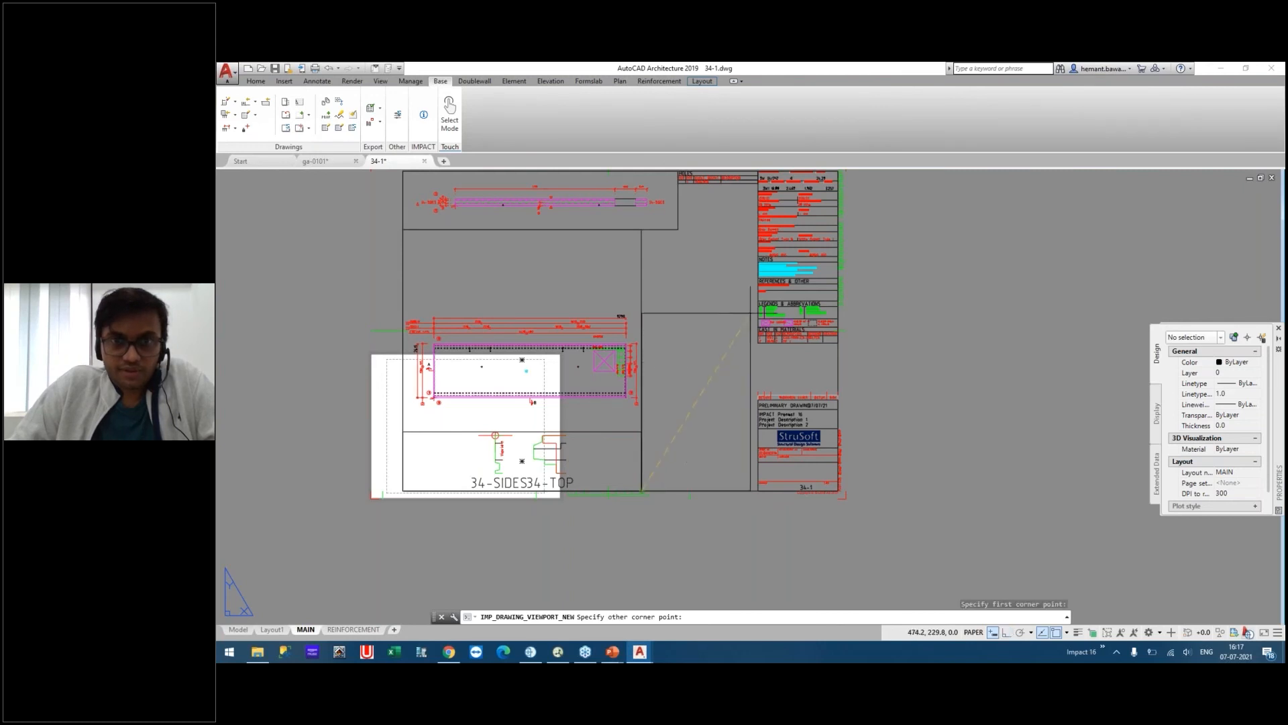
{"action": "left_click", "coordinate": [755, 273]}
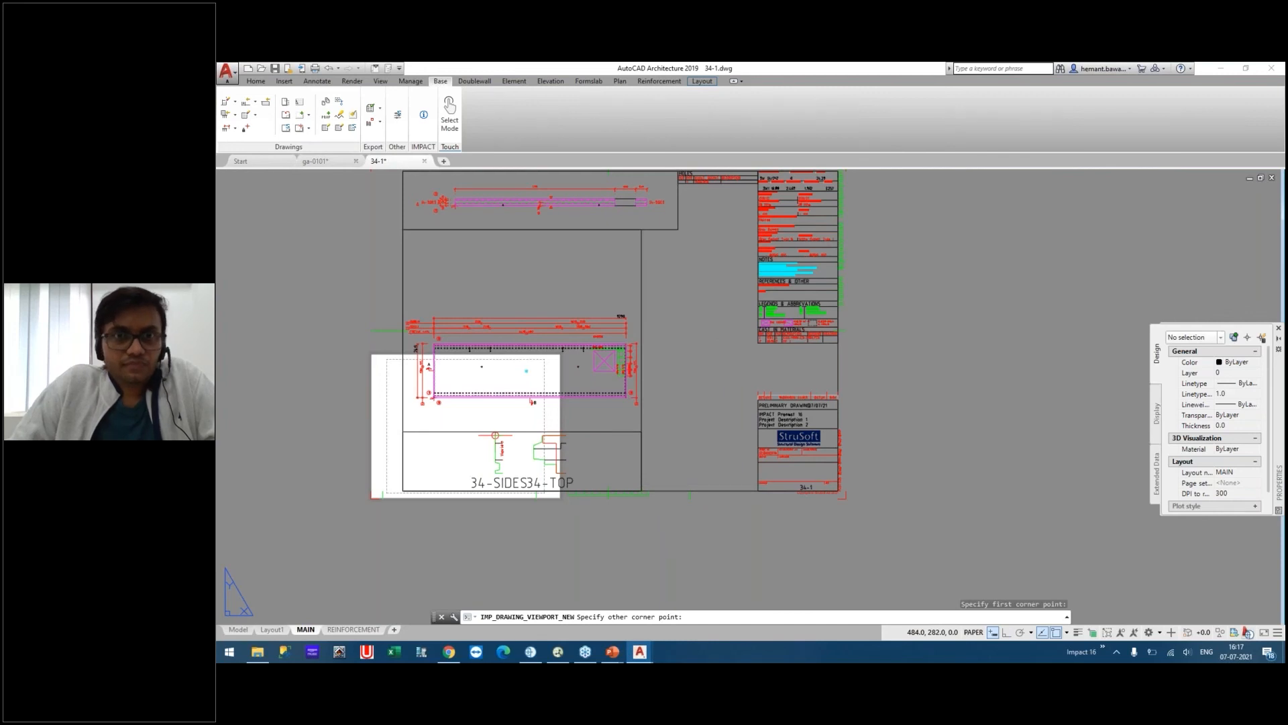
{"action": "left_click", "coordinate": [683, 289]}
{"action": "left_click", "coordinate": [553, 307]}
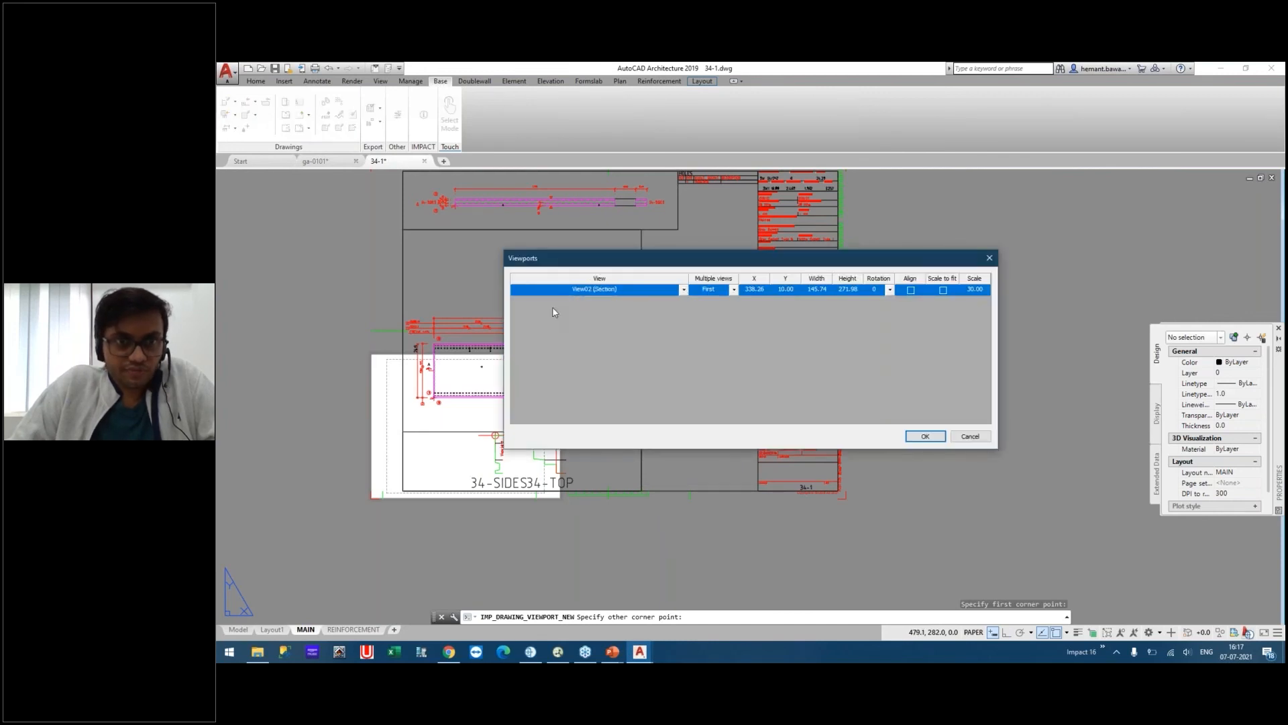
{"action": "left_click_drag", "start_coordinate": [904, 259], "coordinate": [712, 188]}
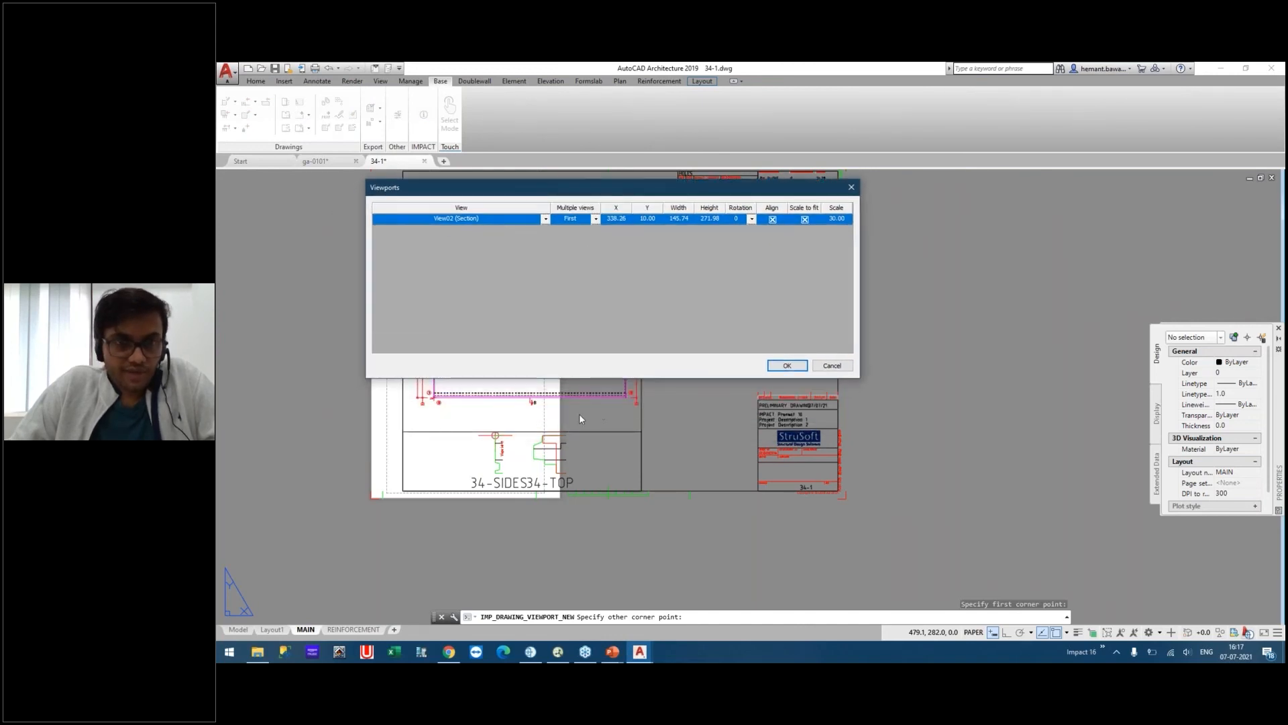
{"action": "left_click_drag", "start_coordinate": [648, 182], "coordinate": [738, 124]}
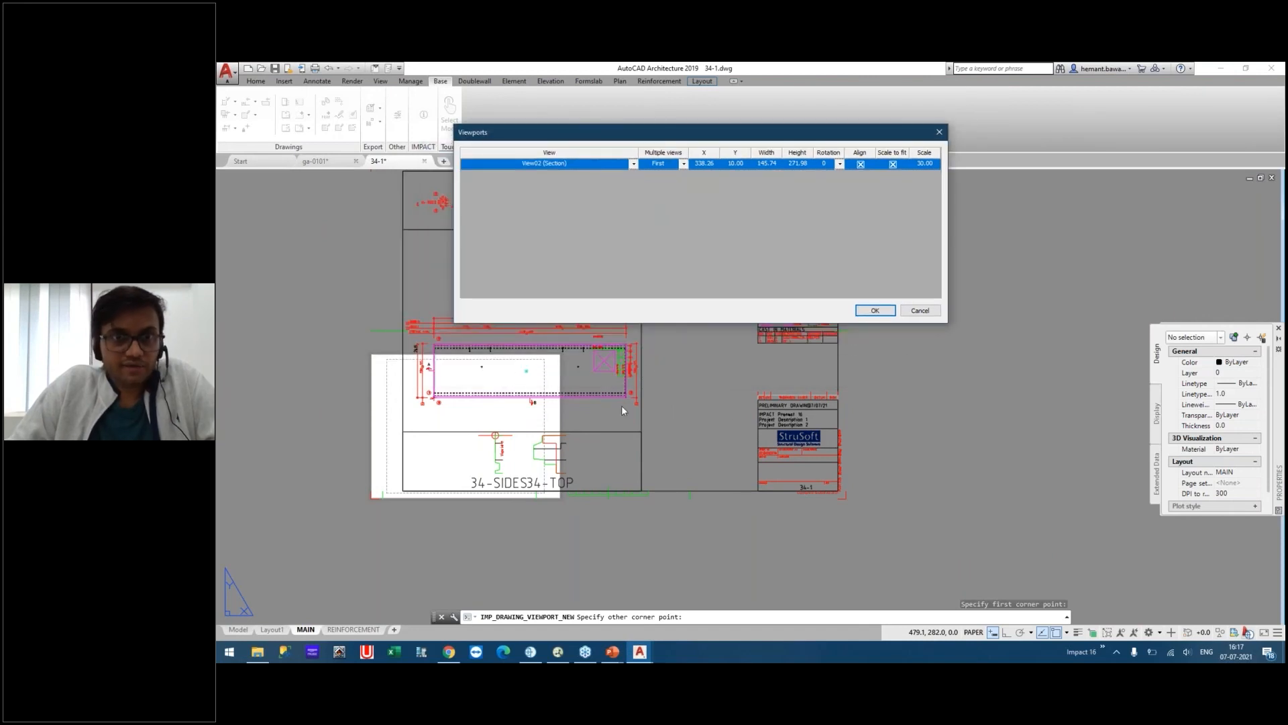
{"action": "left_click", "coordinate": [868, 312]}
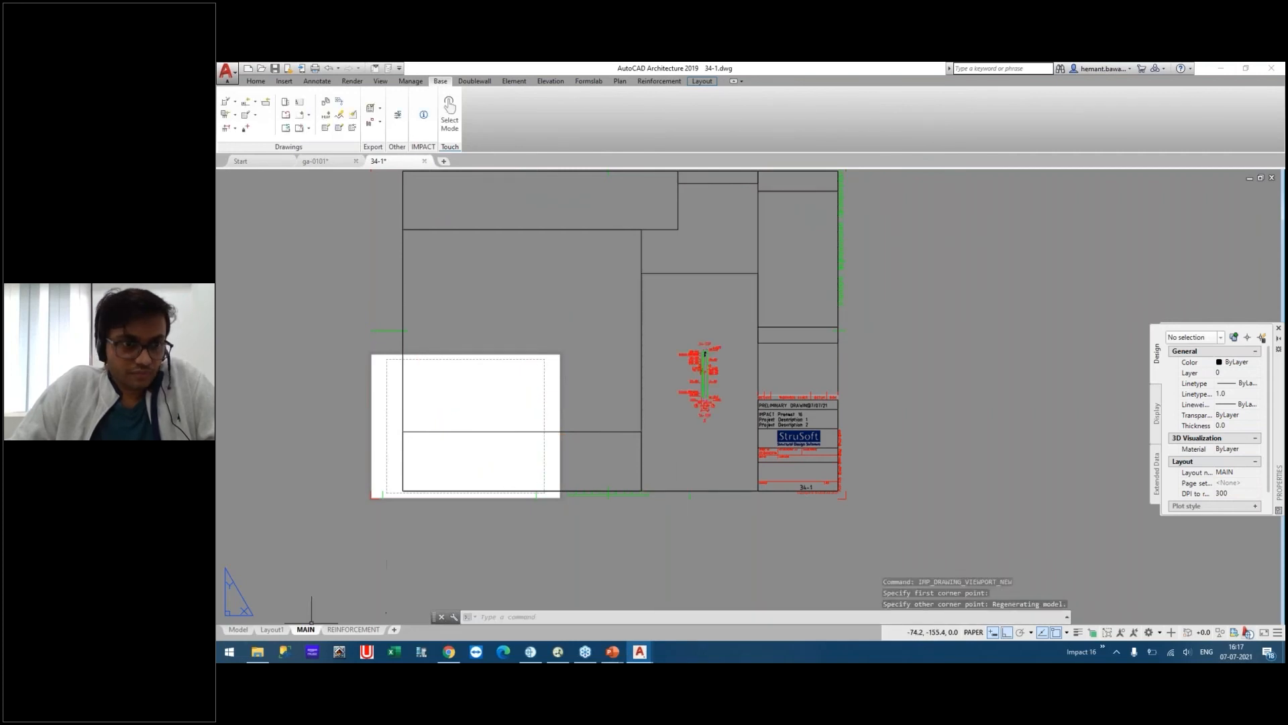
{"action": "left_click", "coordinate": [238, 630]}
{"action": "left_click", "coordinate": [306, 630]}
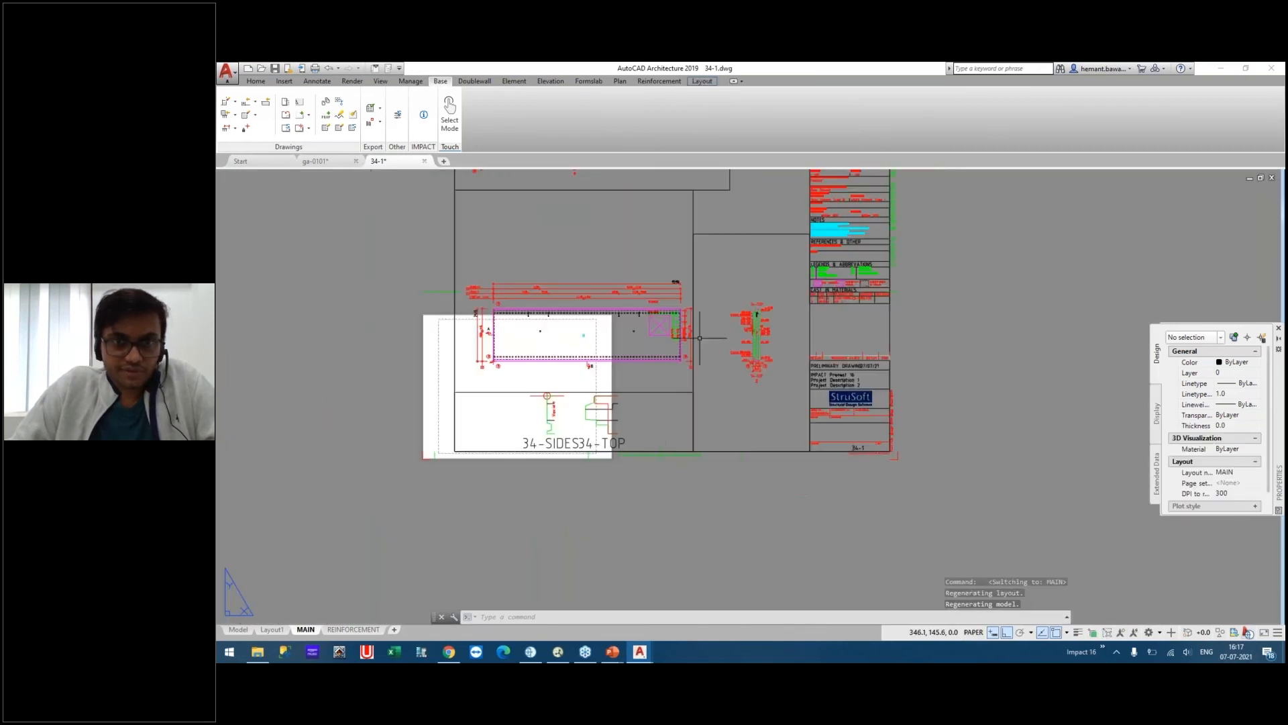
Draw horizontal construction lines through the wall elevation's top and bottom edges to check the section's alignment.
{"action": "scroll", "coordinate": [700, 337], "scroll_direction": "up", "scroll_amount": 2}
{"action": "key", "text": "Escape"}
{"action": "key", "text": "Escape"}
{"action": "key", "text": "Escape"}
{"action": "type", "text": "xh"}
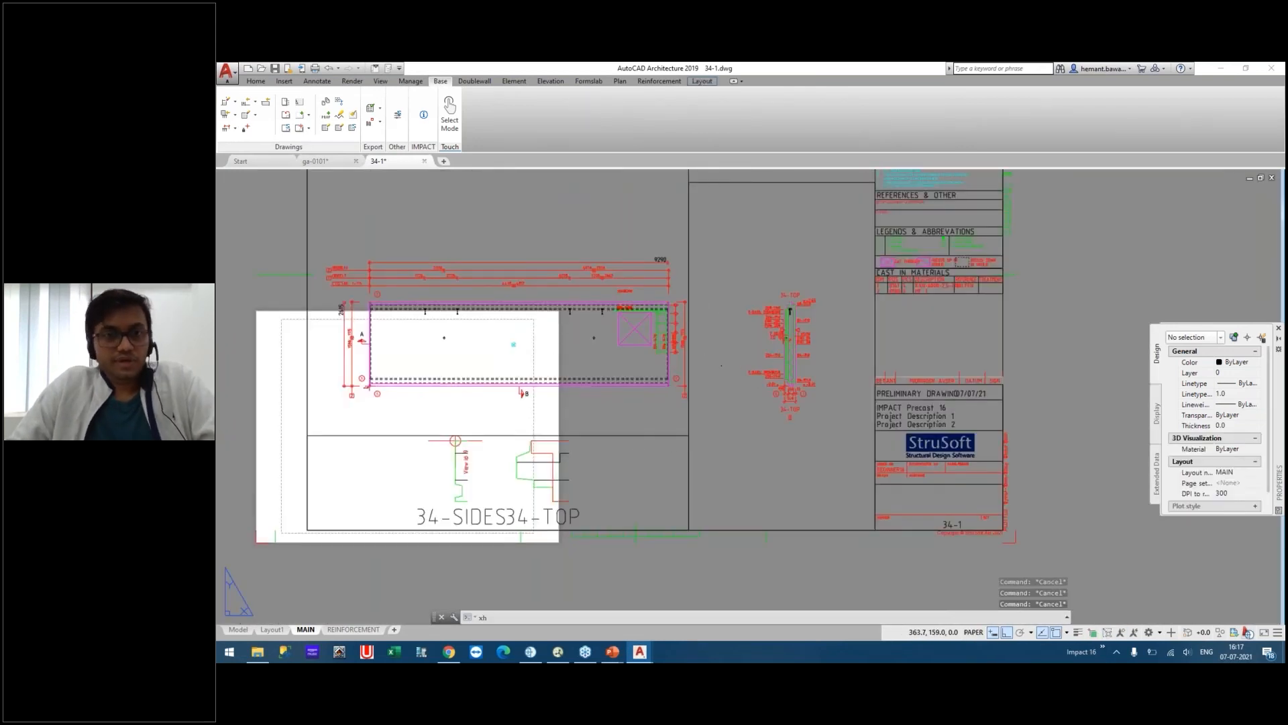
{"action": "key", "text": "Return"}
{"action": "scroll", "coordinate": [618, 385], "scroll_direction": "up", "scroll_amount": 6}
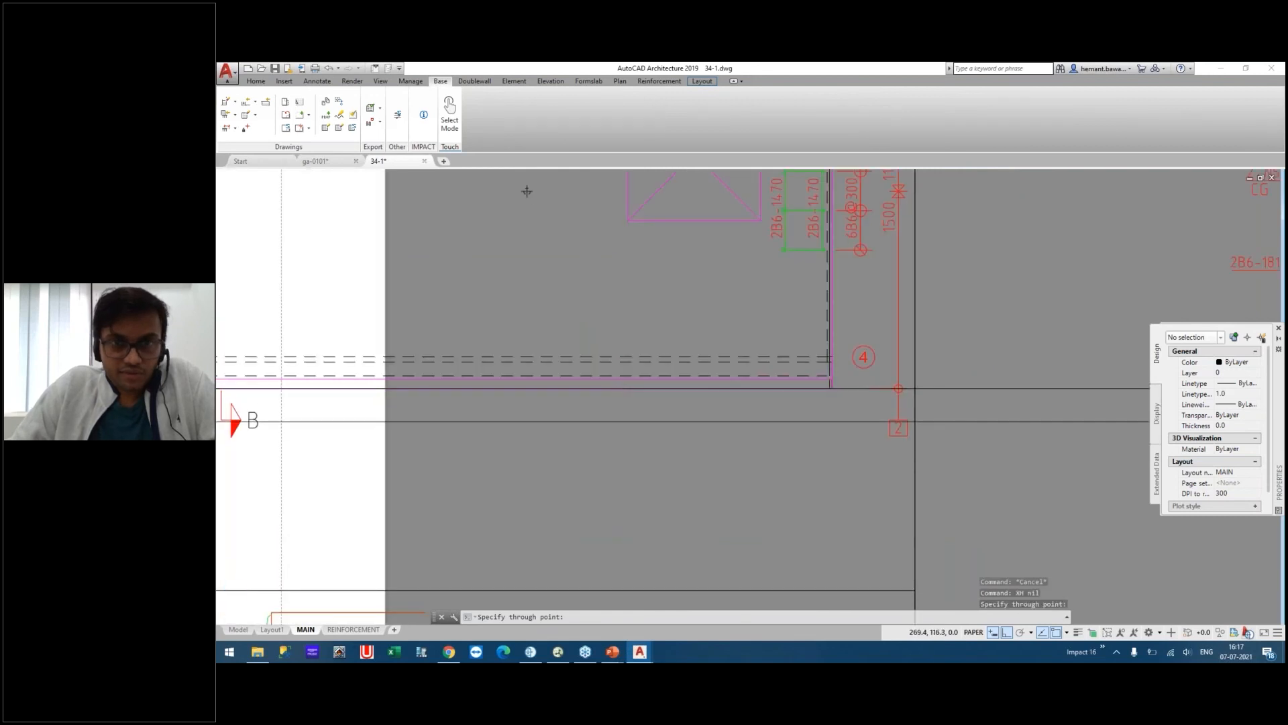
{"action": "scroll", "coordinate": [527, 191], "scroll_direction": "down", "scroll_amount": 5}
{"action": "scroll", "coordinate": [824, 433], "scroll_direction": "up", "scroll_amount": 5}
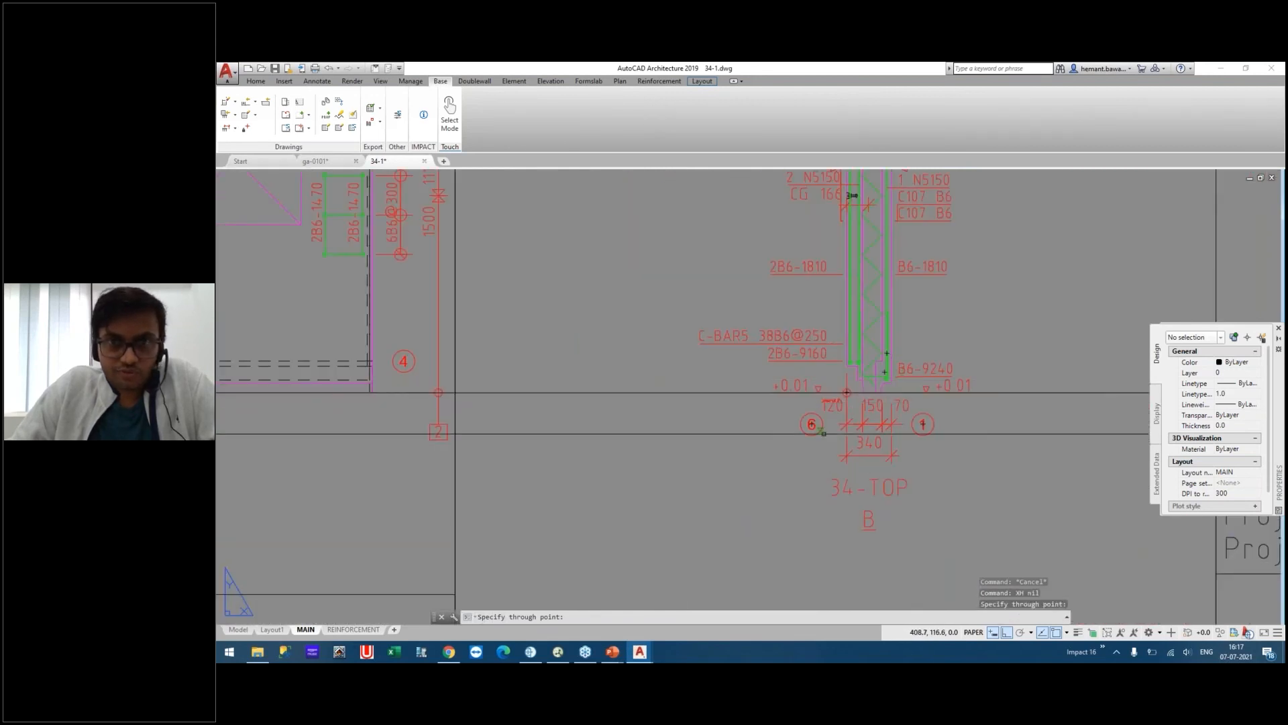
{"action": "scroll", "coordinate": [626, 296], "scroll_direction": "down", "scroll_amount": 3}
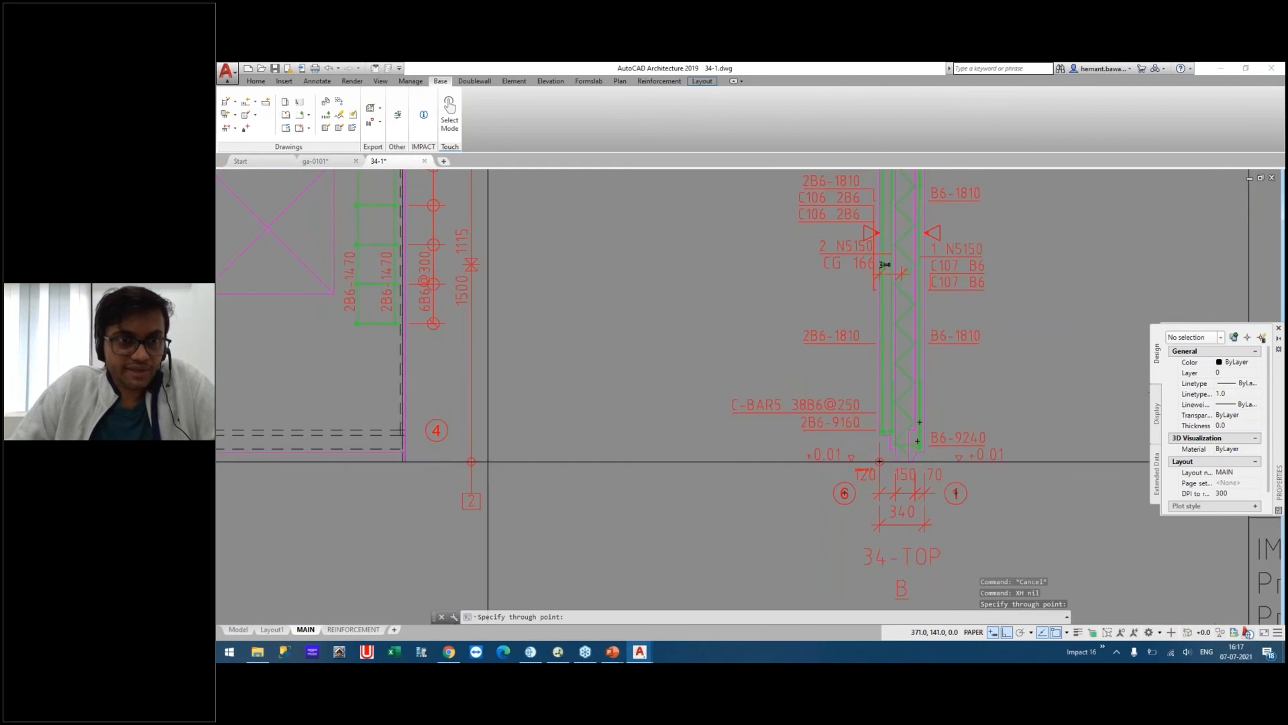
{"action": "left_click", "coordinate": [535, 296]}
{"action": "key", "text": "Escape"}
Create a View08 (Solid) viewport about 206 wide and 111 high above the section, against the title block column, with Scale to fit turned on.
{"action": "middle_click_drag", "start_coordinate": [743, 339], "coordinate": [373, 357]}
{"action": "scroll", "coordinate": [508, 321], "scroll_direction": "down", "scroll_amount": 4}
{"action": "mouse_move", "coordinate": [505, 226]}
{"action": "middle_mouse_down"}
{"action": "mouse_move", "coordinate": [606, 400]}
{"action": "mouse_move", "coordinate": [684, 388]}
{"action": "middle_mouse_up"}
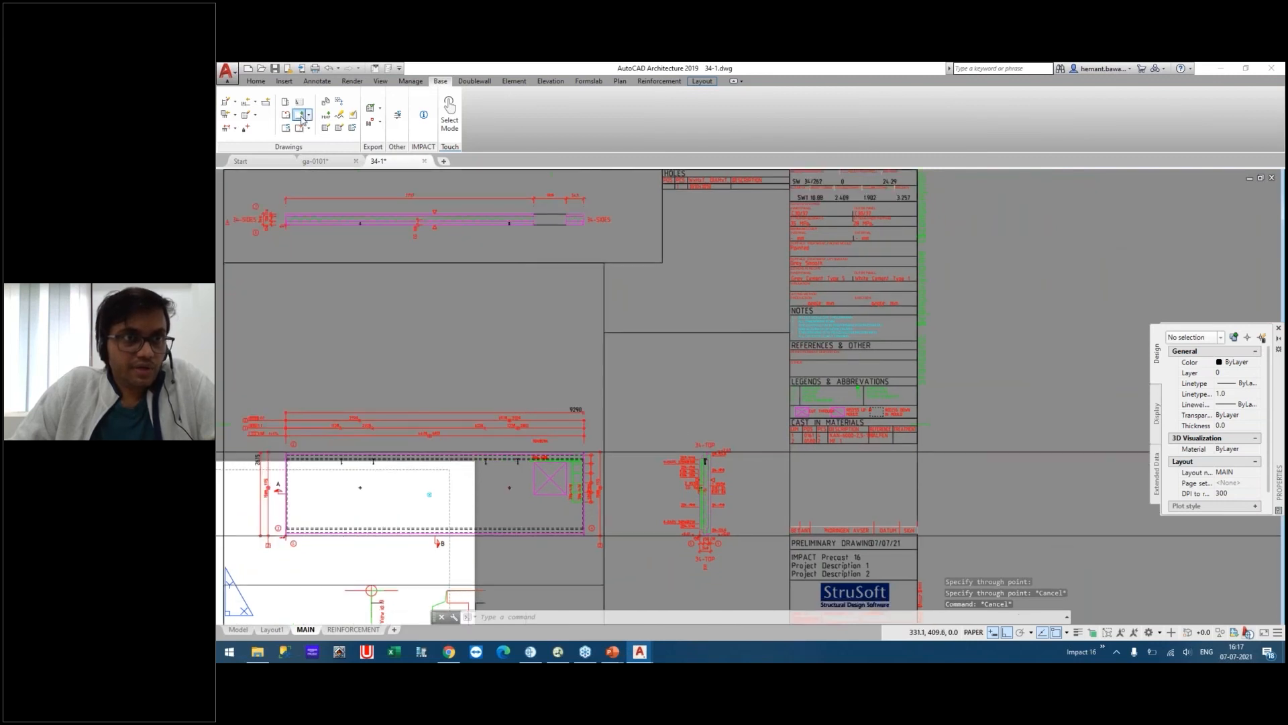
{"action": "left_click", "coordinate": [299, 115]}
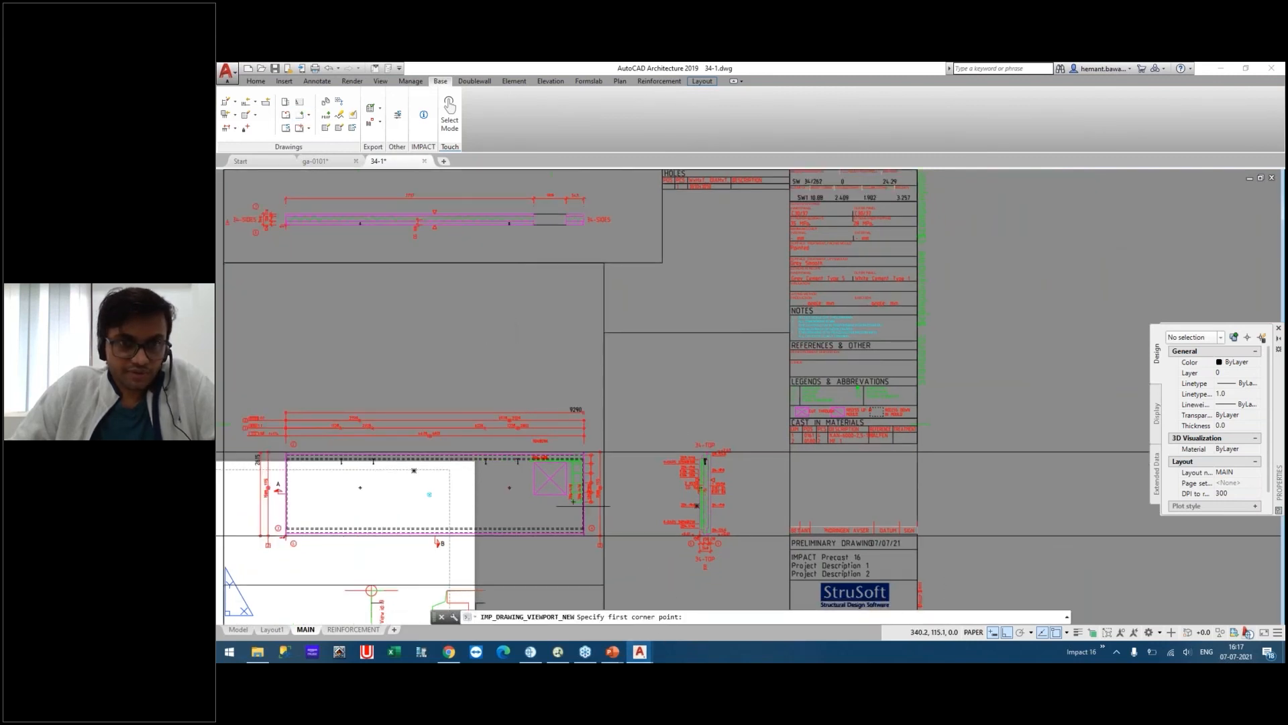
{"action": "left_click", "coordinate": [605, 398]}
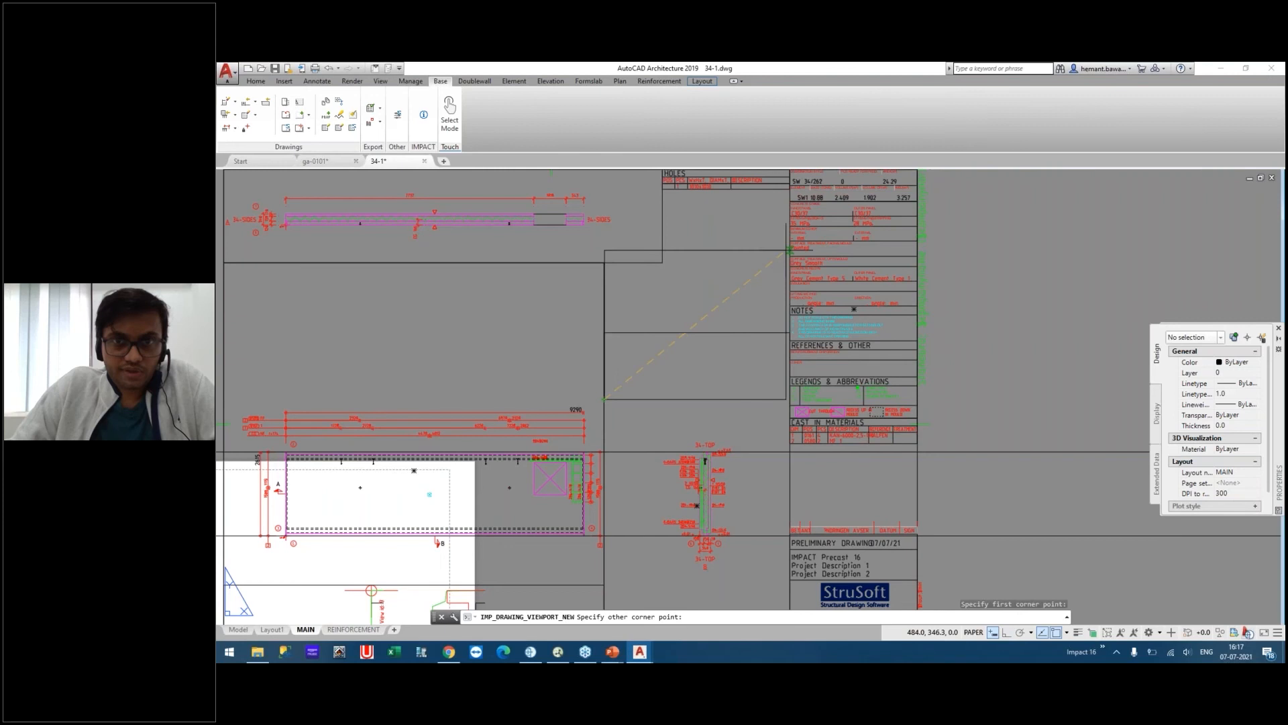
{"action": "key", "text": "Escape"}
{"action": "key", "text": "Return"}
{"action": "left_click", "coordinate": [789, 387]}
{"action": "left_click", "coordinate": [534, 251]}
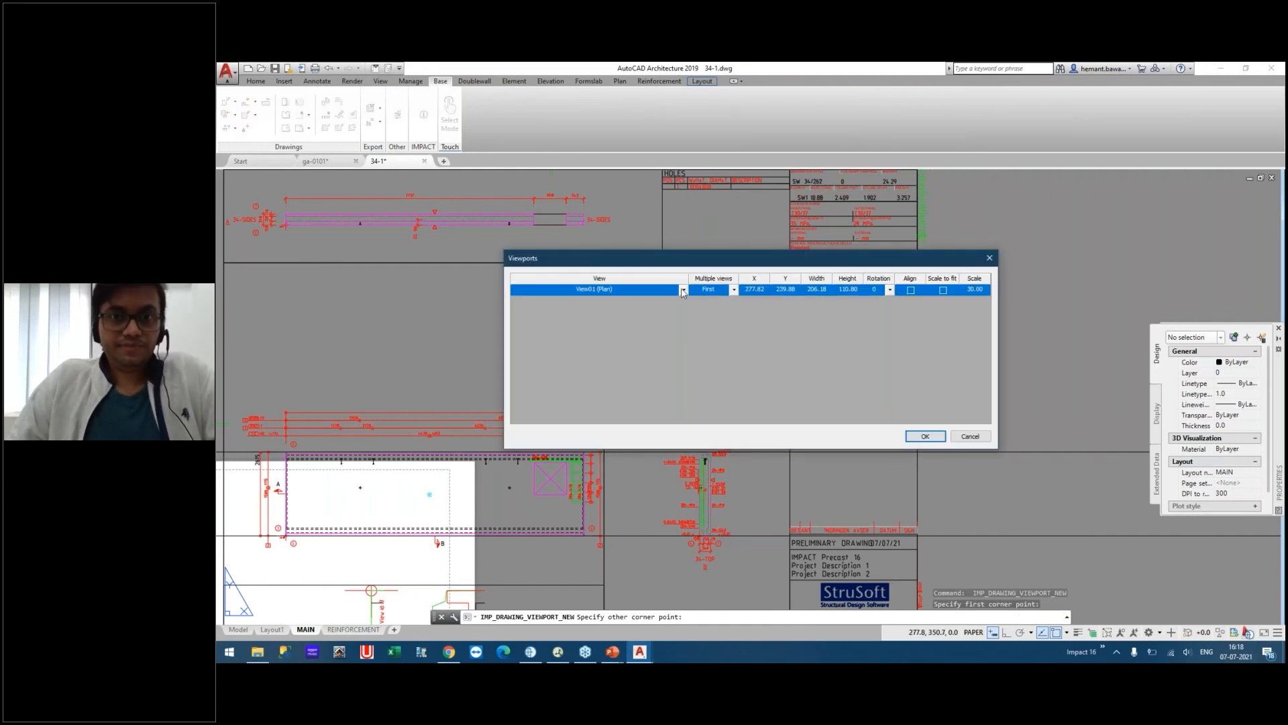
{"action": "left_click", "coordinate": [683, 290]}
{"action": "left_click", "coordinate": [551, 351]}
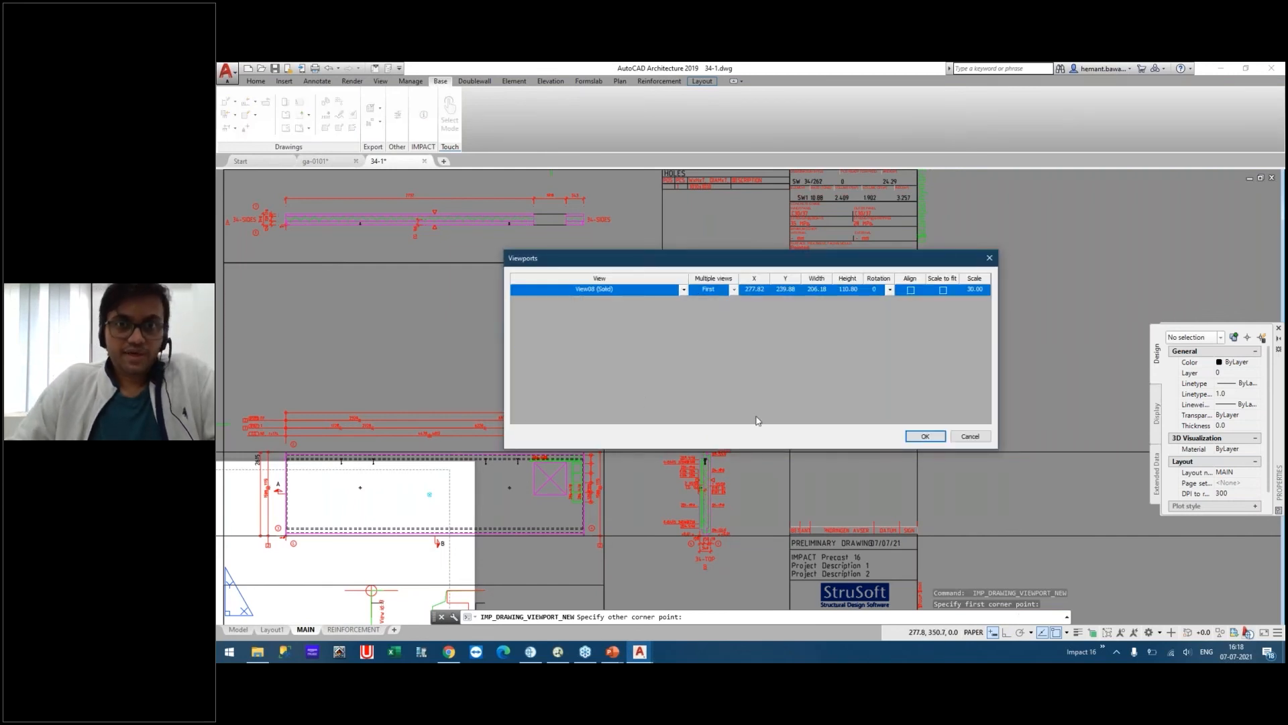
{"action": "left_click_drag", "start_coordinate": [828, 261], "coordinate": [698, 249]}
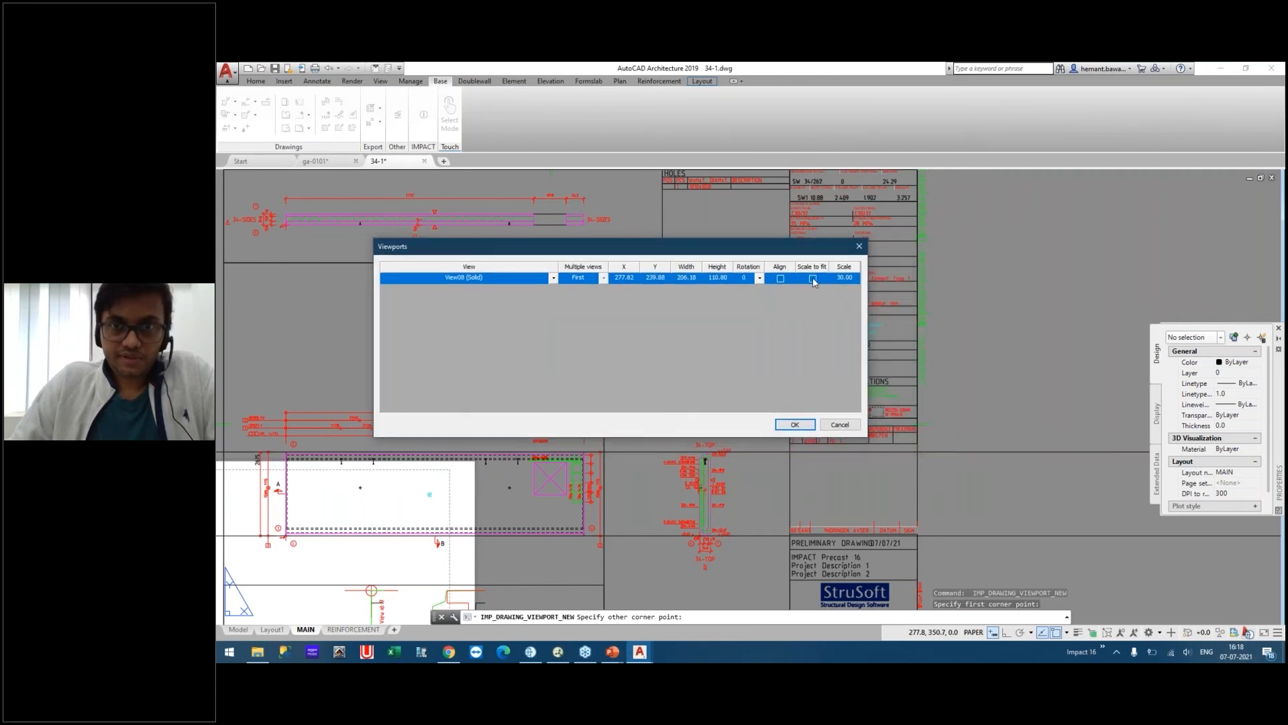
{"action": "left_click", "coordinate": [796, 424]}
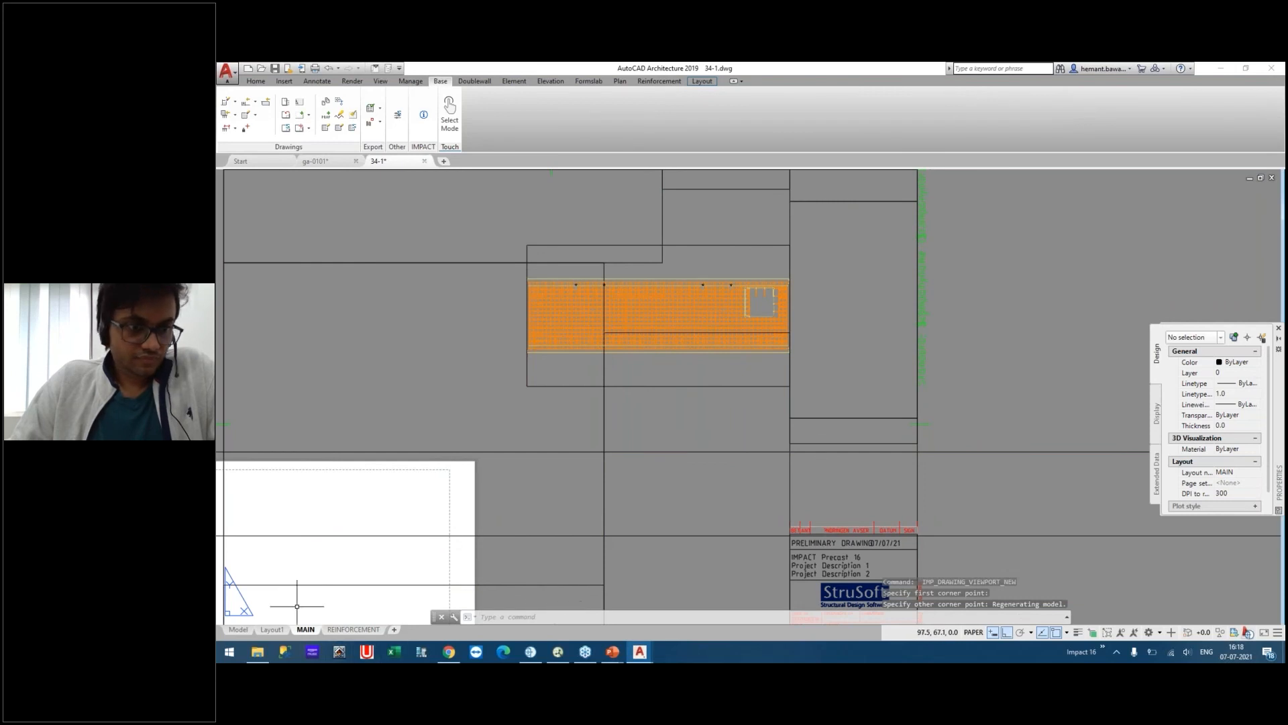
Erase the two horizontal construction lines crossing the wall elevation and section on the MAIN layout.
{"action": "left_click", "coordinate": [238, 630]}
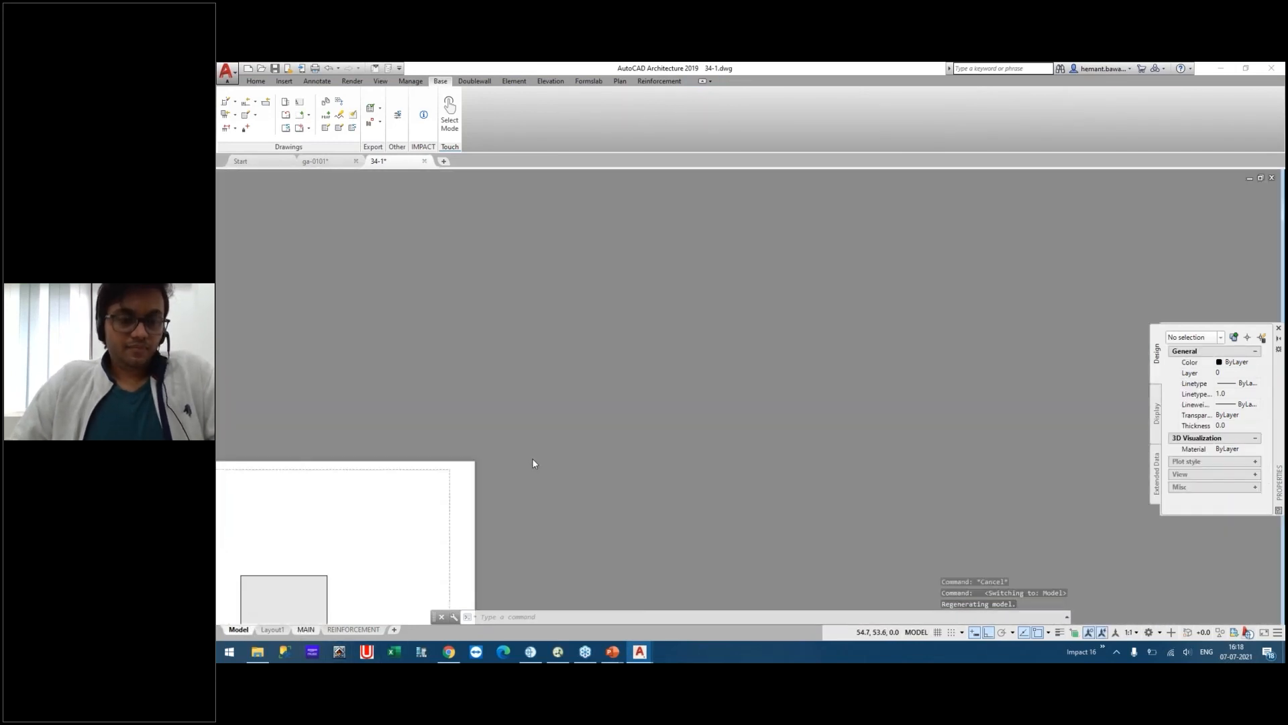
{"action": "scroll", "coordinate": [658, 288], "scroll_direction": "down", "scroll_amount": 2}
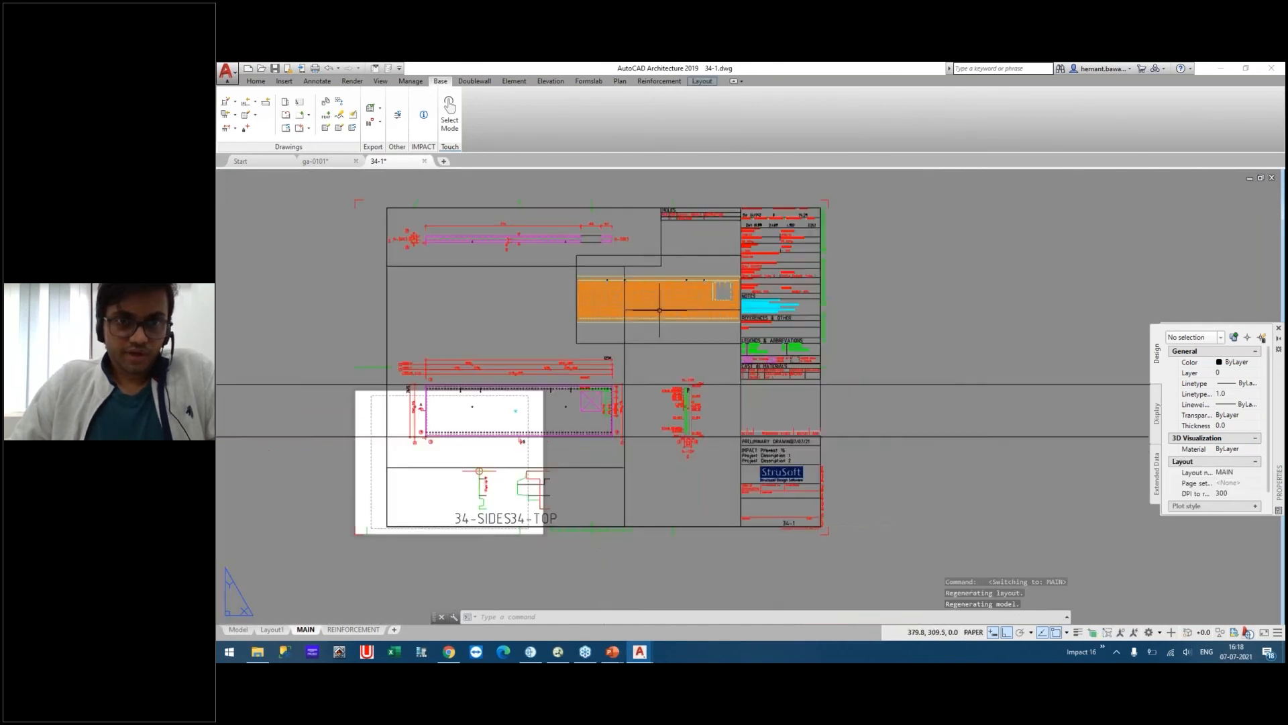
{"action": "mouse_move", "coordinate": [654, 341]}
{"action": "middle_mouse_down"}
{"action": "mouse_move", "coordinate": [861, 388]}
{"action": "mouse_move", "coordinate": [702, 465]}
{"action": "middle_mouse_up"}
{"action": "left_click", "coordinate": [828, 446]}
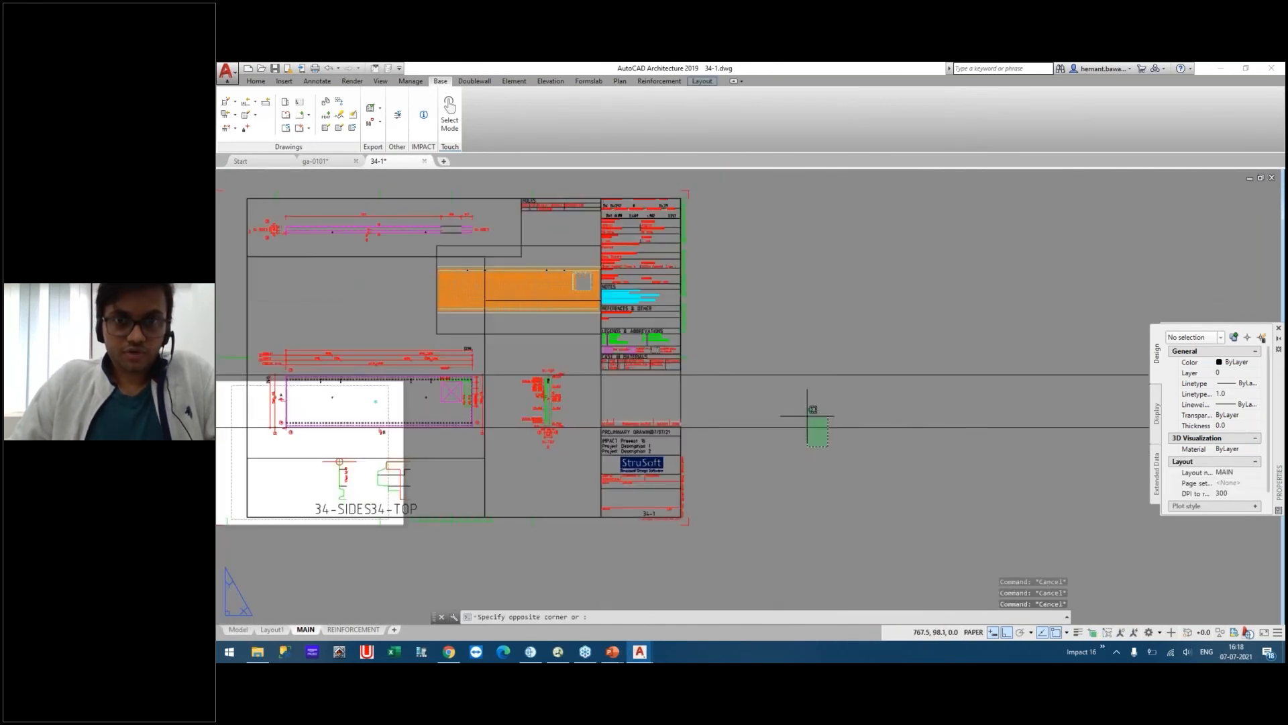
{"action": "left_click", "coordinate": [779, 343]}
{"action": "type", "text": "e"}
{"action": "key", "text": "Return"}
{"action": "key", "text": "Escape"}
{"action": "key", "text": "Escape"}
{"action": "middle_click_drag", "start_coordinate": [501, 312], "coordinate": [610, 322]}
{"action": "scroll", "coordinate": [610, 321], "scroll_direction": "up", "scroll_amount": 2}
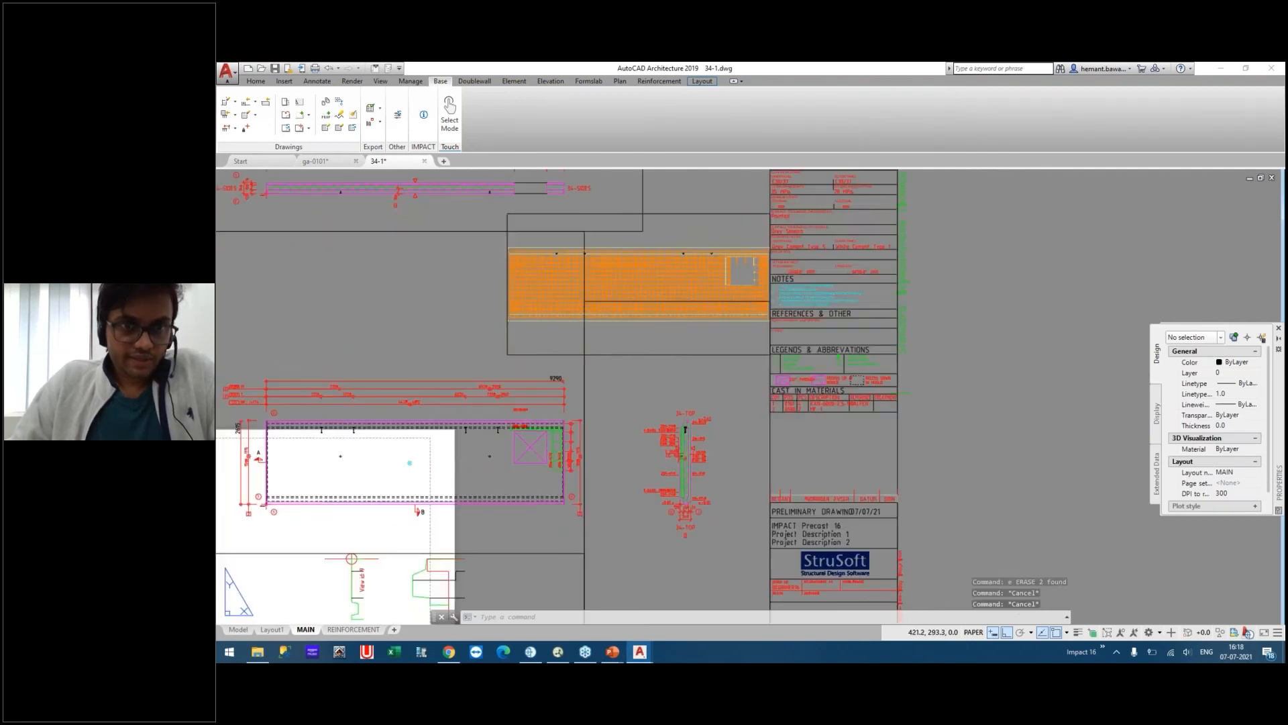
{"action": "middle_click_drag", "start_coordinate": [690, 286], "coordinate": [685, 361]}
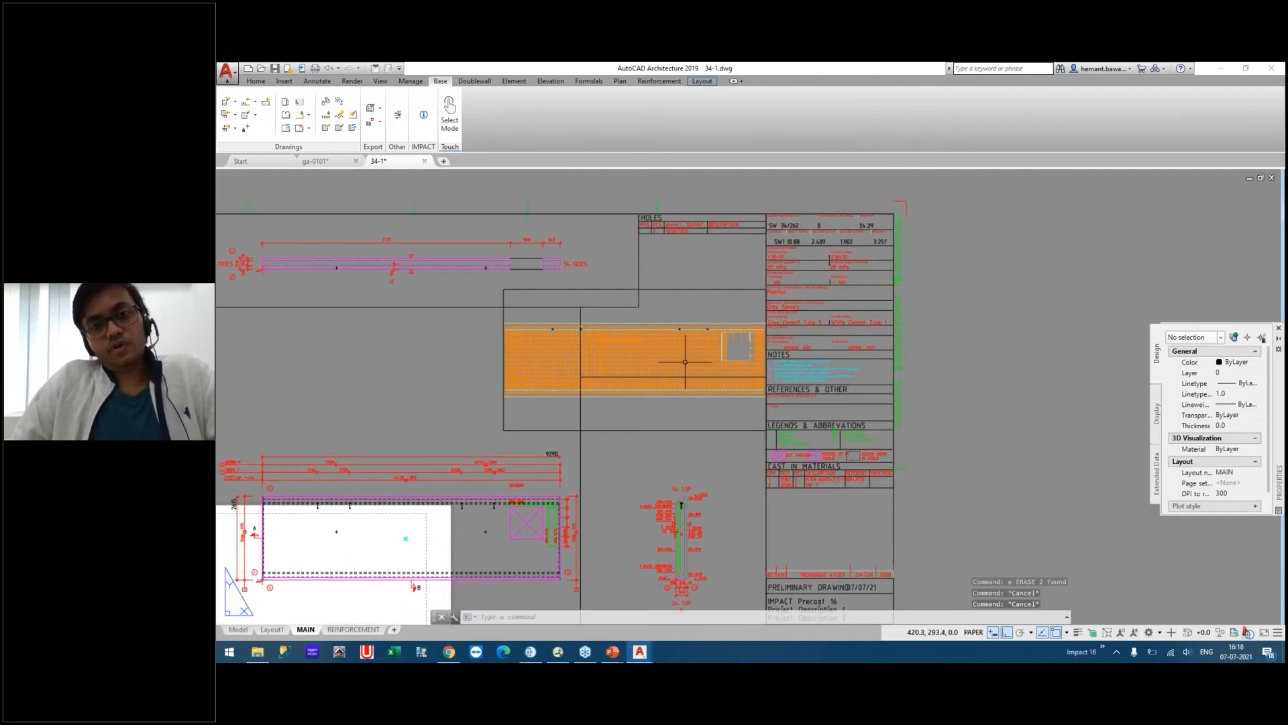
{"action": "middle_click_drag", "start_coordinate": [618, 394], "coordinate": [693, 417]}
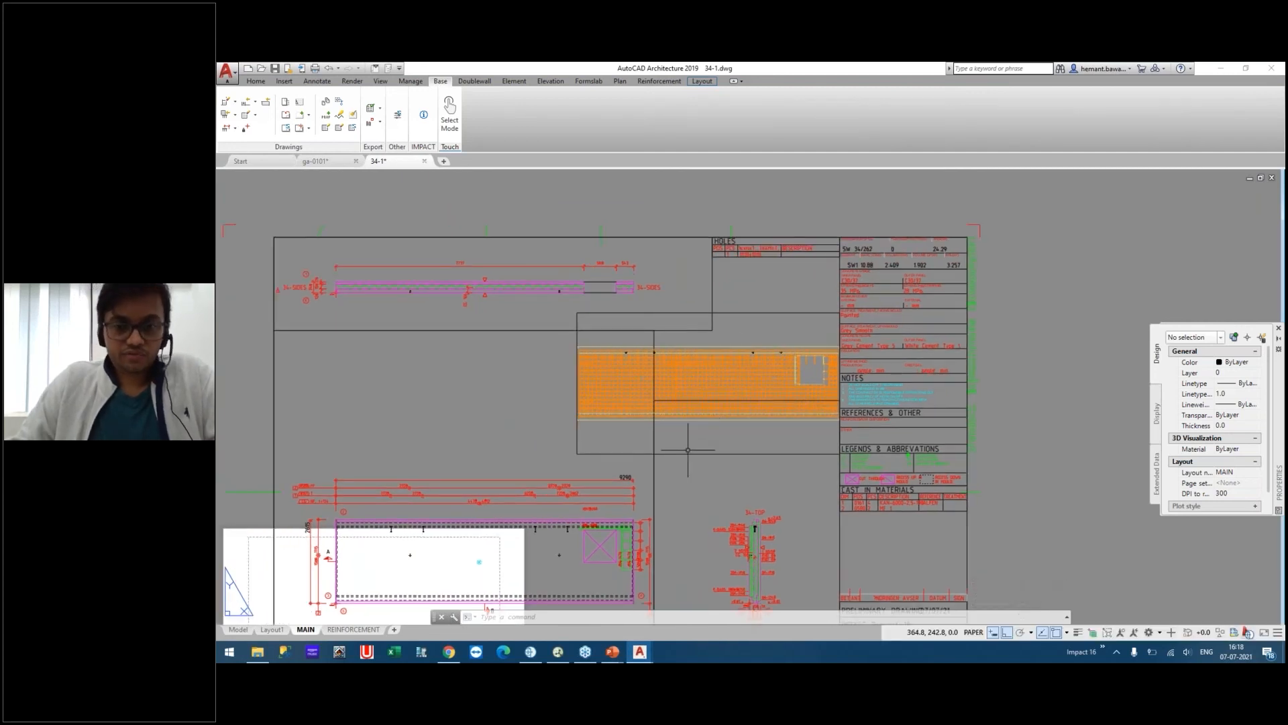
{"action": "key", "text": "super"}
{"action": "key", "text": "super"}
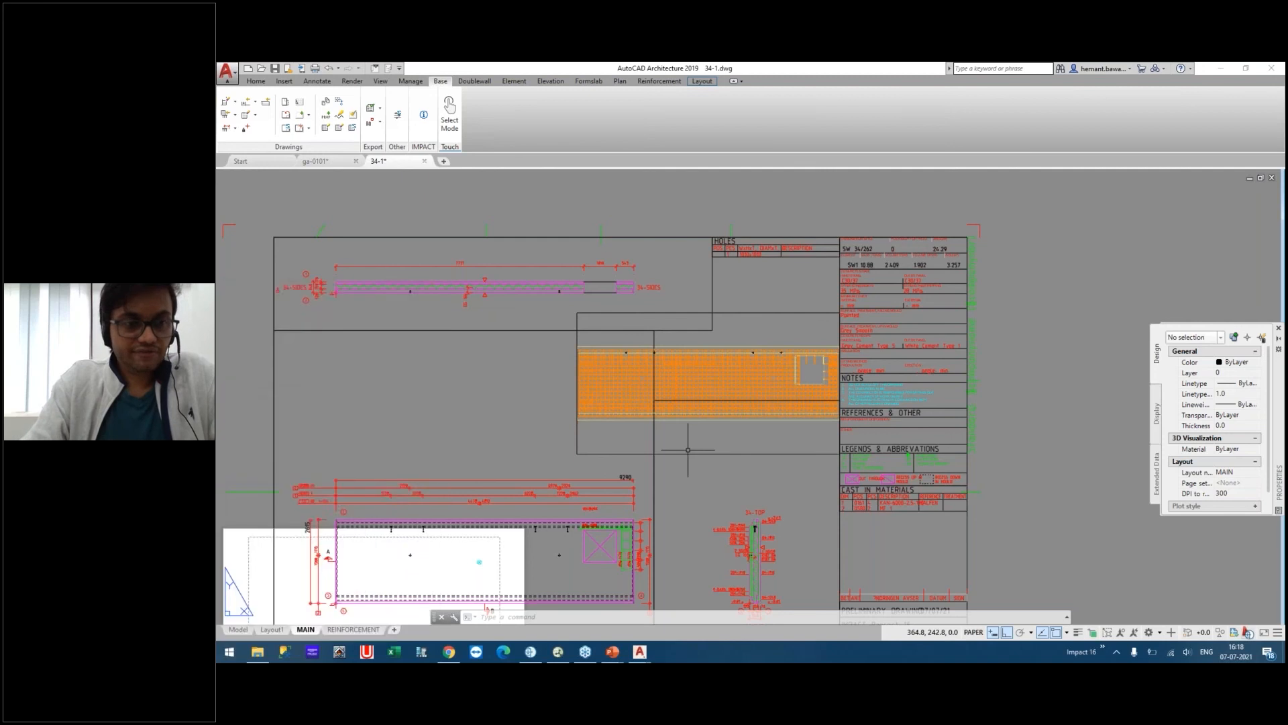
{"action": "key", "text": "super"}
{"action": "type", "text": "sta"}
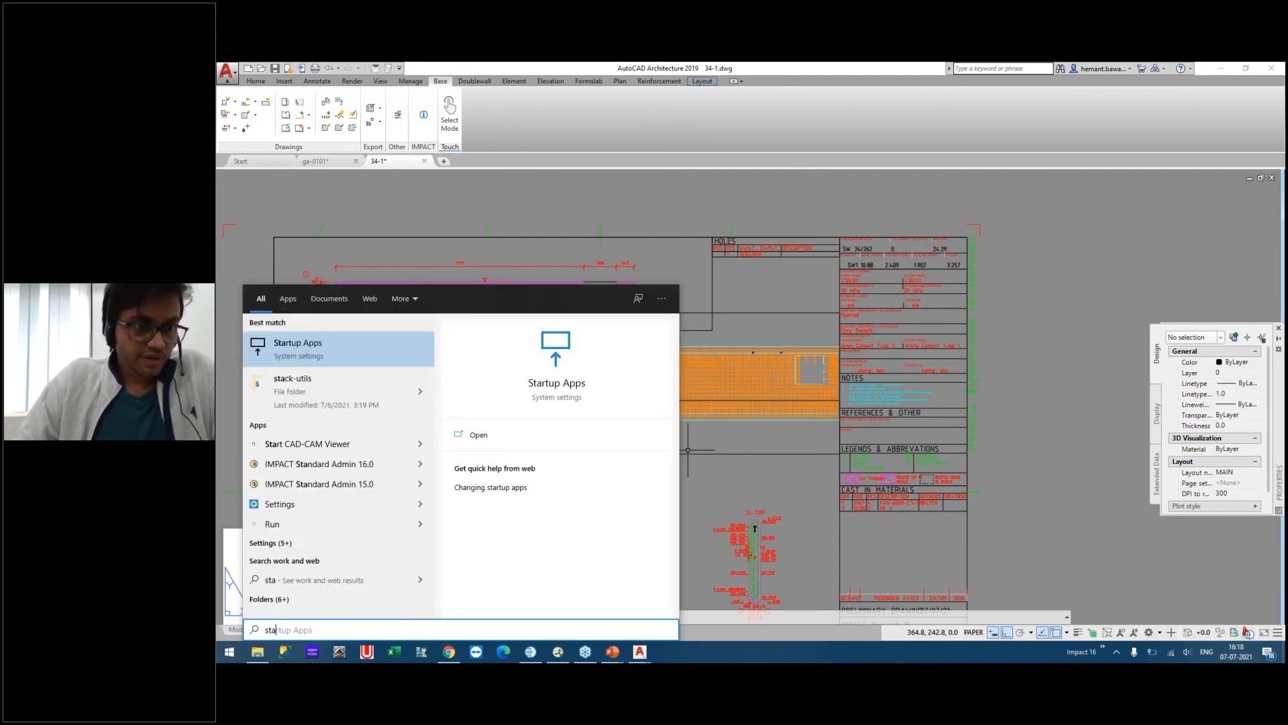
{"action": "key", "text": "Down"}
{"action": "key", "text": "Down"}
{"action": "key", "text": "Down"}
{"action": "key", "text": "Down"}
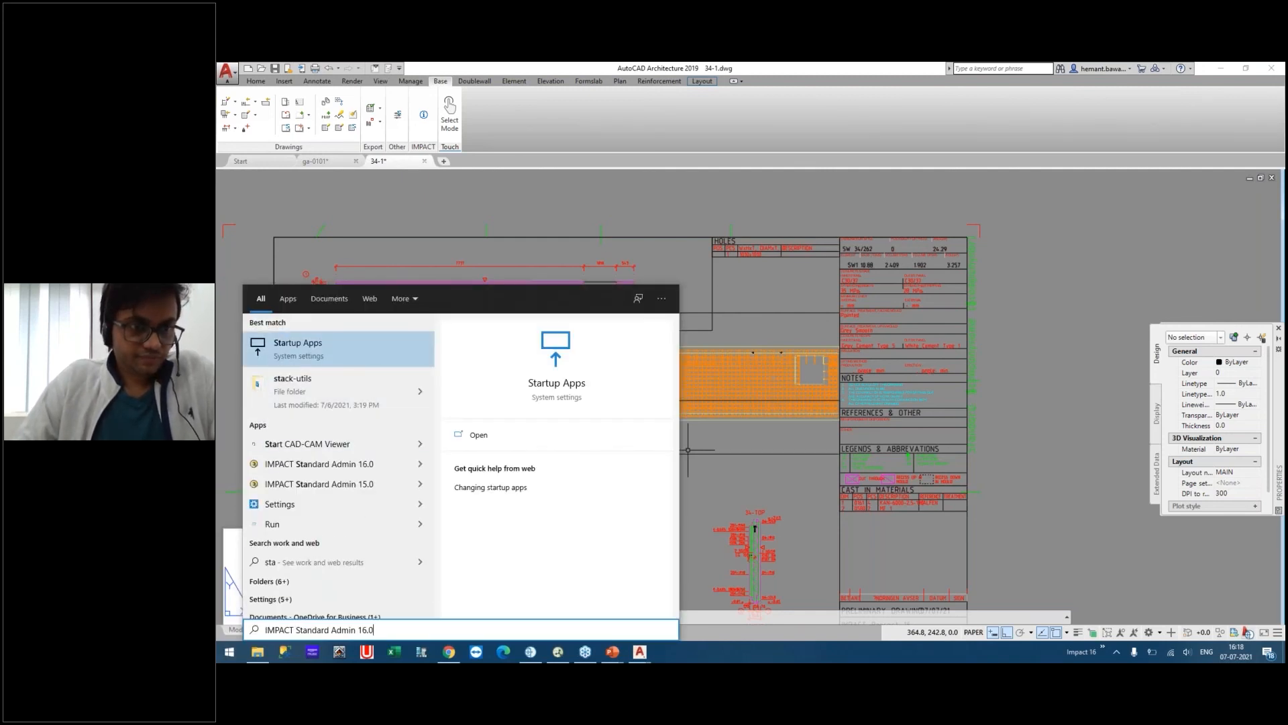
{"action": "key", "text": "Return"}
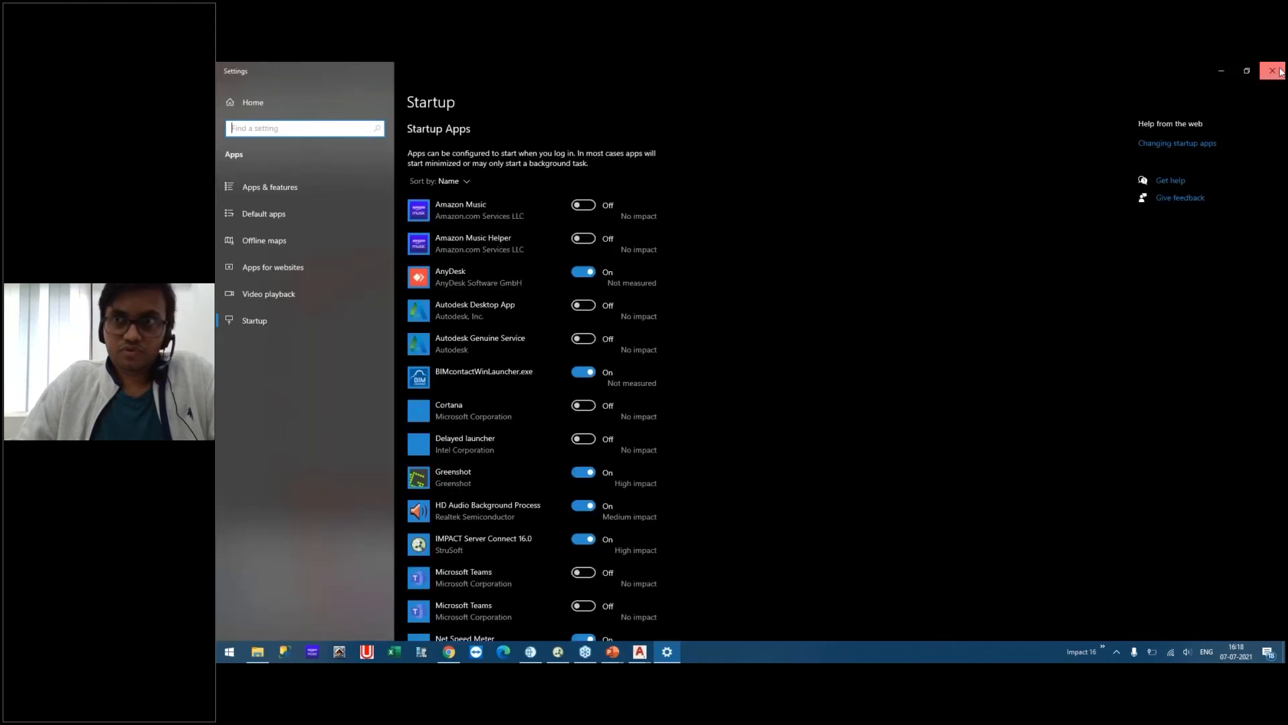
{"action": "left_click", "coordinate": [1272, 70]}
Find IMPACT Standard Admin 16.0 with the system search and launch it.
{"action": "key", "text": "super"}
{"action": "type", "text": "sta"}
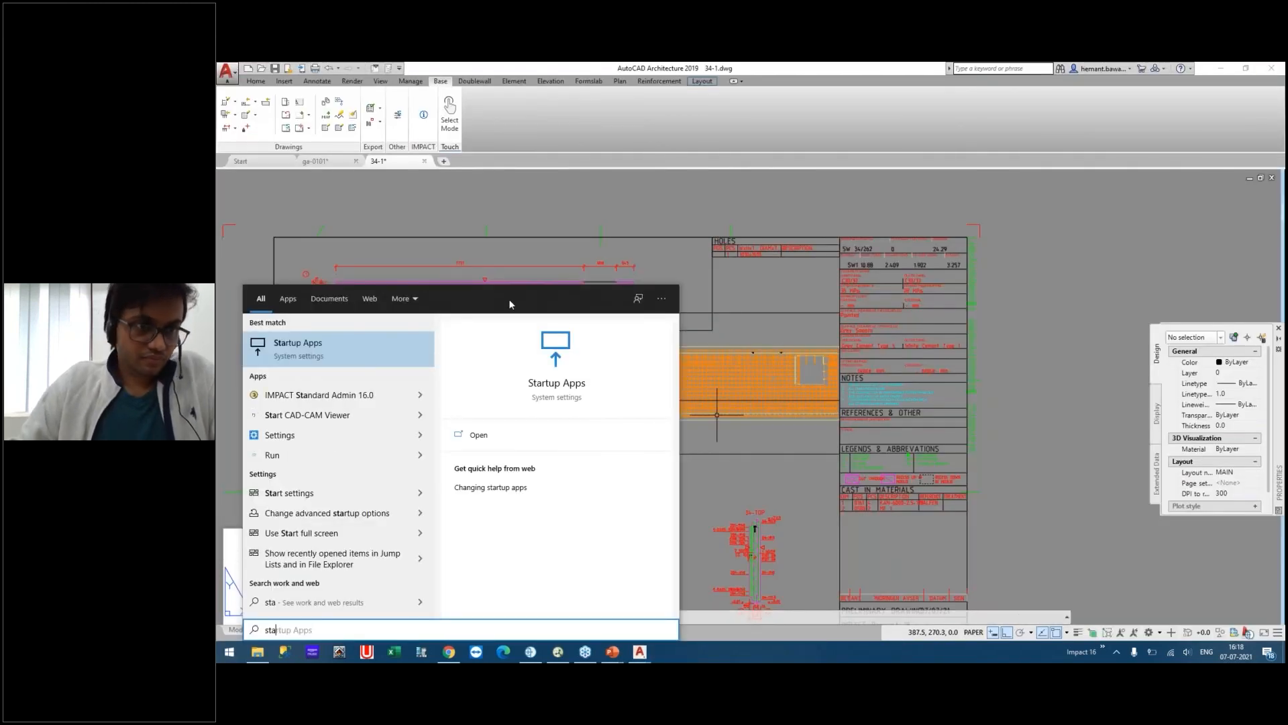
{"action": "left_click", "coordinate": [310, 395]}
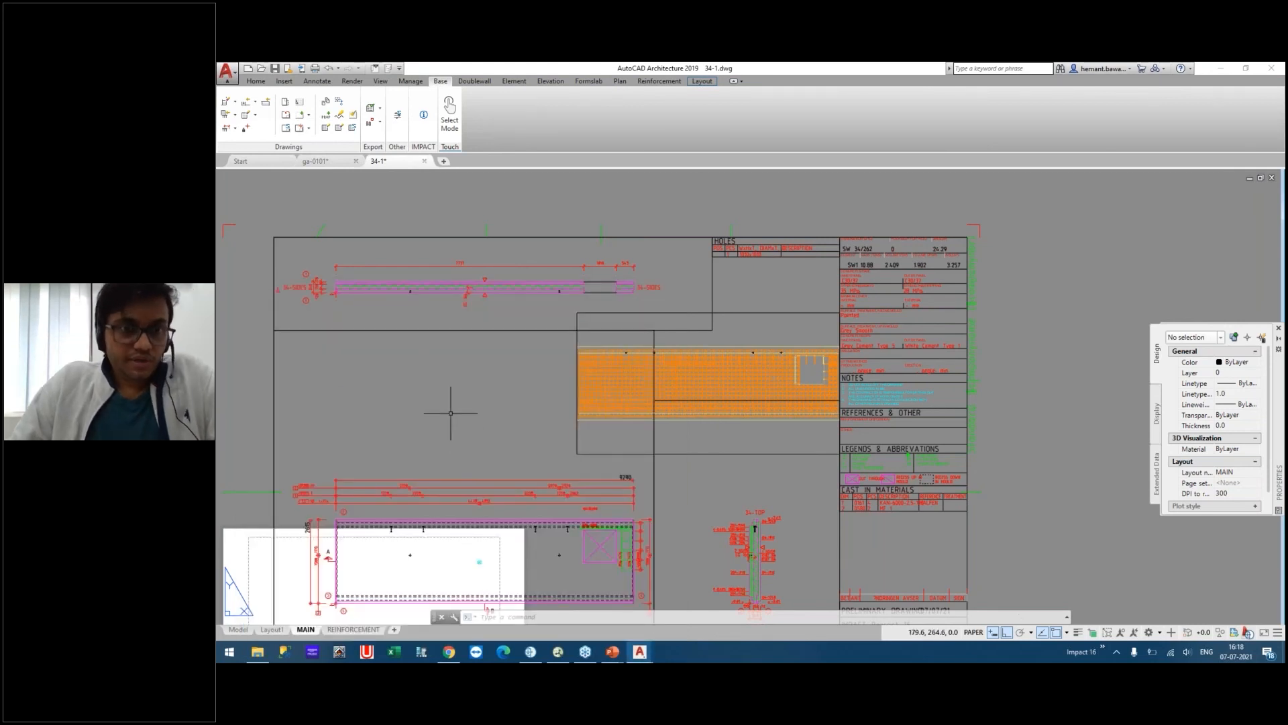
Try to switch drawing 34-1 from the MAIN layout to model space and the REINFORCEMENT layout.
{"action": "middle_click_drag", "start_coordinate": [450, 371], "coordinate": [563, 311]}
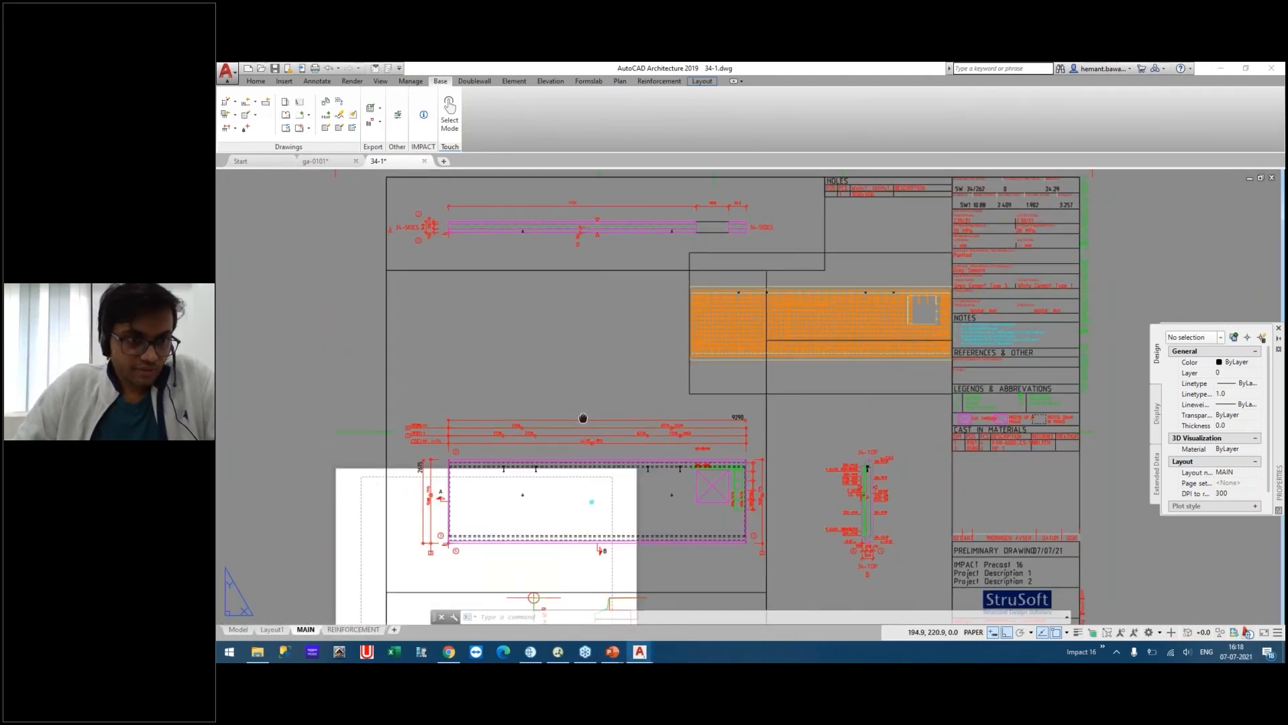
{"action": "middle_click_drag", "start_coordinate": [583, 418], "coordinate": [416, 302]}
{"action": "left_click", "coordinate": [239, 630]}
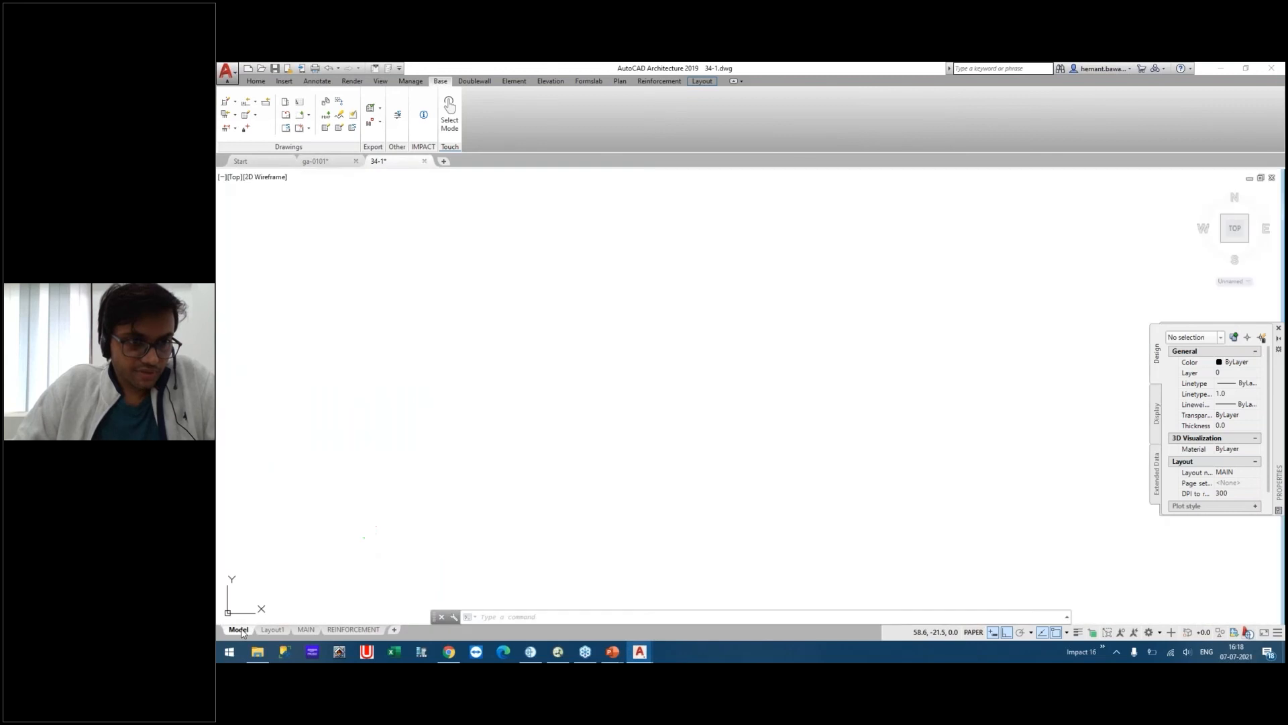
{"action": "left_click", "coordinate": [347, 630]}
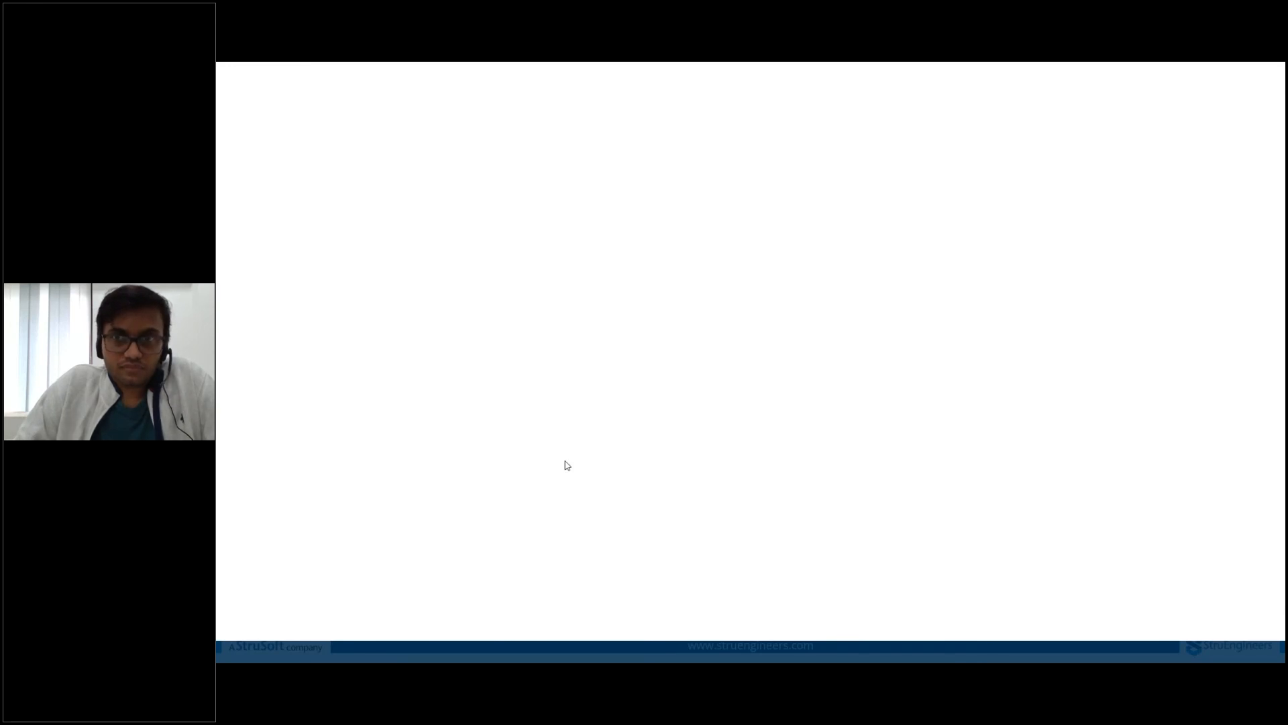
Try to return to drawing 34-1, switch to the PowerPoint slide show at the Agenda slide, and leave it.
{"action": "mouse_move", "coordinate": [640, 655]}
{"action": "left_click", "coordinate": [685, 608]}
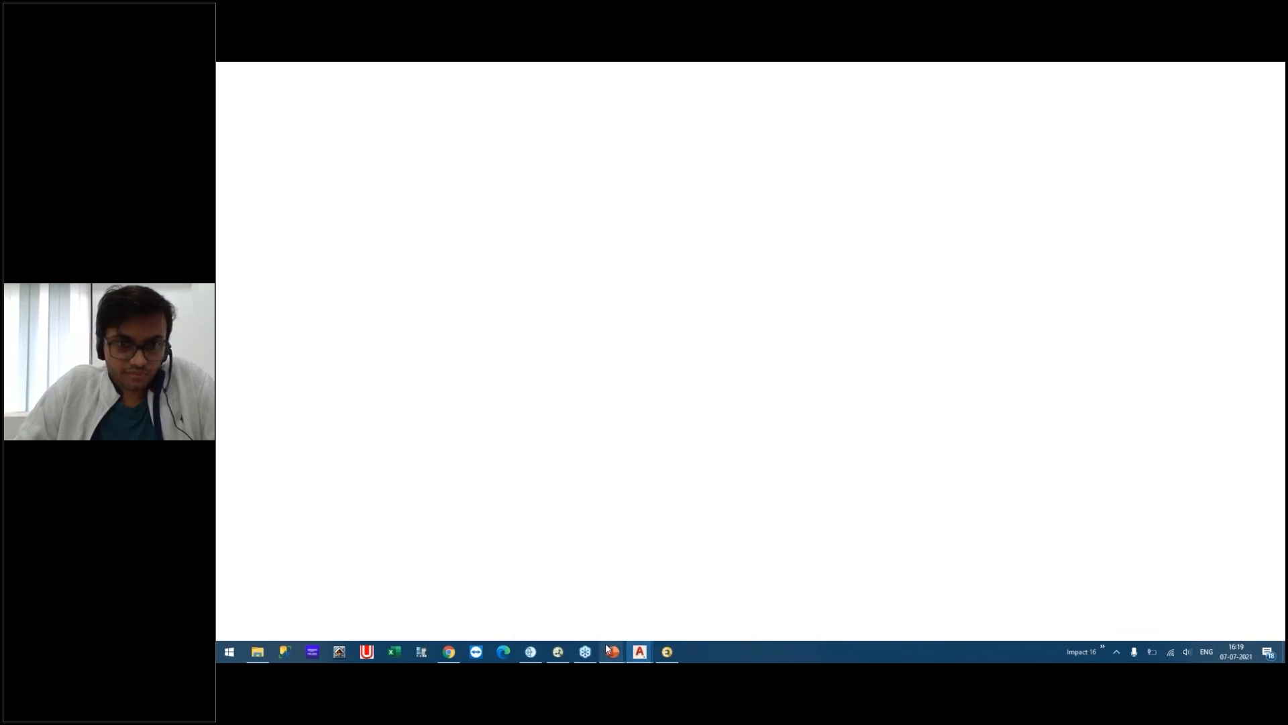
{"action": "mouse_move", "coordinate": [605, 643]}
{"action": "left_click", "coordinate": [673, 601]}
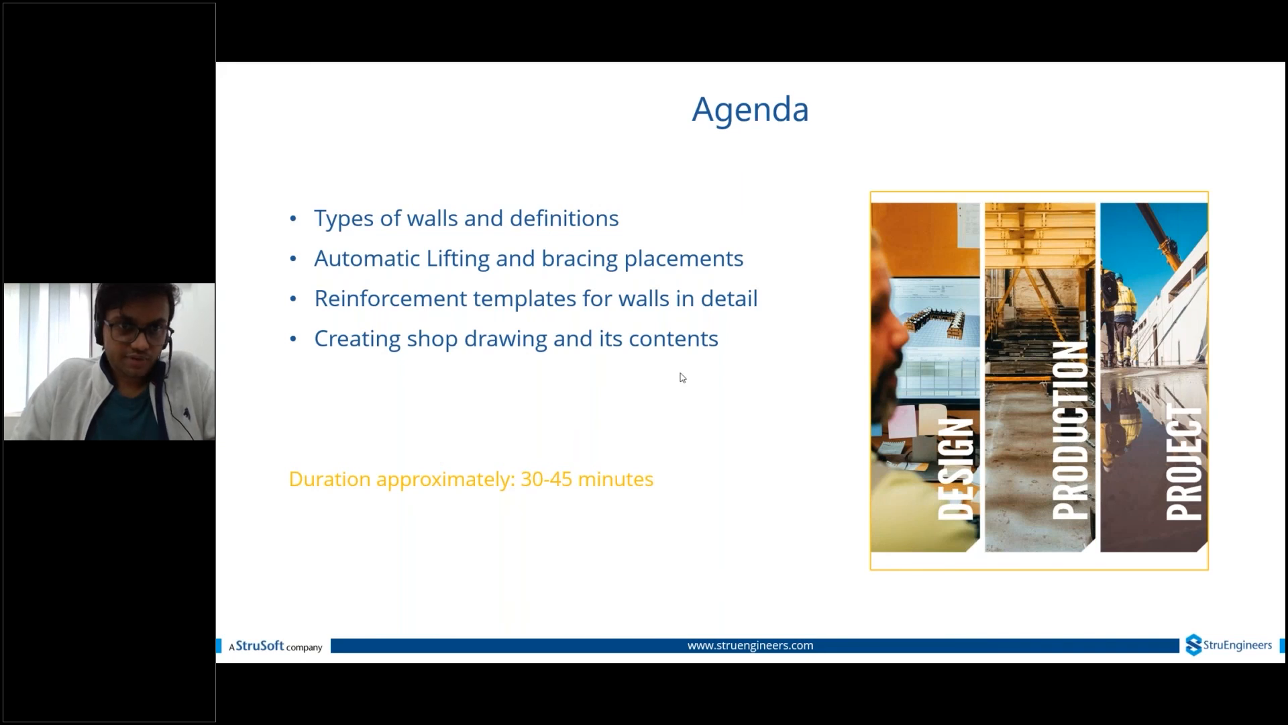
{"action": "key", "text": "alt+Tab"}
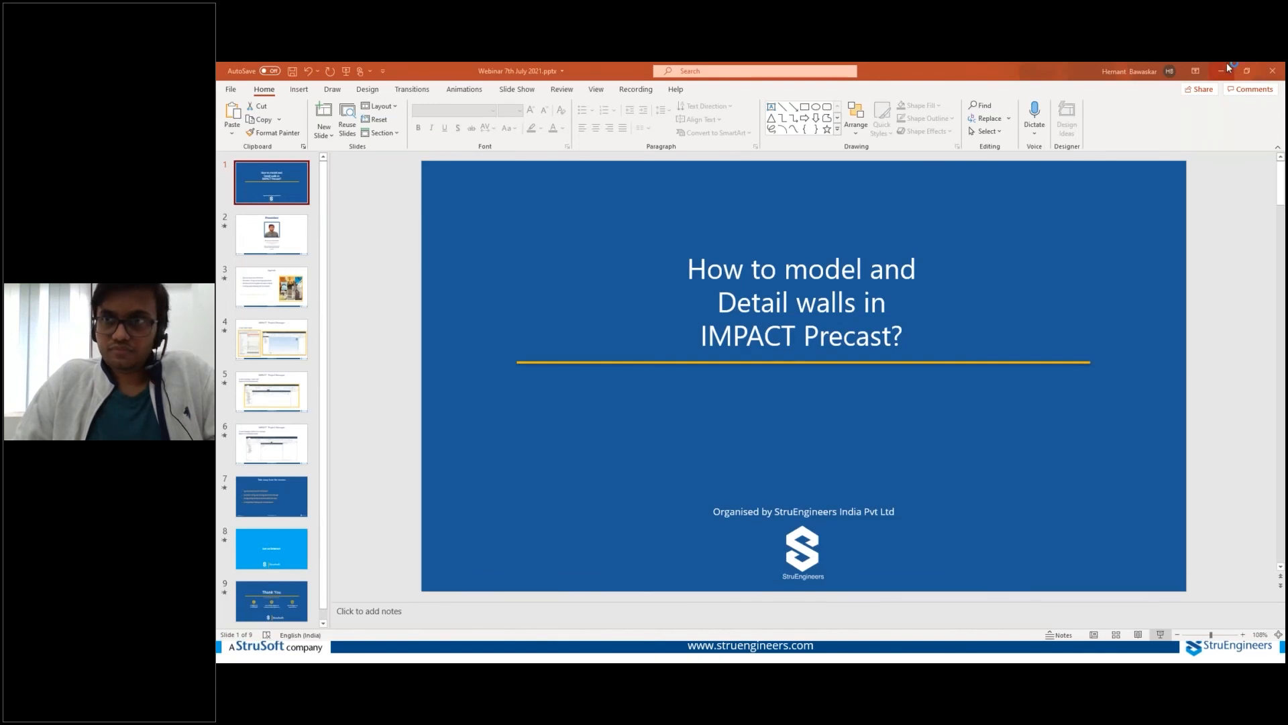
{"action": "key", "text": "alt+Tab"}
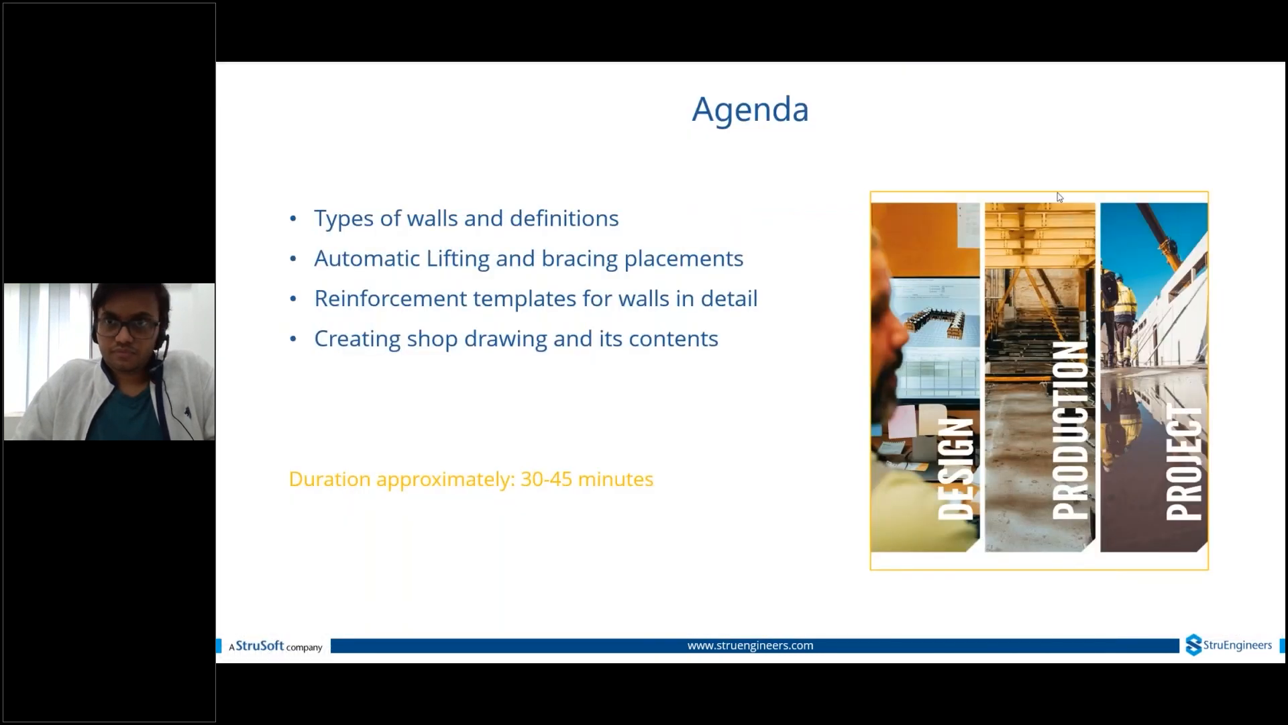
{"action": "left_click", "coordinate": [1060, 196]}
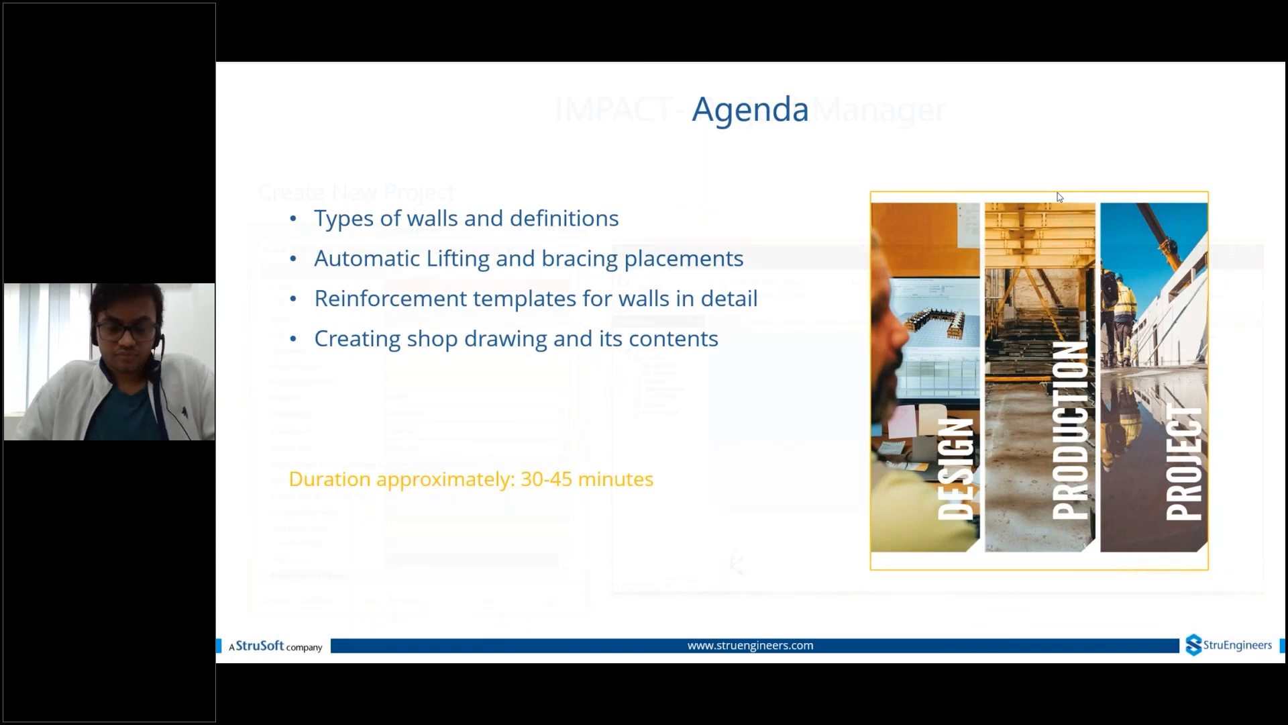
{"action": "key", "text": "Escape"}
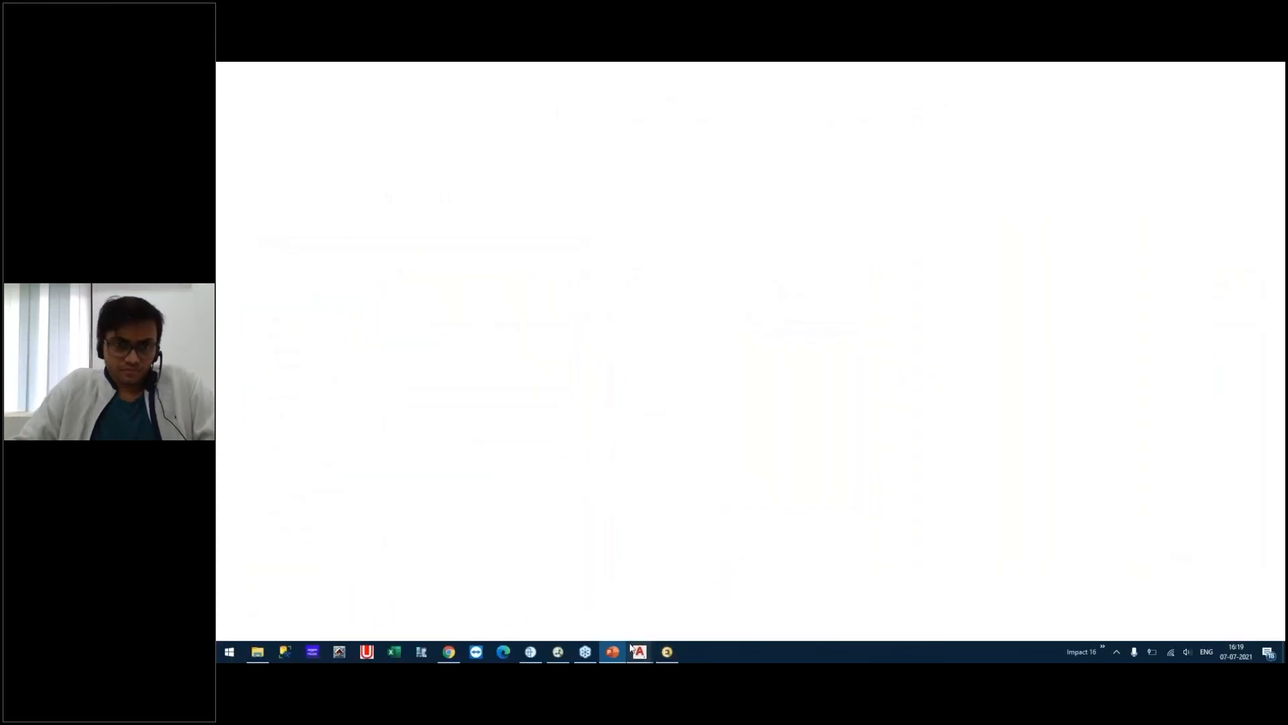
Try to bring the AutoCAD window with ga-0101.dwg back to the front.
{"action": "mouse_move", "coordinate": [631, 641]}
{"action": "left_click", "coordinate": [714, 581]}
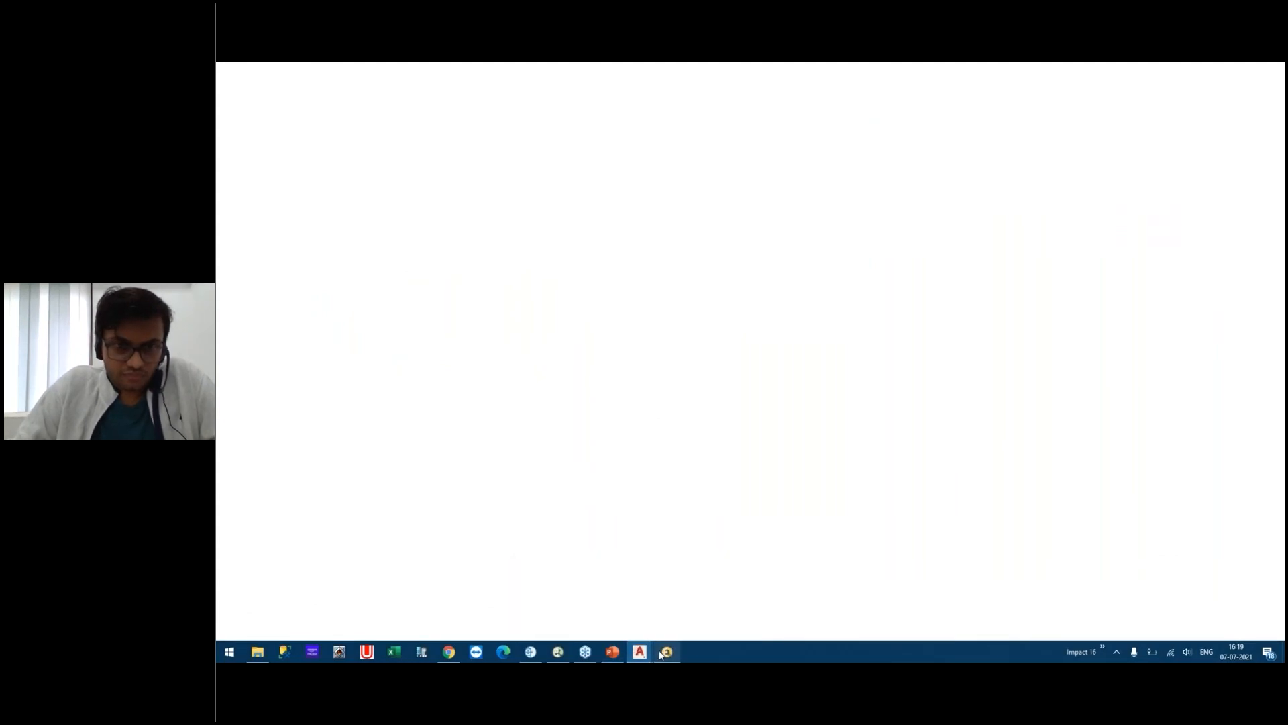
{"action": "mouse_move", "coordinate": [641, 653]}
{"action": "left_click", "coordinate": [609, 615]}
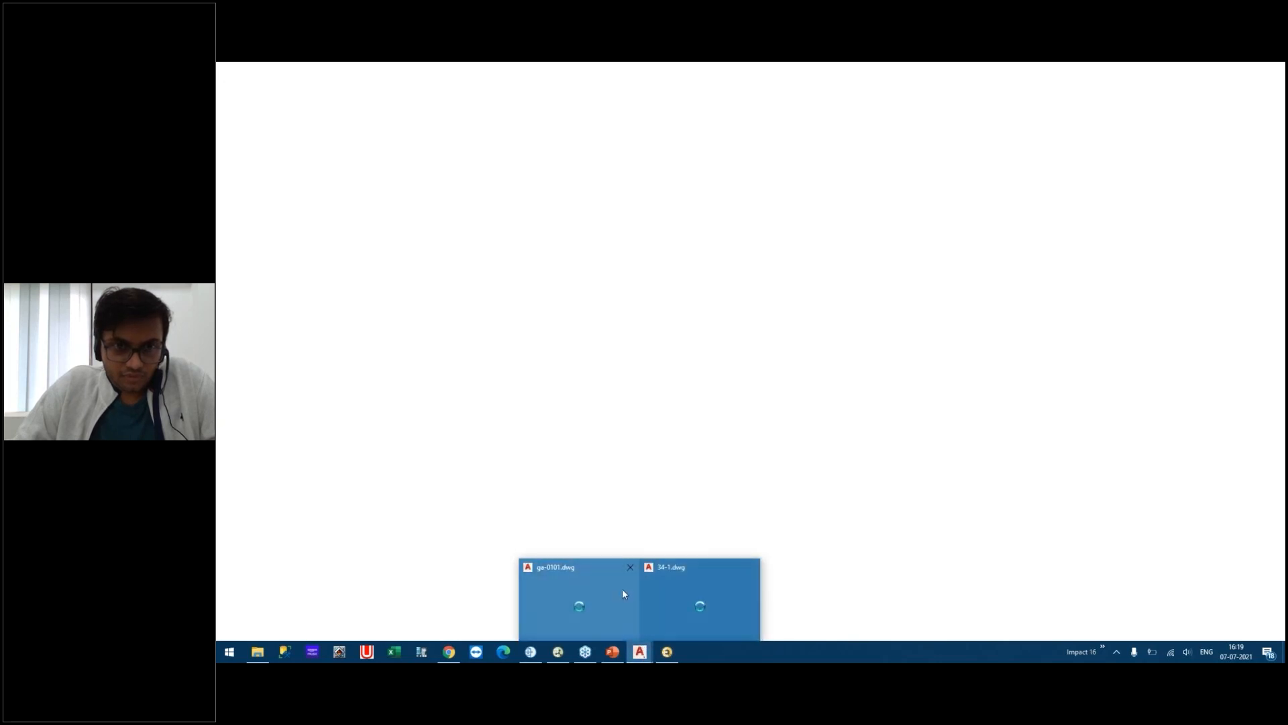
{"action": "left_click", "coordinate": [622, 589]}
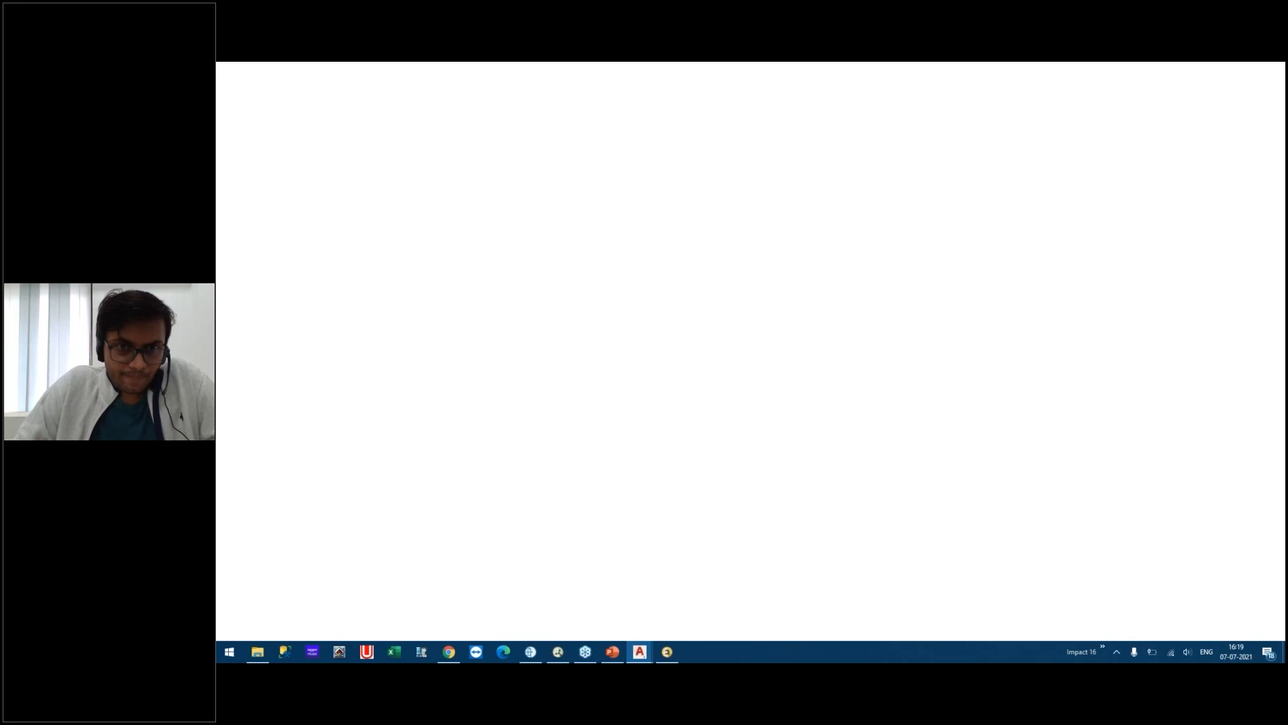
Switch to IMPACT Standard Admin, look through the Variables list under the Common settings, and close the program.
{"action": "left_click", "coordinate": [668, 653]}
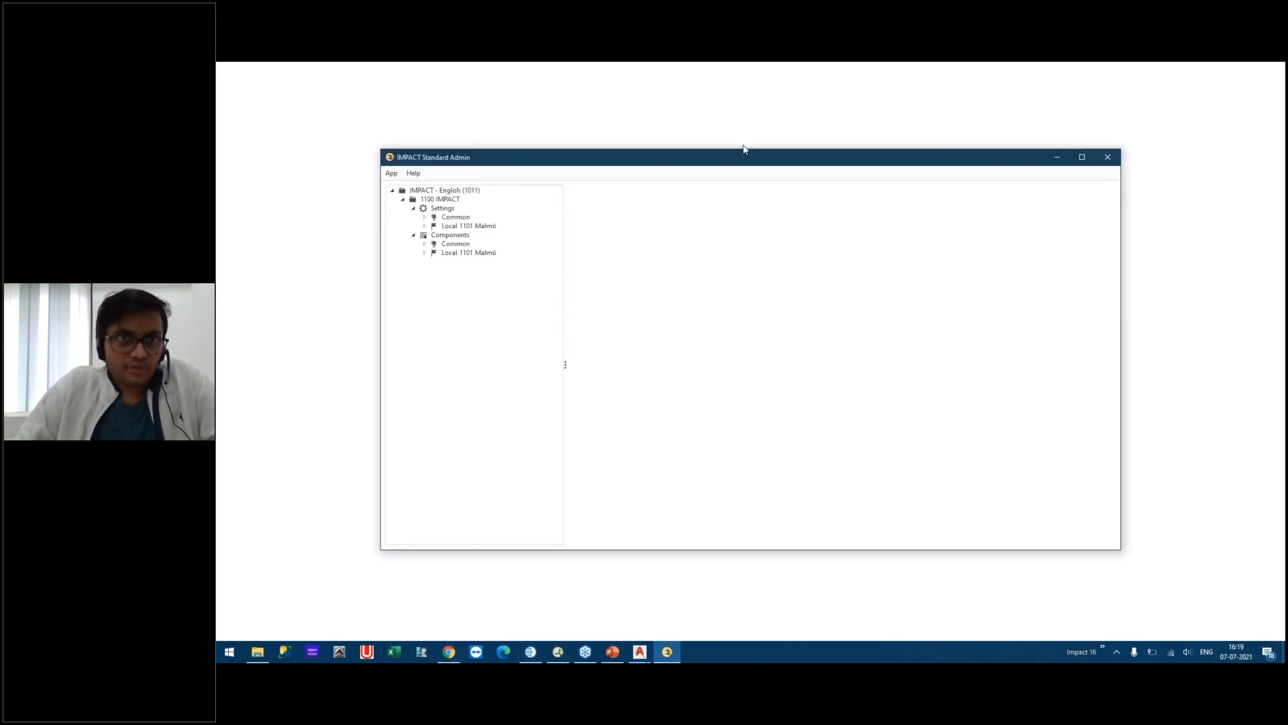
{"action": "left_click_drag", "start_coordinate": [744, 149], "coordinate": [769, 108]}
{"action": "left_click", "coordinate": [451, 176]}
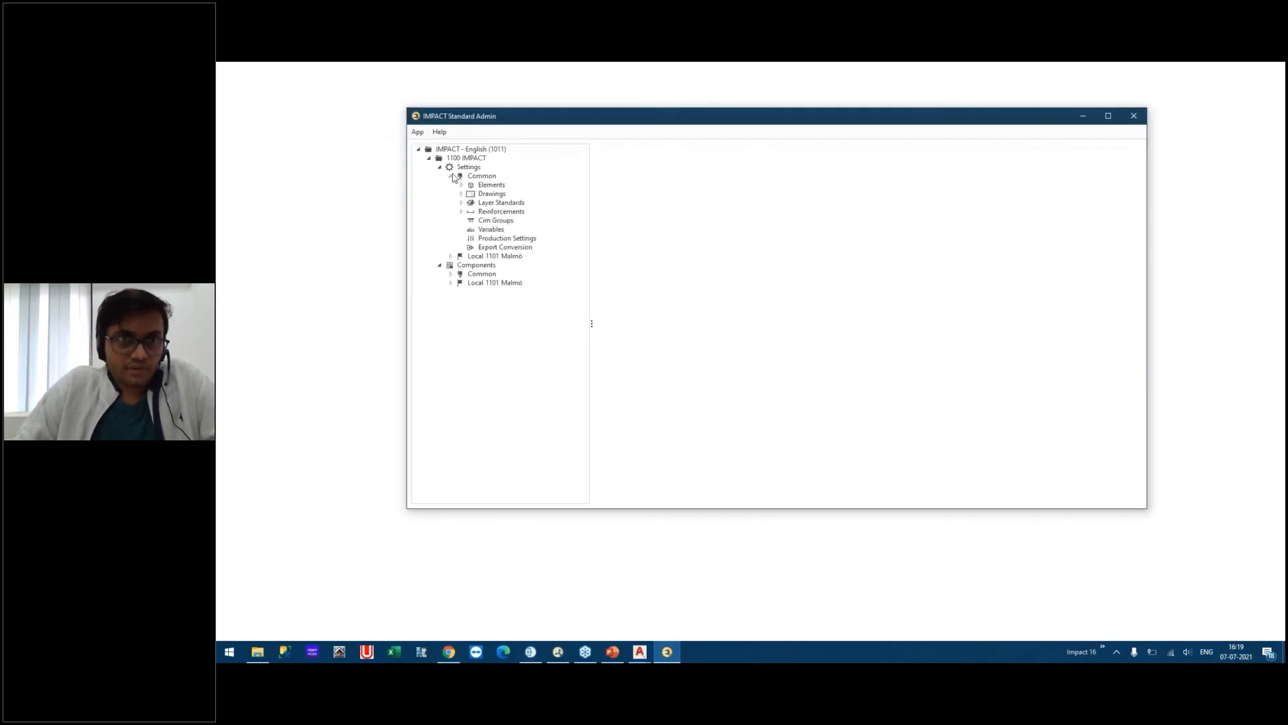
{"action": "left_click", "coordinate": [490, 232]}
{"action": "scroll", "coordinate": [645, 352], "scroll_direction": "down", "scroll_amount": 3}
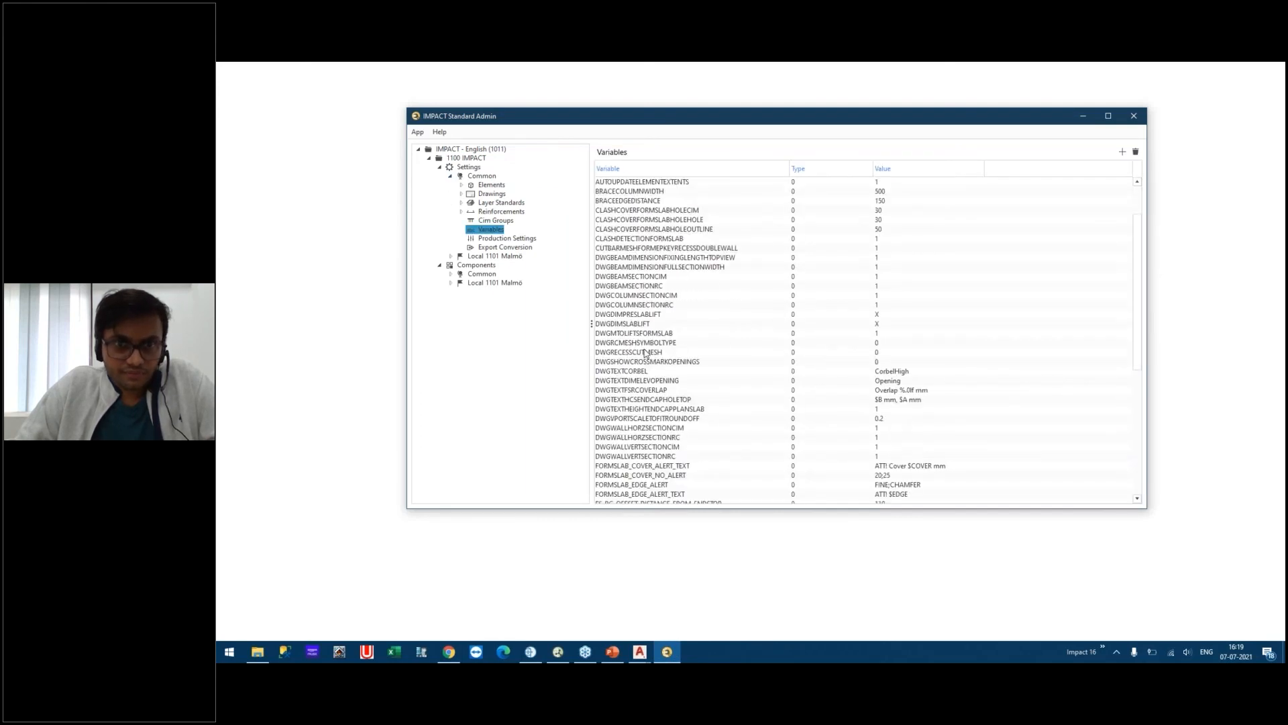
{"action": "scroll", "coordinate": [645, 352], "scroll_direction": "down", "scroll_amount": 3}
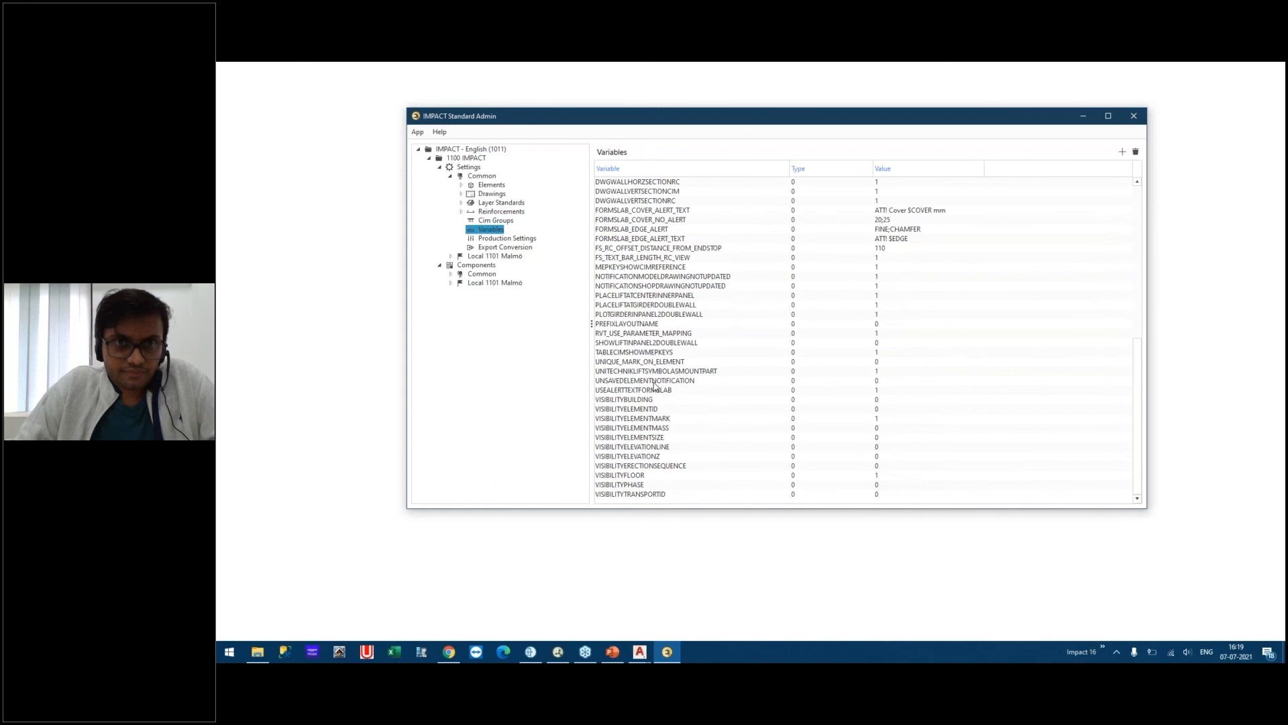
{"action": "scroll", "coordinate": [654, 386], "scroll_direction": "up", "scroll_amount": 9}
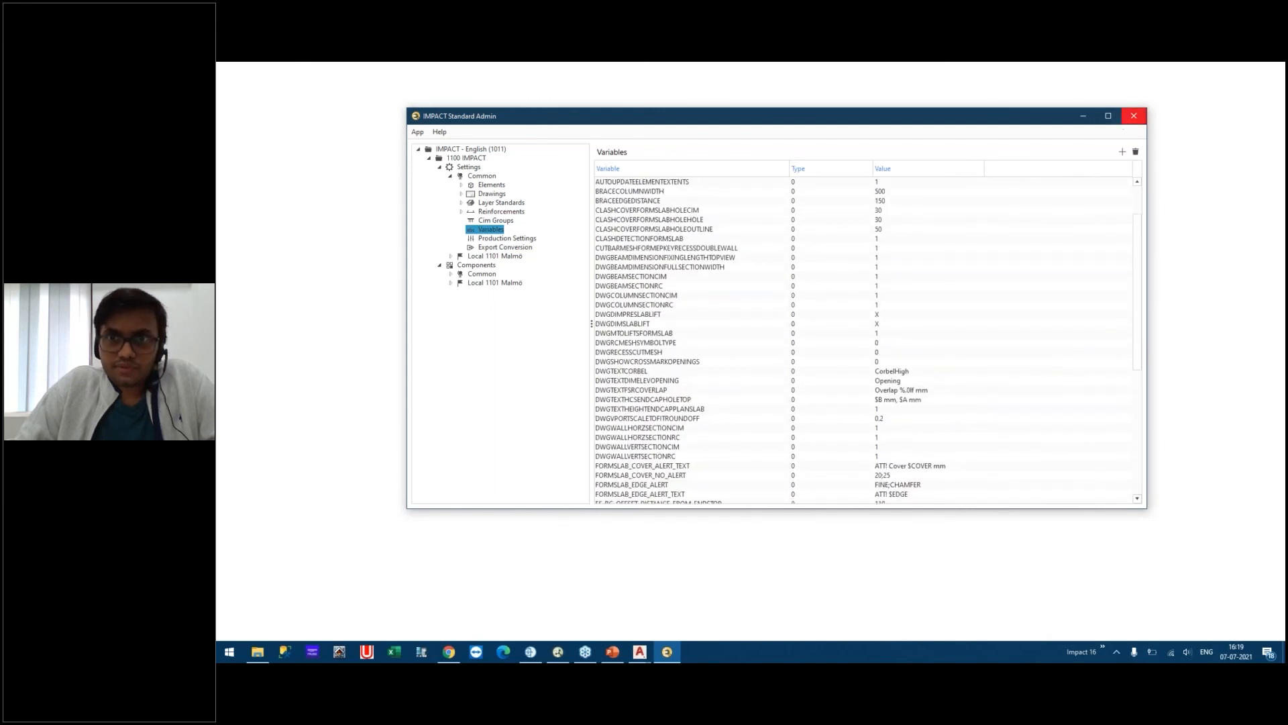
{"action": "left_click", "coordinate": [1134, 115]}
Try to return to the AutoCAD window with drawing 34-1, and open Task Manager.
{"action": "left_click", "coordinate": [696, 611]}
{"action": "mouse_move", "coordinate": [641, 651]}
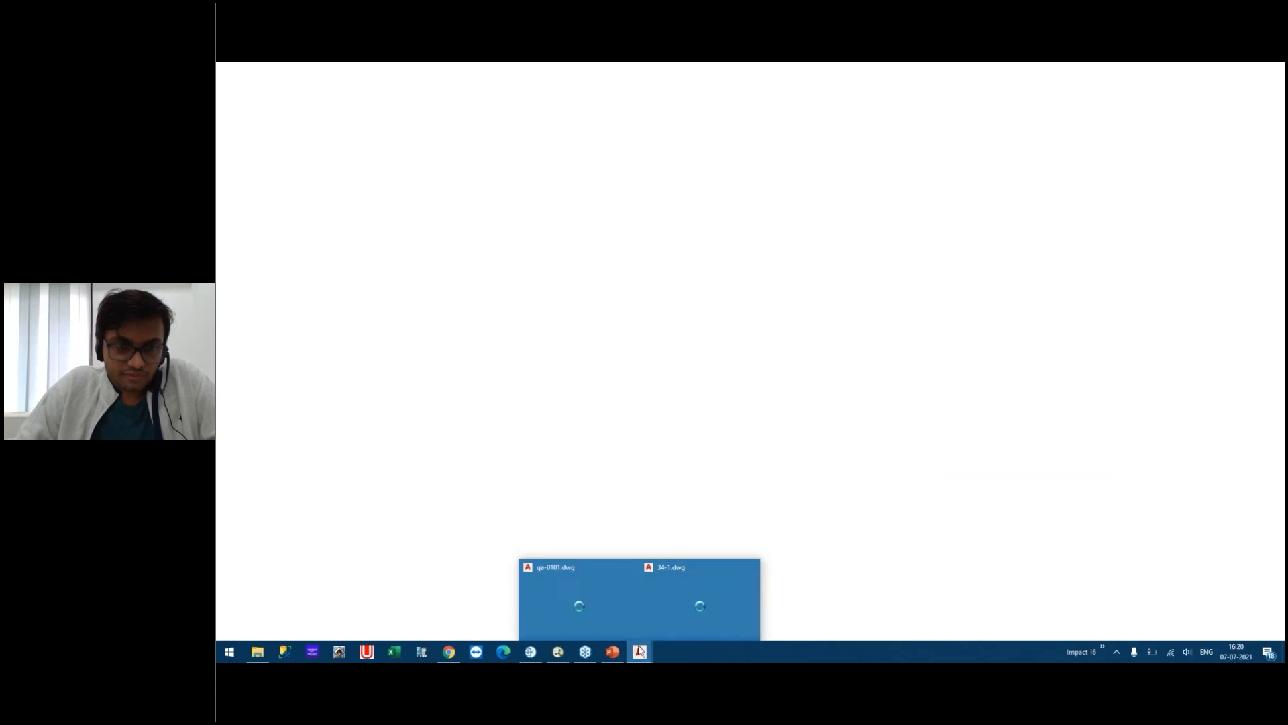
{"action": "left_click", "coordinate": [751, 569]}
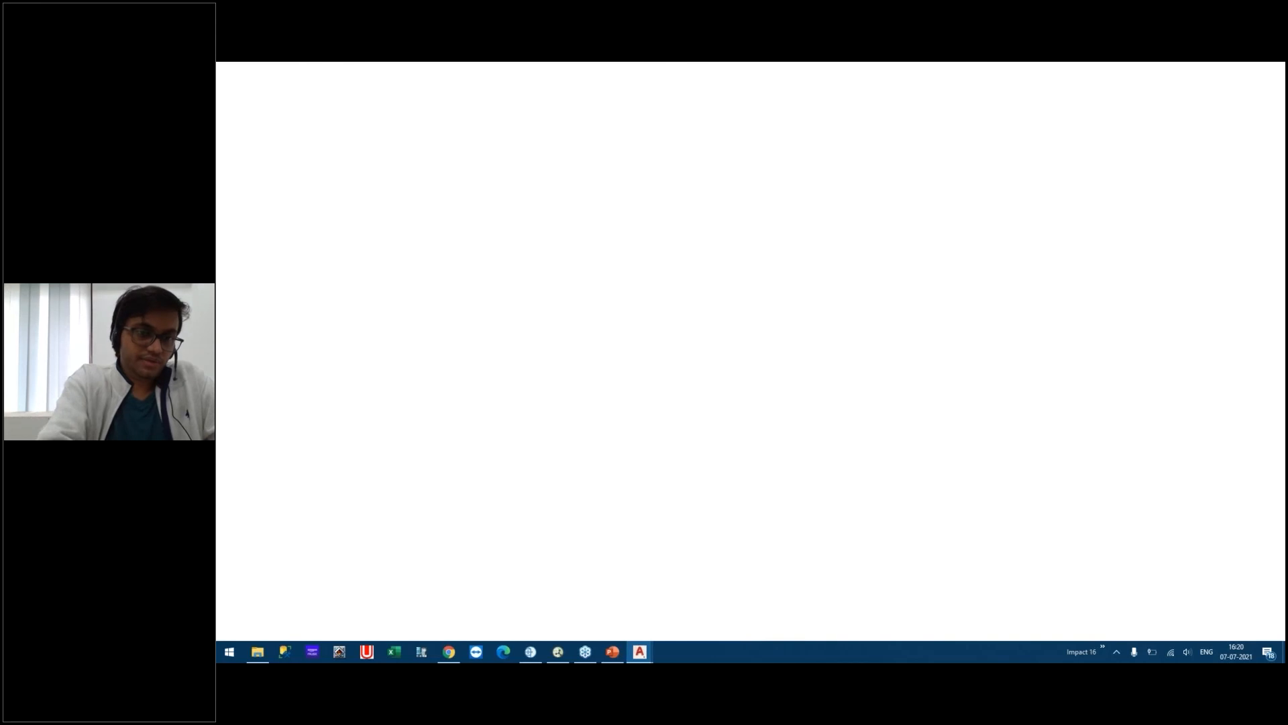
{"action": "key", "text": "ctrl+shift+Escape"}
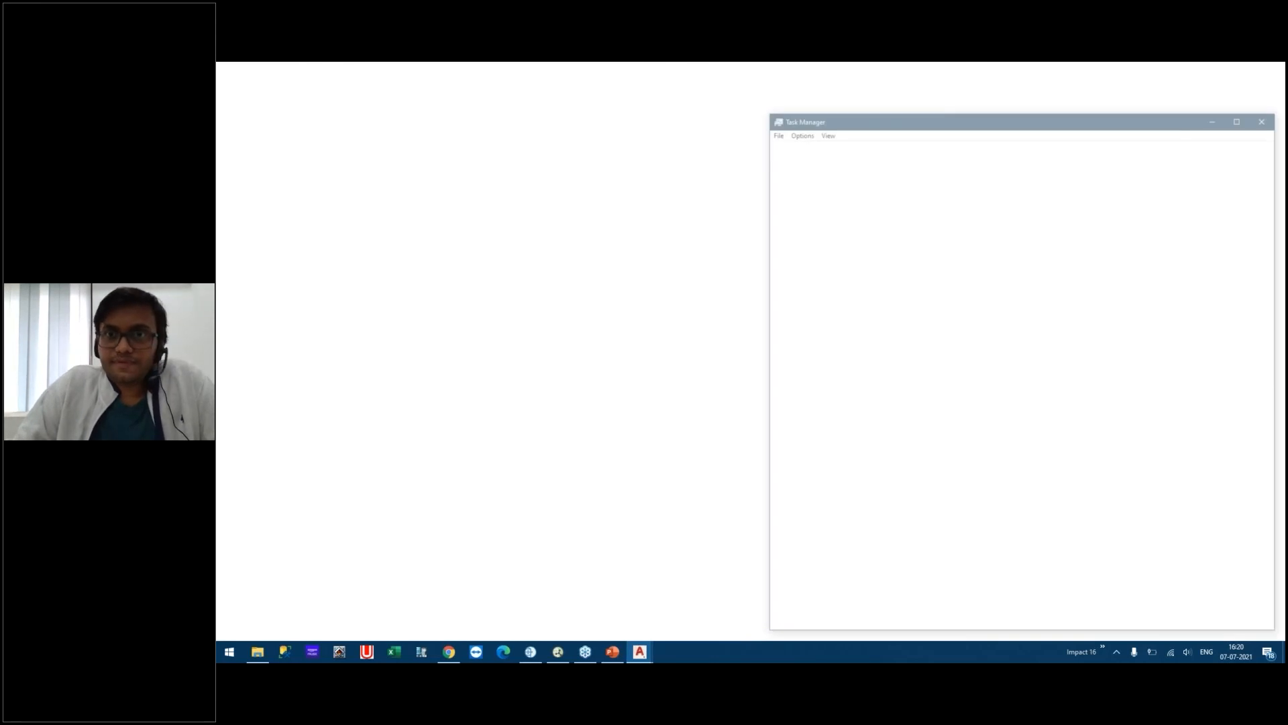
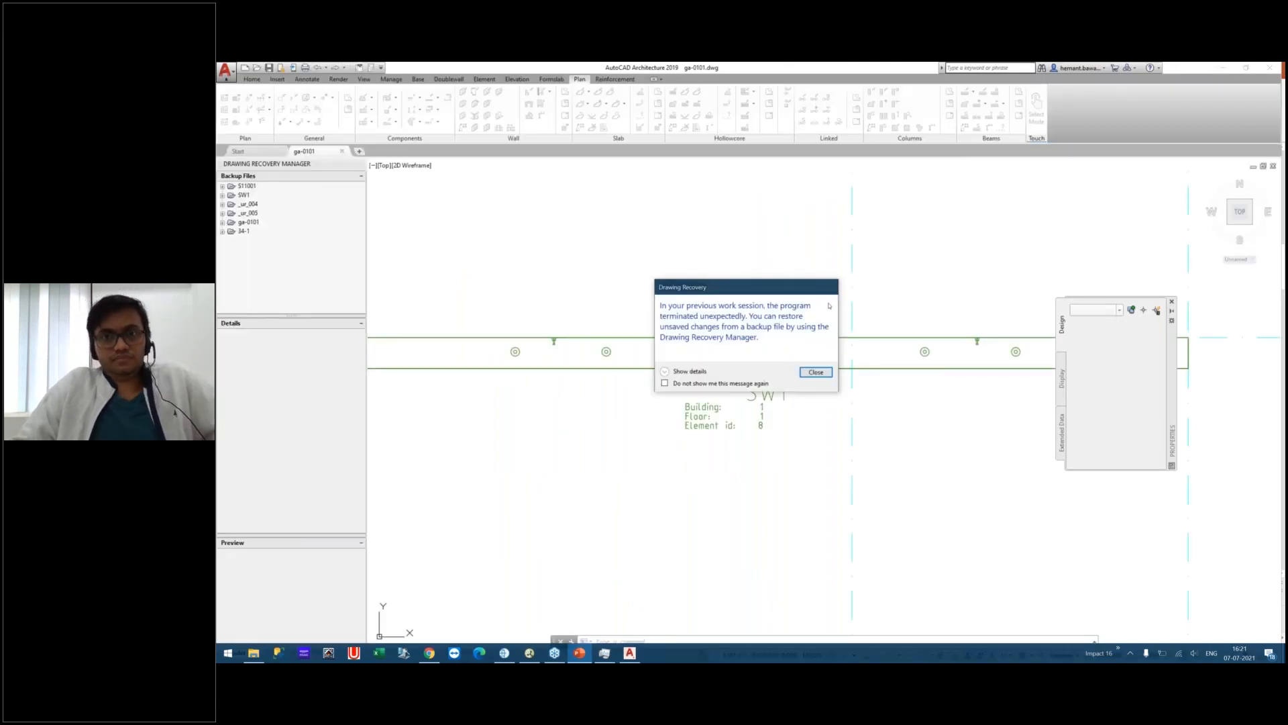
Dismiss the Drawing Recovery notice in the reopened floor plan drawing ga-0101.
{"action": "left_click", "coordinate": [816, 371]}
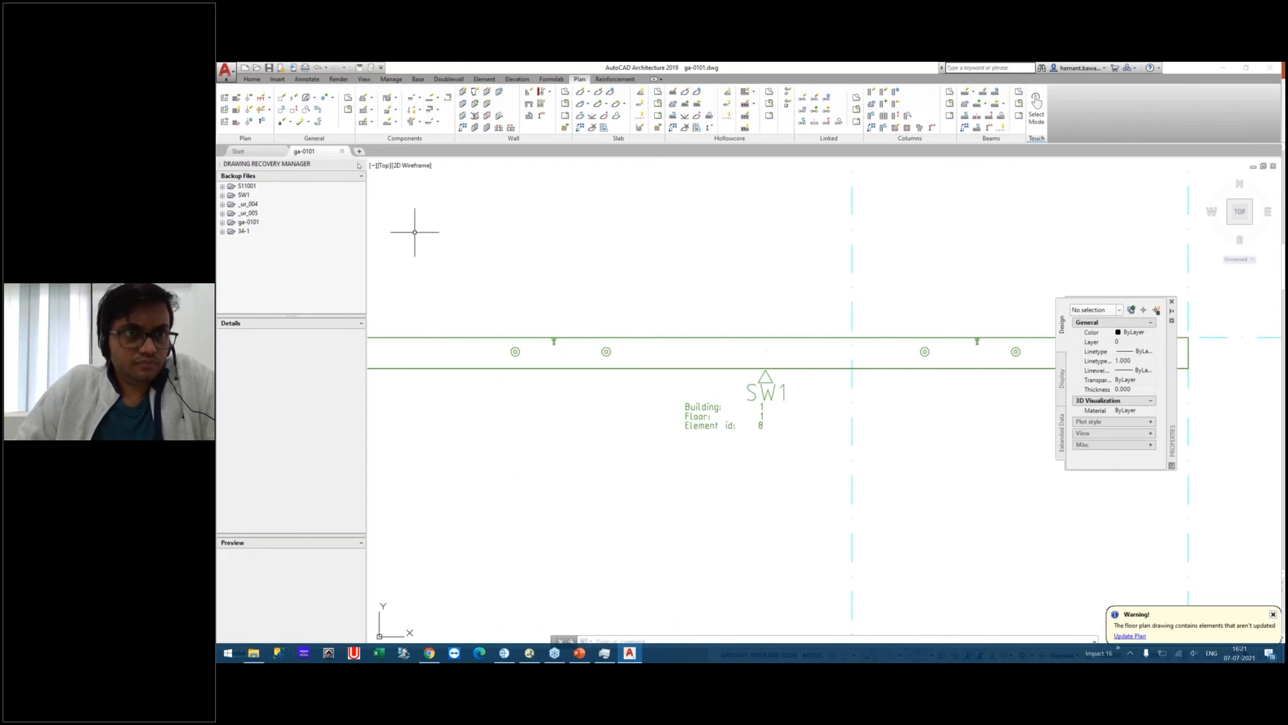
{"action": "left_click", "coordinate": [612, 327]}
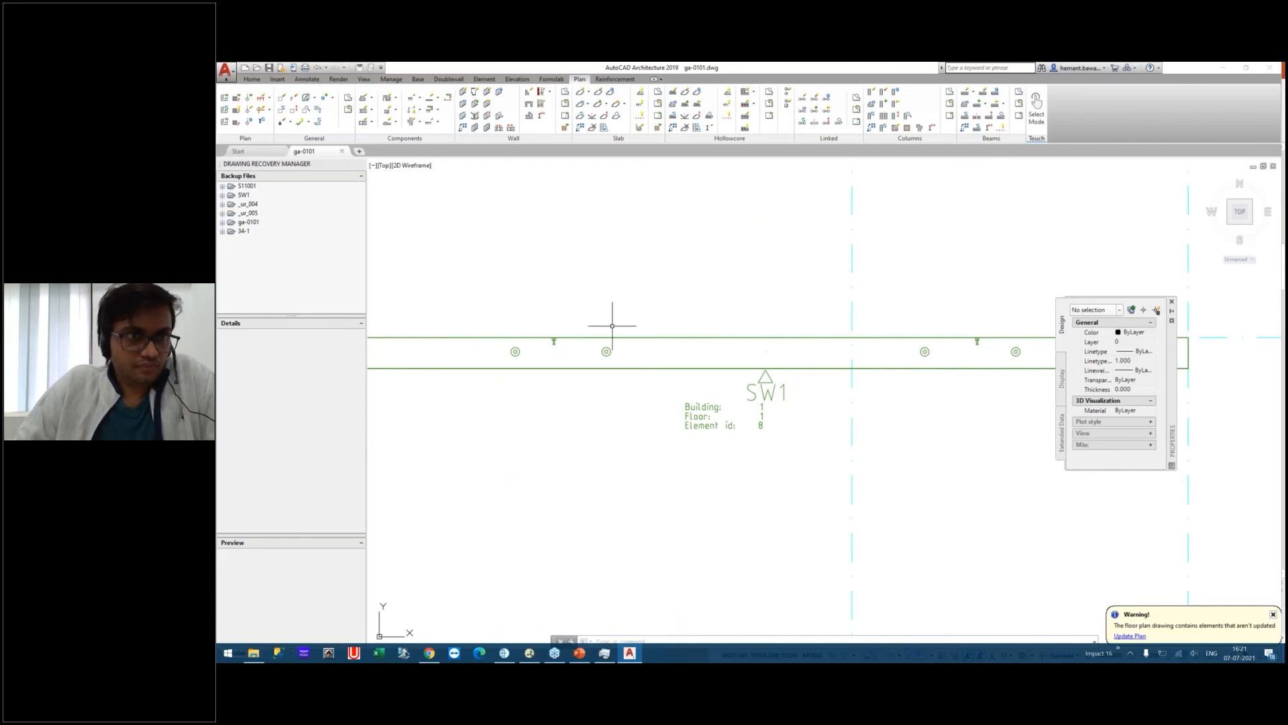
{"action": "key", "text": "Escape"}
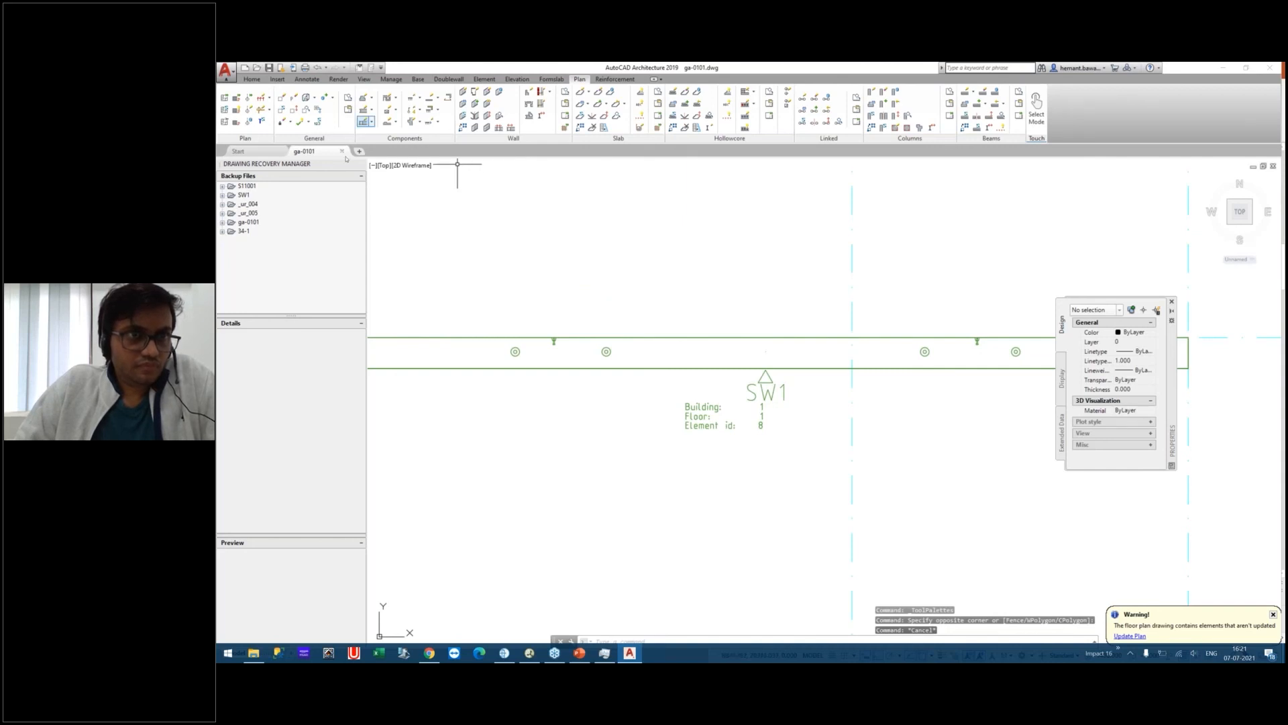
{"action": "left_click", "coordinate": [832, 354]}
{"action": "key", "text": "Escape"}
{"action": "key", "text": "Escape"}
{"action": "key", "text": "Escape"}
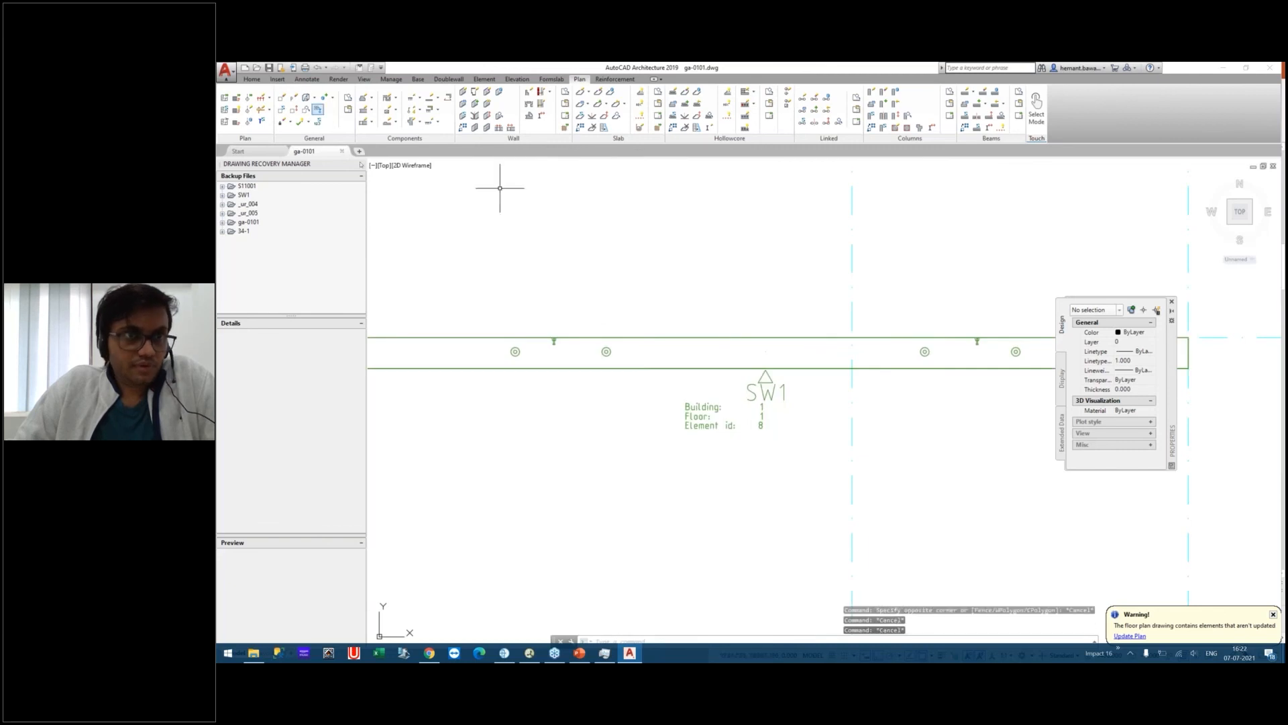
{"action": "left_click", "coordinate": [430, 211]}
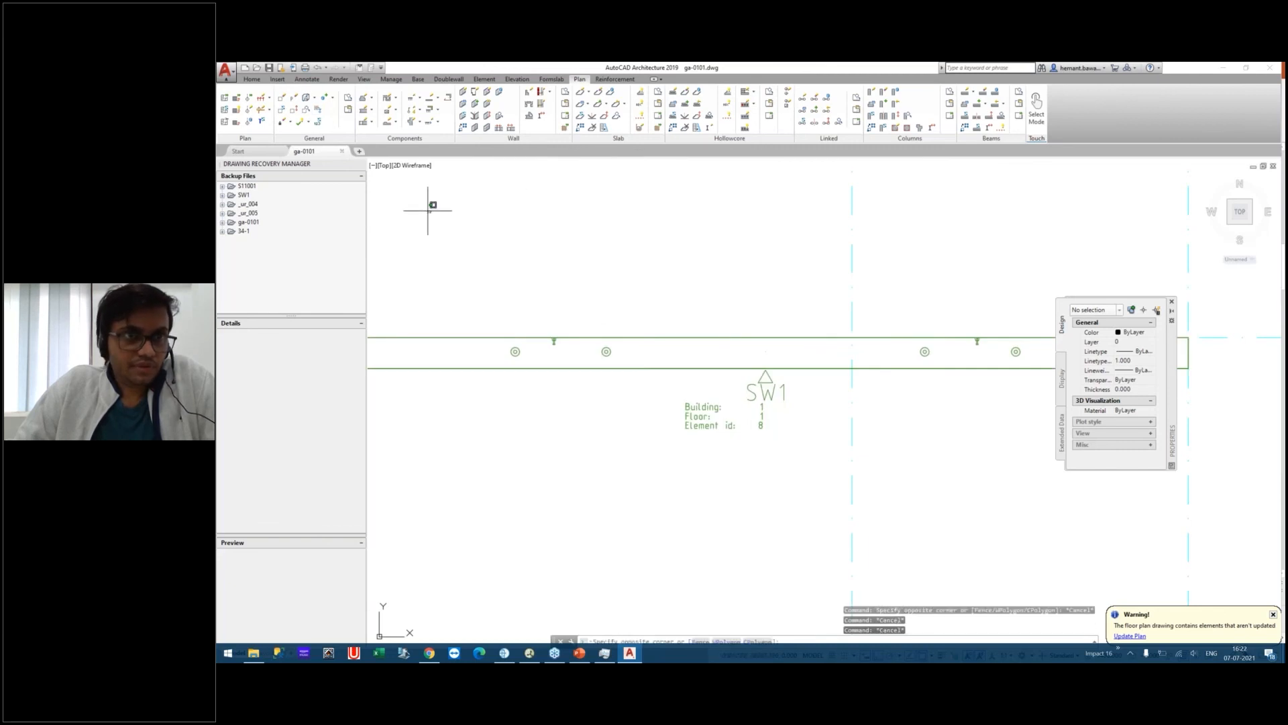
{"action": "key", "text": "Escape"}
{"action": "left_click", "coordinate": [537, 281]}
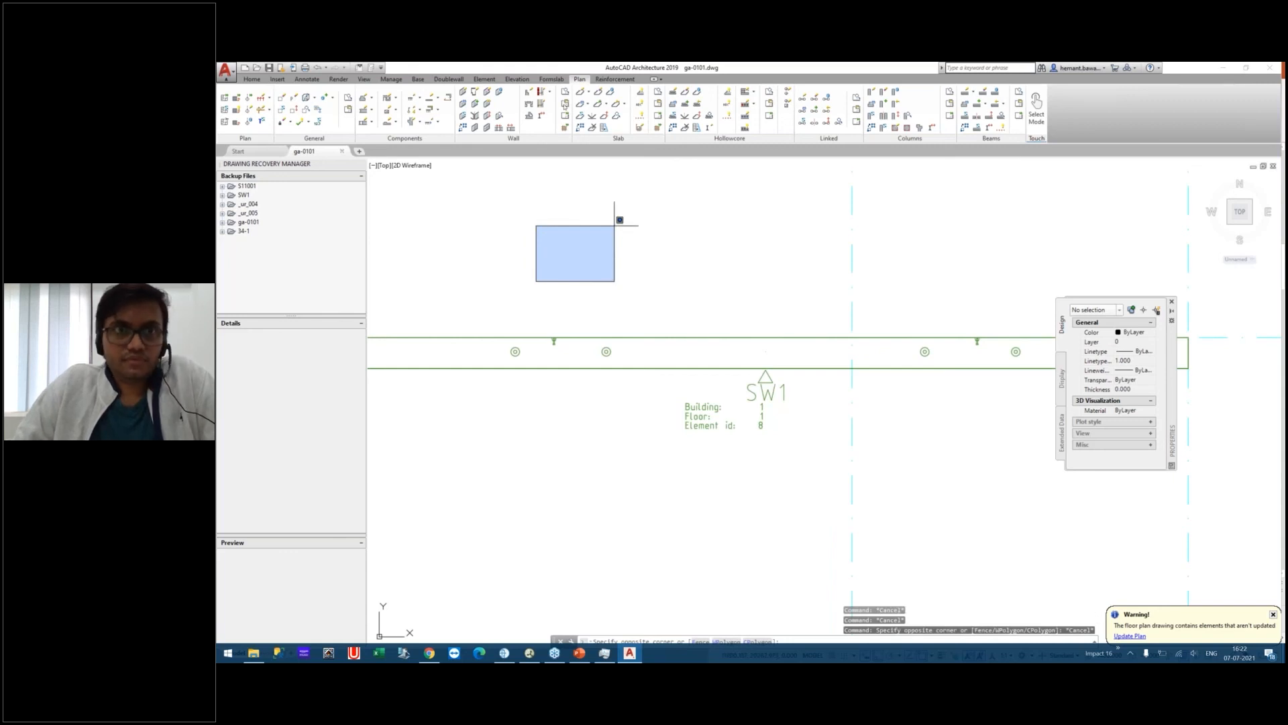
{"action": "left_click", "coordinate": [614, 226]}
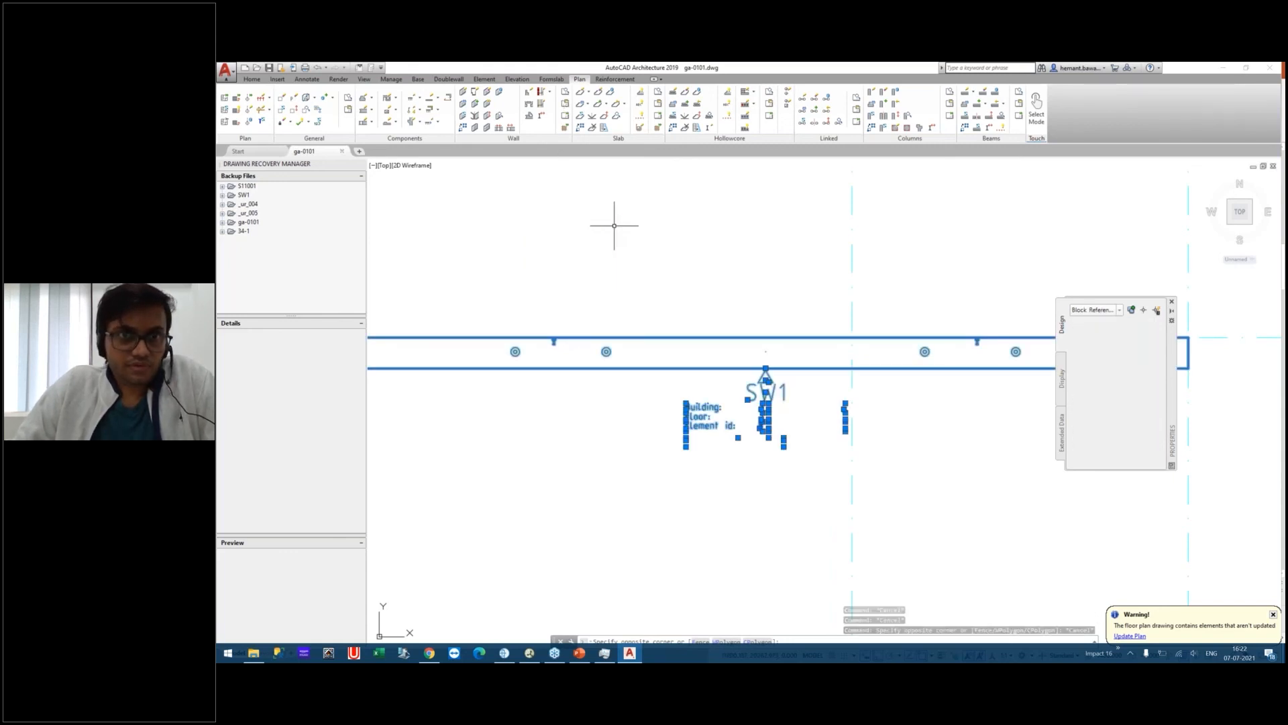
{"action": "key", "text": "Escape"}
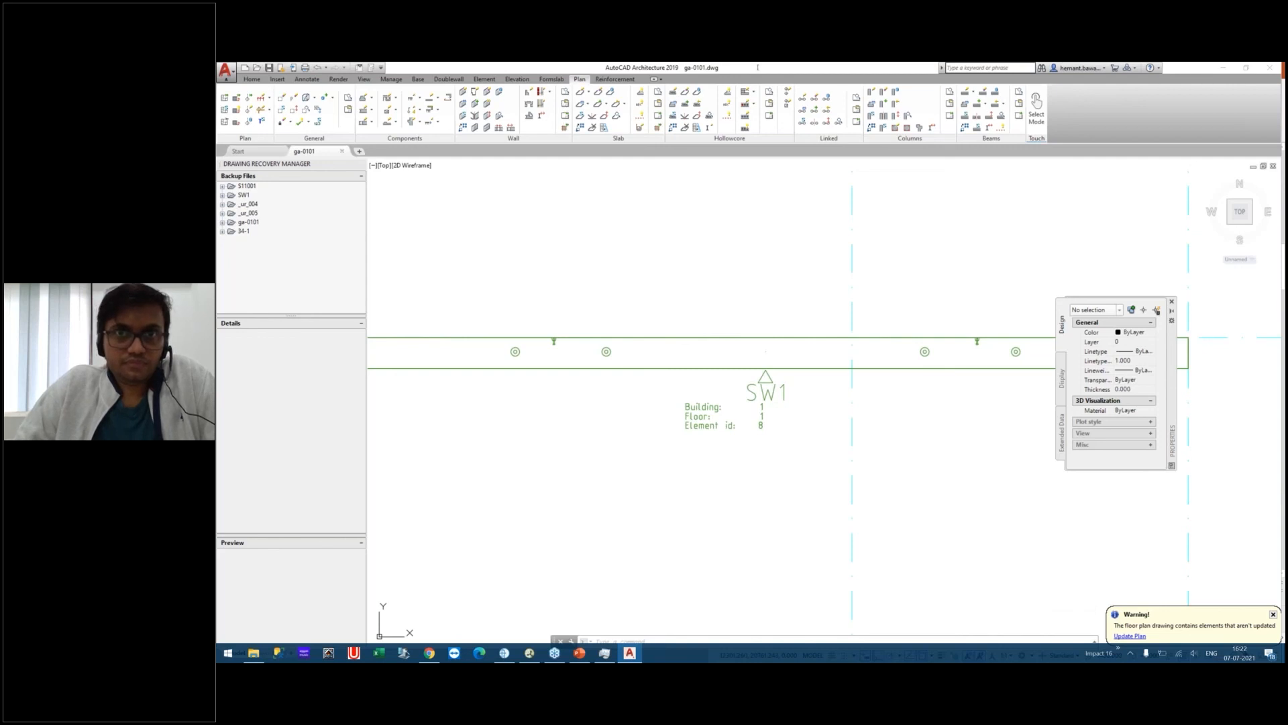
Open the element drawing of wall SW1 from the floor plan ga-0101.
{"action": "left_click", "coordinate": [580, 653]}
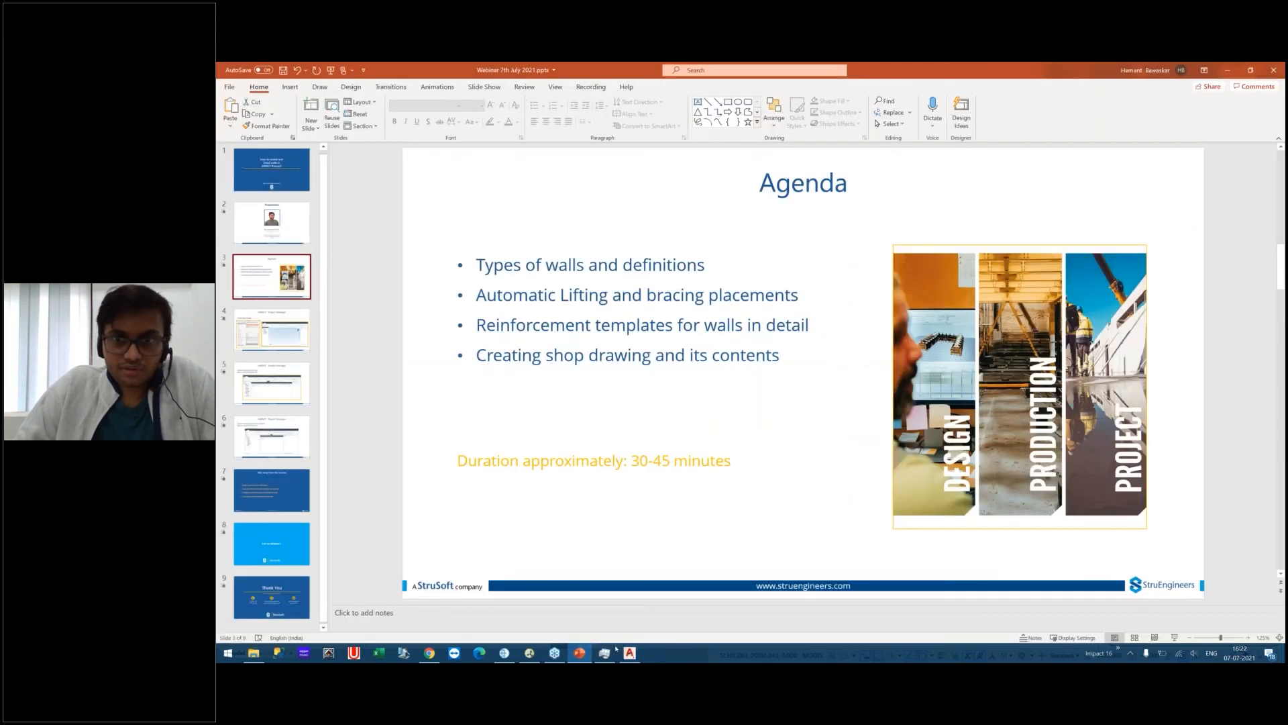
{"action": "mouse_move", "coordinate": [654, 568]}
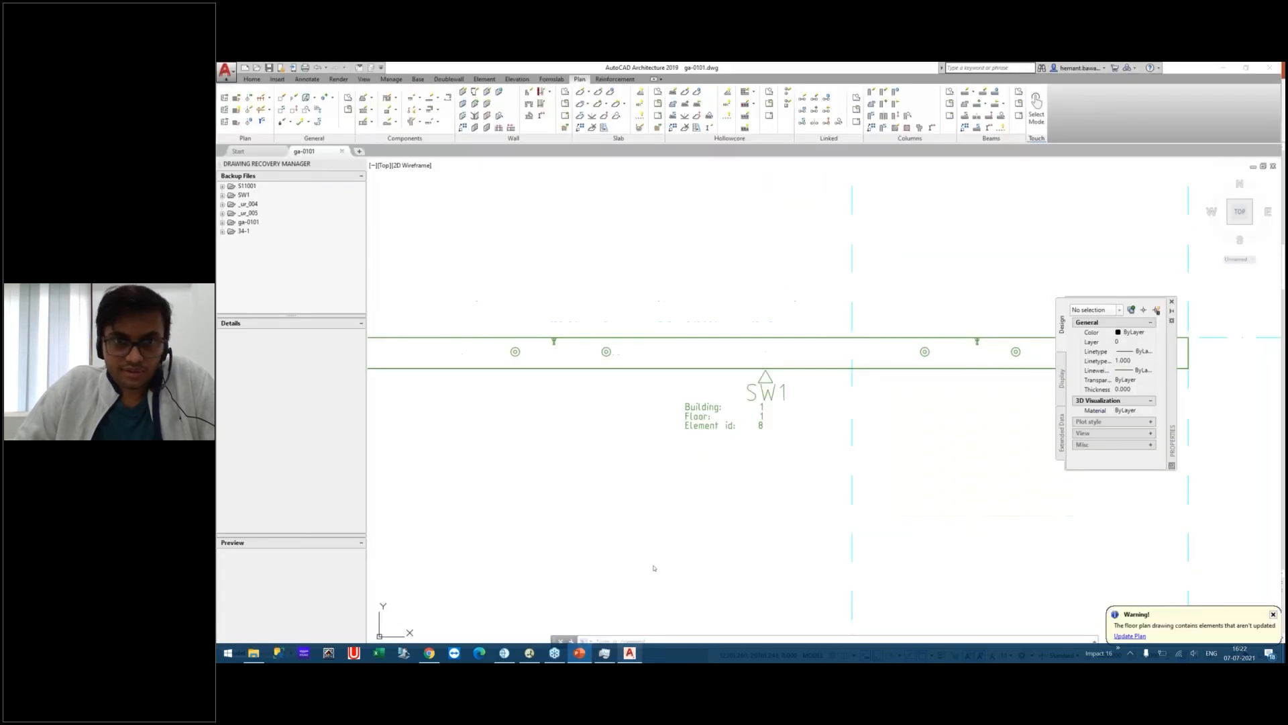
{"action": "mouse_move", "coordinate": [678, 368]}
{"action": "middle_mouse_down"}
{"action": "mouse_move", "coordinate": [678, 405]}
{"action": "mouse_move", "coordinate": [708, 443]}
{"action": "mouse_move", "coordinate": [815, 346]}
{"action": "mouse_move", "coordinate": [737, 394]}
{"action": "middle_mouse_up"}
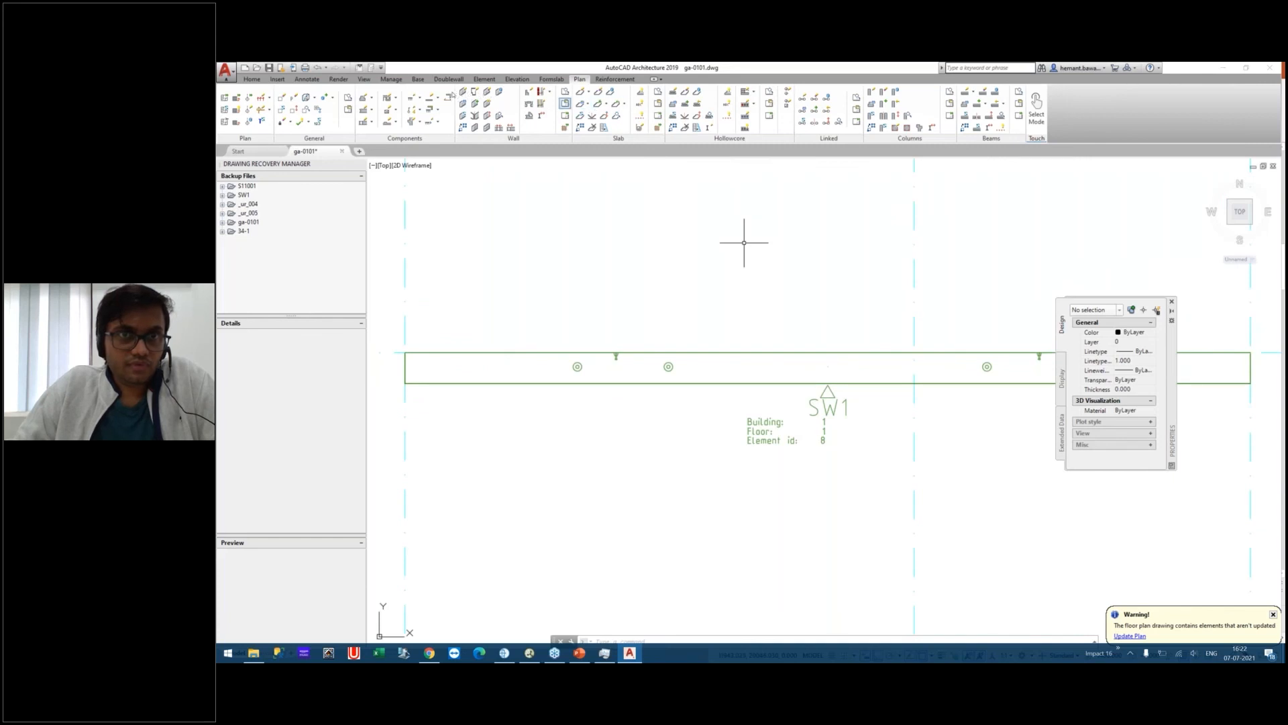
{"action": "left_click", "coordinate": [565, 103]}
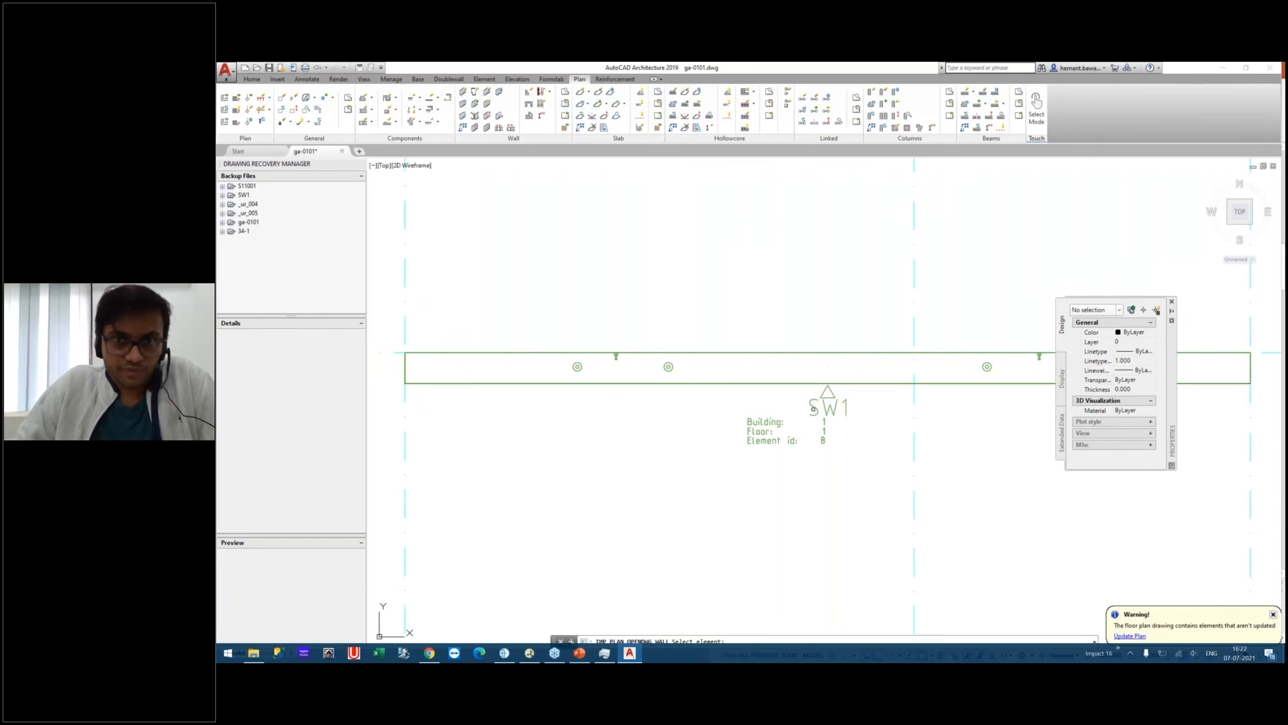
{"action": "left_click", "coordinate": [814, 408]}
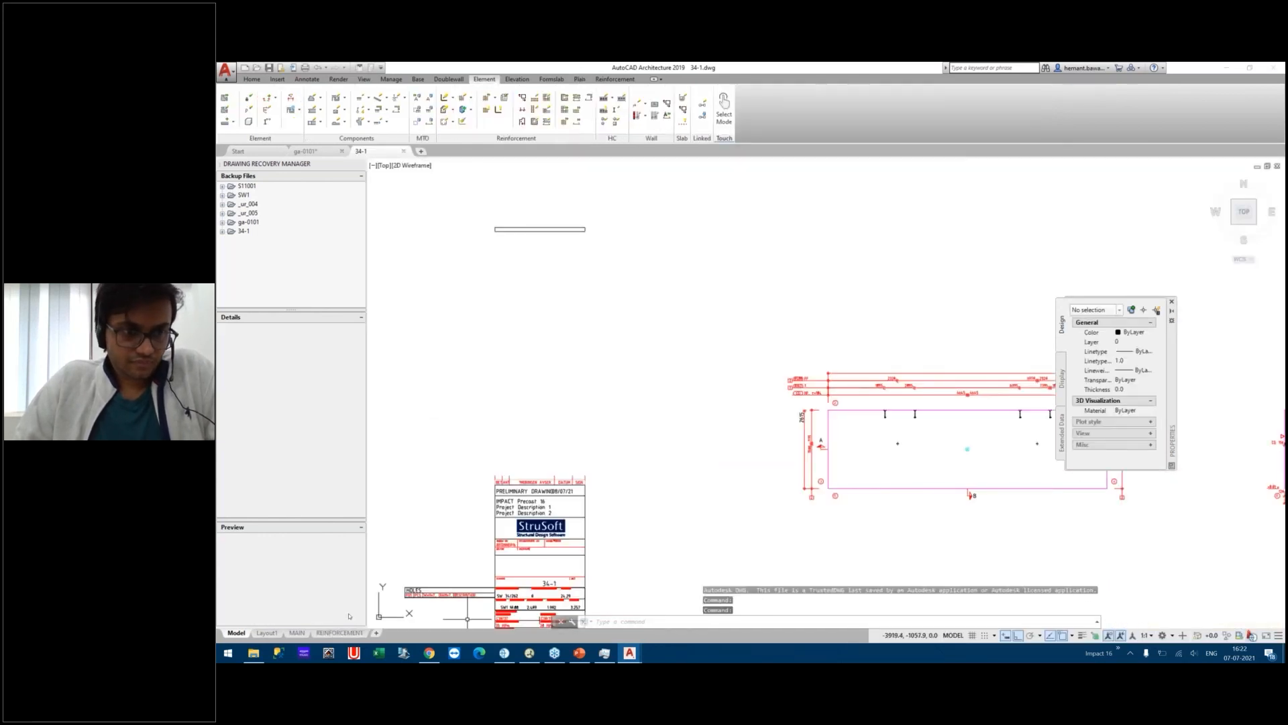
Return to drawing 34-1 in AutoCAD and examine the wall's elevation, section views and title block in model space.
{"action": "left_click", "coordinate": [579, 653]}
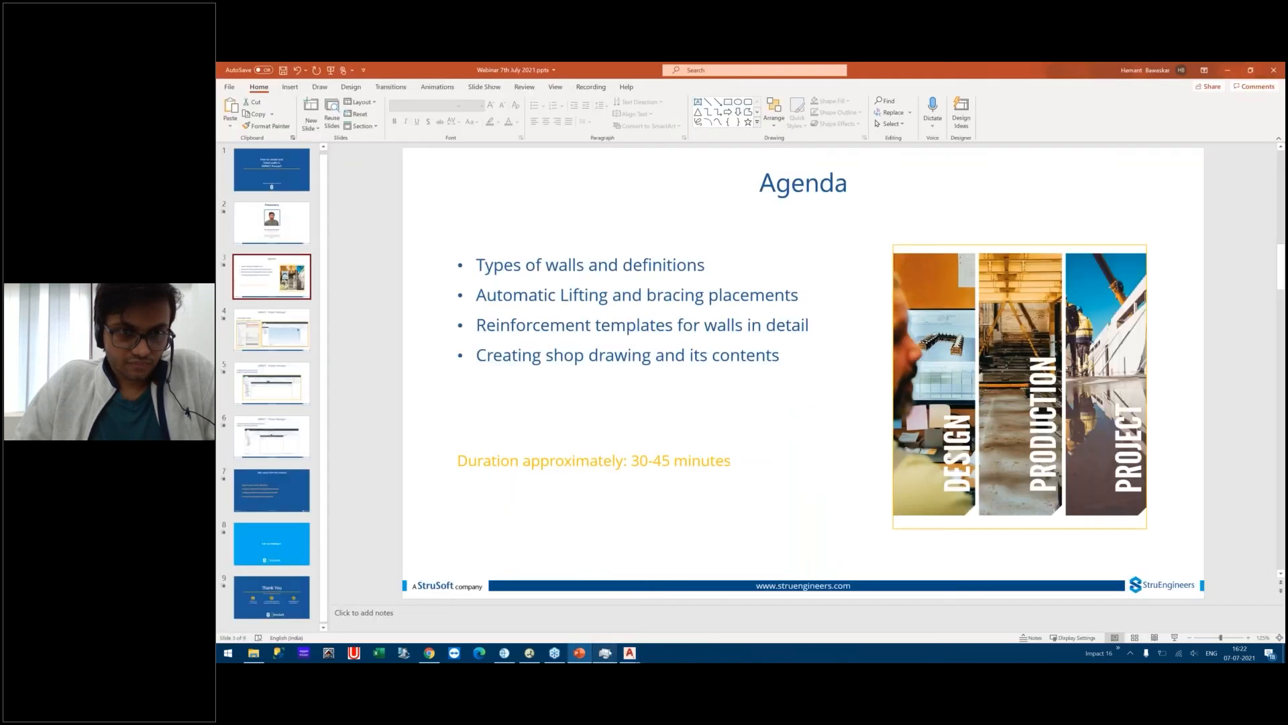
{"action": "mouse_move", "coordinate": [631, 652]}
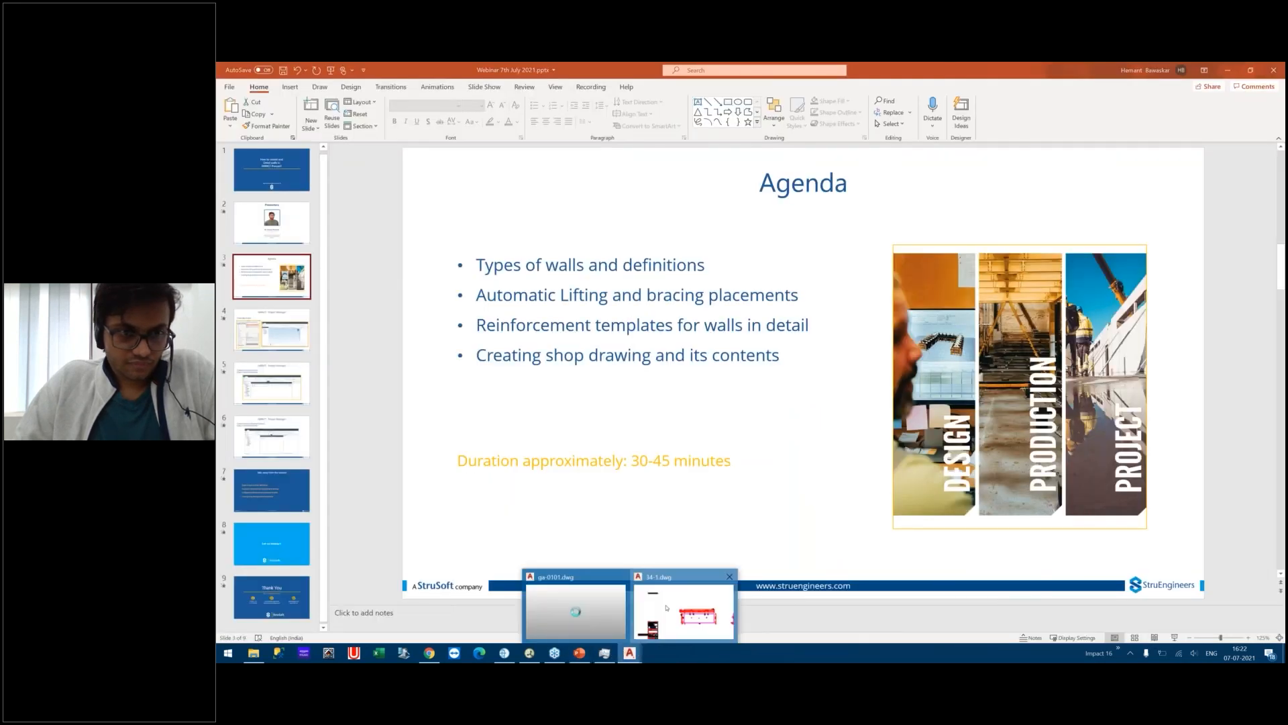
{"action": "left_click", "coordinate": [667, 607]}
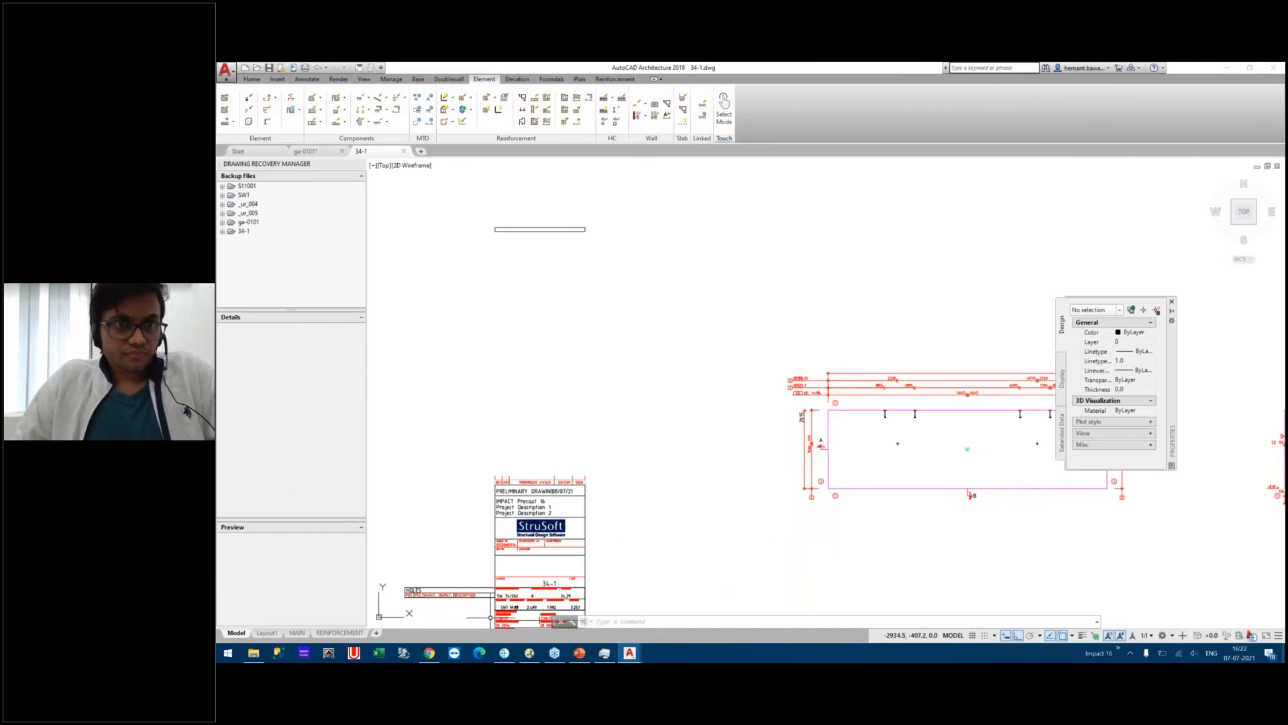
{"action": "scroll", "coordinate": [872, 391], "scroll_direction": "down", "scroll_amount": 3}
{"action": "mouse_move", "coordinate": [873, 392]}
{"action": "middle_mouse_down"}
{"action": "mouse_move", "coordinate": [664, 330]}
{"action": "mouse_move", "coordinate": [512, 327]}
{"action": "middle_mouse_up"}
{"action": "middle_click_drag", "start_coordinate": [678, 388], "coordinate": [816, 376]}
{"action": "middle_click_drag", "start_coordinate": [690, 248], "coordinate": [581, 518]}
{"action": "scroll", "coordinate": [610, 403], "scroll_direction": "down", "scroll_amount": 2}
{"action": "middle_click_drag", "start_coordinate": [617, 408], "coordinate": [712, 285]}
{"action": "scroll", "coordinate": [625, 415], "scroll_direction": "up", "scroll_amount": 4}
{"action": "middle_click_drag", "start_coordinate": [795, 271], "coordinate": [630, 428]}
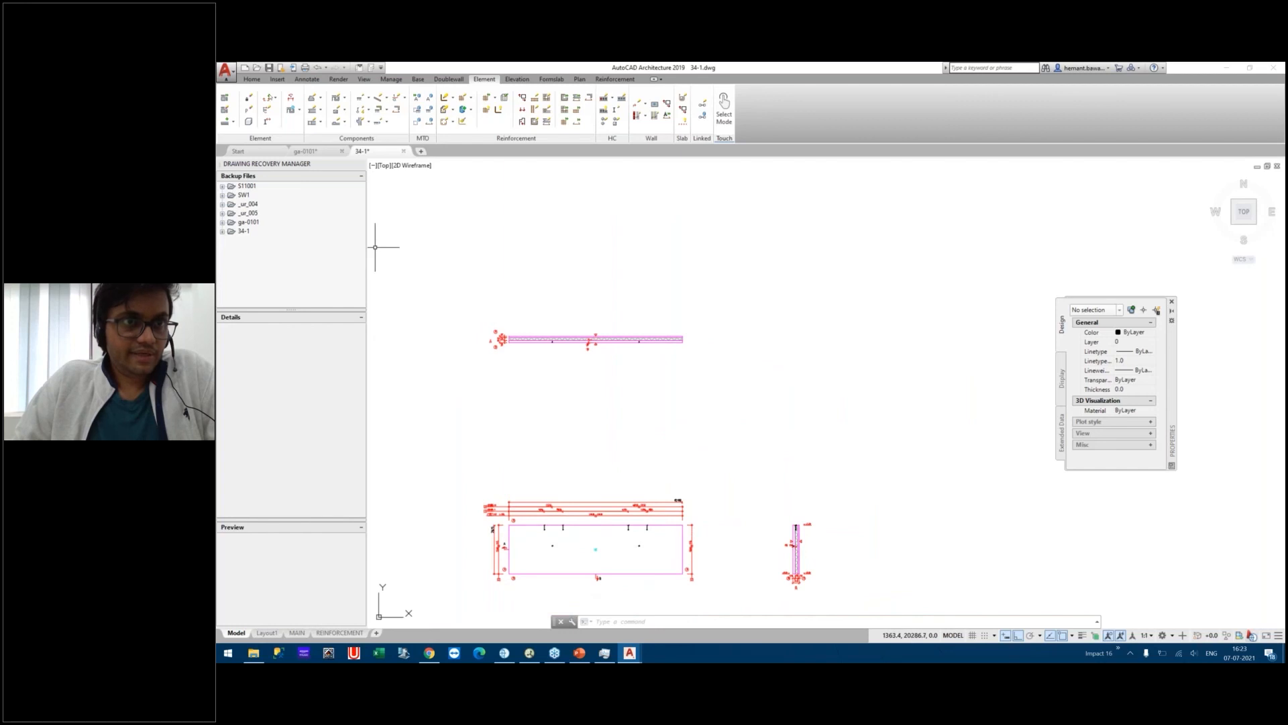
{"action": "middle_click_drag", "start_coordinate": [512, 244], "coordinate": [618, 284]}
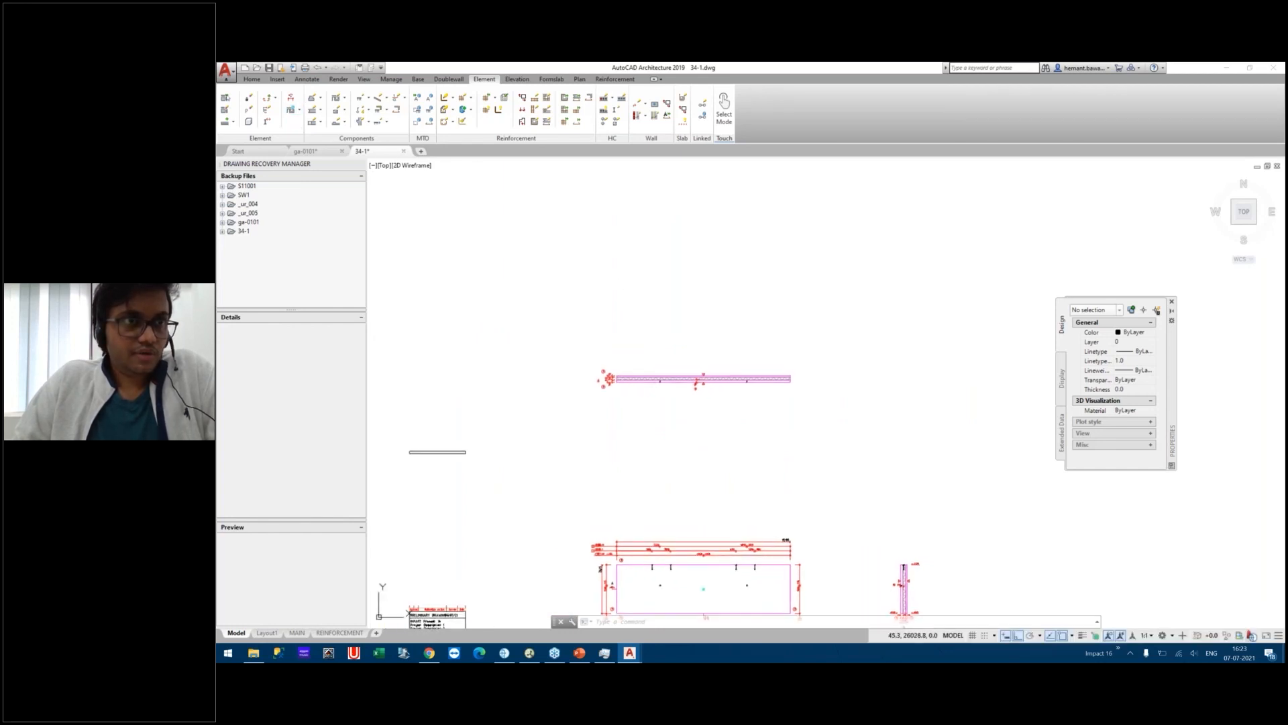
Redraw wall element 34-1, including its reinforcement views, with lifts and bracings updated.
{"action": "left_click", "coordinate": [225, 95]}
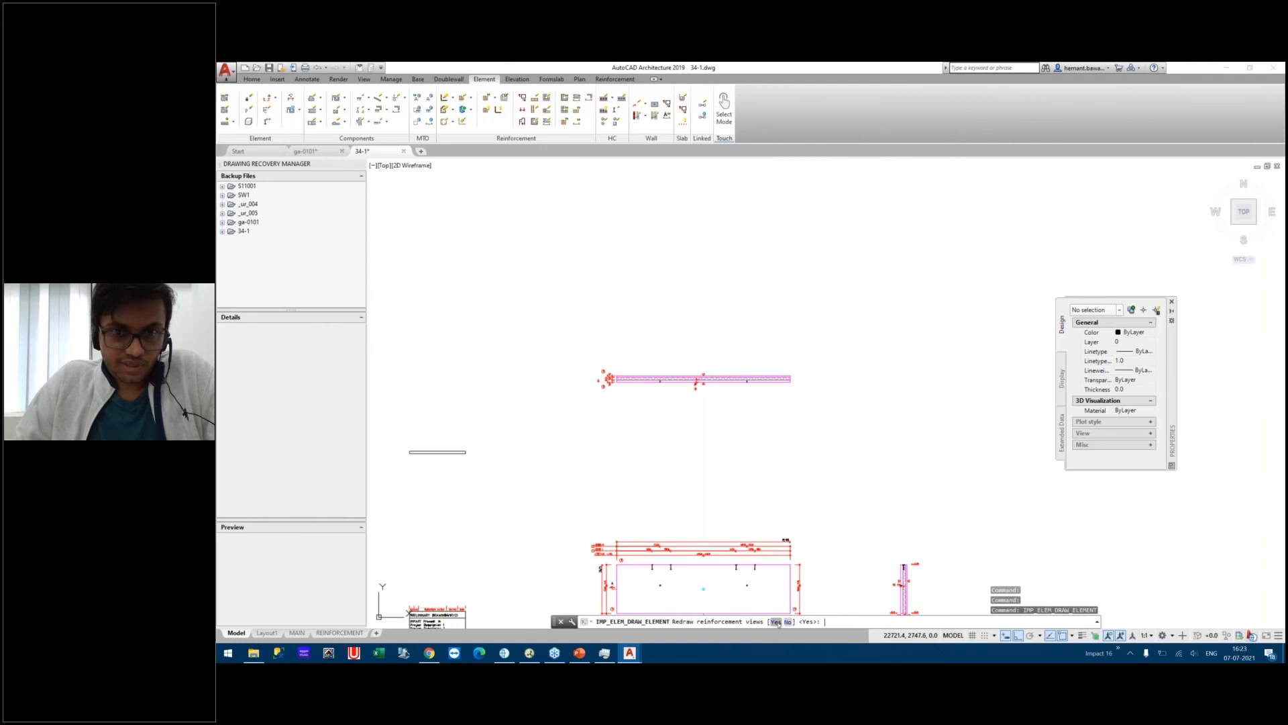
{"action": "left_click", "coordinate": [776, 622]}
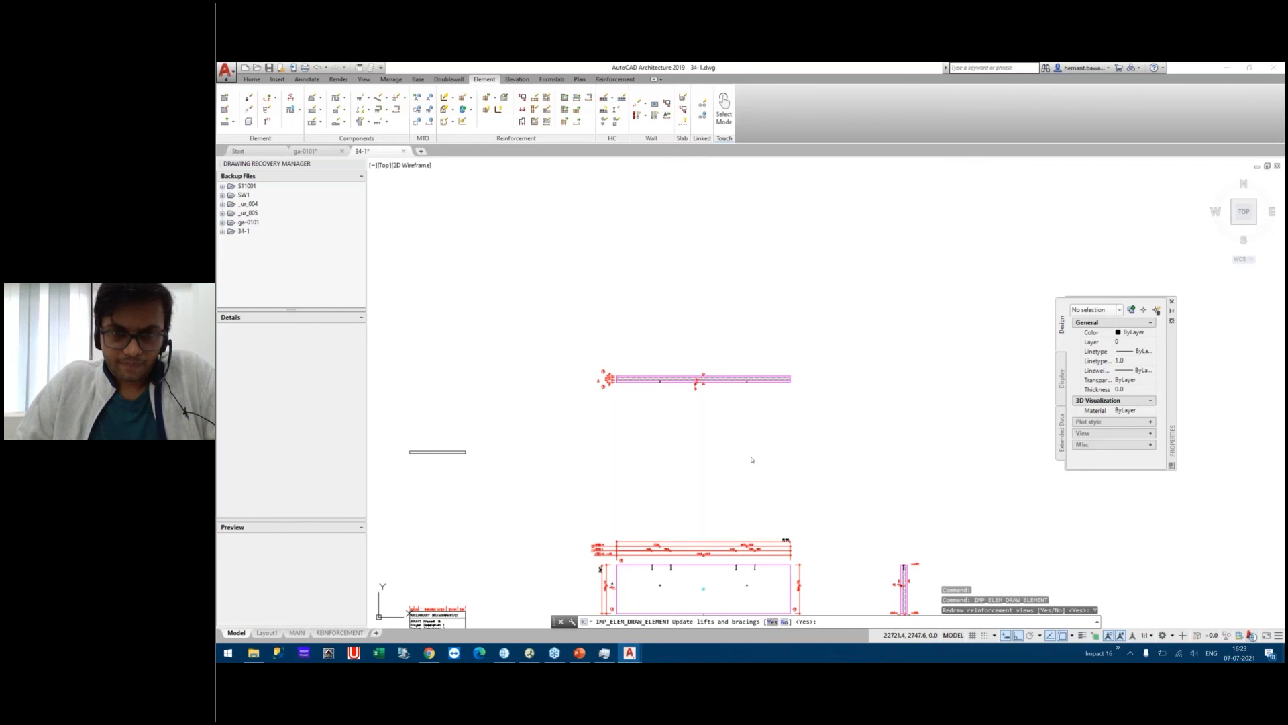
{"action": "type", "text": "y"}
{"action": "key", "text": "Return"}
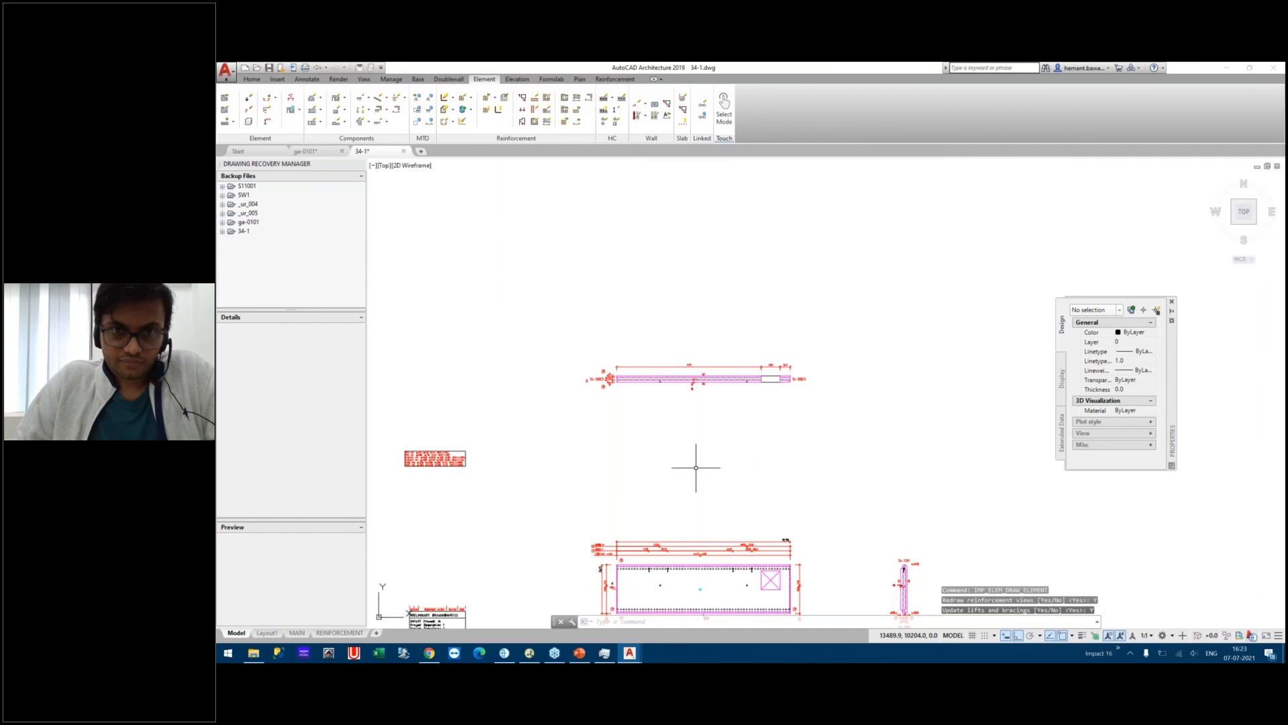
Examine the redrawn views of wall 34-1, including the inner and outer panel reinforcement views and the section.
{"action": "scroll", "coordinate": [481, 244], "scroll_direction": "down", "scroll_amount": 5}
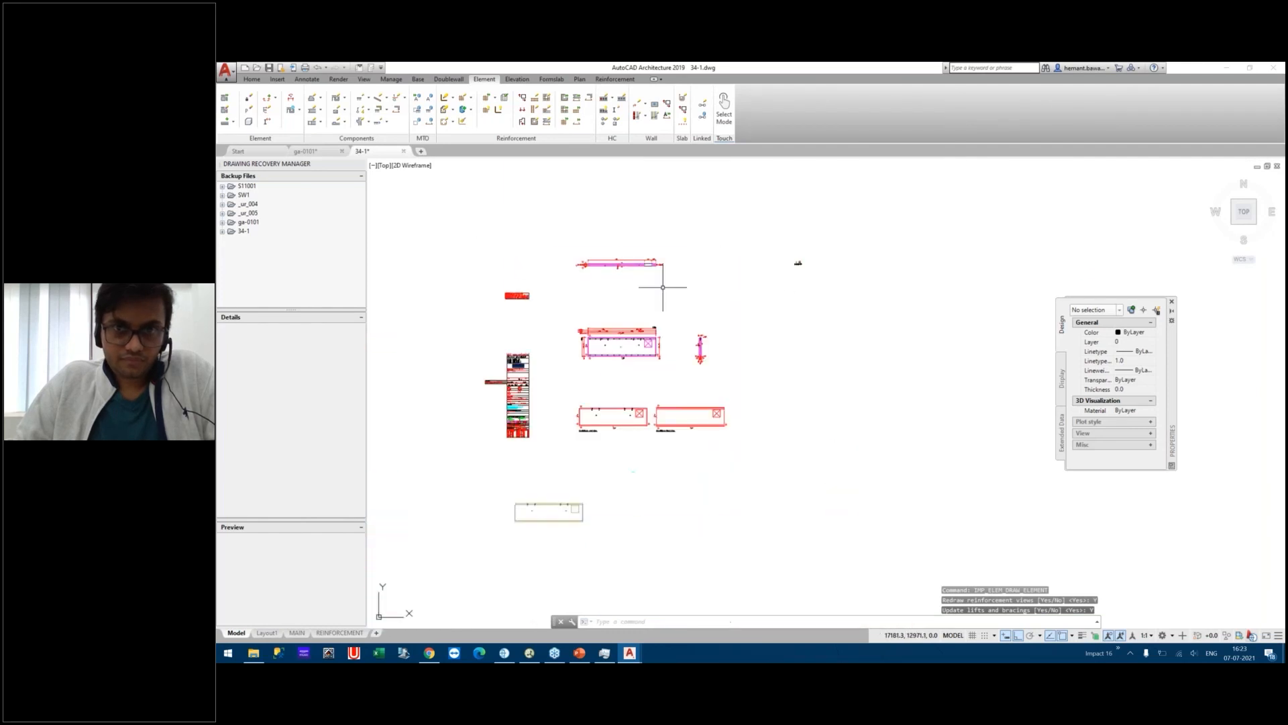
{"action": "scroll", "coordinate": [765, 350], "scroll_direction": "up", "scroll_amount": 10}
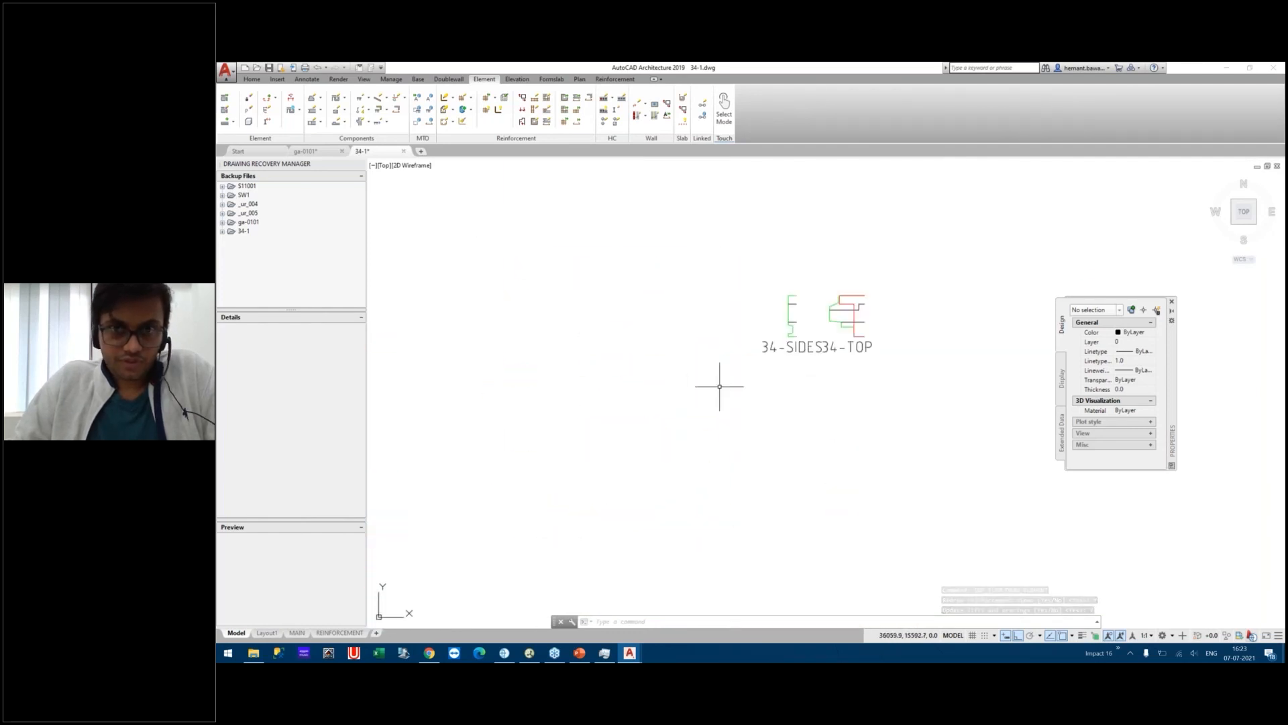
{"action": "middle_click_drag", "start_coordinate": [678, 436], "coordinate": [911, 227]}
{"action": "scroll", "coordinate": [801, 355], "scroll_direction": "down", "scroll_amount": 4}
{"action": "scroll", "coordinate": [911, 226], "scroll_direction": "down", "scroll_amount": 4}
{"action": "middle_click_drag", "start_coordinate": [692, 352], "coordinate": [810, 95]}
{"action": "middle_click_drag", "start_coordinate": [626, 258], "coordinate": [664, 413]}
{"action": "scroll", "coordinate": [744, 287], "scroll_direction": "up", "scroll_amount": 4}
{"action": "scroll", "coordinate": [742, 286], "scroll_direction": "down", "scroll_amount": 4}
{"action": "middle_click_drag", "start_coordinate": [555, 201], "coordinate": [618, 195]}
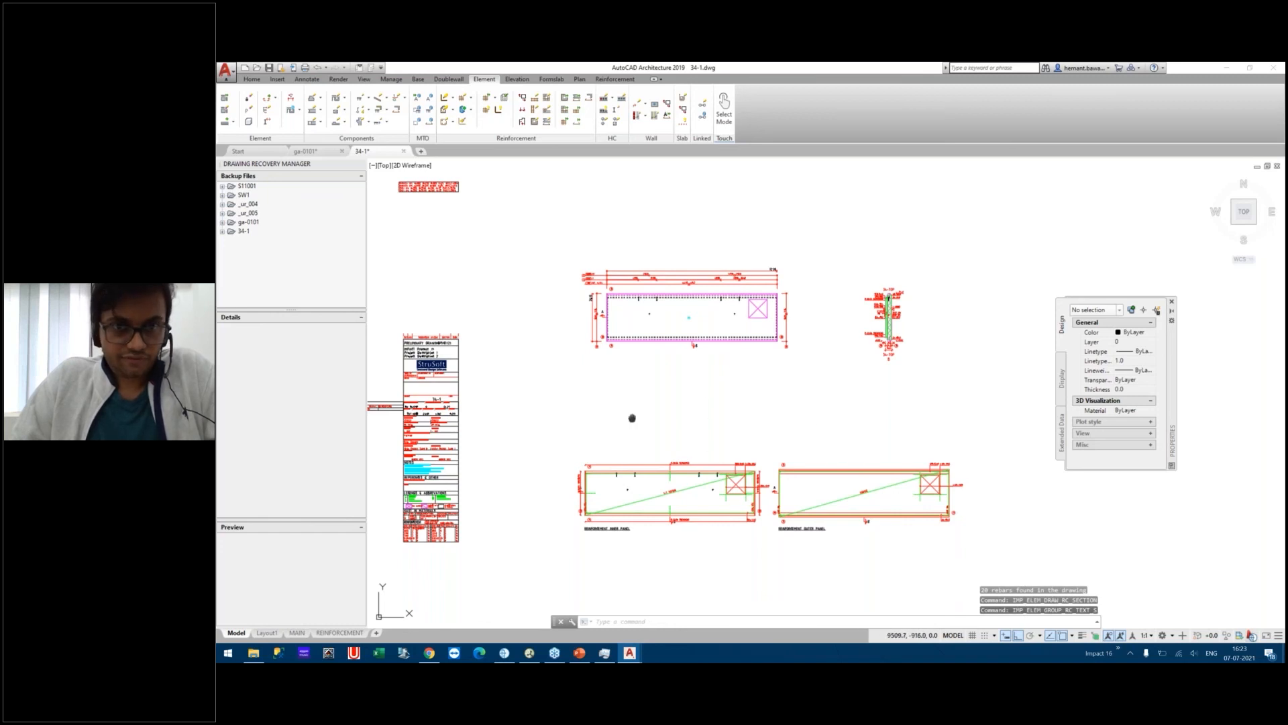
{"action": "middle_click_drag", "start_coordinate": [632, 418], "coordinate": [520, 317]}
{"action": "scroll", "coordinate": [691, 345], "scroll_direction": "down", "scroll_amount": 4}
{"action": "scroll", "coordinate": [495, 389], "scroll_direction": "up", "scroll_amount": 4}
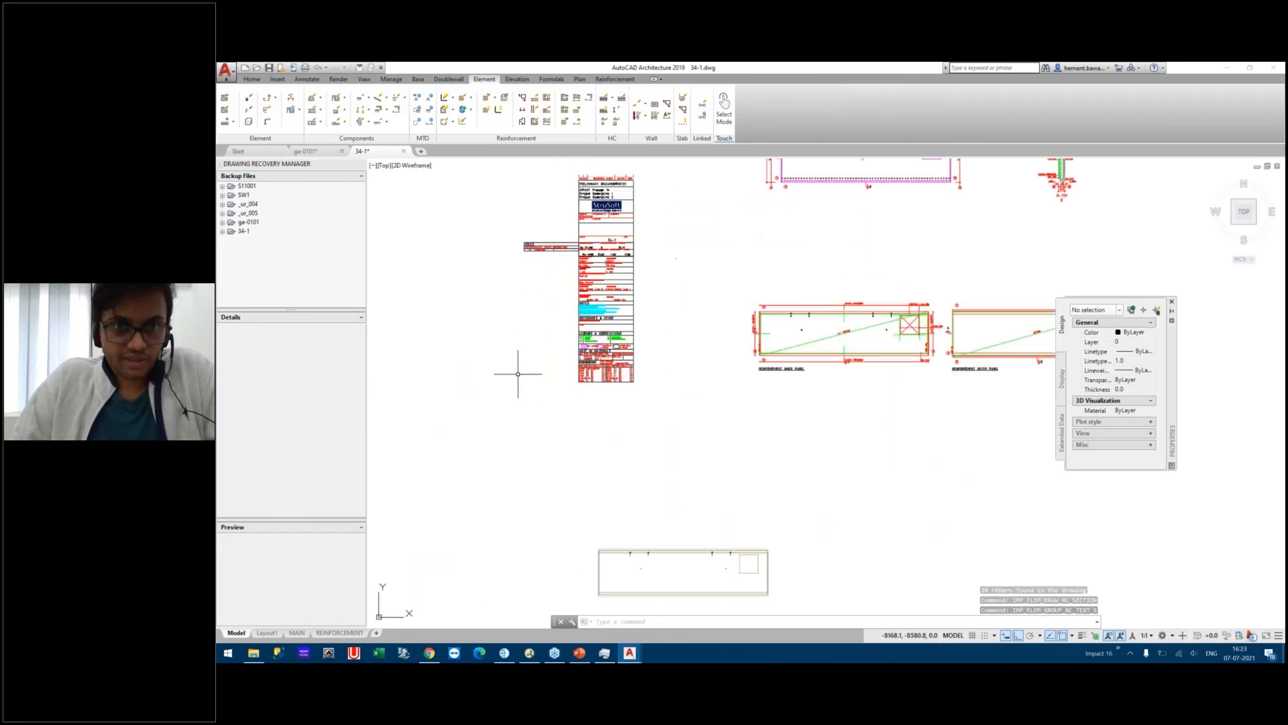
Examine the cast-in materials and reinforcement tables in the title block of drawing 34-1.
{"action": "scroll", "coordinate": [518, 374], "scroll_direction": "up", "scroll_amount": 2}
{"action": "mouse_move", "coordinate": [743, 360]}
{"action": "middle_mouse_down"}
{"action": "mouse_move", "coordinate": [601, 405]}
{"action": "mouse_move", "coordinate": [630, 403]}
{"action": "mouse_move", "coordinate": [659, 438]}
{"action": "middle_mouse_up"}
{"action": "scroll", "coordinate": [589, 459], "scroll_direction": "up", "scroll_amount": 2}
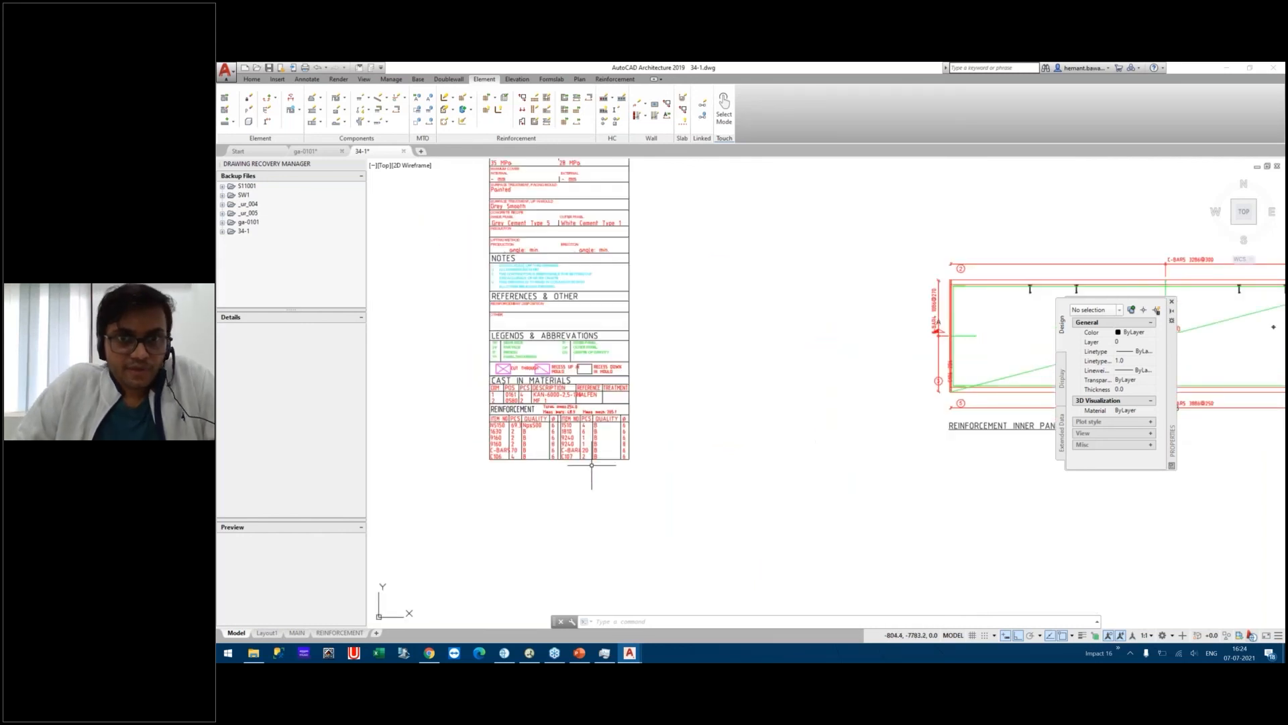
{"action": "middle_click_drag", "start_coordinate": [789, 363], "coordinate": [894, 362]}
{"action": "scroll", "coordinate": [595, 365], "scroll_direction": "up", "scroll_amount": 2}
{"action": "middle_click_drag", "start_coordinate": [596, 365], "coordinate": [457, 349]}
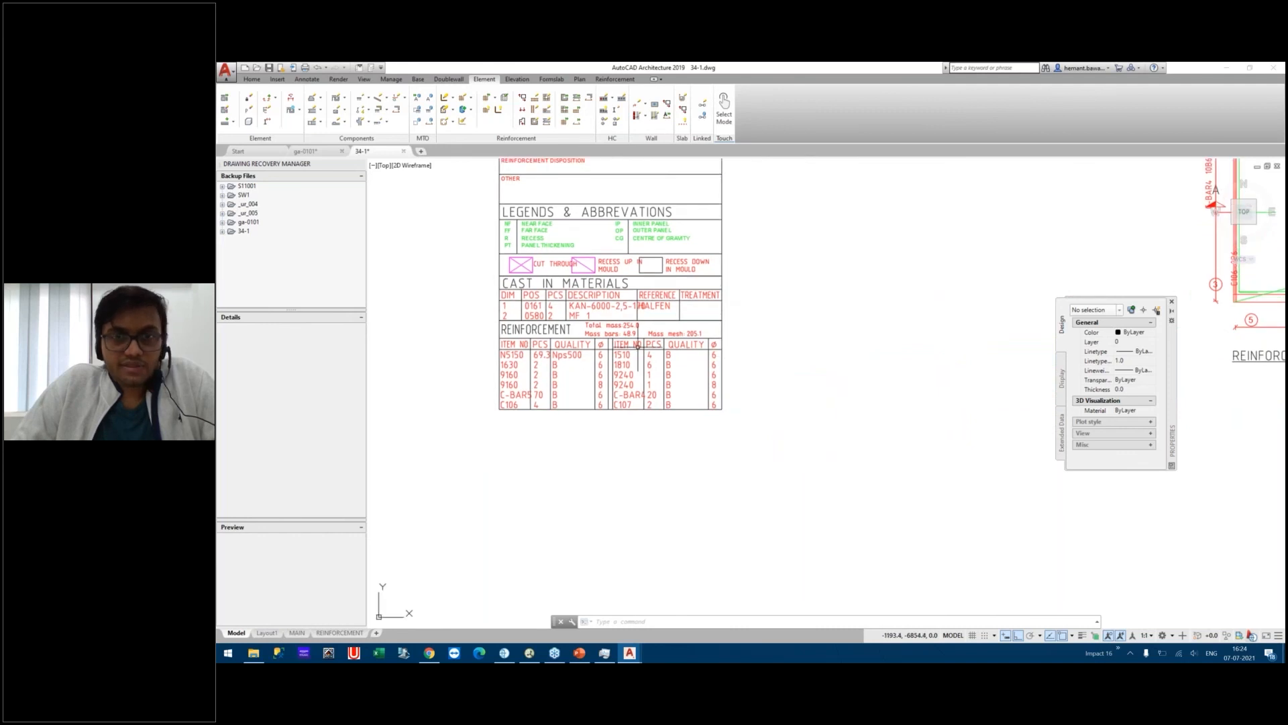
{"action": "scroll", "coordinate": [442, 372], "scroll_direction": "down", "scroll_amount": 2}
{"action": "middle_click_drag", "start_coordinate": [707, 300], "coordinate": [658, 466]}
{"action": "scroll", "coordinate": [601, 597], "scroll_direction": "down", "scroll_amount": 1}
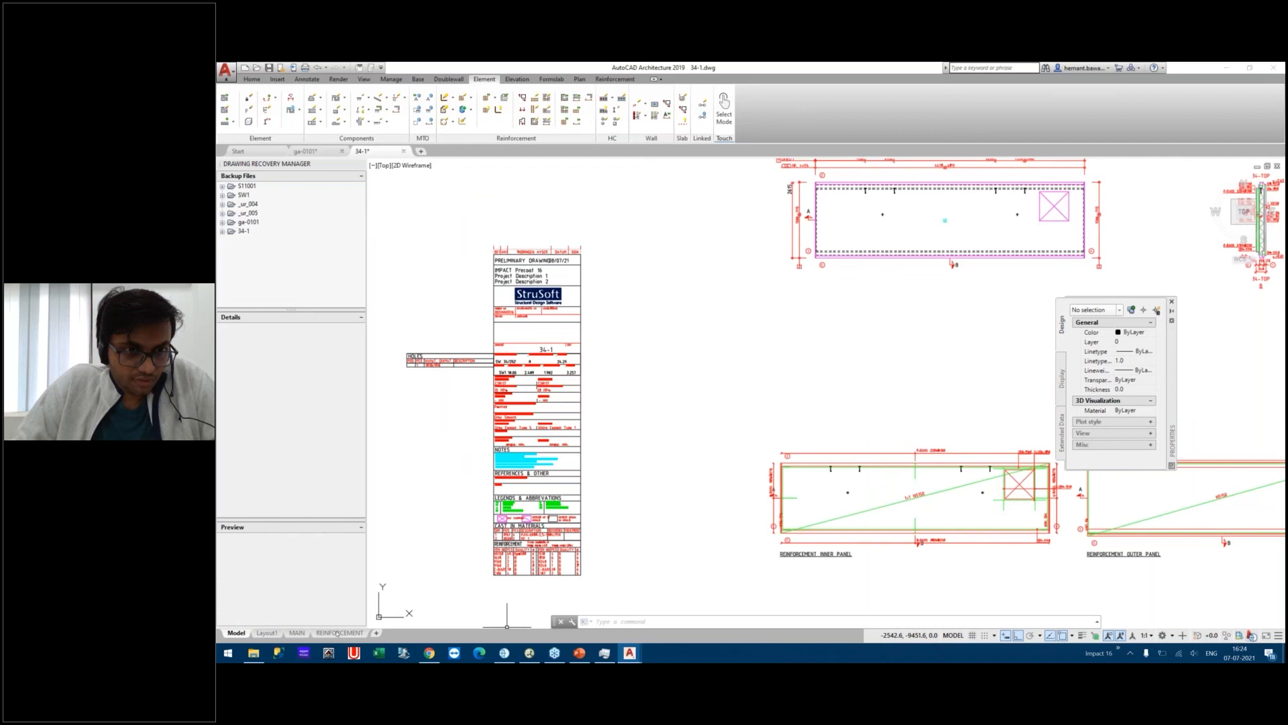
Display the REINFORCEMENT layout of drawing 34-1 and inspect its reinforcement table and 34-TOP section.
{"action": "left_click", "coordinate": [579, 653]}
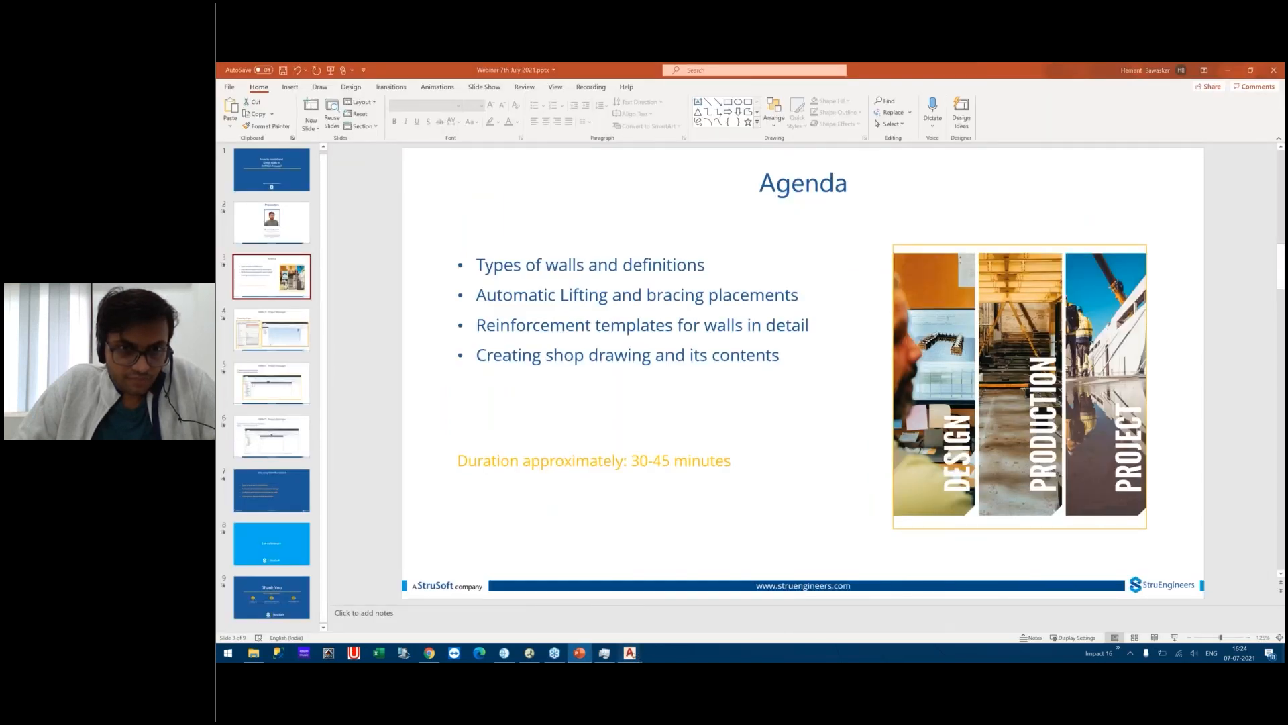
{"action": "left_click", "coordinate": [630, 653]}
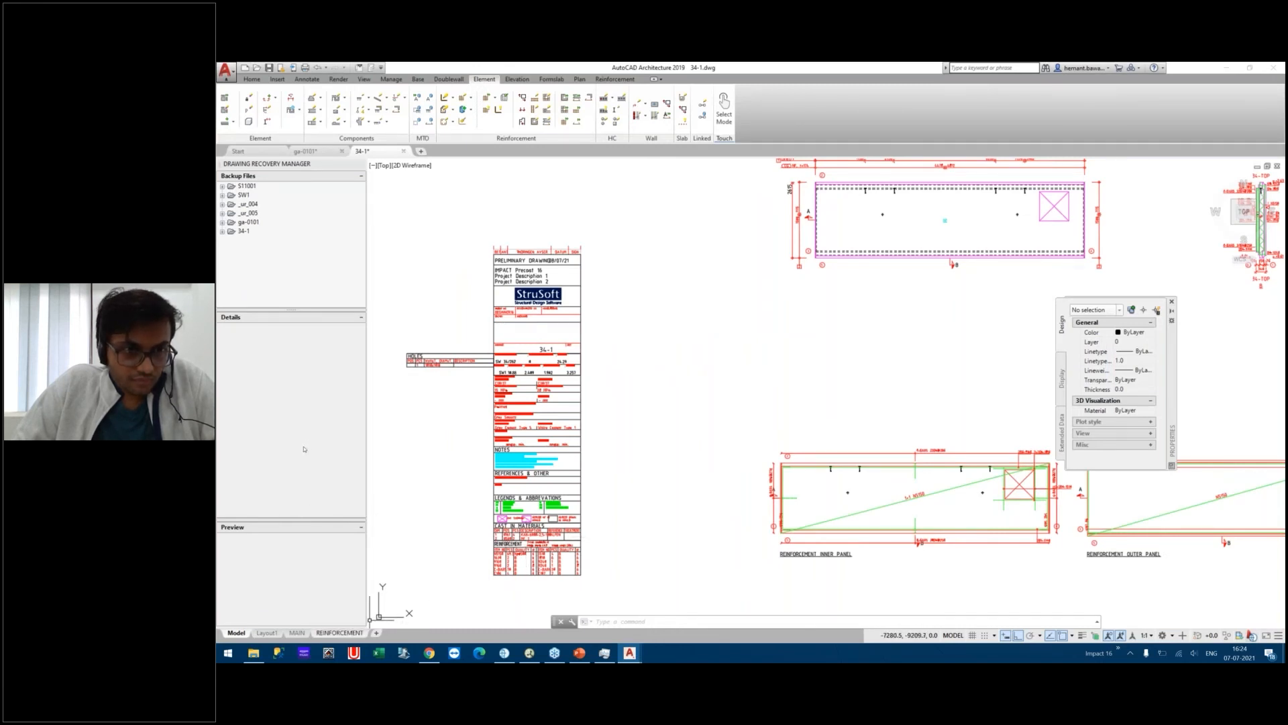
{"action": "left_click", "coordinate": [339, 632]}
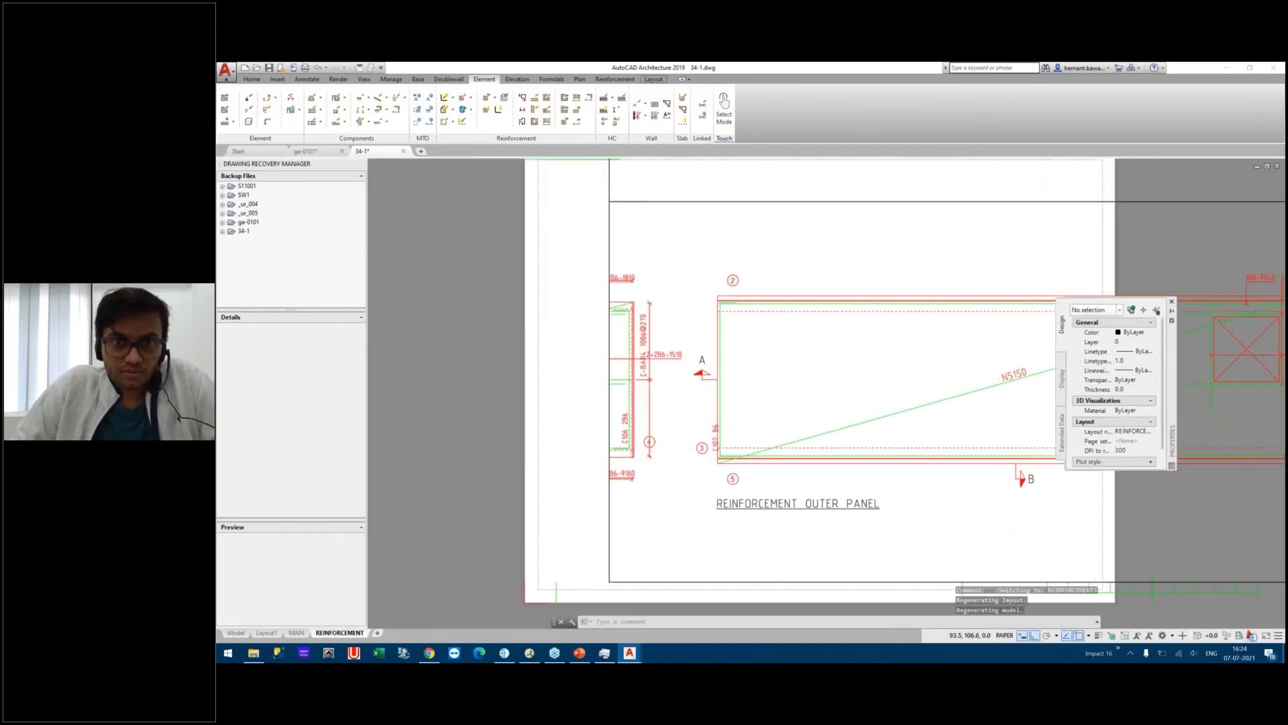
{"action": "scroll", "coordinate": [702, 408], "scroll_direction": "down", "scroll_amount": 5}
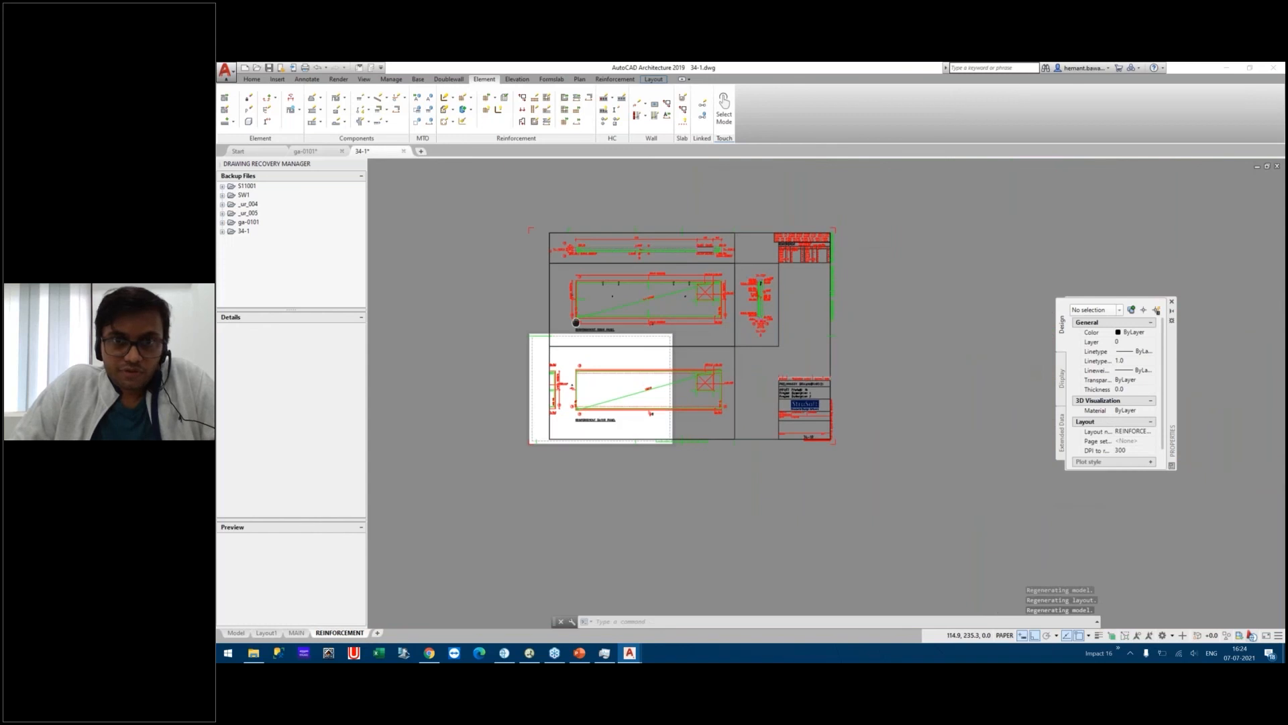
{"action": "middle_click_drag", "start_coordinate": [694, 269], "coordinate": [763, 350]}
{"action": "middle_click_drag", "start_coordinate": [625, 320], "coordinate": [652, 347]}
{"action": "scroll", "coordinate": [854, 214], "scroll_direction": "up", "scroll_amount": 5}
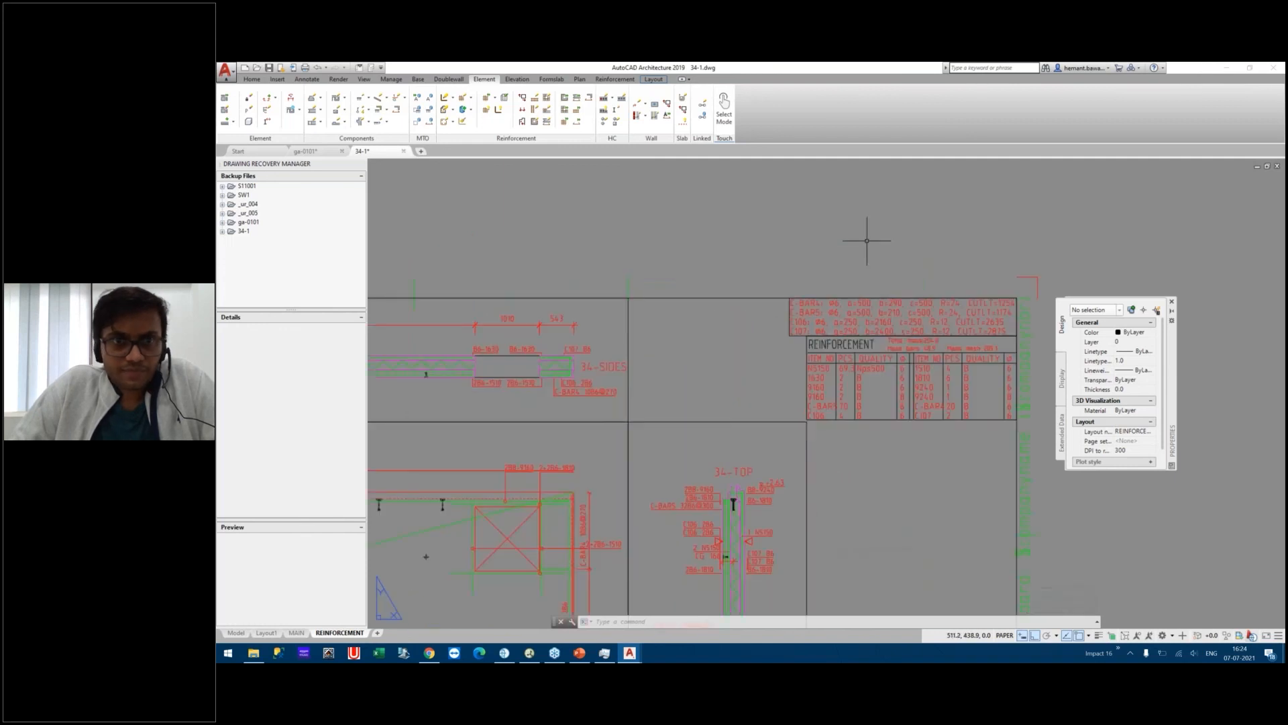
{"action": "middle_click_drag", "start_coordinate": [647, 268], "coordinate": [675, 185]}
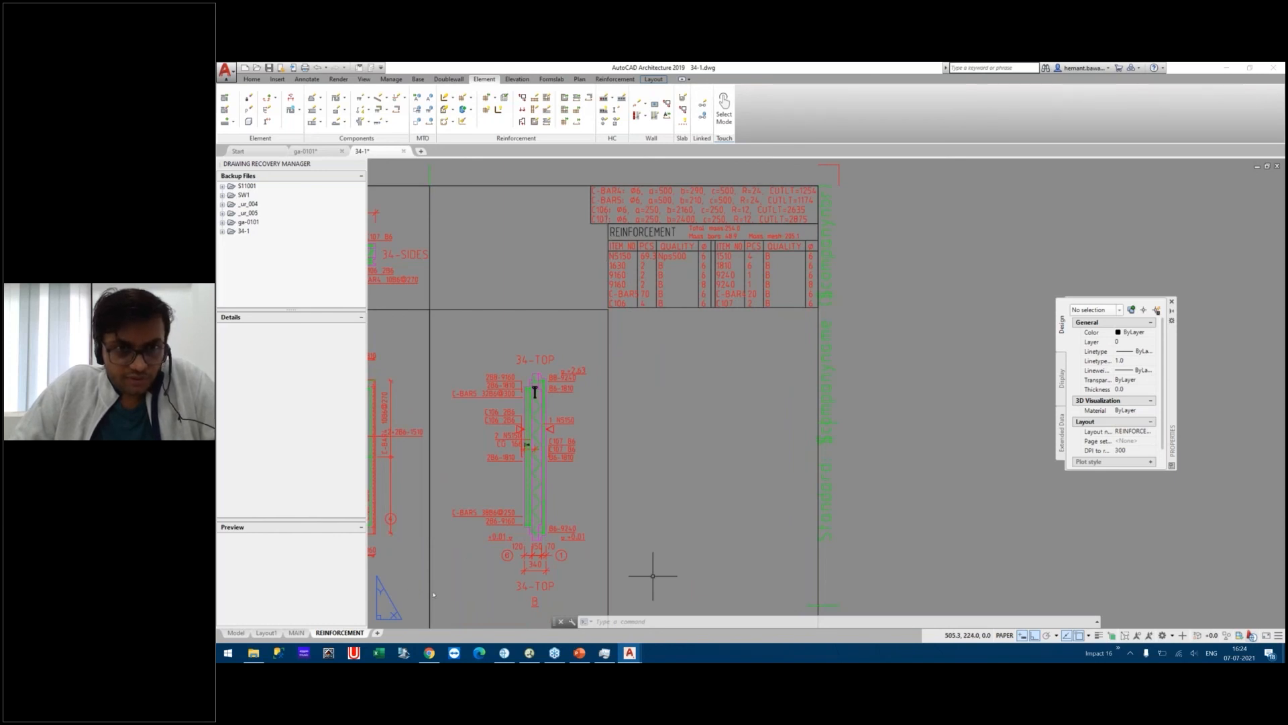
Switch to IMPACT Project Manager and view the project's floor plan drawings in the project browser.
{"action": "left_click", "coordinate": [504, 653]}
{"action": "left_click", "coordinate": [276, 221]}
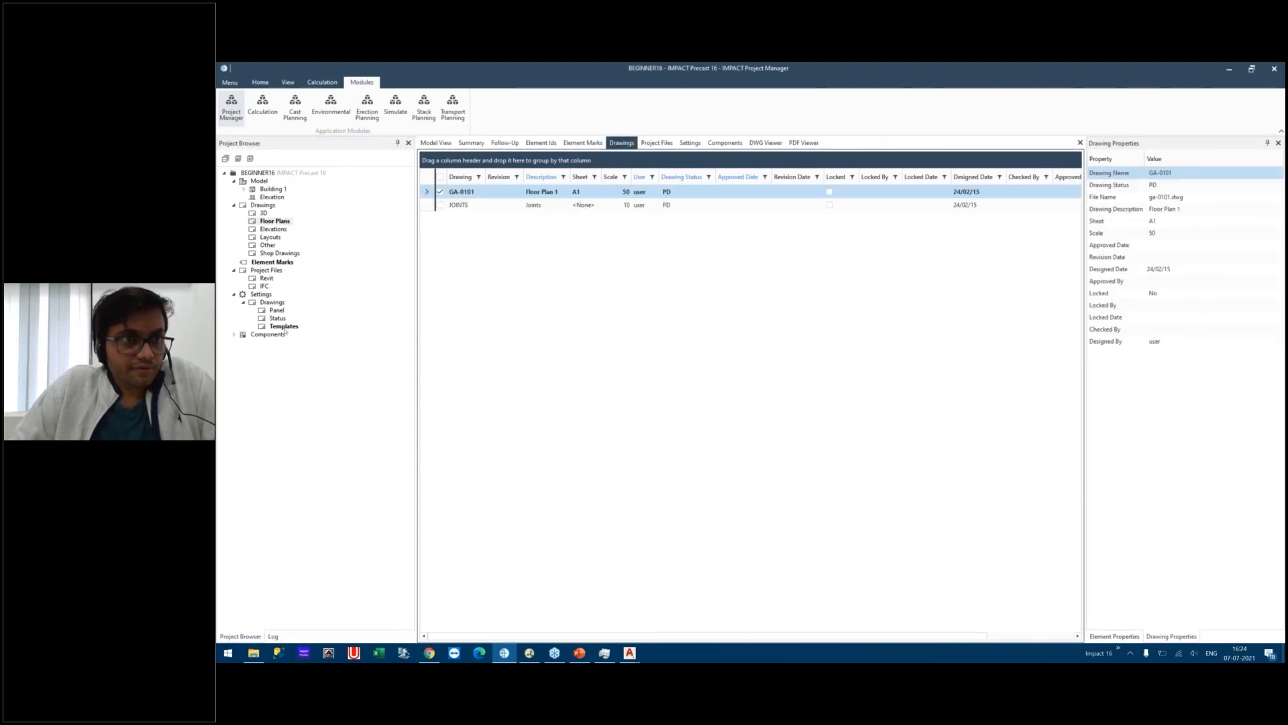
{"action": "left_click", "coordinate": [287, 327]}
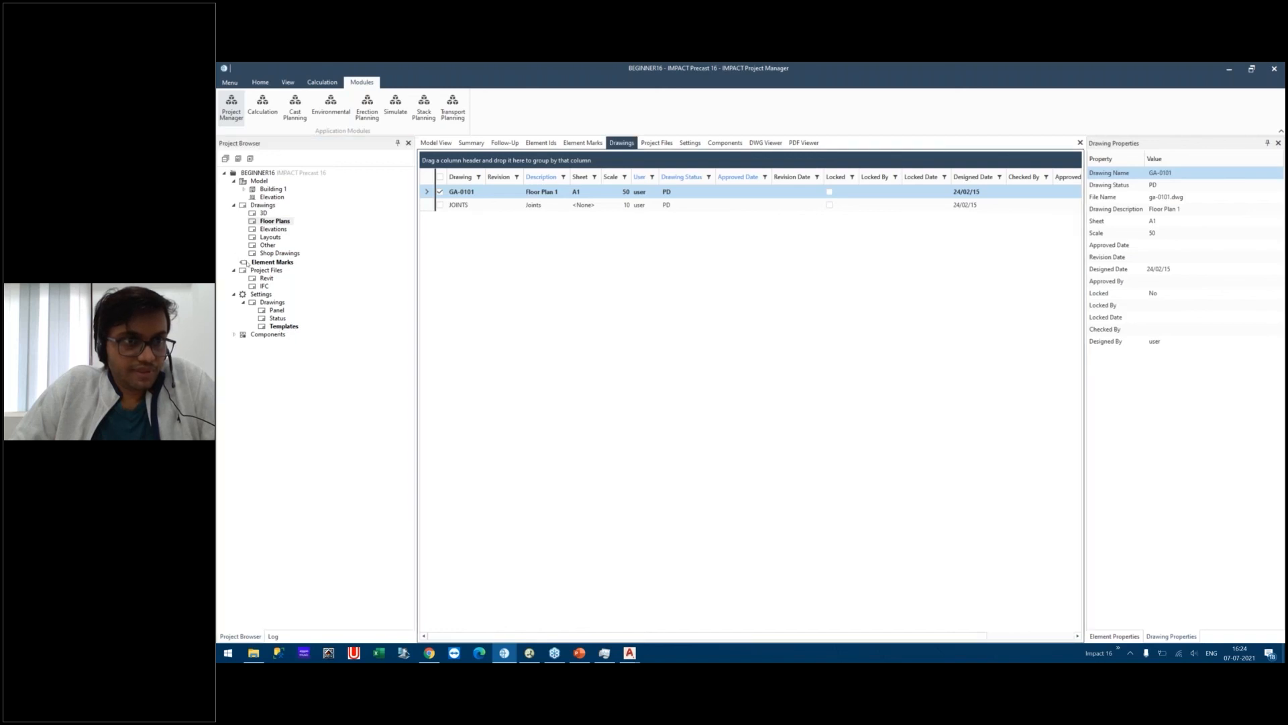
{"action": "left_click", "coordinate": [268, 223]}
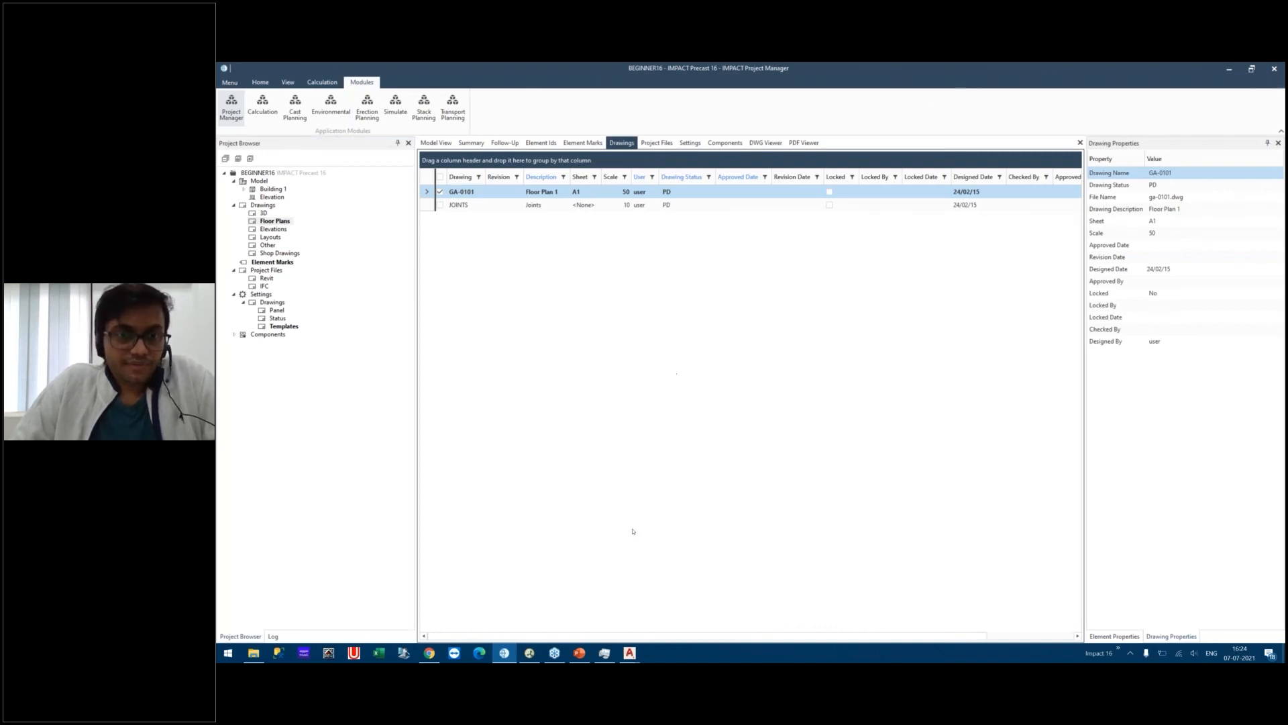
Look over the full REINFORCEMENT sheet of drawing 34-1 in AutoCAD, and switch to the agenda slide in PowerPoint.
{"action": "mouse_move", "coordinate": [630, 650]}
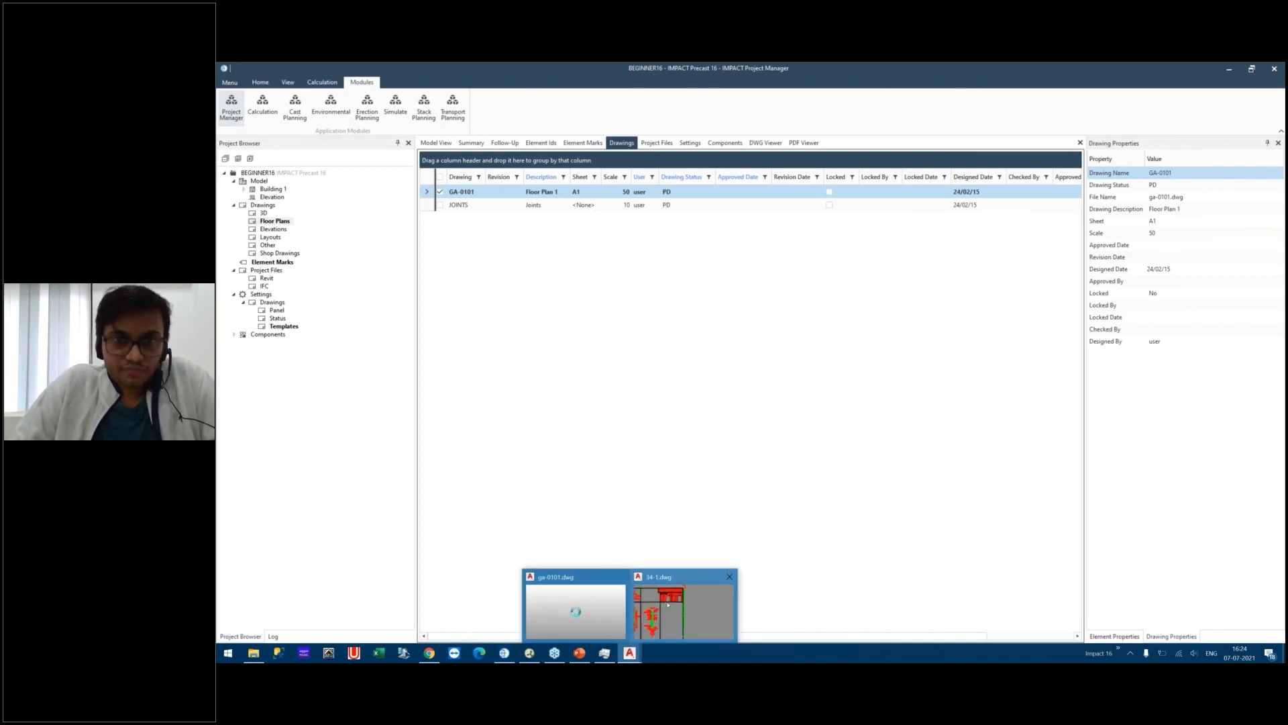
{"action": "left_click", "coordinate": [668, 604]}
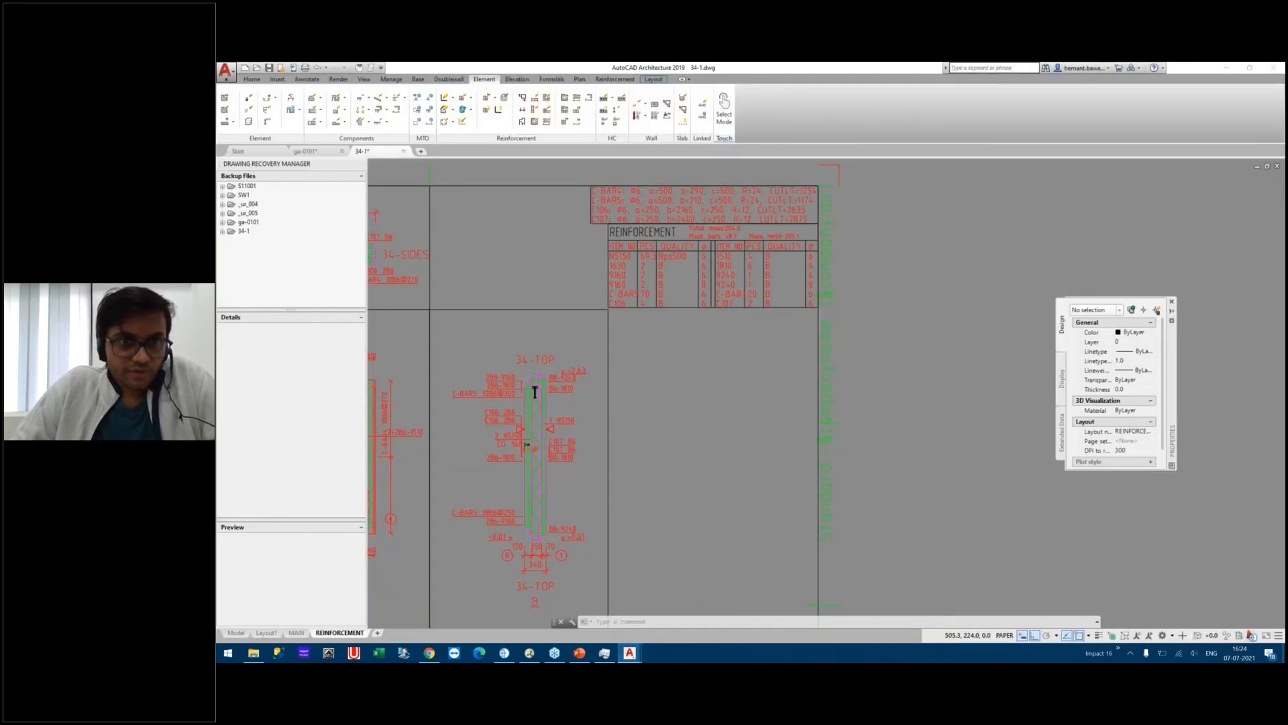
{"action": "scroll", "coordinate": [662, 565], "scroll_direction": "down", "scroll_amount": 4}
{"action": "middle_click_drag", "start_coordinate": [662, 565], "coordinate": [833, 272]}
{"action": "middle_click_drag", "start_coordinate": [628, 384], "coordinate": [630, 402]}
{"action": "middle_click_drag", "start_coordinate": [637, 302], "coordinate": [646, 419]}
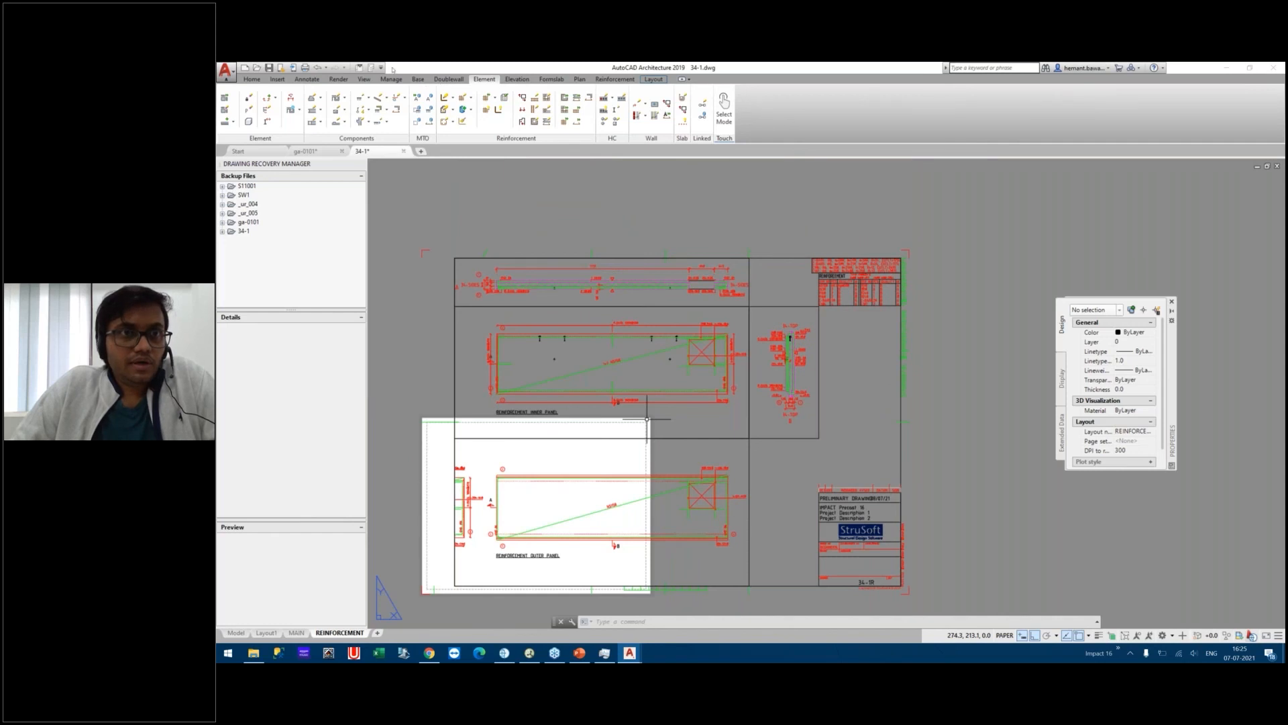
{"action": "middle_click_drag", "start_coordinate": [705, 425], "coordinate": [732, 317]}
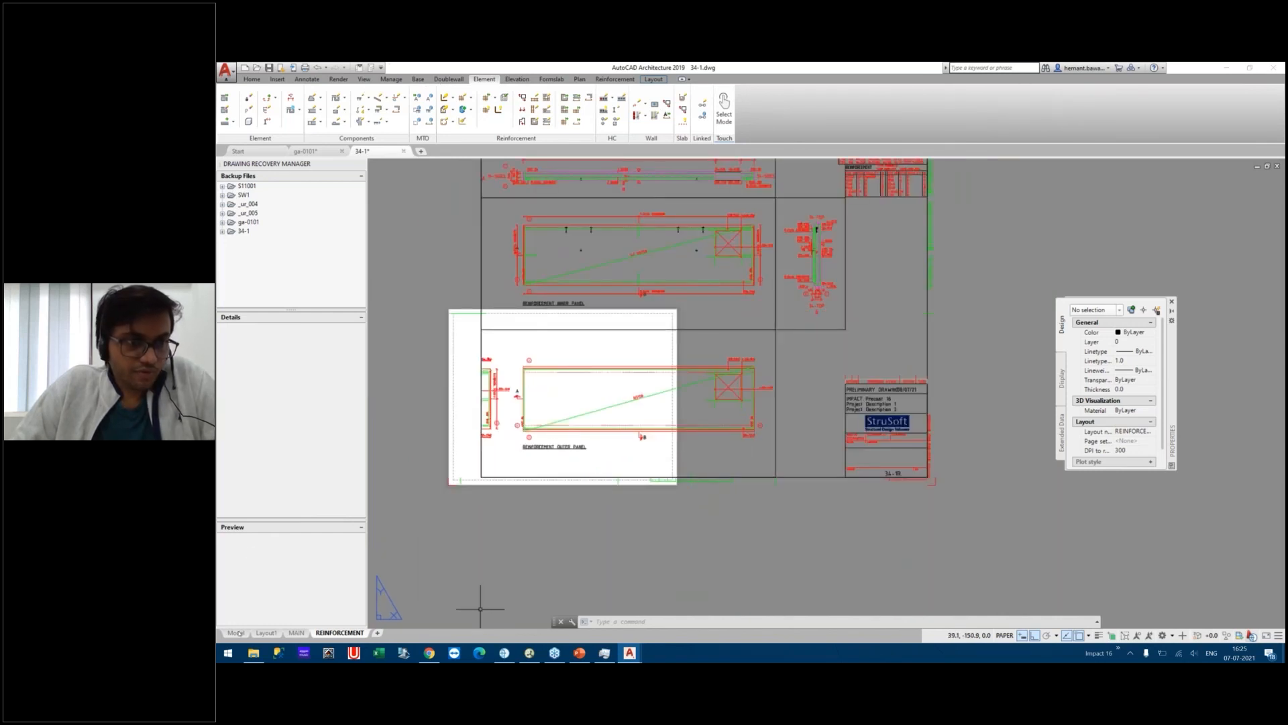
{"action": "key", "text": "alt+Tab"}
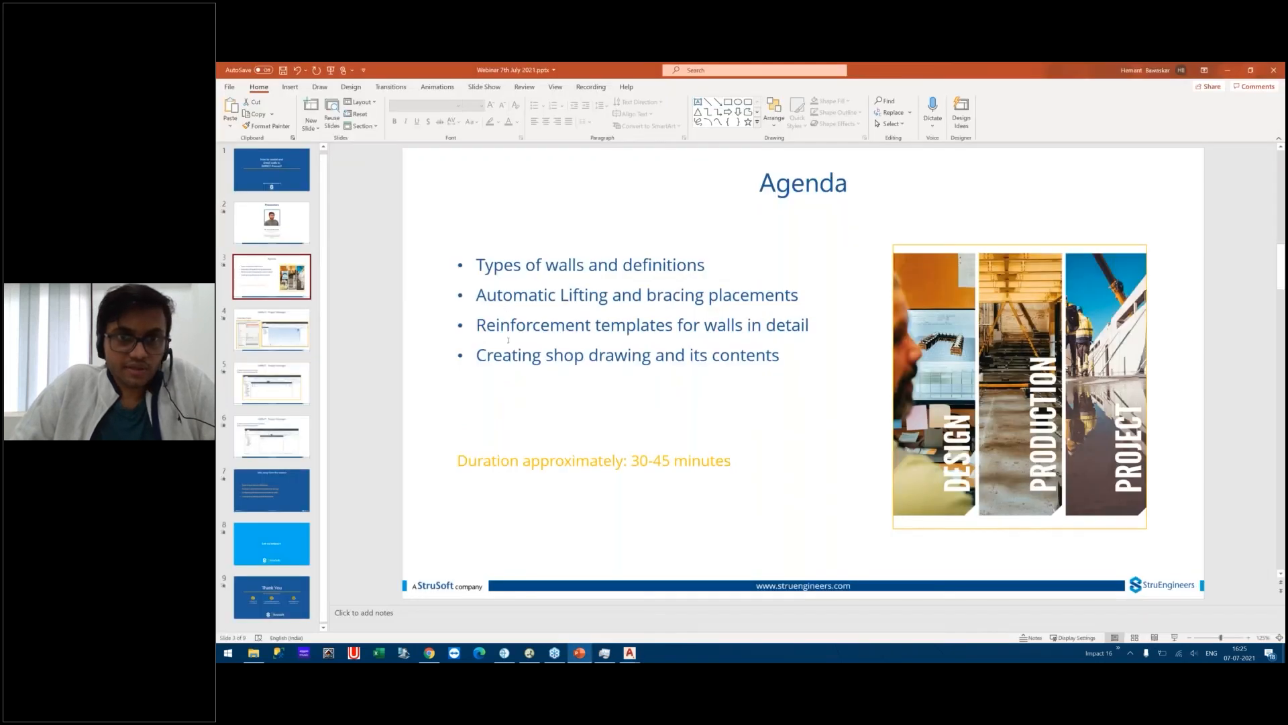